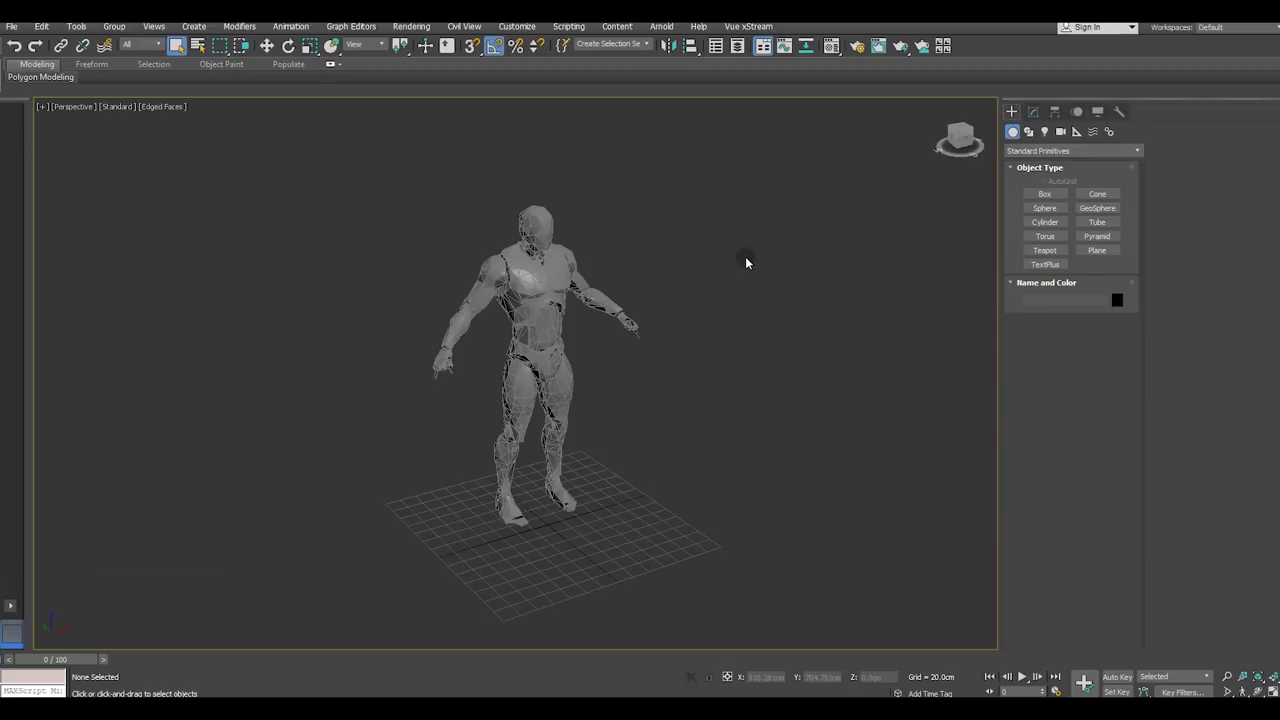
# Draw a box on the grid around the character's lower body
pyautogui.keyDown('alt'); pyautogui.moveTo(505, 415); pyautogui.dragTo(480, 429, button='middle'); pyautogui.keyUp('alt')
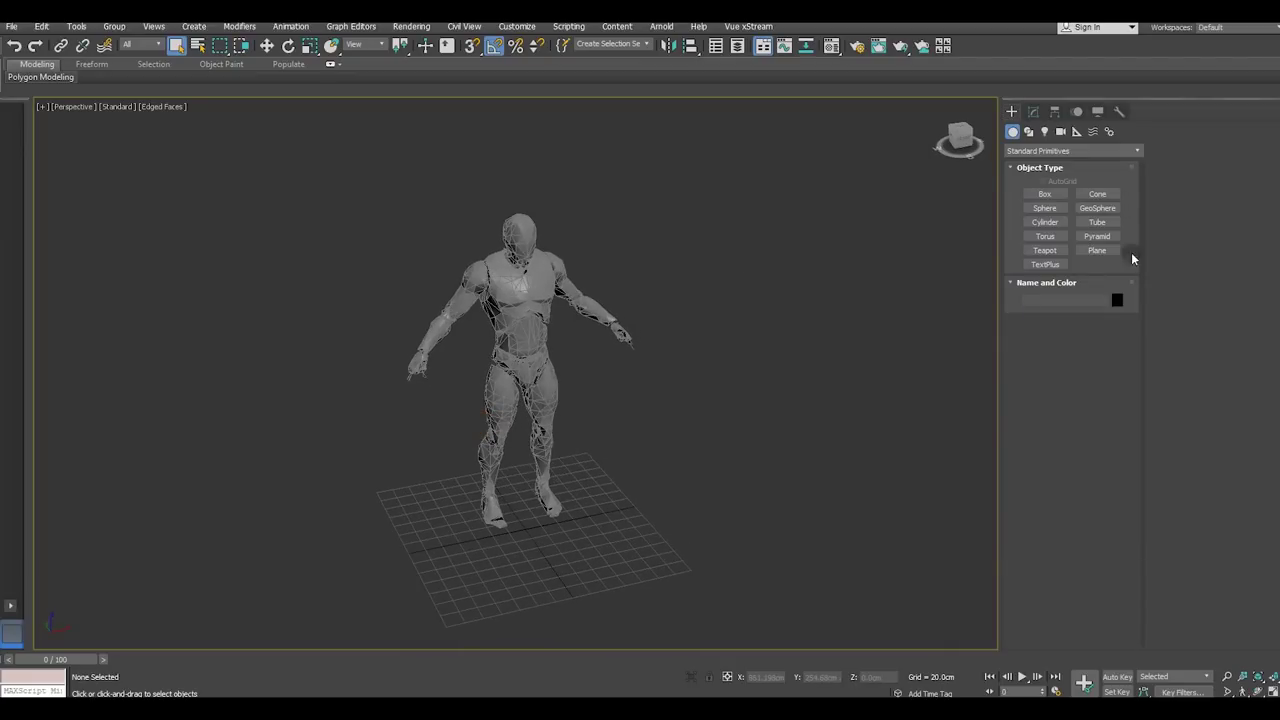
pyautogui.click(1043, 194)
pyautogui.moveTo(439, 541); pyautogui.dragTo(724, 576)
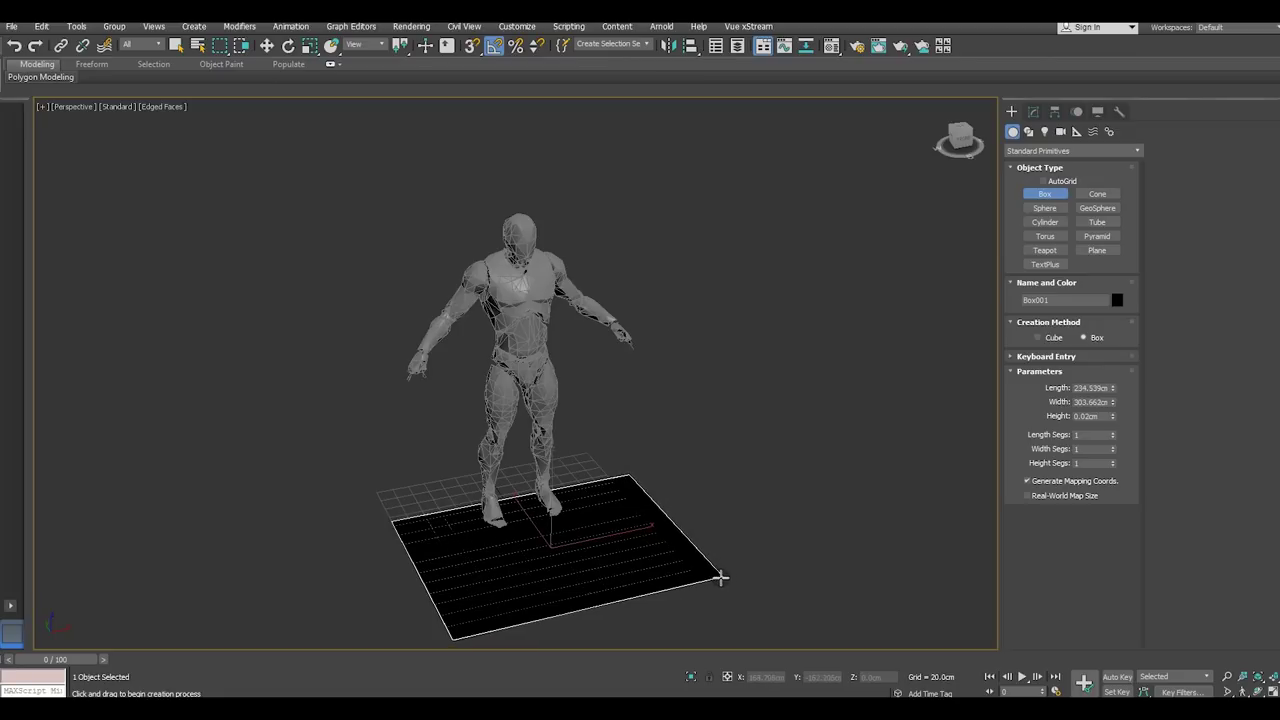
pyautogui.click(635, 480)
pyautogui.rightClick(637, 481)
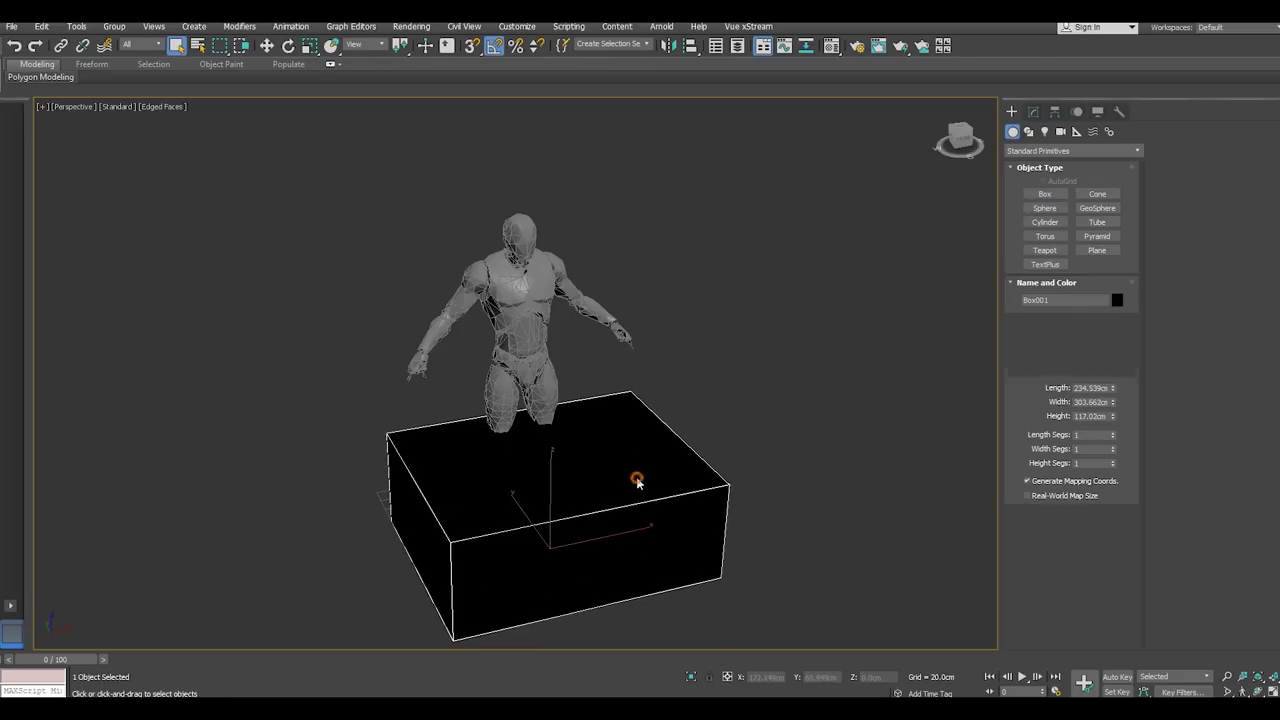
# Move the box back along its Y axis
pyautogui.keyDown('alt'); pyautogui.moveTo(649, 500); pyautogui.dragTo(648, 428, button='middle'); pyautogui.keyUp('alt')
pyautogui.rightClick(648, 428)
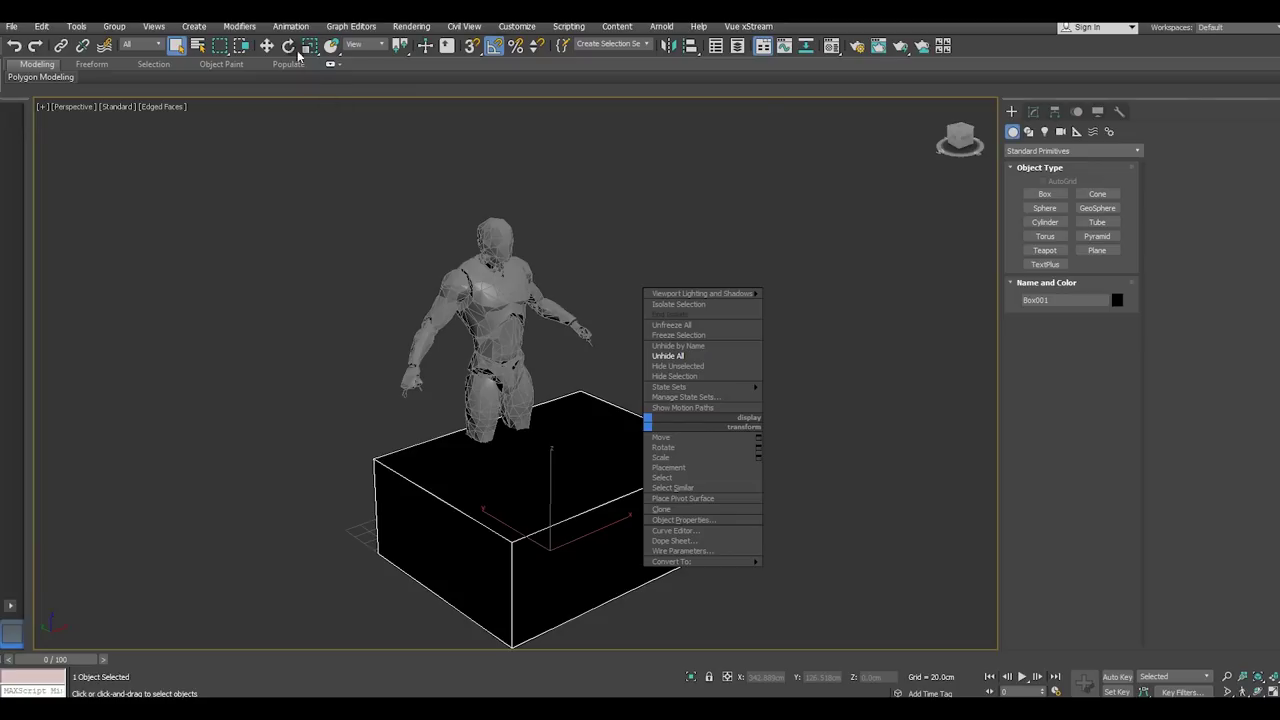
pyautogui.click(266, 46)
pyautogui.moveTo(516, 528); pyautogui.dragTo(558, 476, button='middle')
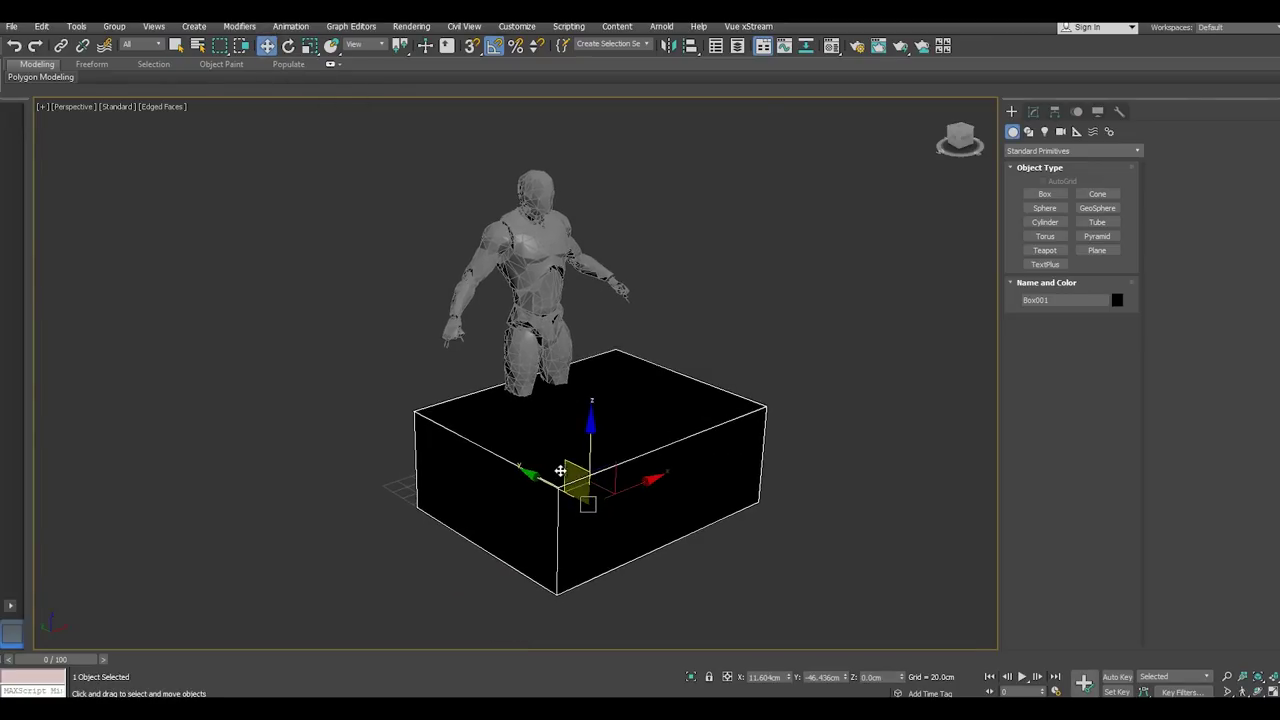
pyautogui.moveTo(538, 479); pyautogui.dragTo(563, 418)
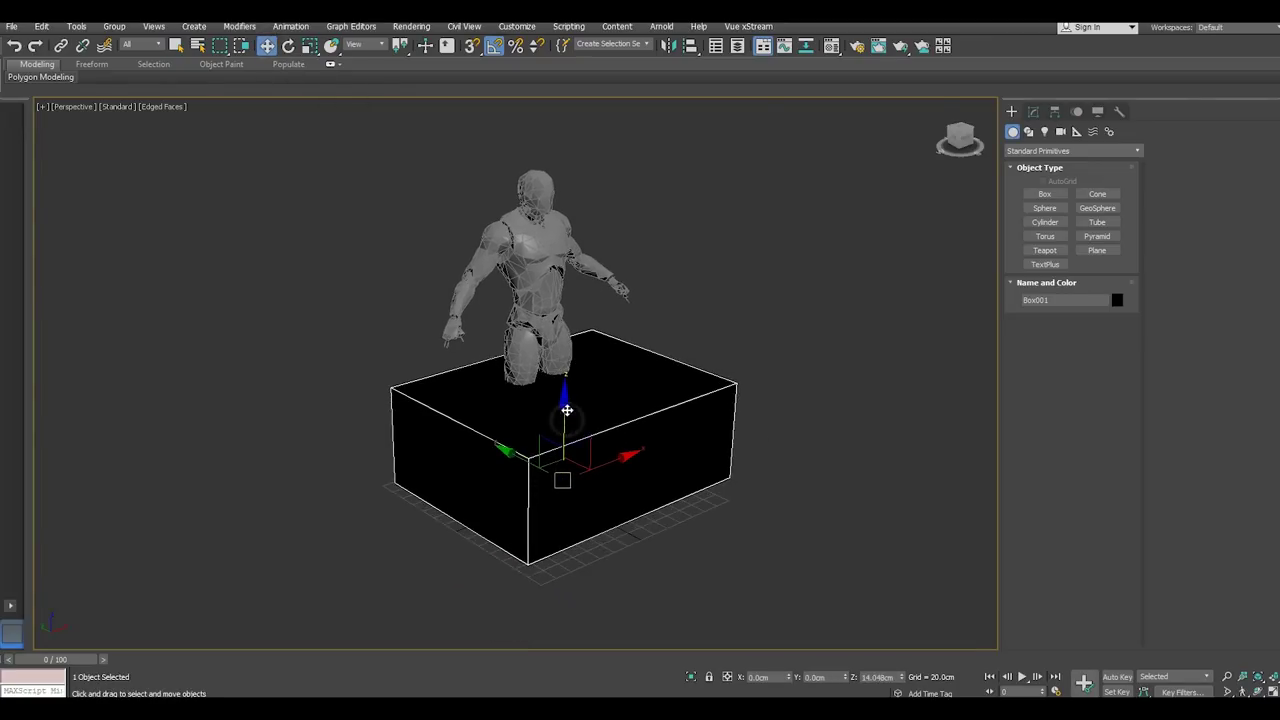
# Raise the box height to 168.509 cm and bring up the Material Editor
pyautogui.click(1033, 111)
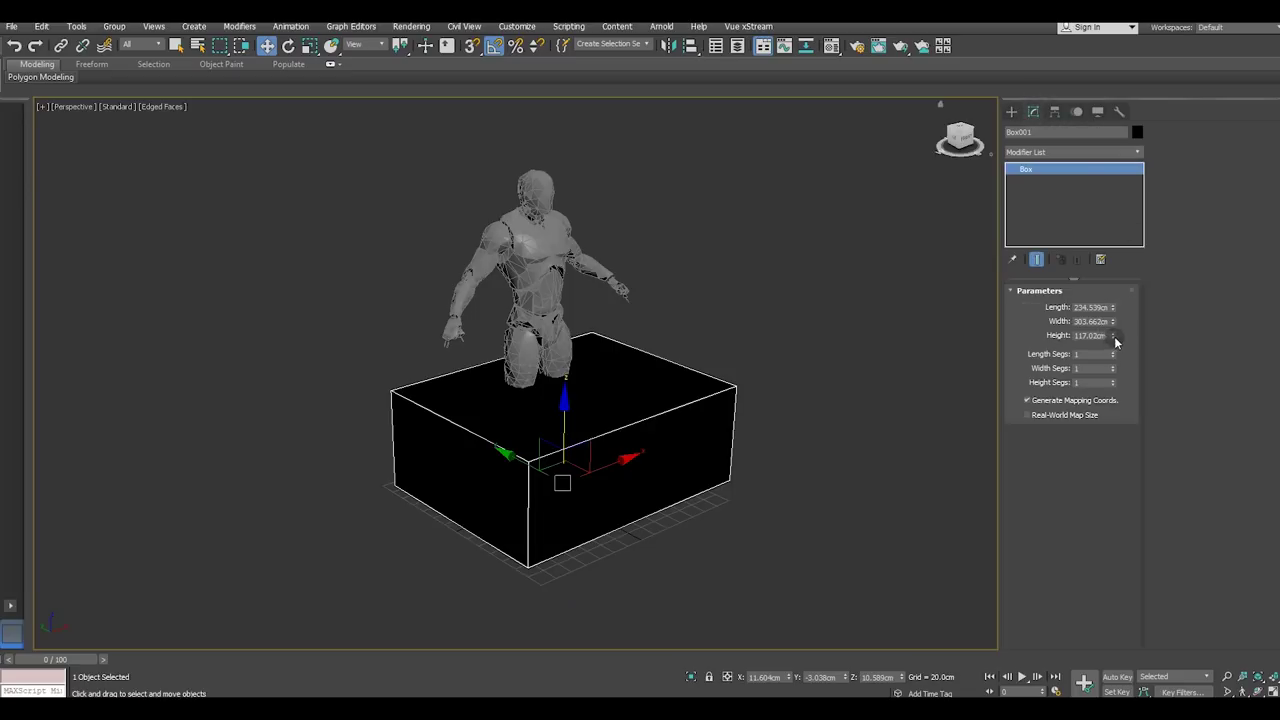
pyautogui.moveTo(1113, 336); pyautogui.dragTo(1109, 307)
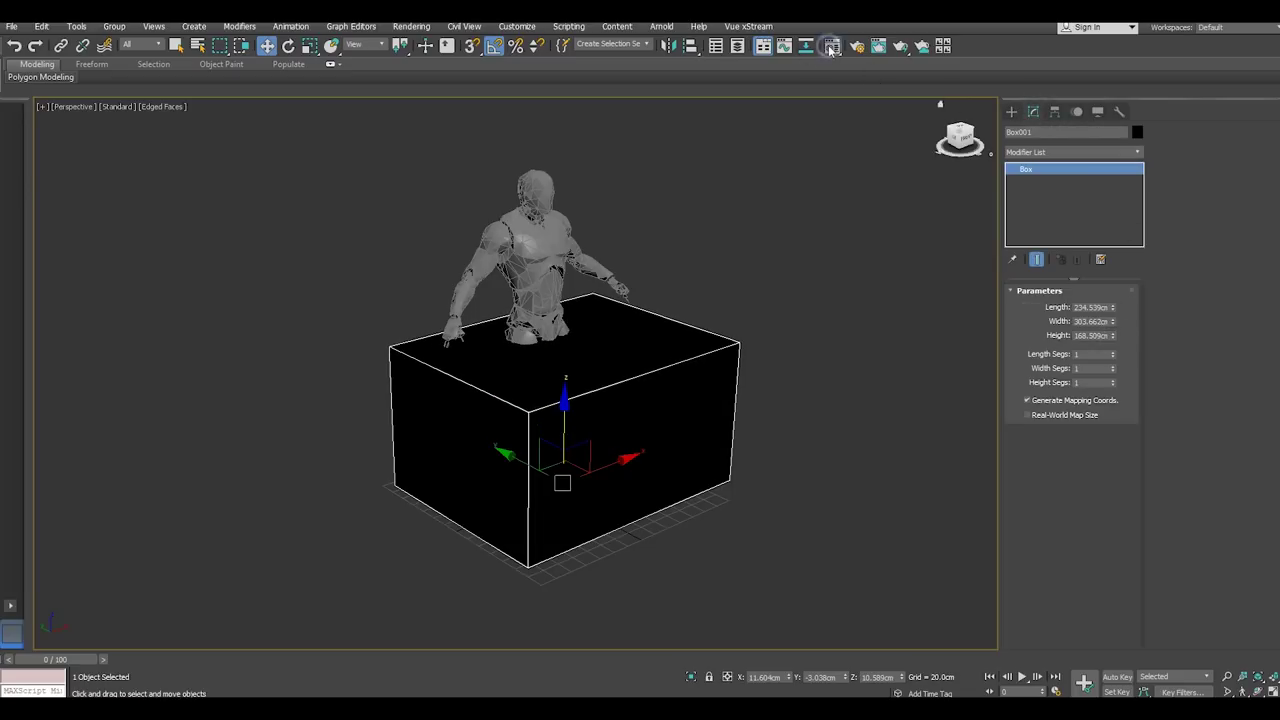
pyautogui.click(830, 47)
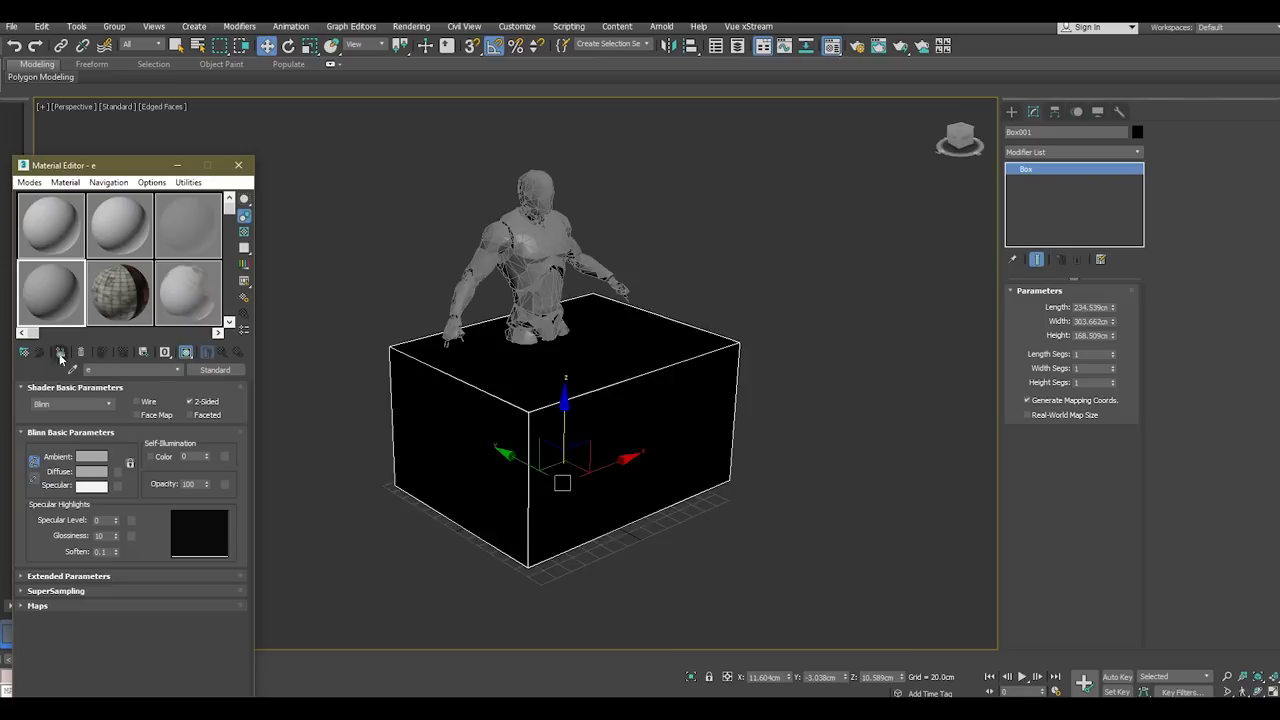
# Assign the grey material to the box and shorten its length to 206.395 cm
pyautogui.click(60, 355)
pyautogui.click(226, 164)
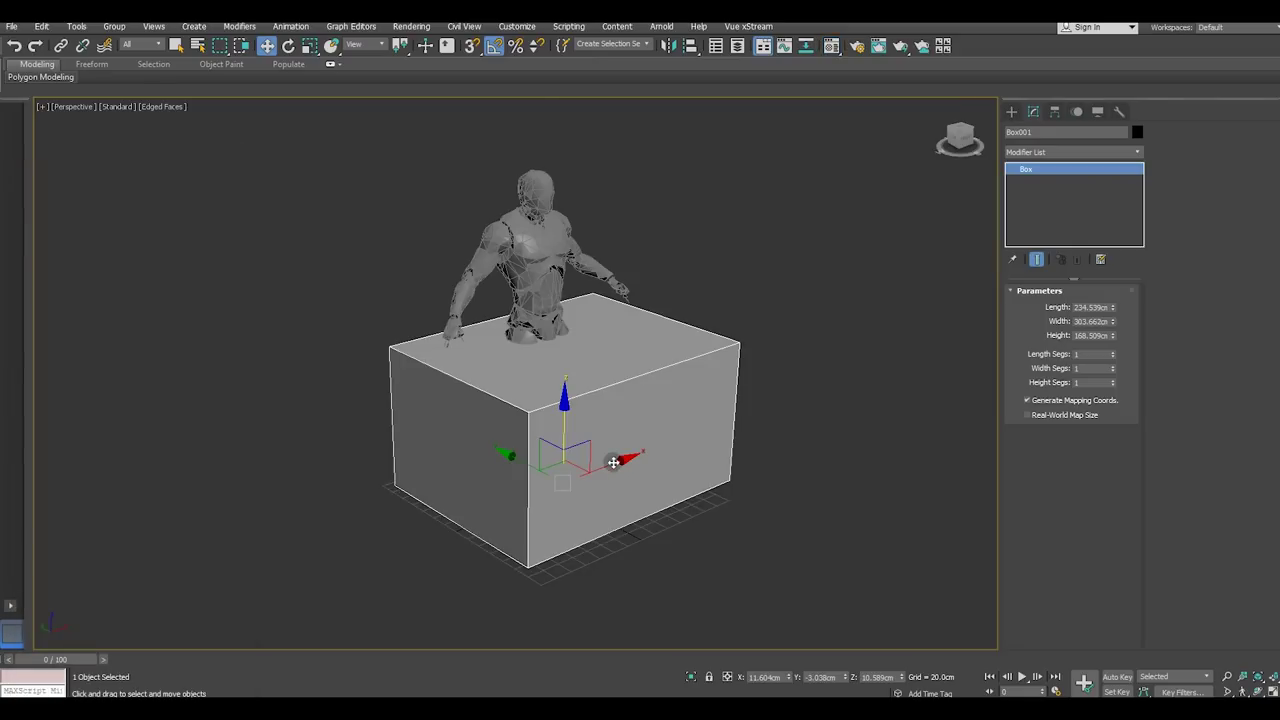
pyautogui.scroll(3, 600, 460)
pyautogui.keyDown('alt'); pyautogui.moveTo(592, 448); pyautogui.dragTo(629, 451, button='middle'); pyautogui.keyUp('alt')
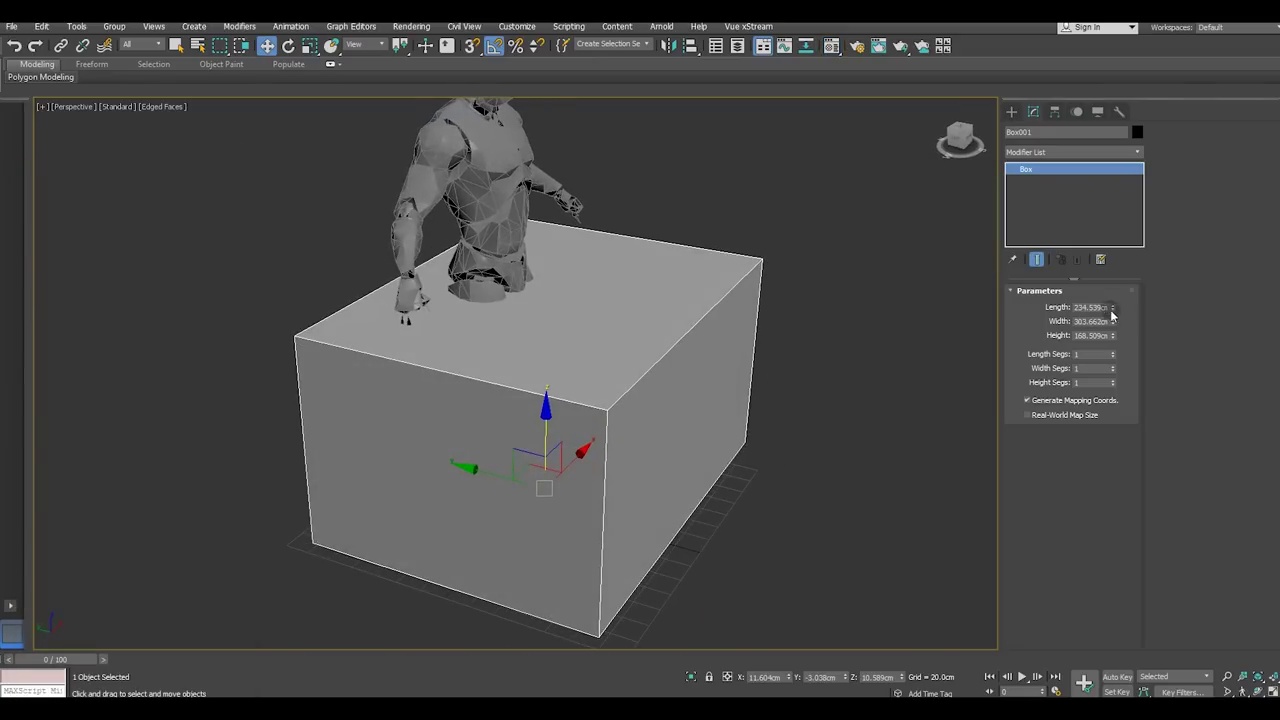
pyautogui.moveTo(1111, 310); pyautogui.dragTo(1113, 322)
# Convert the box to an Editable Poly and select its bottom polygon
pyautogui.rightClick(1067, 213)
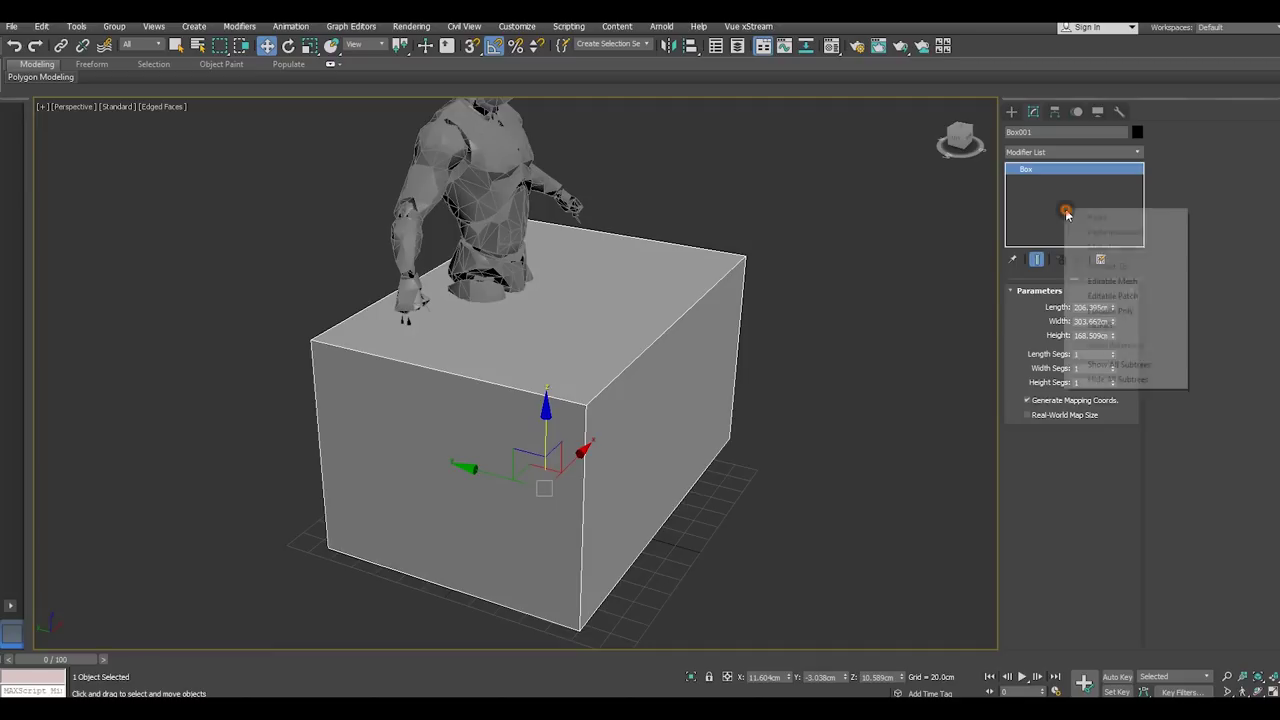
pyautogui.click(1110, 311)
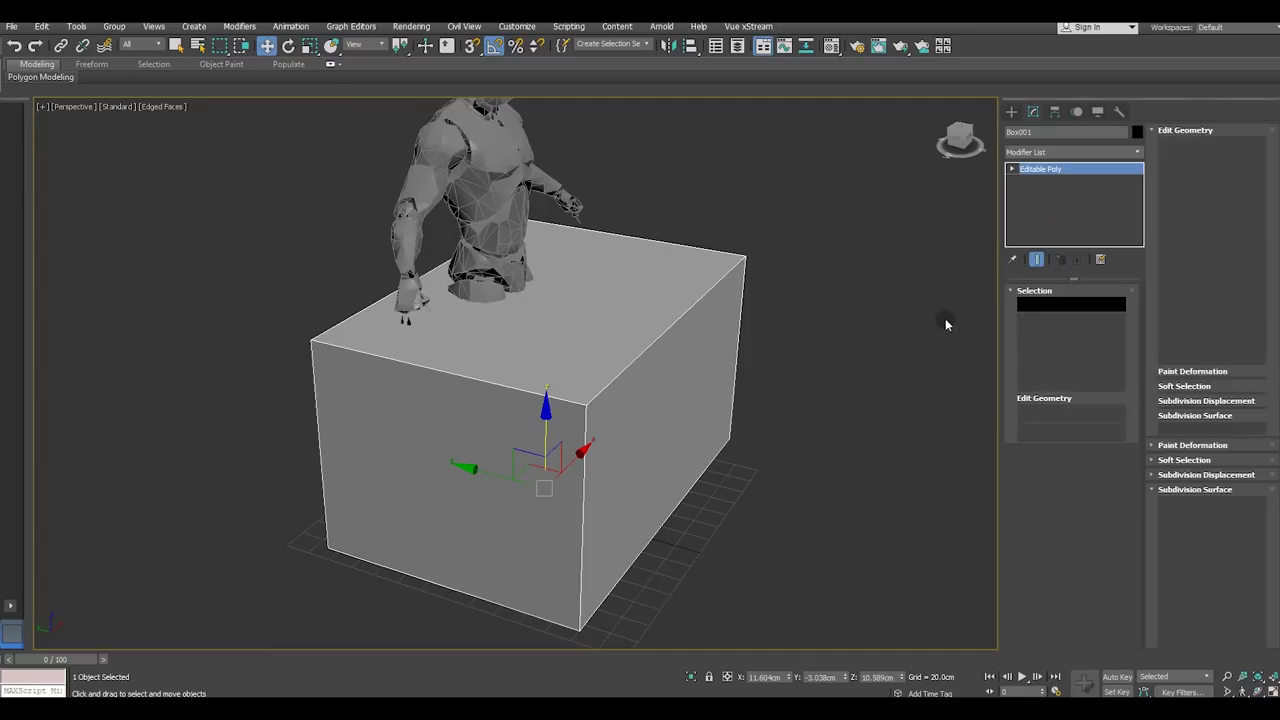
pyautogui.keyDown('alt'); pyautogui.moveTo(911, 326); pyautogui.dragTo(729, 469, button='middle'); pyautogui.keyUp('alt')
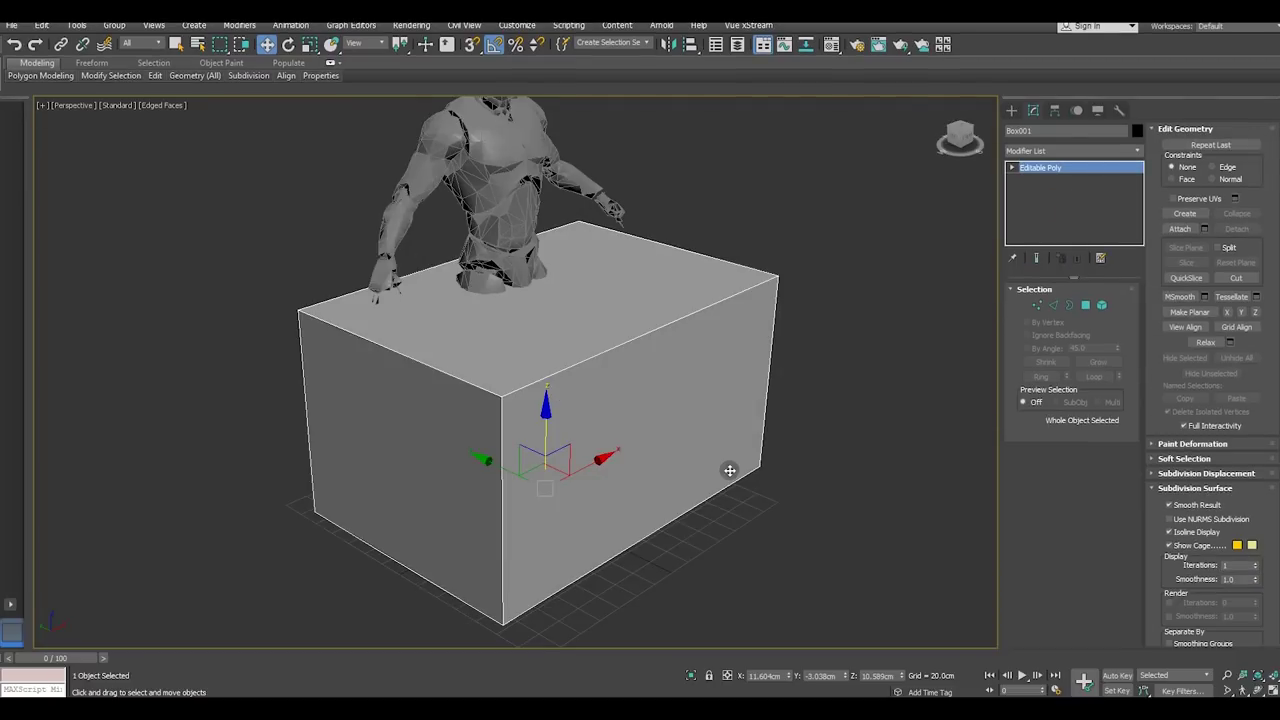
pyautogui.click(1085, 305)
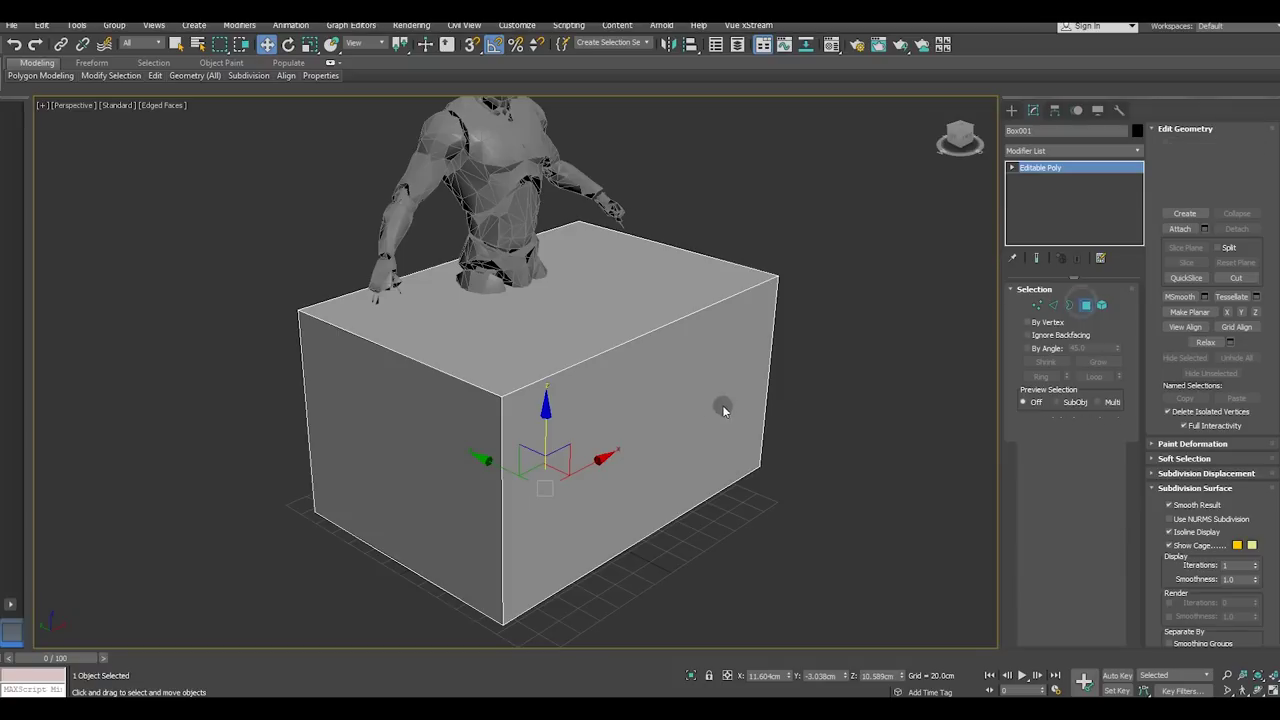
pyautogui.click(667, 414)
pyautogui.keyDown('alt'); pyautogui.moveTo(666, 450); pyautogui.dragTo(711, 371, button='middle'); pyautogui.keyUp('alt')
pyautogui.click(554, 509)
pyautogui.moveTo(554, 509)
pyautogui.keyDown('alt'); pyautogui.mouseDown(button='middle')
pyautogui.moveTo(626, 391)
pyautogui.moveTo(605, 407)
pyautogui.mouseUp(button='middle'); pyautogui.keyUp('alt')
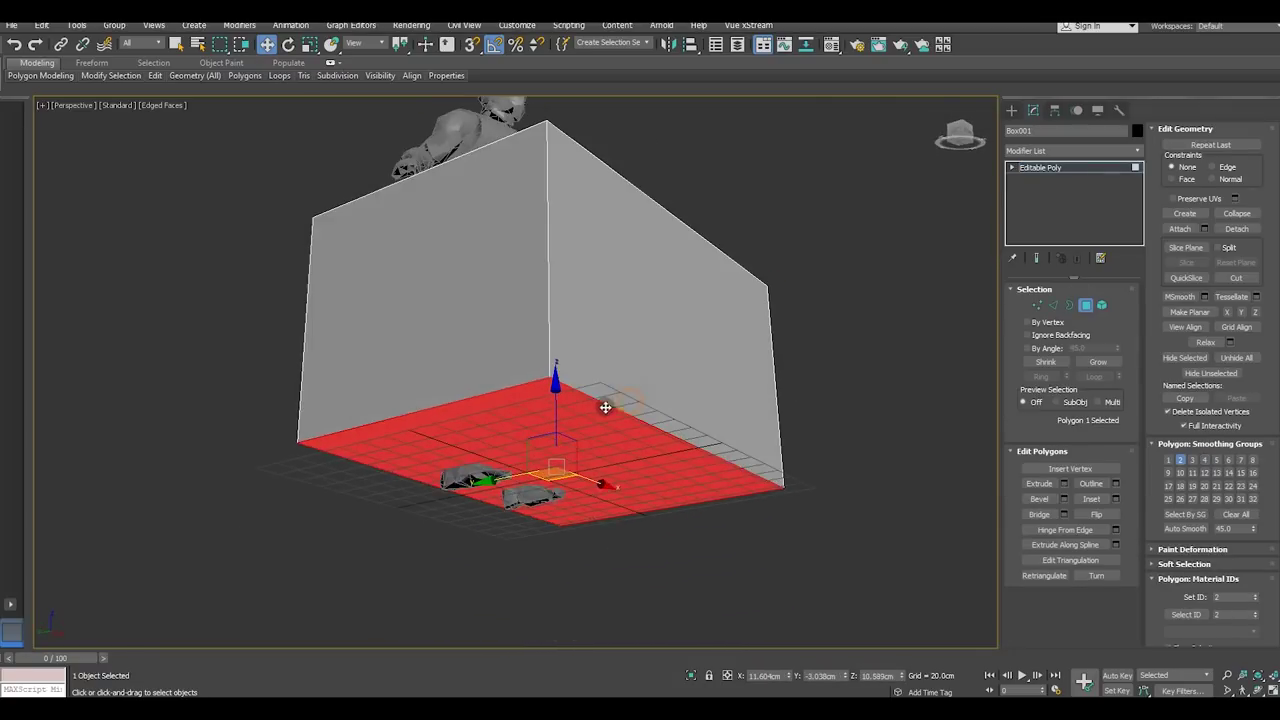
# Scale the bottom polygon down so the box tapers toward its base
pyautogui.click(309, 45)
pyautogui.moveTo(553, 466); pyautogui.dragTo(557, 499)
pyautogui.moveTo(617, 412)
pyautogui.keyDown('alt'); pyautogui.mouseDown(button='middle')
pyautogui.moveTo(609, 471)
pyautogui.moveTo(634, 460)
pyautogui.moveTo(584, 423)
pyautogui.mouseUp(button='middle'); pyautogui.keyUp('alt')
# Return to the Move tool and pick out the box's left side polygon
pyautogui.click(266, 44)
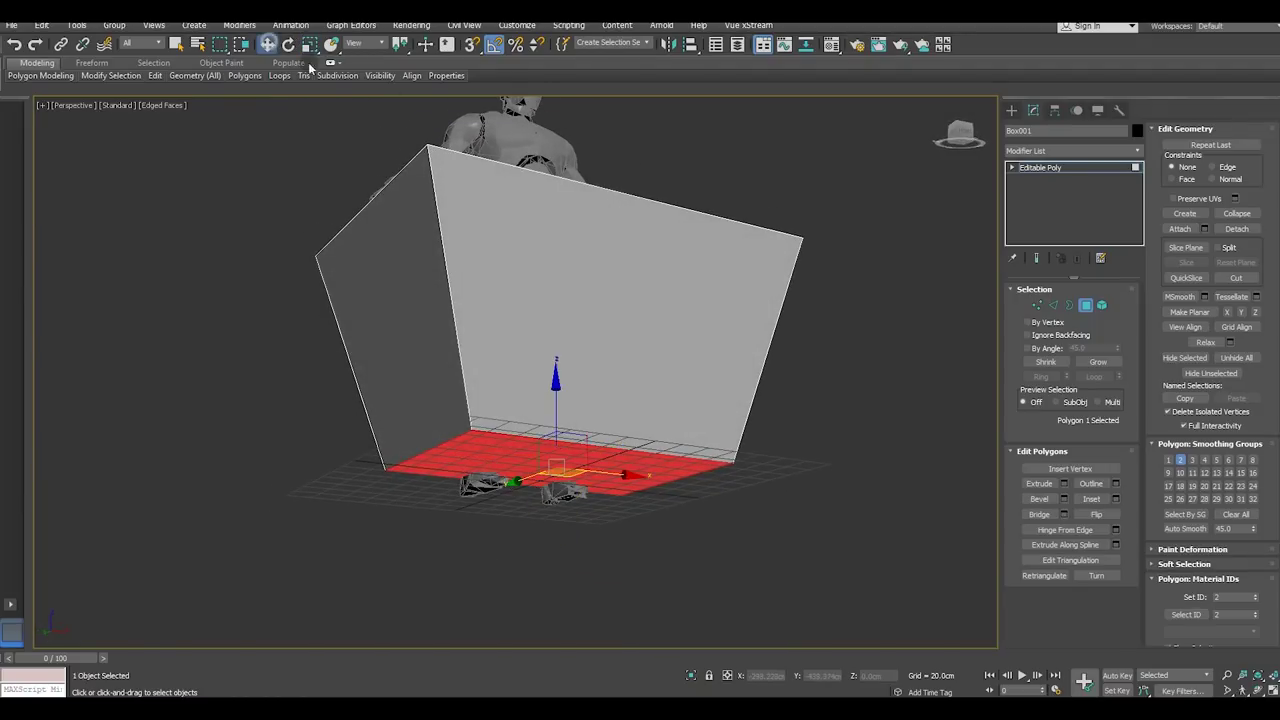
pyautogui.moveTo(663, 417)
pyautogui.keyDown('alt'); pyautogui.mouseDown(button='middle')
pyautogui.moveTo(660, 430)
pyautogui.moveTo(651, 422)
pyautogui.mouseUp(button='middle'); pyautogui.keyUp('alt')
pyautogui.click(602, 351)
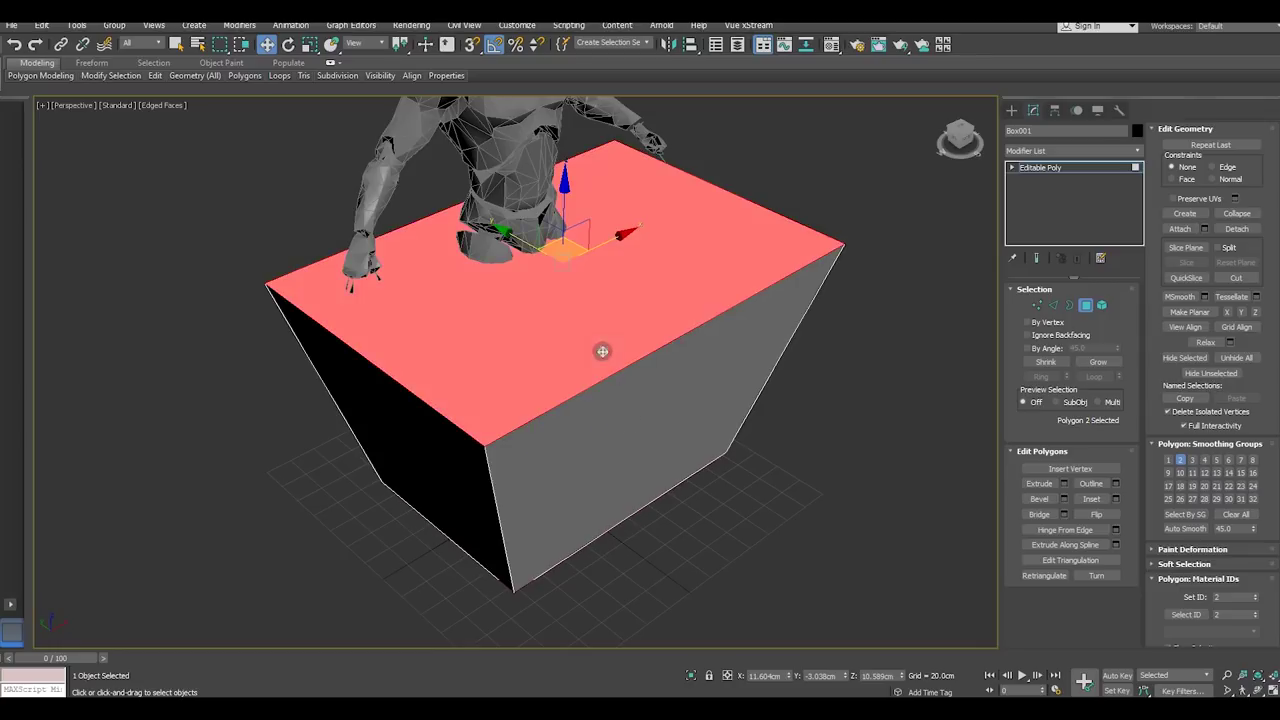
pyautogui.moveTo(686, 318)
pyautogui.keyDown('alt'); pyautogui.mouseDown(button='middle')
pyautogui.moveTo(602, 205)
pyautogui.moveTo(530, 220)
pyautogui.moveTo(502, 247)
pyautogui.mouseUp(button='middle'); pyautogui.keyUp('alt')
pyautogui.moveTo(671, 334)
pyautogui.keyDown('alt'); pyautogui.mouseDown(button='middle')
pyautogui.moveTo(791, 331)
pyautogui.moveTo(583, 280)
pyautogui.moveTo(666, 337)
pyautogui.moveTo(810, 403)
pyautogui.moveTo(654, 414)
pyautogui.moveTo(814, 391)
pyautogui.moveTo(757, 399)
pyautogui.moveTo(754, 346)
pyautogui.mouseUp(button='middle'); pyautogui.keyUp('alt')
pyautogui.click(614, 511)
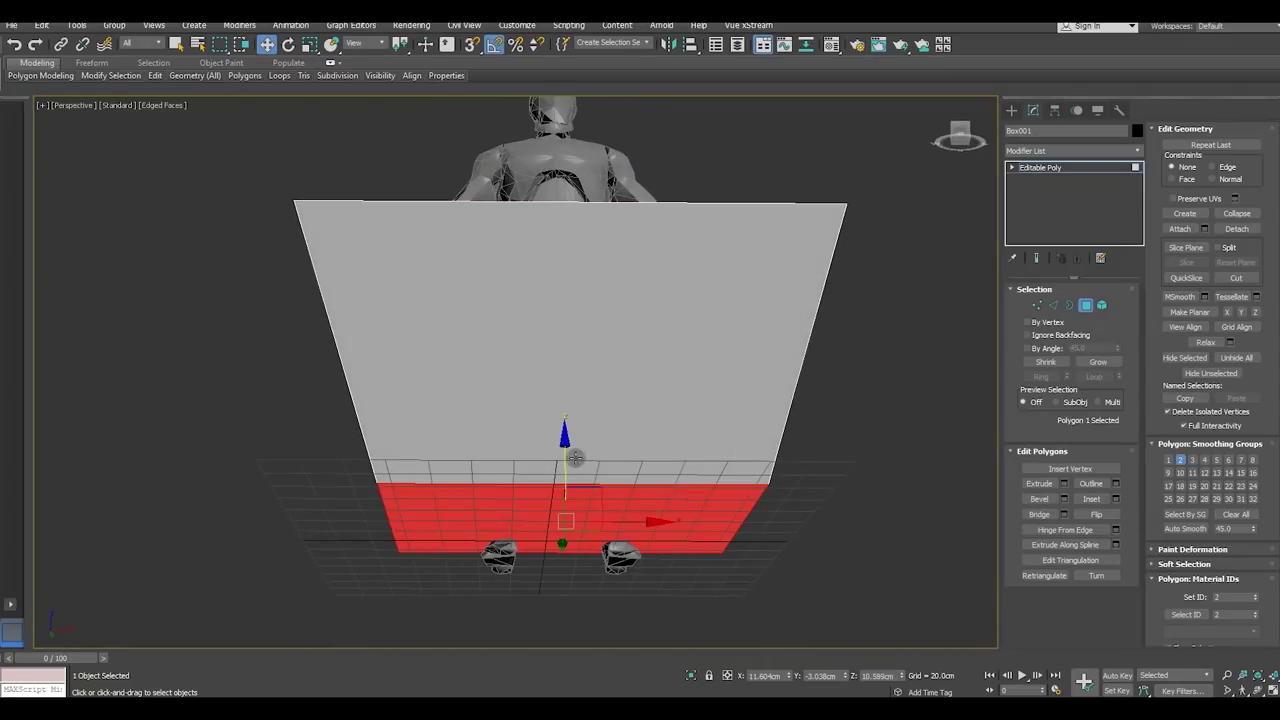
pyautogui.moveTo(563, 461)
pyautogui.keyDown('alt'); pyautogui.mouseDown(button='middle')
pyautogui.moveTo(566, 400)
pyautogui.moveTo(694, 447)
pyautogui.moveTo(734, 440)
pyautogui.moveTo(506, 393)
pyautogui.moveTo(380, 398)
pyautogui.mouseUp(button='middle'); pyautogui.keyUp('alt')
pyautogui.click(504, 393)
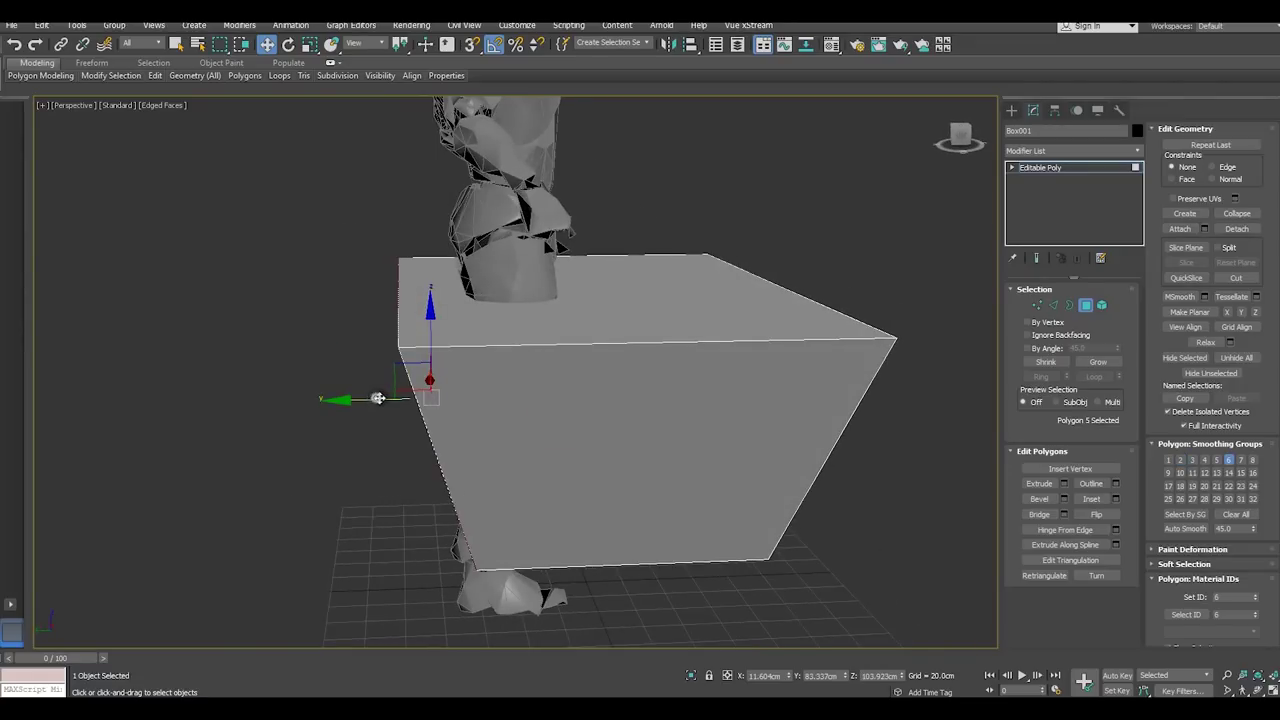
pyautogui.keyDown('alt'); pyautogui.moveTo(577, 426); pyautogui.dragTo(480, 407, button='middle'); pyautogui.keyUp('alt')
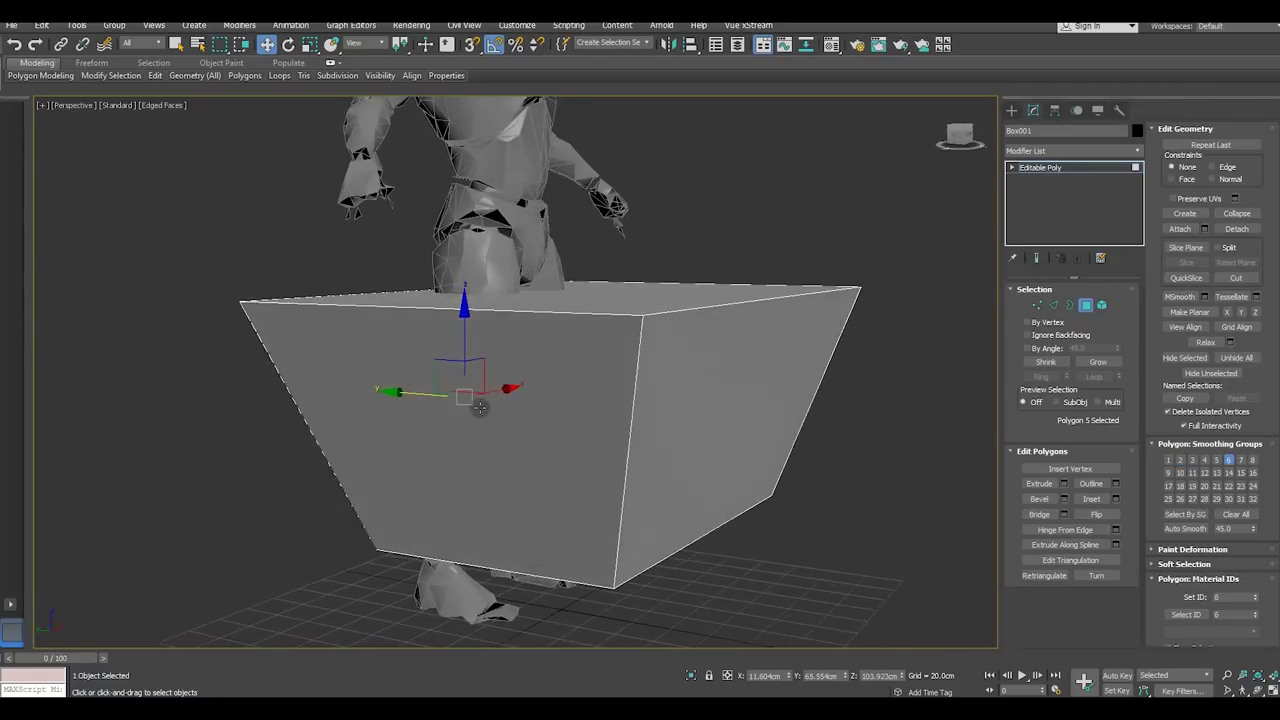
pyautogui.scroll(-2, 480, 407)
pyautogui.keyDown('alt'); pyautogui.moveTo(557, 414); pyautogui.dragTo(597, 431, button='middle'); pyautogui.keyUp('alt')
pyautogui.scroll(-2, 592, 430)
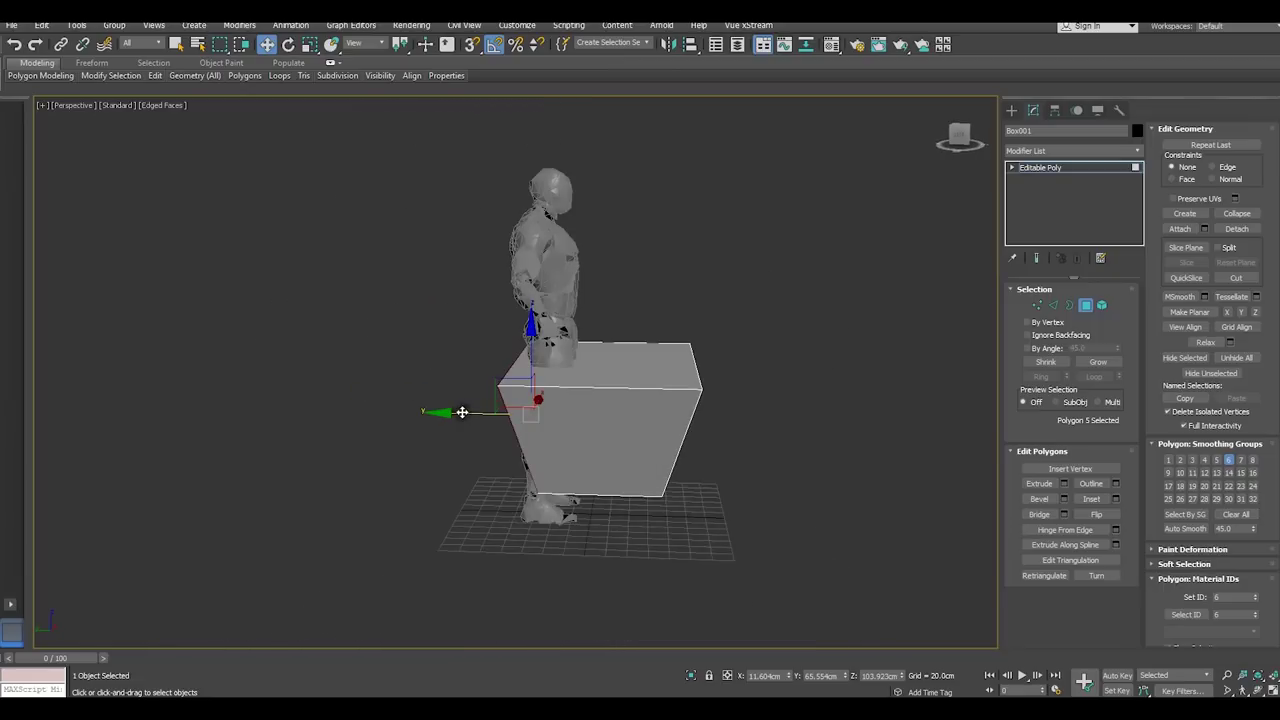
pyautogui.keyDown('alt'); pyautogui.moveTo(473, 408); pyautogui.dragTo(645, 520, button='middle'); pyautogui.keyUp('alt')
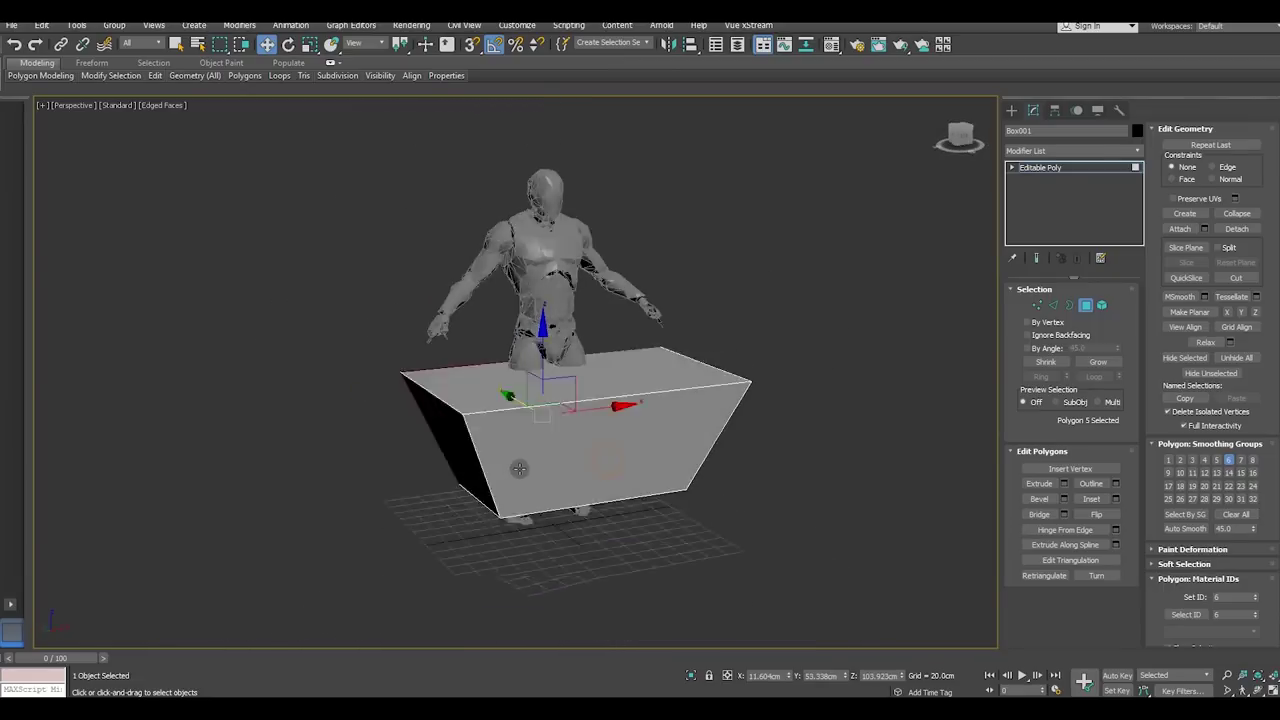
pyautogui.keyDown('alt'); pyautogui.moveTo(731, 534); pyautogui.dragTo(735, 517, button='middle'); pyautogui.keyUp('alt')
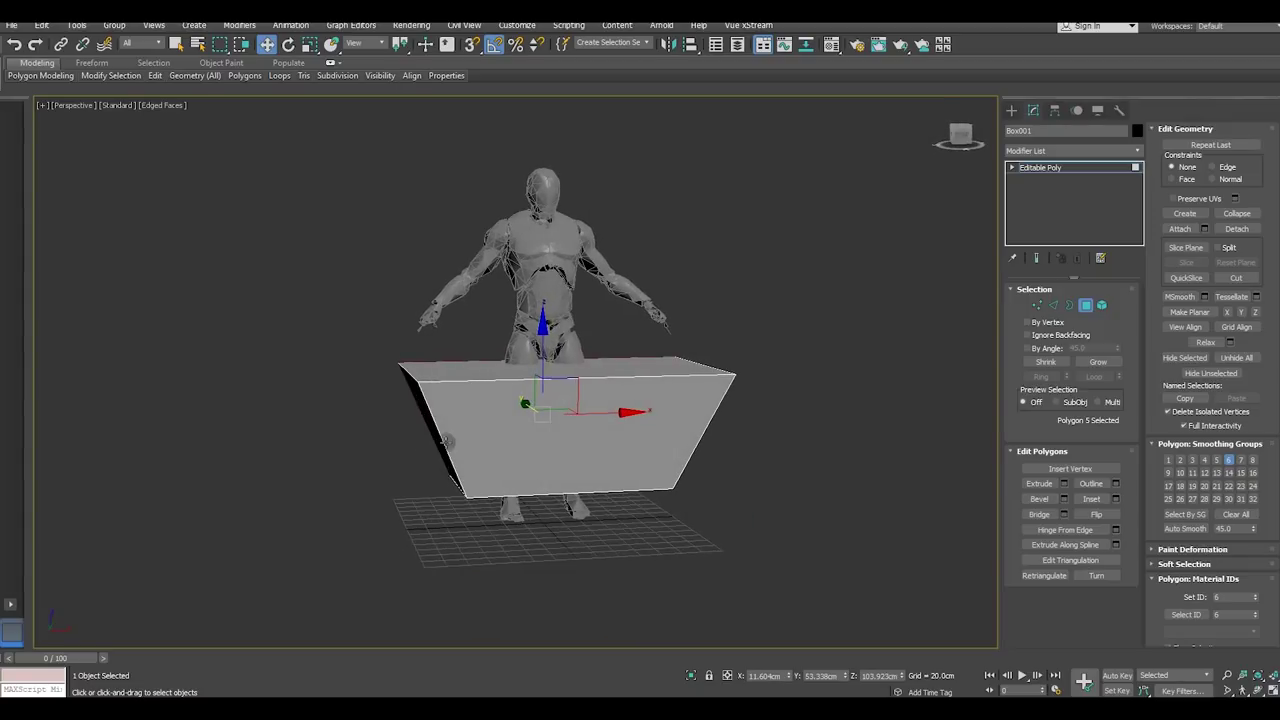
# Slide the left end polygon inward along X to narrow the box, then deselect
pyautogui.click(432, 437)
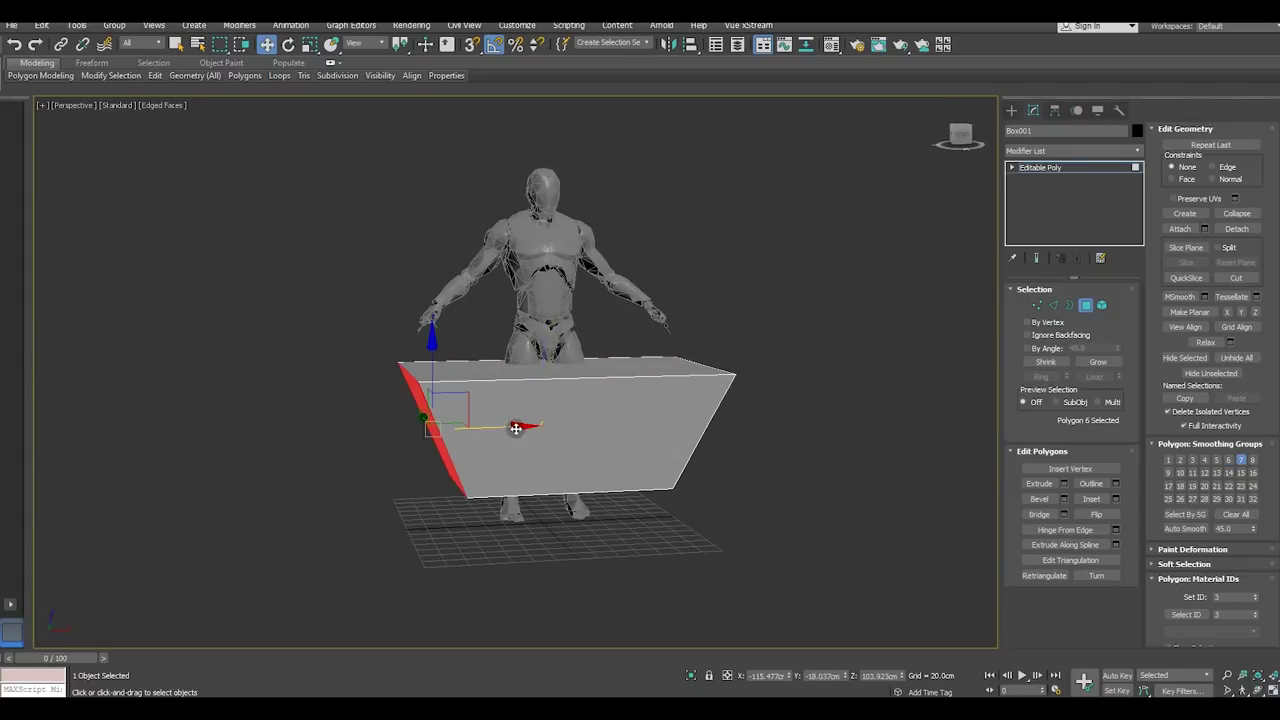
pyautogui.moveTo(515, 428); pyautogui.dragTo(556, 427)
pyautogui.keyDown('alt'); pyautogui.moveTo(556, 427); pyautogui.dragTo(490, 420, button='middle'); pyautogui.keyUp('alt')
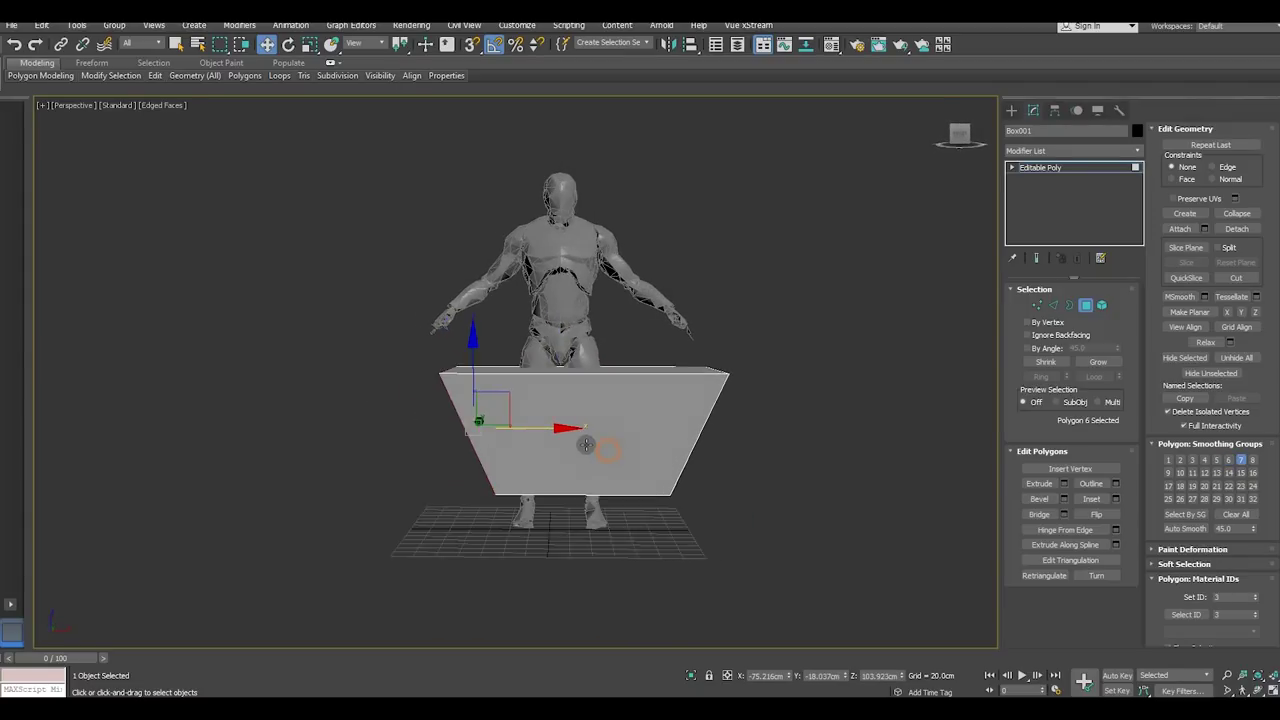
pyautogui.click(14, 46)
pyautogui.moveTo(530, 428)
pyautogui.mouseDown()
pyautogui.moveTo(568, 427)
pyautogui.moveTo(551, 426)
pyautogui.mouseUp()
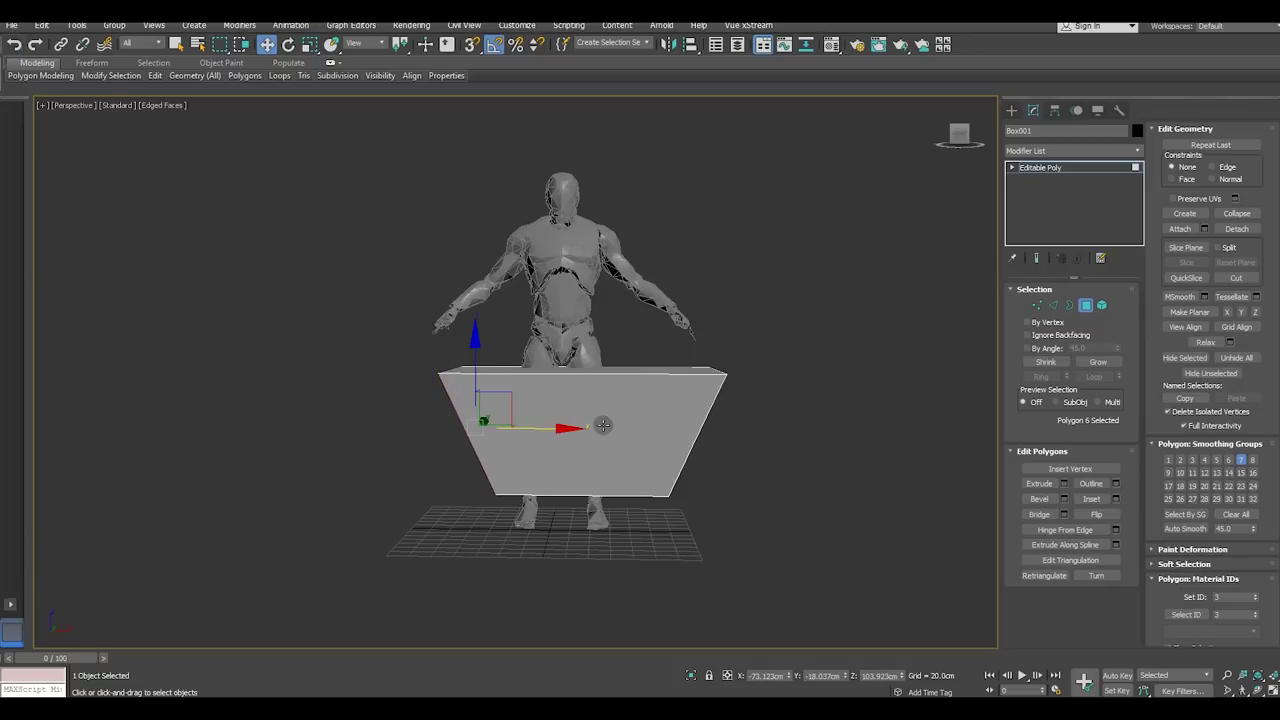
pyautogui.keyDown('alt'); pyautogui.moveTo(603, 425); pyautogui.dragTo(635, 477, button='middle'); pyautogui.keyUp('alt')
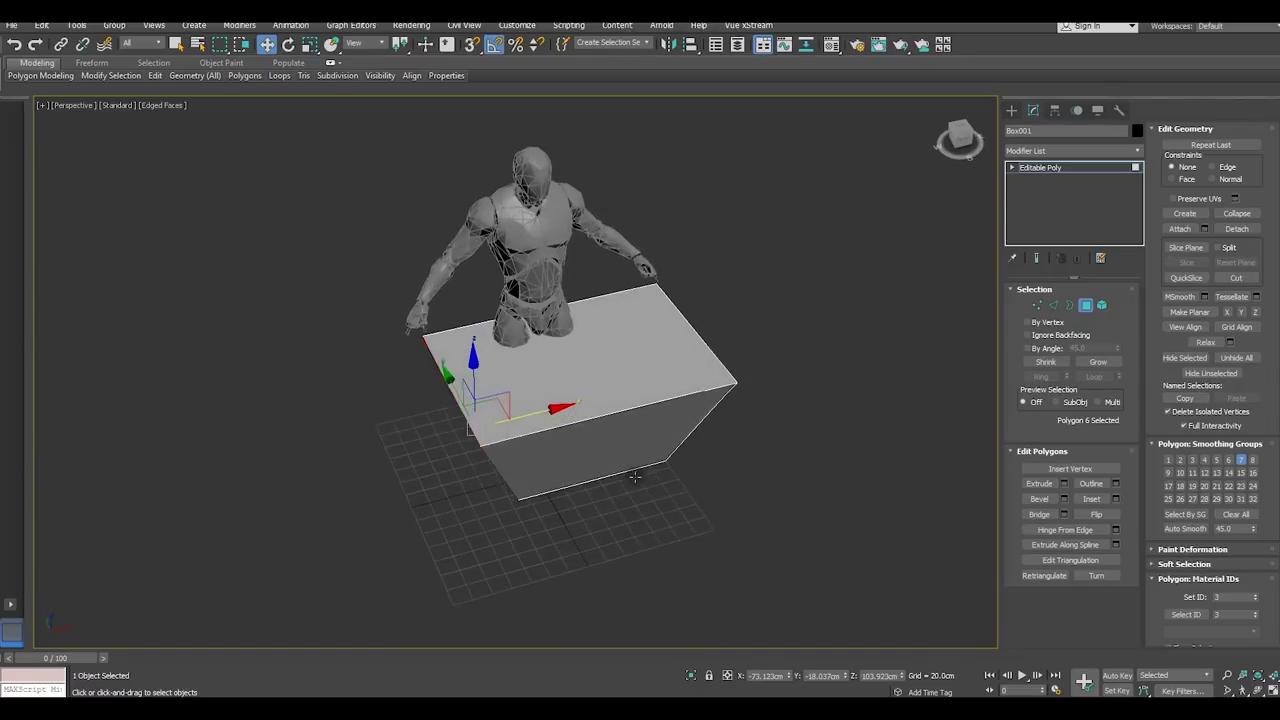
pyautogui.click(785, 510)
pyautogui.keyDown('alt'); pyautogui.moveTo(785, 510); pyautogui.dragTo(785, 553, button='middle'); pyautogui.keyUp('alt')
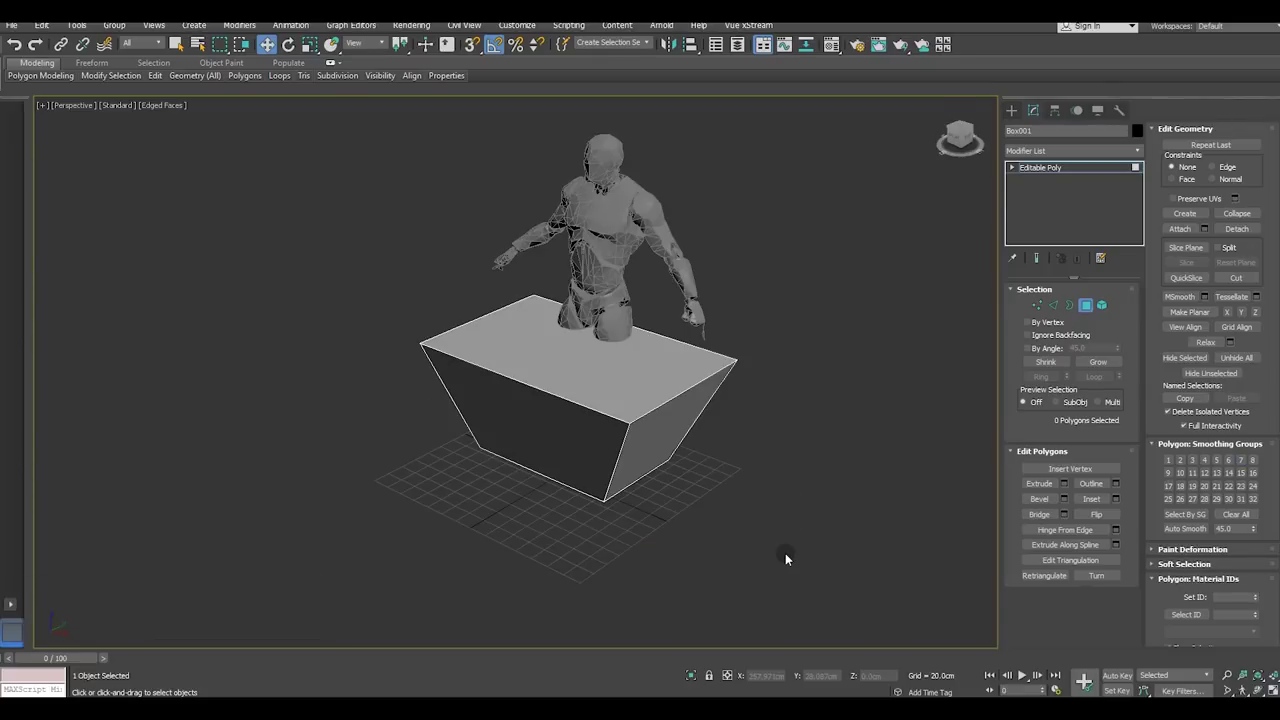
# Select the box's right side polygon, frame it with Z, and try Select and Scale
pyautogui.click(680, 432)
pyautogui.moveTo(680, 432)
pyautogui.keyDown('alt'); pyautogui.mouseDown(button='middle')
pyautogui.moveTo(757, 469)
pyautogui.moveTo(699, 451)
pyautogui.mouseUp(button='middle'); pyautogui.keyUp('alt')
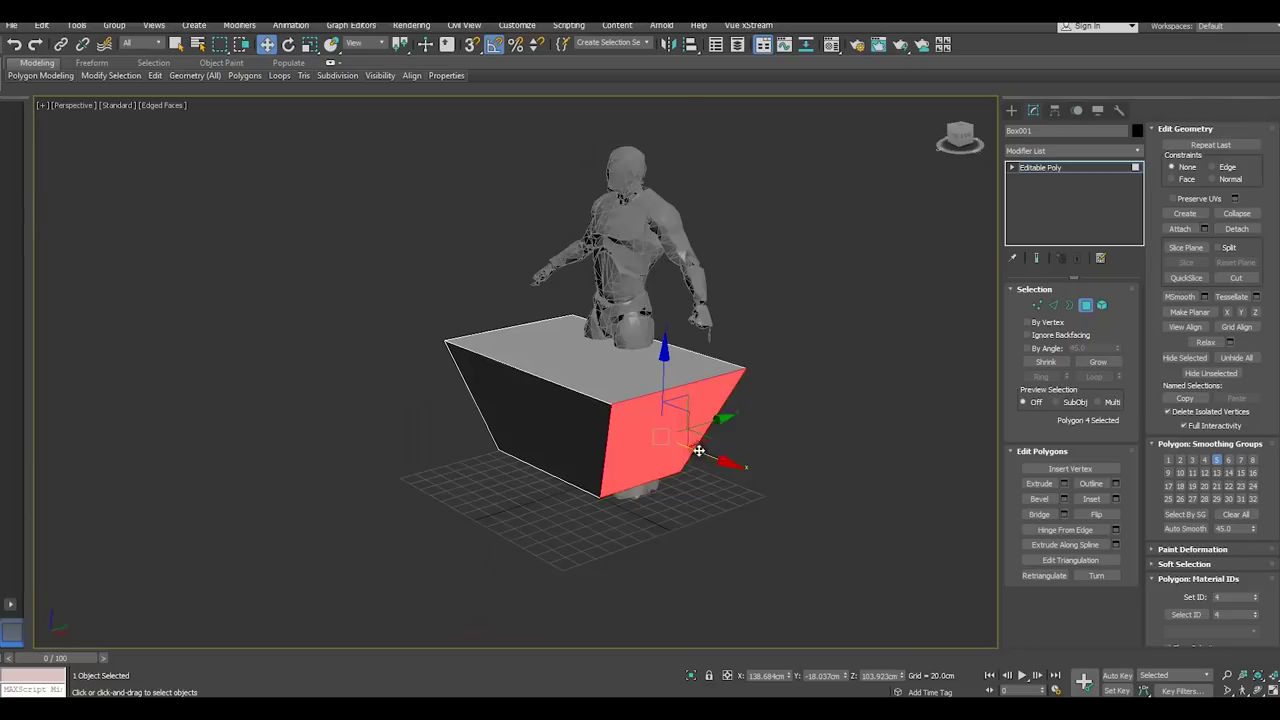
pyautogui.scroll(2, 699, 451)
pyautogui.scroll(3, 699, 451)
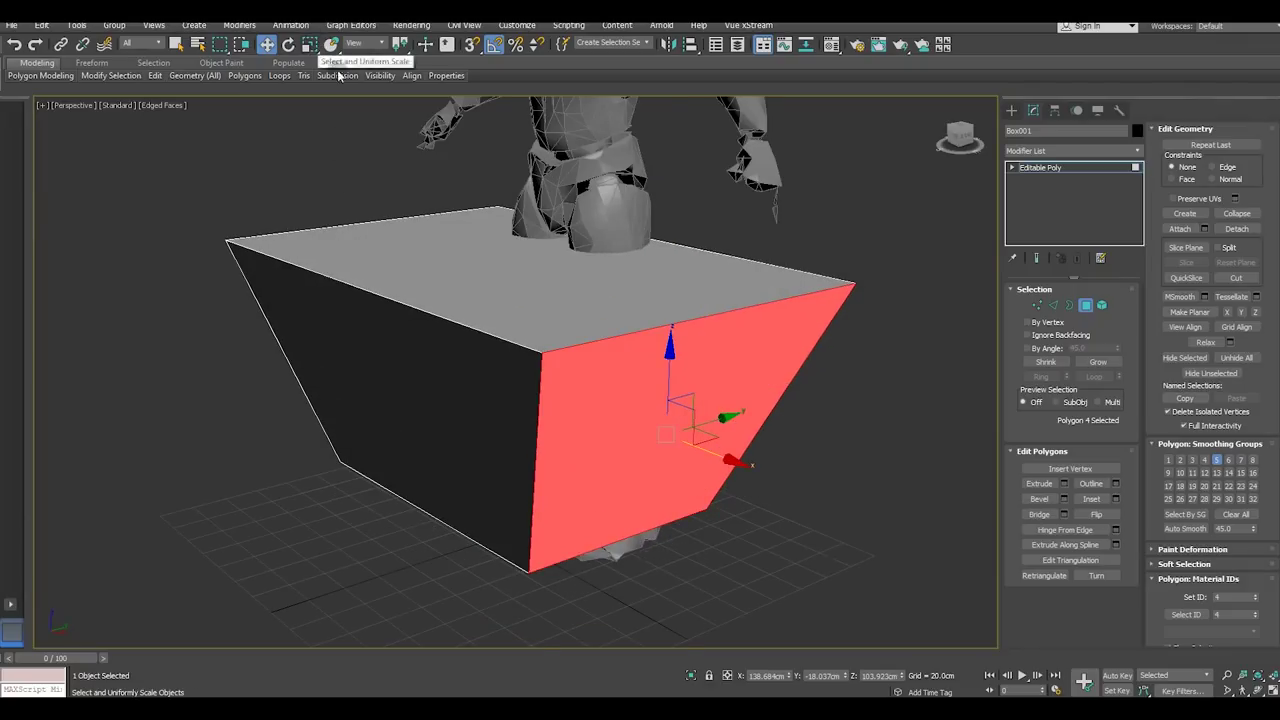
pyautogui.press('z')
pyautogui.click(312, 46)
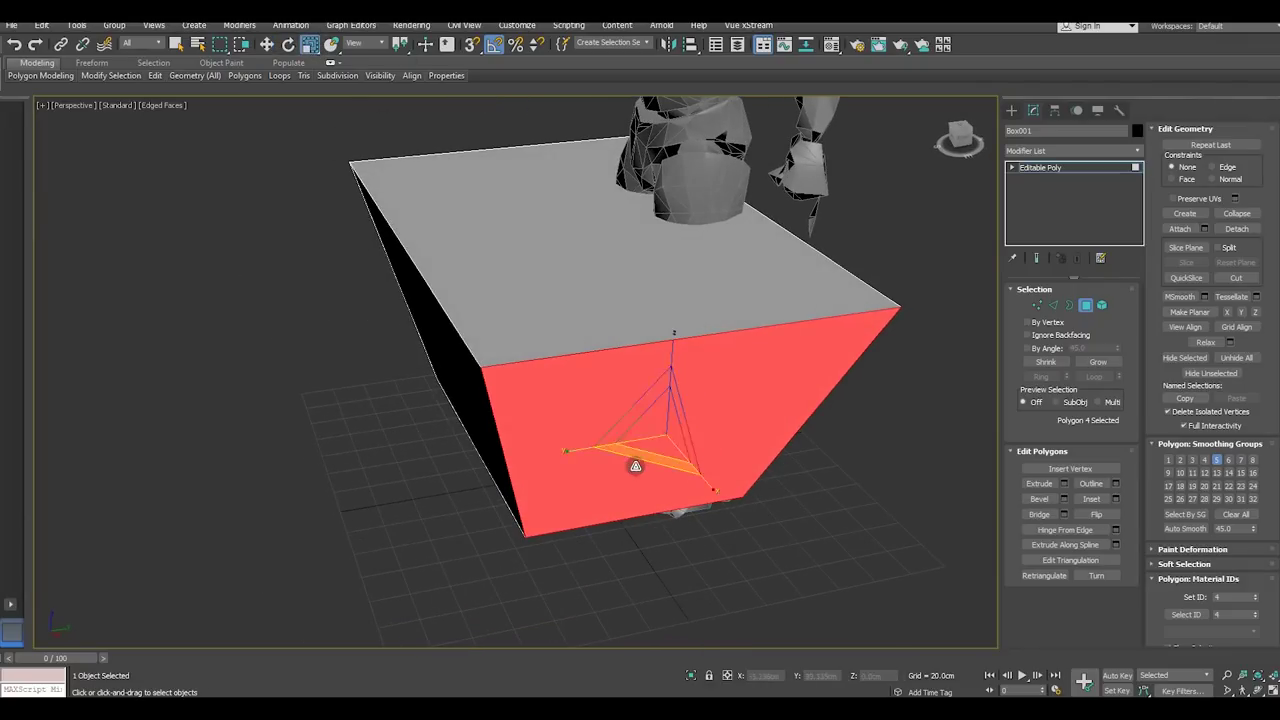
pyautogui.keyDown('alt'); pyautogui.moveTo(579, 453); pyautogui.dragTo(589, 457, button='middle'); pyautogui.keyUp('alt')
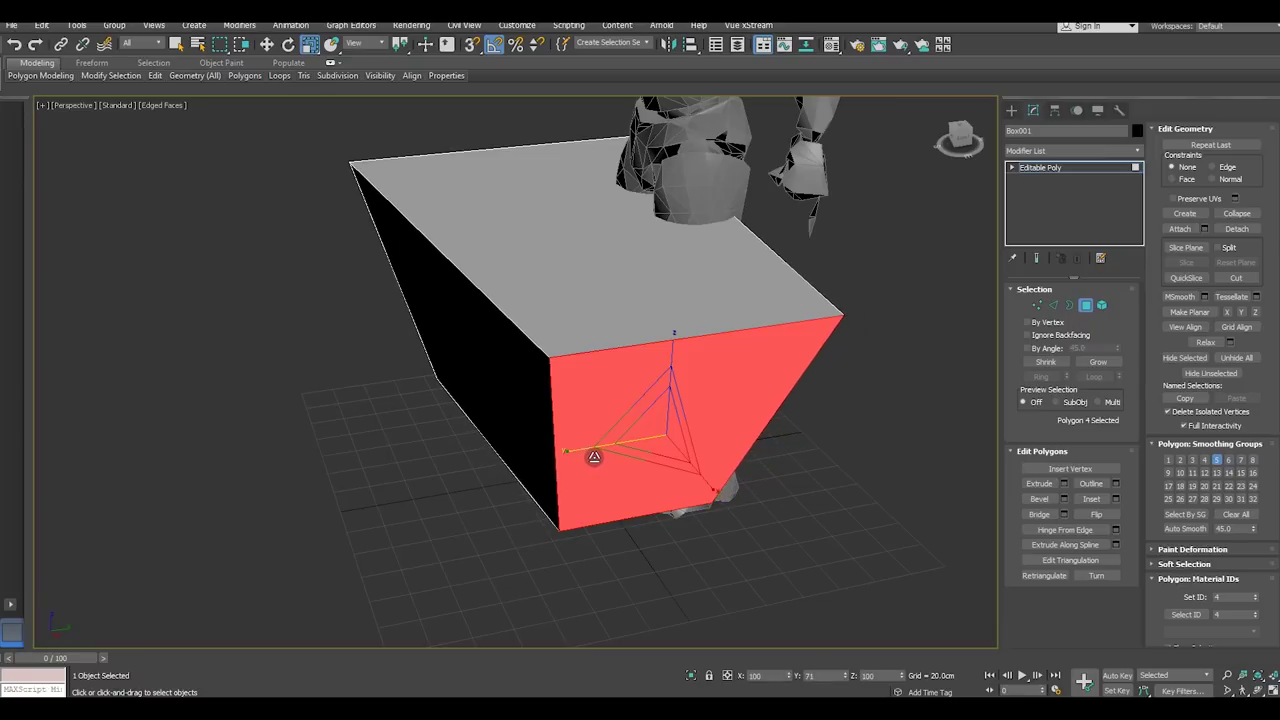
pyautogui.moveTo(559, 389)
pyautogui.keyDown('alt'); pyautogui.mouseDown(button='middle')
pyautogui.moveTo(677, 400)
pyautogui.moveTo(643, 403)
pyautogui.moveTo(646, 334)
pyautogui.mouseUp(button='middle'); pyautogui.keyUp('alt')
# Select the top polygon and delete it to open the tub
pyautogui.click(263, 46)
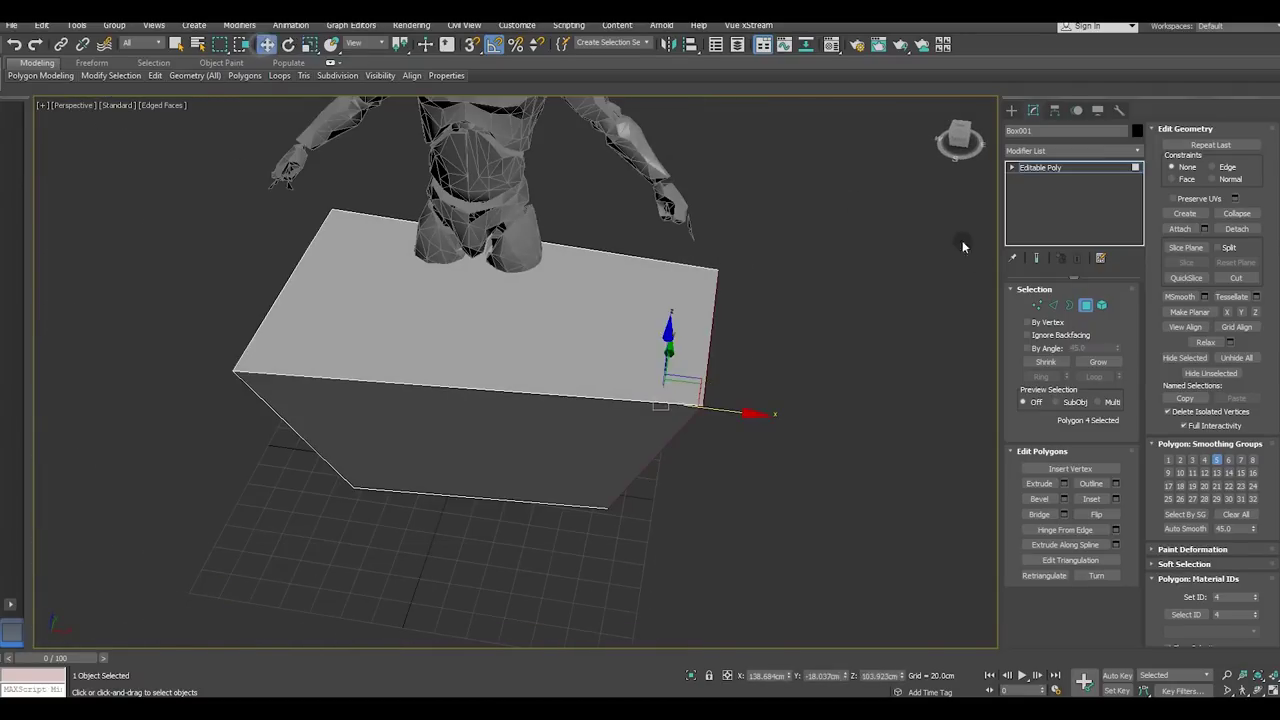
pyautogui.click(634, 313)
pyautogui.keyDown('alt'); pyautogui.moveTo(634, 313); pyautogui.dragTo(578, 319, button='middle'); pyautogui.keyUp('alt')
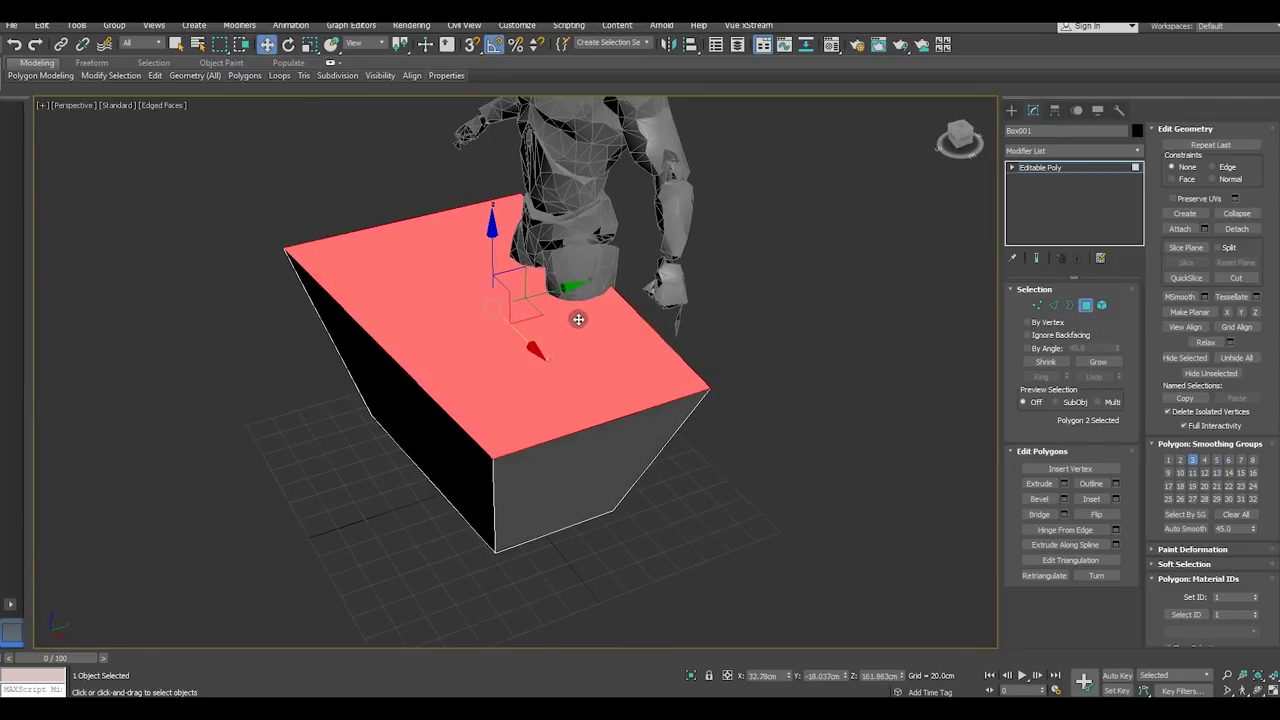
pyautogui.press('Delete')
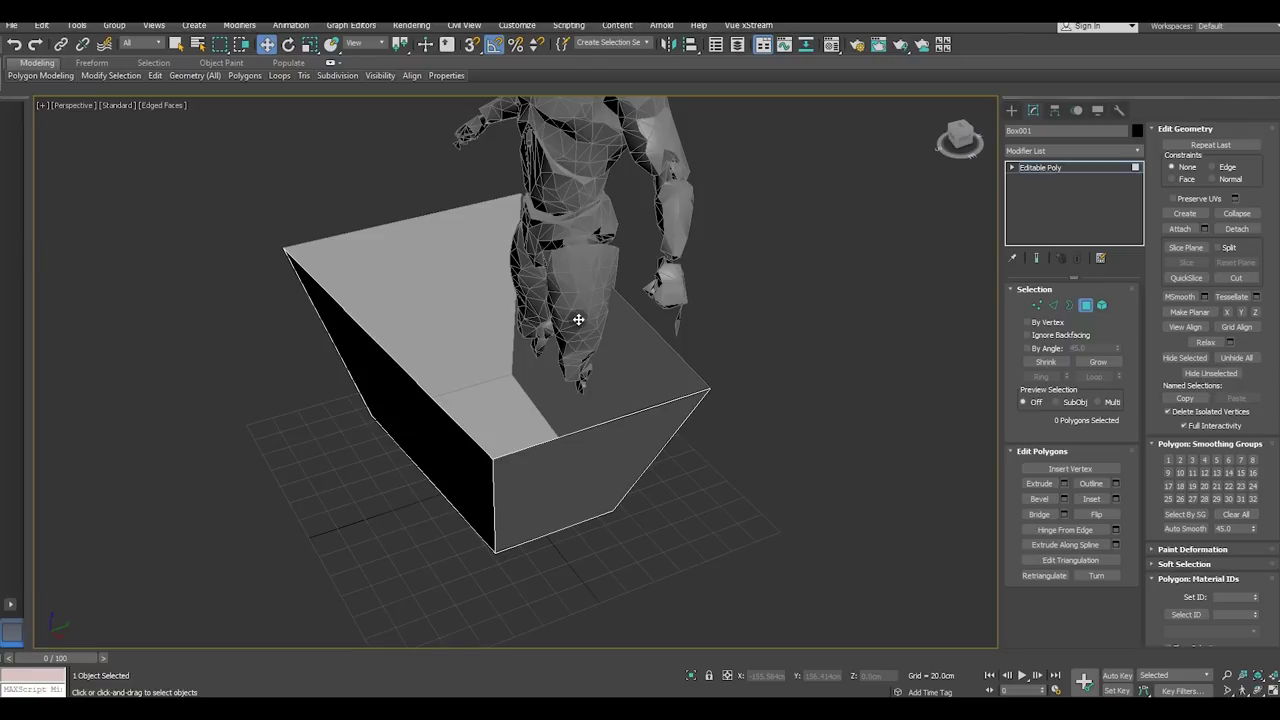
pyautogui.moveTo(599, 398)
pyautogui.keyDown('alt'); pyautogui.mouseDown(button='middle')
pyautogui.moveTo(608, 337)
pyautogui.moveTo(640, 350)
pyautogui.mouseUp(button='middle'); pyautogui.keyUp('alt')
# Select all four vertical corner edges of the tub with Ring
pyautogui.press('2')
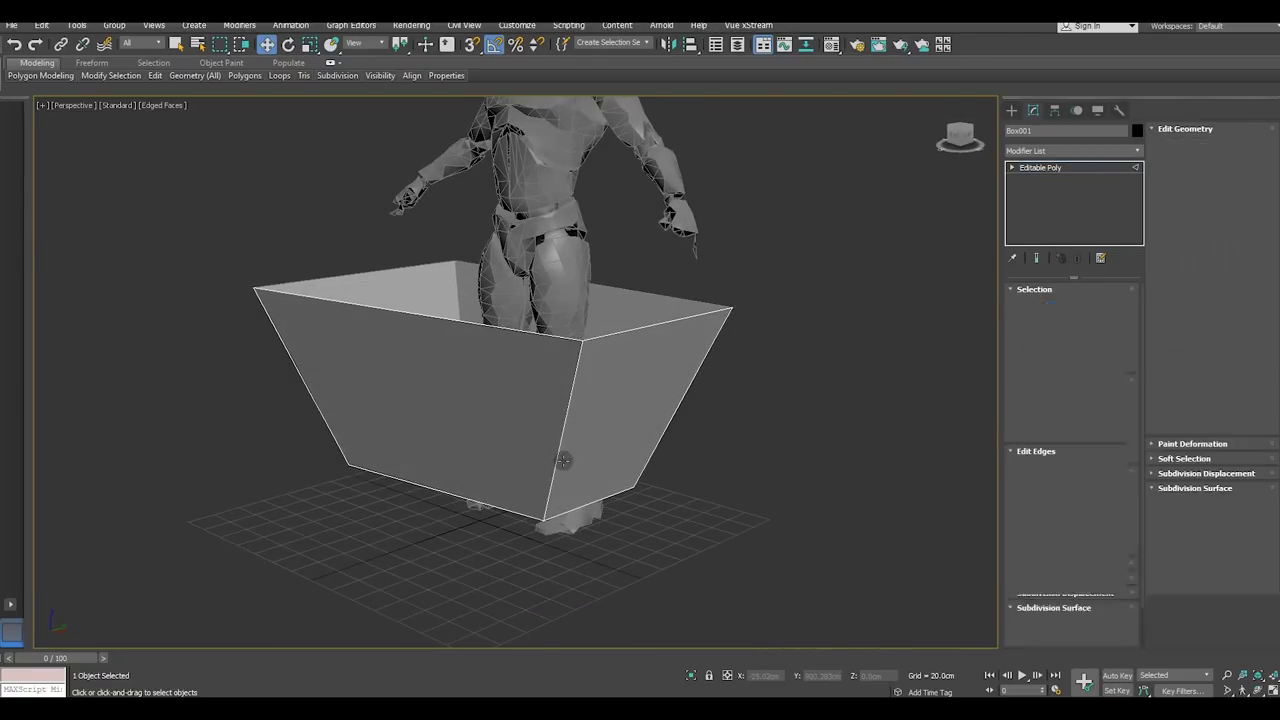
pyautogui.click(558, 457)
pyautogui.click(1036, 376)
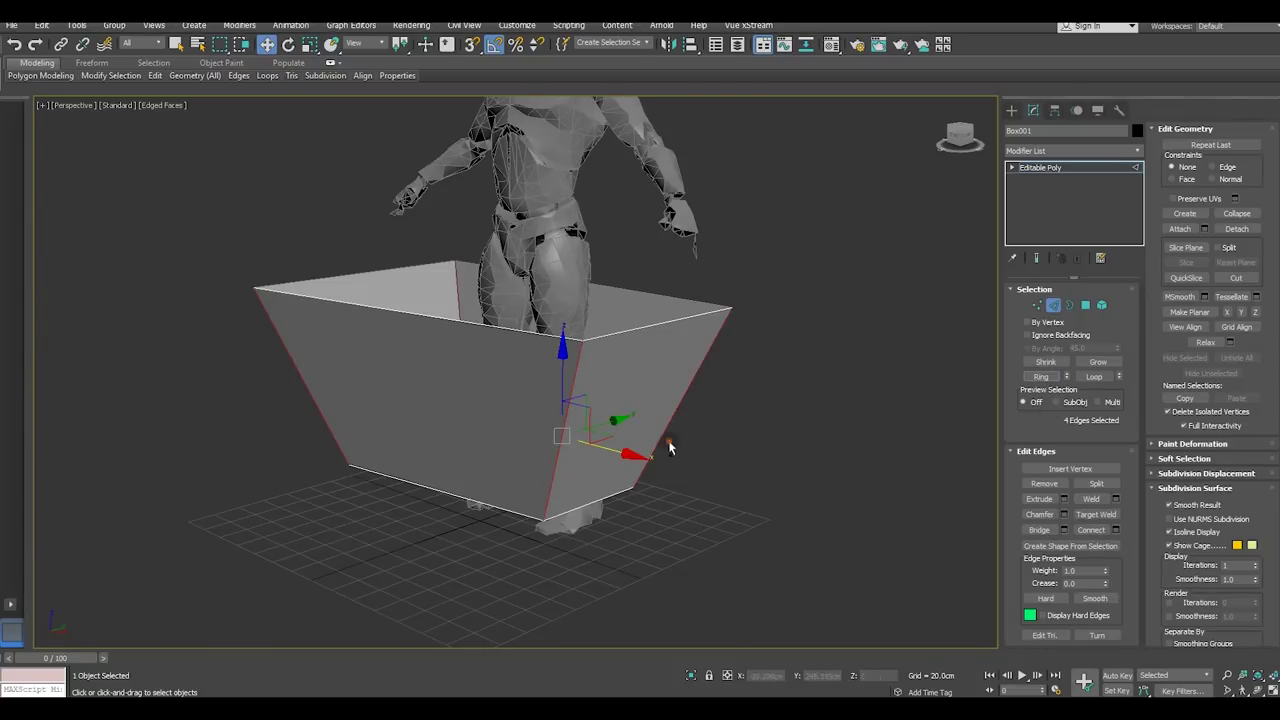
pyautogui.keyDown('alt'); pyautogui.moveTo(669, 447); pyautogui.dragTo(656, 448, button='middle'); pyautogui.keyUp('alt')
pyautogui.scroll(3, 526, 372)
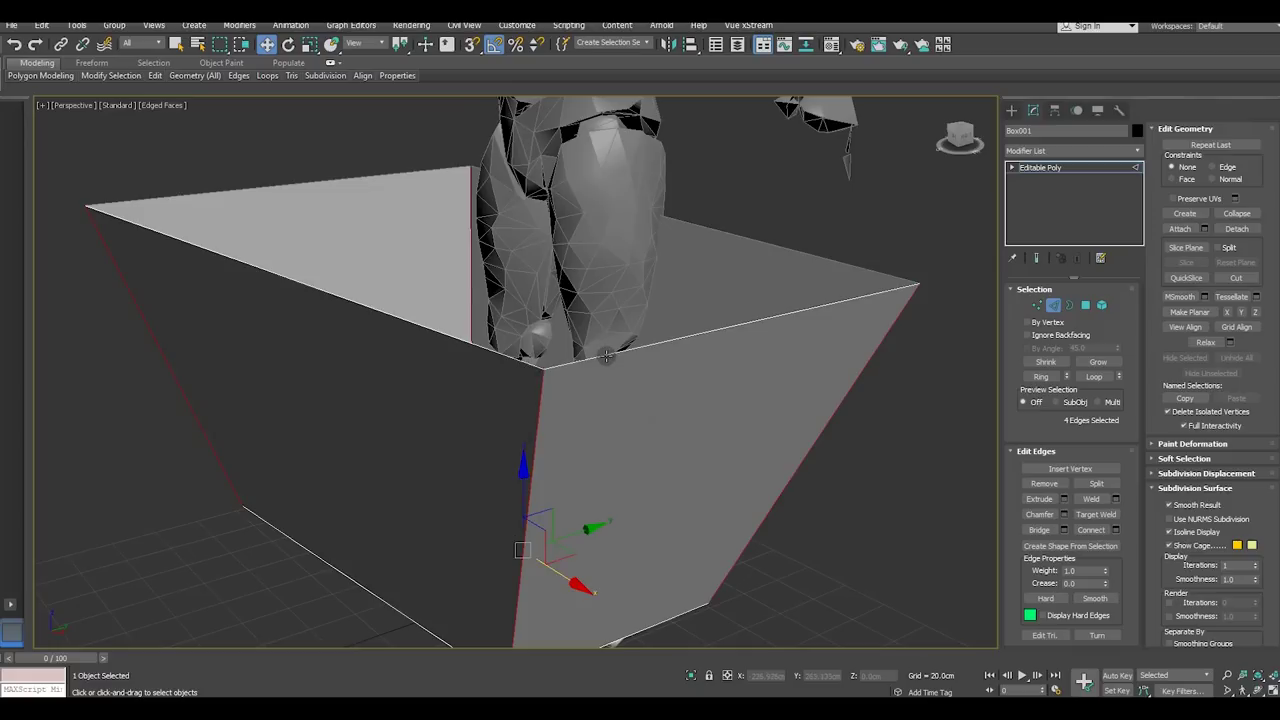
pyautogui.scroll(-3, 606, 356)
pyautogui.keyDown('alt'); pyautogui.moveTo(686, 397); pyautogui.dragTo(680, 377, button='middle'); pyautogui.keyUp('alt')
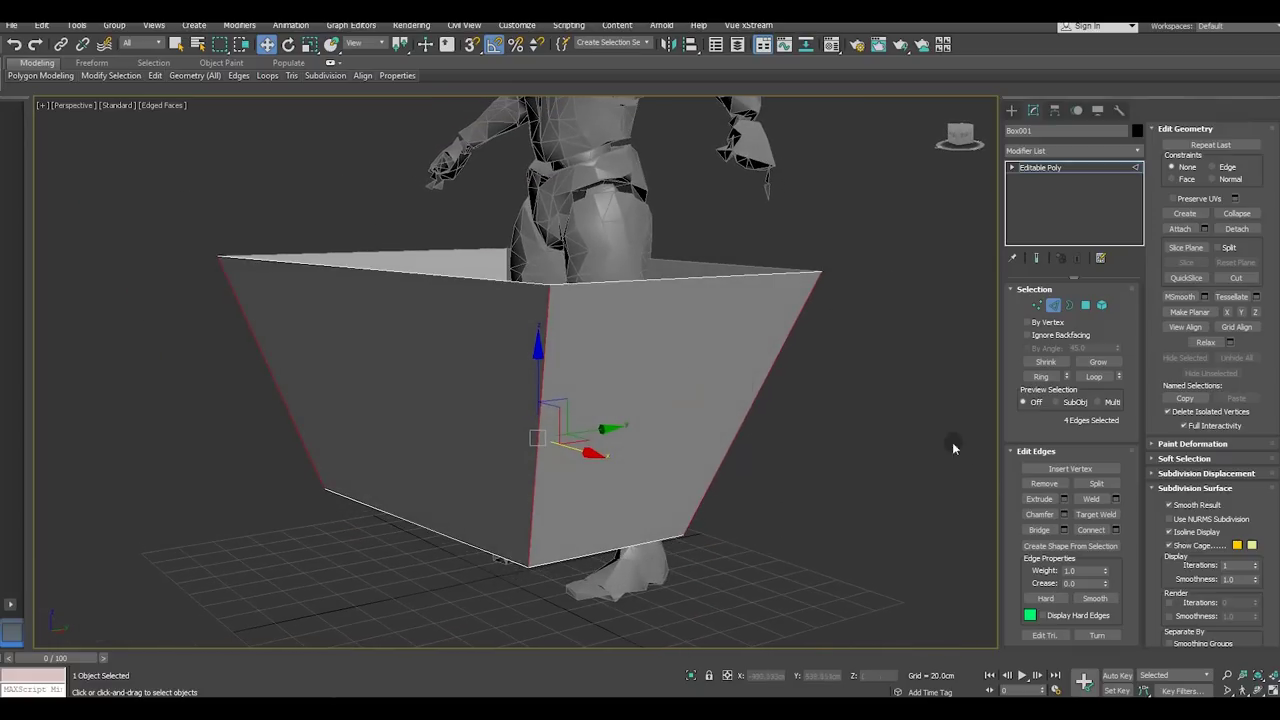
# Chamfer the corner edges with an amount of 30.463 cm
pyautogui.hotkey('ctrl', 'shift', 'c')
pyautogui.moveTo(758, 463)
pyautogui.keyDown('alt'); pyautogui.mouseDown(button='middle')
pyautogui.moveTo(764, 395)
pyautogui.moveTo(612, 362)
pyautogui.mouseUp(button='middle'); pyautogui.keyUp('alt')
pyautogui.moveTo(532, 398); pyautogui.dragTo(512, 333)
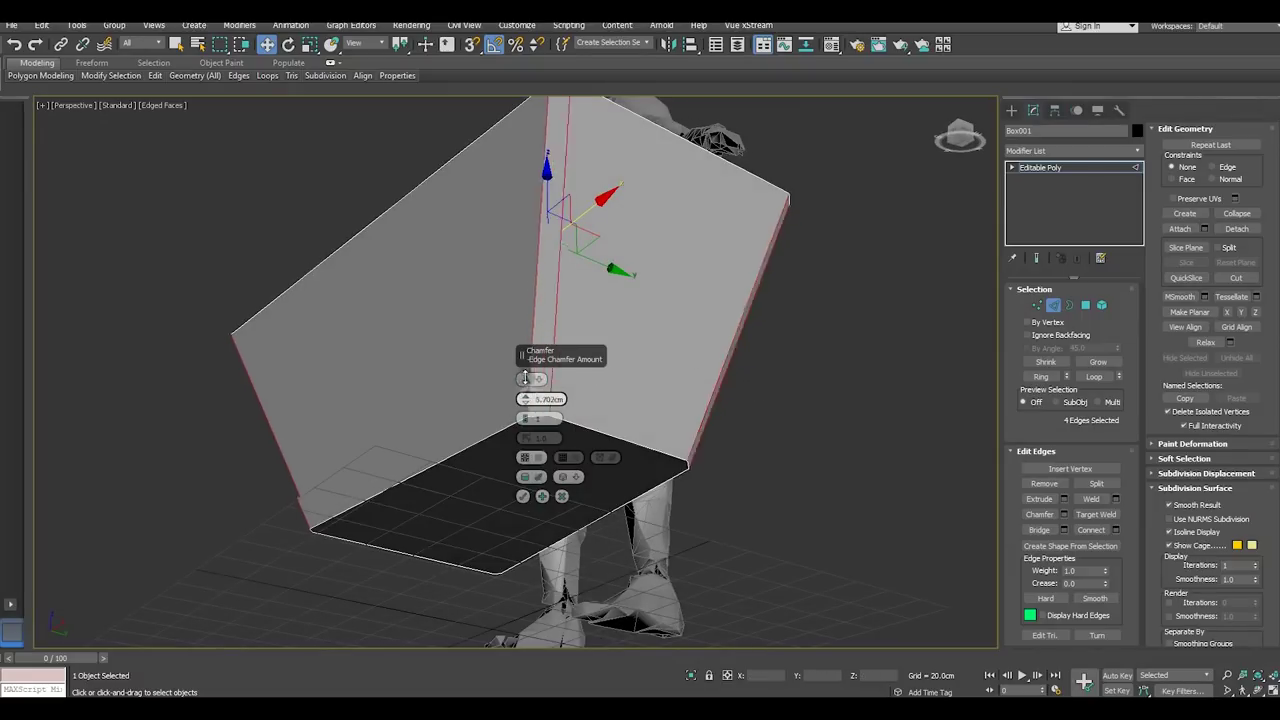
pyautogui.moveTo(665, 337)
pyautogui.keyDown('alt'); pyautogui.mouseDown(button='middle')
pyautogui.moveTo(577, 405)
pyautogui.moveTo(602, 372)
pyautogui.mouseUp(button='middle'); pyautogui.keyUp('alt')
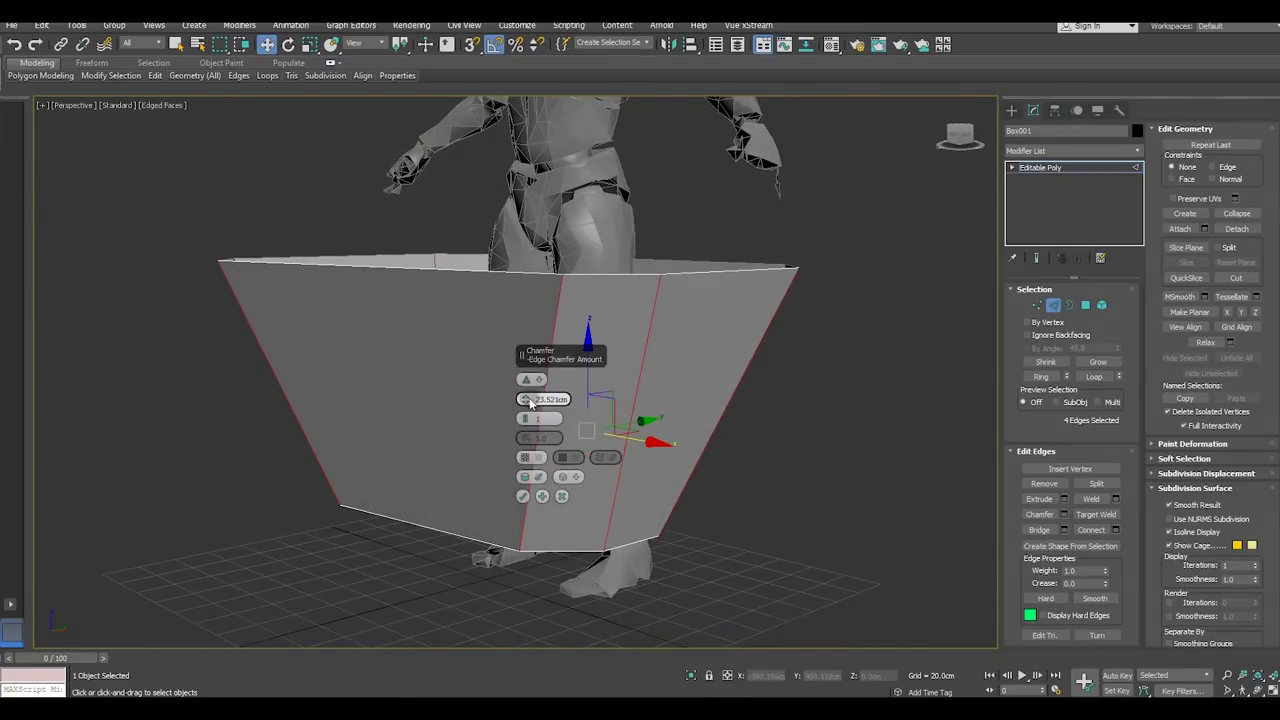
pyautogui.moveTo(525, 399); pyautogui.dragTo(522, 383)
pyautogui.keyDown('alt'); pyautogui.moveTo(520, 383); pyautogui.dragTo(528, 372, button='middle'); pyautogui.keyUp('alt')
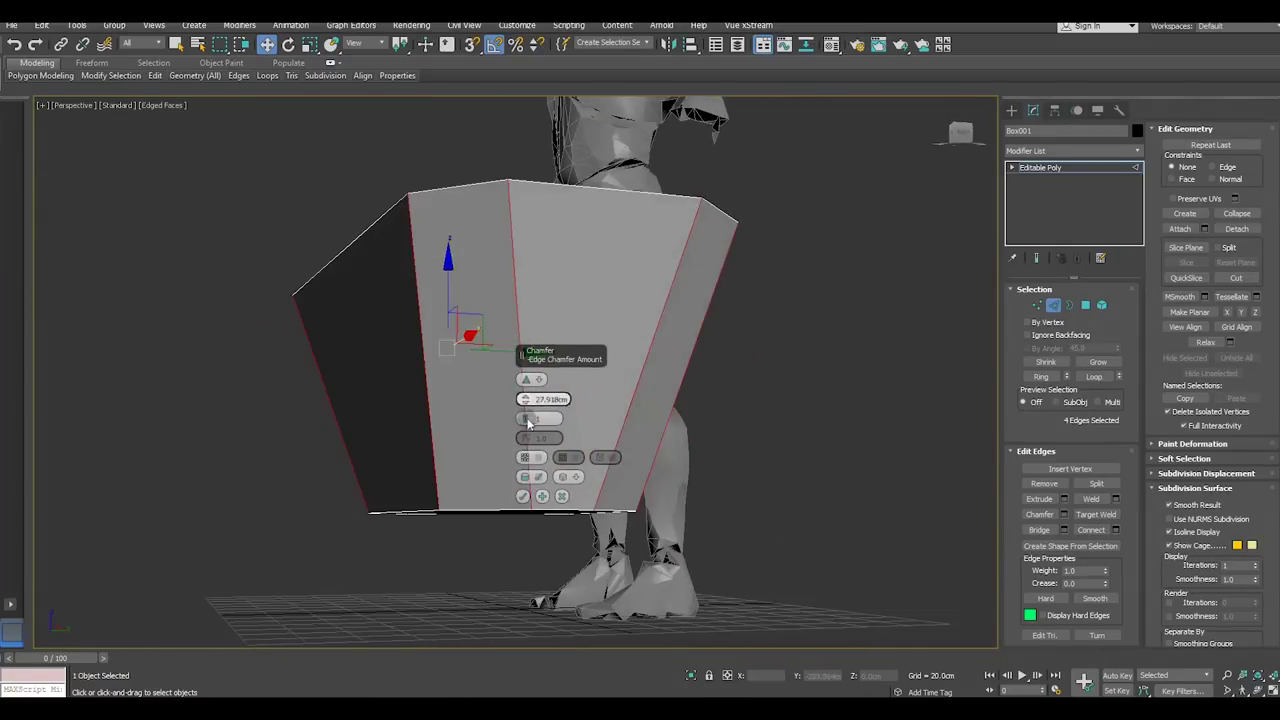
pyautogui.moveTo(525, 405)
pyautogui.mouseDown()
pyautogui.moveTo(518, 386)
pyautogui.moveTo(640, 395)
pyautogui.mouseUp()
pyautogui.moveTo(640, 395)
pyautogui.keyDown('alt'); pyautogui.mouseDown(button='middle')
pyautogui.moveTo(691, 449)
pyautogui.moveTo(550, 427)
pyautogui.mouseUp(button='middle'); pyautogui.keyUp('alt')
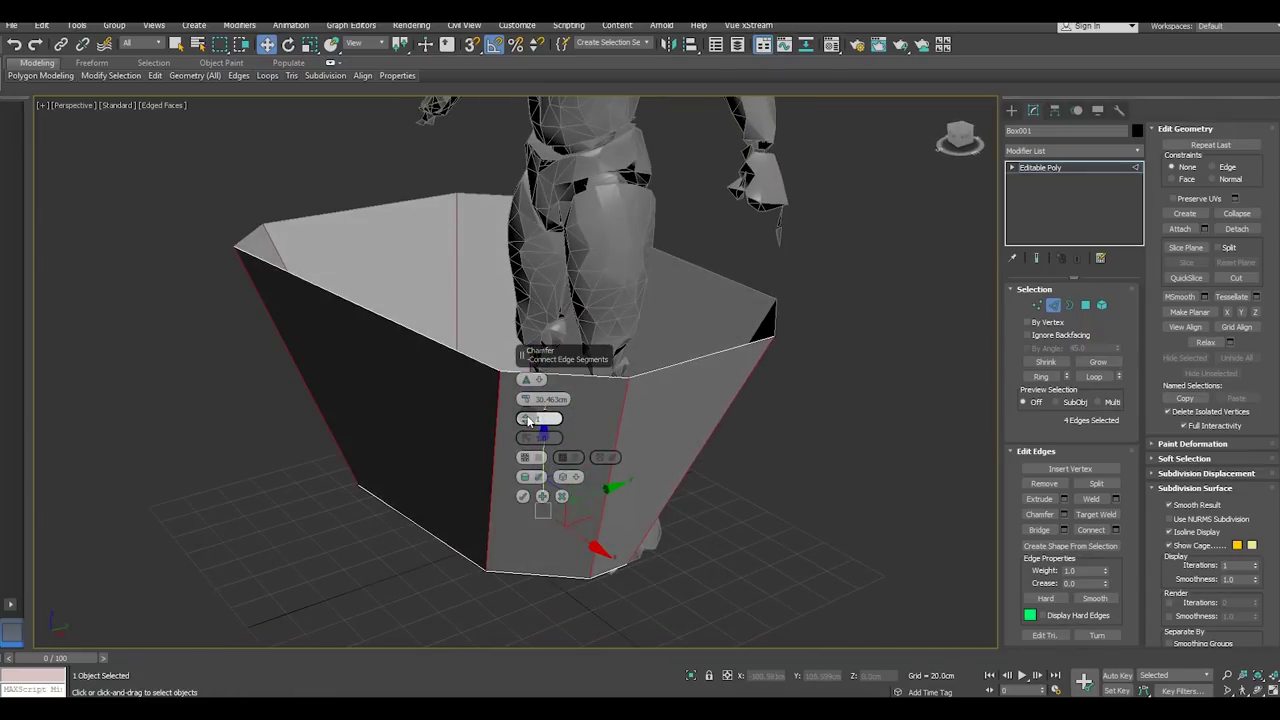
# Raise the chamfer to 4 segments and apply it
pyautogui.click(527, 417)
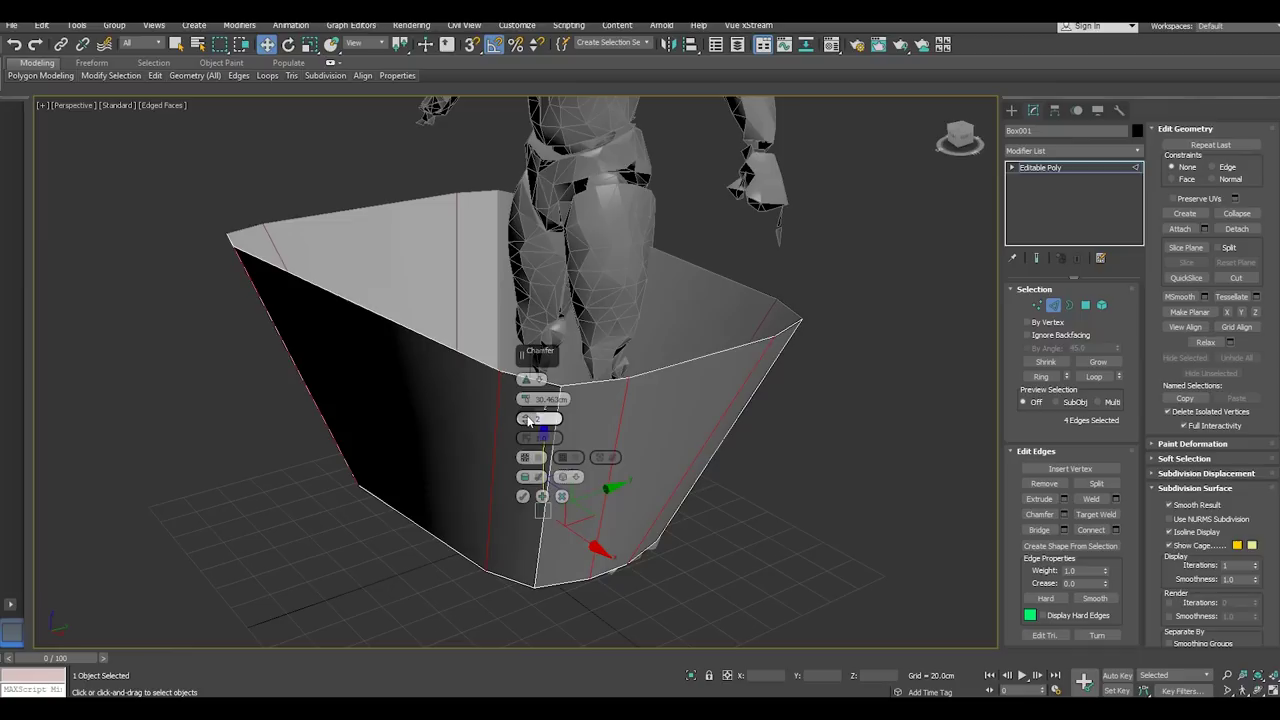
pyautogui.moveTo(386, 420)
pyautogui.keyDown('alt'); pyautogui.mouseDown(button='middle')
pyautogui.moveTo(514, 417)
pyautogui.moveTo(455, 435)
pyautogui.moveTo(380, 409)
pyautogui.moveTo(528, 443)
pyautogui.mouseUp(button='middle'); pyautogui.keyUp('alt')
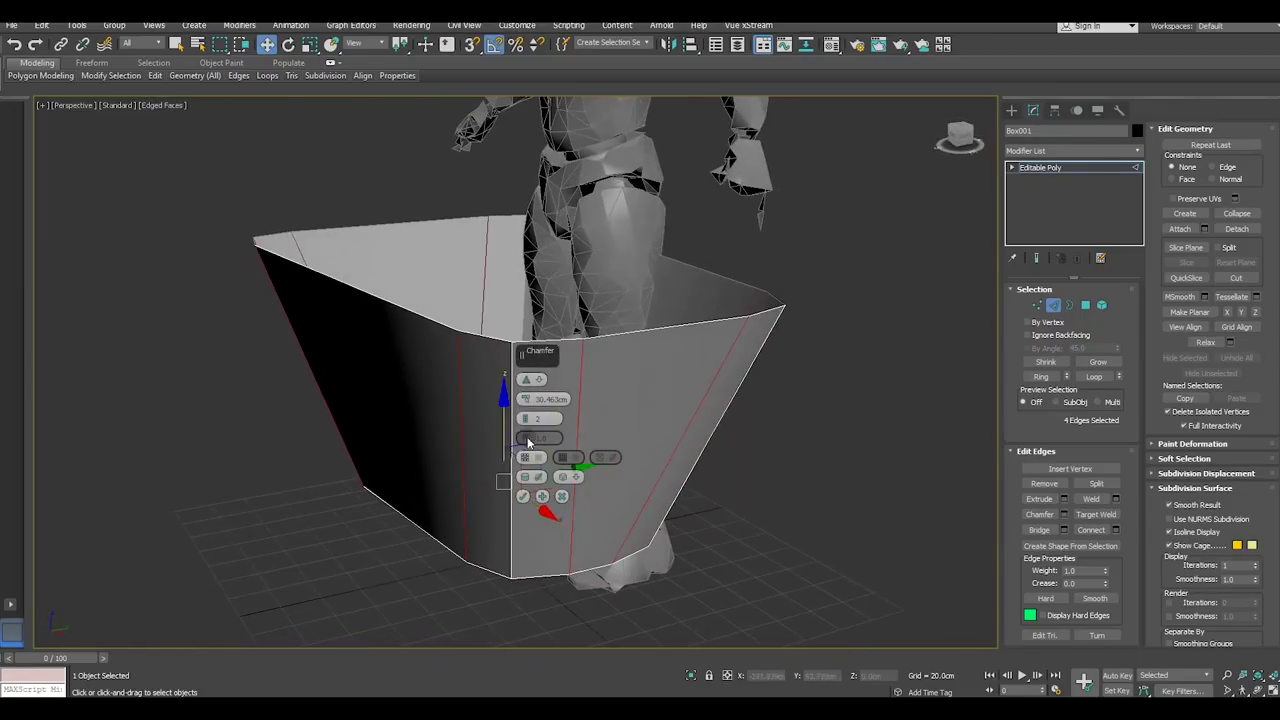
pyautogui.moveTo(532, 357); pyautogui.dragTo(786, 353)
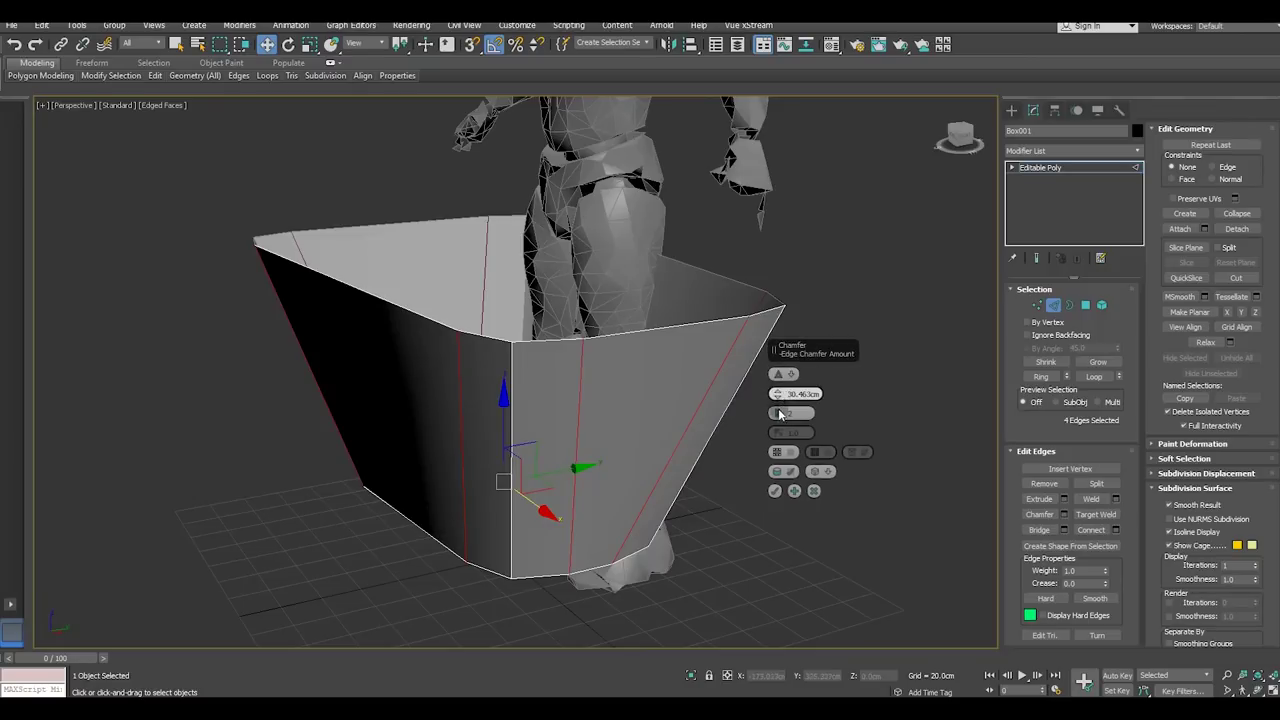
pyautogui.moveTo(777, 412); pyautogui.dragTo(779, 409)
pyautogui.moveTo(742, 408)
pyautogui.keyDown('alt'); pyautogui.mouseDown(button='middle')
pyautogui.moveTo(614, 374)
pyautogui.moveTo(651, 371)
pyautogui.moveTo(704, 424)
pyautogui.mouseUp(button='middle'); pyautogui.keyUp('alt')
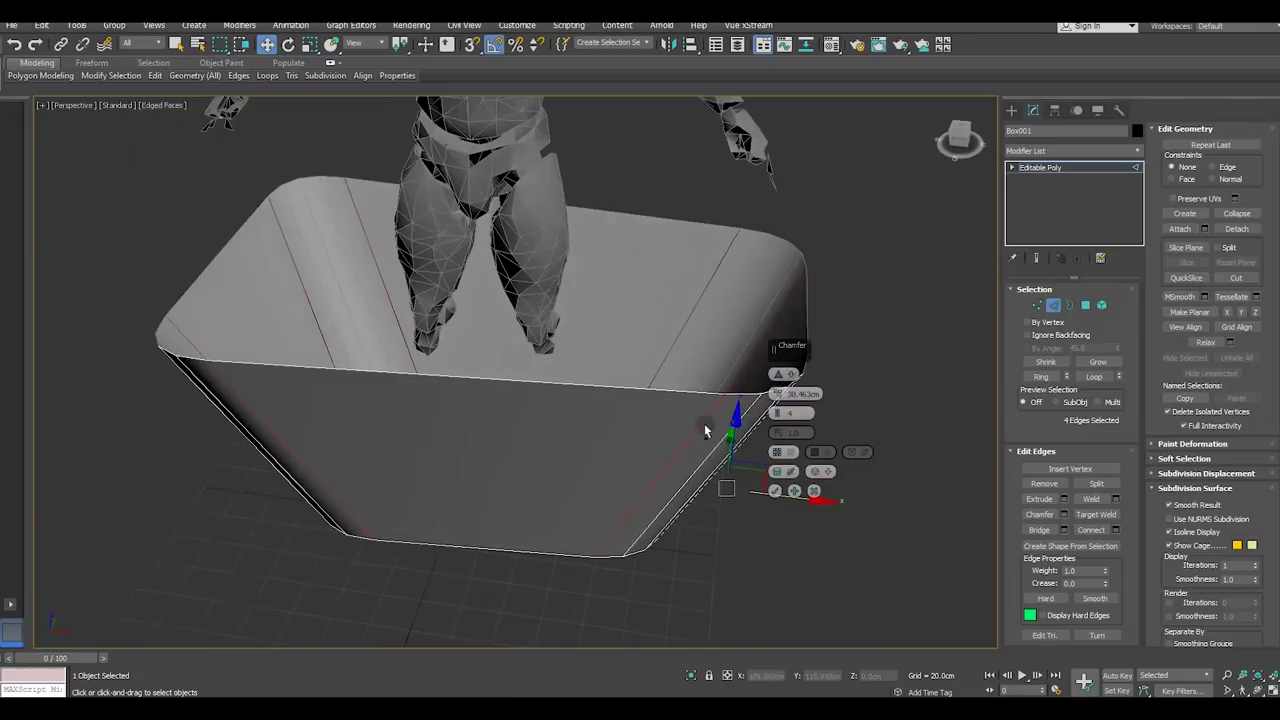
pyautogui.click(776, 492)
pyautogui.keyDown('alt'); pyautogui.moveTo(778, 500); pyautogui.dragTo(747, 382, button='middle'); pyautogui.keyUp('alt')
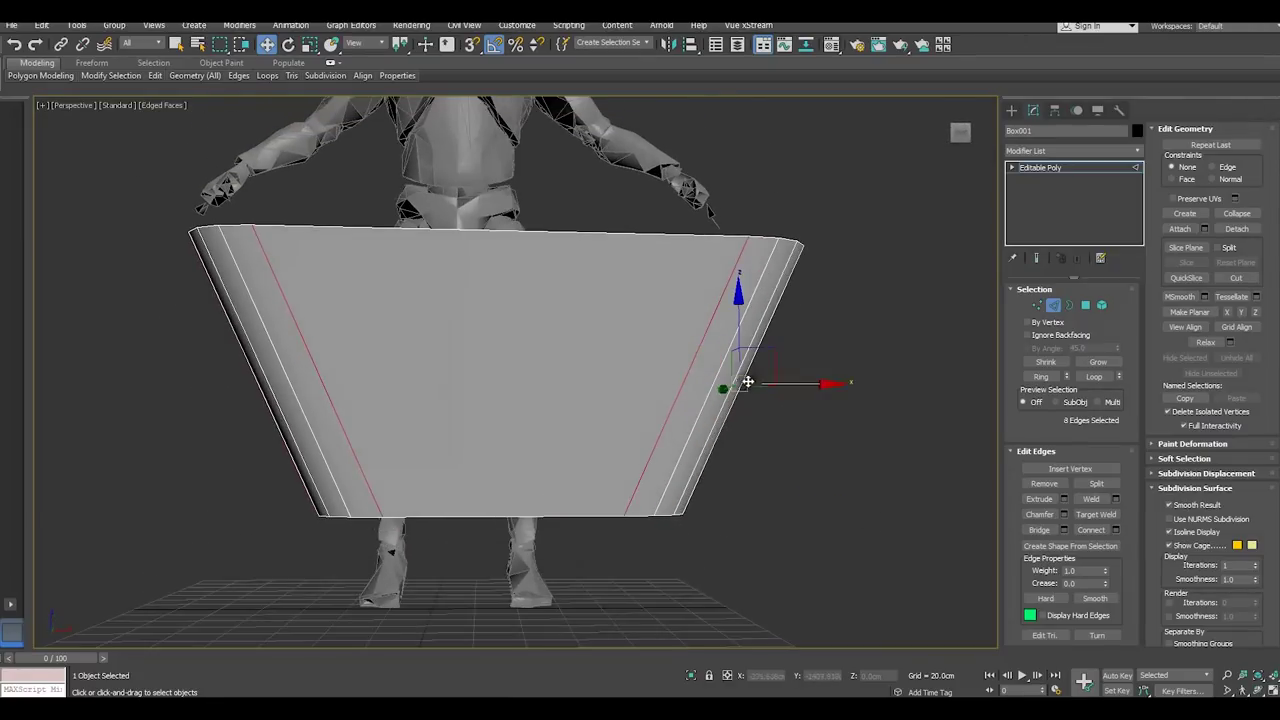
# Raise the tub's 20 bottom vertices on Z, then select the top rim border
pyautogui.click(1037, 306)
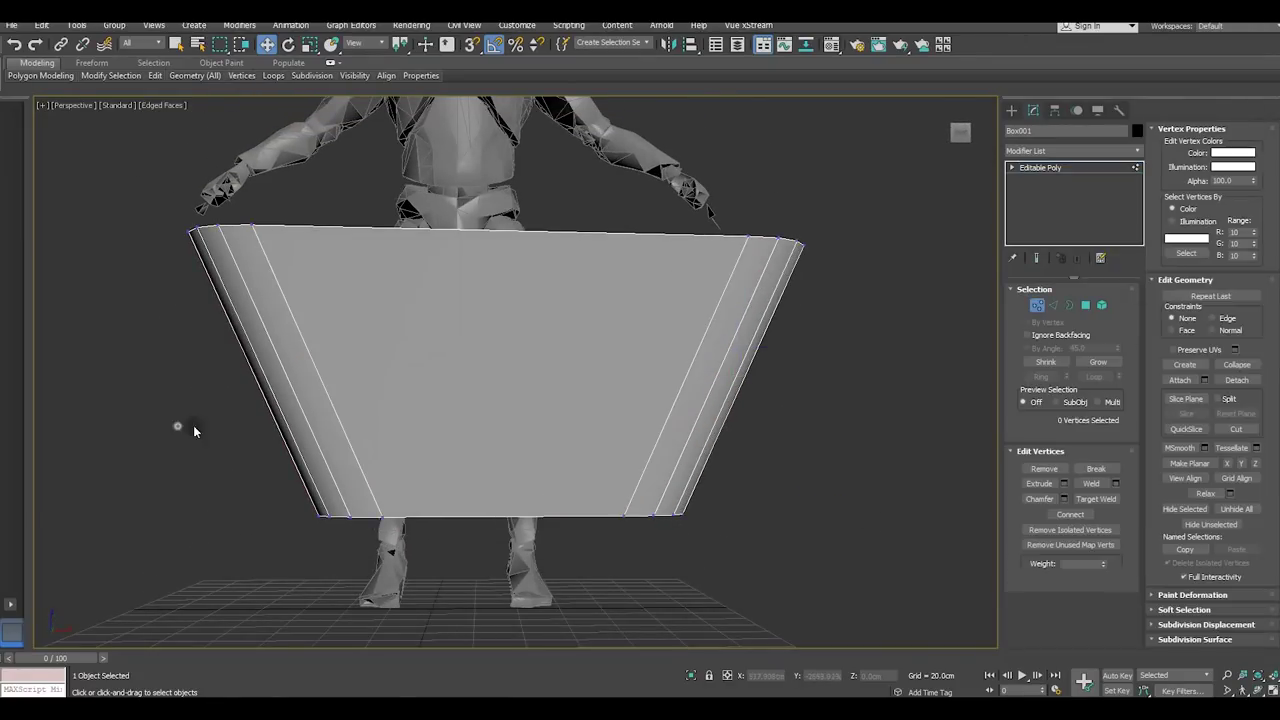
pyautogui.moveTo(991, 668); pyautogui.dragTo(990, 668)
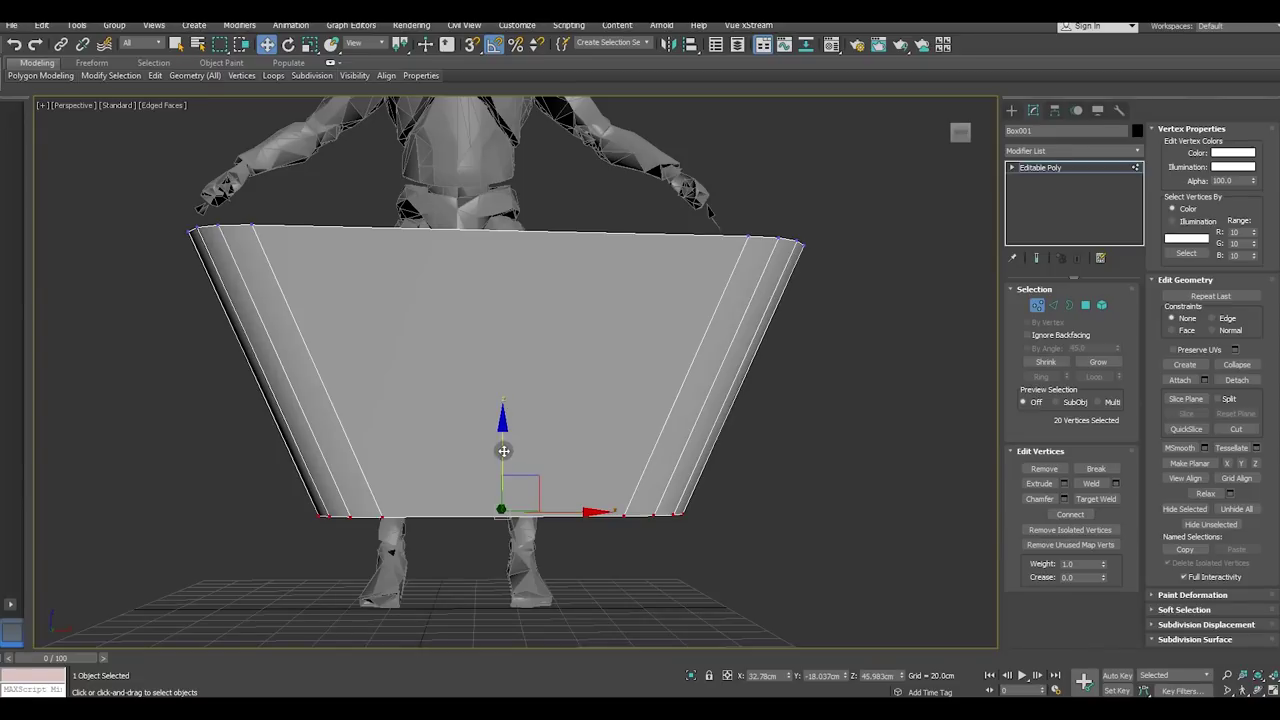
pyautogui.moveTo(504, 451); pyautogui.dragTo(508, 423)
pyautogui.moveTo(510, 428)
pyautogui.keyDown('alt'); pyautogui.mouseDown(button='middle')
pyautogui.moveTo(706, 441)
pyautogui.moveTo(669, 449)
pyautogui.moveTo(629, 416)
pyautogui.moveTo(575, 425)
pyautogui.moveTo(634, 457)
pyautogui.mouseUp(button='middle'); pyautogui.keyUp('alt')
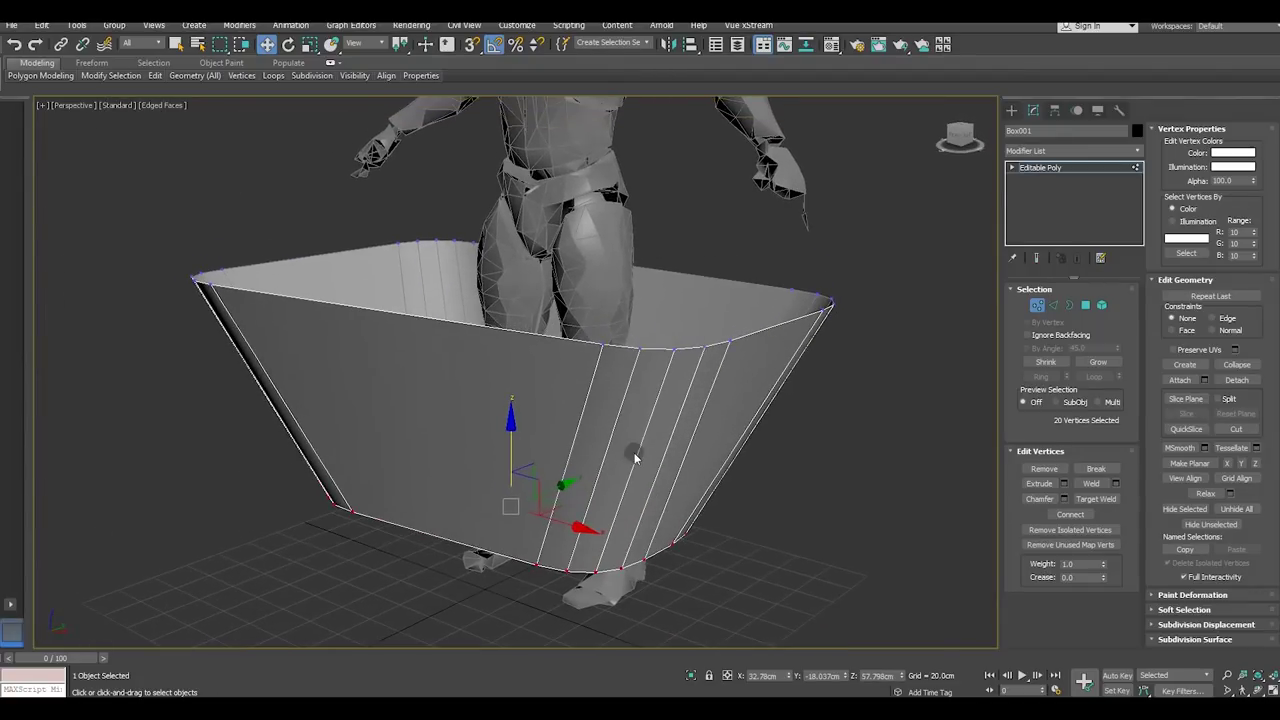
pyautogui.click(1068, 306)
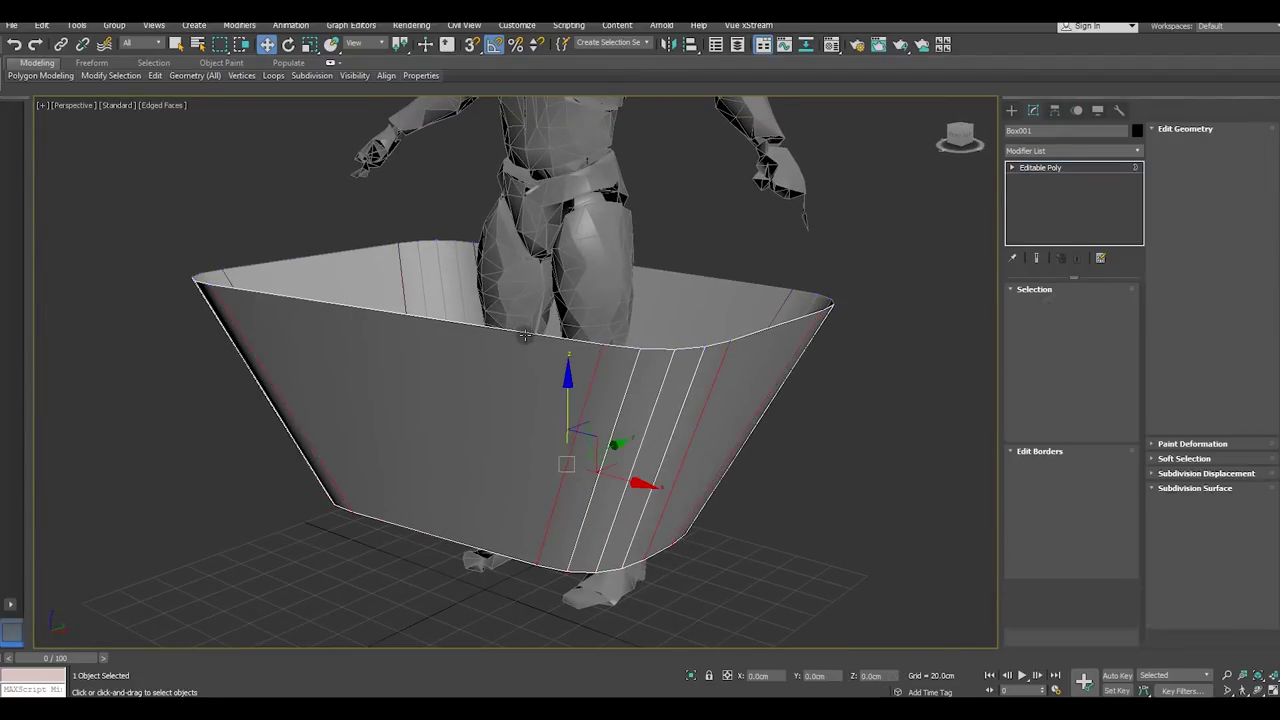
pyautogui.click(524, 334)
# Pull the top rim down and scale it outward into a wider lip
pyautogui.keyDown('shift'); pyautogui.moveTo(508, 218); pyautogui.dragTo(512, 227); pyautogui.keyUp('shift')
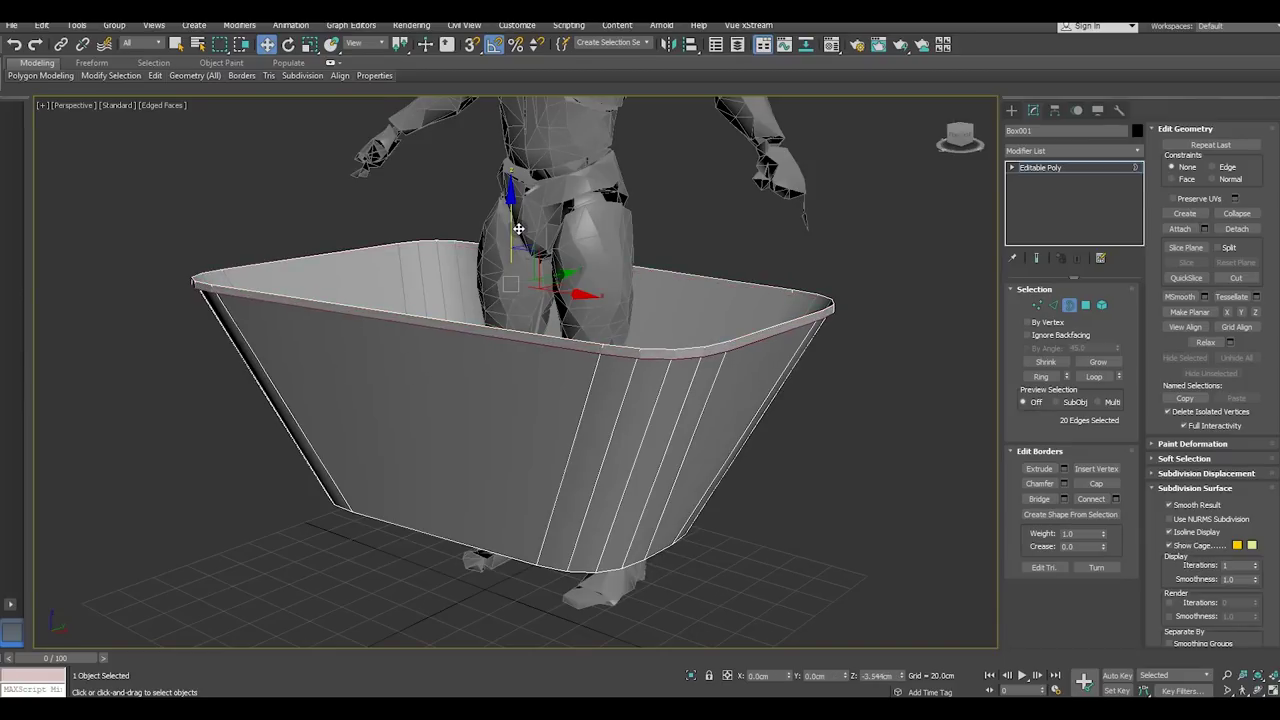
pyautogui.click(310, 46)
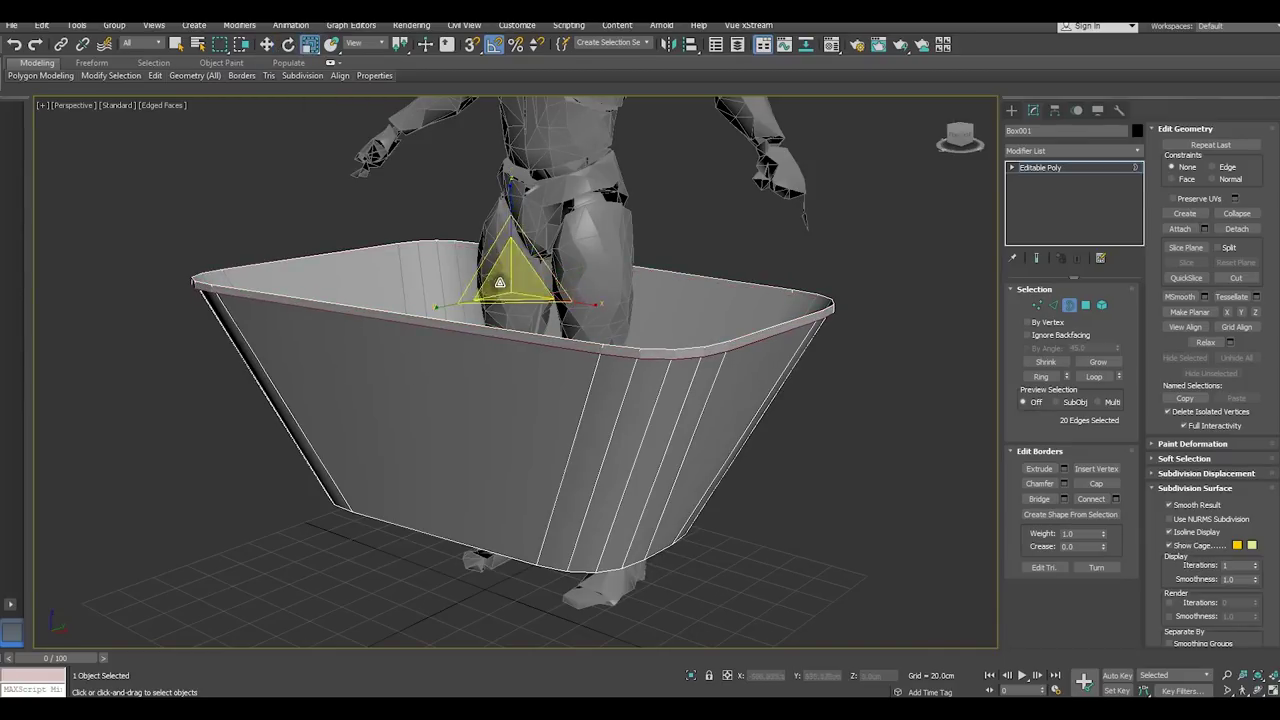
pyautogui.moveTo(508, 289); pyautogui.dragTo(510, 288)
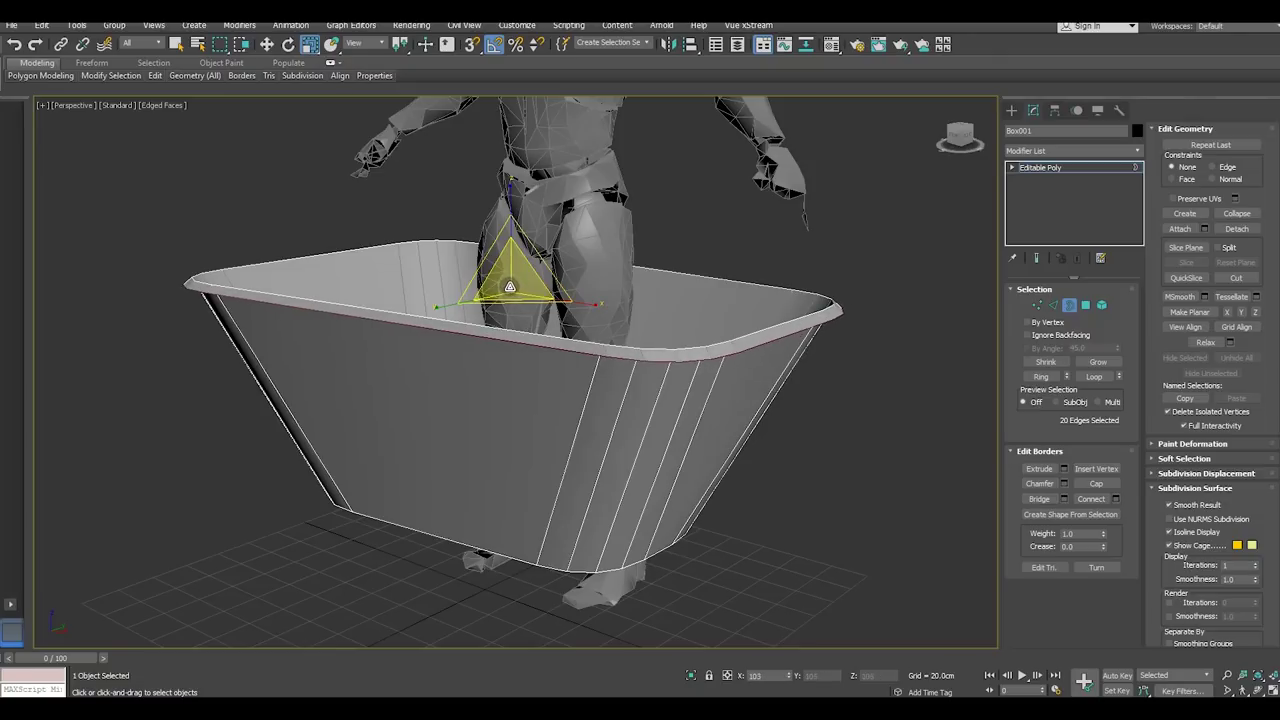
pyautogui.moveTo(510, 288)
pyautogui.keyDown('alt'); pyautogui.mouseDown(button='middle')
pyautogui.moveTo(519, 359)
pyautogui.moveTo(586, 309)
pyautogui.moveTo(600, 360)
pyautogui.moveTo(636, 338)
pyautogui.moveTo(640, 314)
pyautogui.moveTo(623, 357)
pyautogui.moveTo(523, 340)
pyautogui.moveTo(494, 363)
pyautogui.moveTo(500, 380)
pyautogui.moveTo(519, 288)
pyautogui.mouseUp(button='middle'); pyautogui.keyUp('alt')
pyautogui.scroll(3, 523, 293)
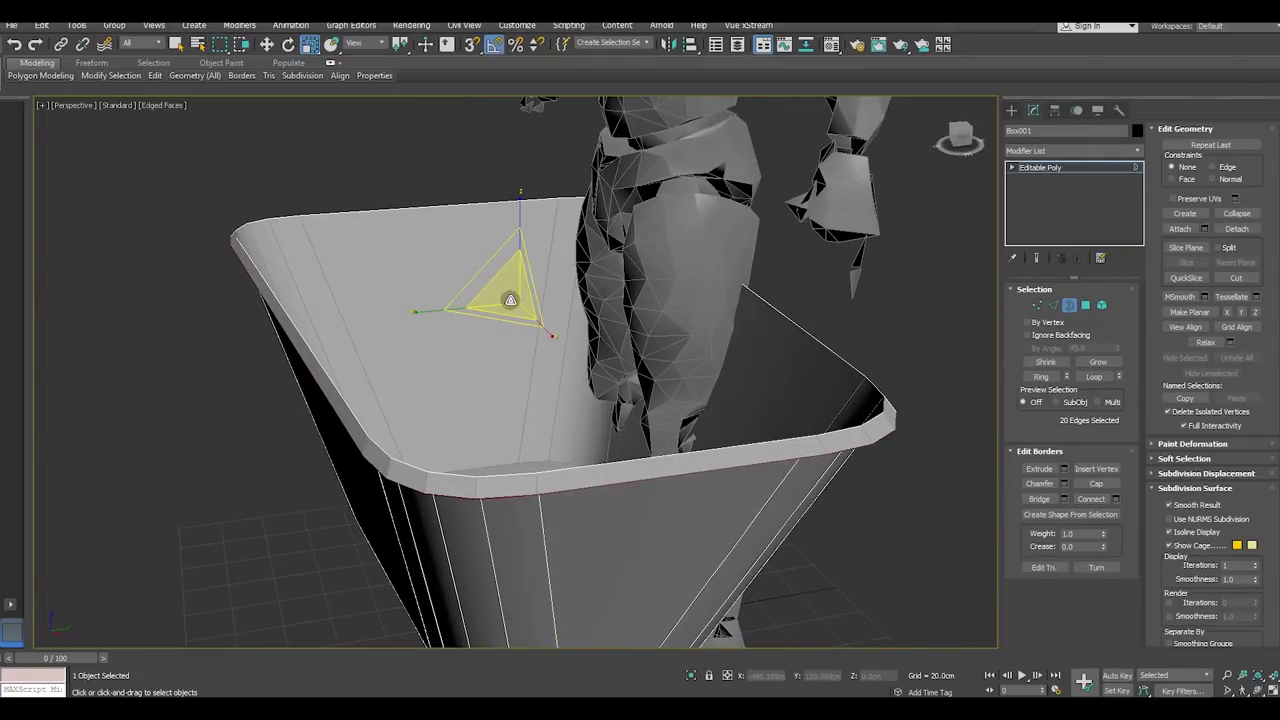
pyautogui.moveTo(510, 300); pyautogui.dragTo(508, 298)
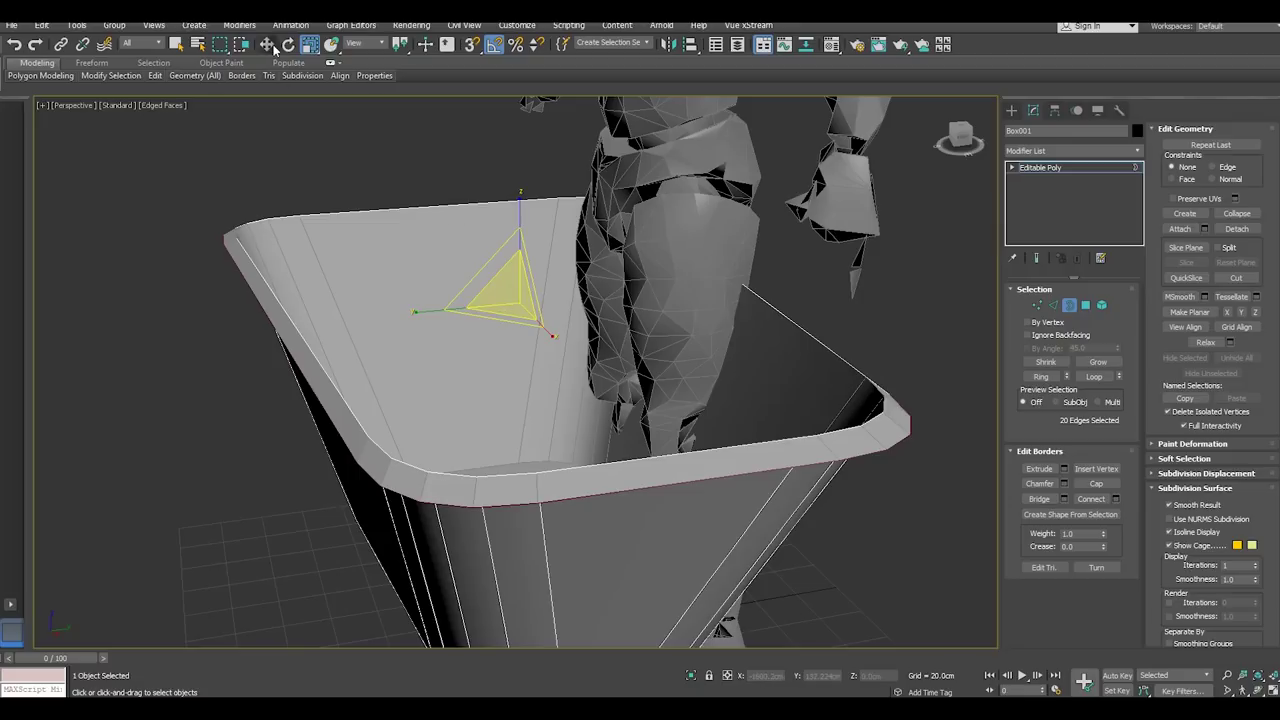
# Lower the 20 rim edges about 1.1 cm along Z
pyautogui.click(270, 46)
pyautogui.moveTo(443, 229)
pyautogui.keyDown('alt'); pyautogui.mouseDown(button='middle')
pyautogui.moveTo(471, 277)
pyautogui.moveTo(637, 278)
pyautogui.moveTo(623, 263)
pyautogui.moveTo(603, 286)
pyautogui.moveTo(481, 217)
pyautogui.mouseUp(button='middle'); pyautogui.keyUp('alt')
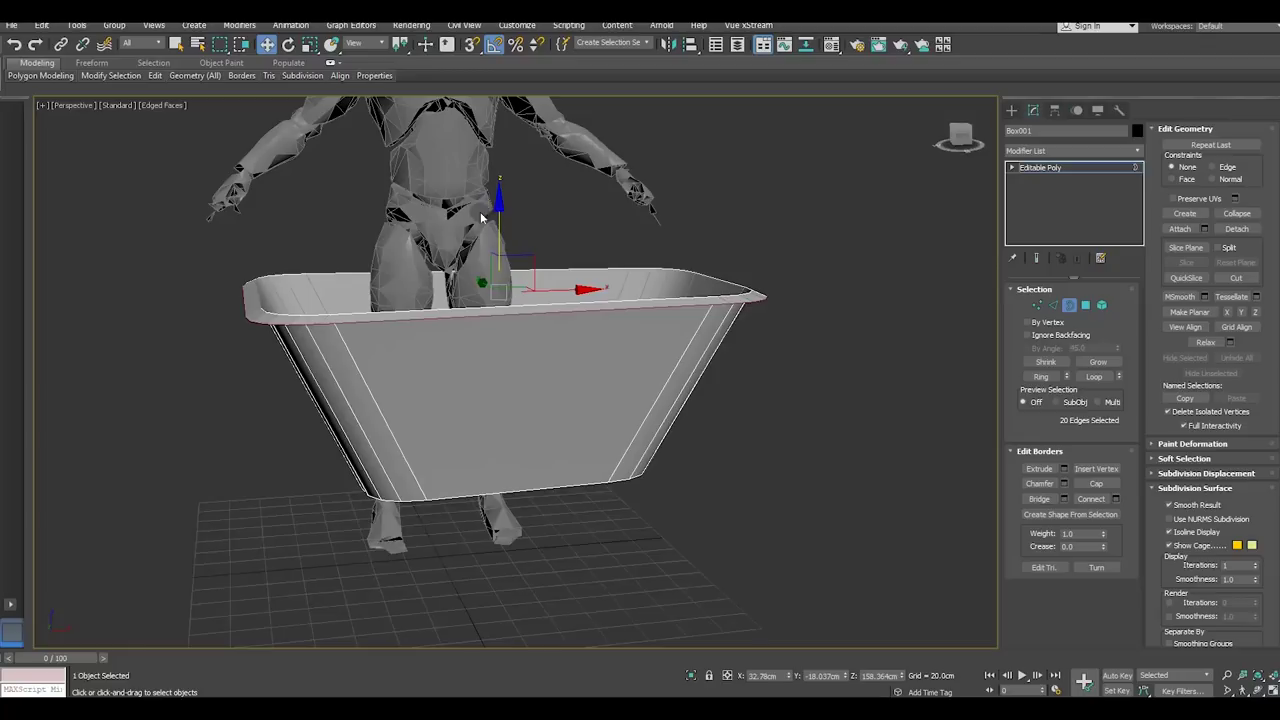
pyautogui.moveTo(499, 222); pyautogui.dragTo(503, 233)
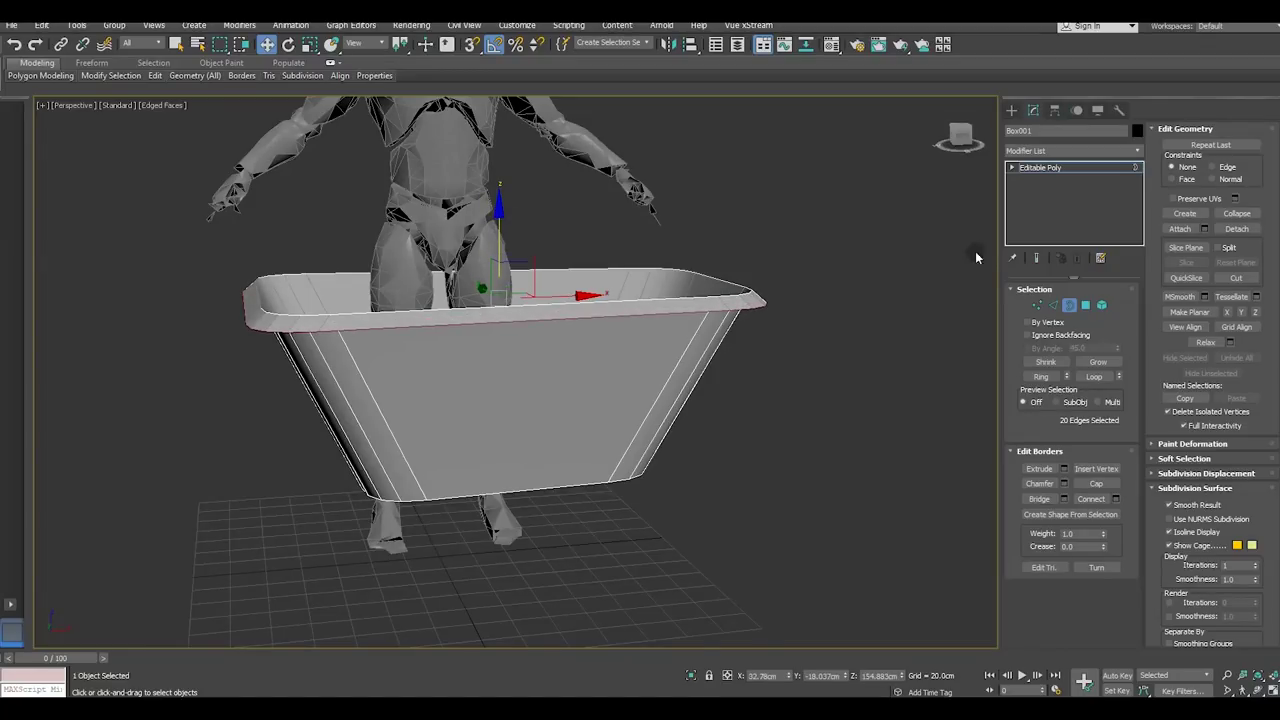
pyautogui.click(1037, 306)
pyautogui.keyDown('alt'); pyautogui.moveTo(576, 279); pyautogui.dragTo(403, 356, button='middle'); pyautogui.keyUp('alt')
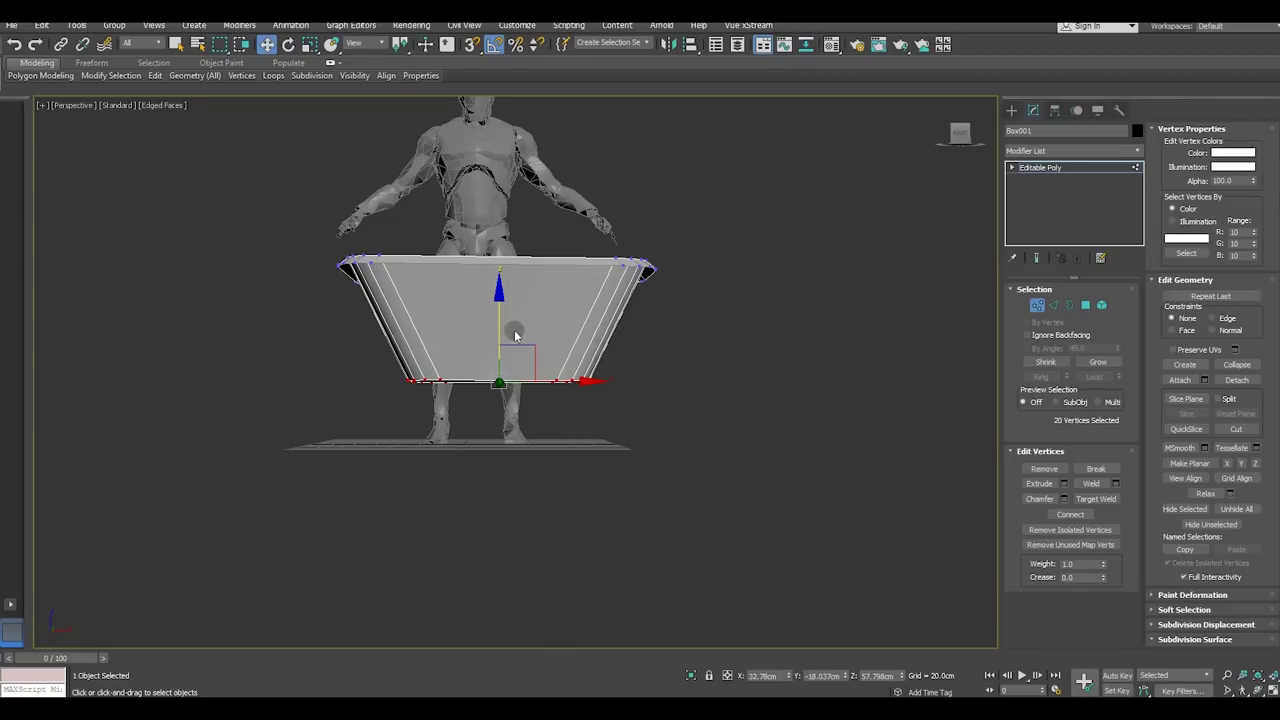
pyautogui.moveTo(502, 320)
pyautogui.keyDown('alt'); pyautogui.mouseDown(button='middle')
pyautogui.moveTo(677, 364)
pyautogui.moveTo(635, 339)
pyautogui.moveTo(502, 346)
pyautogui.mouseUp(button='middle'); pyautogui.keyUp('alt')
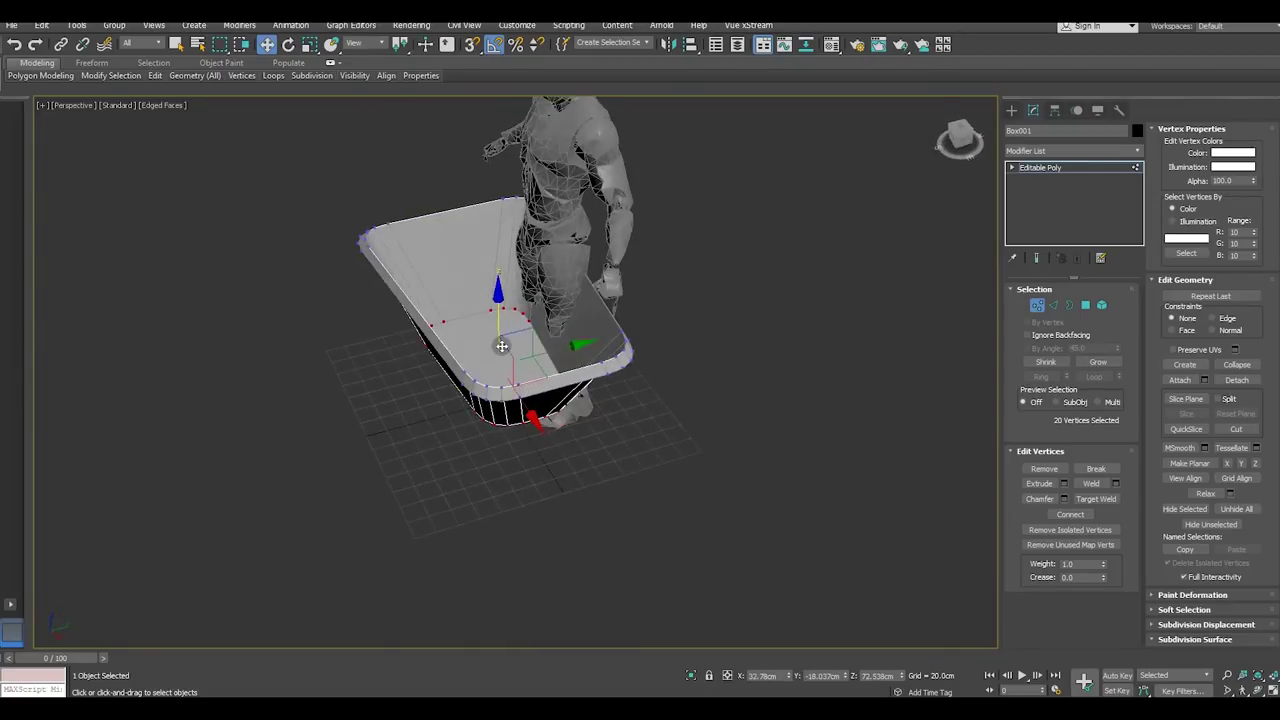
pyautogui.click(1037, 170)
pyautogui.moveTo(543, 286)
pyautogui.keyDown('alt'); pyautogui.mouseDown(button='middle')
pyautogui.moveTo(669, 240)
pyautogui.moveTo(664, 251)
pyautogui.mouseUp(button='middle'); pyautogui.keyUp('alt')
pyautogui.press('2')
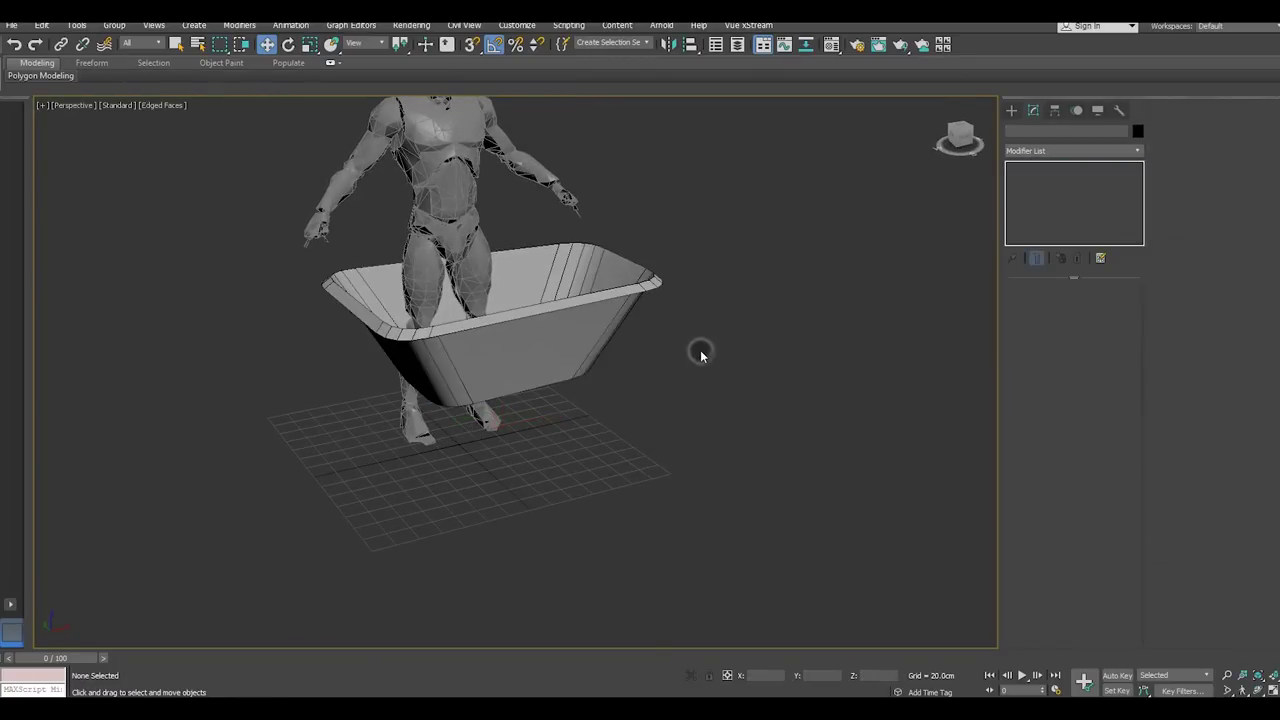
pyautogui.scroll(4, 700, 355)
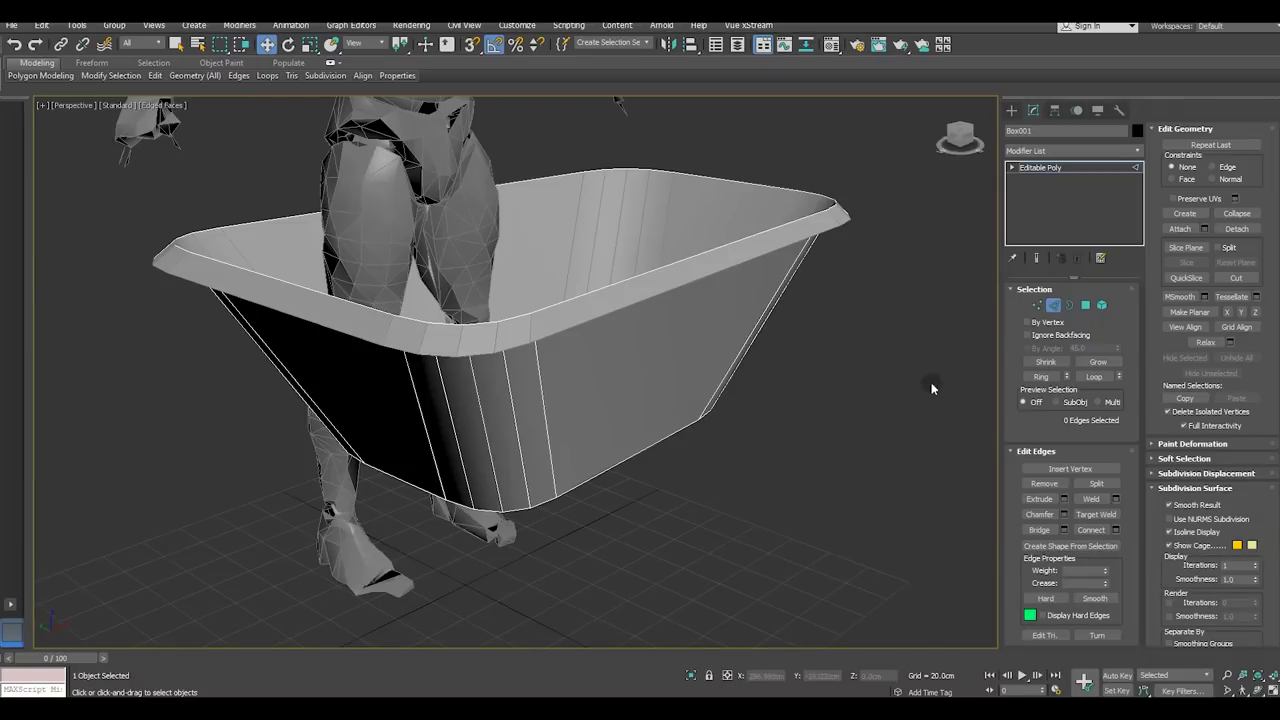
# Convert the bottom polygon to its 20 outline edges and chamfer them
pyautogui.press('4')
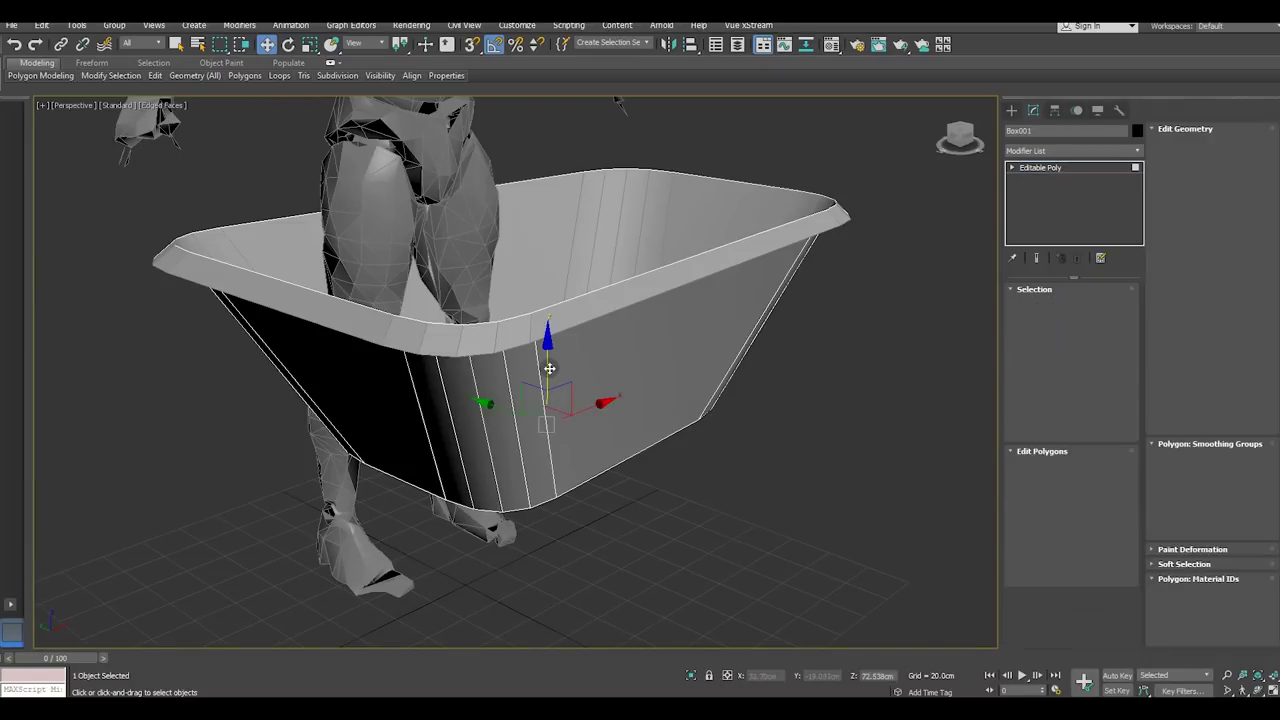
pyautogui.keyDown('alt'); pyautogui.moveTo(610, 358); pyautogui.dragTo(505, 275, button='middle'); pyautogui.keyUp('alt')
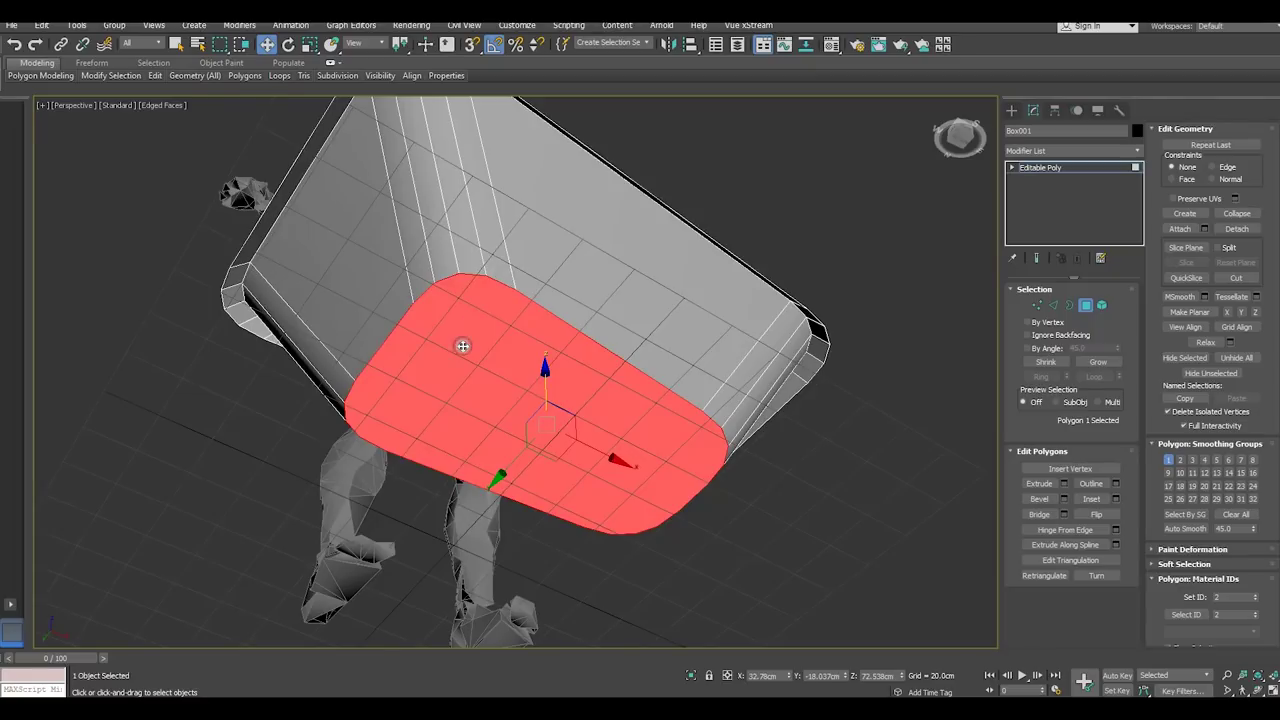
pyautogui.keyDown('ctrl'); pyautogui.click(1054, 305); pyautogui.keyUp('ctrl')
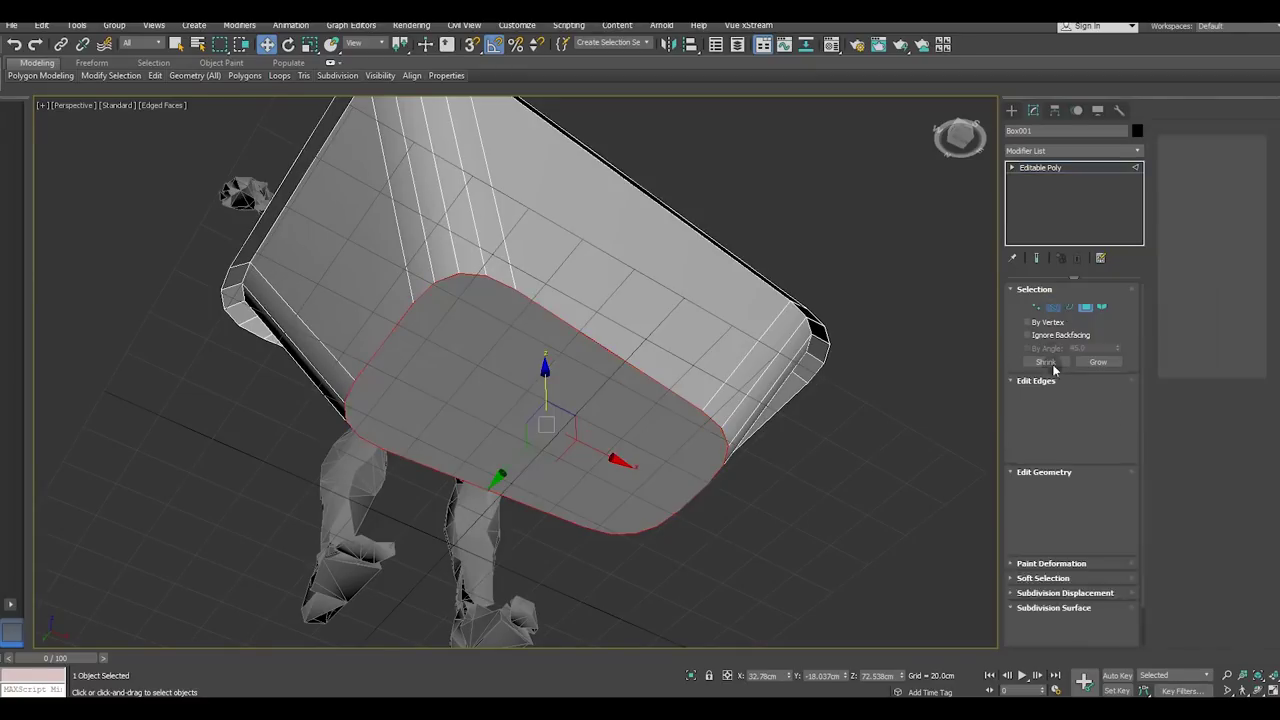
pyautogui.keyDown('shift'); pyautogui.click(1027, 513); pyautogui.keyUp('shift')
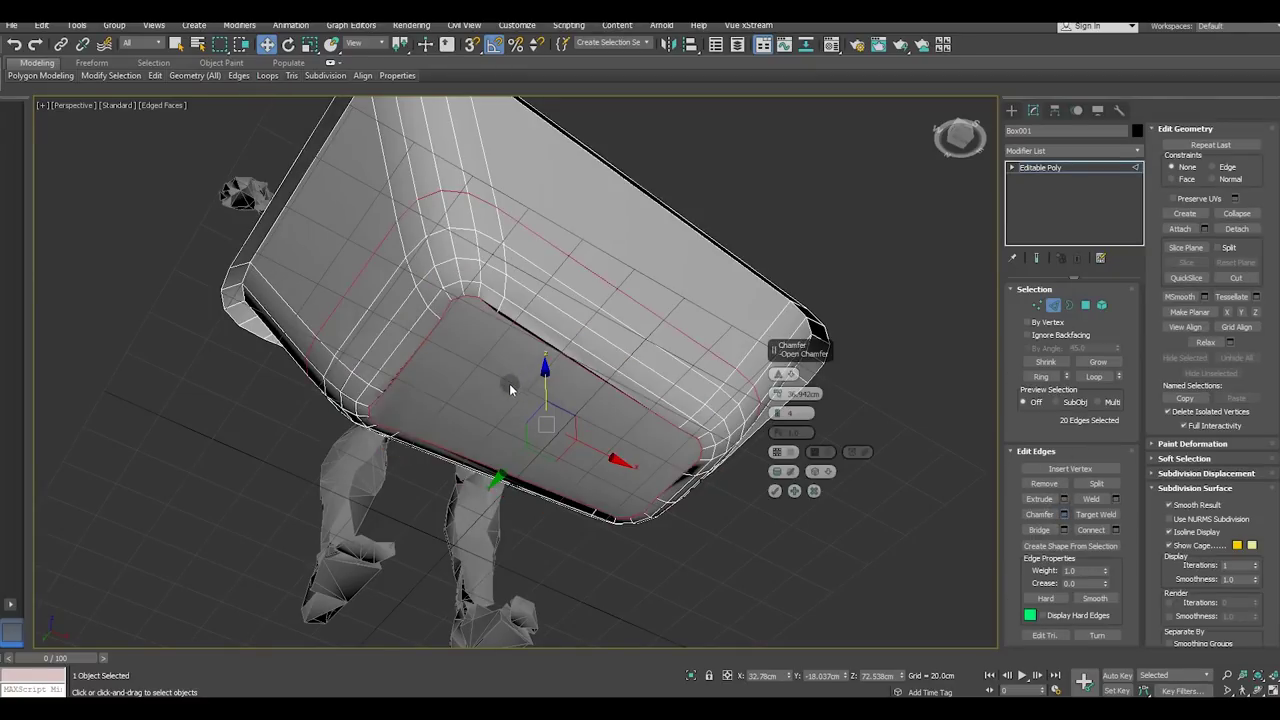
pyautogui.click(774, 491)
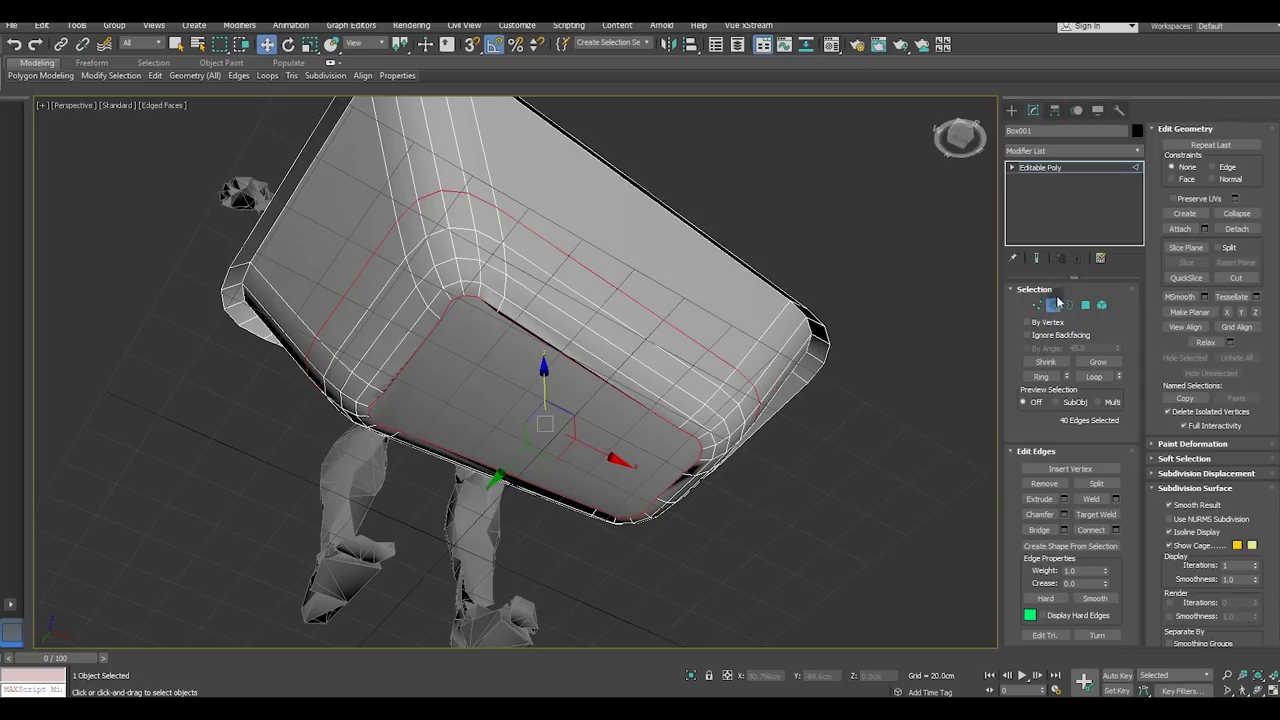
pyautogui.keyDown('ctrl'); pyautogui.click(1036, 305); pyautogui.keyUp('ctrl')
# Select vertices around the corners of the chamfered tub bottom
pyautogui.scroll(3, 548, 330)
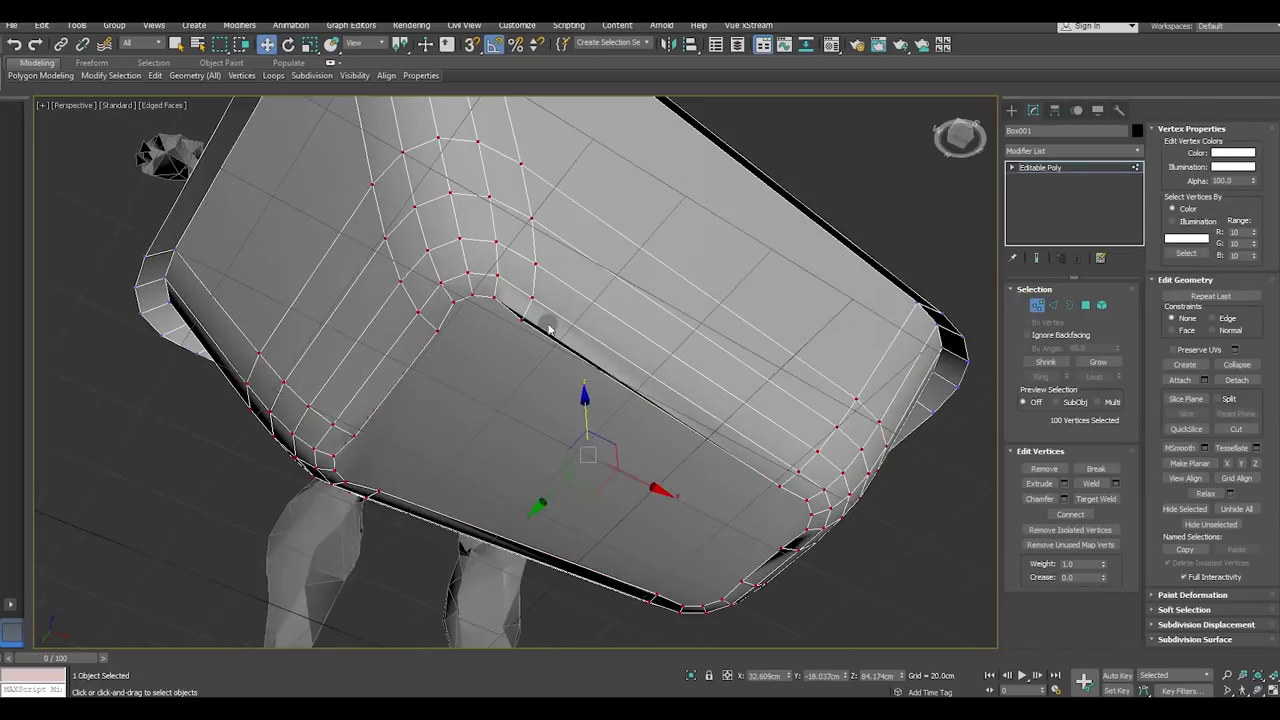
pyautogui.click(523, 321)
pyautogui.keyDown('alt'); pyautogui.moveTo(523, 321); pyautogui.dragTo(666, 289, button='middle'); pyautogui.keyUp('alt')
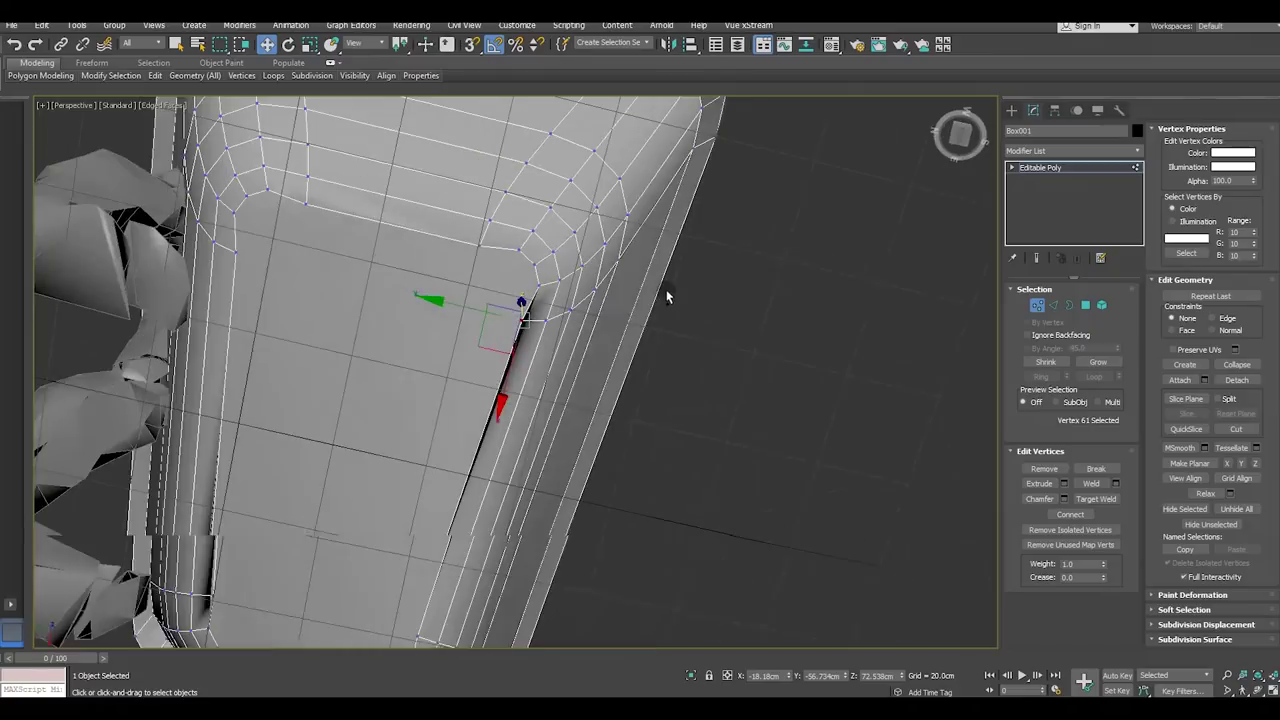
pyautogui.keyDown('ctrl'); pyautogui.click(238, 251); pyautogui.keyUp('ctrl')
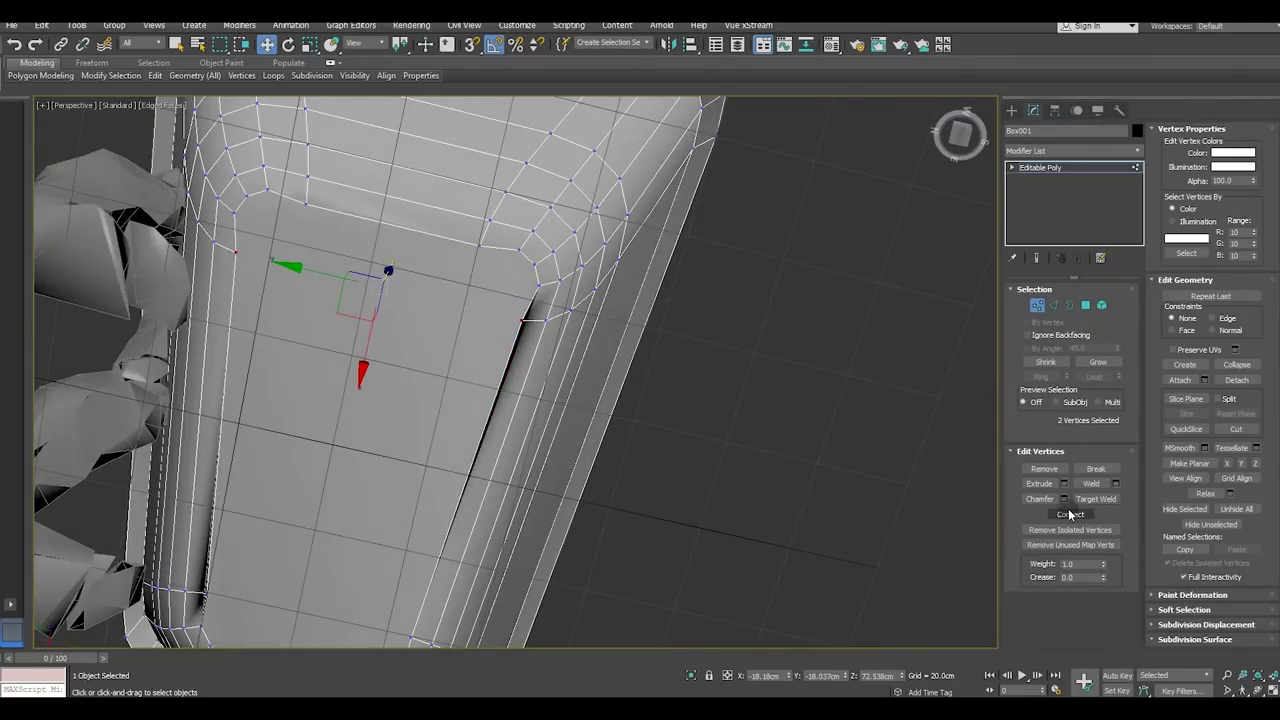
pyautogui.moveTo(638, 345)
pyautogui.mouseDown(button='middle')
pyautogui.moveTo(646, 331)
pyautogui.moveTo(481, 343)
pyautogui.mouseUp(button='middle')
pyautogui.moveTo(478, 416)
pyautogui.keyDown('alt'); pyautogui.mouseDown(button='middle')
pyautogui.moveTo(417, 442)
pyautogui.moveTo(691, 298)
pyautogui.mouseUp(button='middle'); pyautogui.keyUp('alt')
pyautogui.click(638, 266)
pyautogui.keyDown('ctrl'); pyautogui.click(540, 419); pyautogui.keyUp('ctrl')
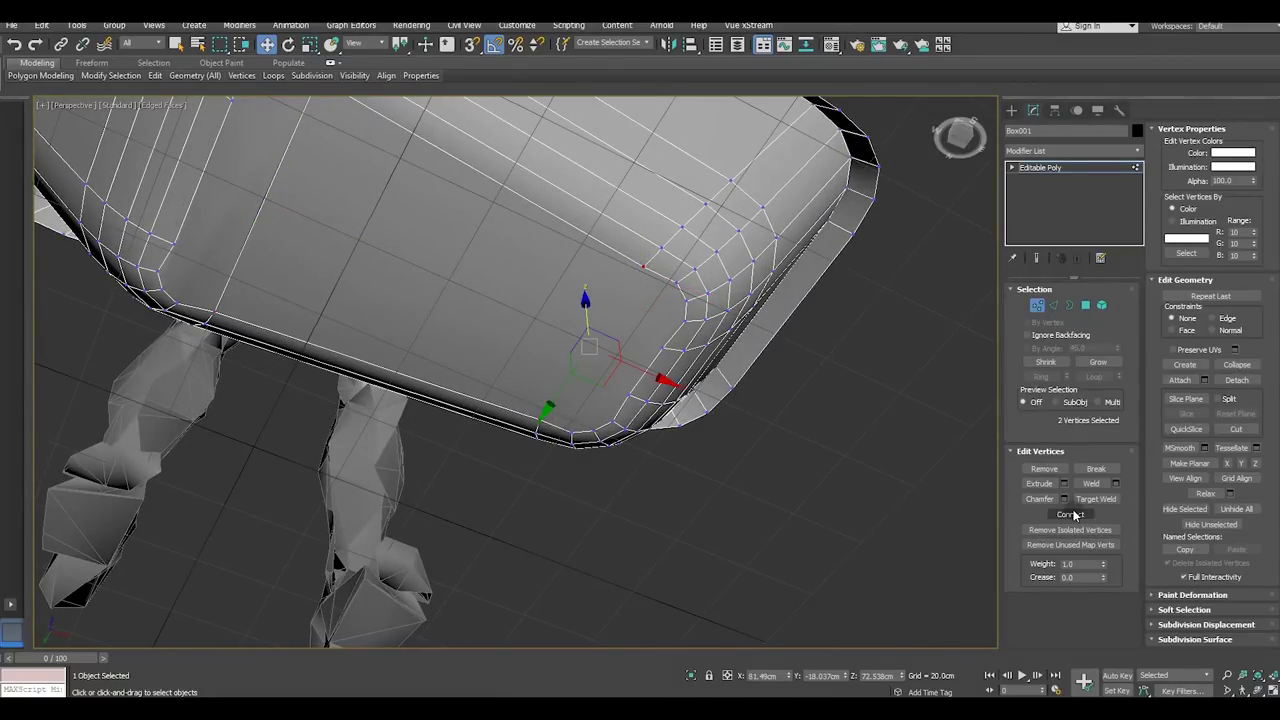
pyautogui.moveTo(651, 400)
pyautogui.keyDown('alt'); pyautogui.mouseDown(button='middle')
pyautogui.moveTo(614, 421)
pyautogui.moveTo(546, 310)
pyautogui.mouseUp(button='middle'); pyautogui.keyUp('alt')
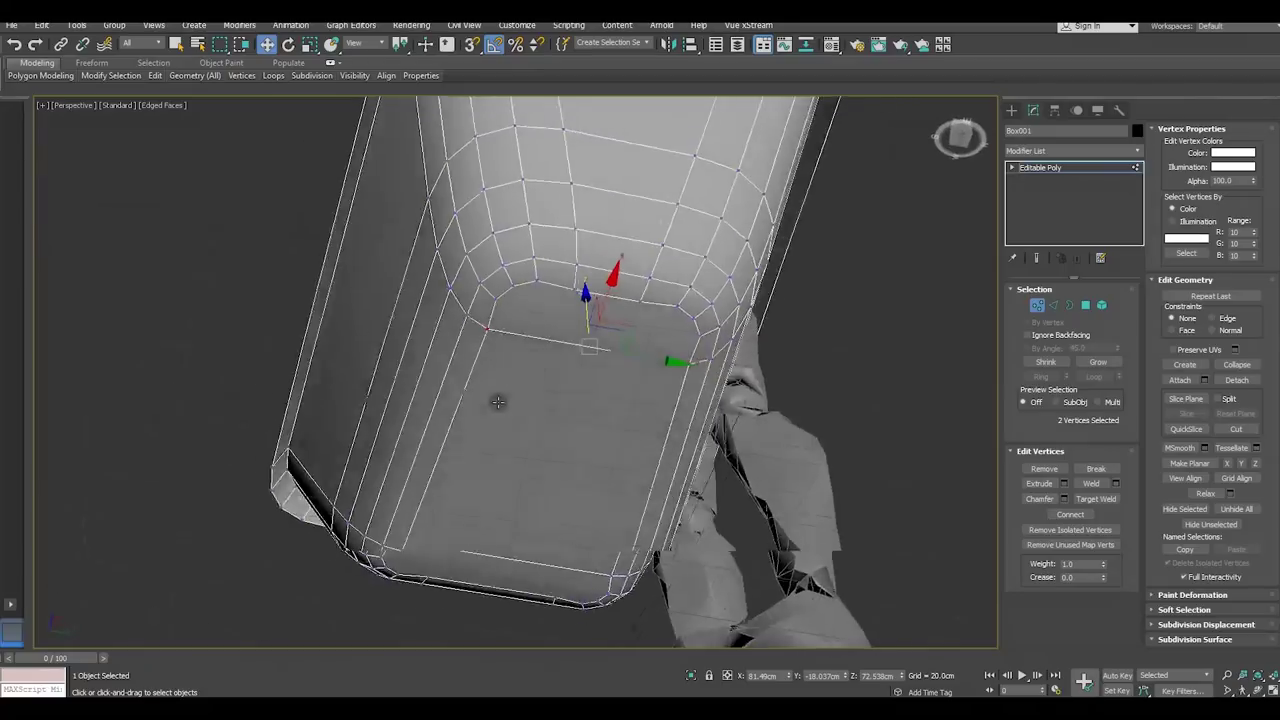
# Nudge two bottom corner vertices slightly, one of them along Y
pyautogui.scroll(5, 546, 310)
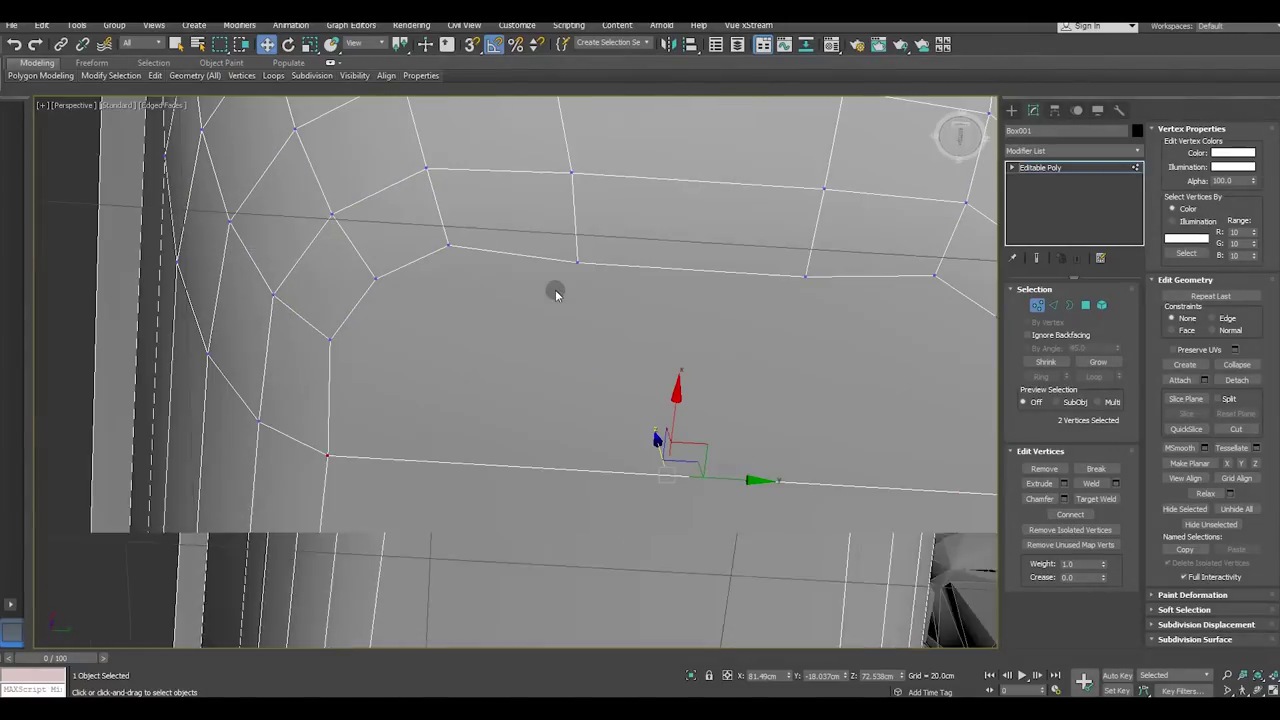
pyautogui.click(451, 247)
pyautogui.moveTo(451, 247)
pyautogui.keyDown('alt'); pyautogui.mouseDown(button='middle')
pyautogui.moveTo(591, 323)
pyautogui.moveTo(537, 265)
pyautogui.mouseUp(button='middle'); pyautogui.keyUp('alt')
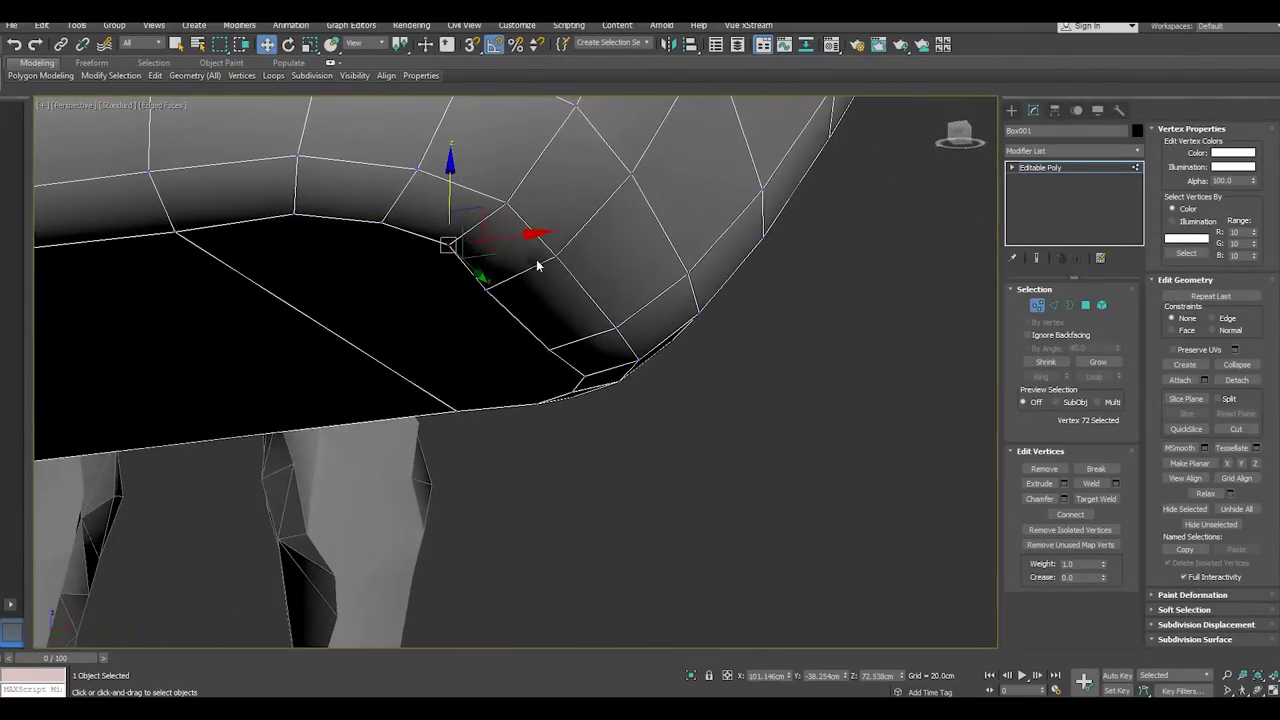
pyautogui.moveTo(518, 235); pyautogui.dragTo(505, 234)
pyautogui.moveTo(617, 317)
pyautogui.keyDown('alt'); pyautogui.mouseDown(button='middle')
pyautogui.moveTo(527, 338)
pyautogui.moveTo(580, 331)
pyautogui.moveTo(640, 349)
pyautogui.moveTo(223, 317)
pyautogui.mouseUp(button='middle'); pyautogui.keyUp('alt')
pyautogui.click(213, 315)
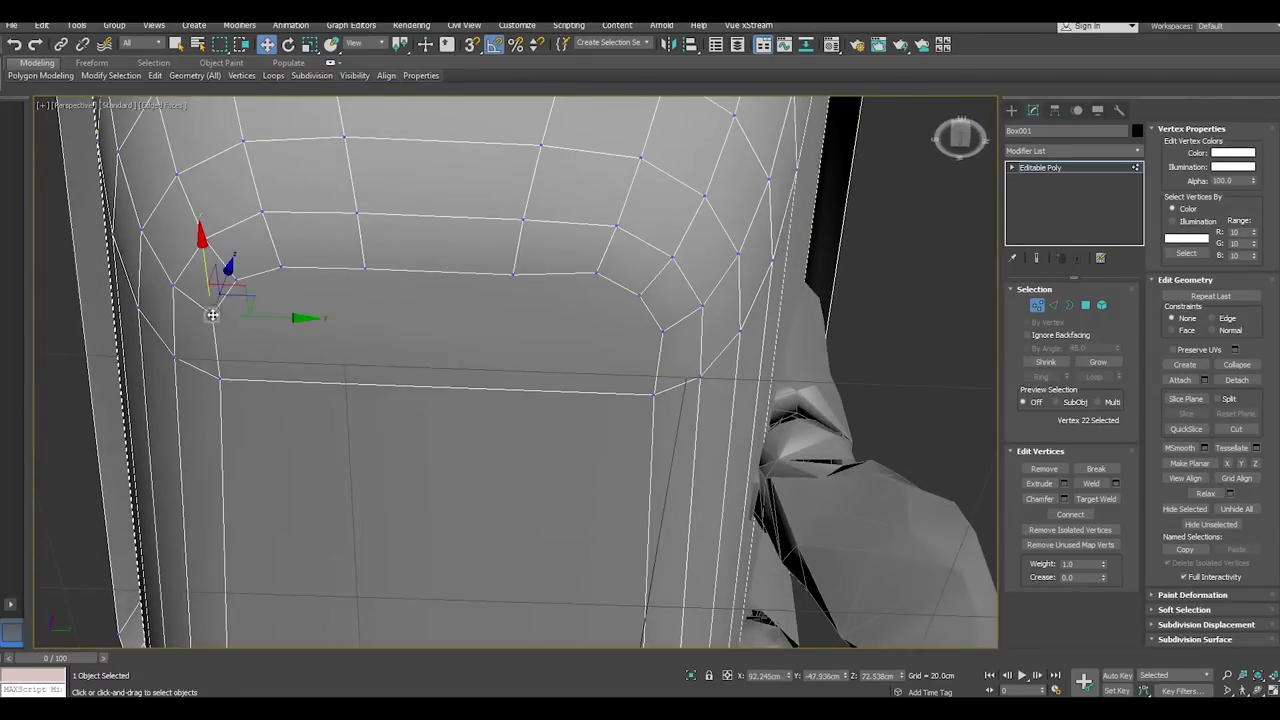
pyautogui.moveTo(277, 317); pyautogui.dragTo(293, 317)
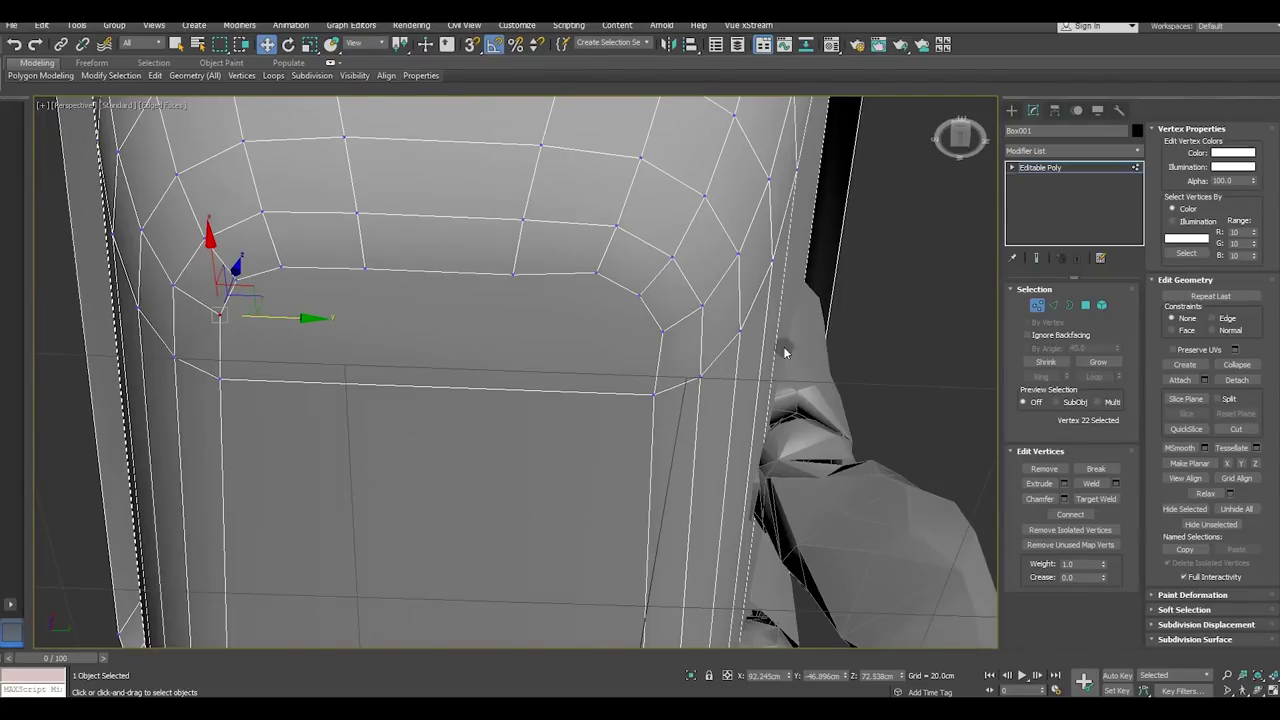
# Shift a vertex at the opposite corner about 0.9 cm left
pyautogui.click(662, 331)
pyautogui.click(714, 334)
pyautogui.click(662, 330)
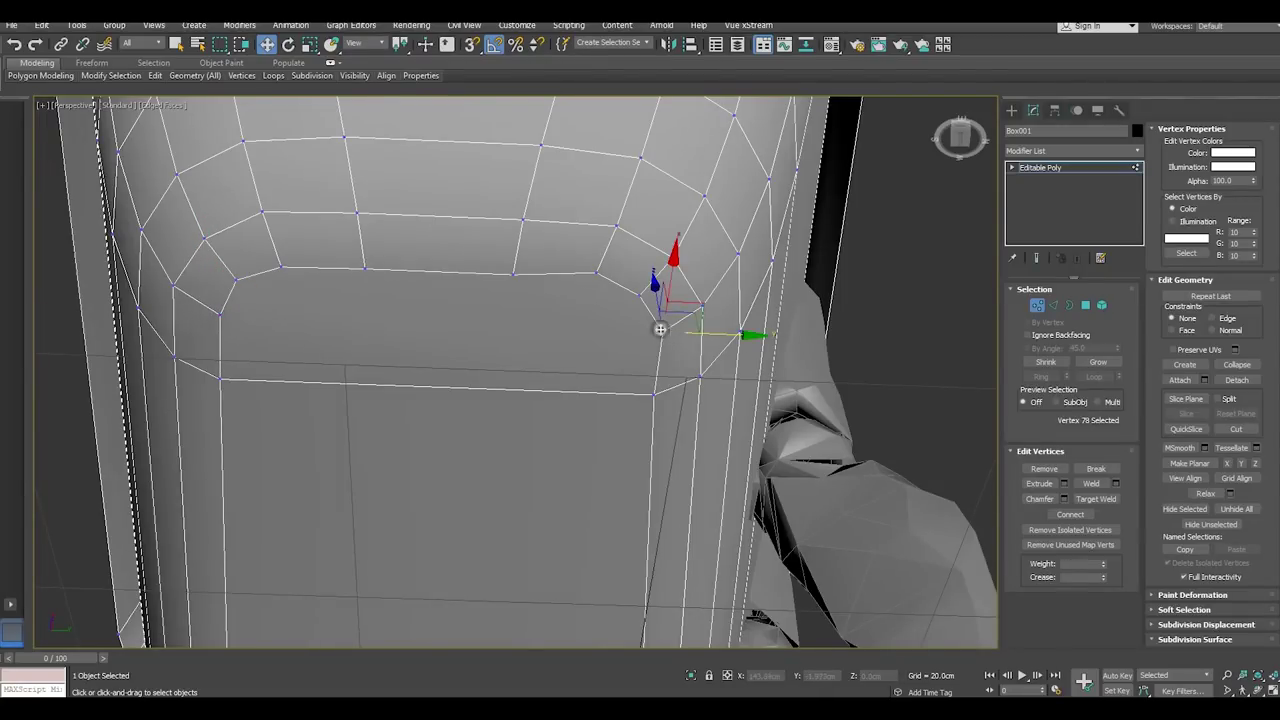
pyautogui.moveTo(737, 337); pyautogui.dragTo(731, 337)
pyautogui.moveTo(731, 337)
pyautogui.keyDown('alt'); pyautogui.mouseDown(button='middle')
pyautogui.moveTo(575, 225)
pyautogui.moveTo(580, 306)
pyautogui.moveTo(527, 455)
pyautogui.moveTo(720, 434)
pyautogui.moveTo(443, 423)
pyautogui.moveTo(497, 443)
pyautogui.moveTo(445, 422)
pyautogui.moveTo(543, 420)
pyautogui.mouseUp(button='middle'); pyautogui.keyUp('alt')
# Nudge a vertex at the tub's rounded corner slightly left, then pick another corner vertex
pyautogui.scroll(3, 477, 297)
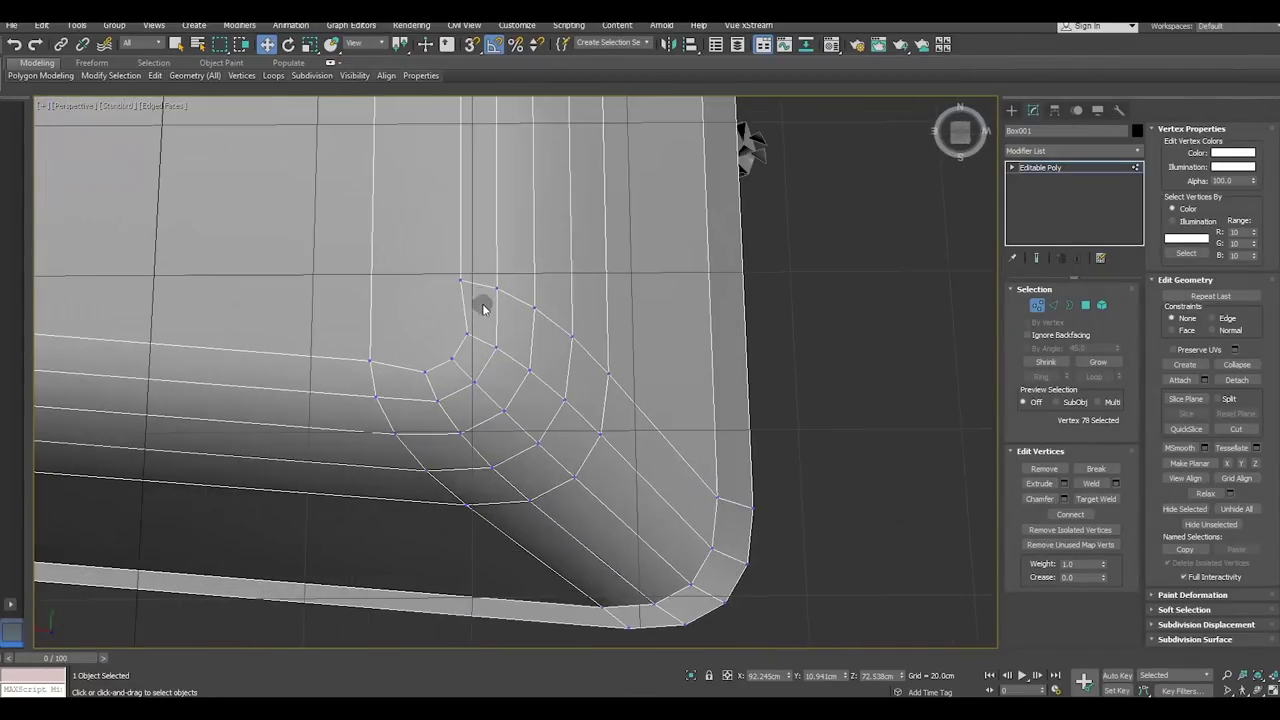
pyautogui.click(468, 332)
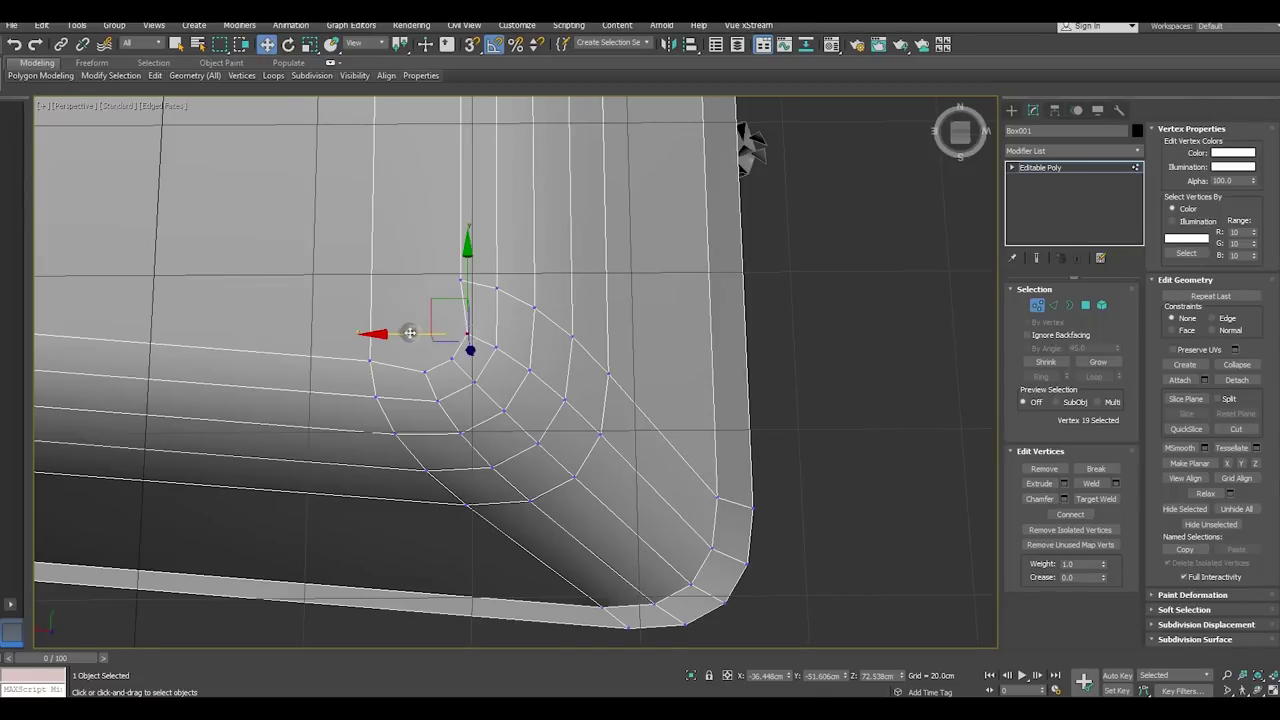
pyautogui.moveTo(409, 332); pyautogui.dragTo(425, 307)
pyautogui.click(425, 371)
# On the tub's other side, shift two rim-corner vertices about 1 cm to even out the corner
pyautogui.moveTo(520, 323)
pyautogui.mouseDown(button='middle')
pyautogui.moveTo(517, 517)
pyautogui.moveTo(520, 476)
pyautogui.mouseUp(button='middle')
pyautogui.scroll(3, 481, 280)
pyautogui.click(481, 280)
pyautogui.moveTo(419, 285); pyautogui.dragTo(408, 283)
pyautogui.click(421, 235)
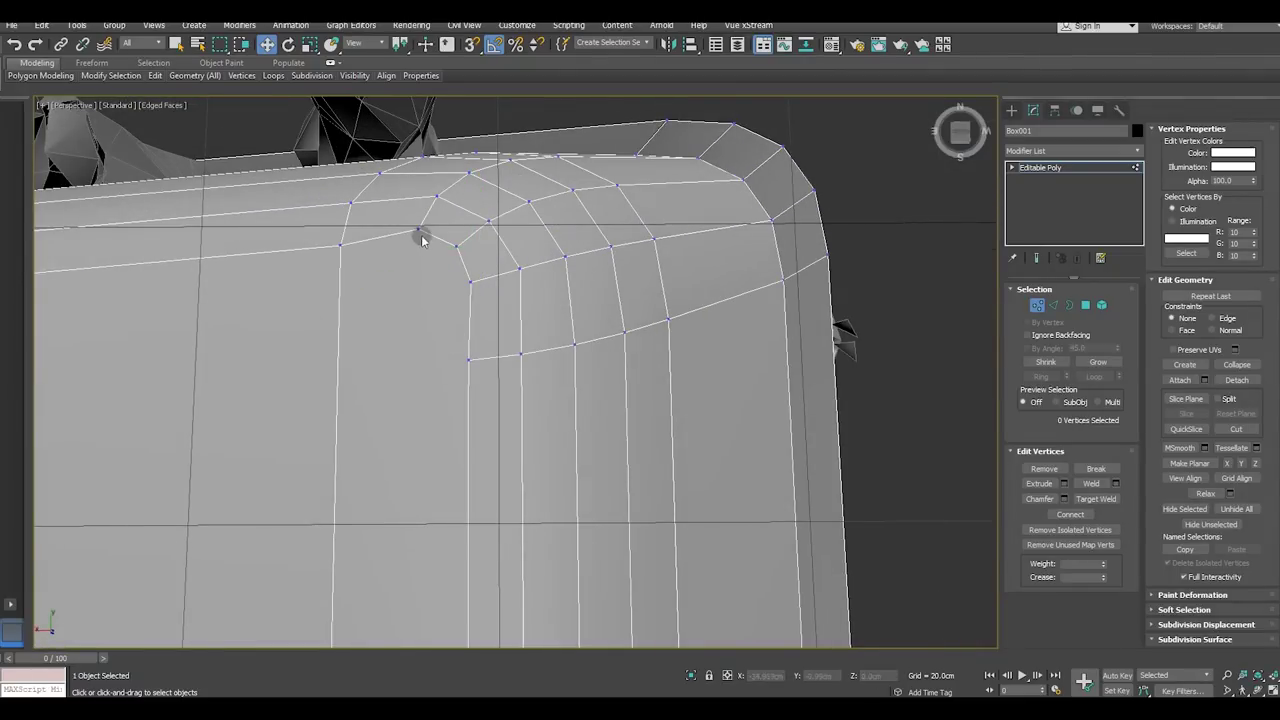
pyautogui.click(418, 229)
pyautogui.keyDown('alt'); pyautogui.moveTo(537, 257); pyautogui.dragTo(393, 248, button='middle'); pyautogui.keyUp('alt')
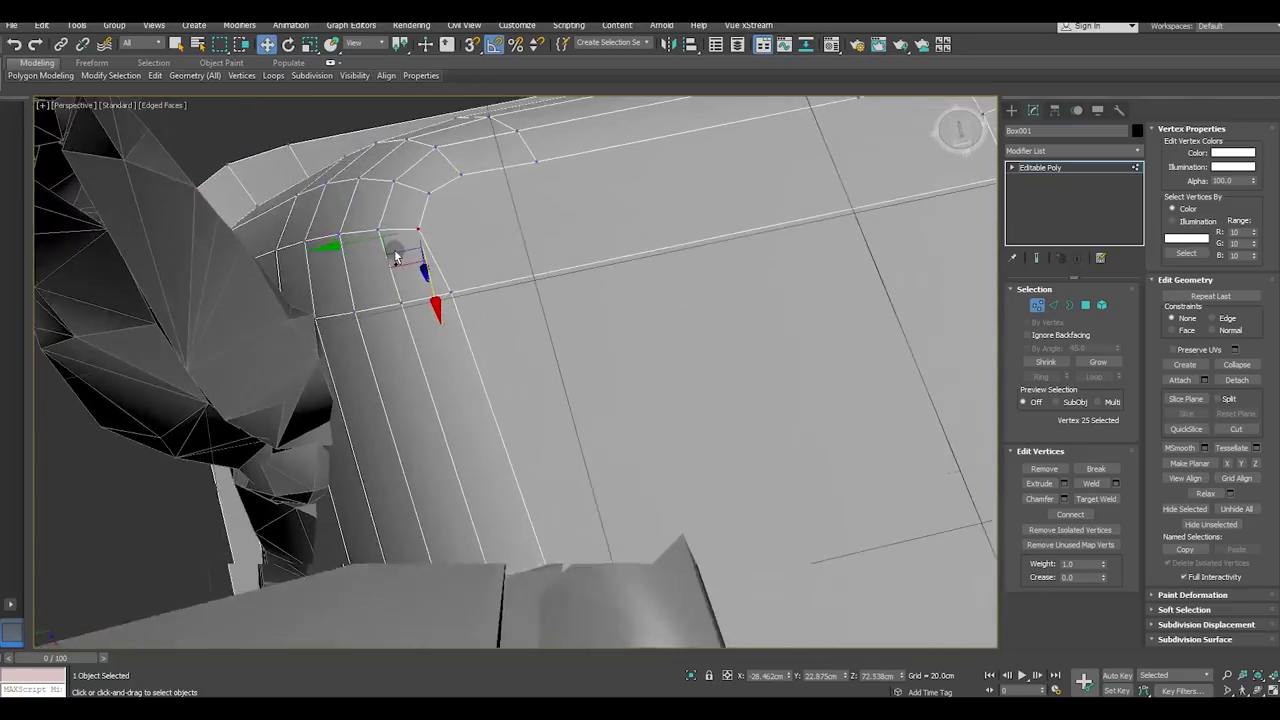
pyautogui.moveTo(361, 241); pyautogui.dragTo(370, 243)
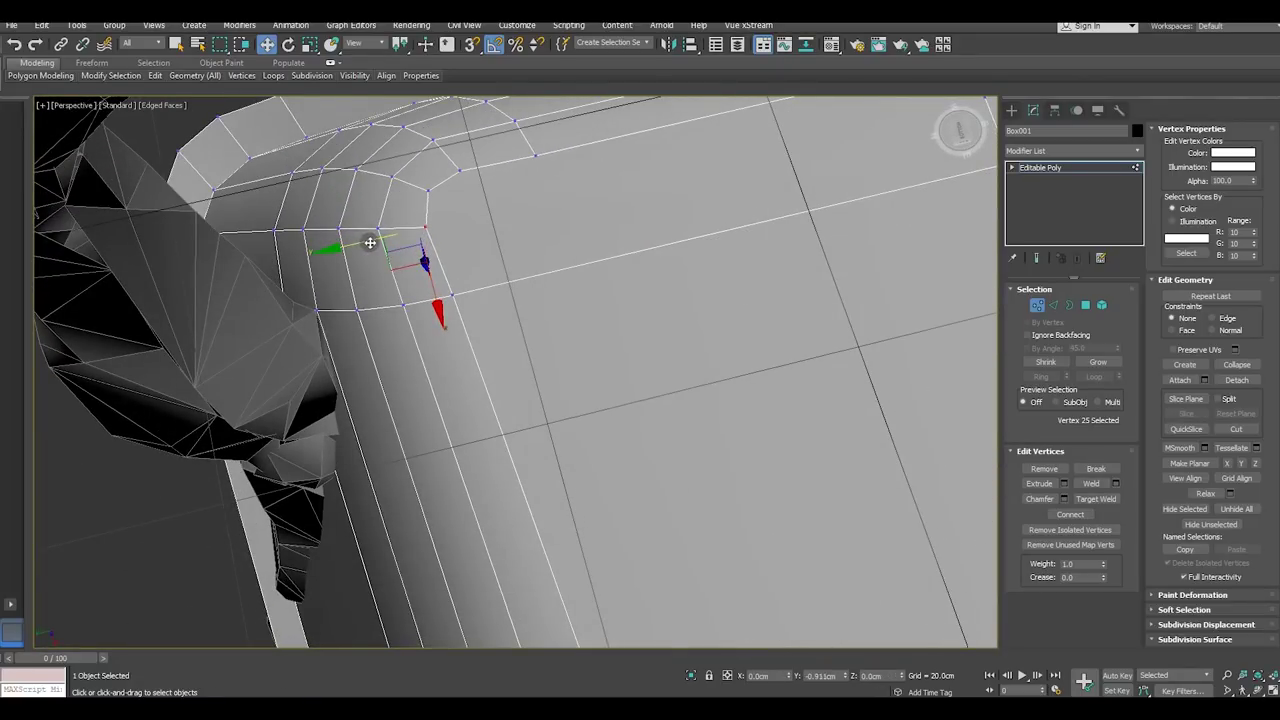
pyautogui.scroll(-5, 437, 190)
pyautogui.moveTo(662, 240)
pyautogui.keyDown('alt'); pyautogui.mouseDown(button='middle')
pyautogui.moveTo(686, 300)
pyautogui.moveTo(686, 409)
pyautogui.moveTo(654, 309)
pyautogui.moveTo(546, 334)
pyautogui.moveTo(566, 303)
pyautogui.moveTo(503, 449)
pyautogui.moveTo(1042, 286)
pyautogui.mouseUp(button='middle'); pyautogui.keyUp('alt')
# Add a Shell modifier to the tub to give its walls thickness
pyautogui.click(1046, 169)
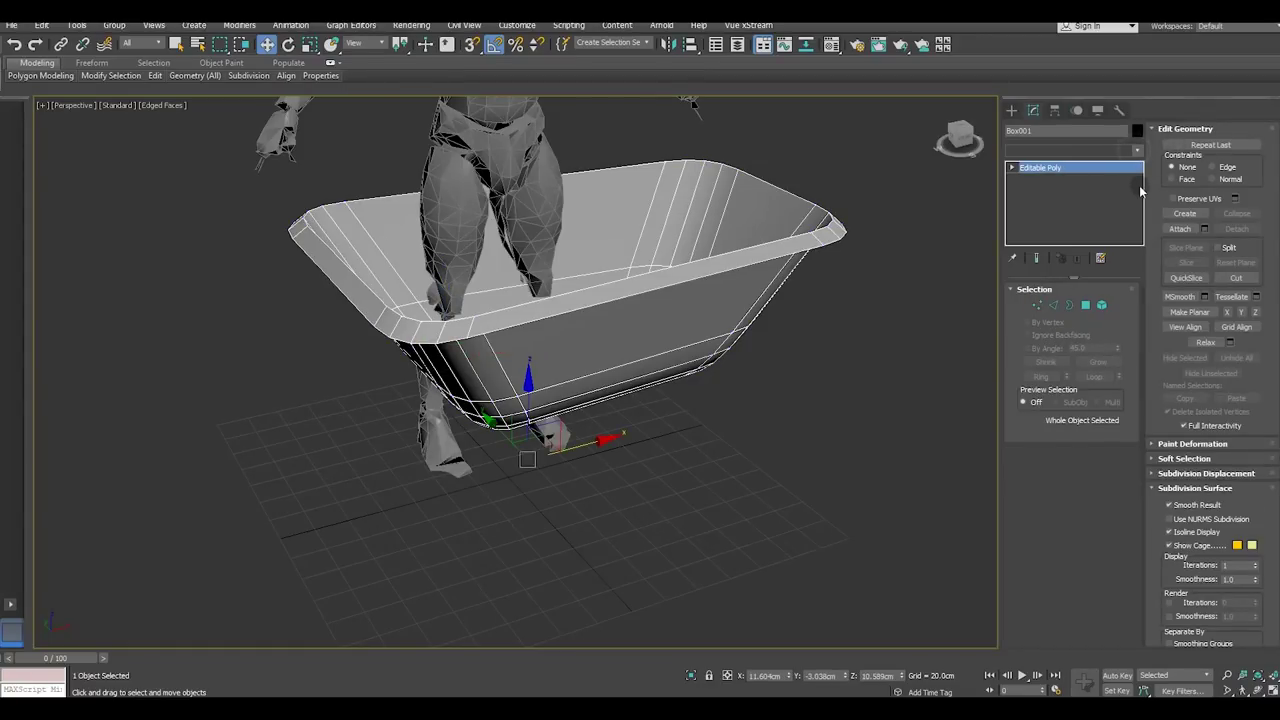
pyautogui.click(1137, 149)
pyautogui.scroll(-10, 1118, 410)
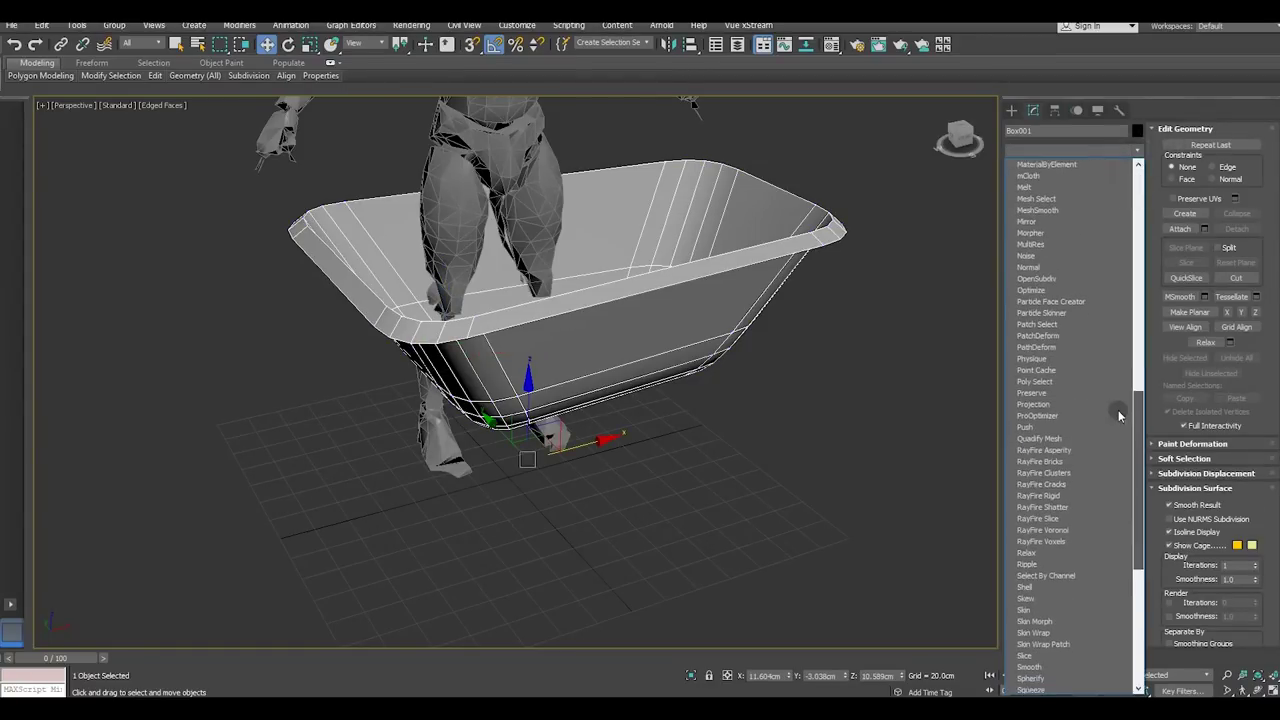
pyautogui.click(1027, 587)
pyautogui.keyDown('alt'); pyautogui.moveTo(553, 330); pyautogui.dragTo(600, 281, button='middle'); pyautogui.keyUp('alt')
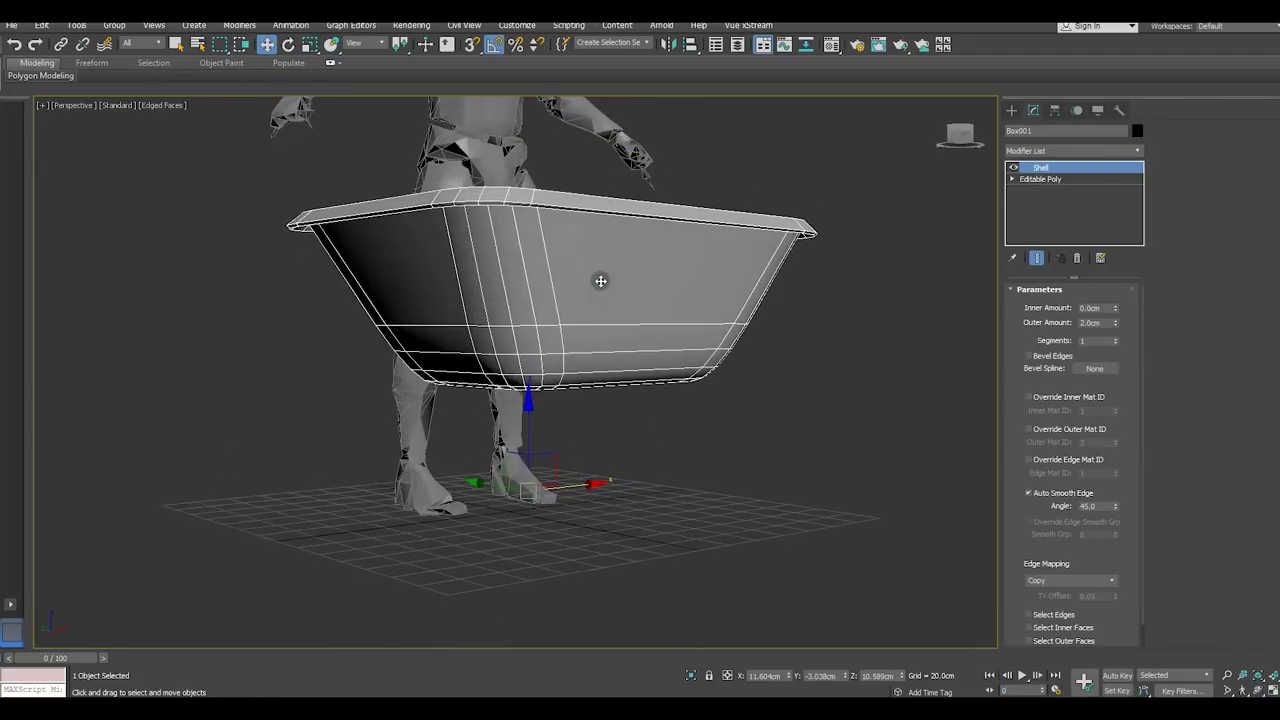
pyautogui.scroll(3, 532, 204)
pyautogui.keyDown('alt'); pyautogui.moveTo(648, 223); pyautogui.dragTo(666, 257, button='middle'); pyautogui.keyUp('alt')
pyautogui.moveTo(790, 322)
pyautogui.keyDown('alt'); pyautogui.mouseDown(button='middle')
pyautogui.moveTo(780, 263)
pyautogui.moveTo(677, 214)
pyautogui.moveTo(657, 451)
pyautogui.moveTo(785, 320)
pyautogui.moveTo(771, 306)
pyautogui.moveTo(767, 320)
pyautogui.mouseUp(button='middle'); pyautogui.keyUp('alt')
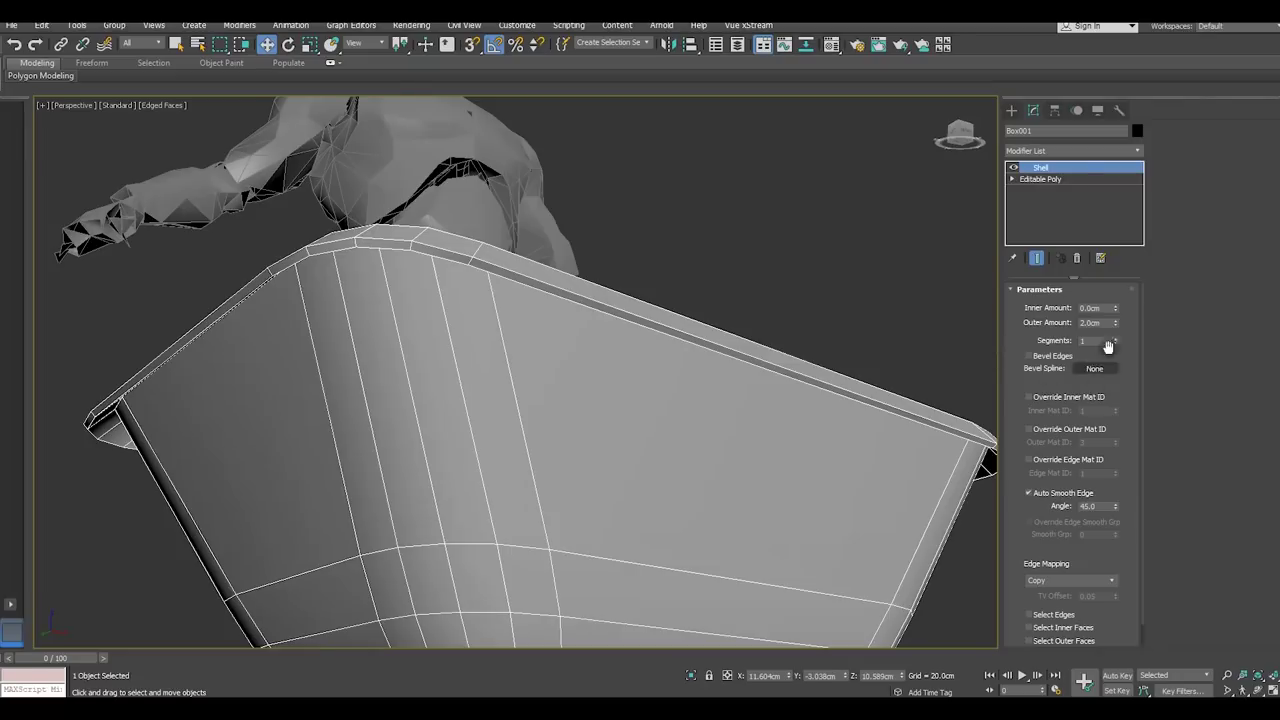
# Reduce the Shell's outer thickness to 1.43 cm, then reselect the tub
pyautogui.moveTo(1115, 323)
pyautogui.mouseDown()
pyautogui.moveTo(1120, 360)
pyautogui.moveTo(1075, 357)
pyautogui.mouseUp()
pyautogui.moveTo(700, 304)
pyautogui.keyDown('alt'); pyautogui.mouseDown(button='middle')
pyautogui.moveTo(704, 331)
pyautogui.moveTo(689, 346)
pyautogui.moveTo(668, 312)
pyautogui.mouseUp(button='middle'); pyautogui.keyUp('alt')
pyautogui.scroll(-4, 631, 282)
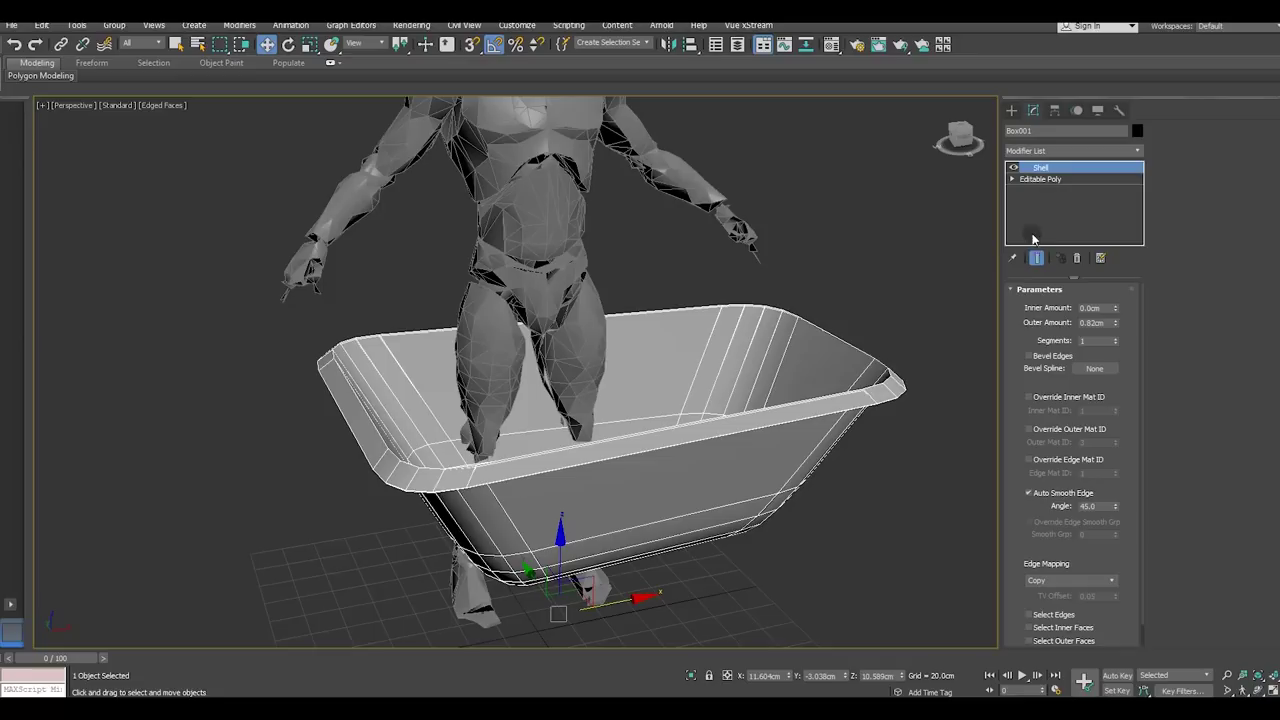
pyautogui.click(860, 218)
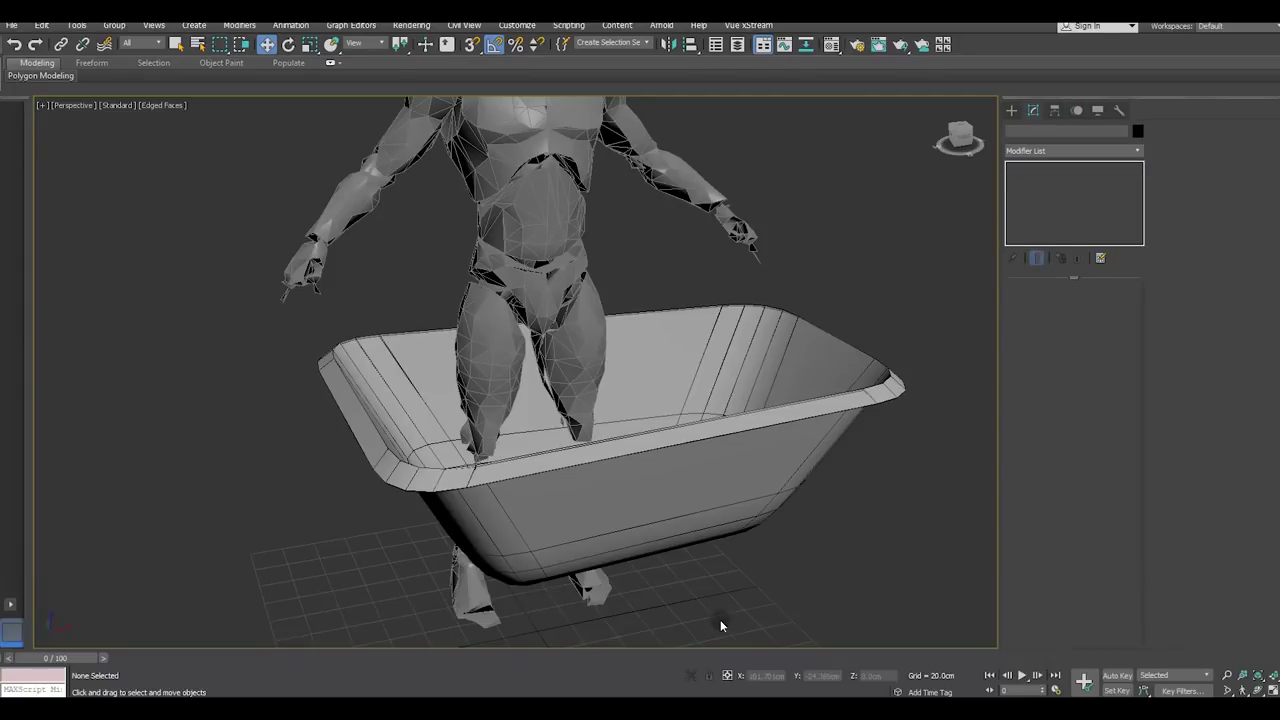
pyautogui.click(603, 502)
# Select the tub's whole top rim edge loop at the Editable Poly edge level
pyautogui.click(1043, 180)
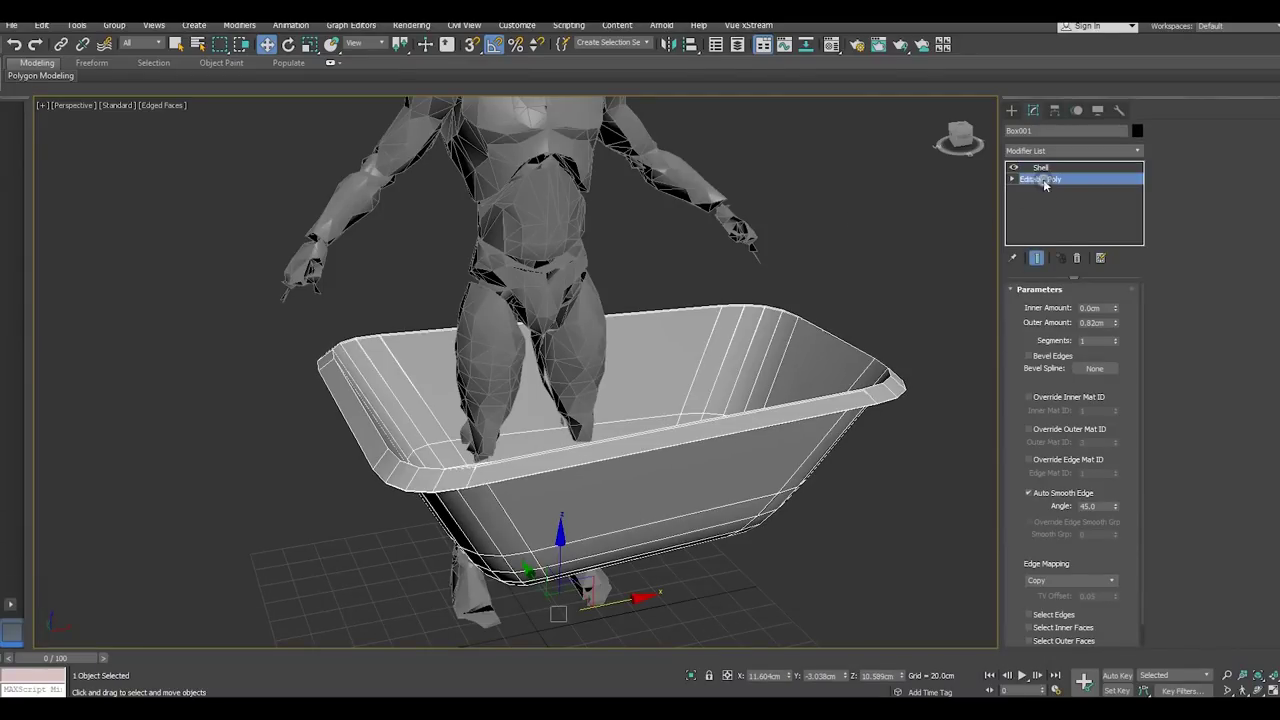
pyautogui.moveTo(573, 420)
pyautogui.keyDown('alt'); pyautogui.mouseDown(button='middle')
pyautogui.moveTo(586, 429)
pyautogui.moveTo(551, 446)
pyautogui.moveTo(569, 366)
pyautogui.mouseUp(button='middle'); pyautogui.keyUp('alt')
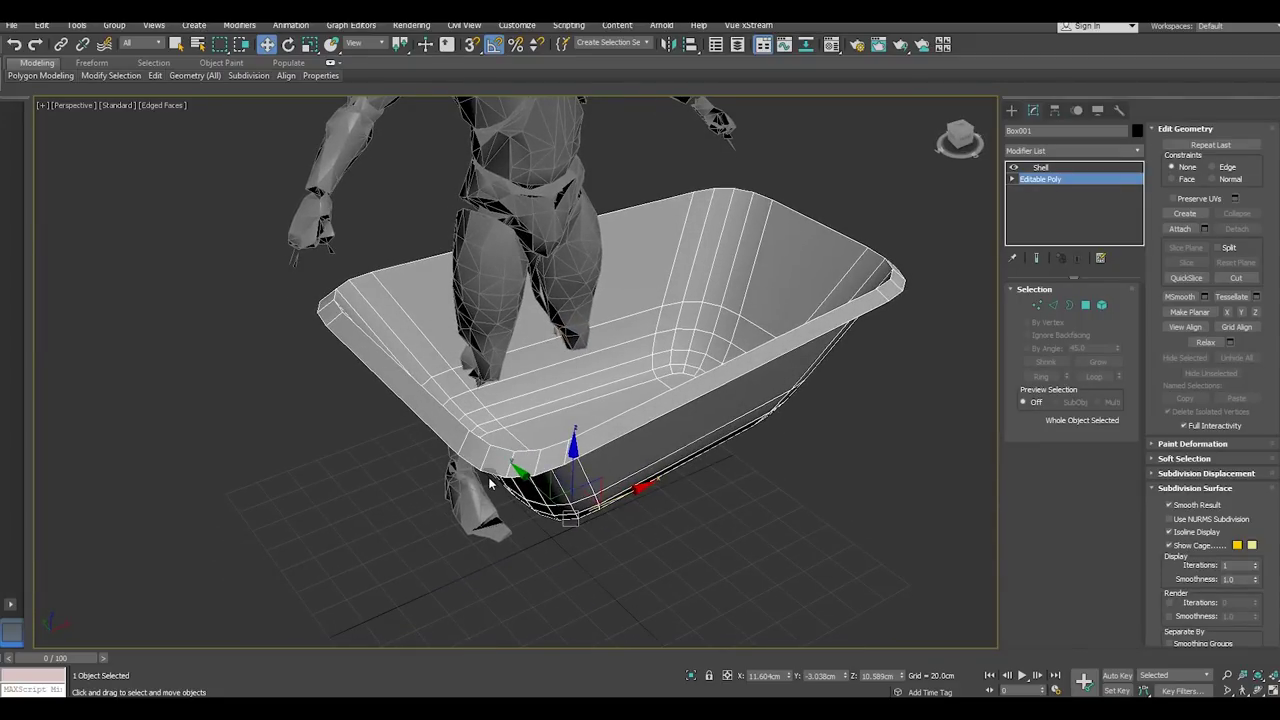
pyautogui.scroll(2, 506, 440)
pyautogui.click(1054, 305)
pyautogui.click(330, 311)
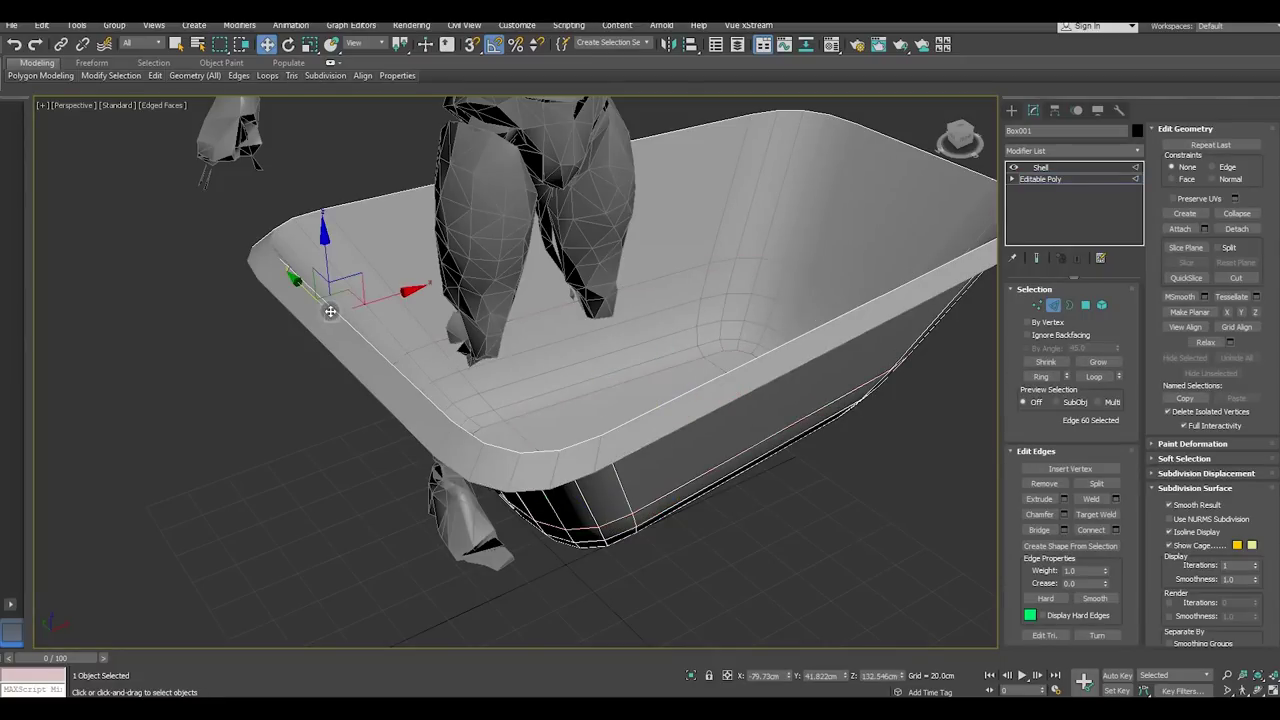
pyautogui.click(340, 317)
pyautogui.doubleClick(341, 318)
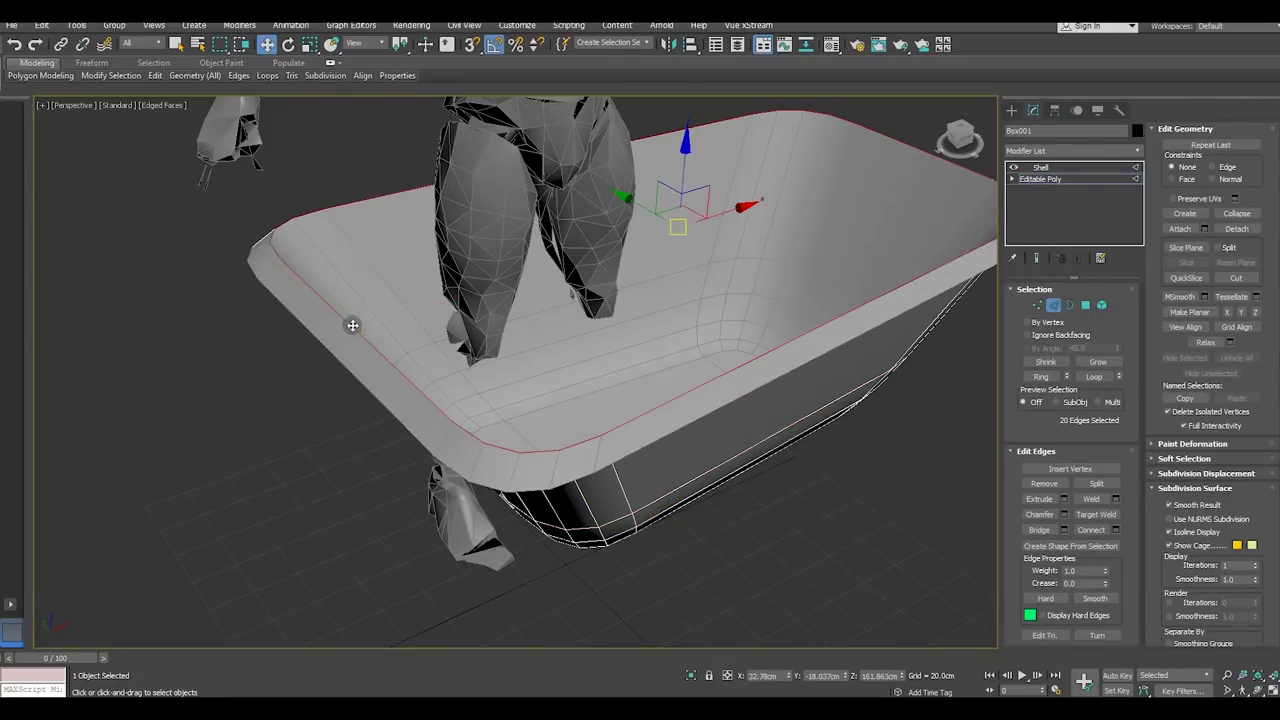
# Chamfer the rim edge loop, narrowing the amount to about 5.24 cm
pyautogui.moveTo(496, 464)
pyautogui.keyDown('alt'); pyautogui.mouseDown(button='middle')
pyautogui.moveTo(447, 465)
pyautogui.moveTo(266, 387)
pyautogui.mouseUp(button='middle'); pyautogui.keyUp('alt')
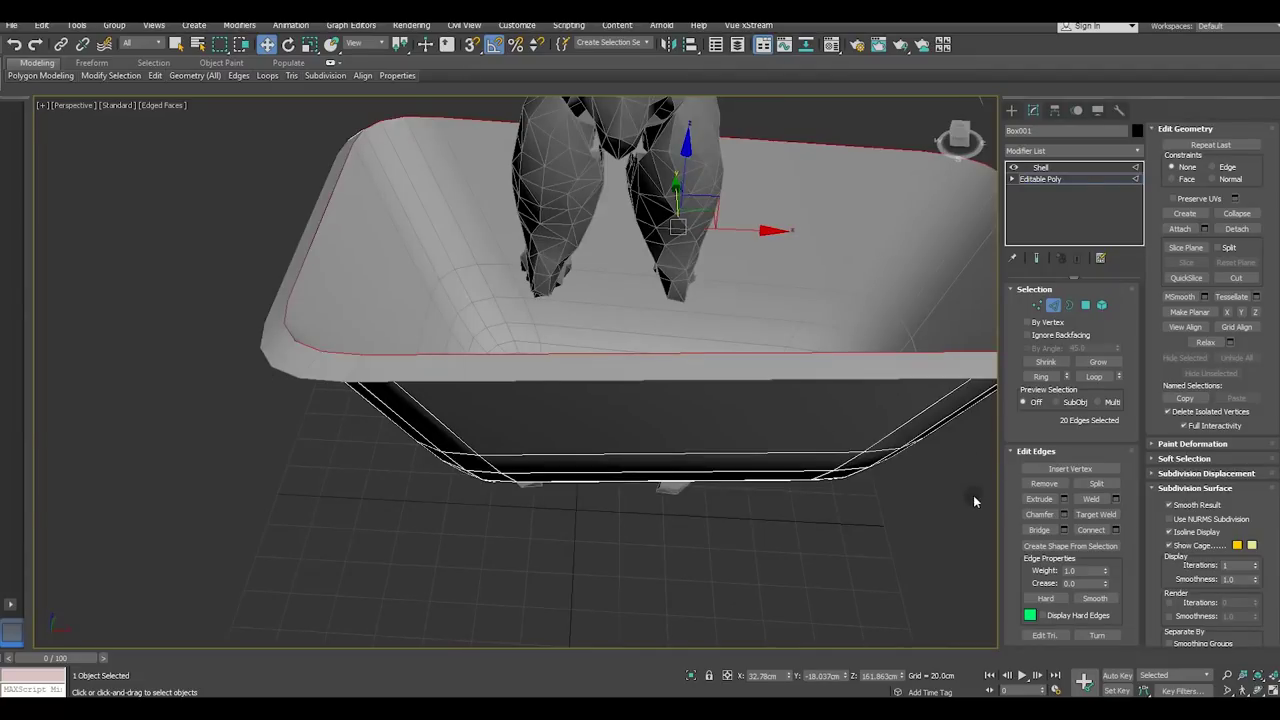
pyautogui.click(1063, 514)
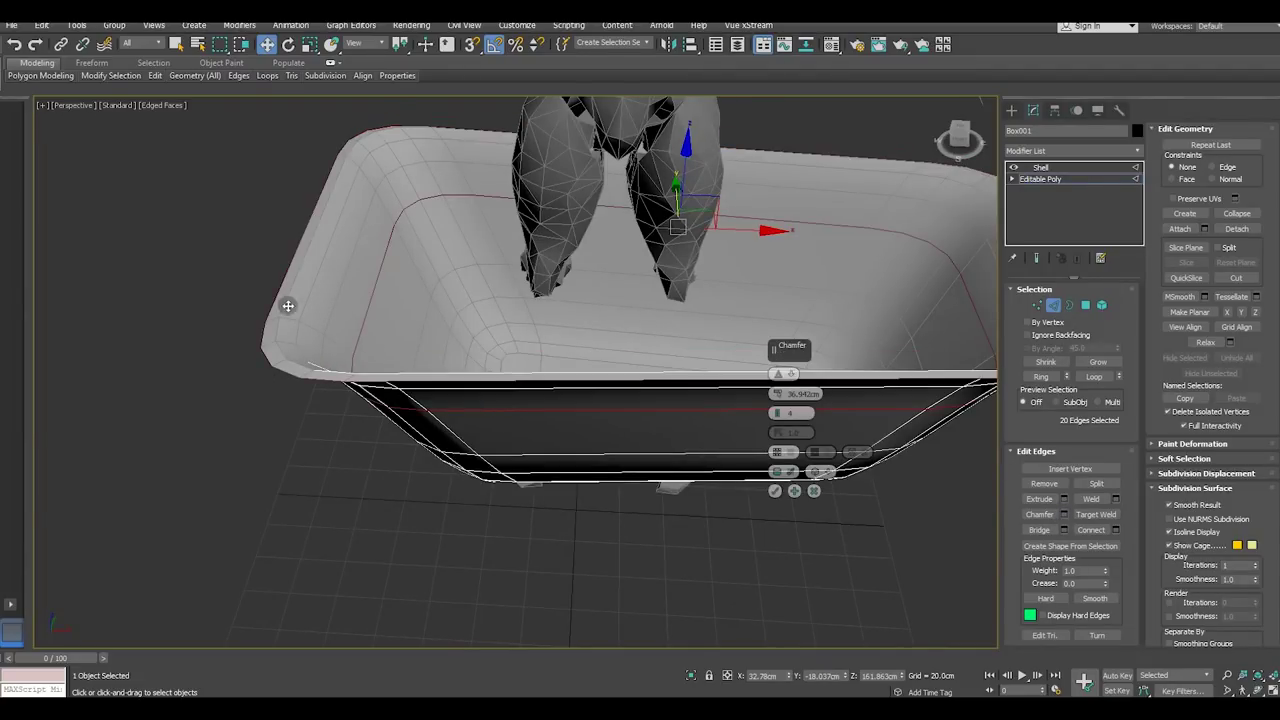
pyautogui.scroll(2, 287, 305)
pyautogui.keyDown('alt'); pyautogui.moveTo(349, 337); pyautogui.dragTo(408, 326, button='middle'); pyautogui.keyUp('alt')
pyautogui.moveTo(776, 395); pyautogui.dragTo(785, 492)
pyautogui.moveTo(366, 395)
pyautogui.keyDown('alt'); pyautogui.mouseDown(button='middle')
pyautogui.moveTo(331, 418)
pyautogui.moveTo(404, 408)
pyautogui.mouseUp(button='middle'); pyautogui.keyUp('alt')
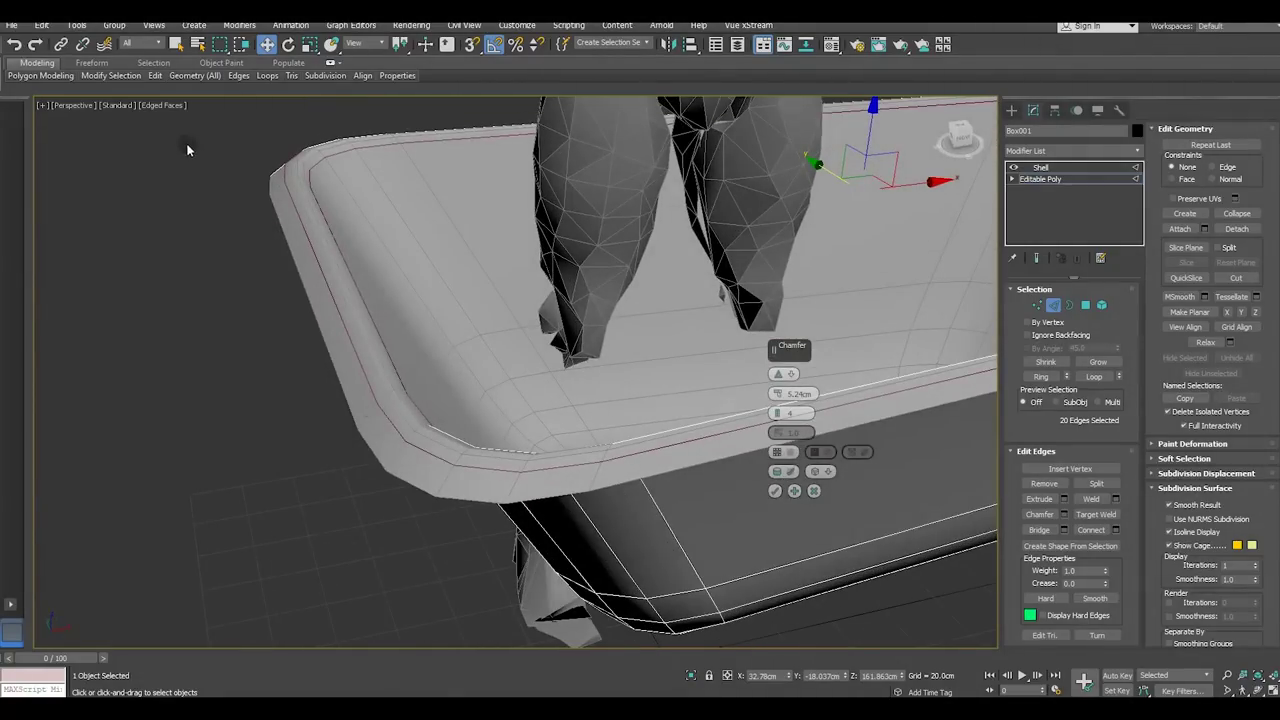
# Toggle the material's two-sided shading off and back on in the Material Editor
pyautogui.press('m')
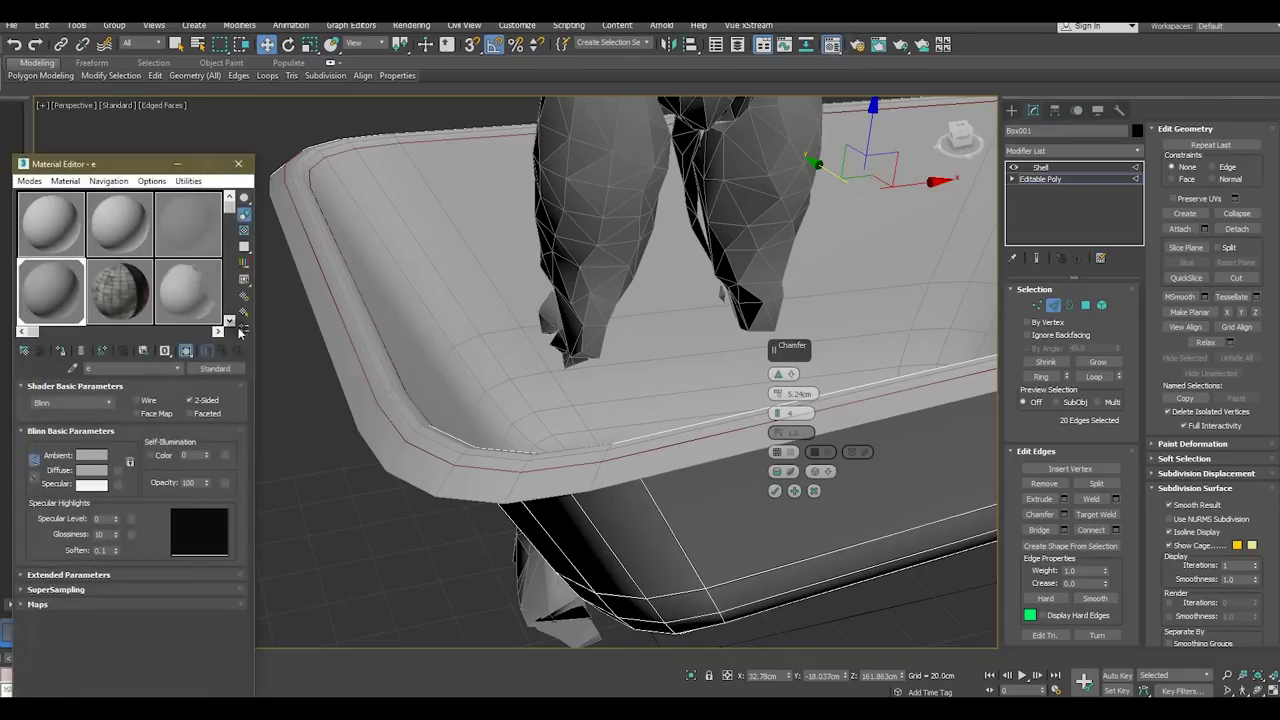
pyautogui.click(208, 402)
pyautogui.click(209, 402)
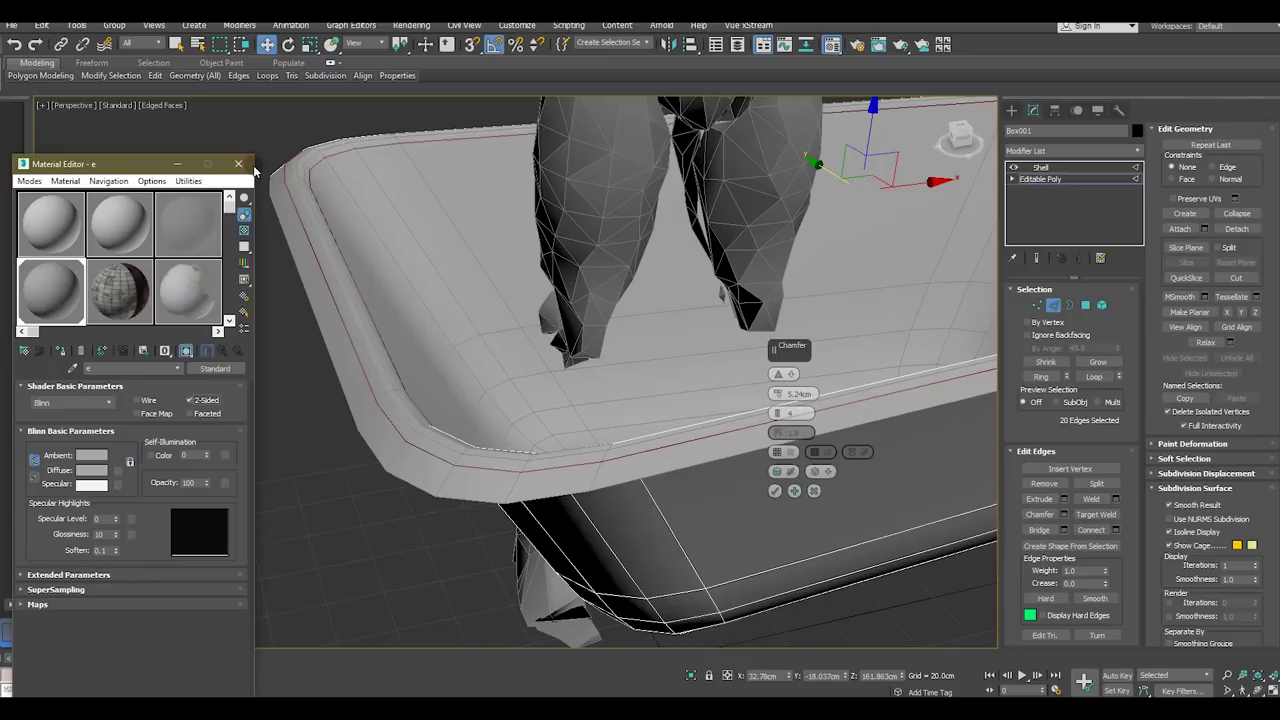
pyautogui.click(249, 166)
# Set the chamfer to 4 segments and widen it to about 5.5 cm
pyautogui.scroll(3, 300, 270)
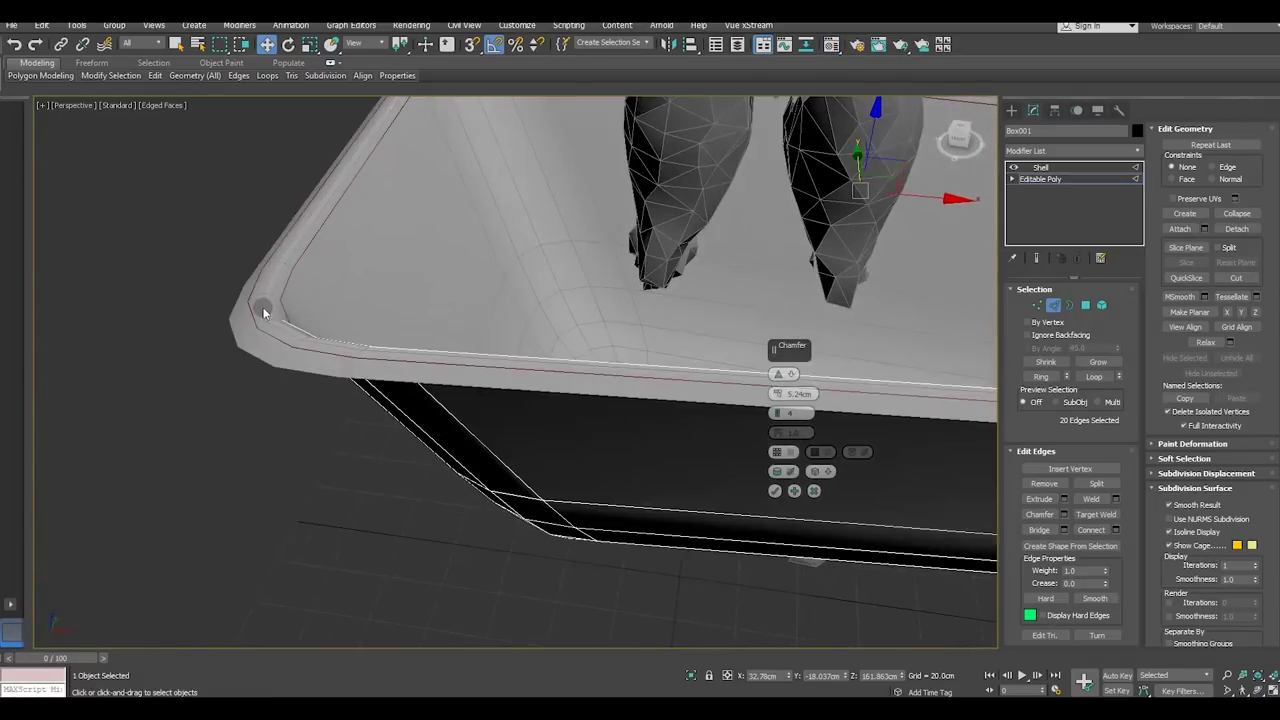
pyautogui.scroll(3, 261, 310)
pyautogui.moveTo(783, 353)
pyautogui.mouseDown()
pyautogui.moveTo(518, 258)
pyautogui.moveTo(513, 302)
pyautogui.mouseUp()
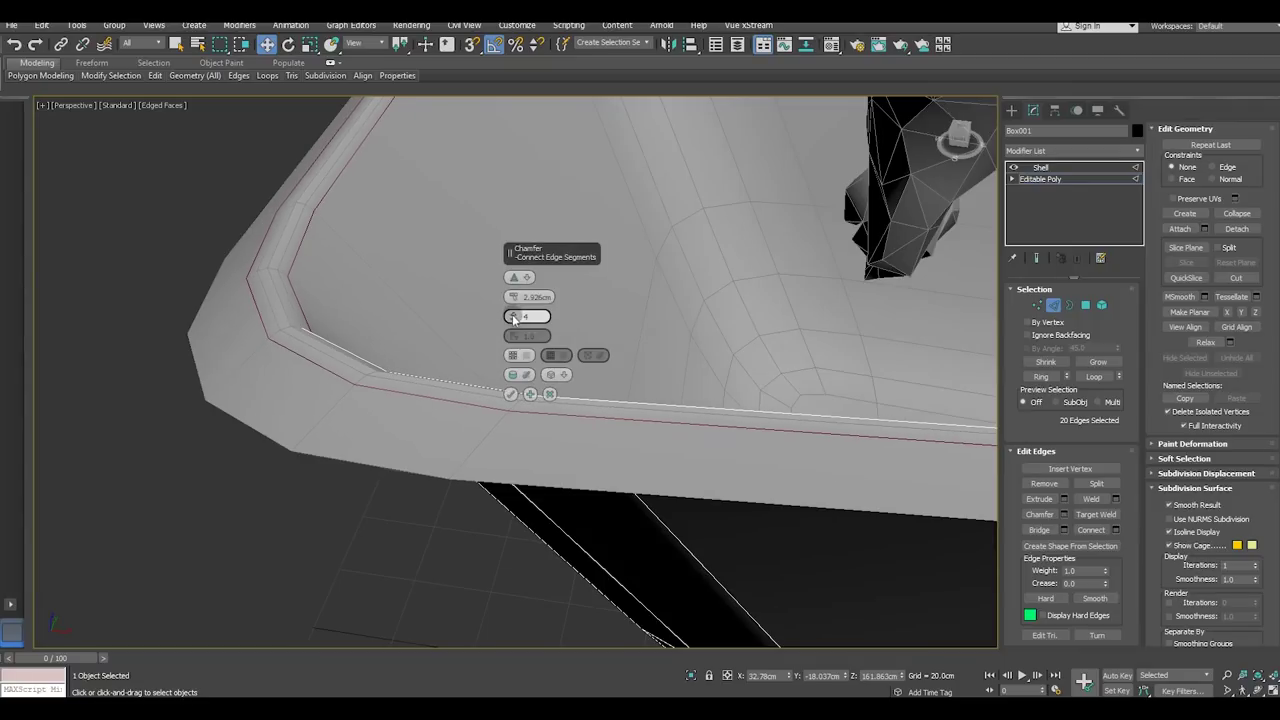
pyautogui.click(512, 322)
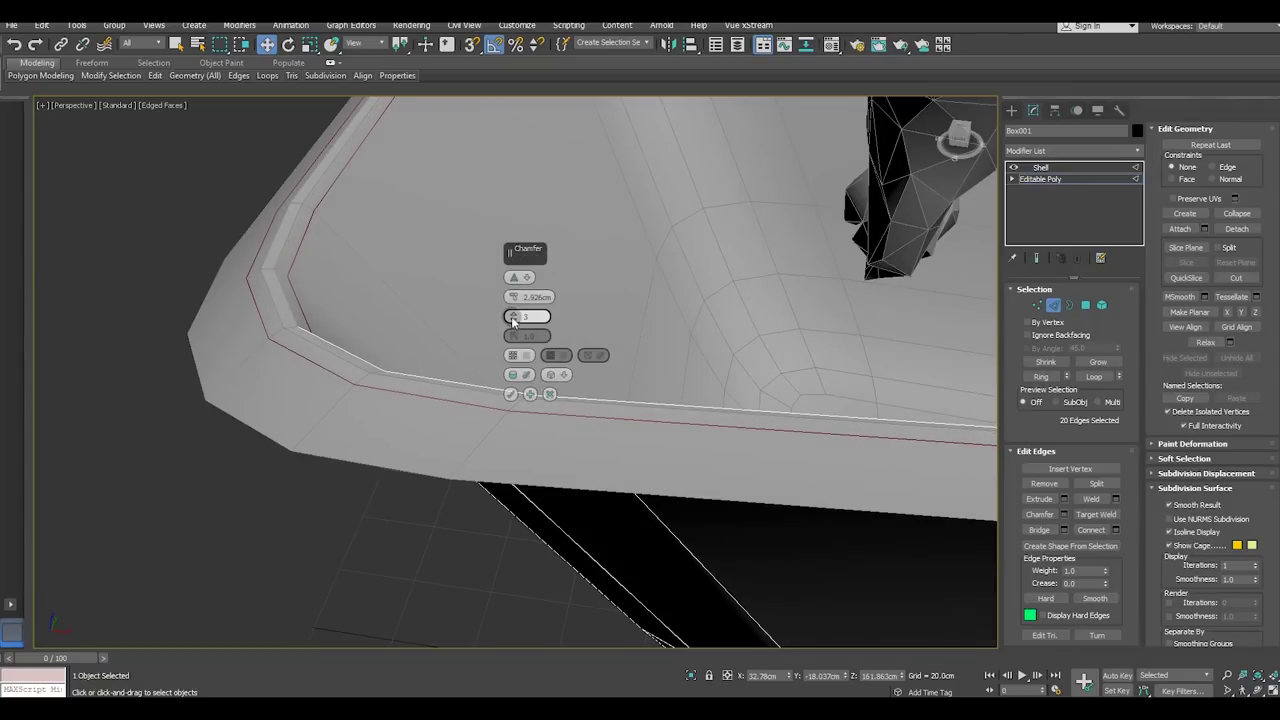
pyautogui.click(512, 320)
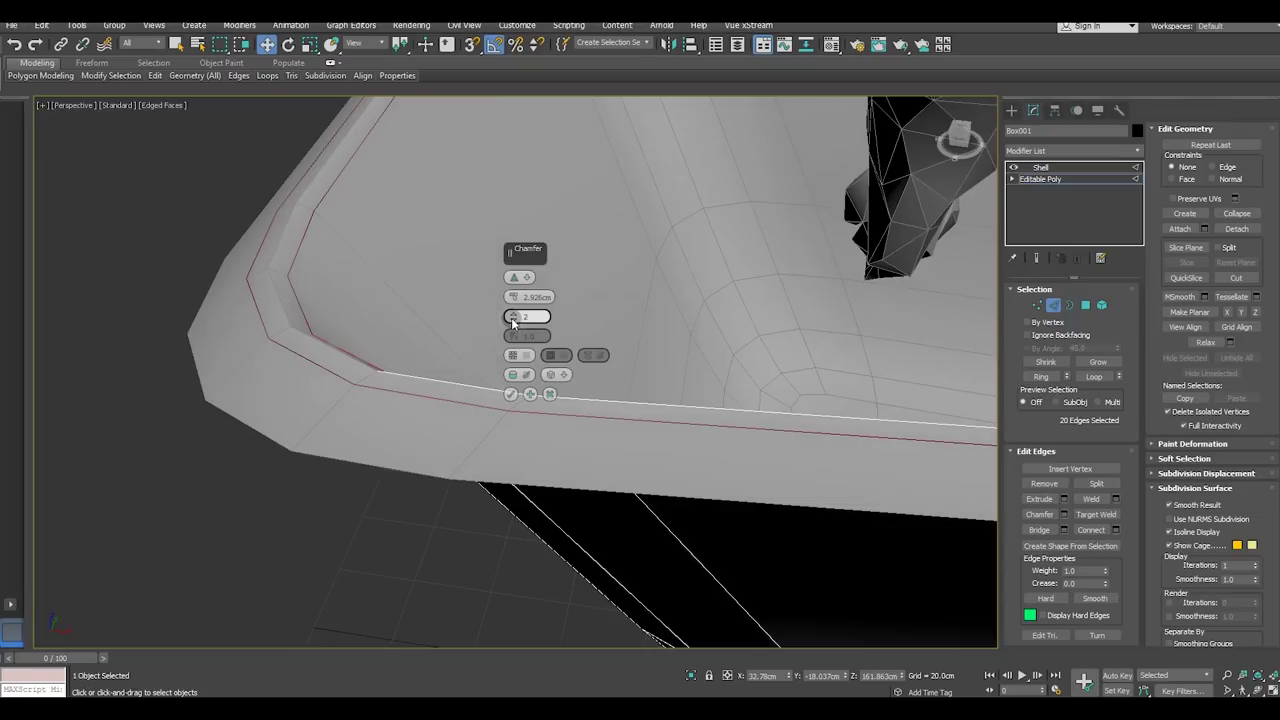
pyautogui.click(512, 314)
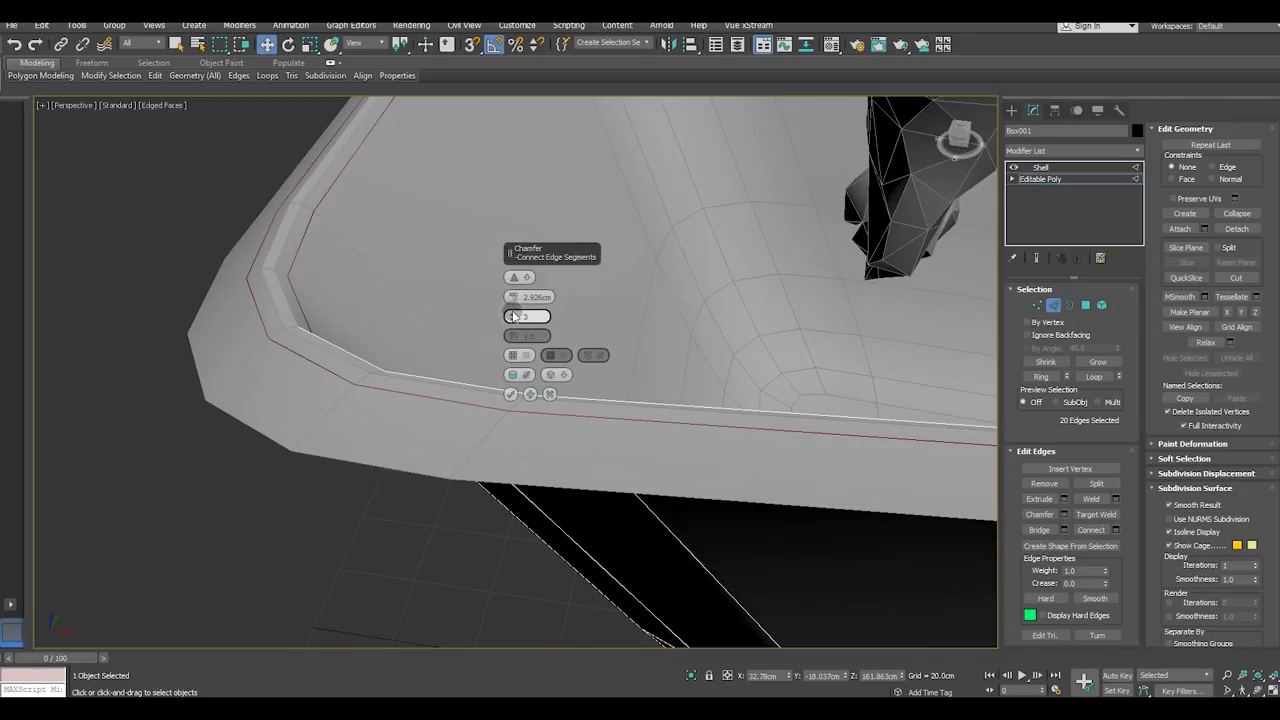
pyautogui.click(512, 314)
pyautogui.moveTo(513, 297); pyautogui.dragTo(284, 307)
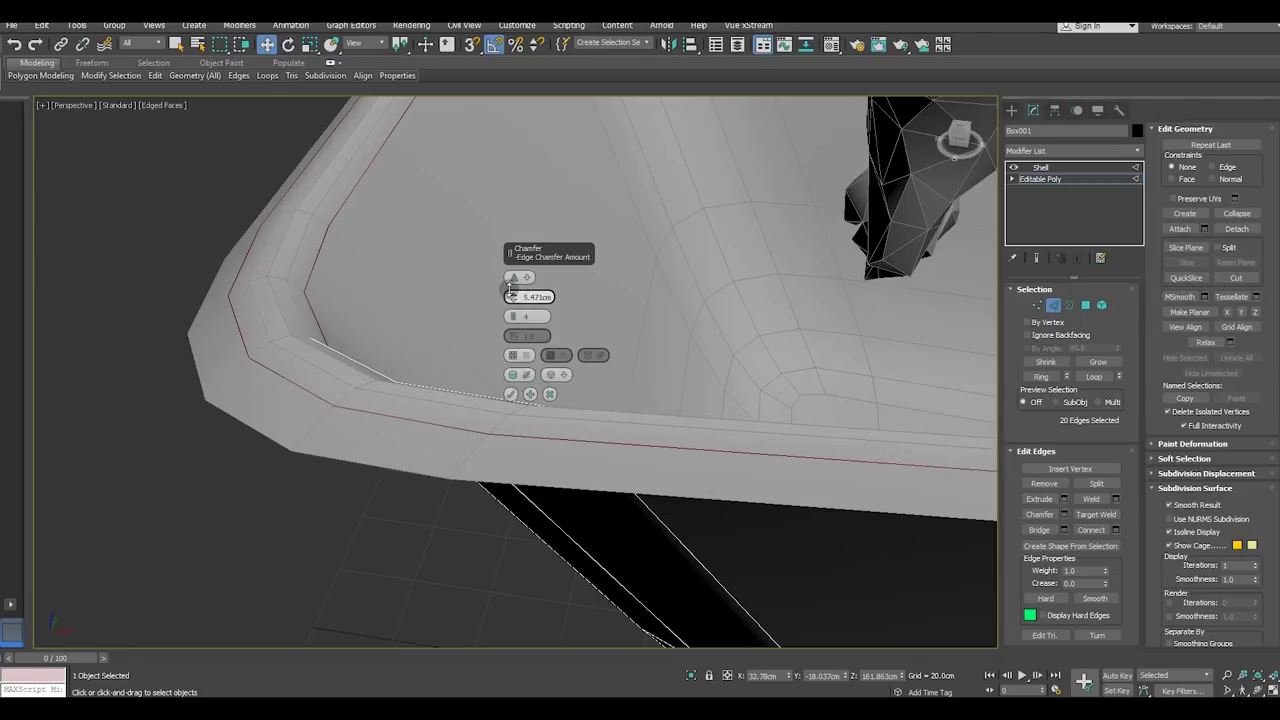
pyautogui.scroll(-5, 278, 393)
pyautogui.keyDown('alt'); pyautogui.moveTo(298, 385); pyautogui.dragTo(378, 368, button='middle'); pyautogui.keyUp('alt')
# Confirm the chamfer and check the Shell result from below the tub
pyautogui.click(512, 394)
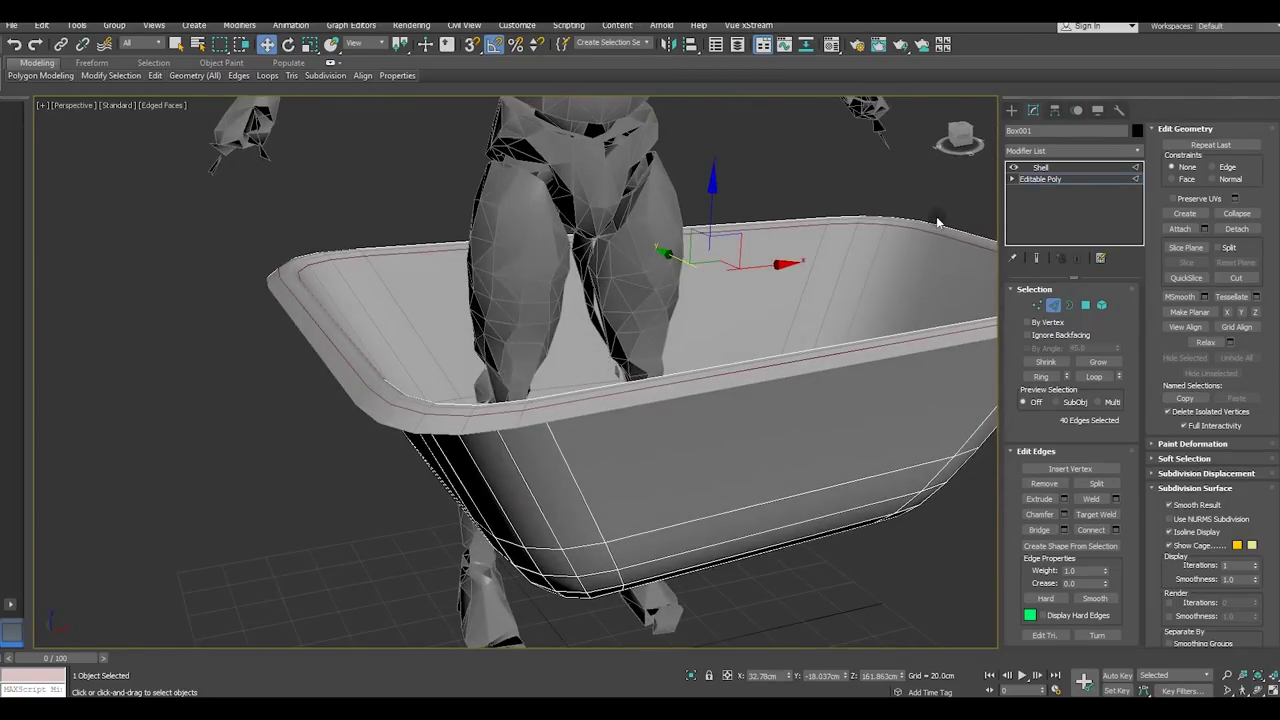
pyautogui.click(1036, 179)
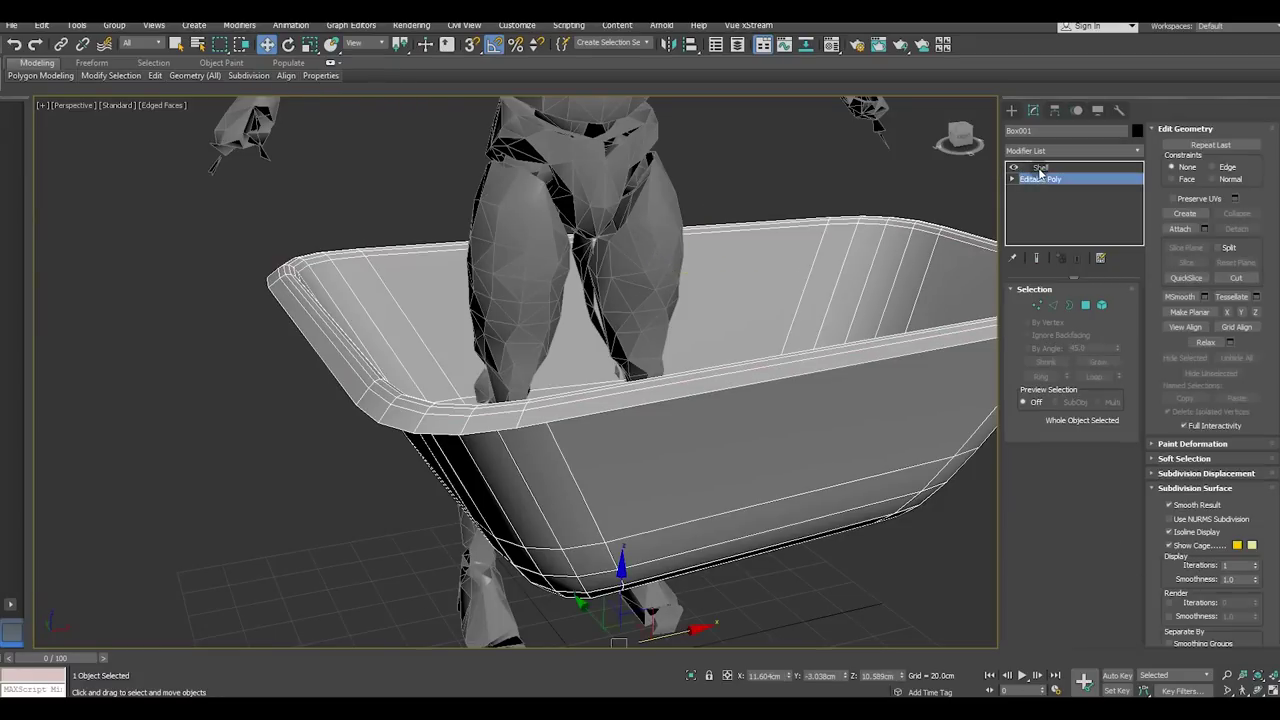
pyautogui.keyDown('alt'); pyautogui.moveTo(482, 270); pyautogui.dragTo(440, 303, button='middle'); pyautogui.keyUp('alt')
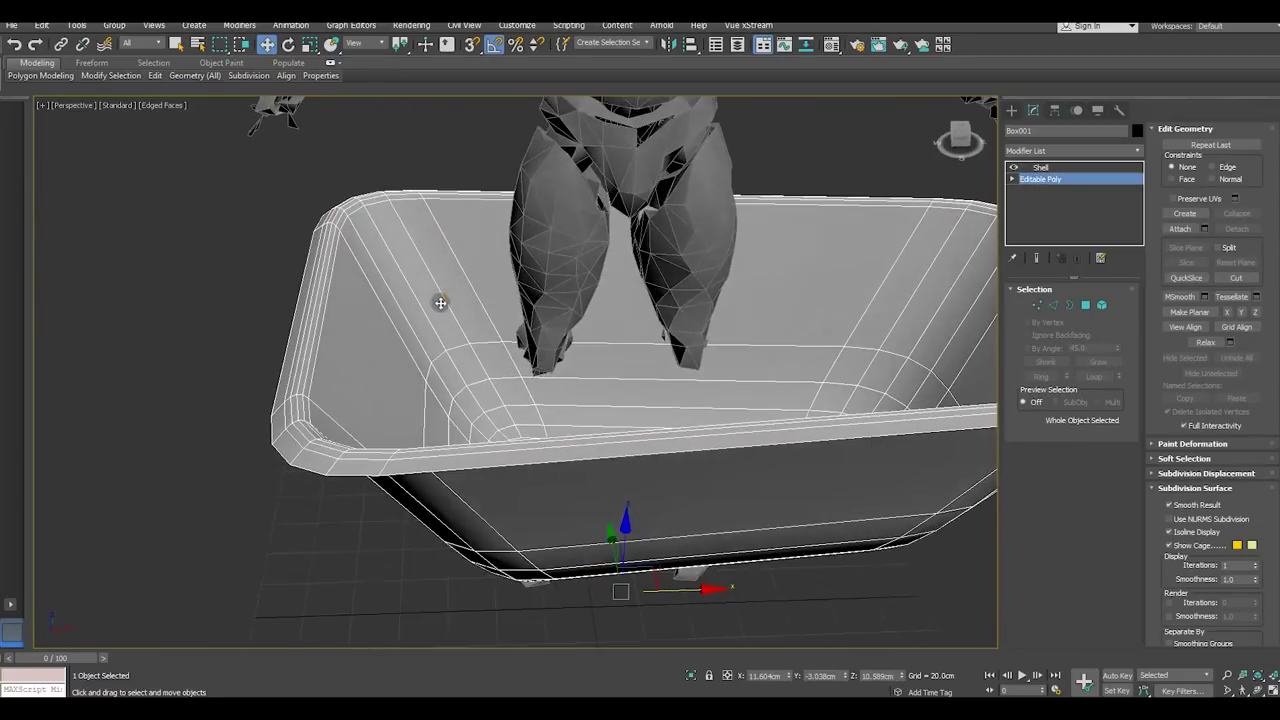
pyautogui.click(1040, 167)
pyautogui.moveTo(518, 246)
pyautogui.keyDown('alt'); pyautogui.mouseDown(button='middle')
pyautogui.moveTo(565, 201)
pyautogui.moveTo(503, 120)
pyautogui.mouseUp(button='middle'); pyautogui.keyUp('alt')
# Slightly nudge a corner vertex on the tub's underside in Vertex mode
pyautogui.click(1038, 179)
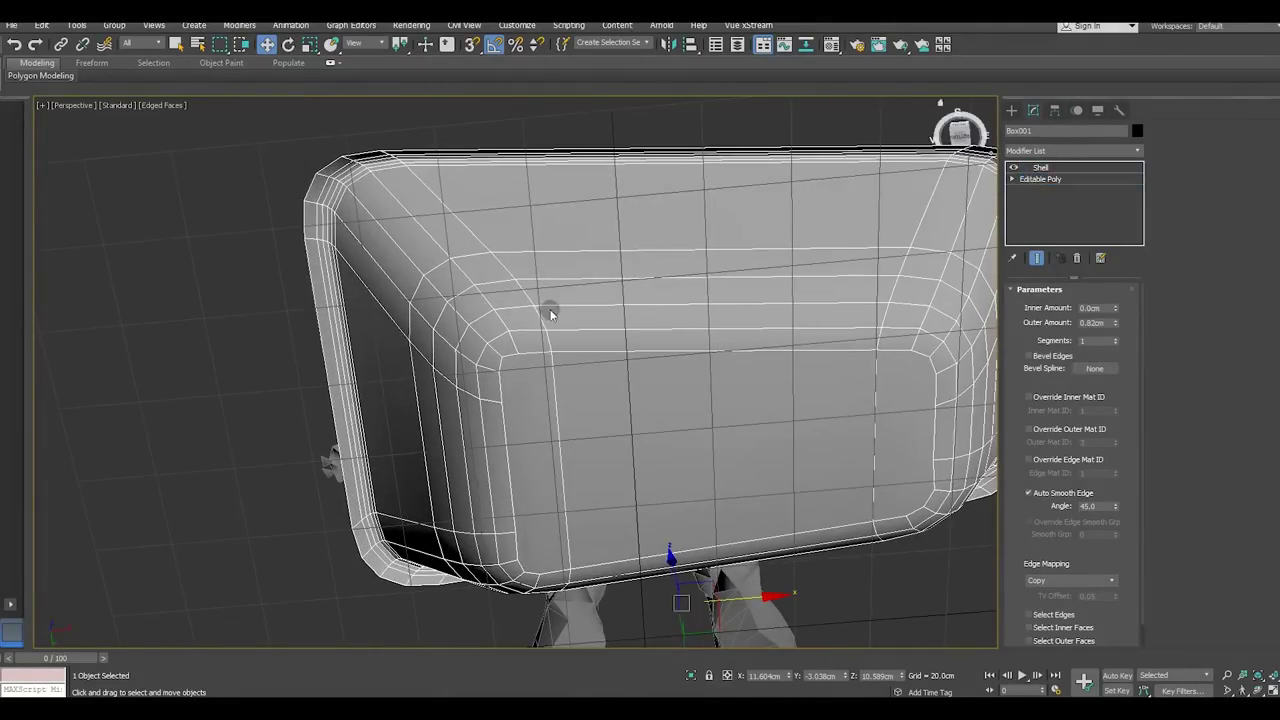
pyautogui.scroll(3, 517, 357)
pyautogui.click(1034, 304)
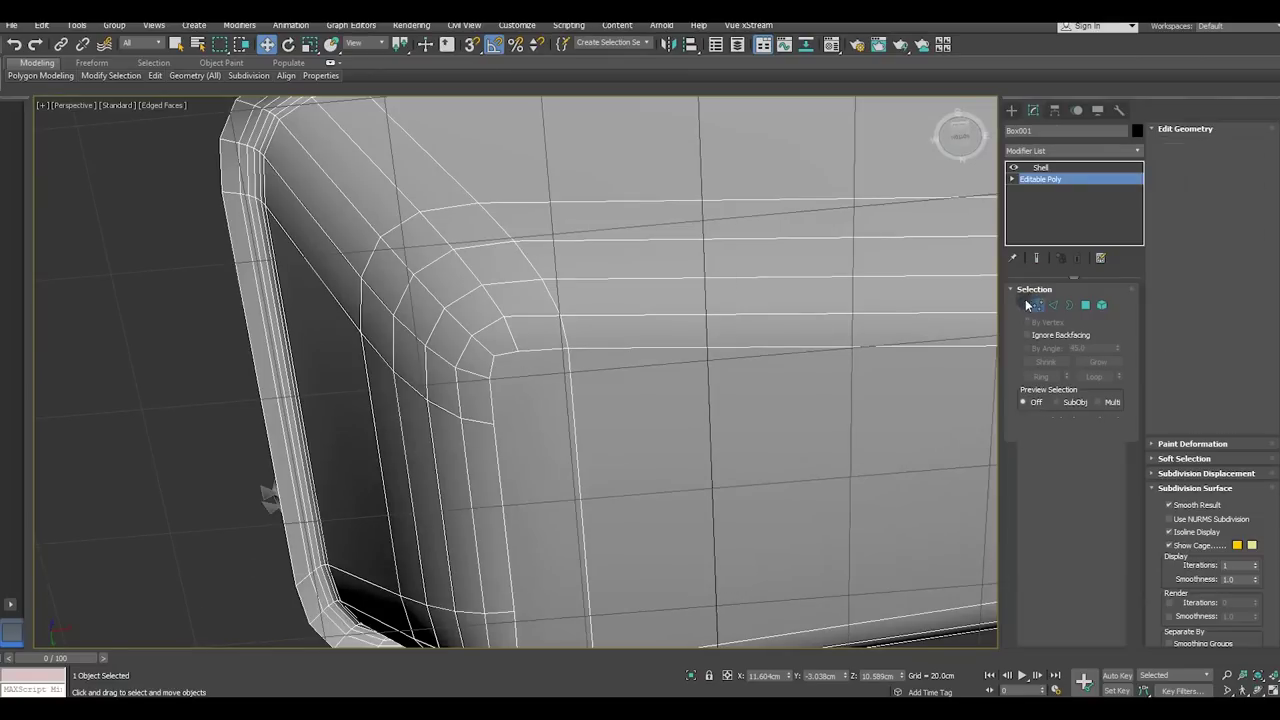
pyautogui.scroll(2, 516, 363)
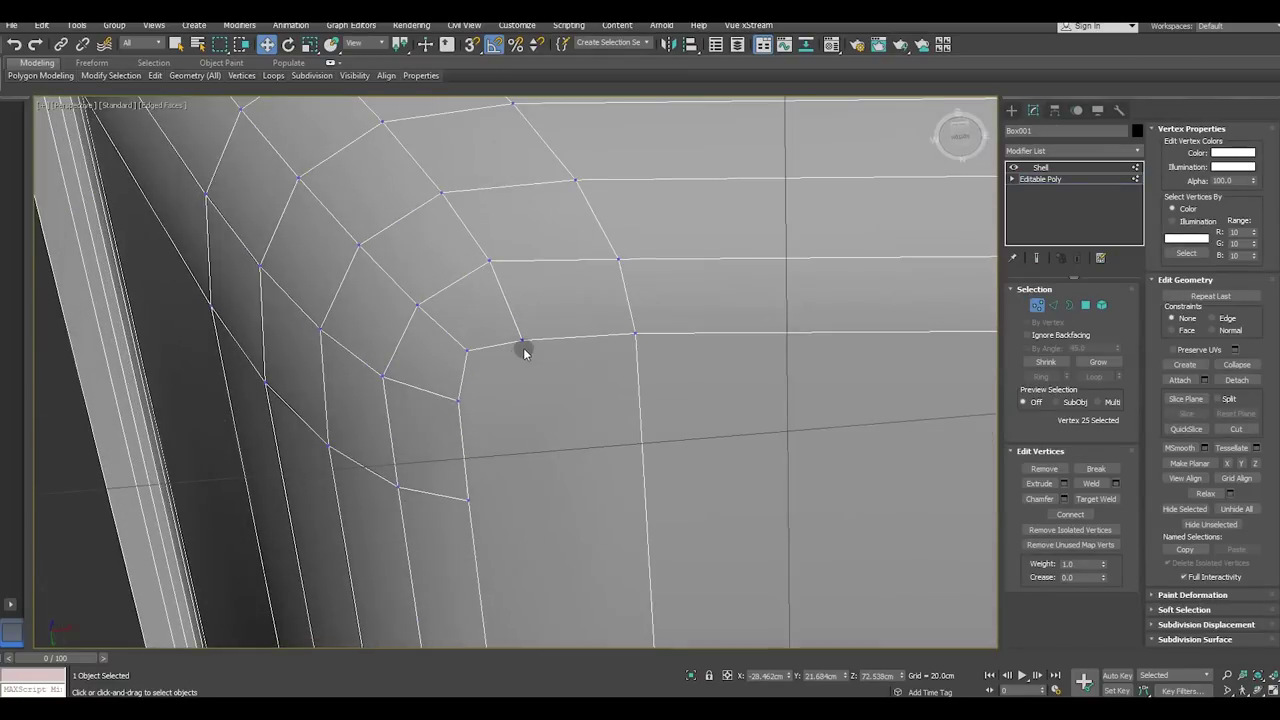
pyautogui.click(469, 351)
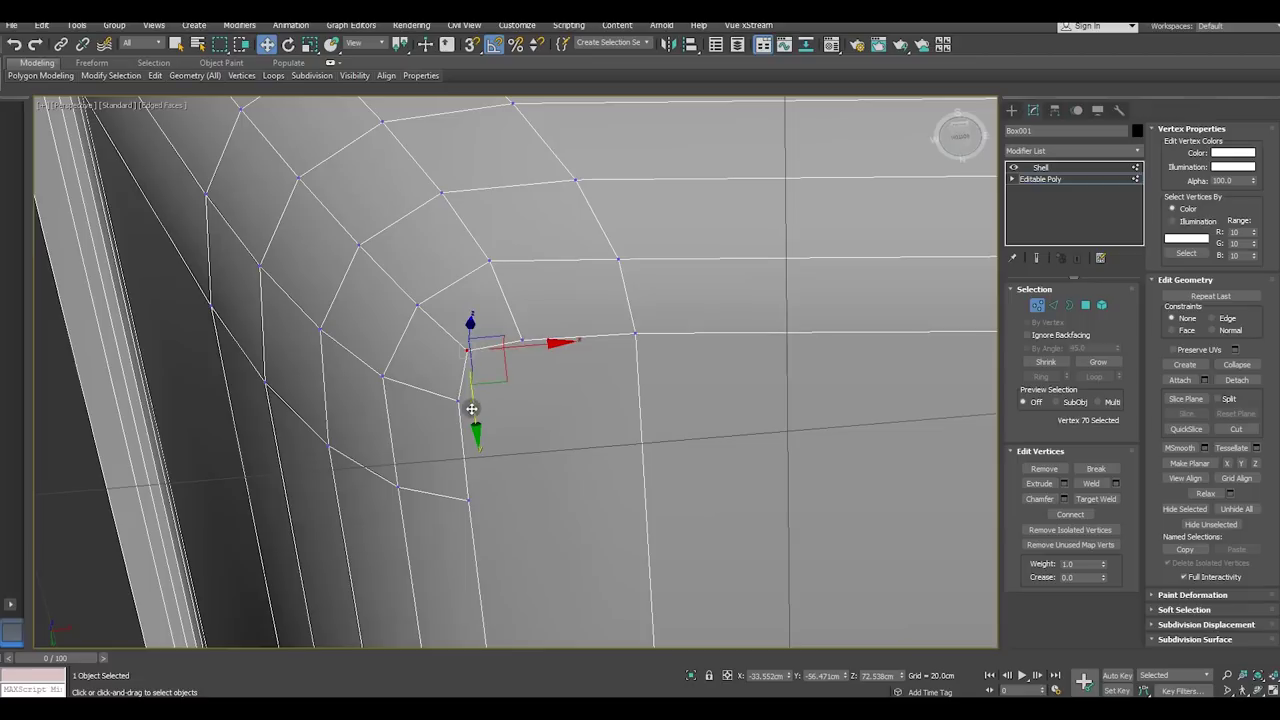
pyautogui.moveTo(472, 394)
pyautogui.mouseDown()
pyautogui.moveTo(516, 395)
pyautogui.moveTo(539, 355)
pyautogui.mouseUp()
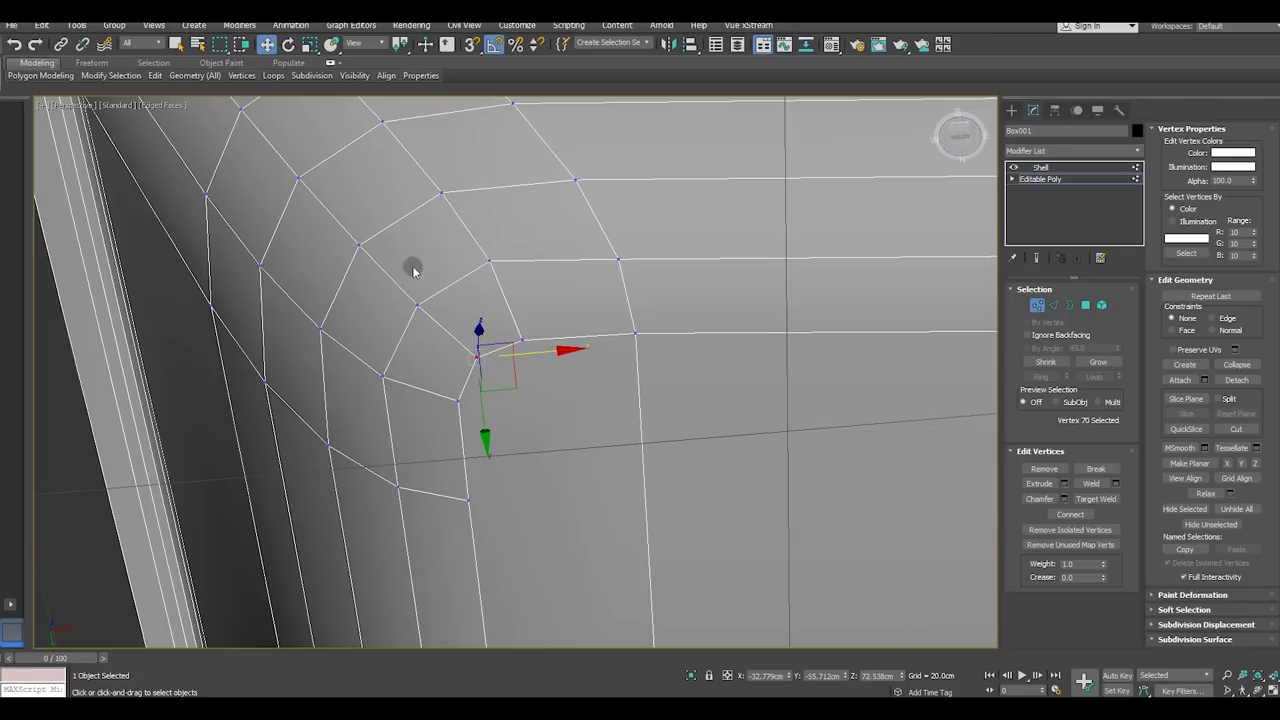
# With the tub's whole bottom in view, clear the vertex selection and open the quad menu
pyautogui.scroll(-3, 414, 266)
pyautogui.keyDown('alt'); pyautogui.moveTo(506, 377); pyautogui.dragTo(322, 356, button='middle'); pyautogui.keyUp('alt')
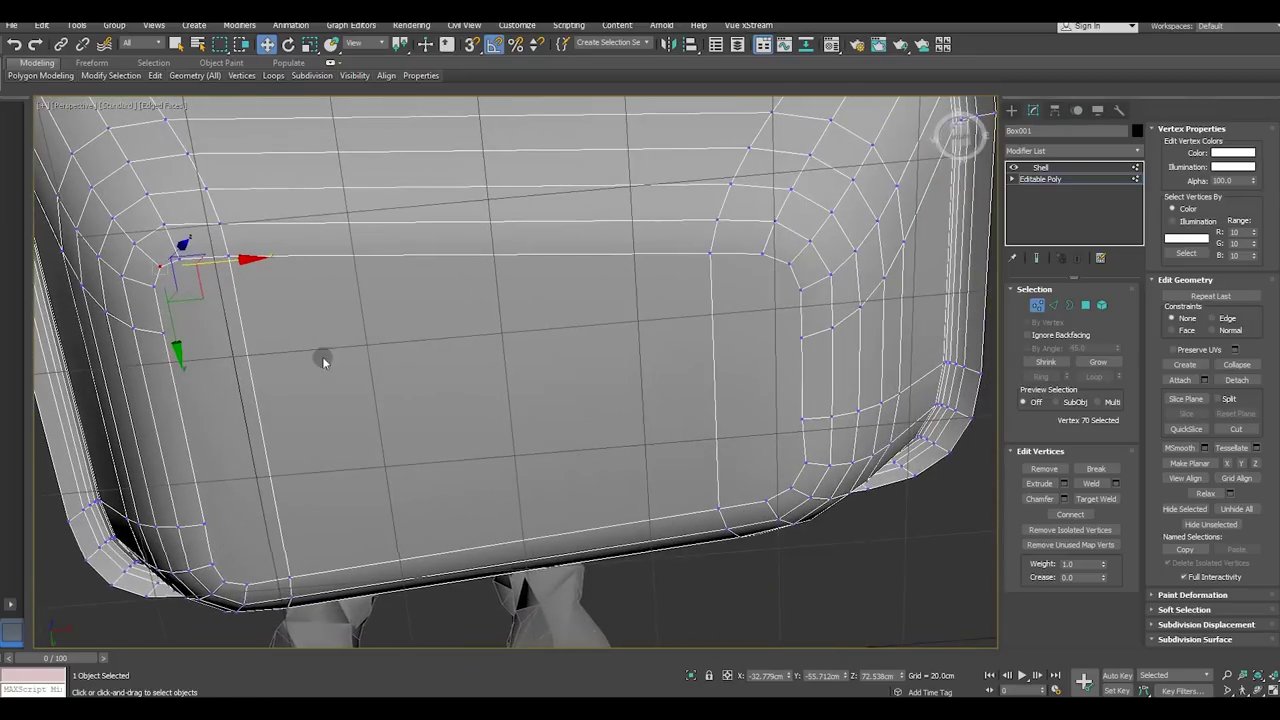
pyautogui.click(414, 357)
pyautogui.rightClick(383, 313)
# Cut new edges across the tub's bottom between its side corner vertices
pyautogui.click(368, 196)
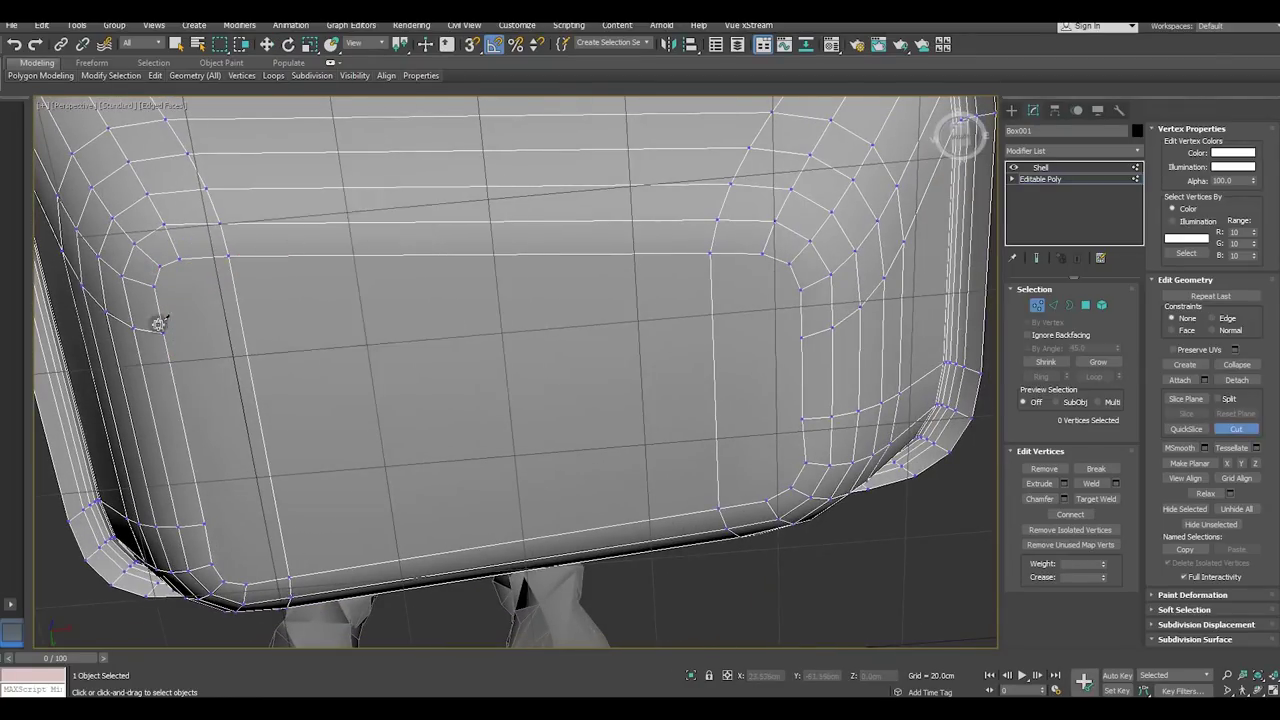
pyautogui.click(165, 331)
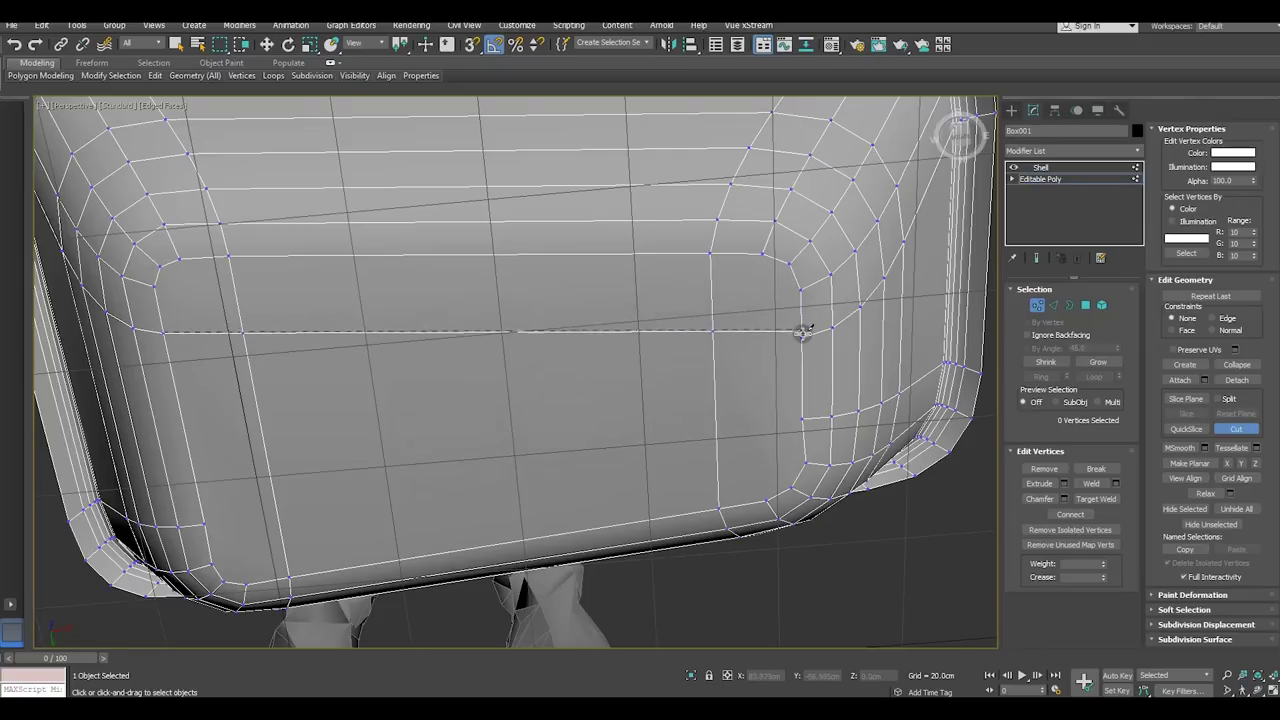
pyautogui.click(803, 336)
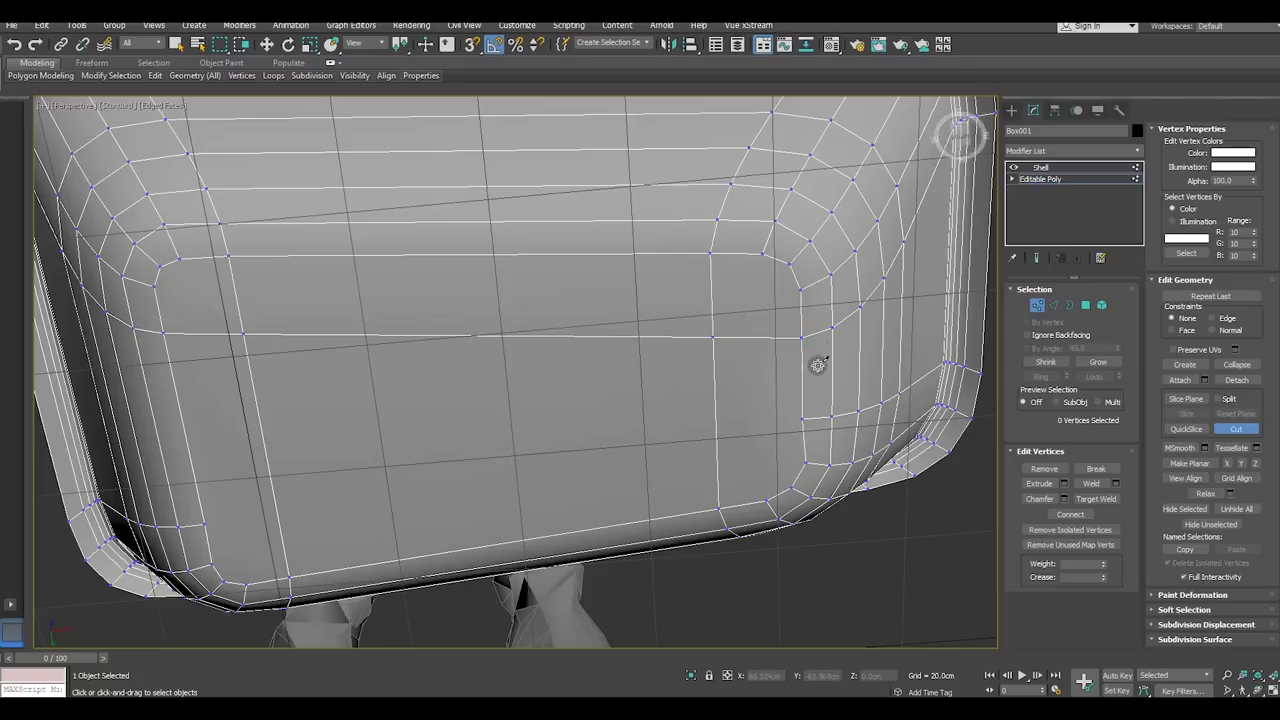
pyautogui.click(803, 416)
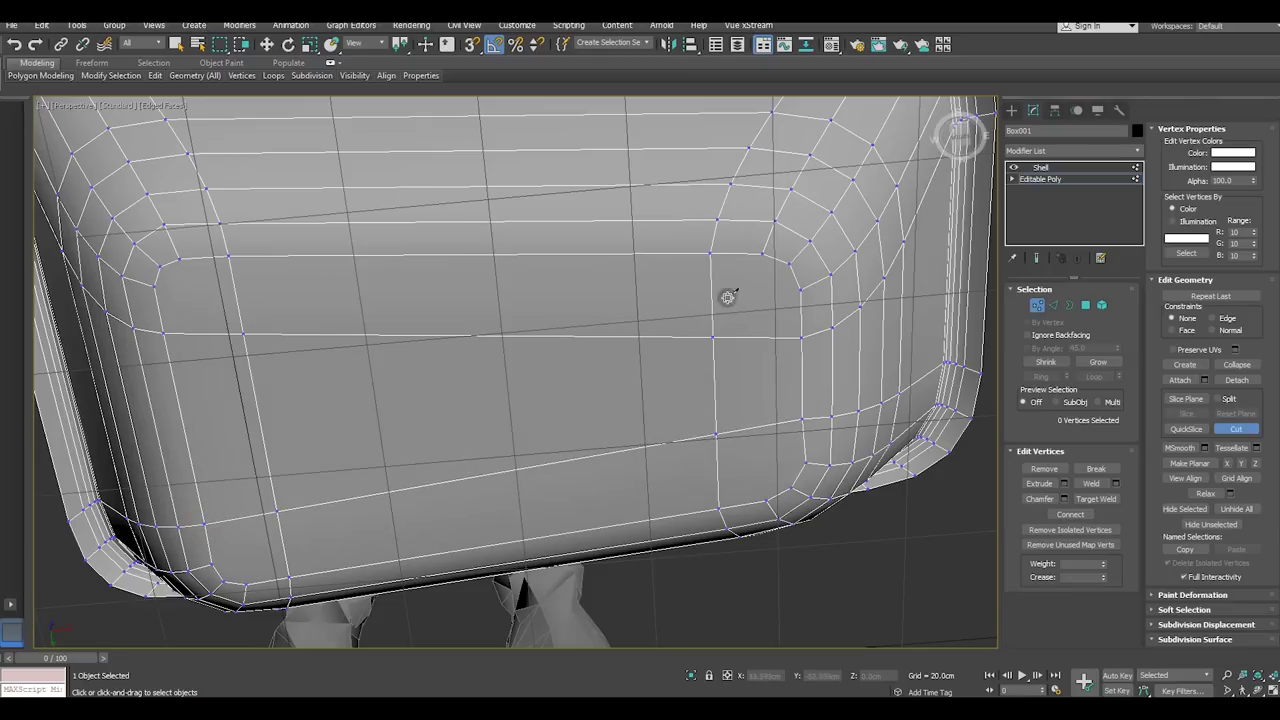
pyautogui.click(763, 252)
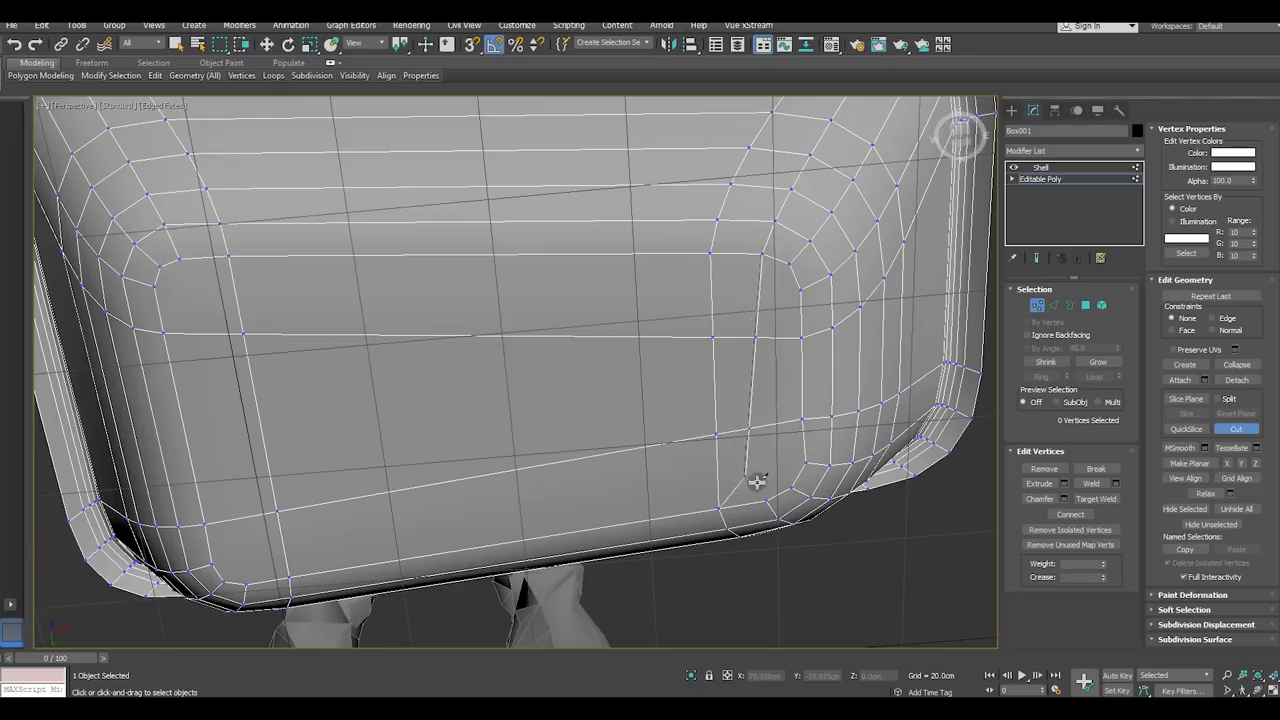
pyautogui.click(178, 257)
pyautogui.click(248, 583)
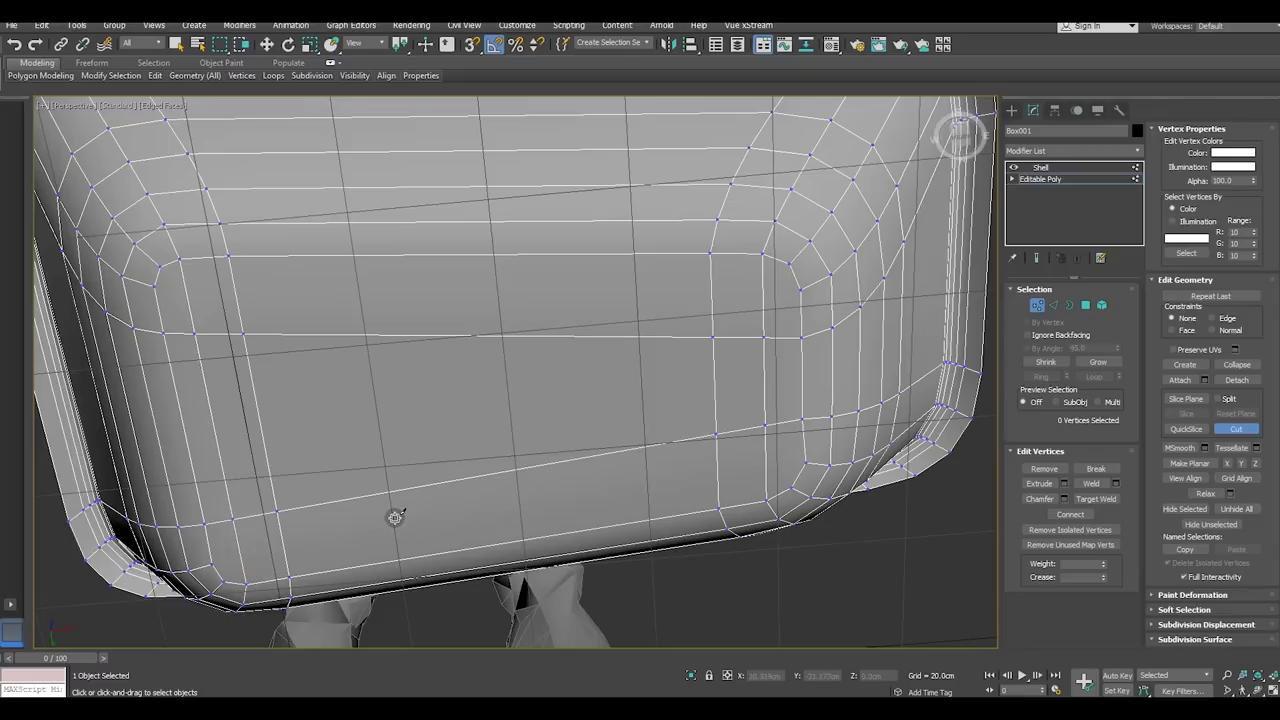
pyautogui.press('w')
# Target Weld a stray corner vertex onto its neighbour
pyautogui.moveTo(428, 463)
pyautogui.keyDown('alt'); pyautogui.mouseDown(button='middle')
pyautogui.moveTo(439, 385)
pyautogui.moveTo(591, 389)
pyautogui.moveTo(474, 400)
pyautogui.mouseUp(button='middle'); pyautogui.keyUp('alt')
pyautogui.scroll(3, 597, 284)
pyautogui.rightClick(597, 285)
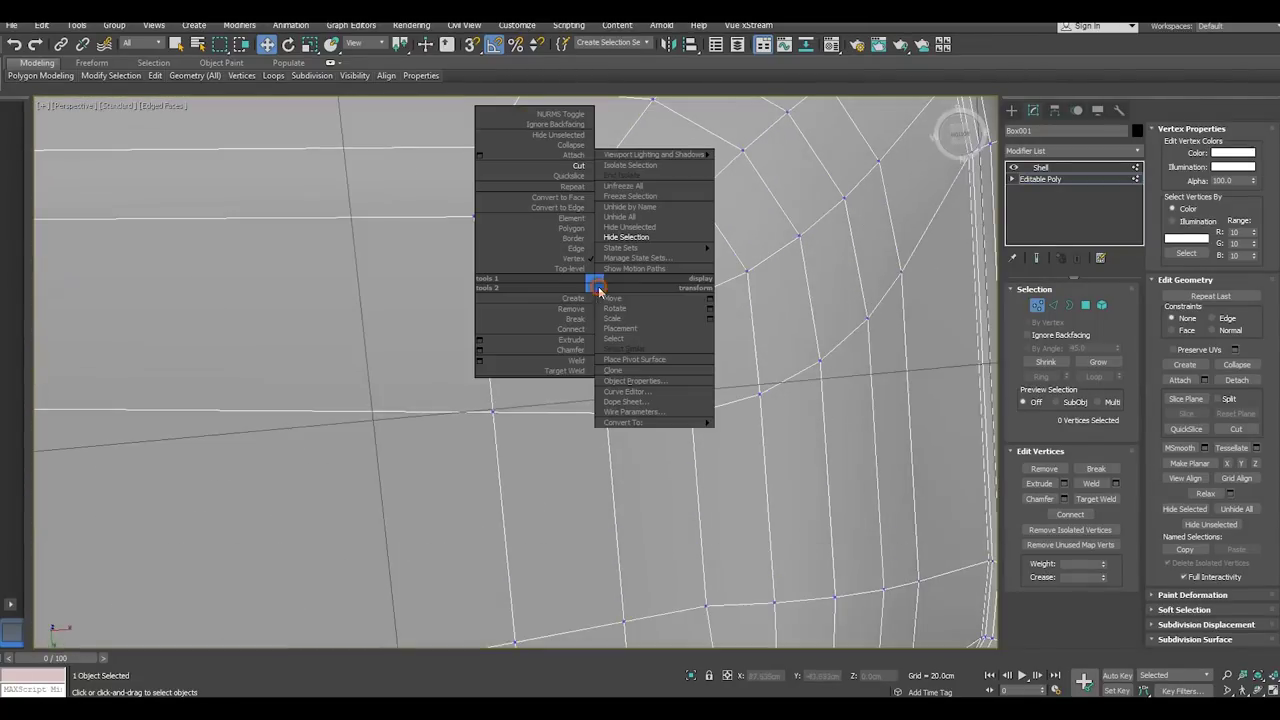
pyautogui.click(556, 371)
pyautogui.click(680, 299)
pyautogui.click(653, 245)
# Target Weld a second stray corner vertex onto the vertex just above it
pyautogui.scroll(-3, 614, 240)
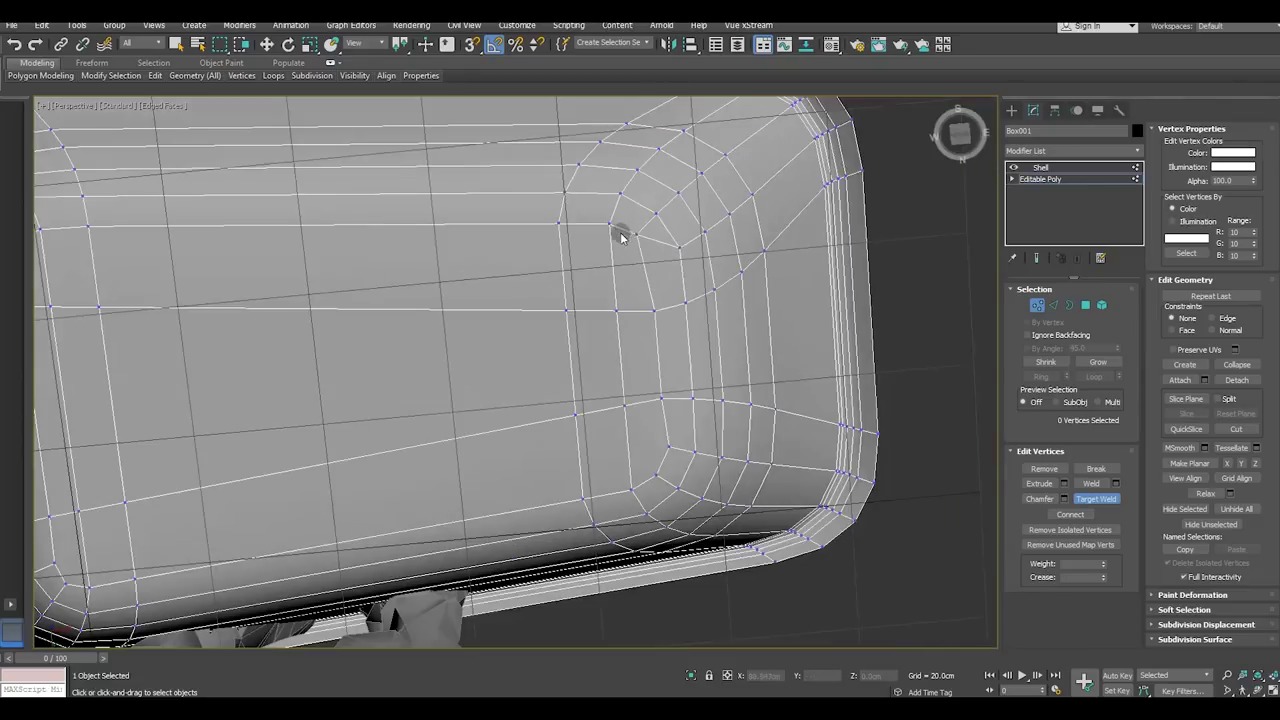
pyautogui.scroll(2, 663, 481)
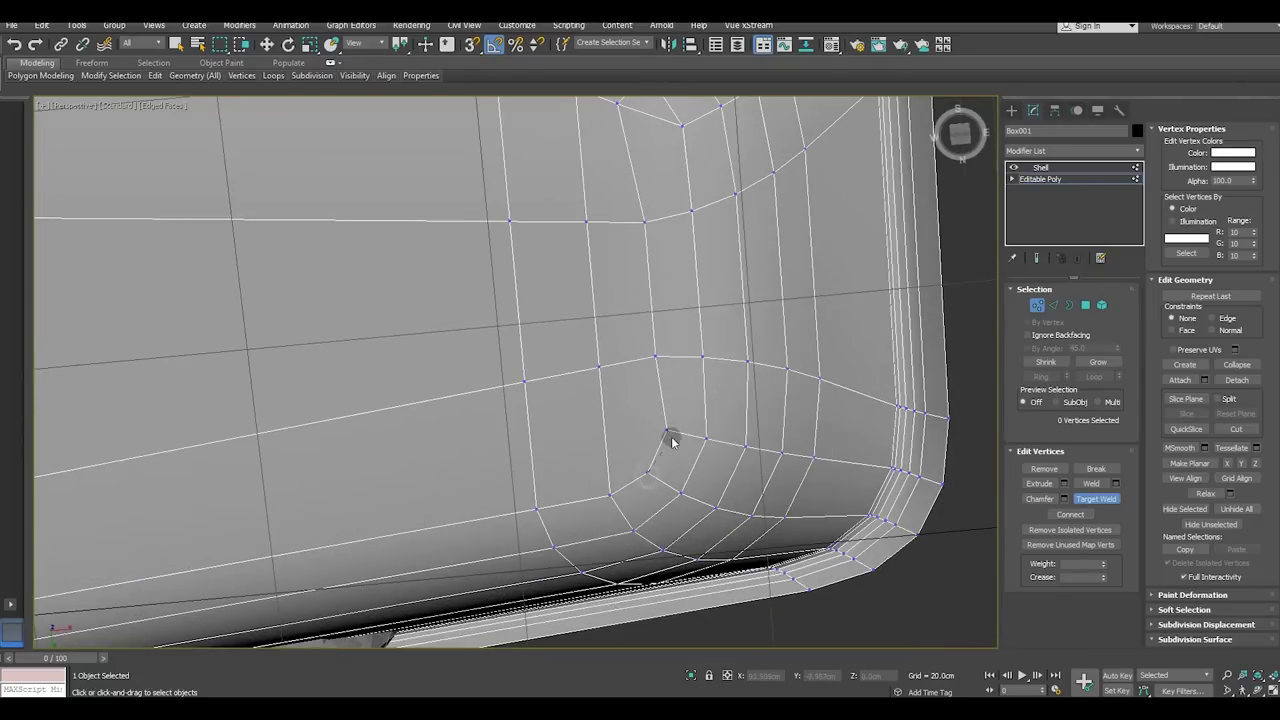
pyautogui.scroll(-1, 733, 420)
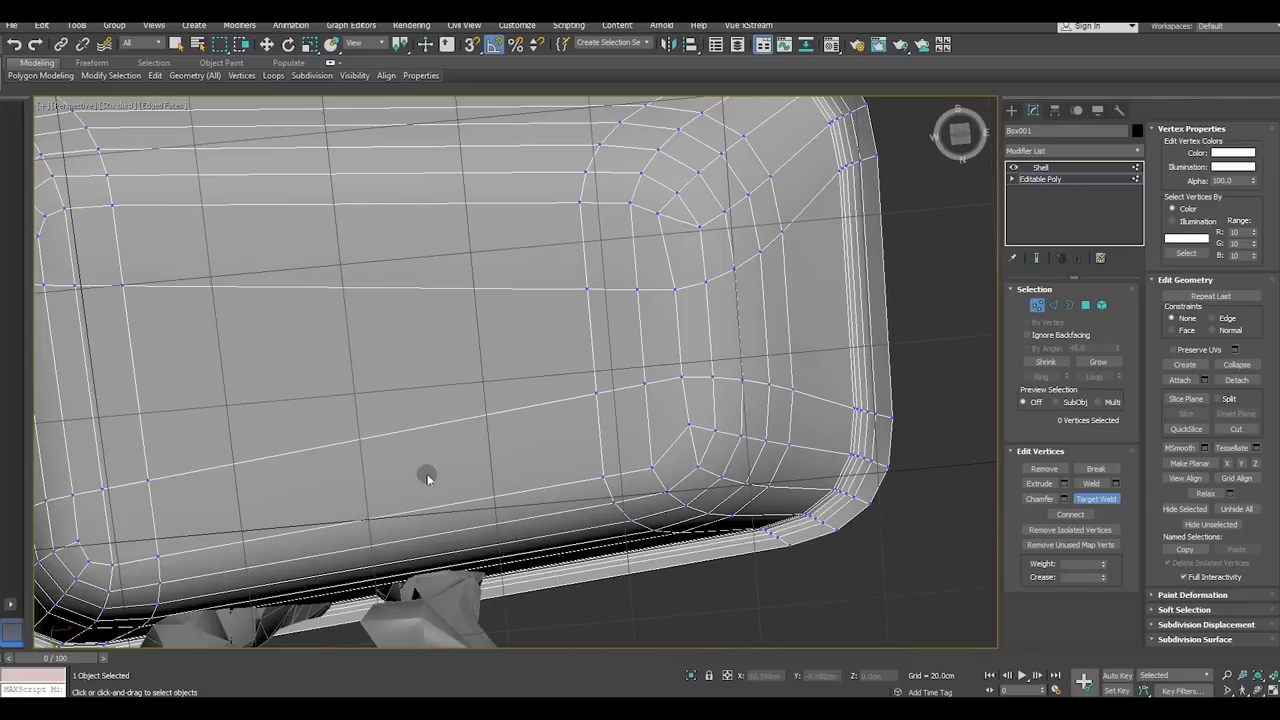
pyautogui.keyDown('alt'); pyautogui.moveTo(423, 474); pyautogui.dragTo(606, 466, button='middle'); pyautogui.keyUp('alt')
pyautogui.click(213, 232)
pyautogui.click(219, 210)
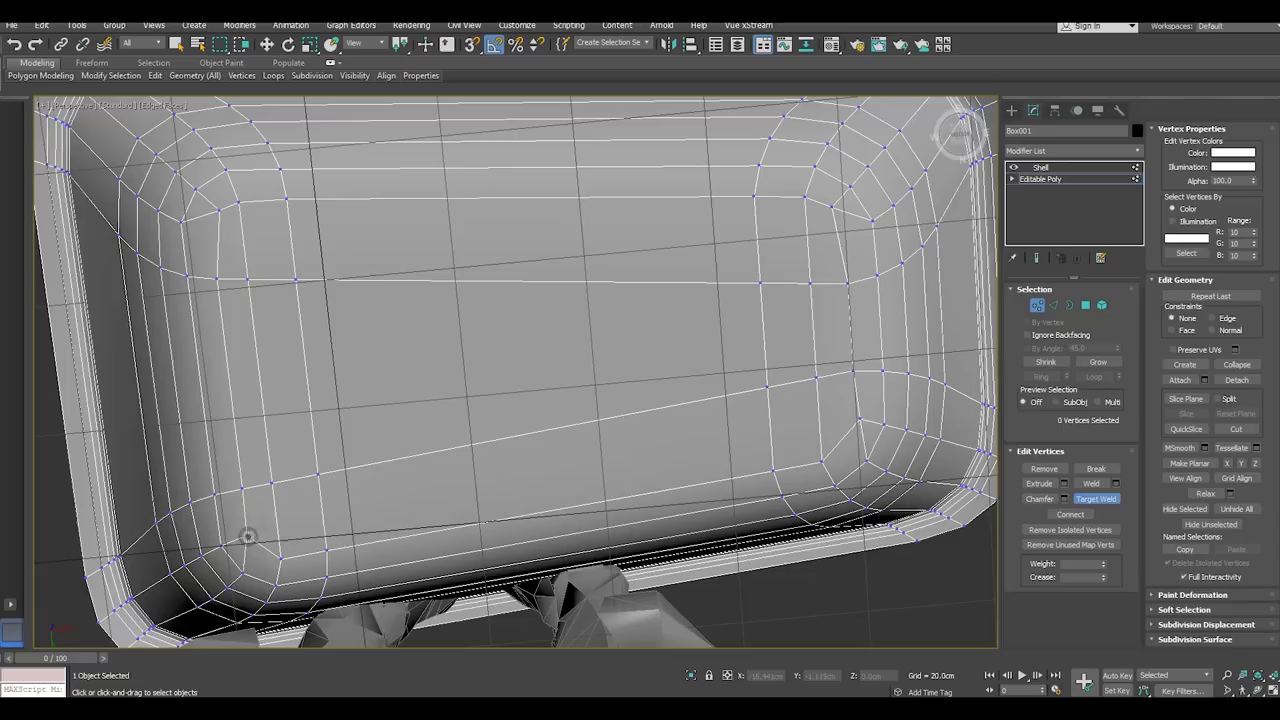
# Switch to Move and select a vertex along the tub's lower edge, viewed from below
pyautogui.press('w')
pyautogui.click(317, 474)
pyautogui.moveTo(450, 428)
pyautogui.keyDown('alt'); pyautogui.mouseDown(button='middle')
pyautogui.moveTo(497, 457)
pyautogui.moveTo(491, 522)
pyautogui.moveTo(656, 561)
pyautogui.mouseUp(button='middle'); pyautogui.keyUp('alt')
pyautogui.scroll(-5, 491, 522)
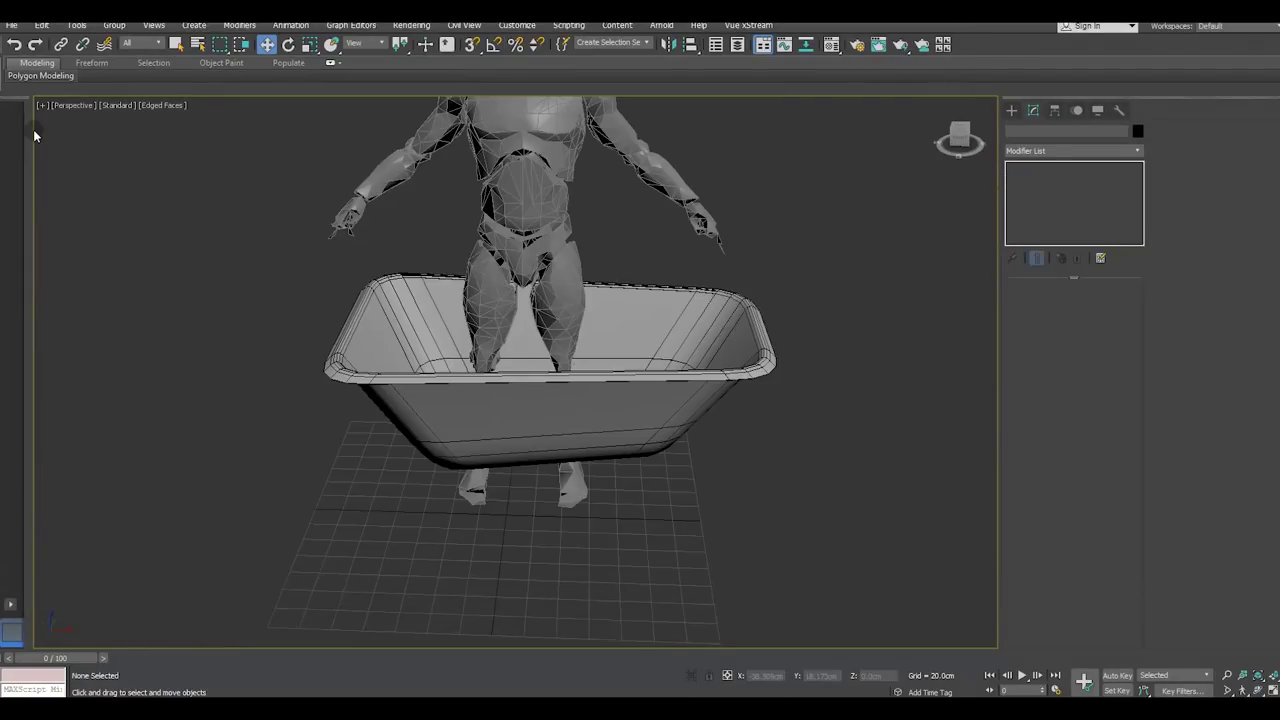
# In the top view, move the tub down, away from the figure
pyautogui.press('t')
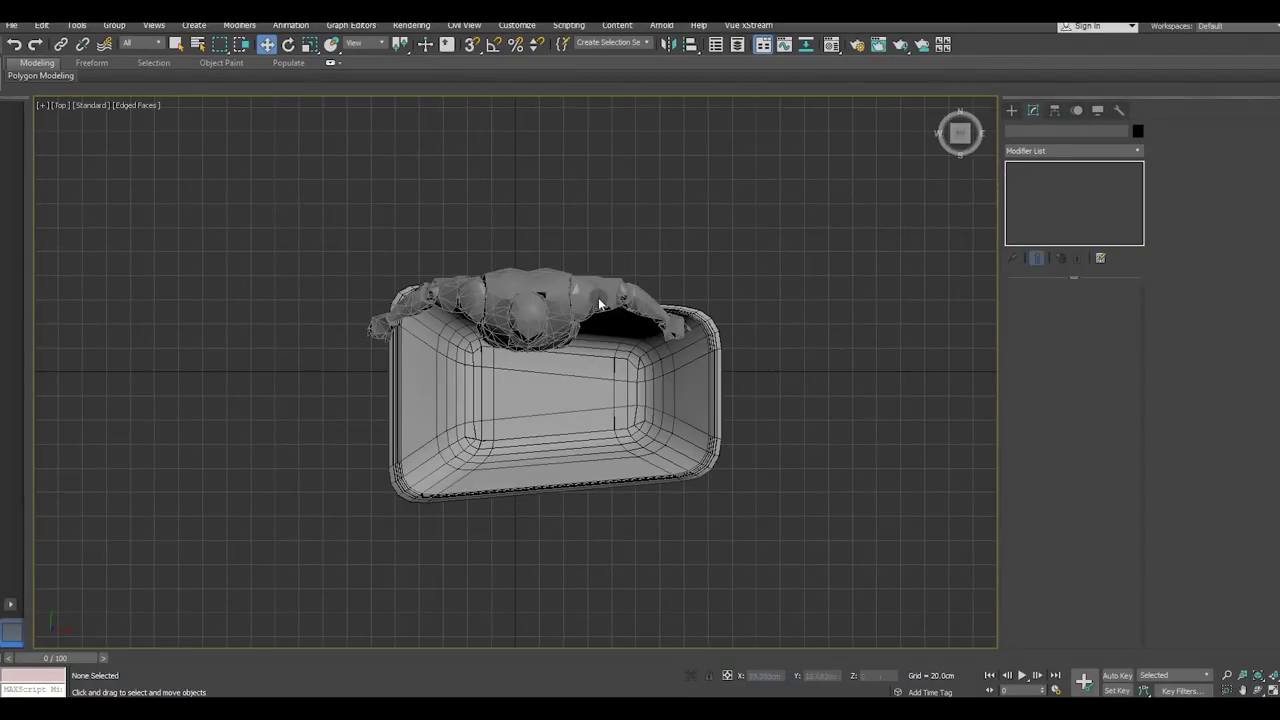
pyautogui.click(542, 363)
pyautogui.moveTo(528, 322); pyautogui.dragTo(538, 412)
pyautogui.moveTo(545, 391)
pyautogui.mouseDown(button='middle')
pyautogui.moveTo(542, 342)
pyautogui.moveTo(513, 305)
pyautogui.mouseUp(button='middle')
pyautogui.click(764, 363)
pyautogui.scroll(3, 588, 380)
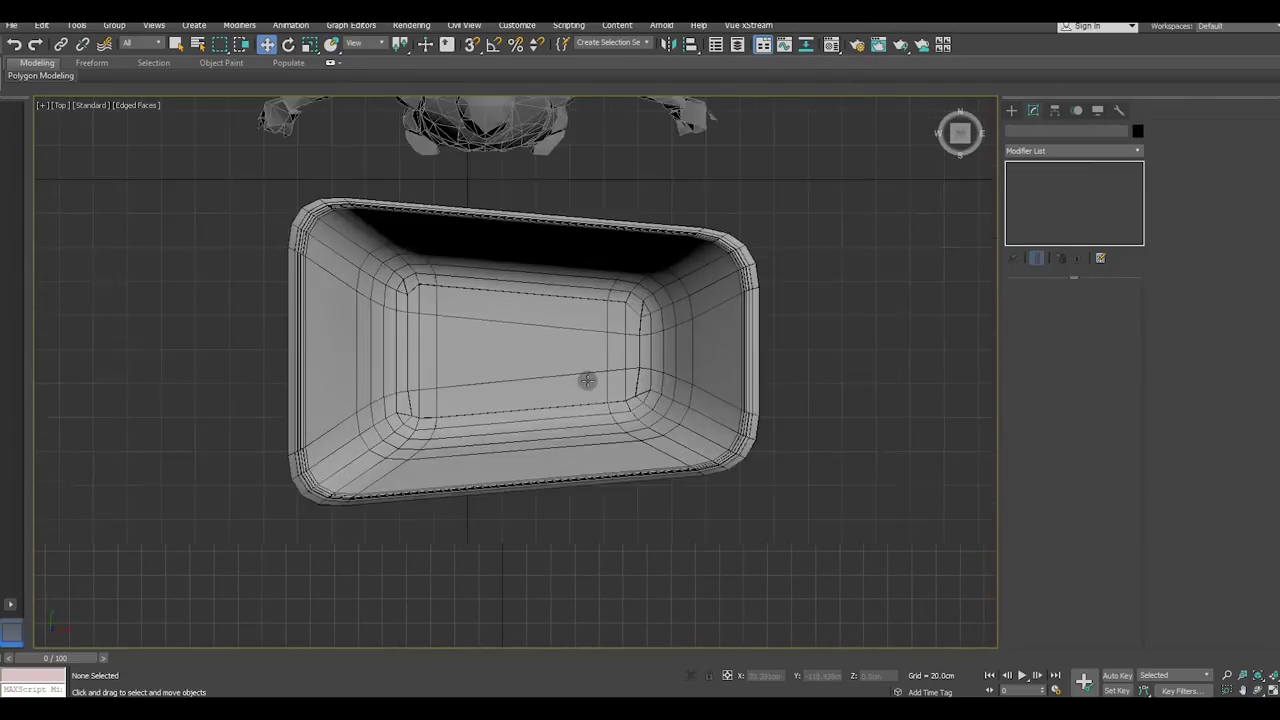
pyautogui.scroll(2, 588, 380)
pyautogui.click(588, 380)
# Add a Symmetry modifier to the tub, mirroring across the Y axis
pyautogui.click(1136, 151)
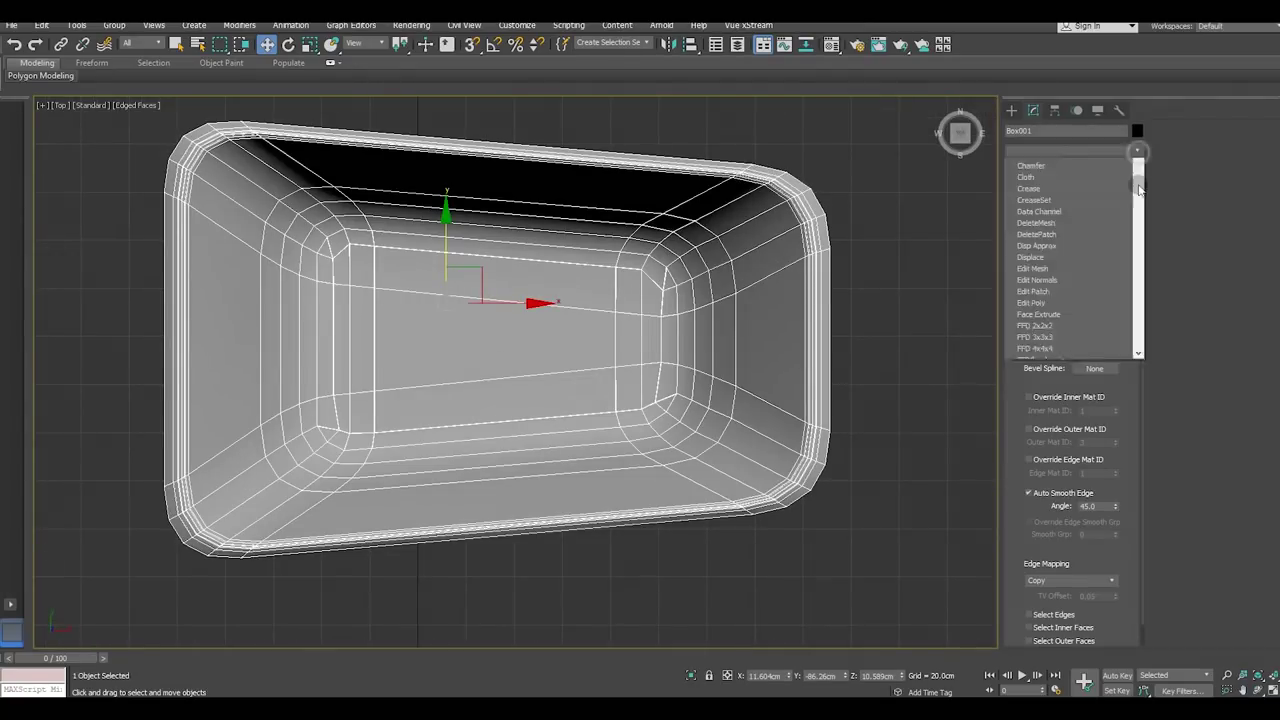
pyautogui.scroll(-3, 1057, 471)
pyautogui.click(1030, 427)
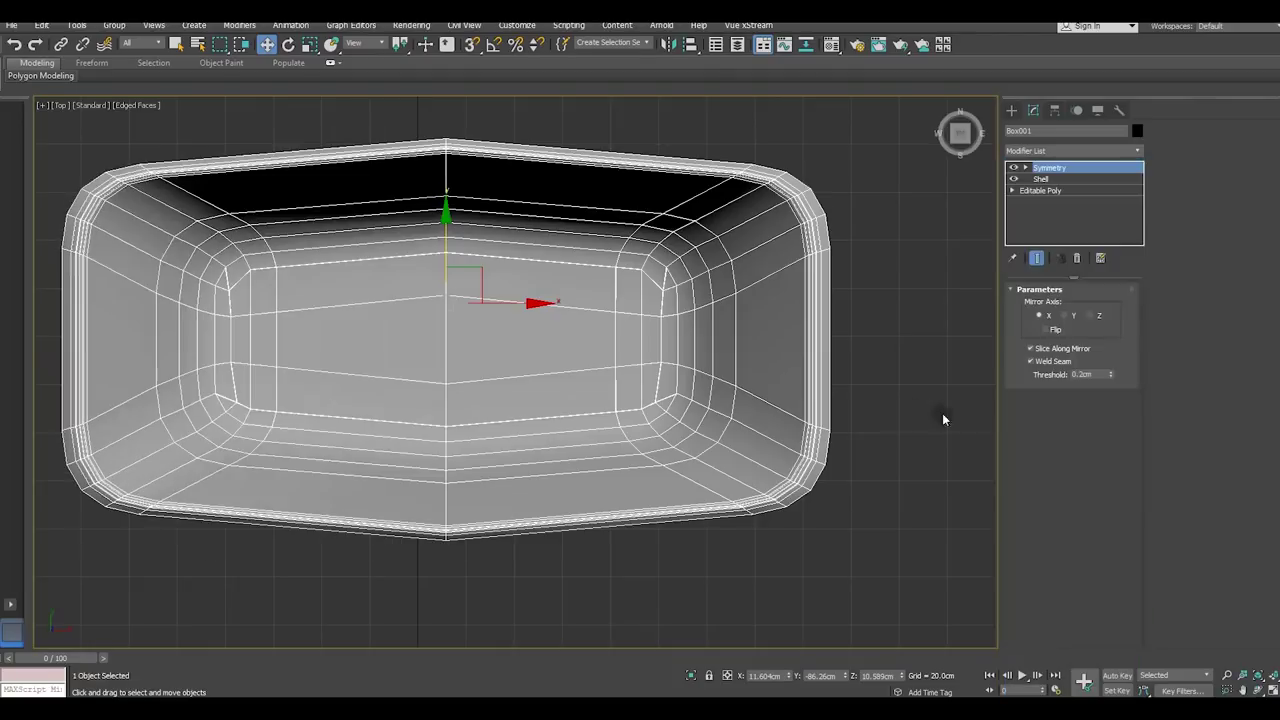
pyautogui.scroll(-3, 706, 386)
pyautogui.click(1073, 317)
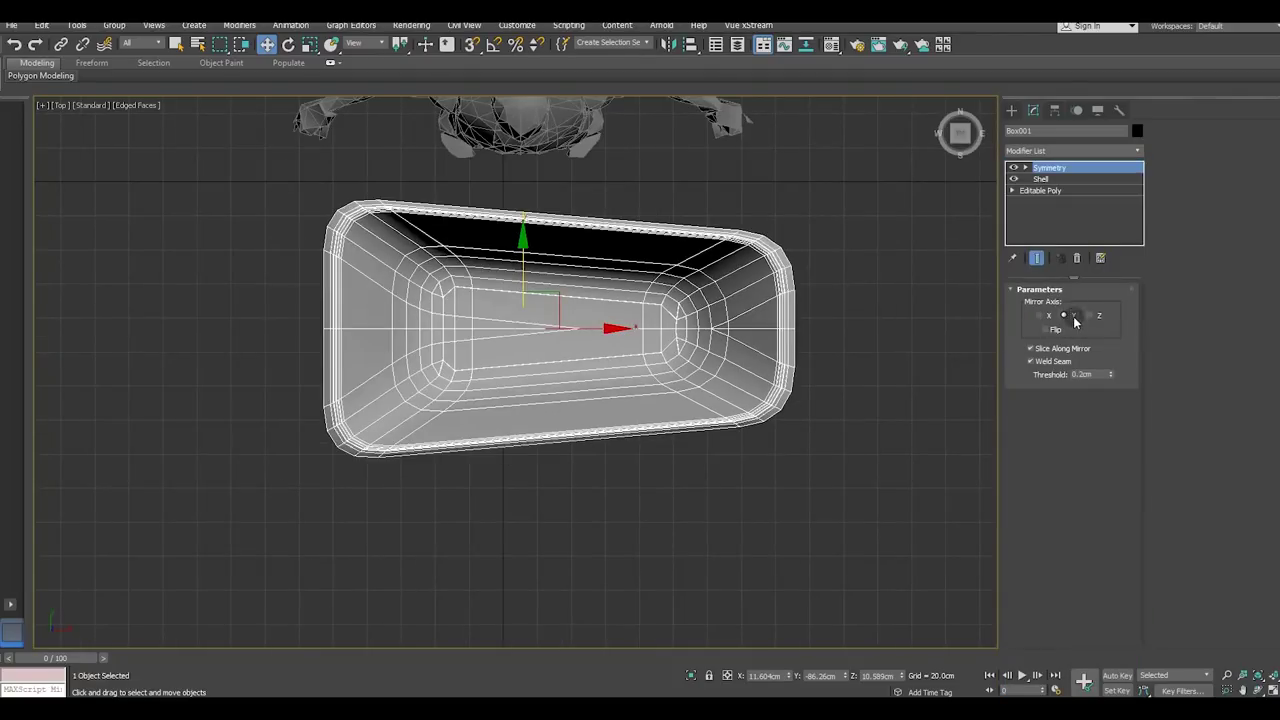
pyautogui.moveTo(658, 340)
pyautogui.keyDown('alt'); pyautogui.mouseDown(button='middle')
pyautogui.moveTo(661, 226)
pyautogui.moveTo(700, 200)
pyautogui.moveTo(797, 234)
pyautogui.moveTo(789, 277)
pyautogui.moveTo(764, 294)
pyautogui.mouseUp(button='middle'); pyautogui.keyUp('alt')
pyautogui.press('t')
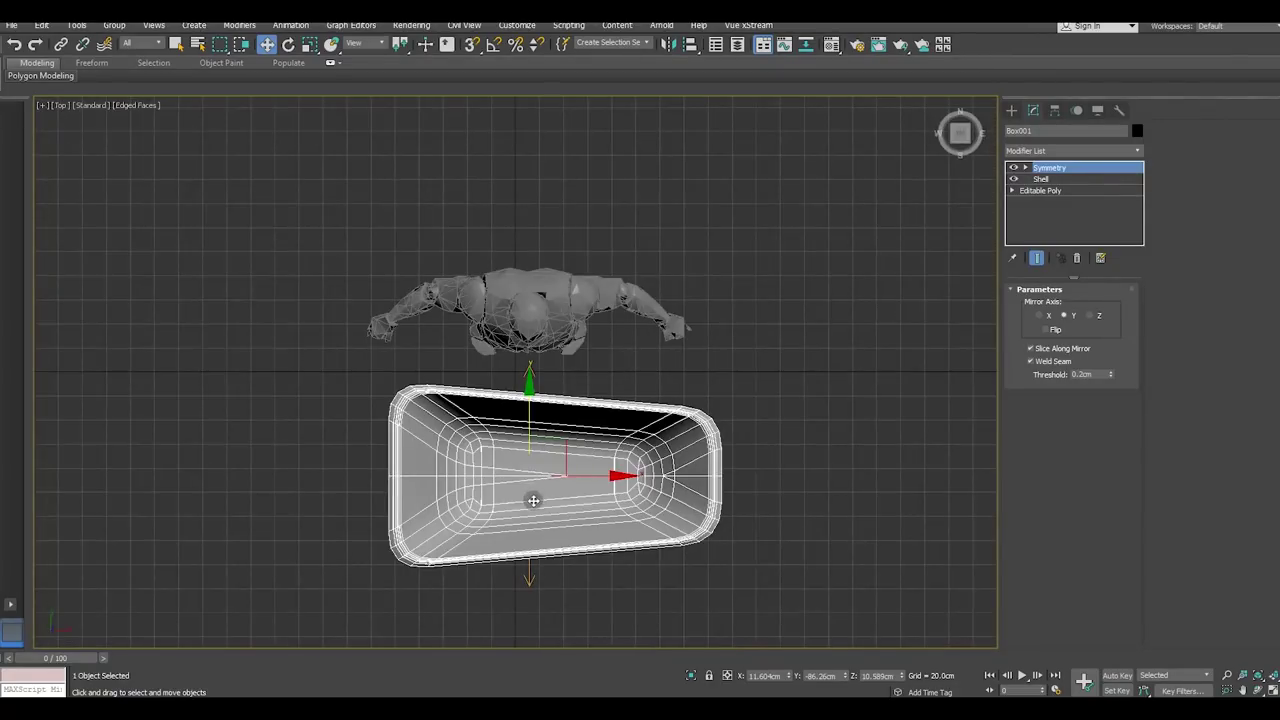
pyautogui.scroll(3, 533, 499)
pyautogui.moveTo(550, 481); pyautogui.dragTo(552, 451, button='middle')
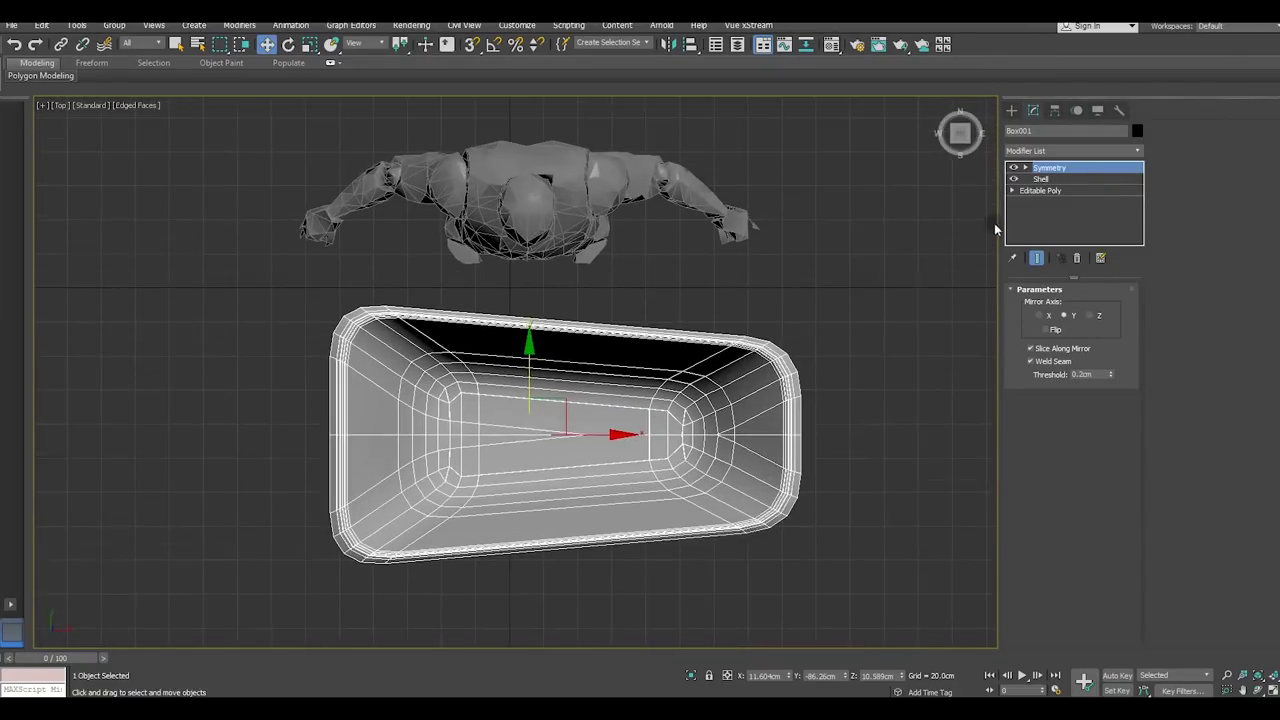
# Test toggling and flipping the symmetry, then delete the Symmetry modifier
pyautogui.click(1012, 168)
pyautogui.click(1012, 168)
pyautogui.click(1046, 331)
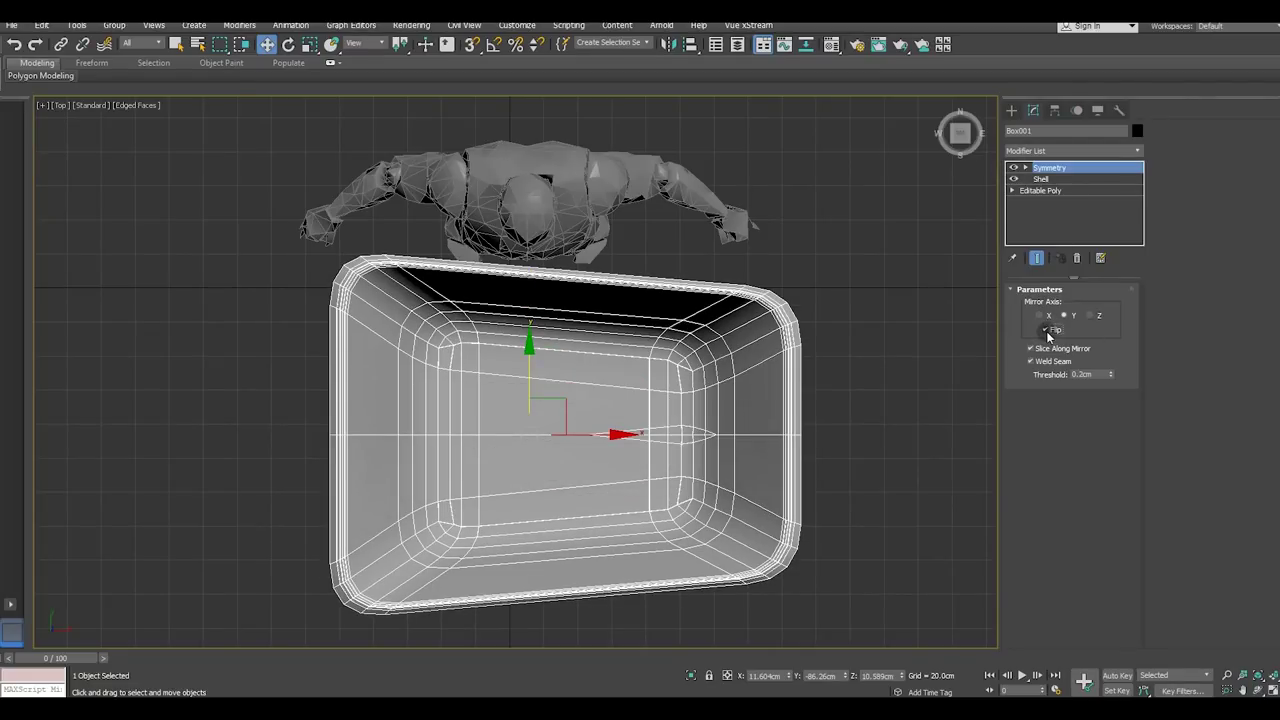
pyautogui.click(1046, 331)
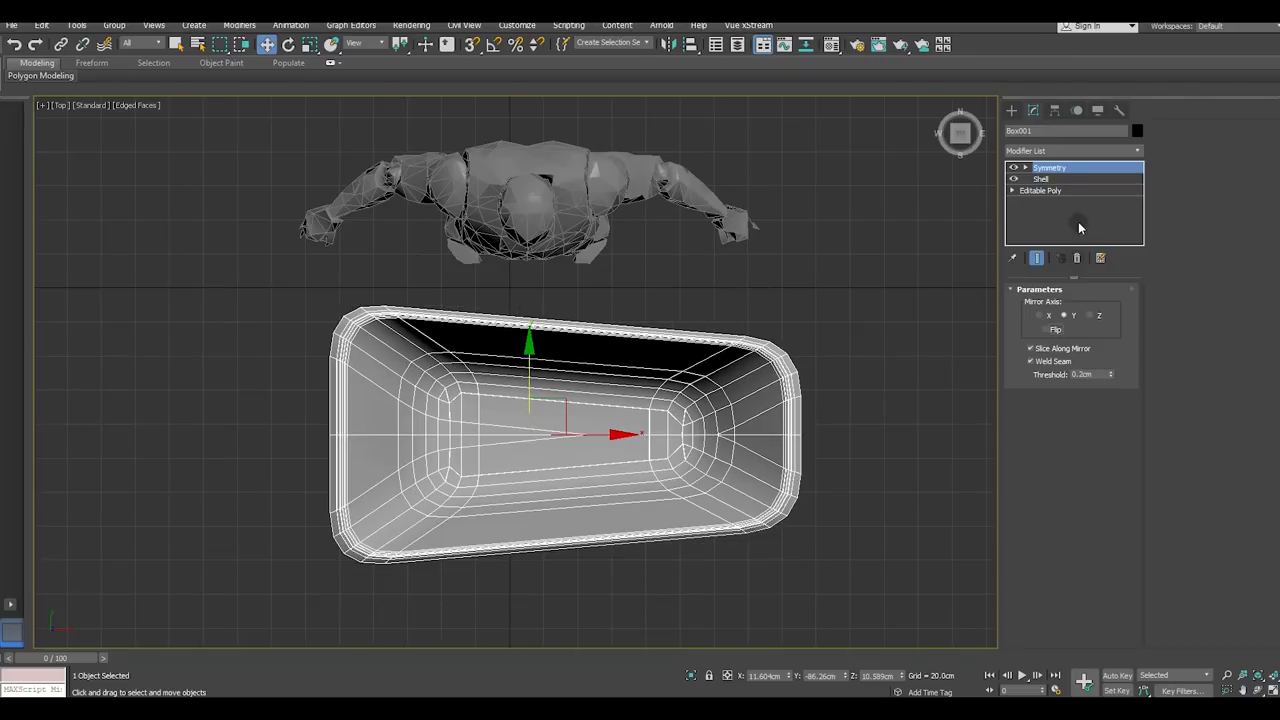
pyautogui.rightClick(1069, 173)
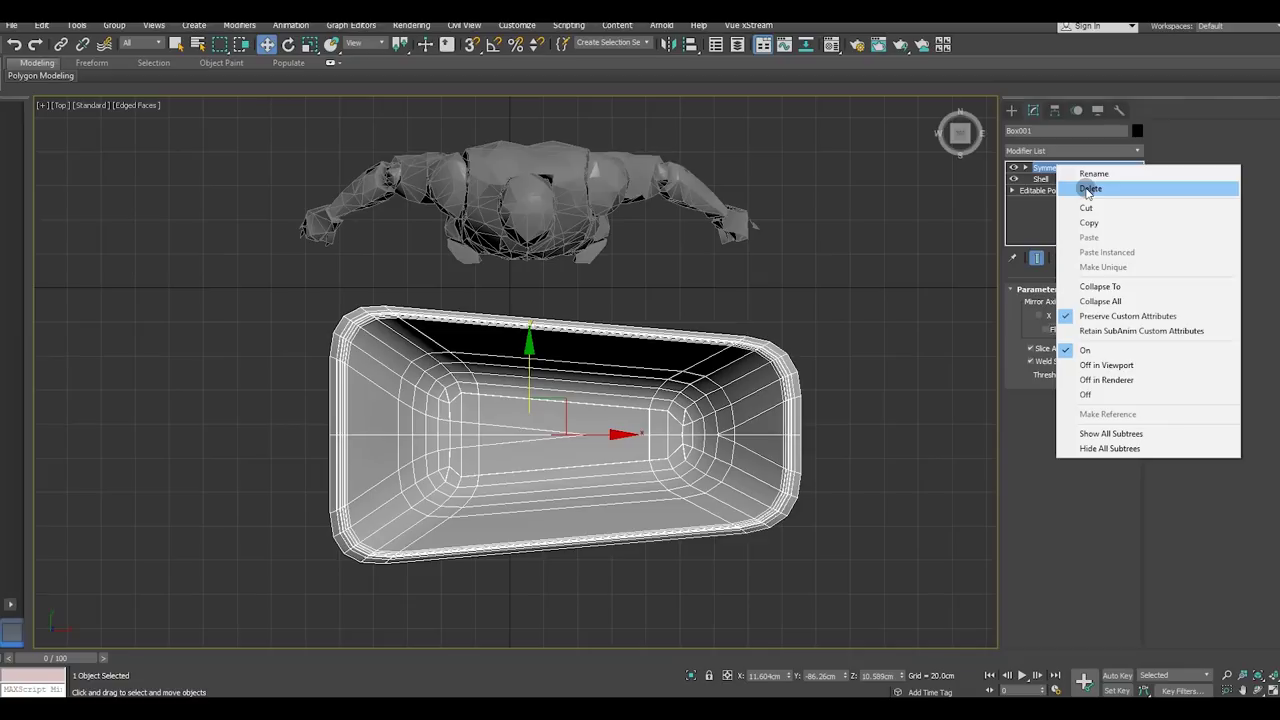
pyautogui.click(1088, 189)
# Start a Line spline from Create > Shapes > Splines, placing its first point right of the tub
pyautogui.moveTo(700, 400); pyautogui.dragTo(574, 277, button='middle')
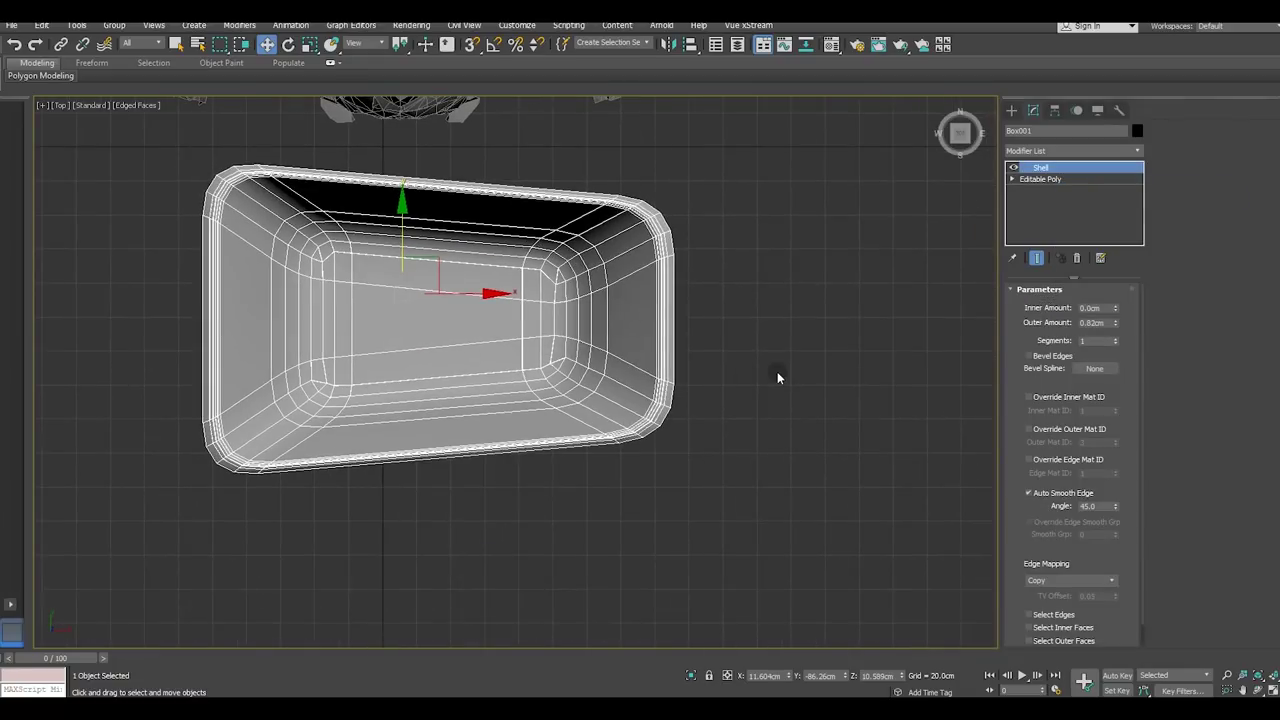
pyautogui.click(897, 200)
pyautogui.click(1011, 110)
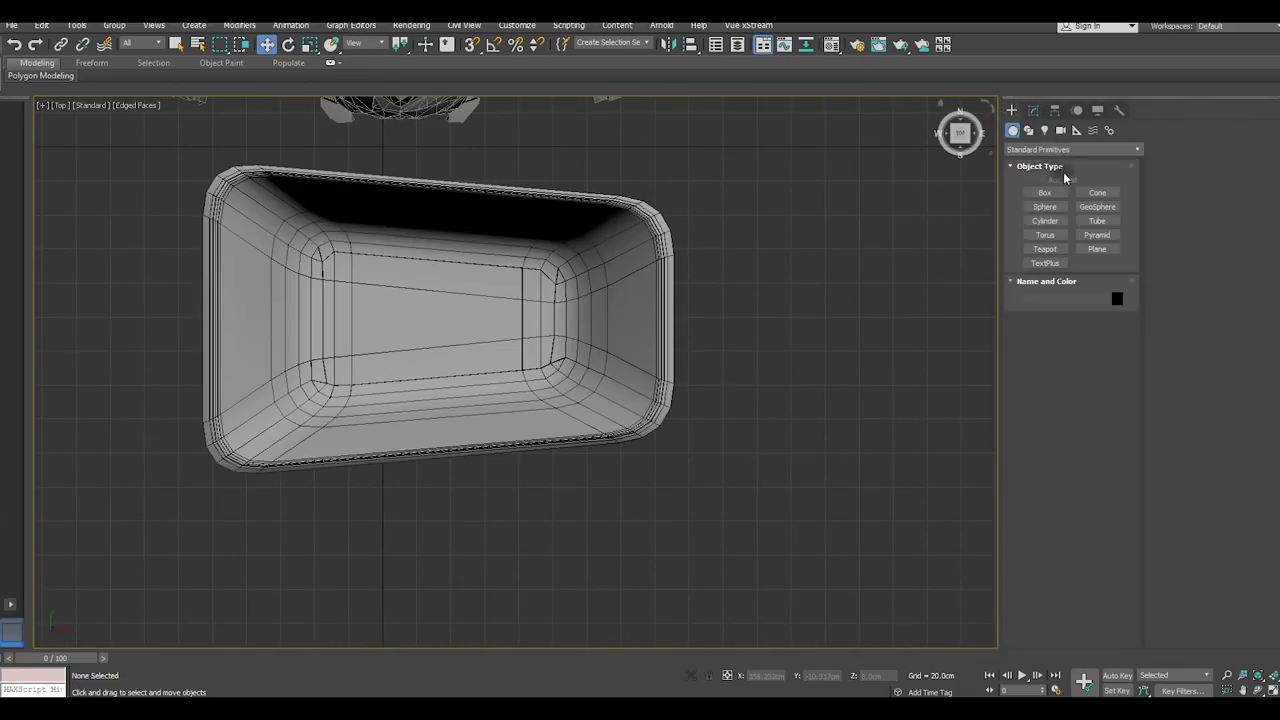
pyautogui.click(1029, 131)
pyautogui.click(1045, 203)
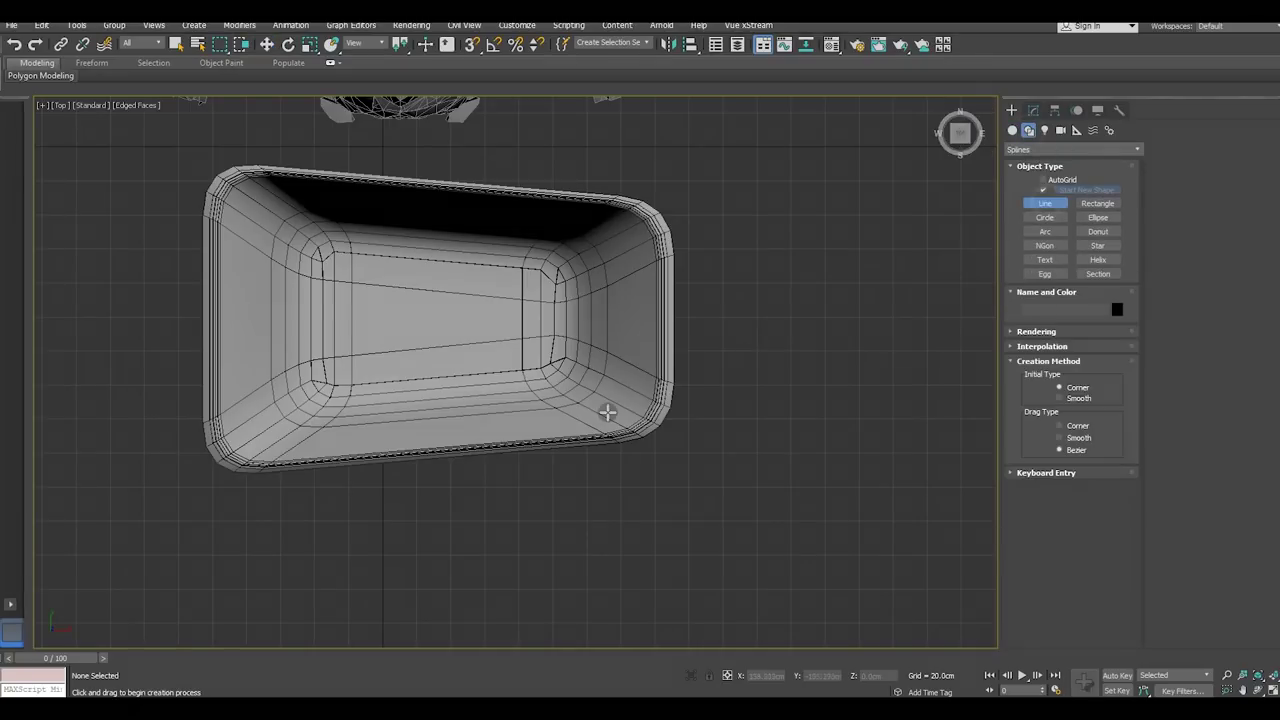
pyautogui.moveTo(608, 414); pyautogui.dragTo(580, 403, button='middle')
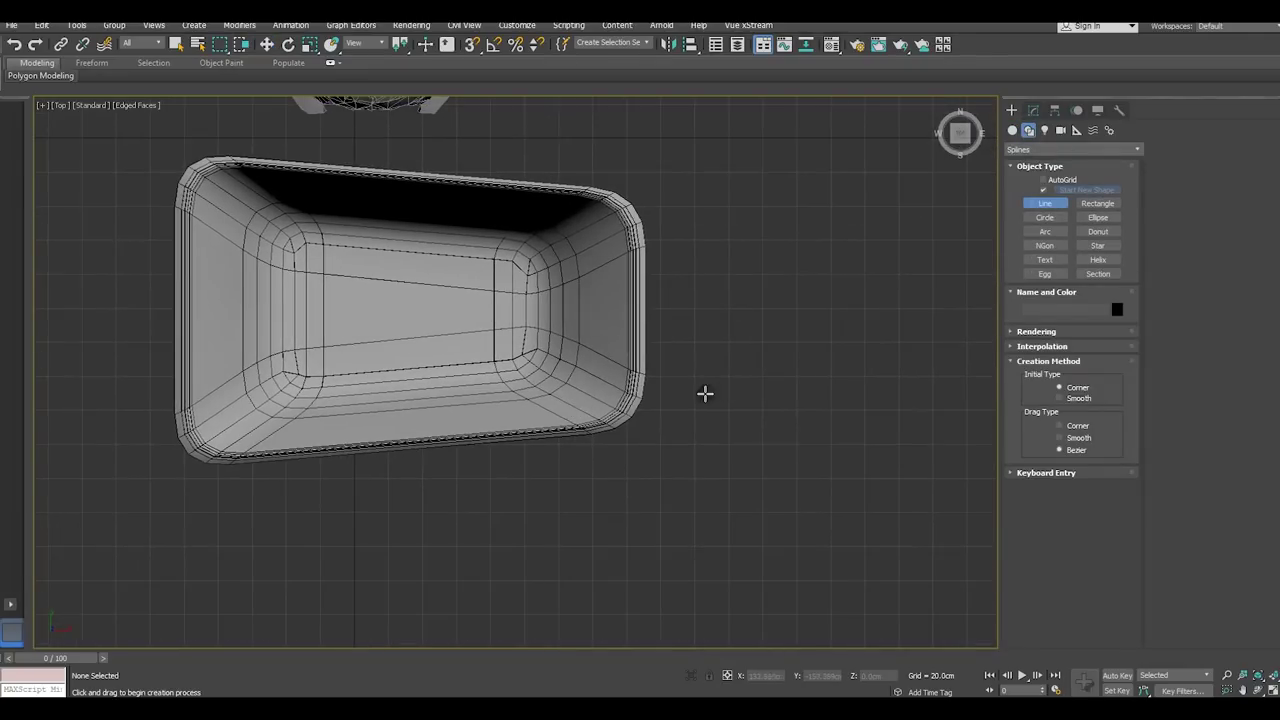
pyautogui.rightClick(767, 352)
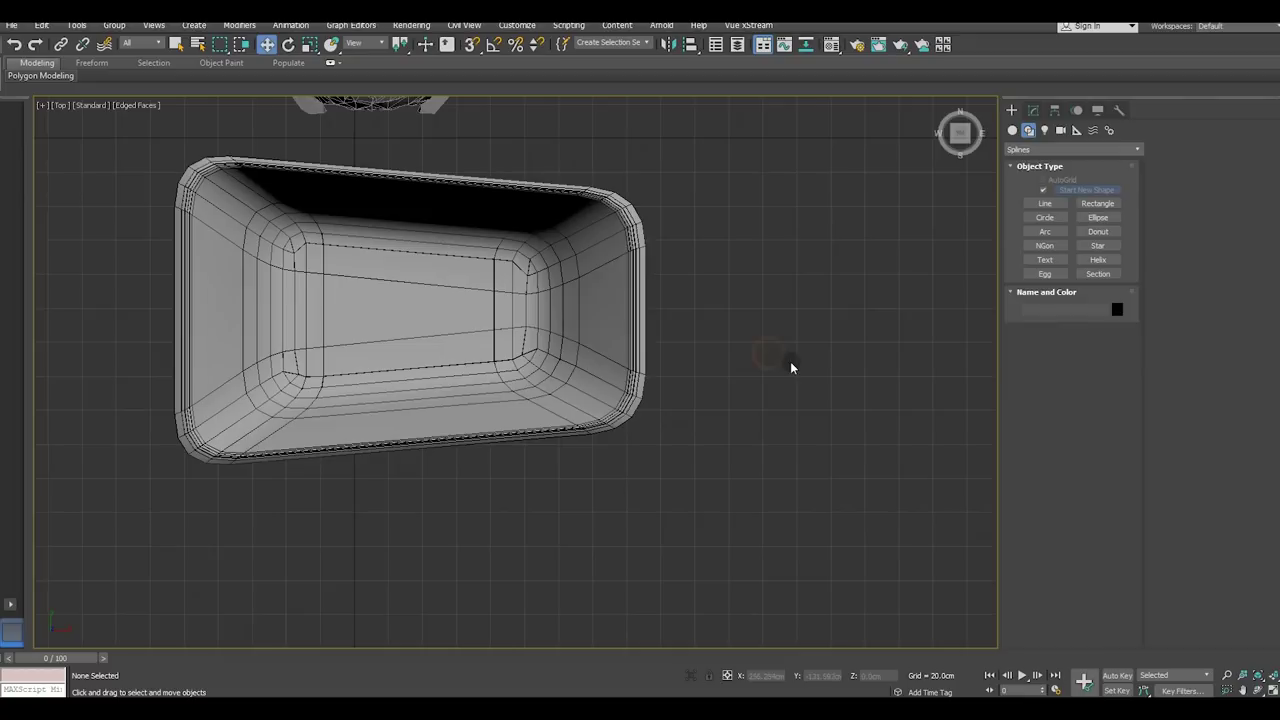
pyautogui.moveTo(673, 293); pyautogui.dragTo(623, 375, button='middle')
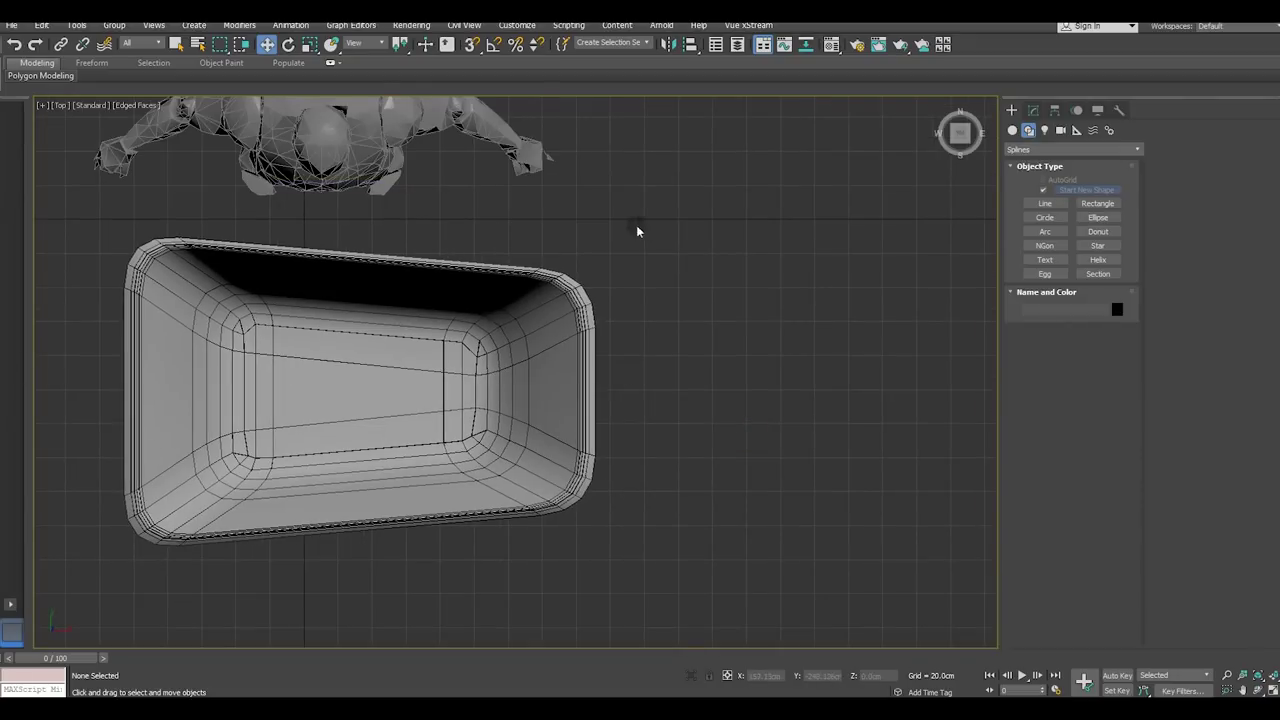
pyautogui.click(1045, 203)
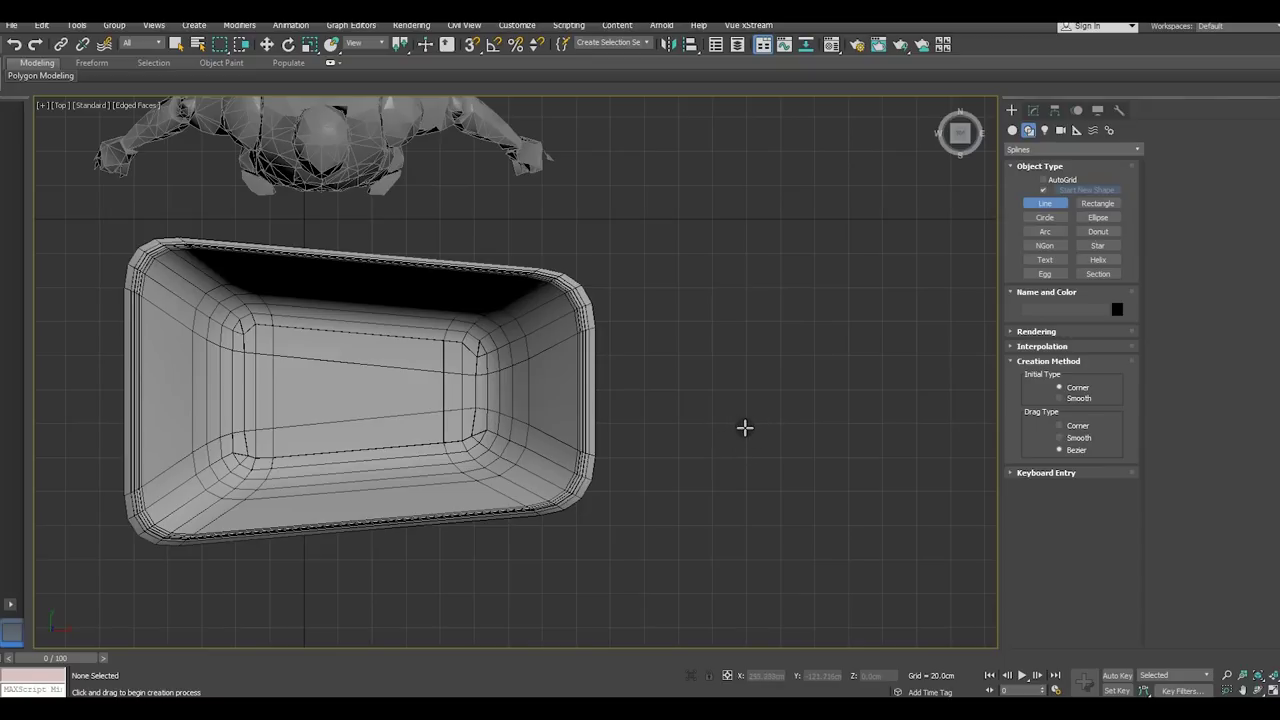
pyautogui.click(744, 424)
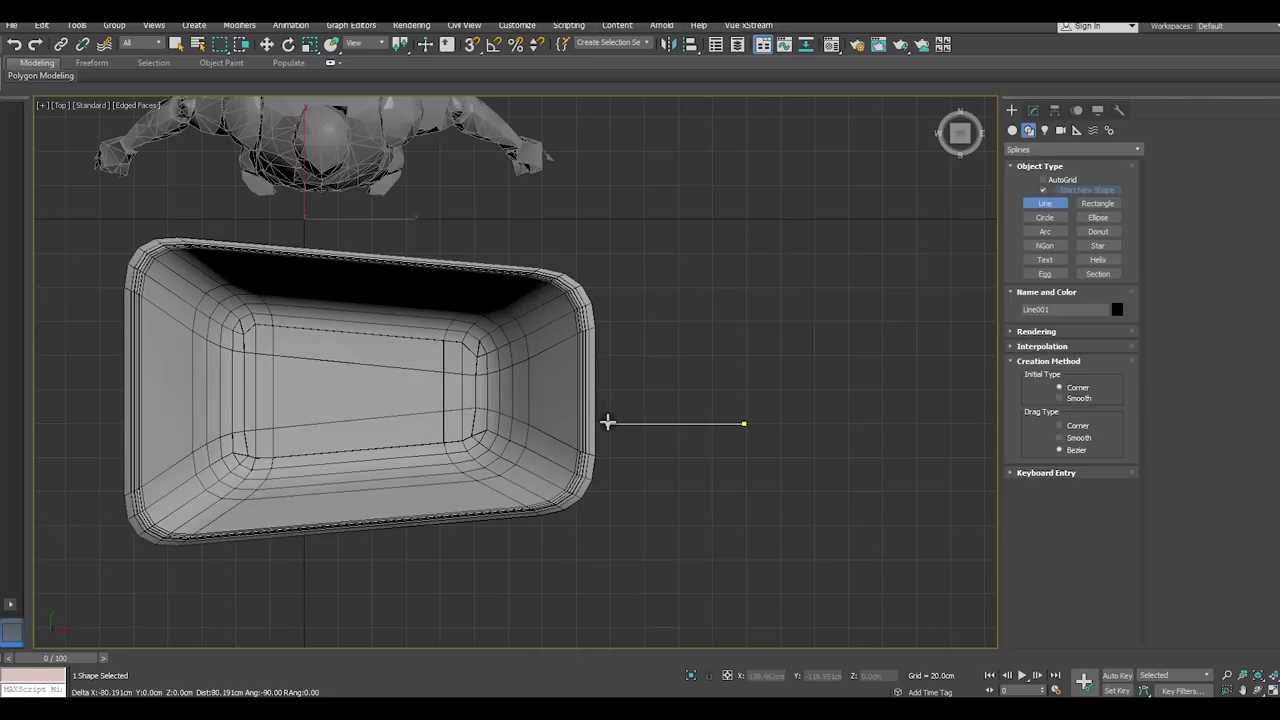
# Complete the L-shaped line: tub's right edge, beyond its left side, then upward
pyautogui.click(608, 423)
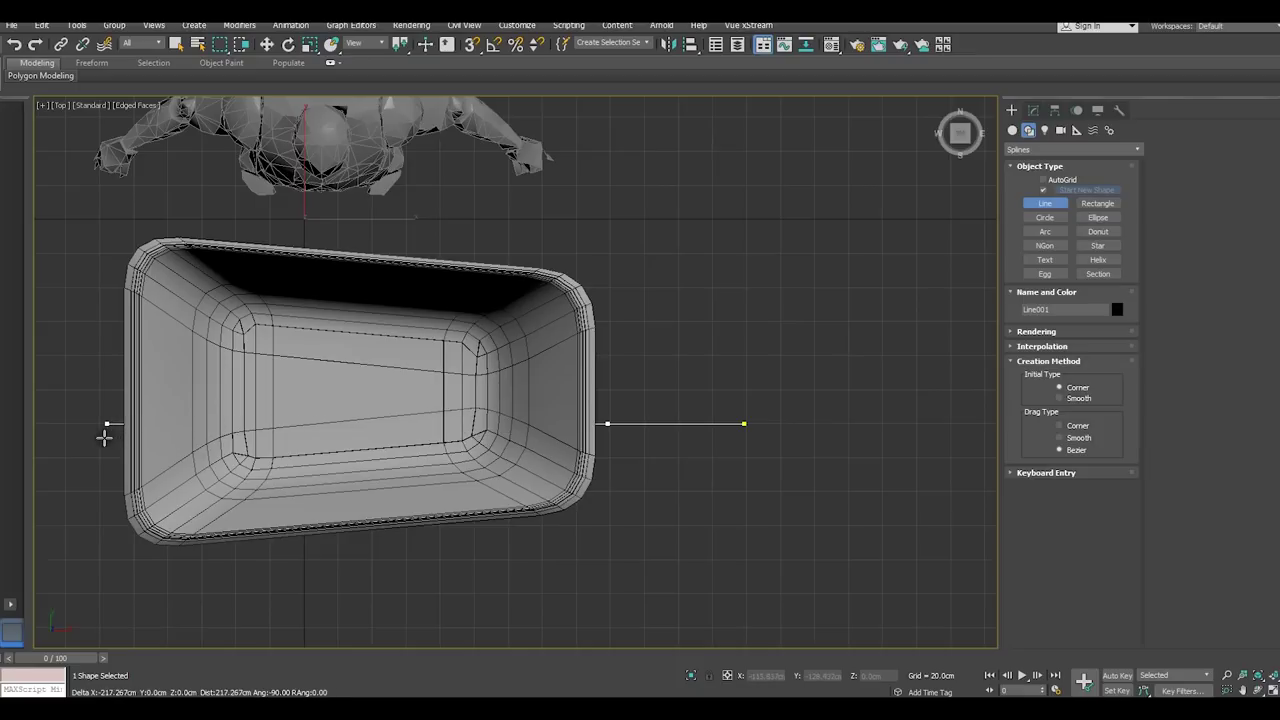
pyautogui.click(103, 436)
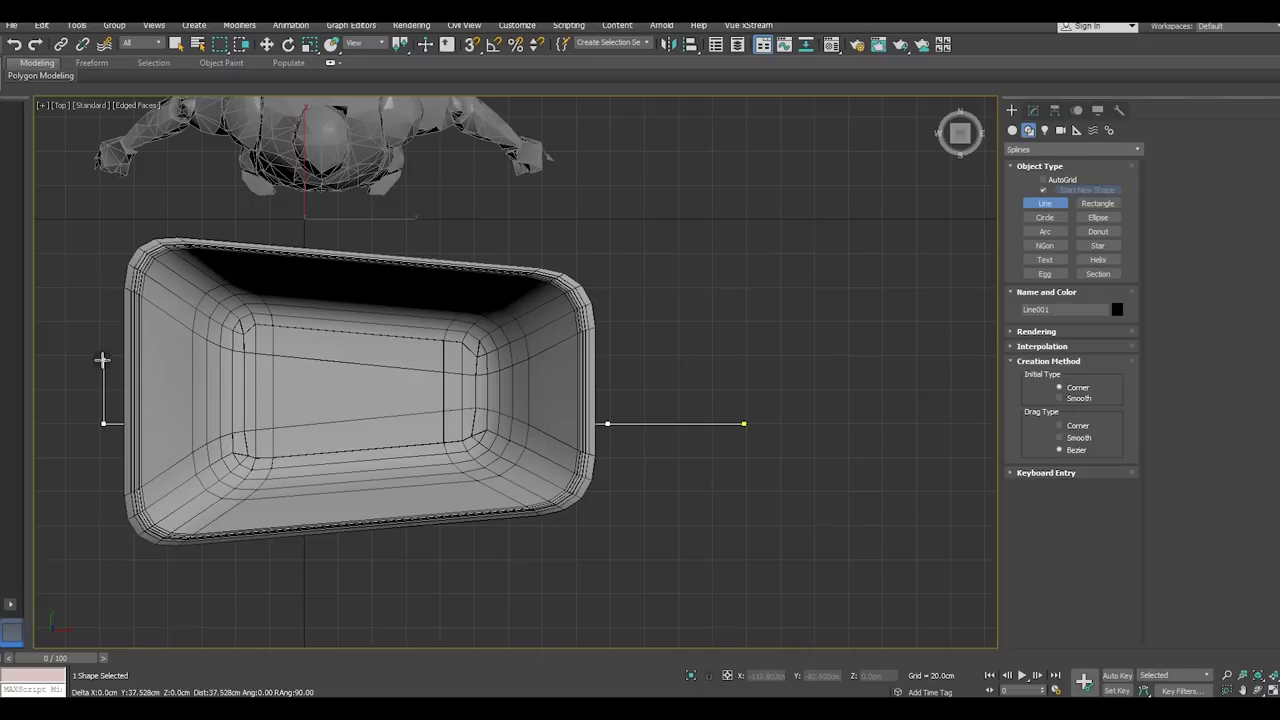
pyautogui.click(101, 357)
pyautogui.rightClick(163, 363)
# Show the viewport in Wireframe and bring up the line's parameters in the Modify panel
pyautogui.press('w')
pyautogui.click(117, 106)
pyautogui.click(172, 212)
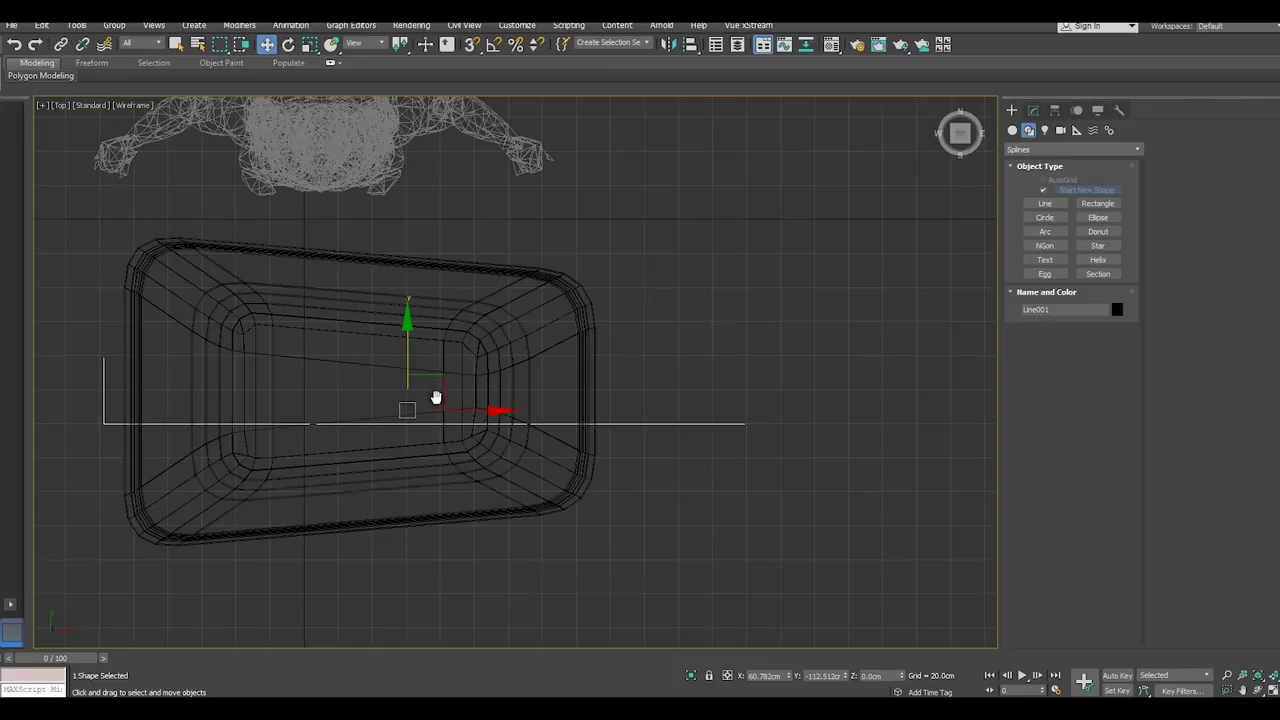
pyautogui.moveTo(436, 397); pyautogui.dragTo(504, 400, button='middle')
pyautogui.click(1033, 110)
# In Vertex mode, move two of the half-frame line's vertices down along Y to bend it
pyautogui.press('1')
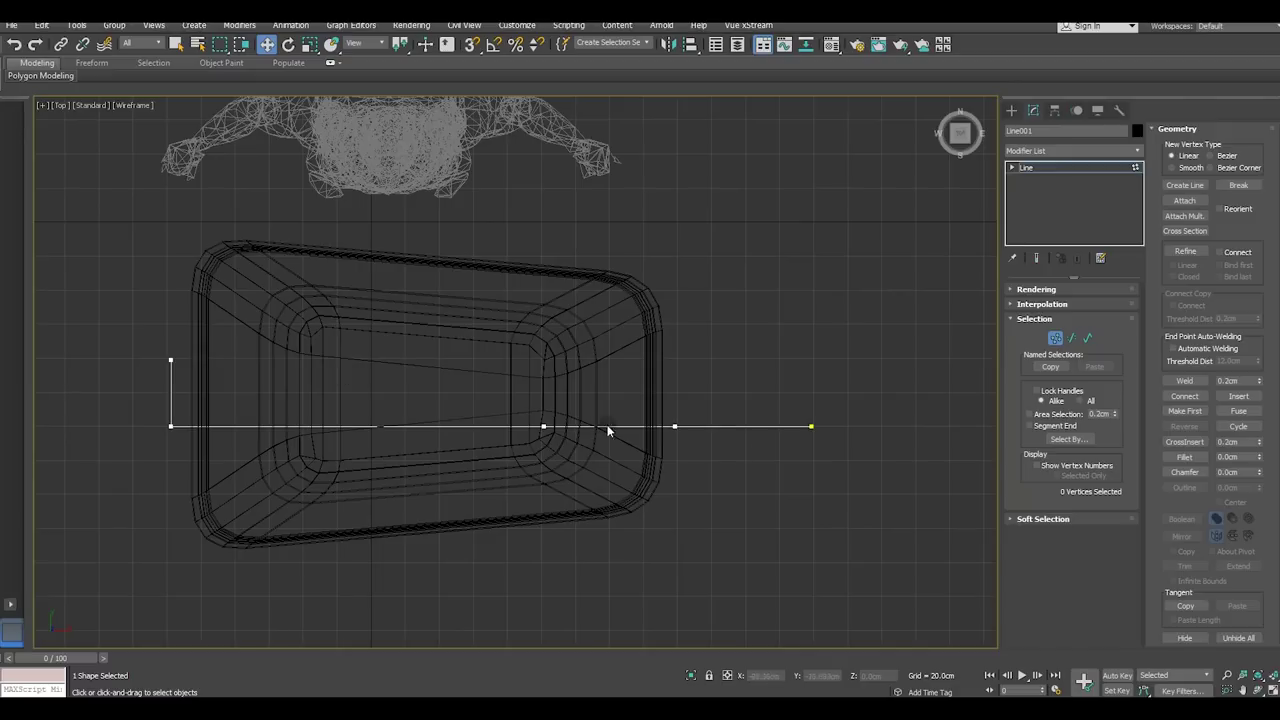
pyautogui.moveTo(607, 424); pyautogui.dragTo(471, 402, button='middle')
pyautogui.moveTo(754, 425); pyautogui.dragTo(682, 450)
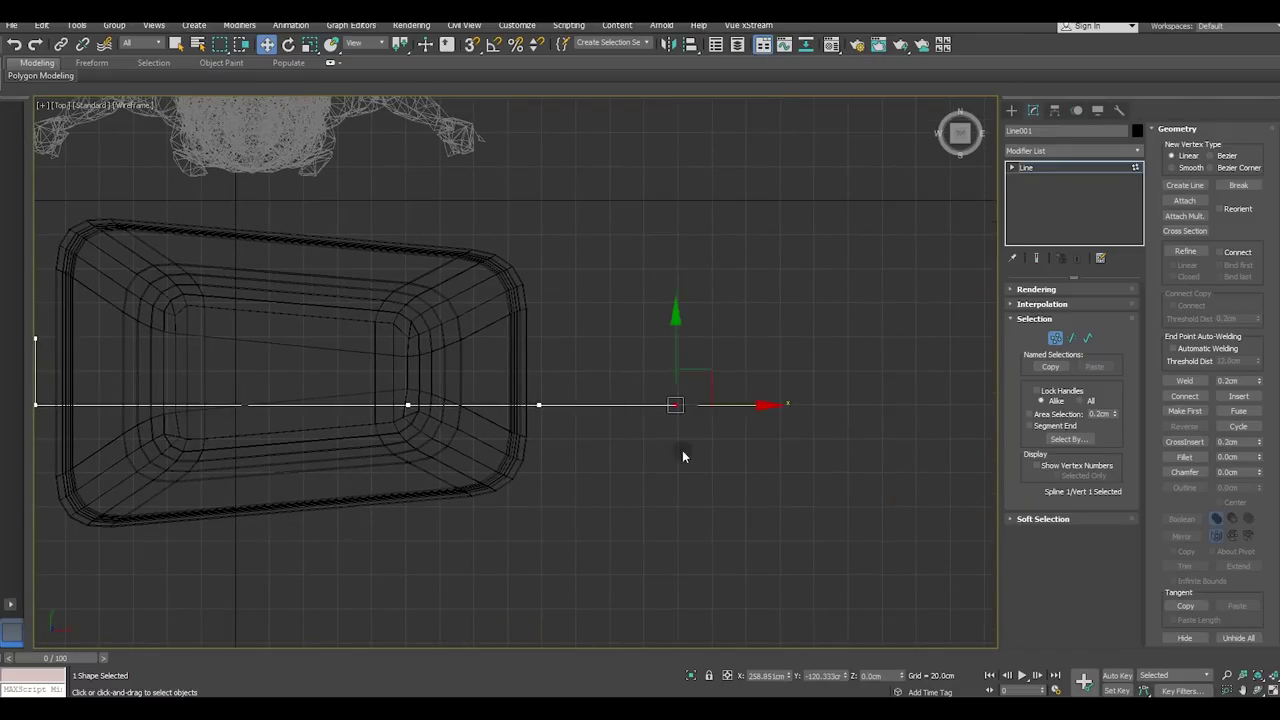
pyautogui.click(473, 351)
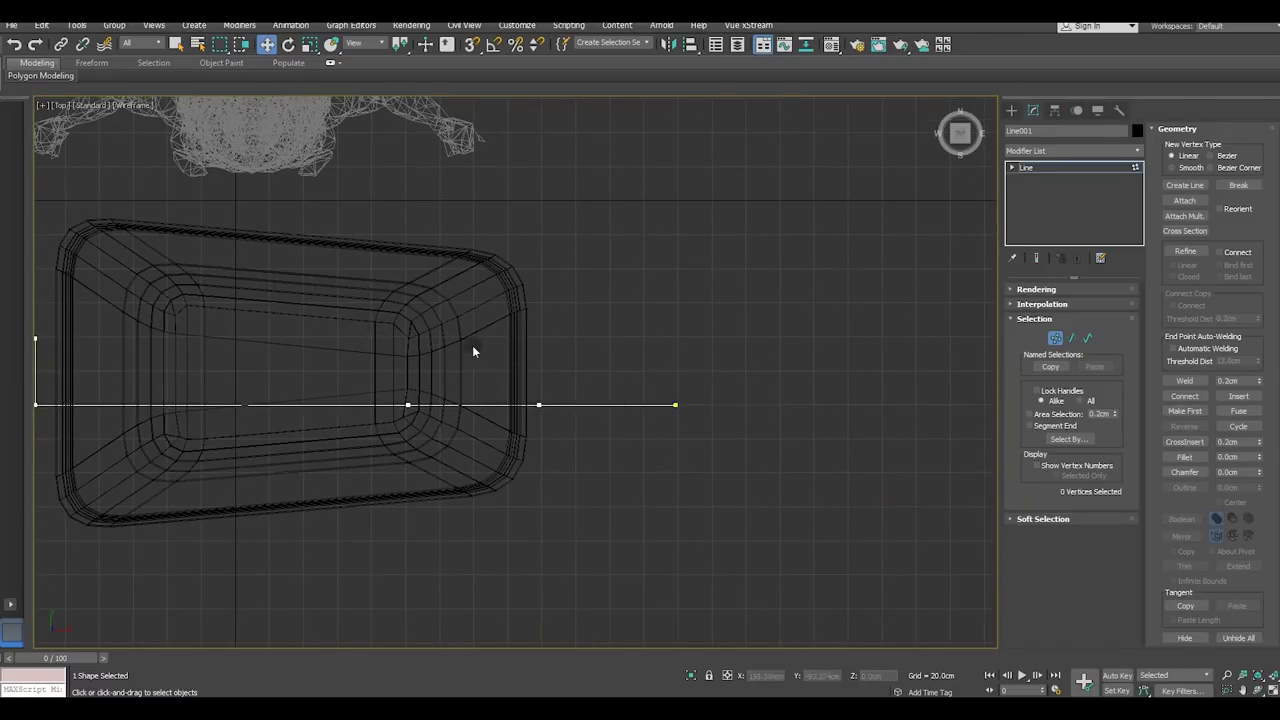
pyautogui.moveTo(808, 467); pyautogui.dragTo(525, 390)
pyautogui.moveTo(685, 339); pyautogui.dragTo(688, 386)
# Lower the line's outer end point to angle it, and nudge the three vertices across the tub along Y
pyautogui.moveTo(601, 386); pyautogui.dragTo(629, 377, button='middle')
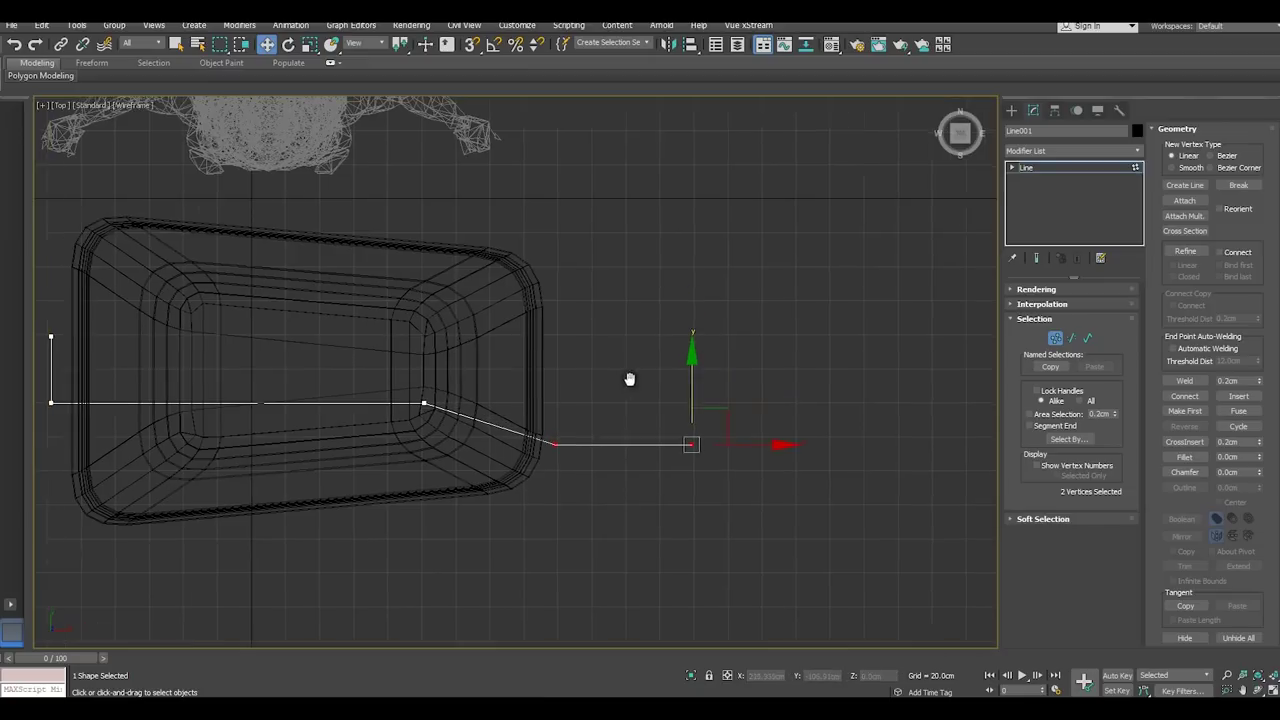
pyautogui.moveTo(770, 483); pyautogui.dragTo(770, 483)
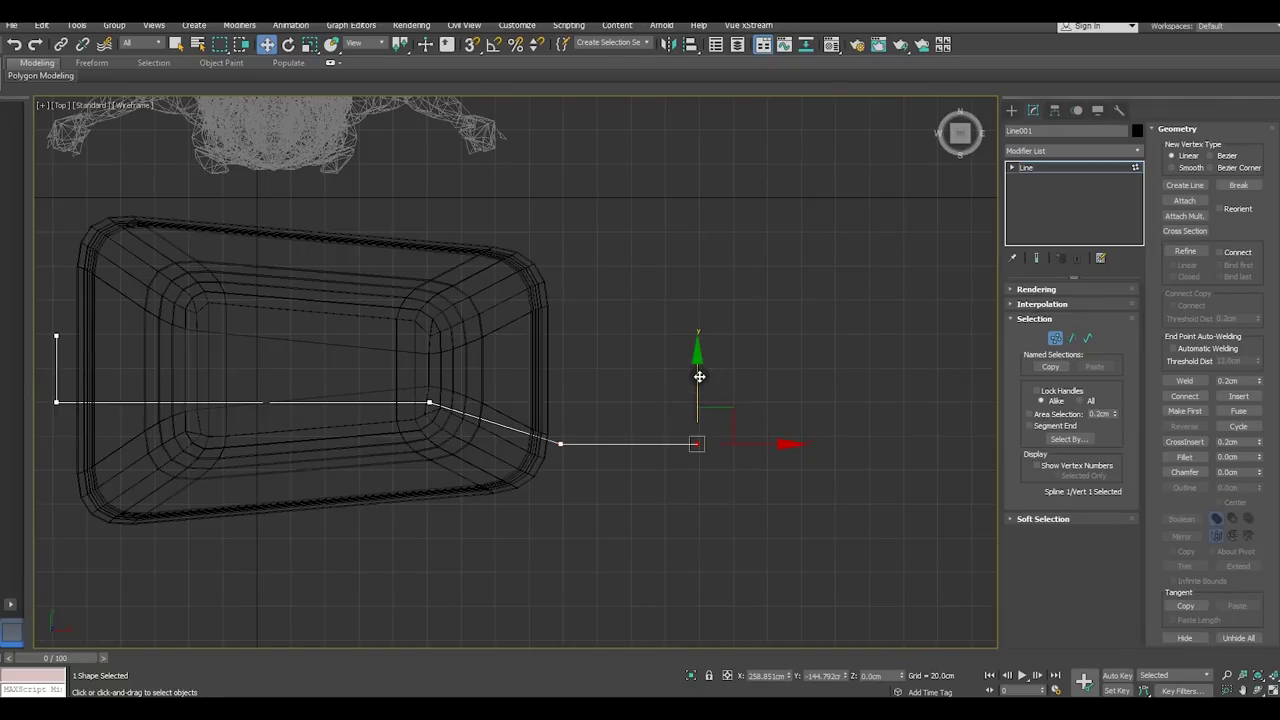
pyautogui.moveTo(699, 376); pyautogui.dragTo(706, 390)
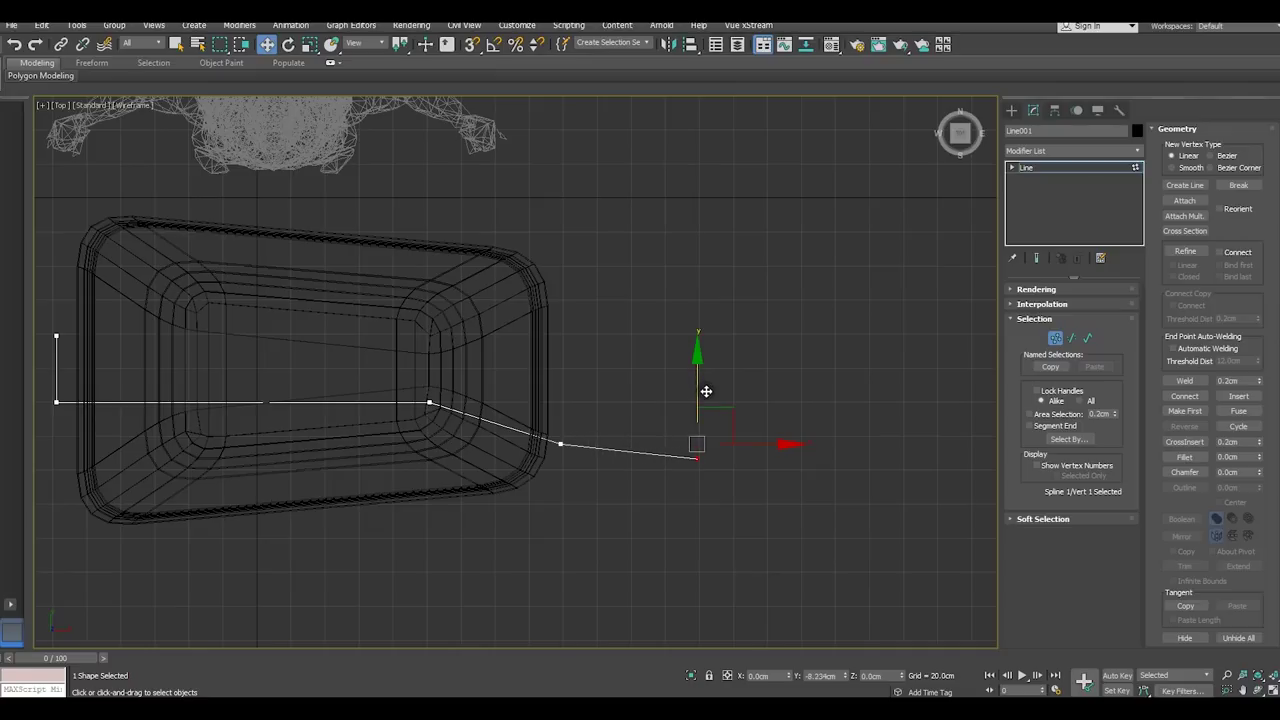
pyautogui.moveTo(649, 400); pyautogui.dragTo(761, 404, button='middle')
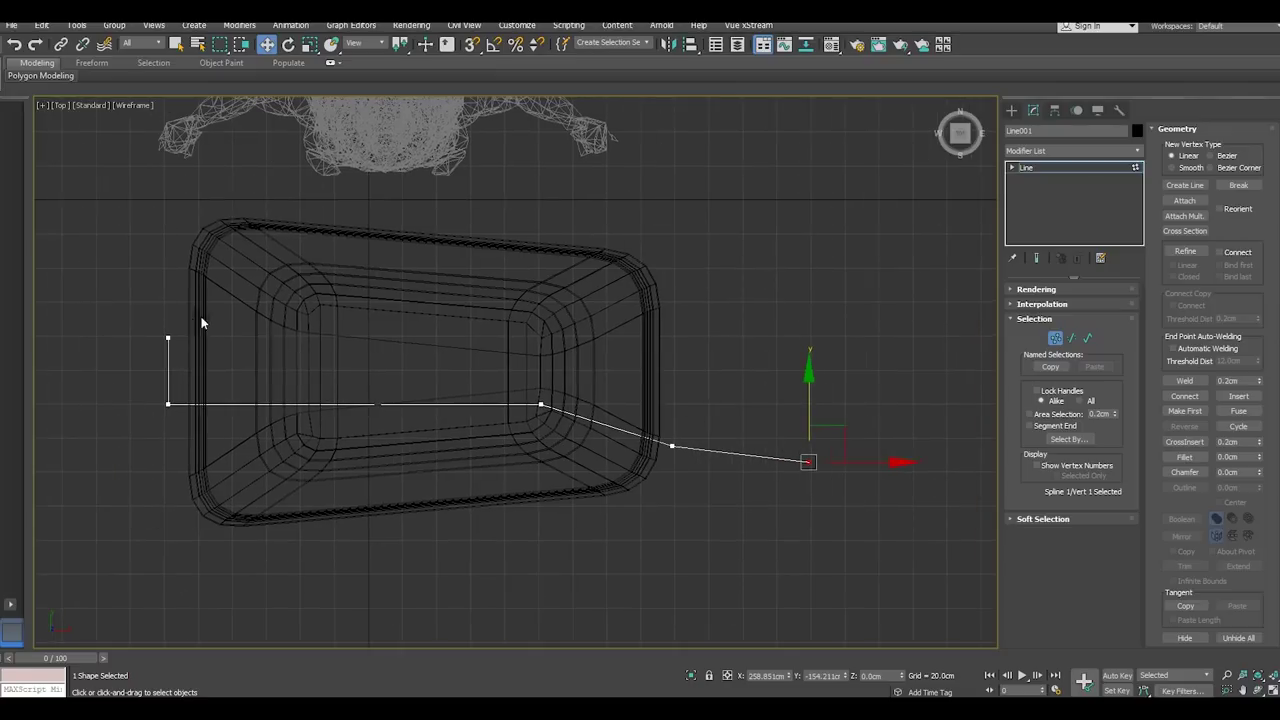
pyautogui.moveTo(565, 485); pyautogui.dragTo(566, 486)
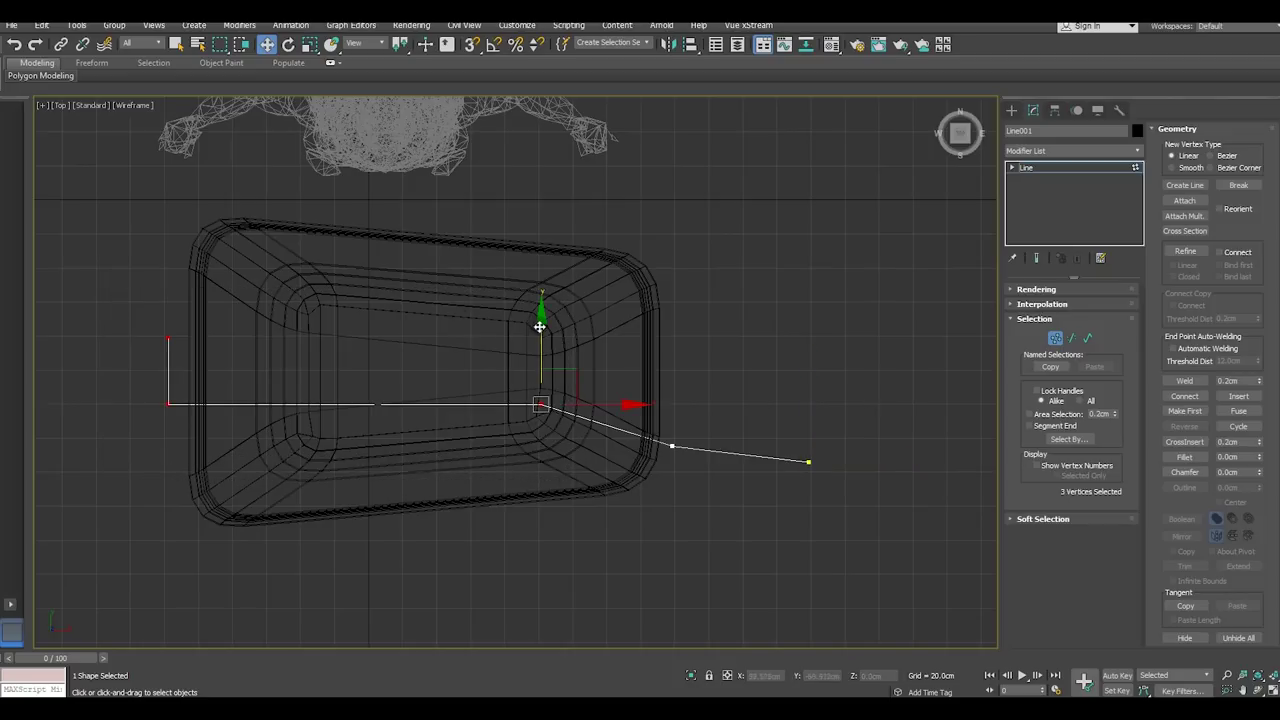
pyautogui.moveTo(541, 333); pyautogui.dragTo(535, 329)
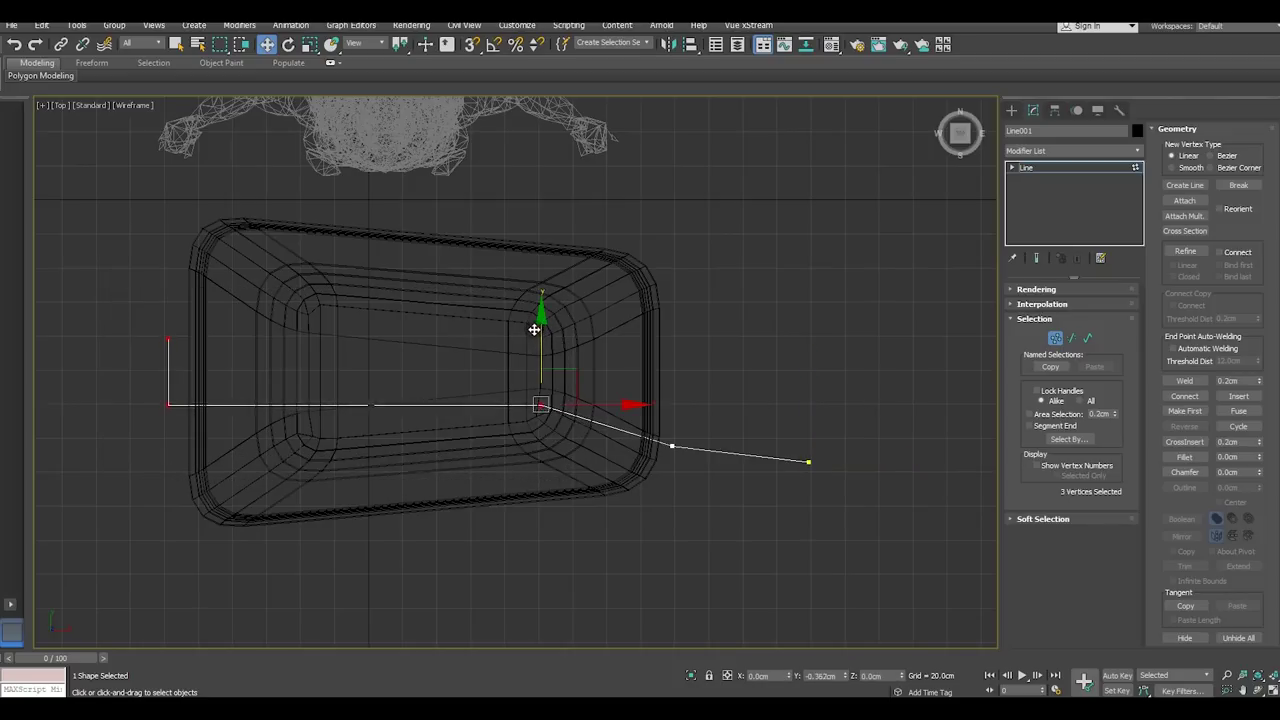
# Raise the vertices at the line's left end along Y
pyautogui.moveTo(695, 405); pyautogui.dragTo(810, 490, button='middle')
pyautogui.moveTo(387, 437); pyautogui.dragTo(486, 437, button='middle')
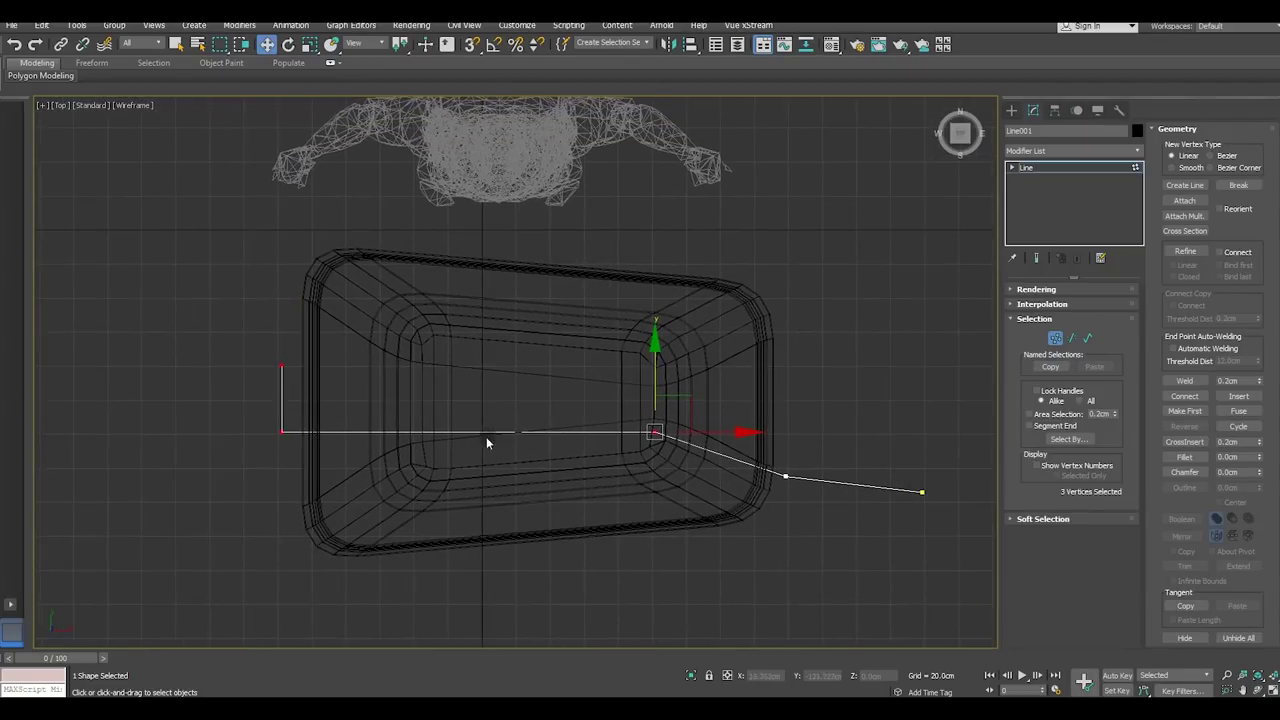
pyautogui.moveTo(214, 329); pyautogui.dragTo(415, 437)
pyautogui.moveTo(283, 421)
pyautogui.mouseDown()
pyautogui.moveTo(283, 327)
pyautogui.moveTo(283, 347)
pyautogui.mouseUp()
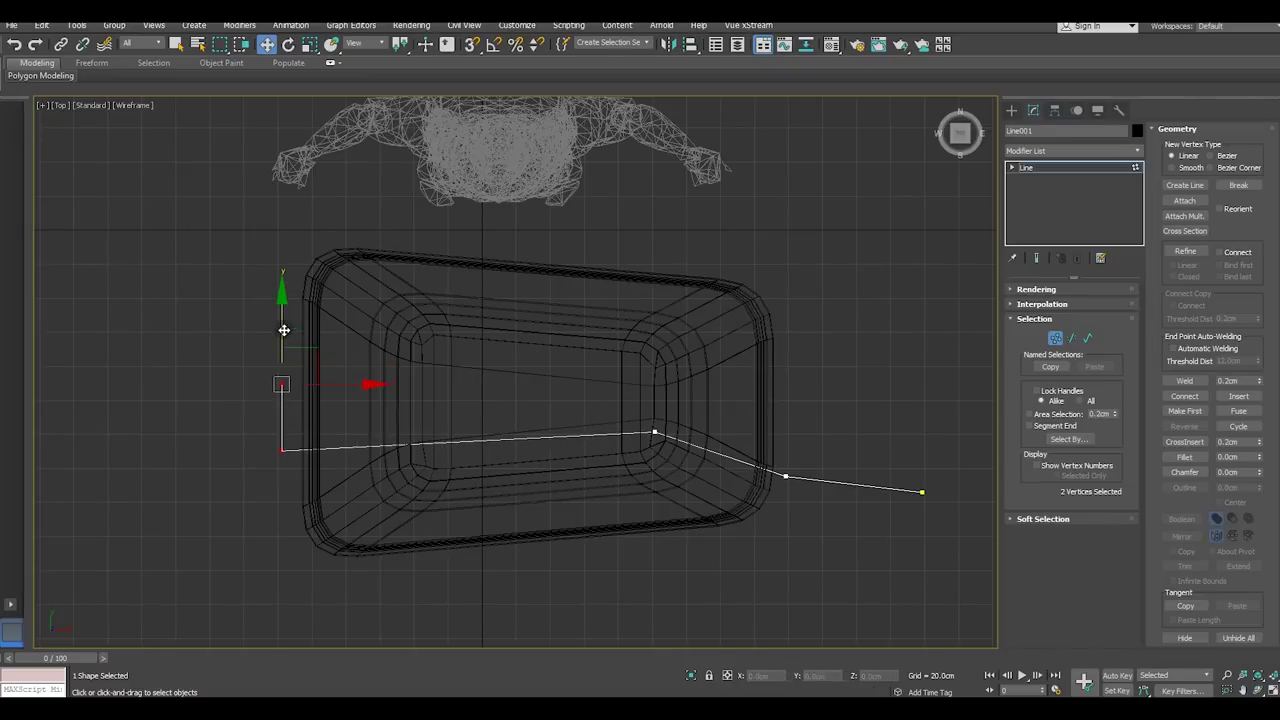
# Make the line render as a thick tube in both the viewport and the renderer
pyautogui.click(1069, 292)
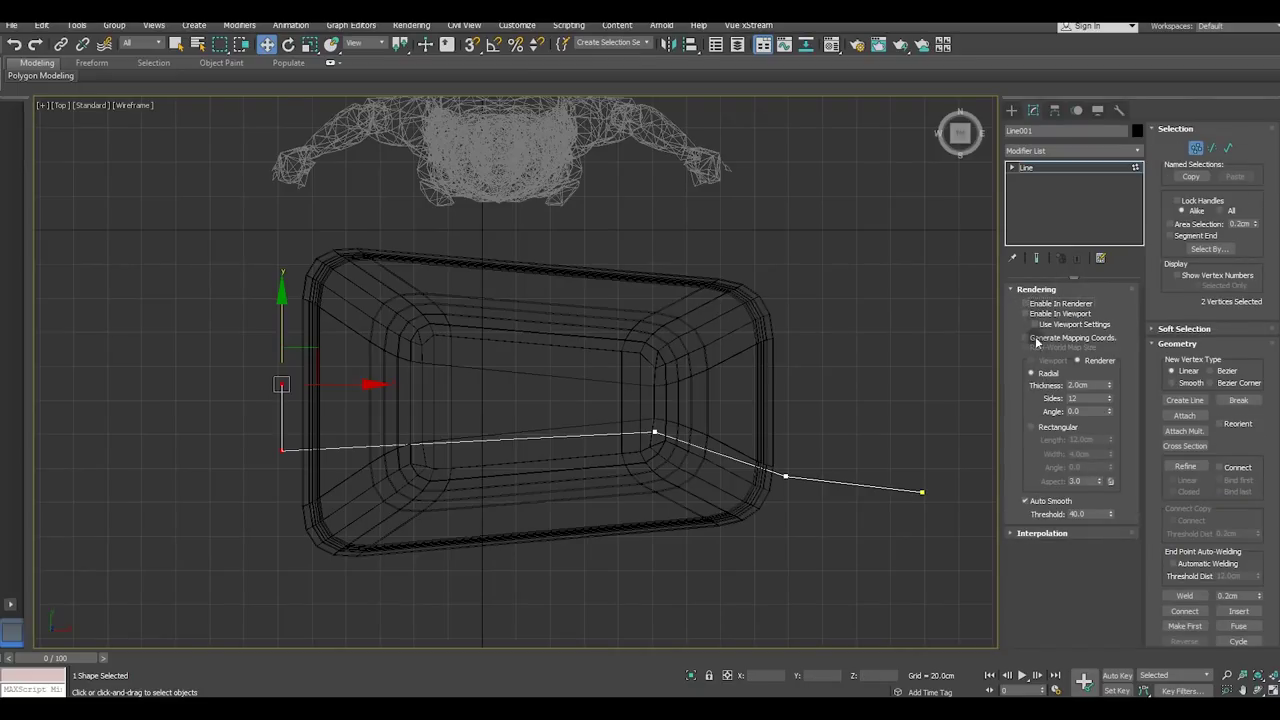
pyautogui.click(1026, 313)
pyautogui.click(1026, 303)
# Add a Symmetry modifier mirroring across Y with Flip, and move its mirror plane up to widen the frame
pyautogui.click(1089, 170)
pyautogui.click(1070, 150)
pyautogui.scroll(-5, 1070, 420)
pyautogui.scroll(-5, 1085, 503)
pyautogui.click(1048, 417)
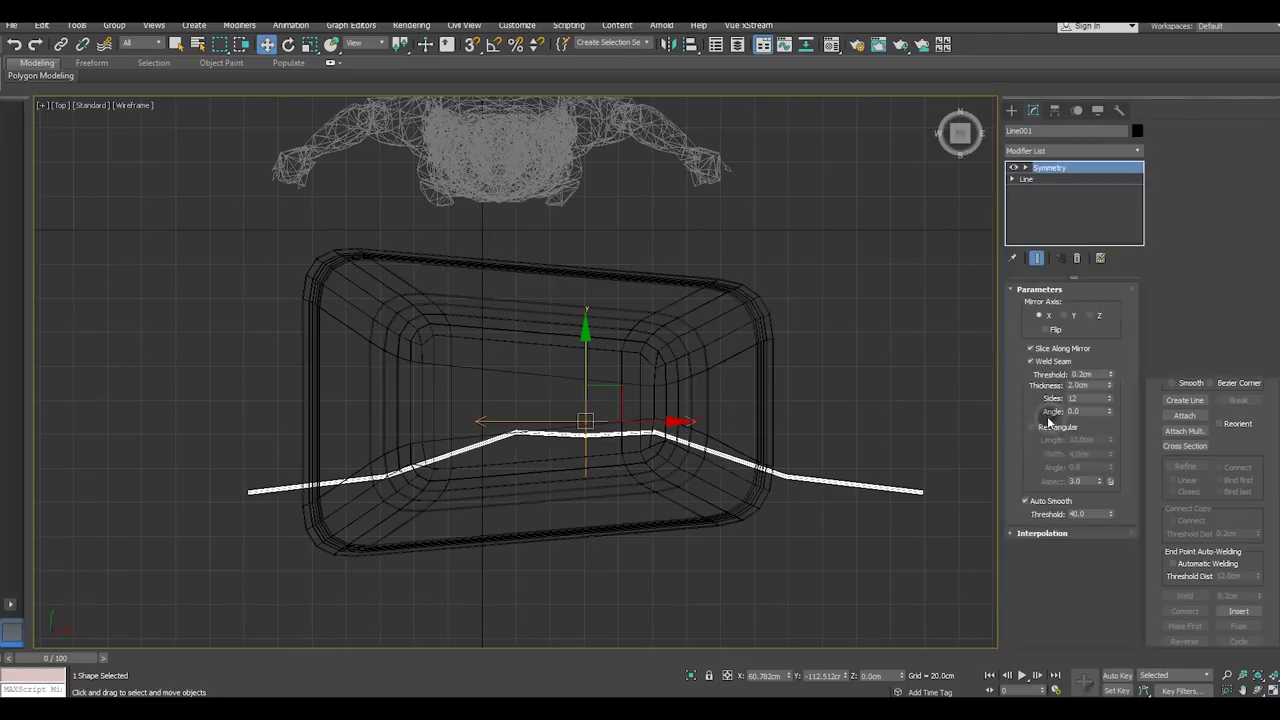
pyautogui.click(1064, 315)
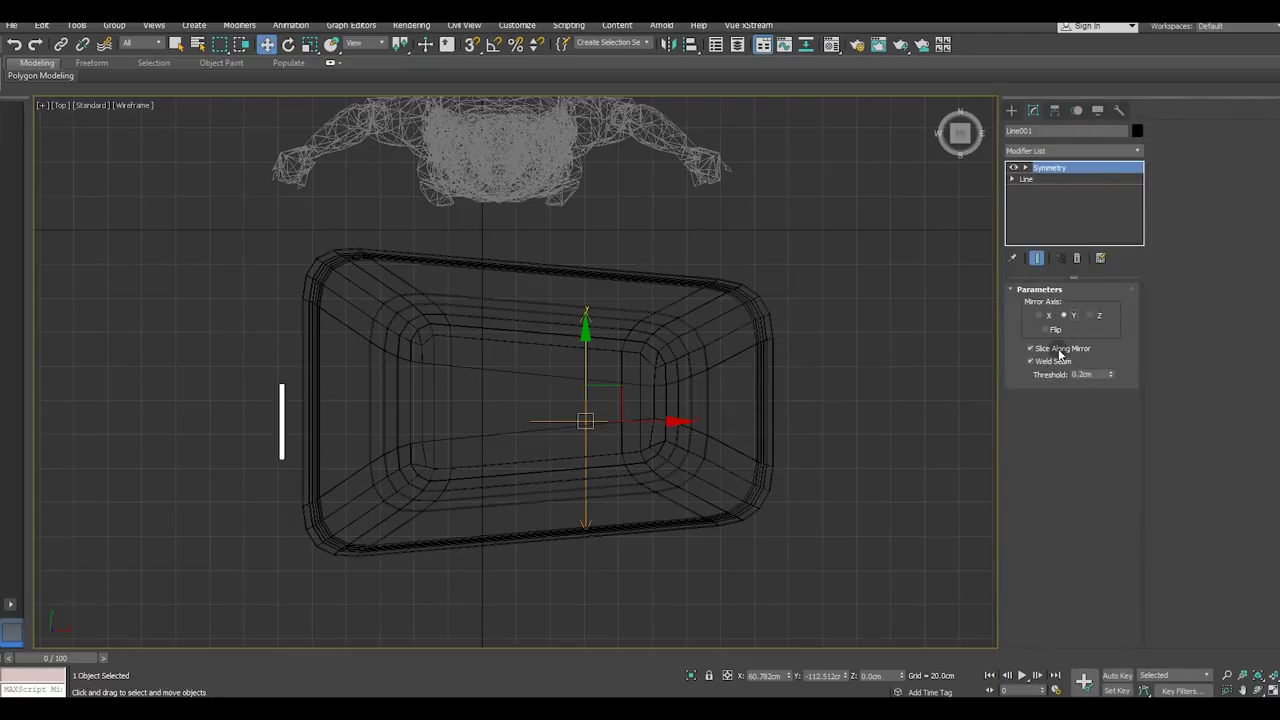
pyautogui.click(1050, 330)
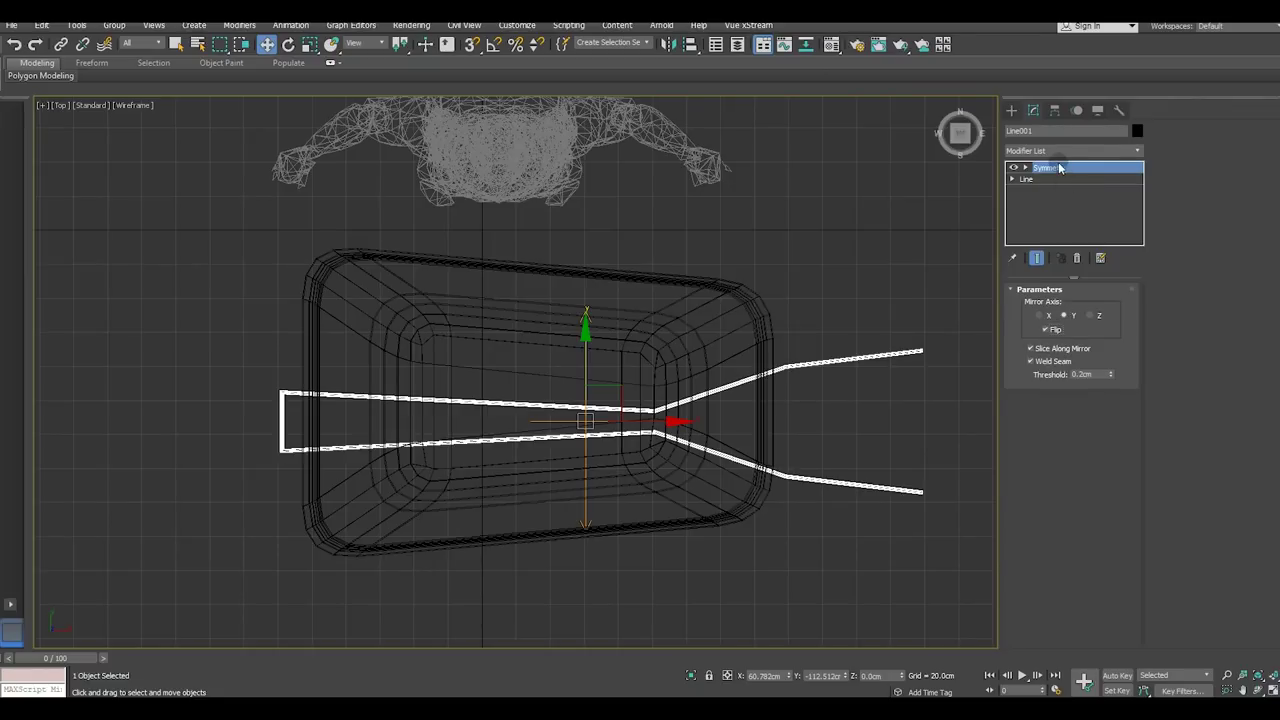
pyautogui.moveTo(586, 367); pyautogui.dragTo(589, 338)
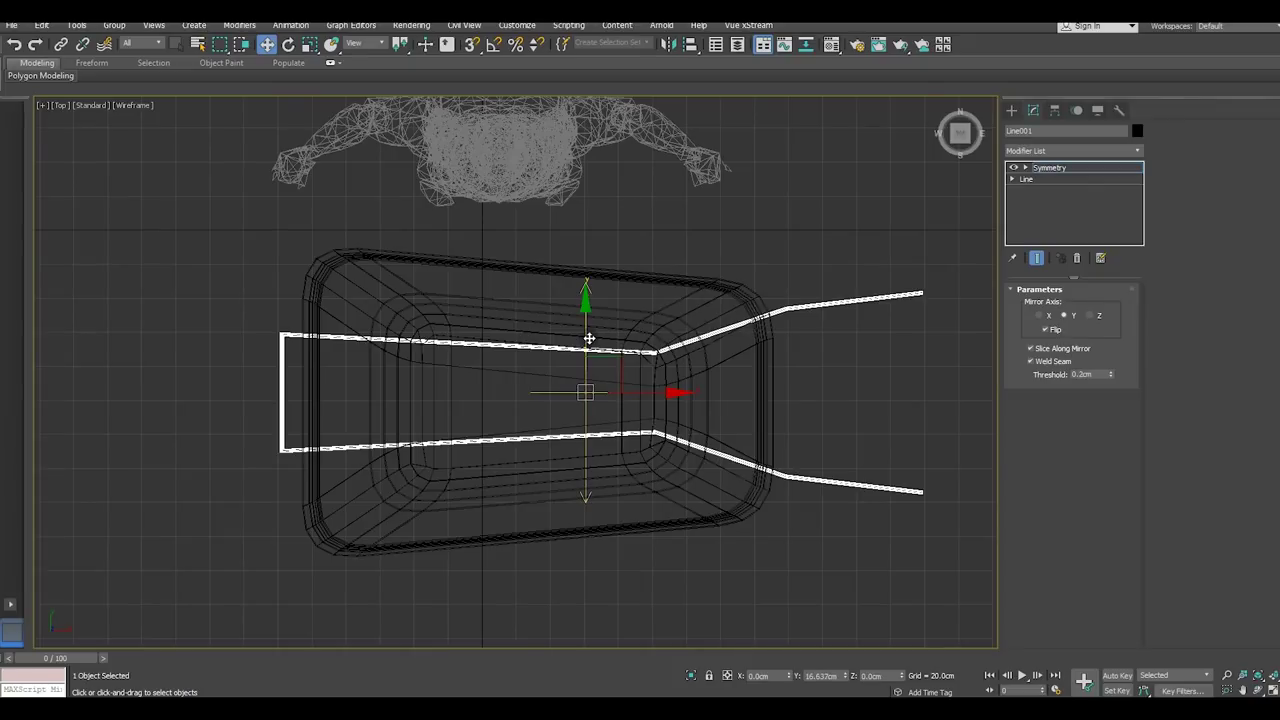
# Fine-tune the mirror plane and the base line half so the full frame sits under the tub
pyautogui.moveTo(677, 409); pyautogui.dragTo(614, 403, button='middle')
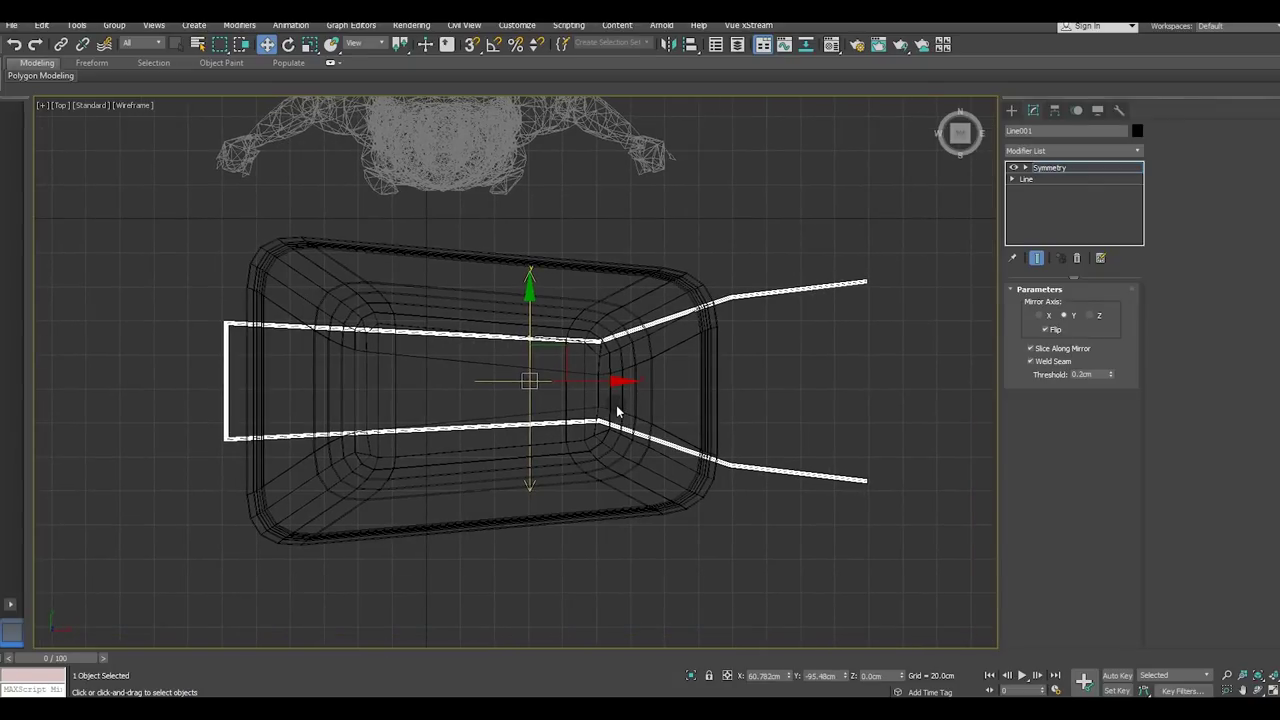
pyautogui.moveTo(530, 318)
pyautogui.mouseDown()
pyautogui.moveTo(530, 343)
pyautogui.moveTo(534, 328)
pyautogui.mouseUp()
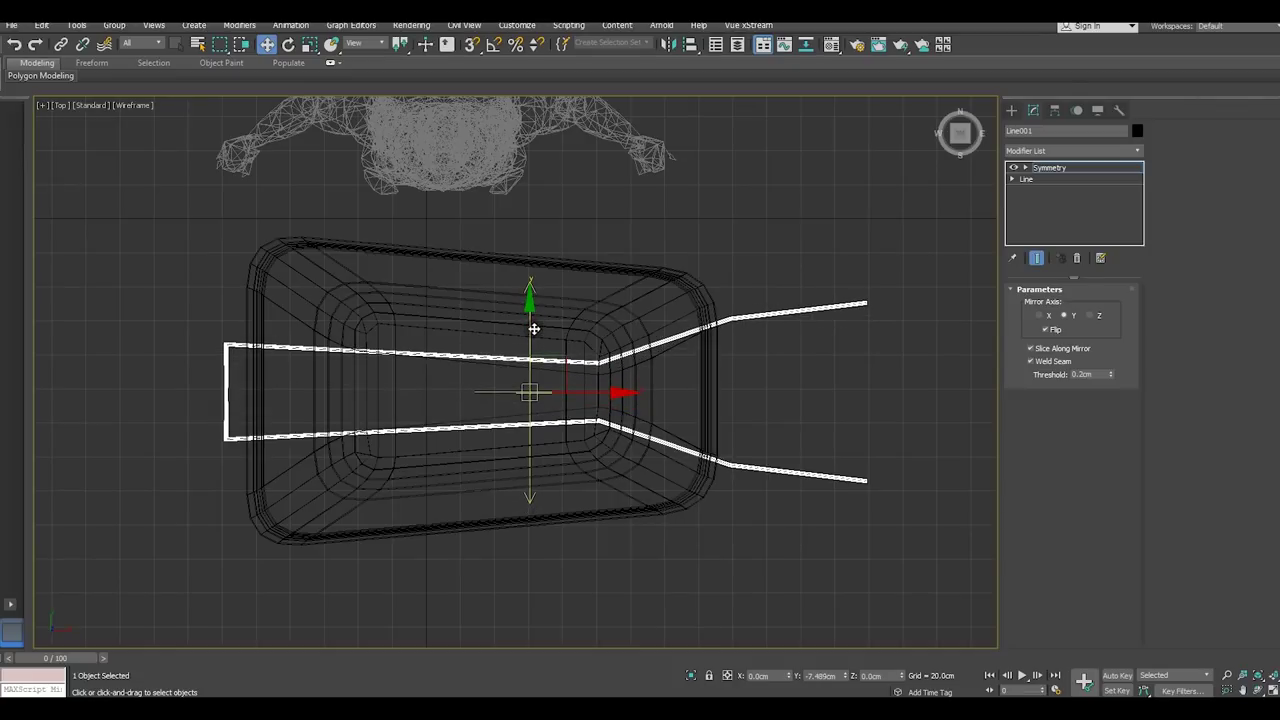
pyautogui.click(1039, 178)
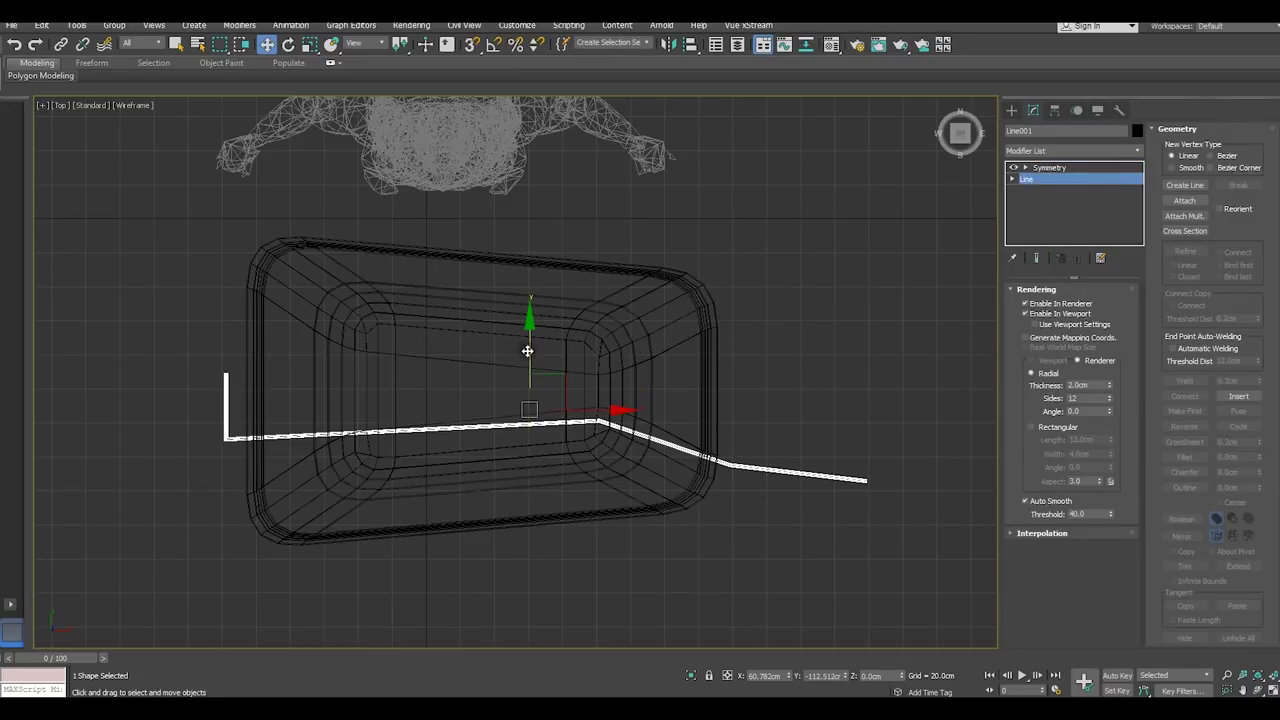
pyautogui.moveTo(527, 351)
pyautogui.mouseDown()
pyautogui.moveTo(528, 362)
pyautogui.moveTo(533, 322)
pyautogui.moveTo(543, 357)
pyautogui.mouseUp()
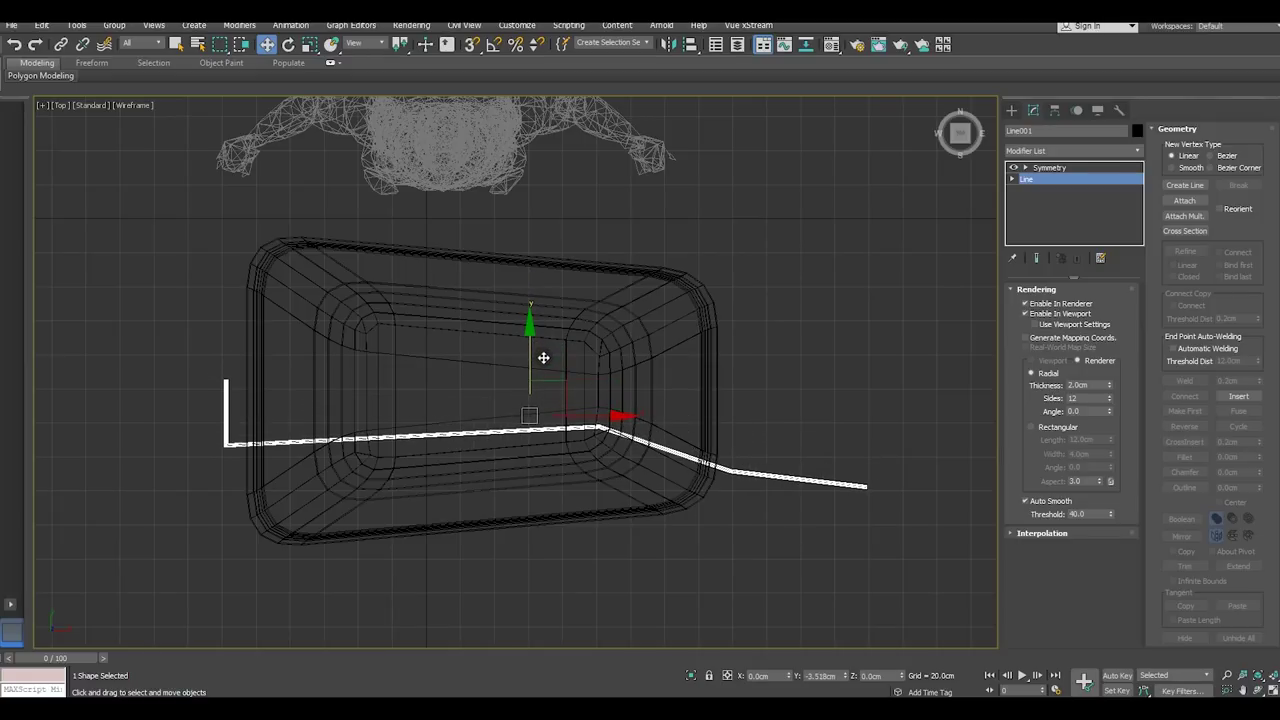
pyautogui.click(1065, 168)
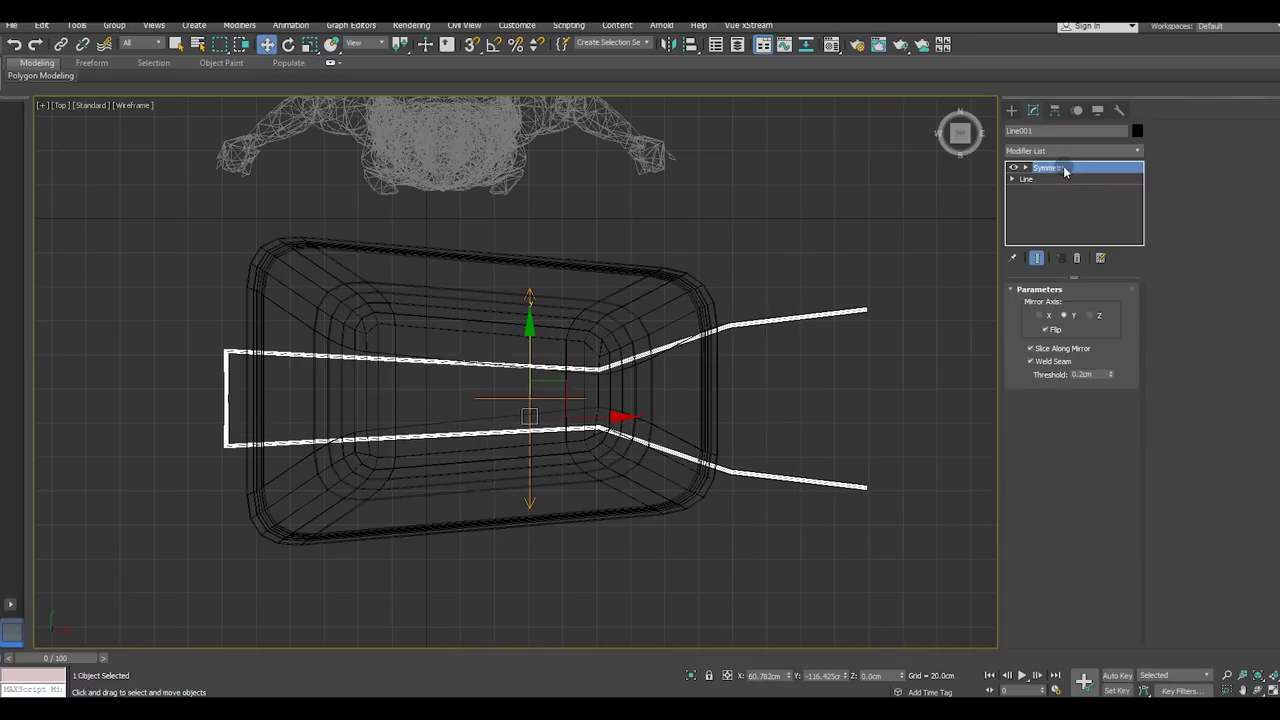
pyautogui.moveTo(530, 338); pyautogui.dragTo(529, 330)
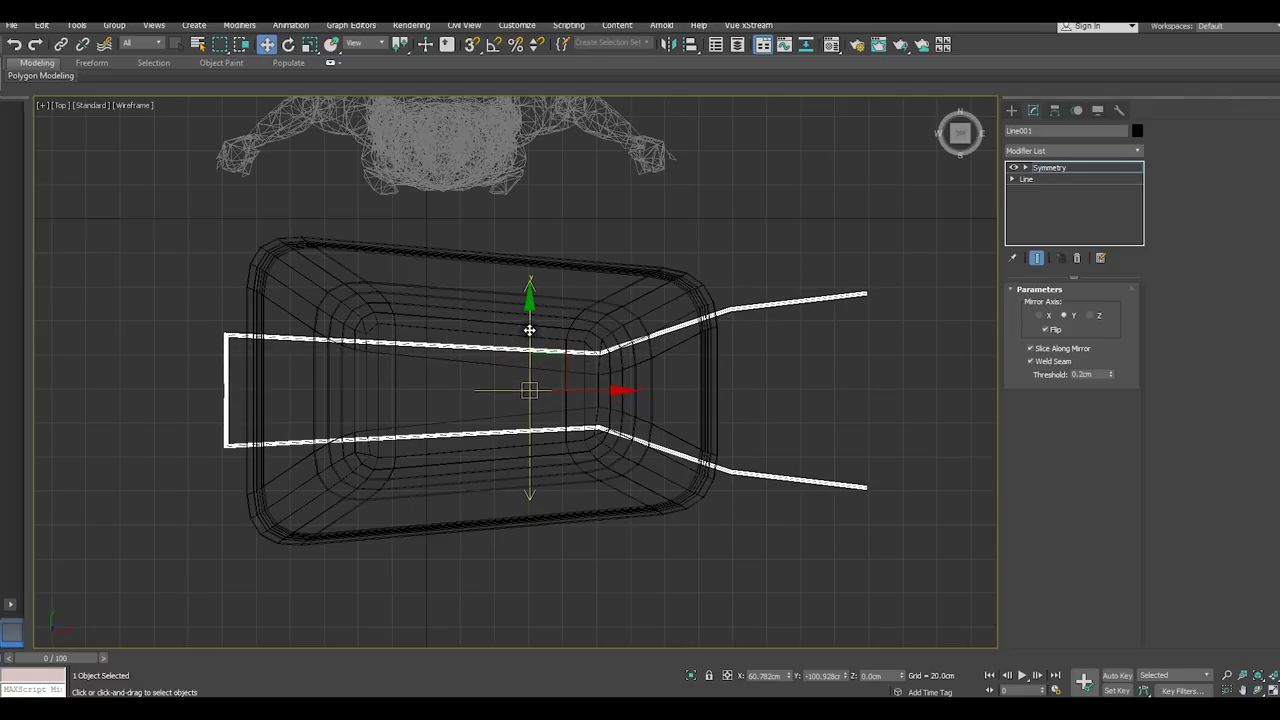
# In a shaded Perspective view, raise the mirrored handle frame up to the tub's base
pyautogui.press('p')
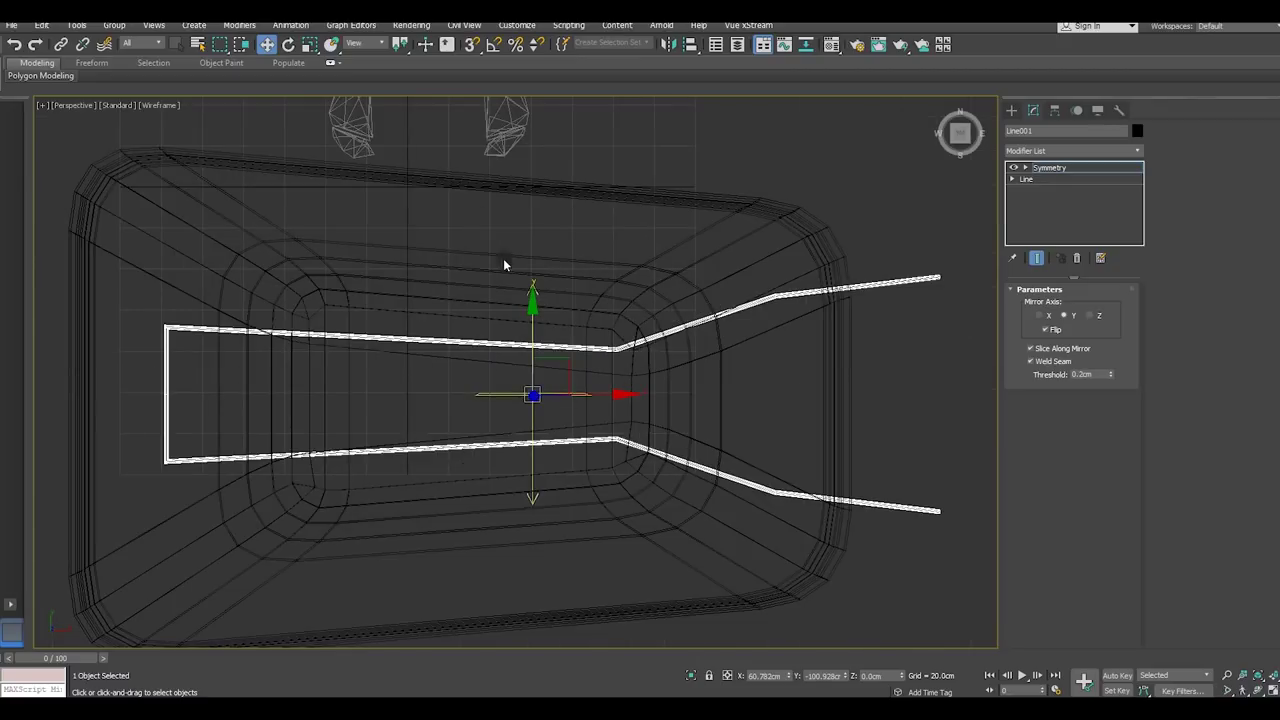
pyautogui.click(163, 105)
pyautogui.click(175, 118)
pyautogui.moveTo(508, 351)
pyautogui.keyDown('alt'); pyautogui.mouseDown(button='middle')
pyautogui.moveTo(484, 320)
pyautogui.moveTo(546, 428)
pyautogui.mouseUp(button='middle'); pyautogui.keyUp('alt')
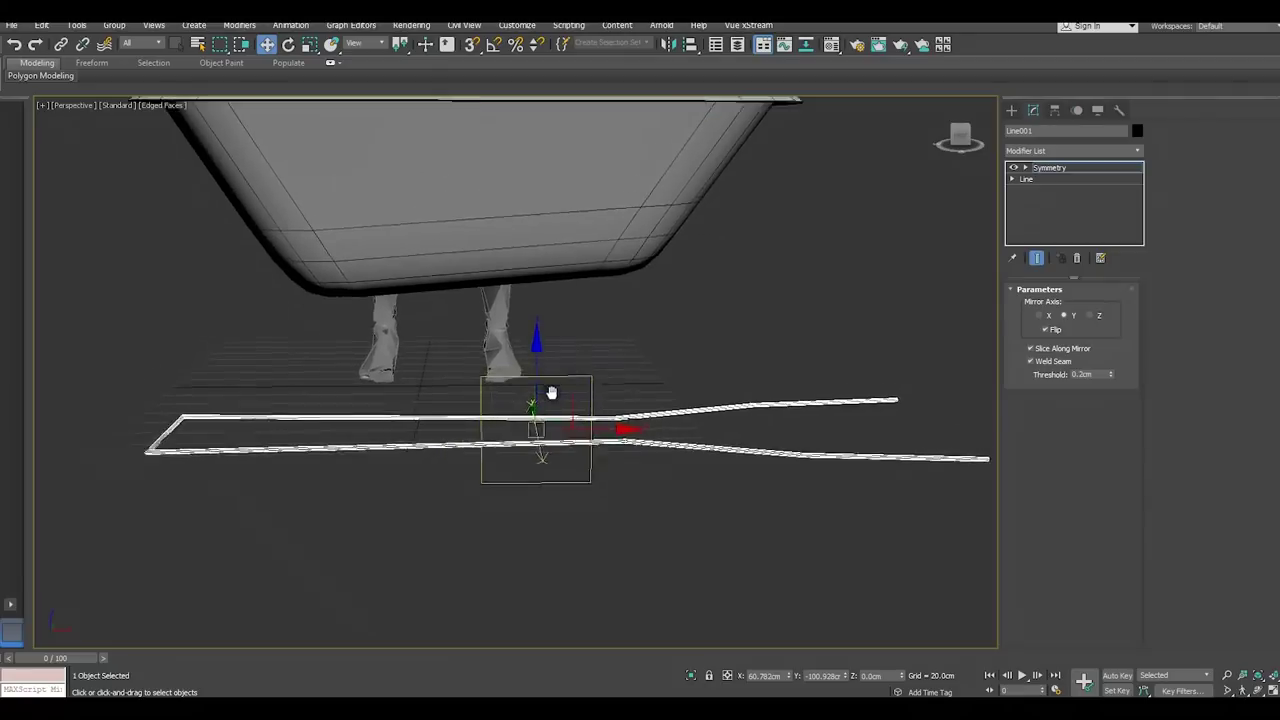
pyautogui.click(1046, 168)
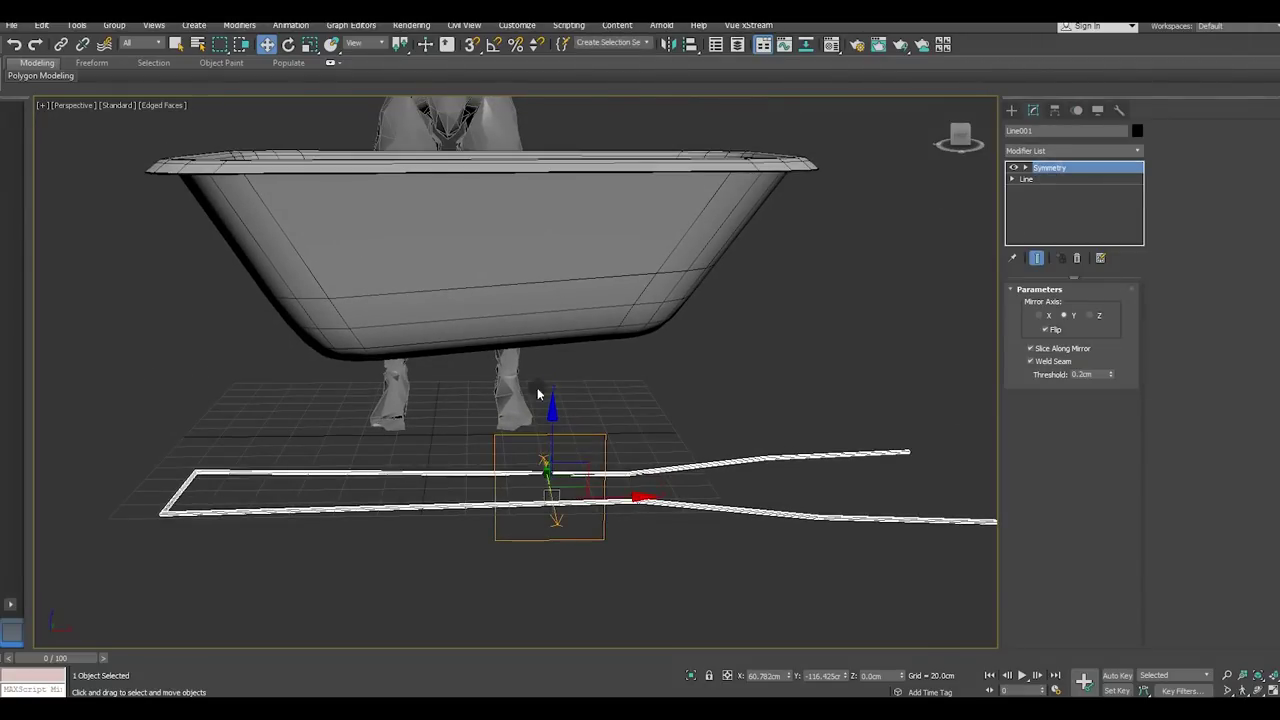
pyautogui.moveTo(551, 424); pyautogui.dragTo(552, 293)
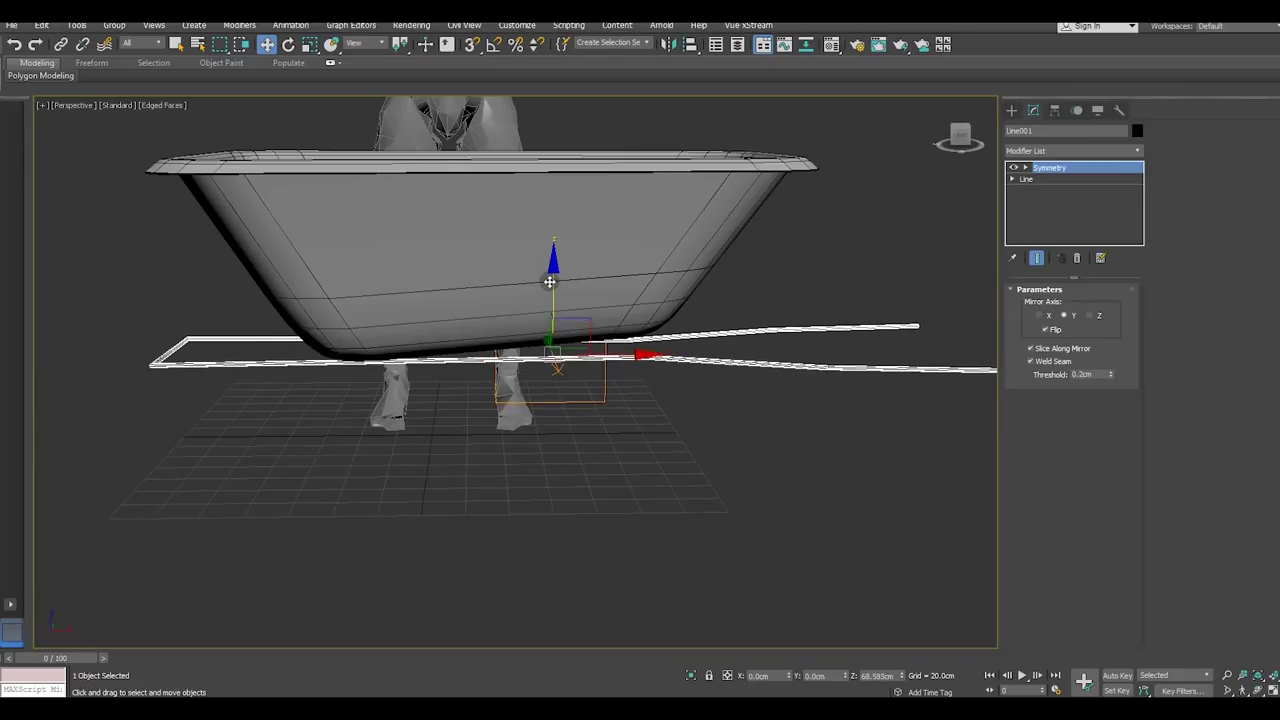
# Frame the tub in the Front view, enter the base line's Vertex mode, and save the scene
pyautogui.keyDown('alt'); pyautogui.moveTo(560, 290); pyautogui.dragTo(628, 318, button='middle'); pyautogui.keyUp('alt')
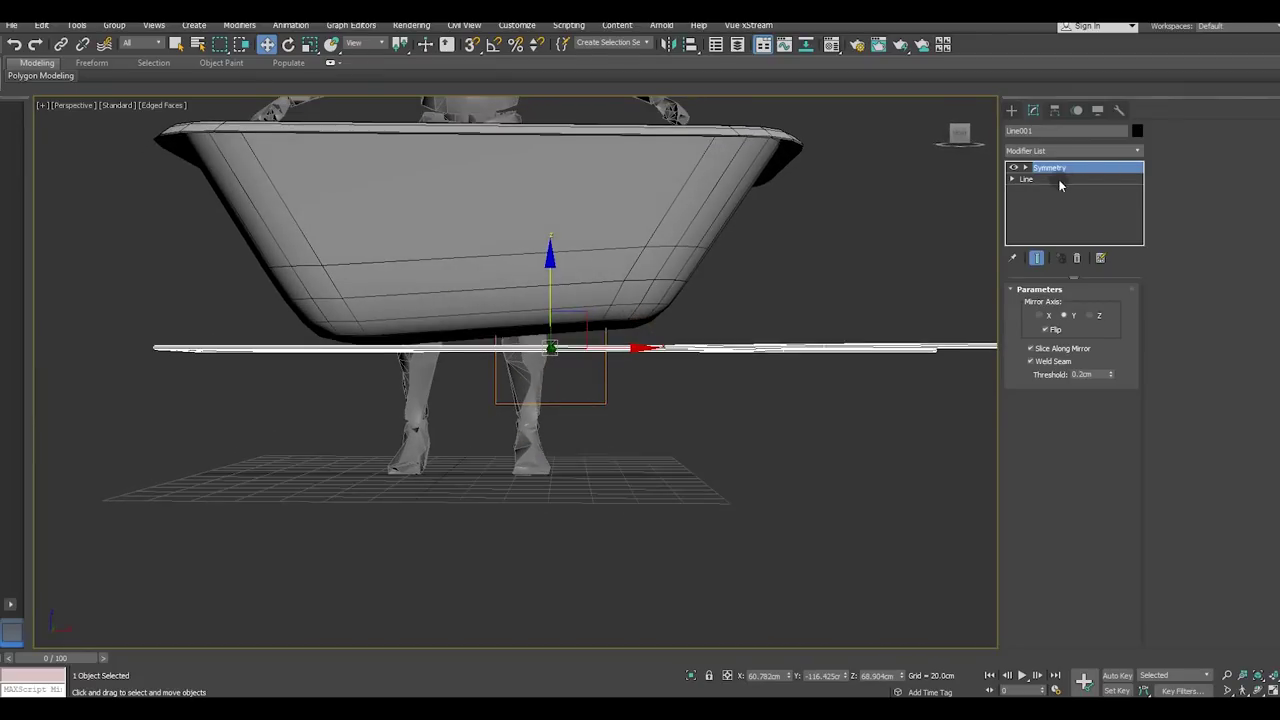
pyautogui.click(1027, 178)
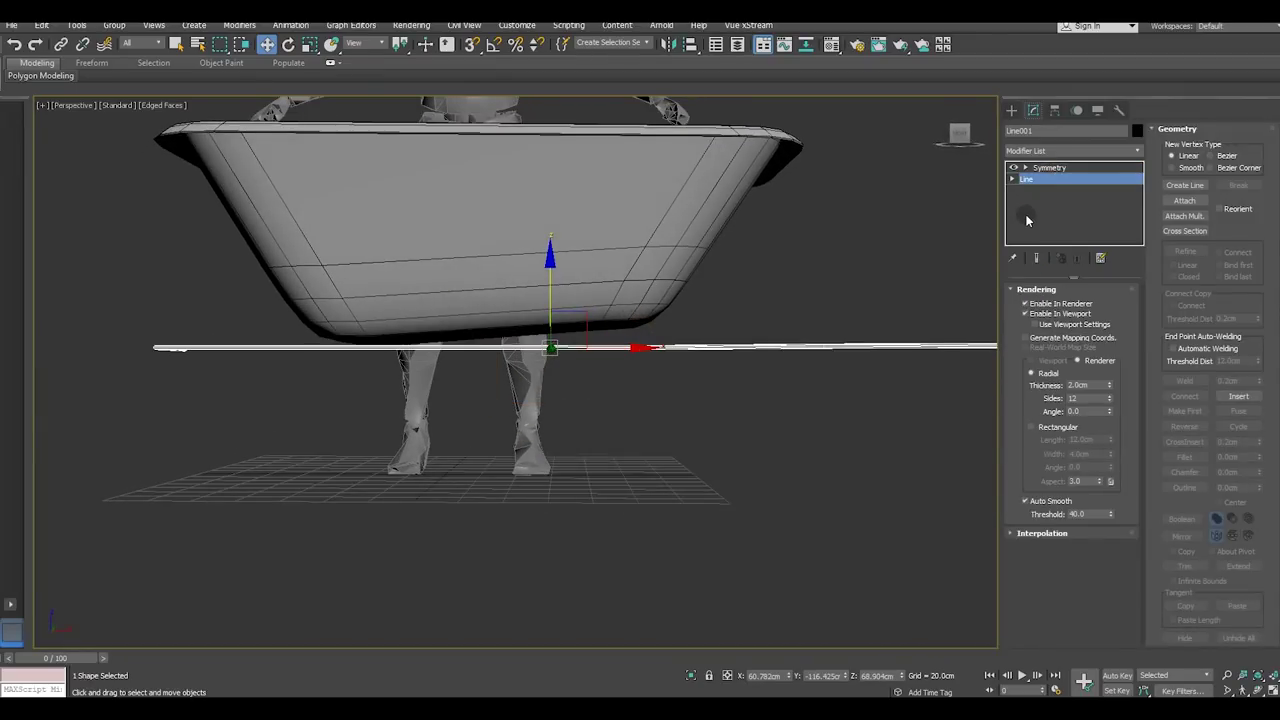
pyautogui.press('f')
pyautogui.scroll(-5, 538, 429)
pyautogui.scroll(-3, 538, 429)
pyautogui.scroll(5, 779, 473)
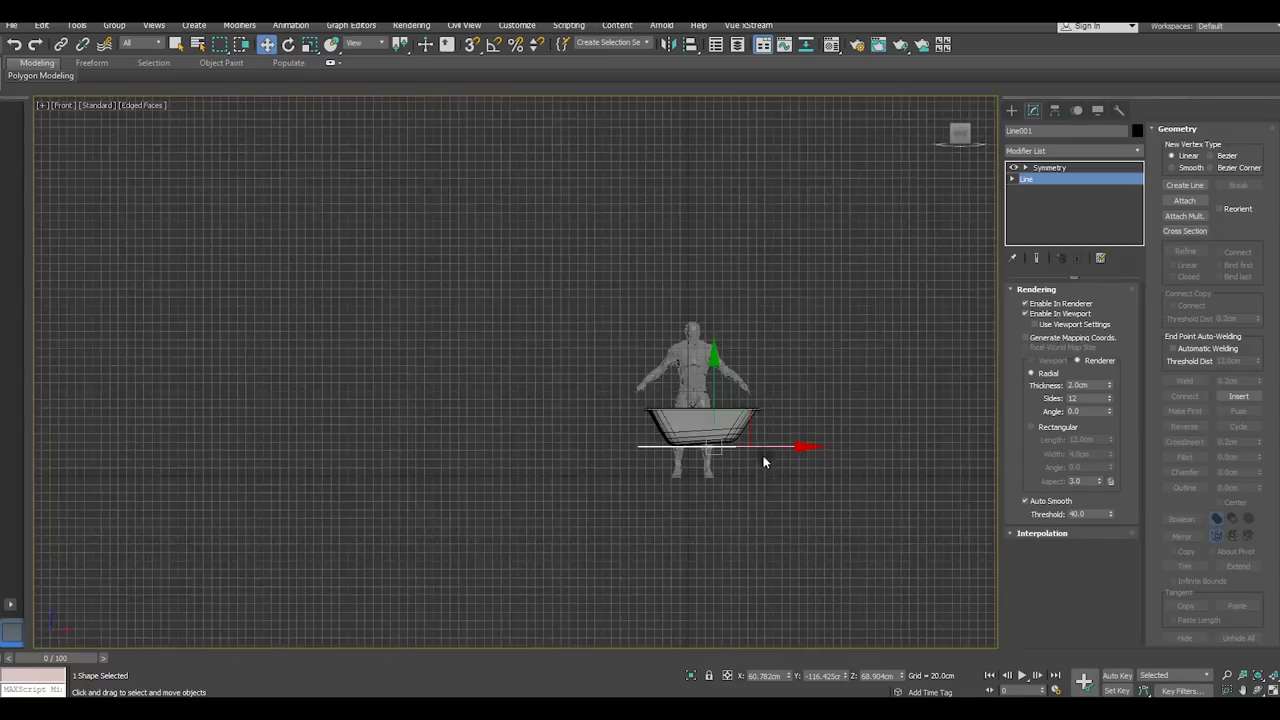
pyautogui.scroll(4, 745, 452)
pyautogui.moveTo(751, 468); pyautogui.dragTo(664, 461, button='middle')
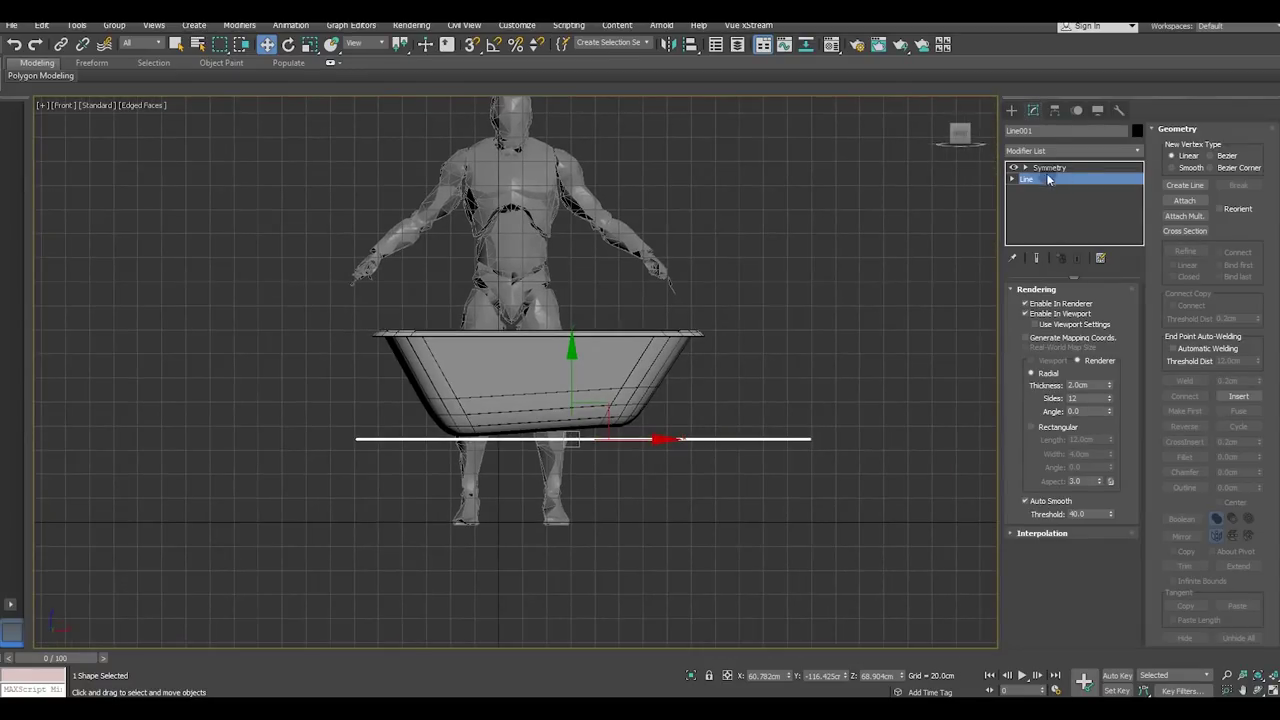
pyautogui.press('1')
pyautogui.click(1033, 314)
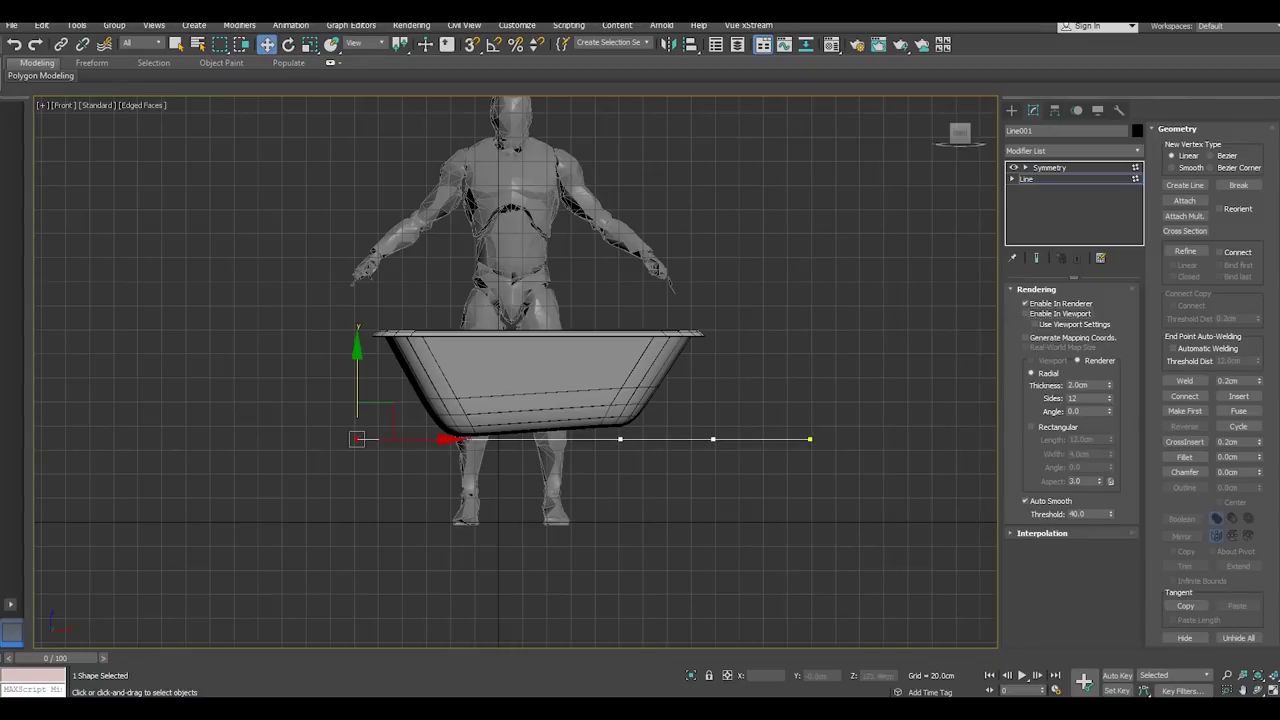
pyautogui.click(3, 28)
pyautogui.click(204, 215)
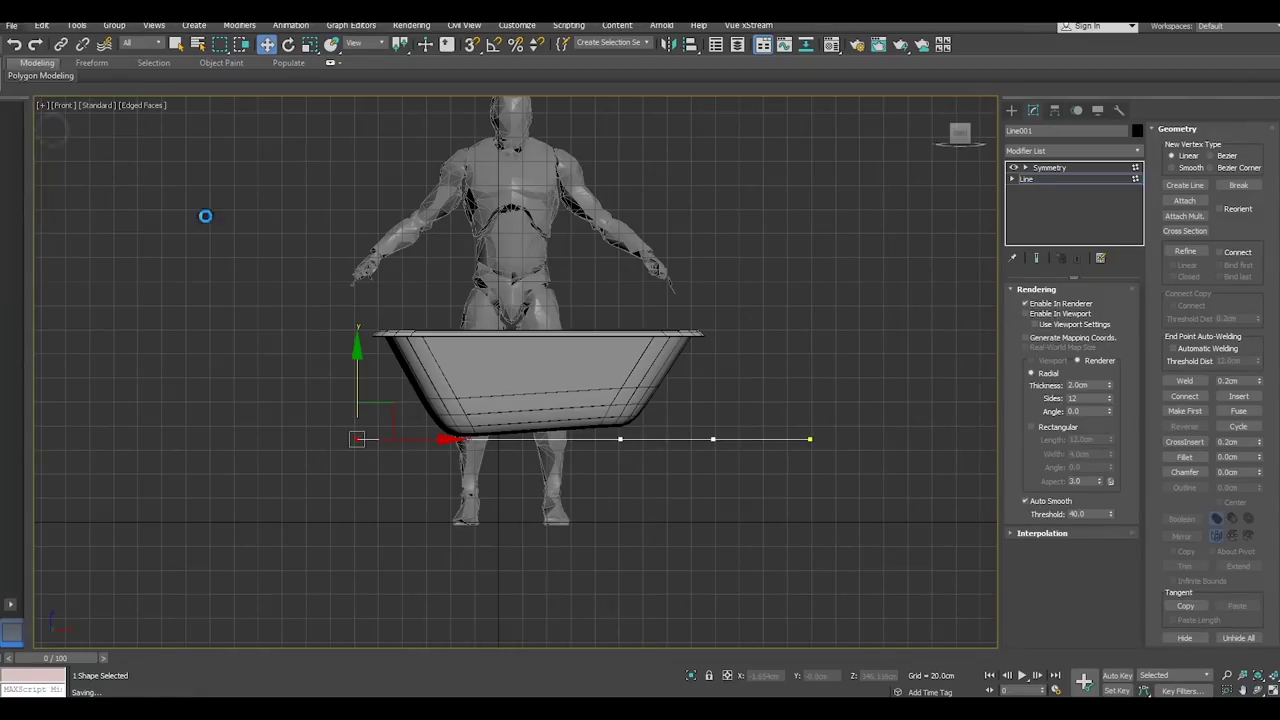
# Raise the middle vertex to bend the frame upward and shift the top vertex to the right
pyautogui.moveTo(902, 546); pyautogui.dragTo(929, 568)
pyautogui.click(713, 438)
pyautogui.moveTo(688, 377); pyautogui.dragTo(918, 545)
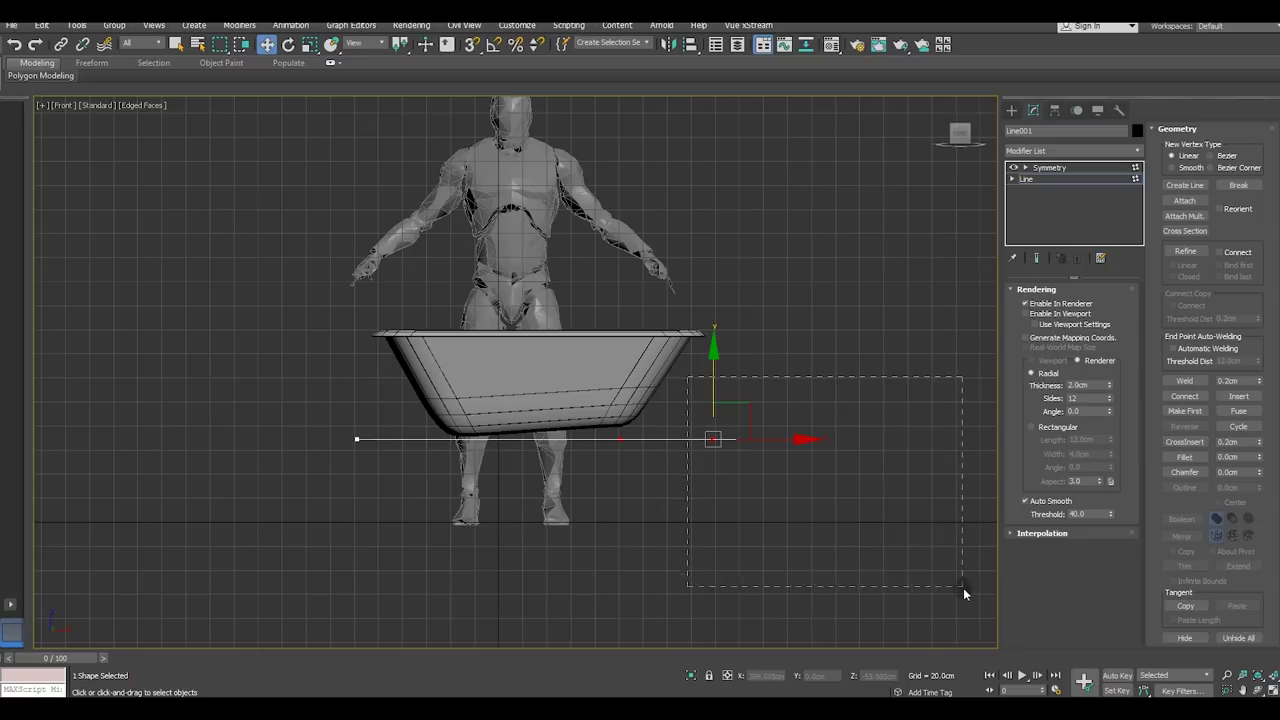
pyautogui.moveTo(716, 383); pyautogui.dragTo(789, 263)
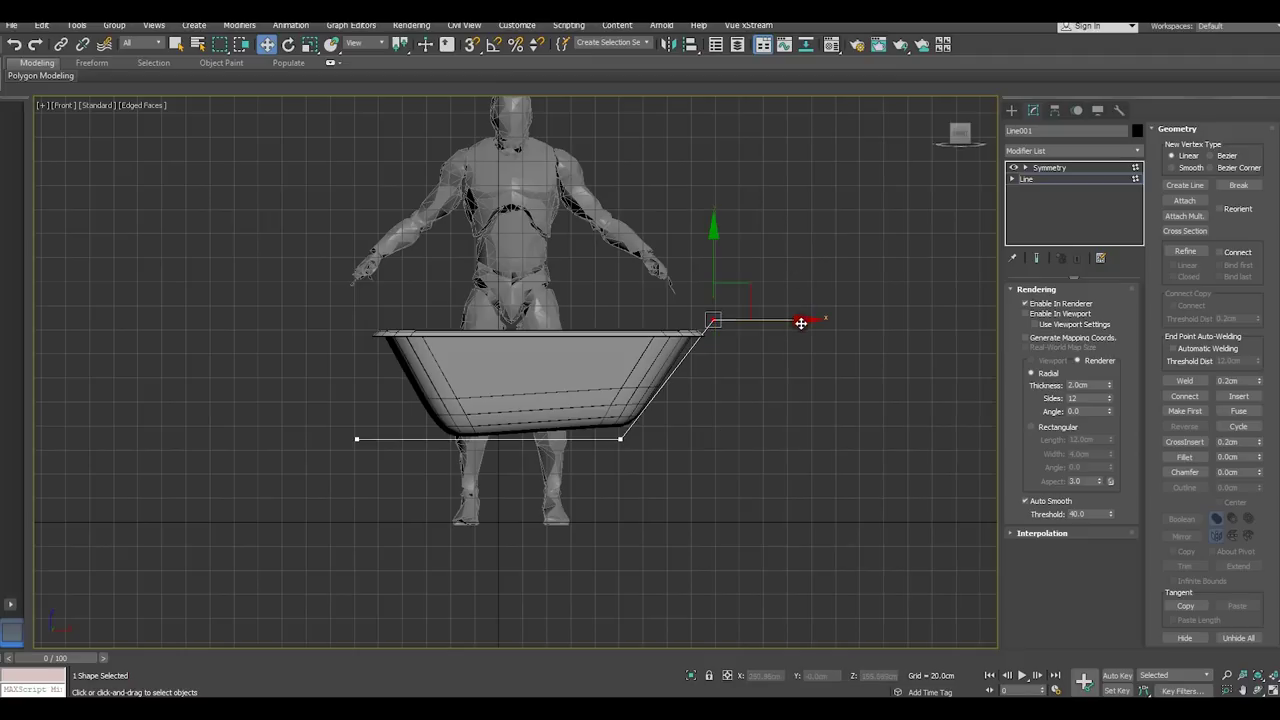
pyautogui.moveTo(786, 318); pyautogui.dragTo(806, 310)
pyautogui.moveTo(586, 414); pyautogui.dragTo(603, 379, button='middle')
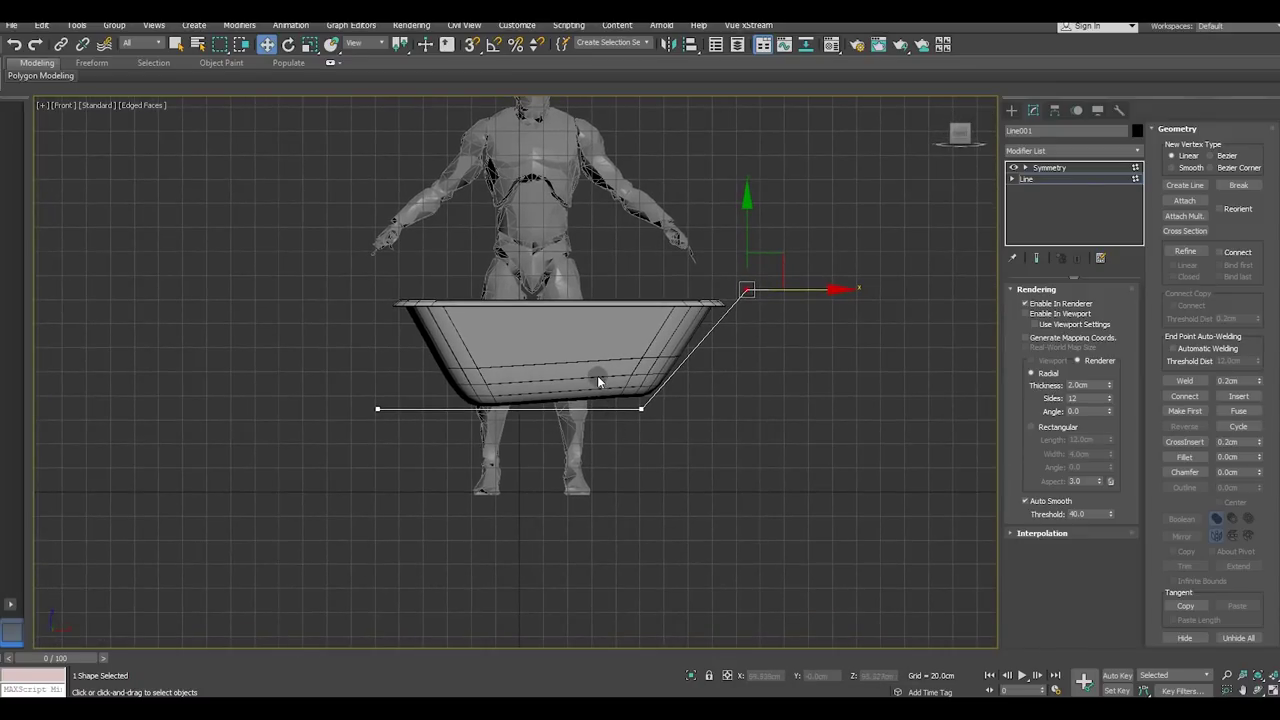
# Raise the lower corner vertex under the tub and lower the left end vertex slightly
pyautogui.click(641, 408)
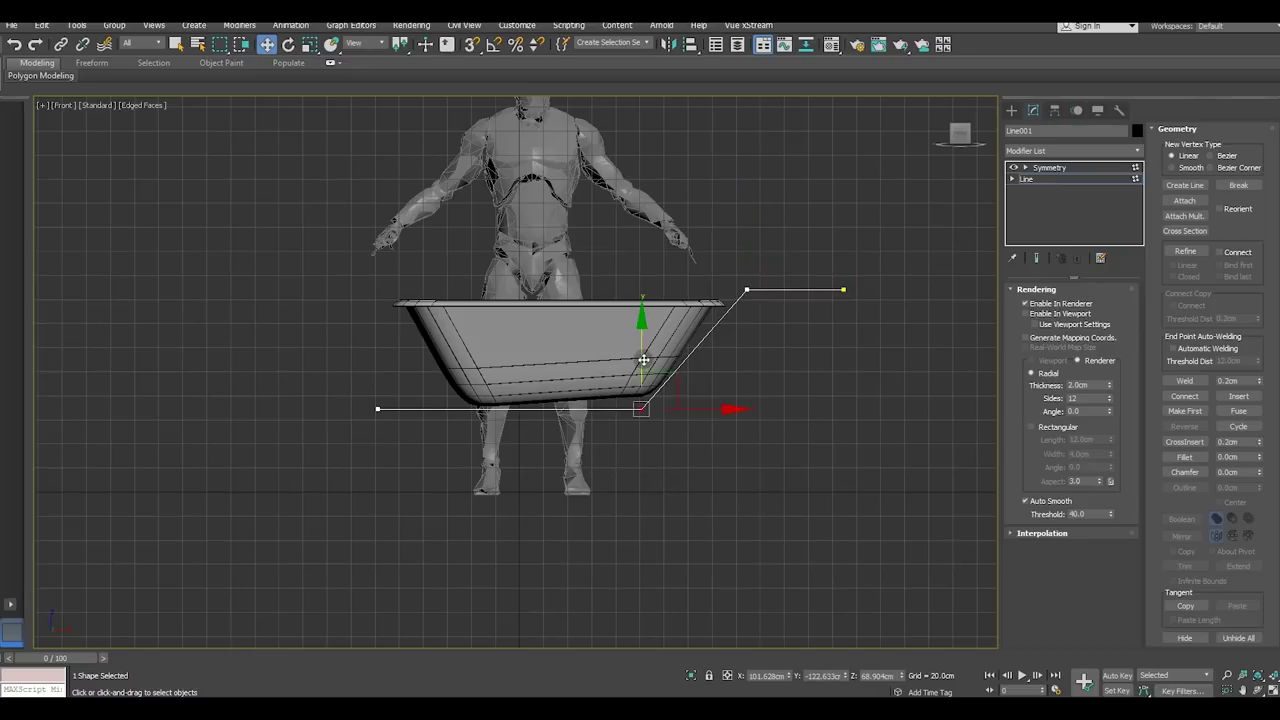
pyautogui.moveTo(644, 357)
pyautogui.mouseDown()
pyautogui.moveTo(651, 342)
pyautogui.moveTo(660, 372)
pyautogui.moveTo(715, 385)
pyautogui.mouseUp()
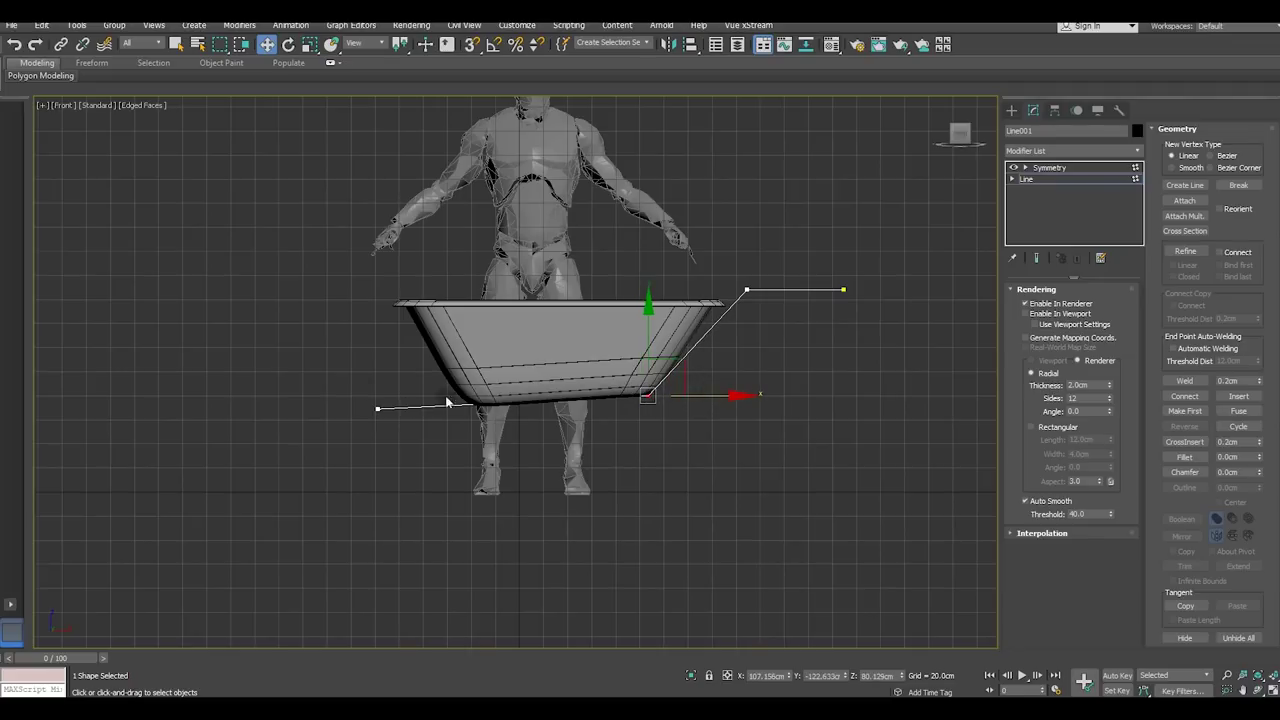
pyautogui.moveTo(322, 374); pyautogui.dragTo(440, 466)
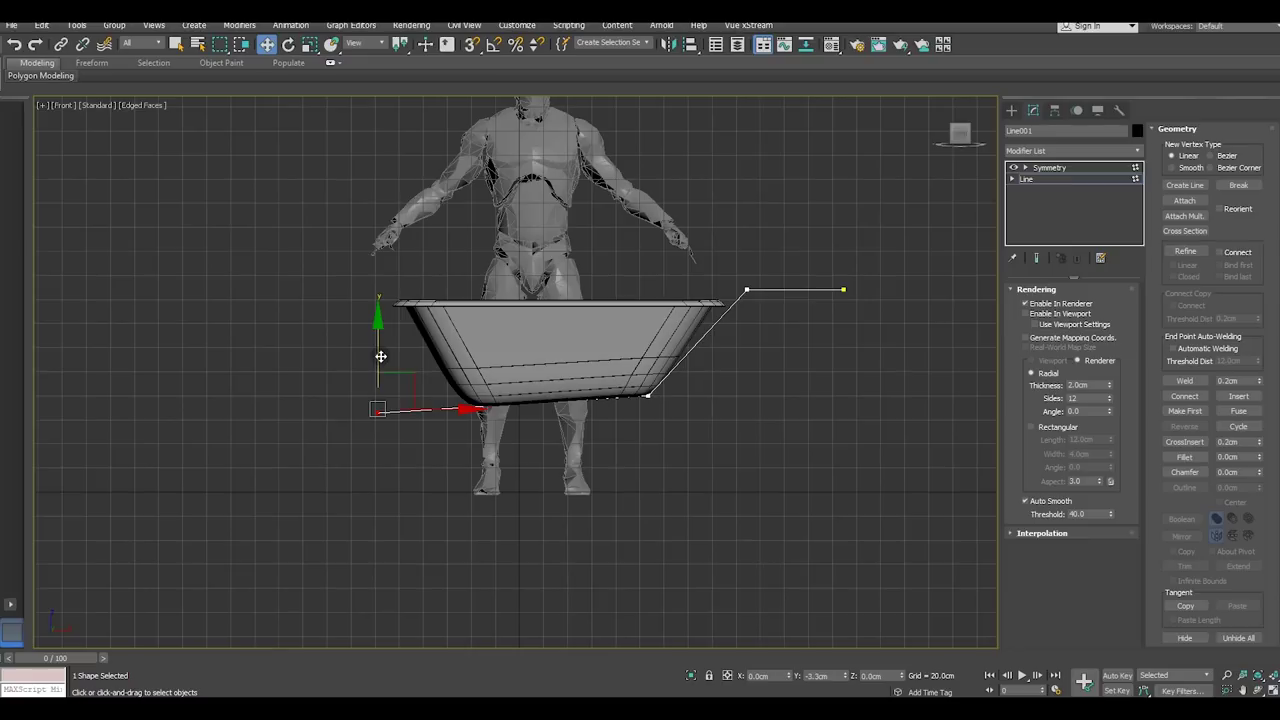
pyautogui.moveTo(384, 357); pyautogui.dragTo(387, 363)
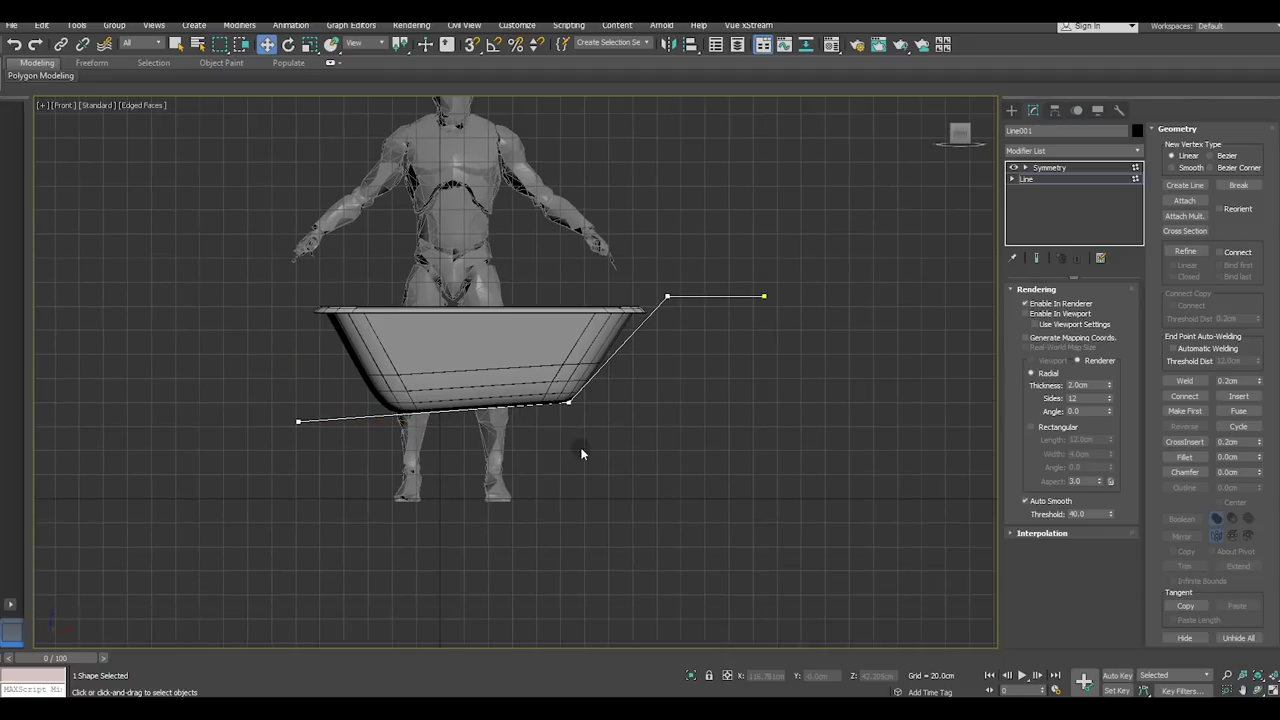
pyautogui.click(568, 402)
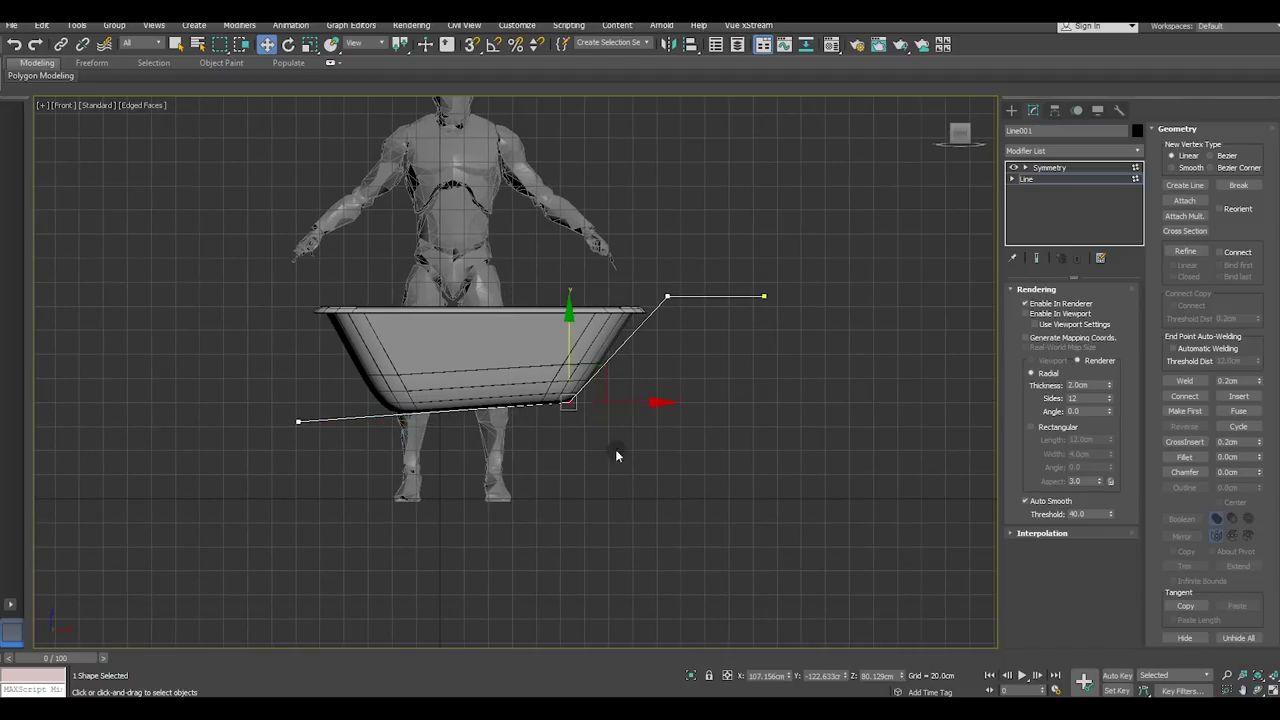
pyautogui.moveTo(641, 407); pyautogui.dragTo(666, 401)
# Undo the corner move and slide the corner vertex right under the tub's edge in View coordinates
pyautogui.click(14, 44)
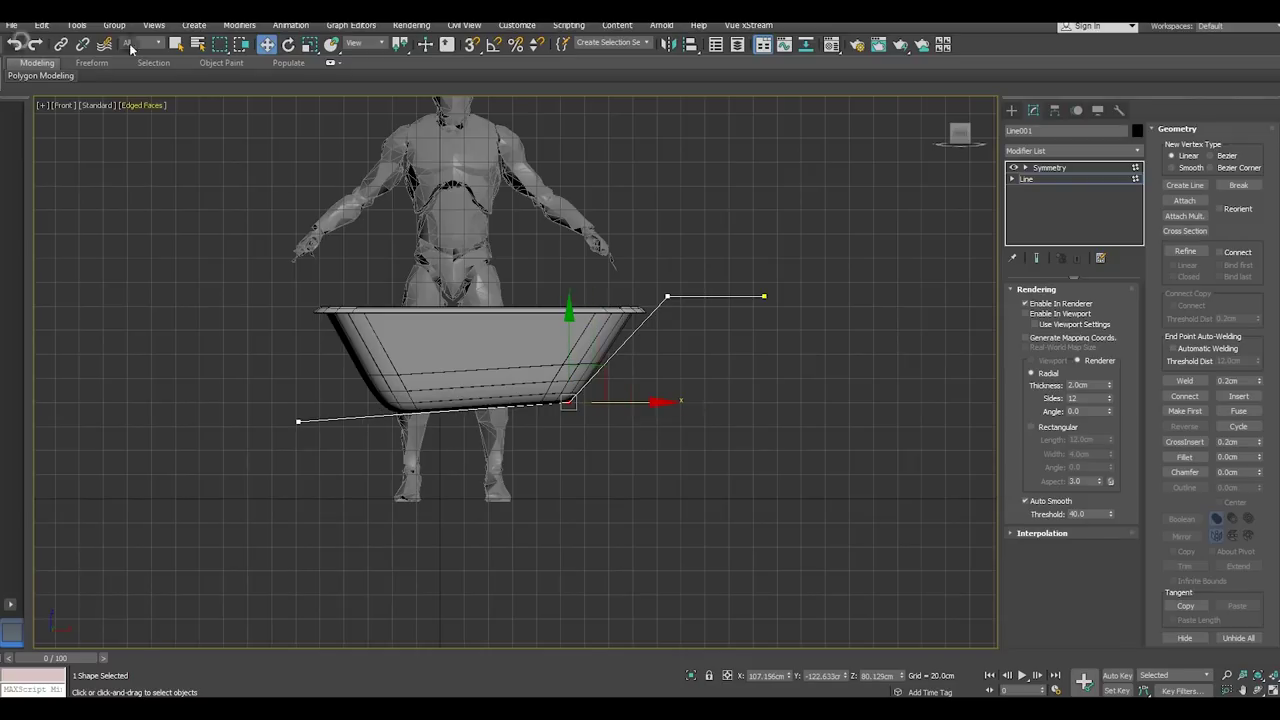
pyautogui.click(369, 46)
pyautogui.click(361, 87)
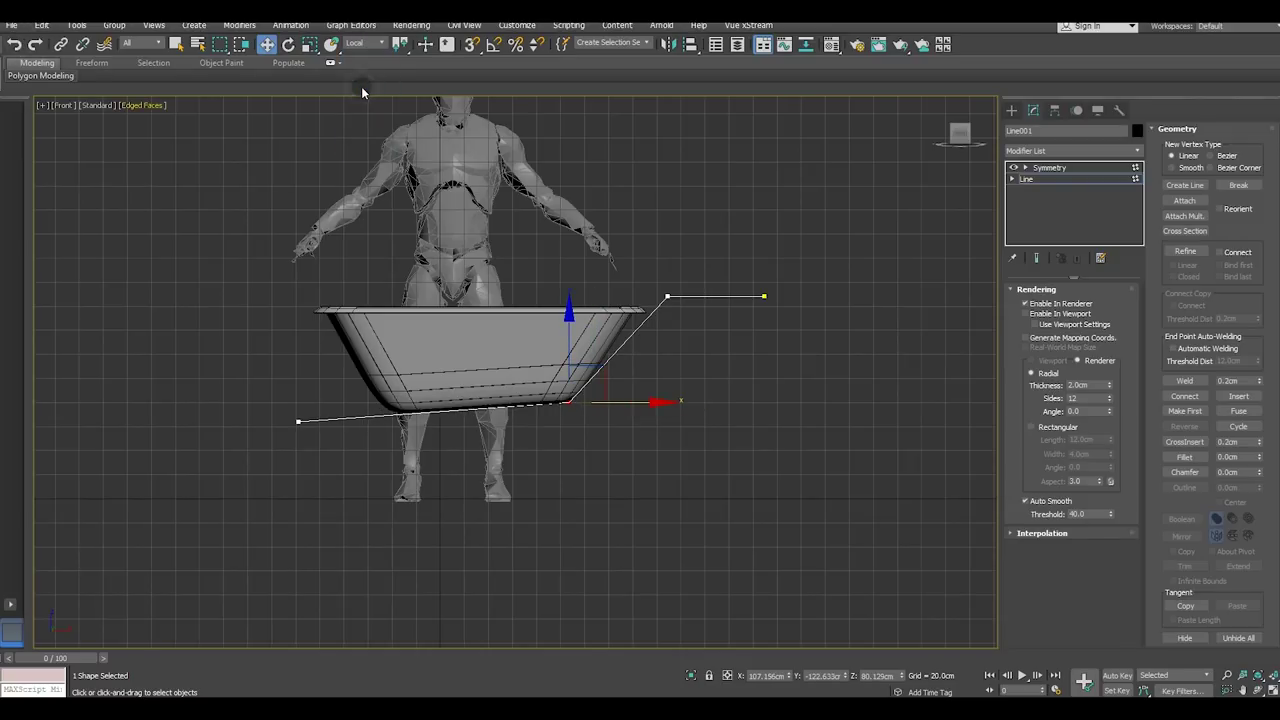
pyautogui.click(362, 44)
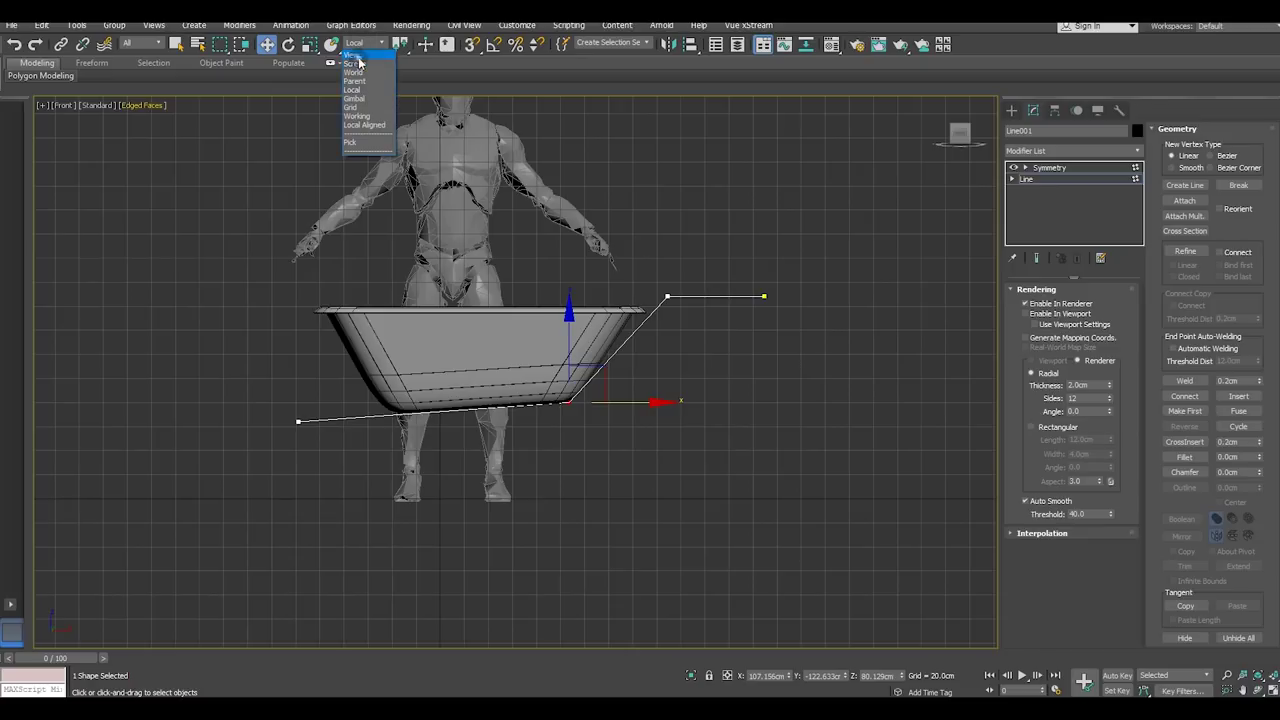
pyautogui.click(356, 56)
pyautogui.moveTo(634, 403); pyautogui.dragTo(651, 402)
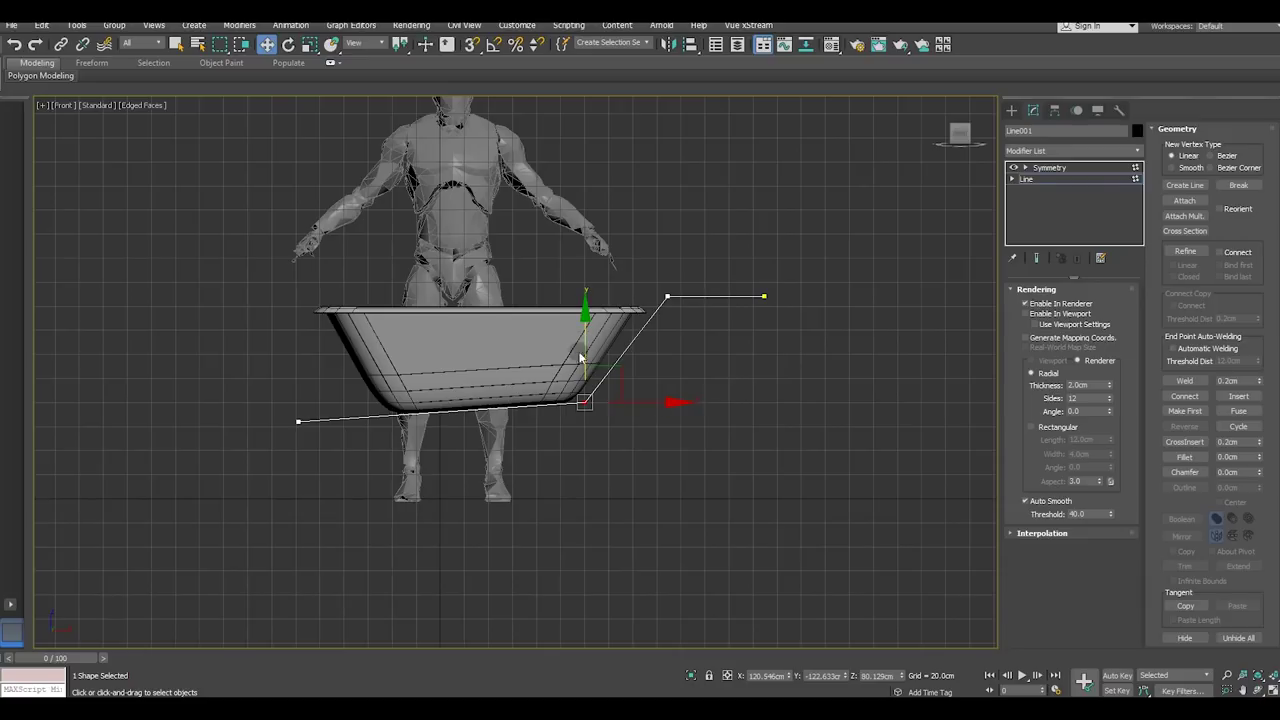
# Fillet the frame's lower corner by 10 cm and round the upper corner near the handle
pyautogui.scroll(-3, 1188, 540)
pyautogui.scroll(-3, 1190, 542)
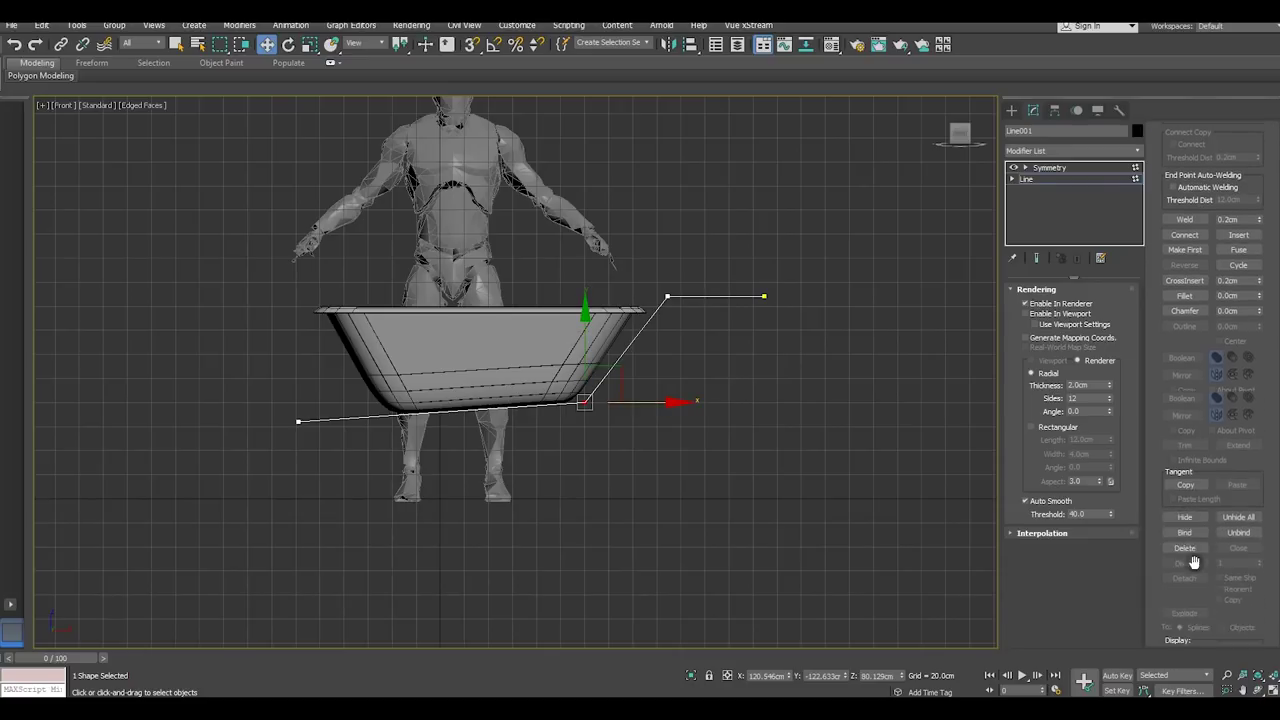
pyautogui.scroll(-3, 1226, 560)
pyautogui.scroll(-3, 1224, 565)
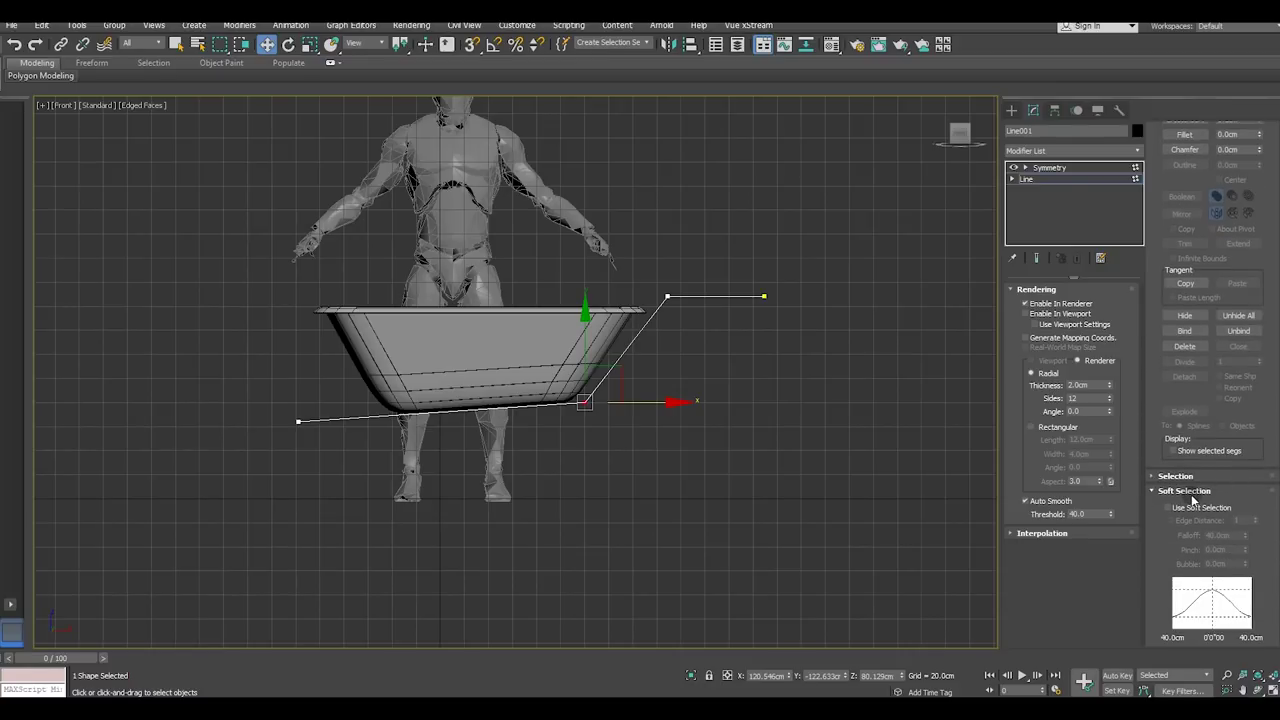
pyautogui.scroll(5, 1192, 495)
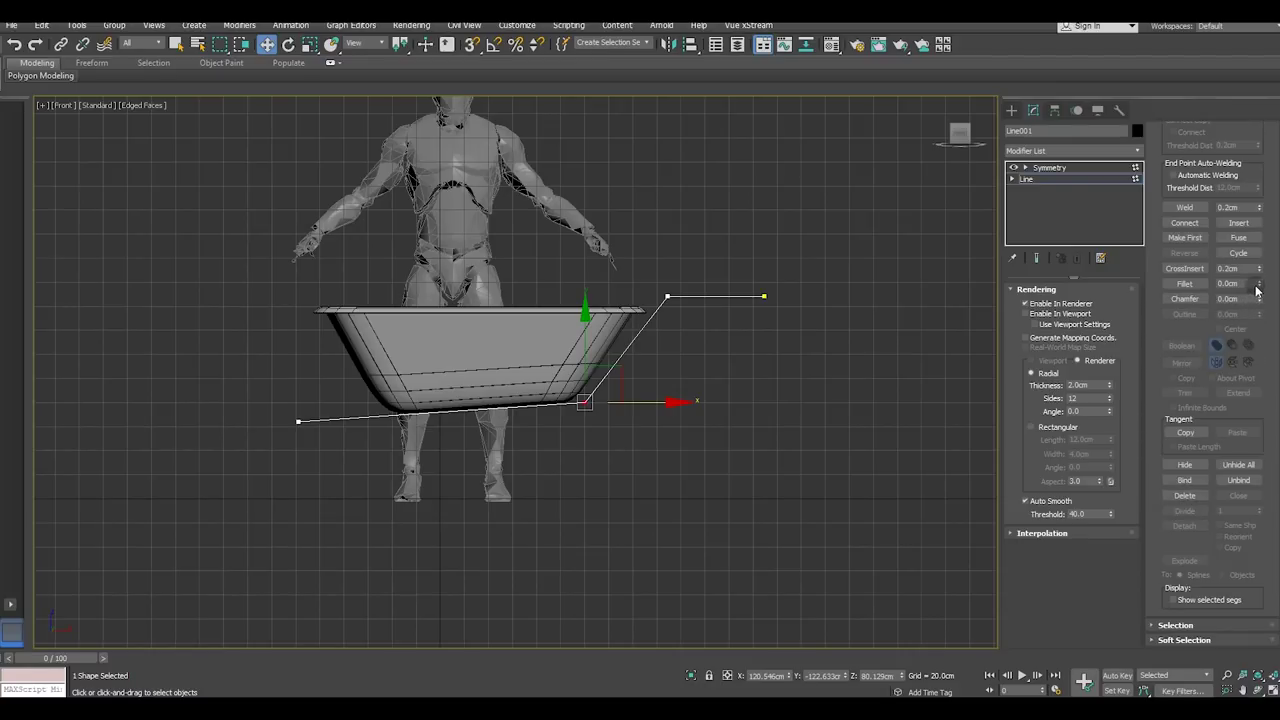
pyautogui.moveTo(1258, 288); pyautogui.dragTo(1251, 280)
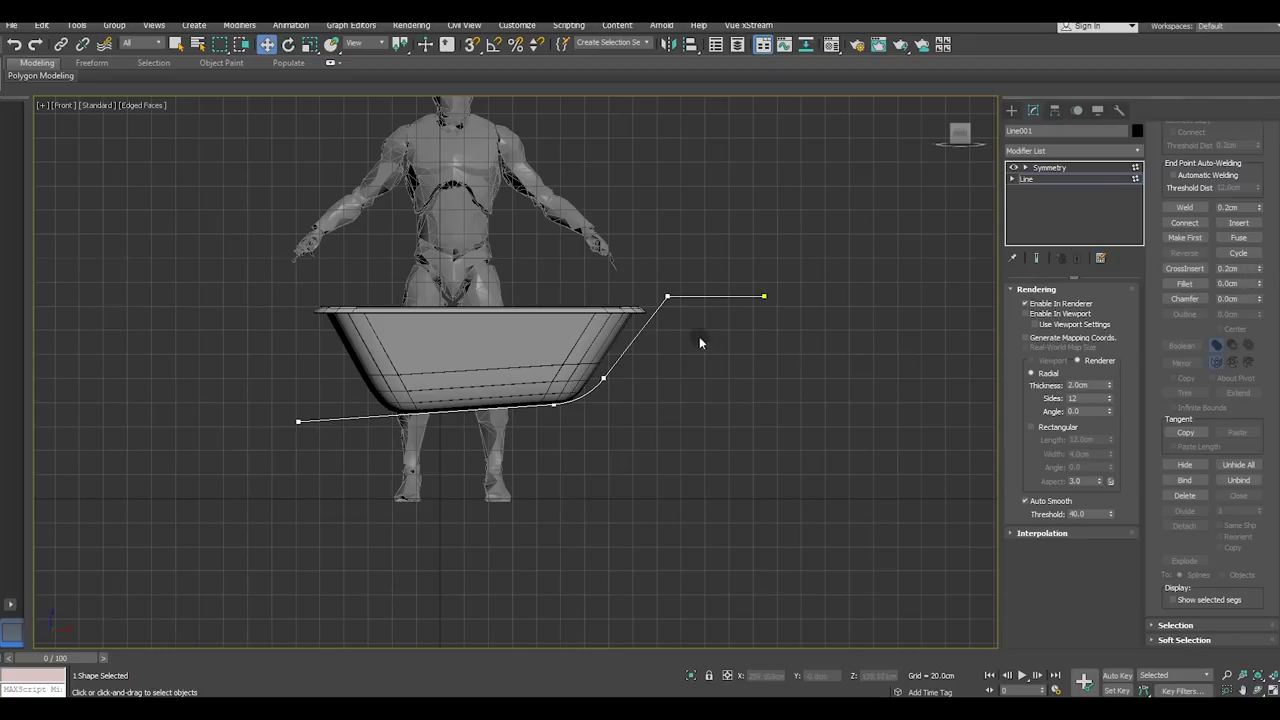
pyautogui.click(667, 297)
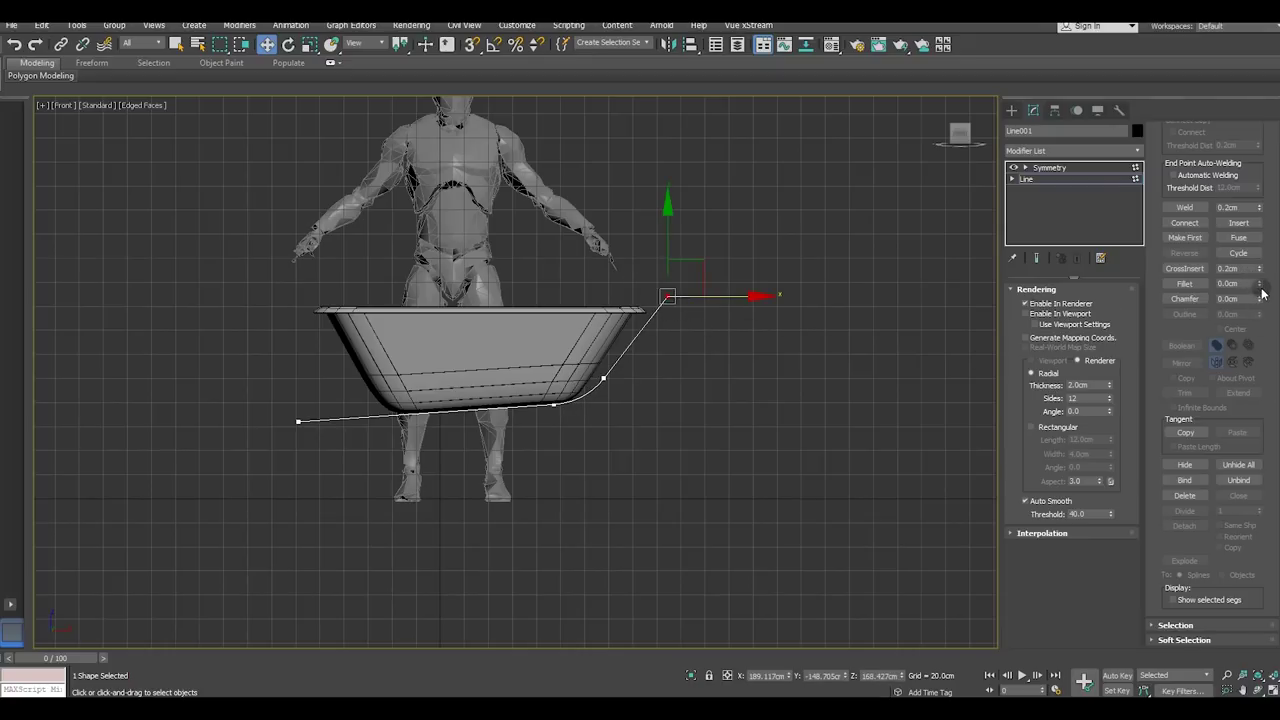
pyautogui.moveTo(1260, 287); pyautogui.dragTo(1259, 283)
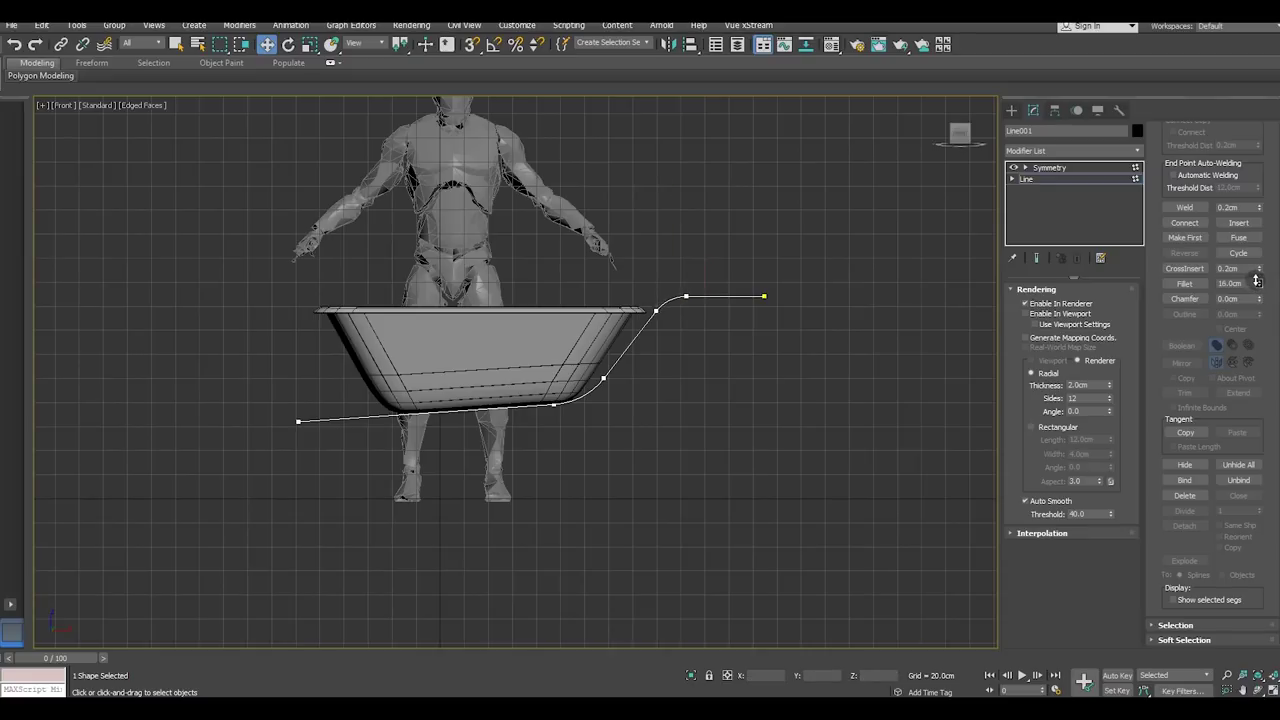
pyautogui.moveTo(1257, 283); pyautogui.dragTo(1257, 285)
# In Perspective, fillet the frame's front corner and display the full symmetric tubular frame
pyautogui.moveTo(427, 397); pyautogui.dragTo(458, 418, button='middle')
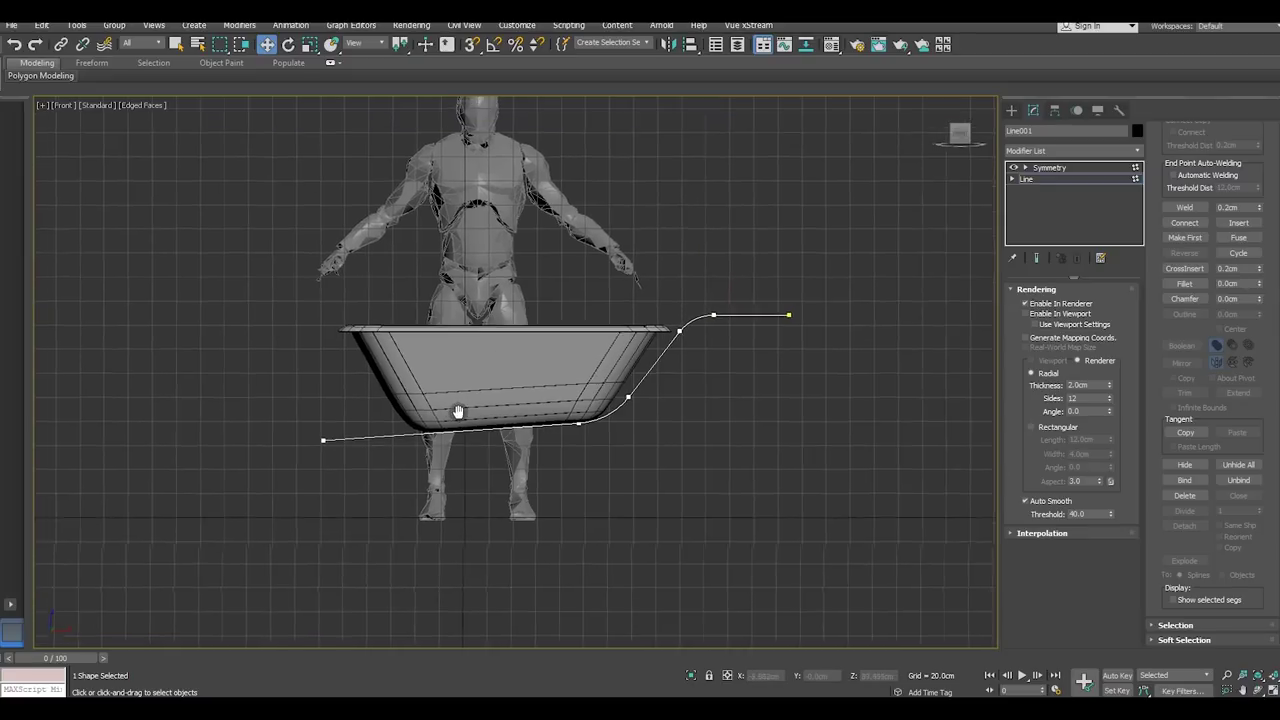
pyautogui.press('p')
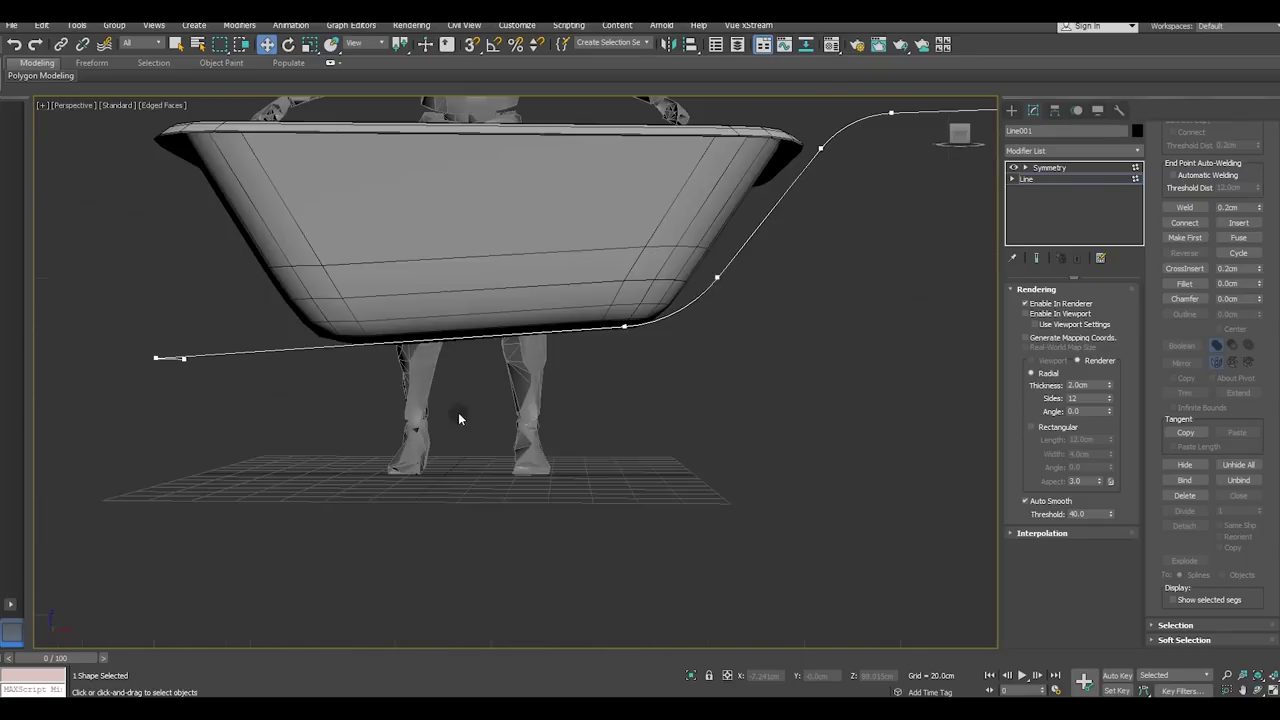
pyautogui.scroll(-3, 459, 412)
pyautogui.moveTo(553, 404)
pyautogui.keyDown('alt'); pyautogui.mouseDown(button='middle')
pyautogui.moveTo(650, 431)
pyautogui.moveTo(667, 388)
pyautogui.moveTo(643, 364)
pyautogui.moveTo(666, 400)
pyautogui.moveTo(657, 448)
pyautogui.moveTo(516, 525)
pyautogui.mouseUp(button='middle'); pyautogui.keyUp('alt')
pyautogui.click(490, 519)
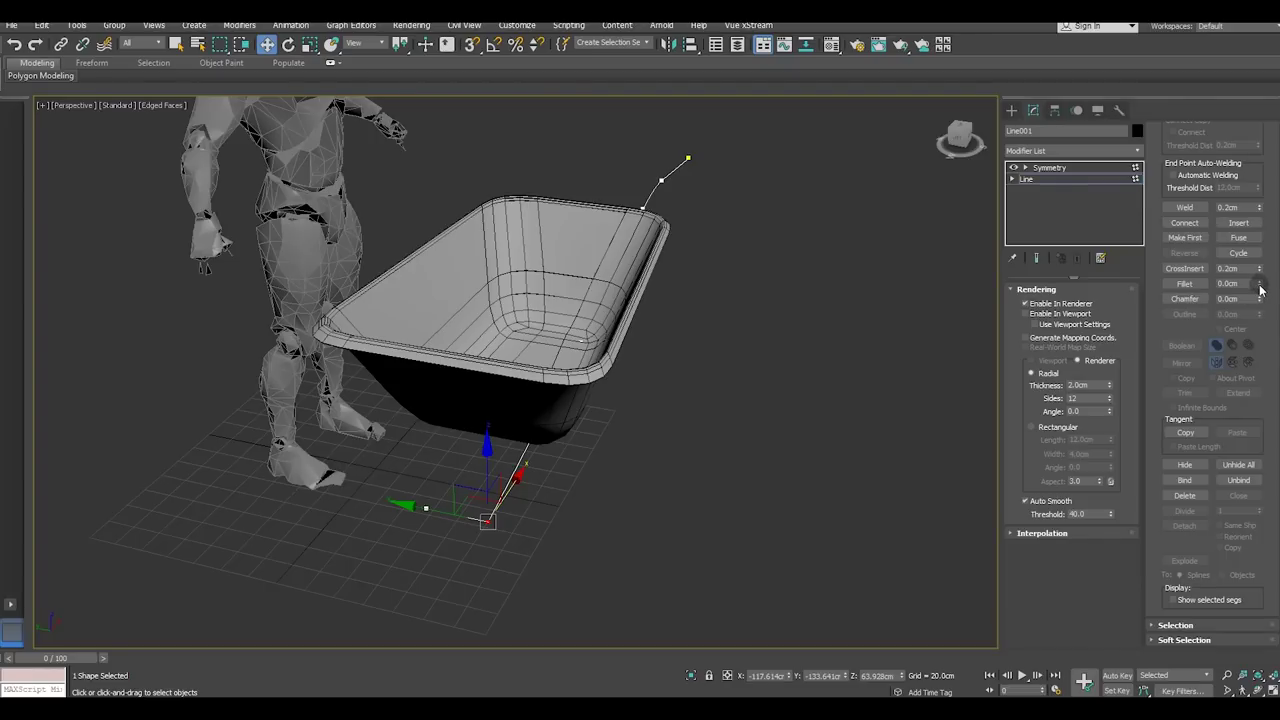
pyautogui.moveTo(1259, 287); pyautogui.dragTo(1250, 275)
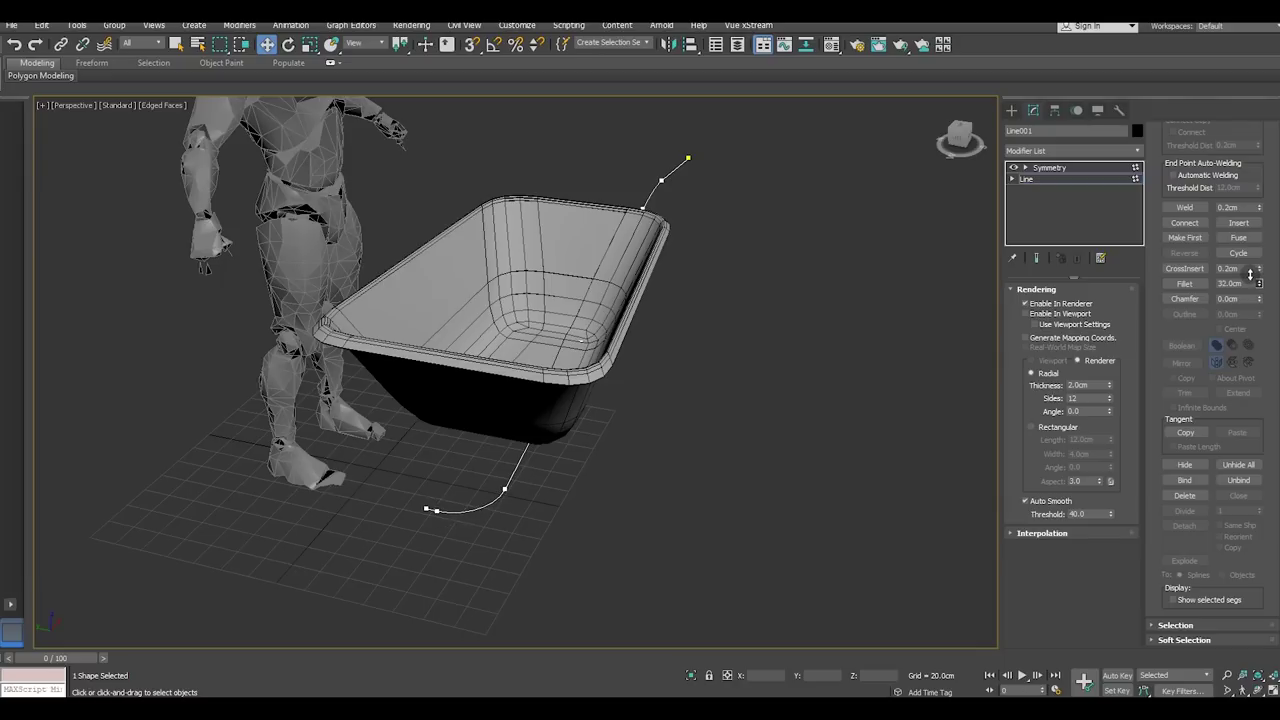
pyautogui.click(1033, 259)
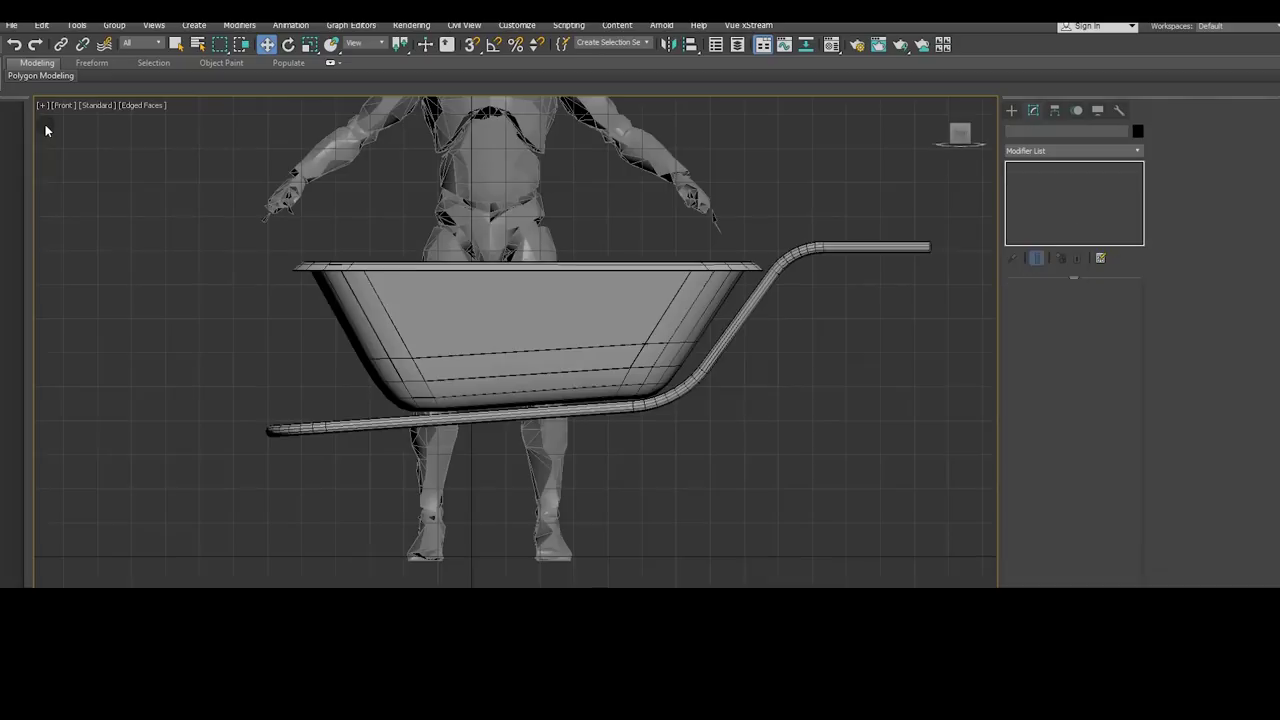
# Activate Line under Create > Shapes, after panning the Front view up and briefly nudging the tub
pyautogui.click(1012, 111)
pyautogui.click(1045, 203)
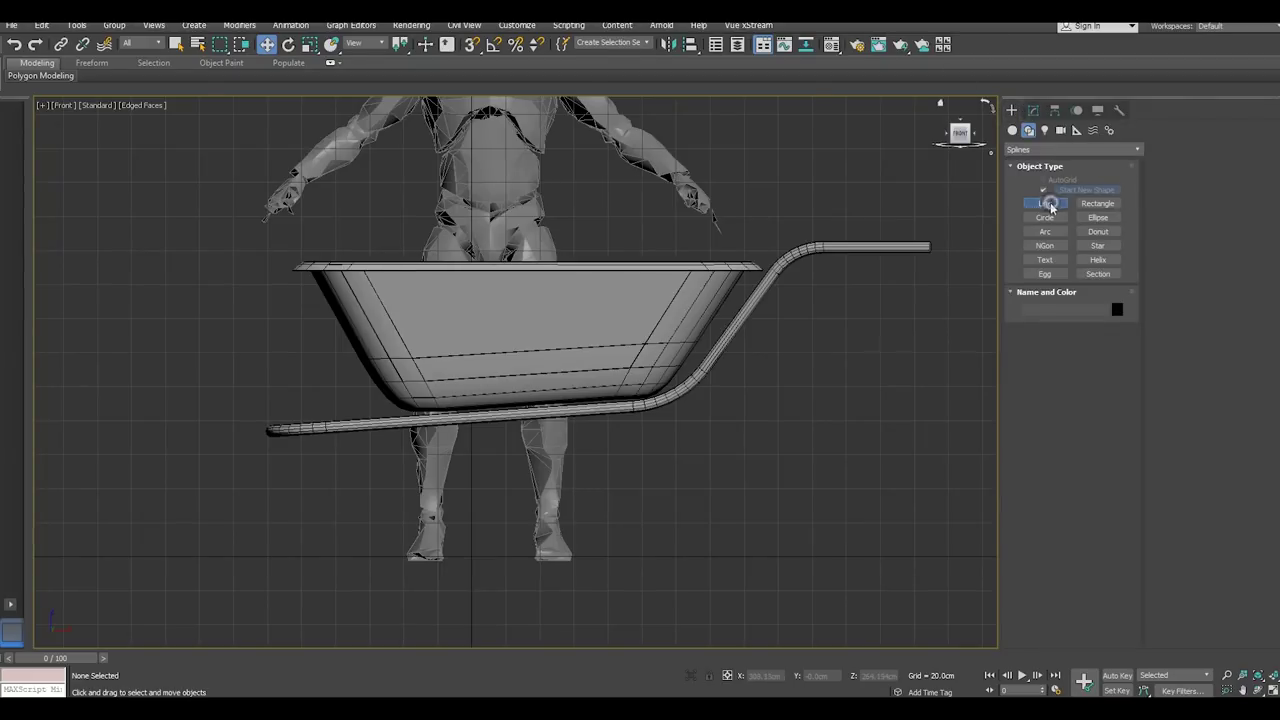
pyautogui.moveTo(595, 378); pyautogui.dragTo(596, 275, button='middle')
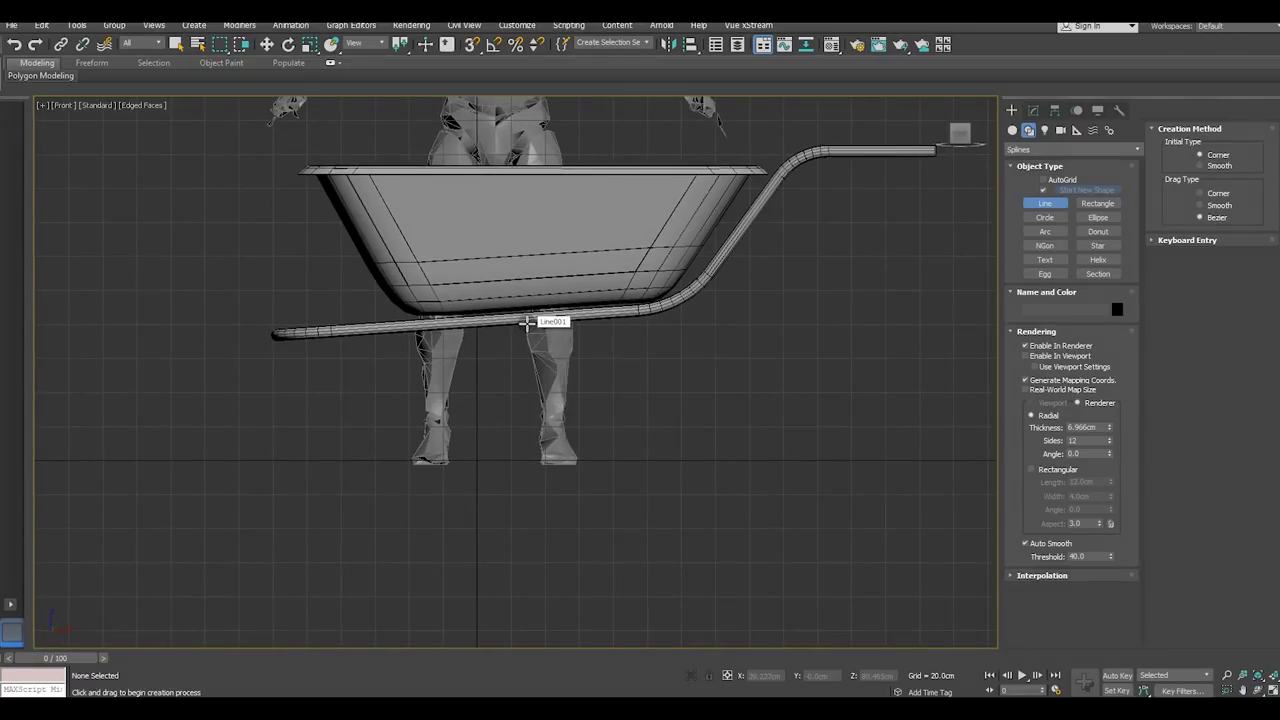
pyautogui.press('w')
pyautogui.click(572, 274)
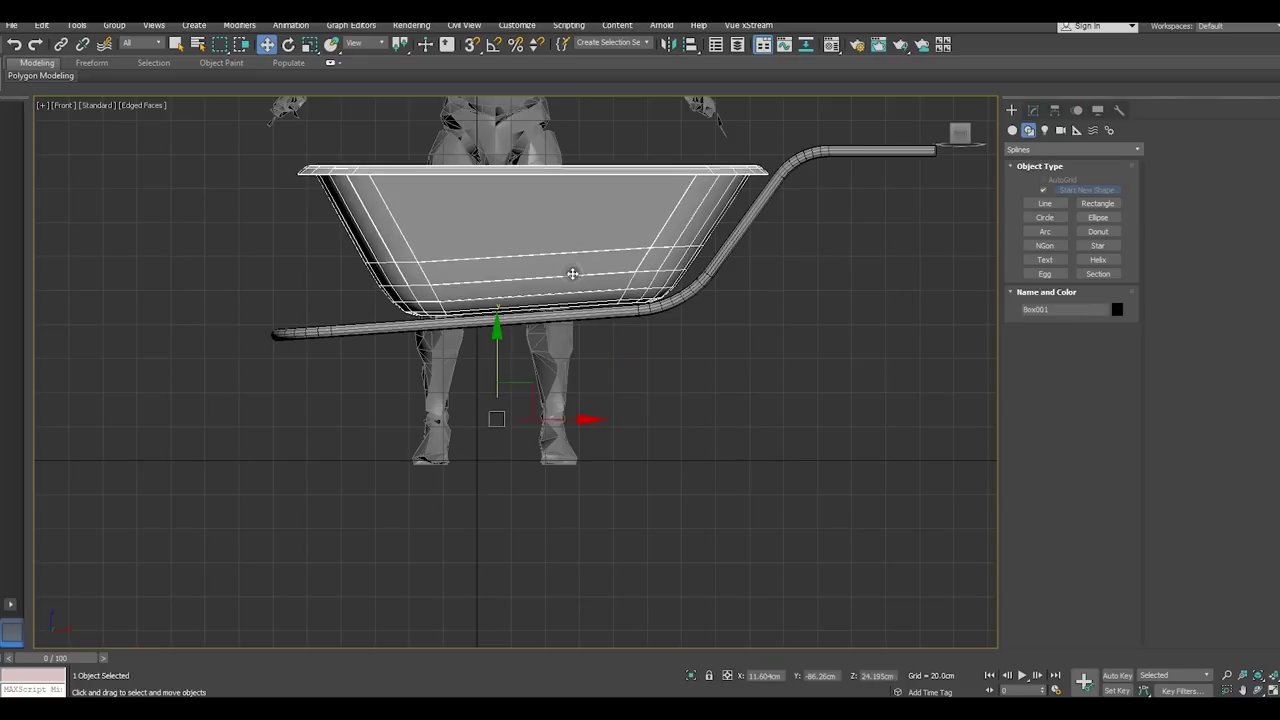
pyautogui.moveTo(499, 343); pyautogui.dragTo(499, 345)
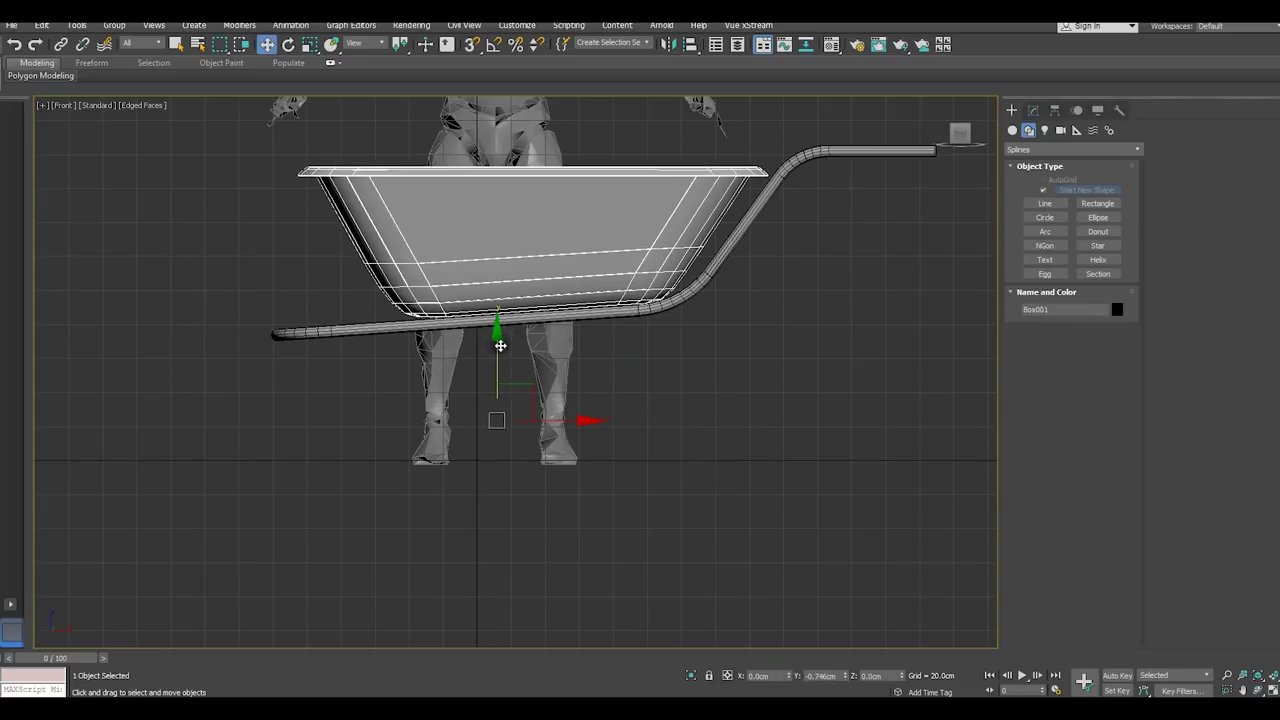
pyautogui.click(688, 362)
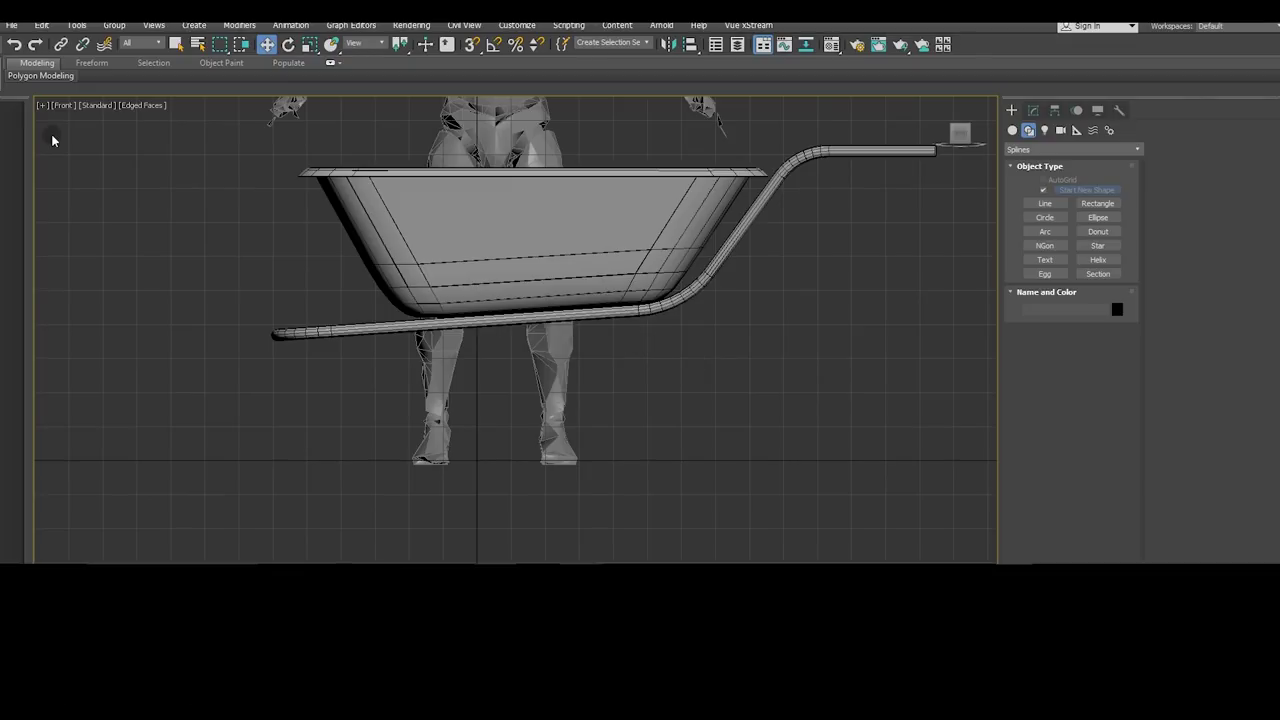
pyautogui.click(1045, 203)
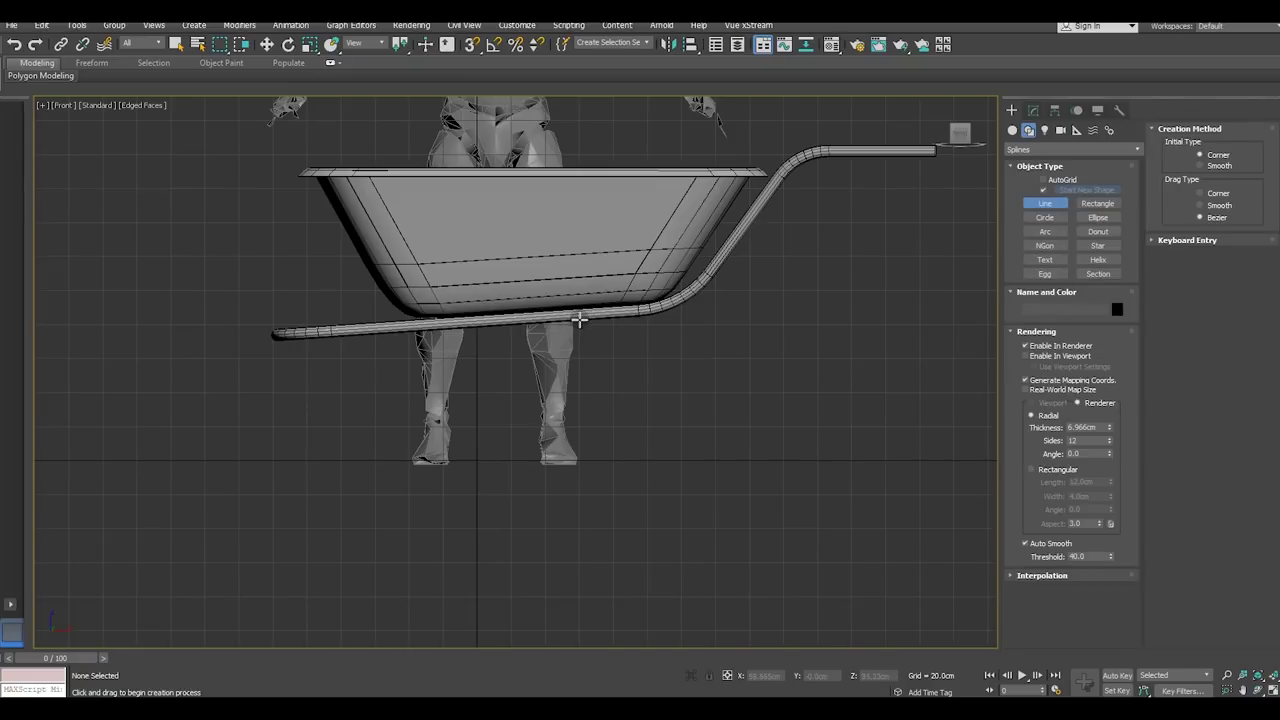
# Draw Line002 as a V-shaped leg from the frame down to two ground corners and back up
pyautogui.click(579, 319)
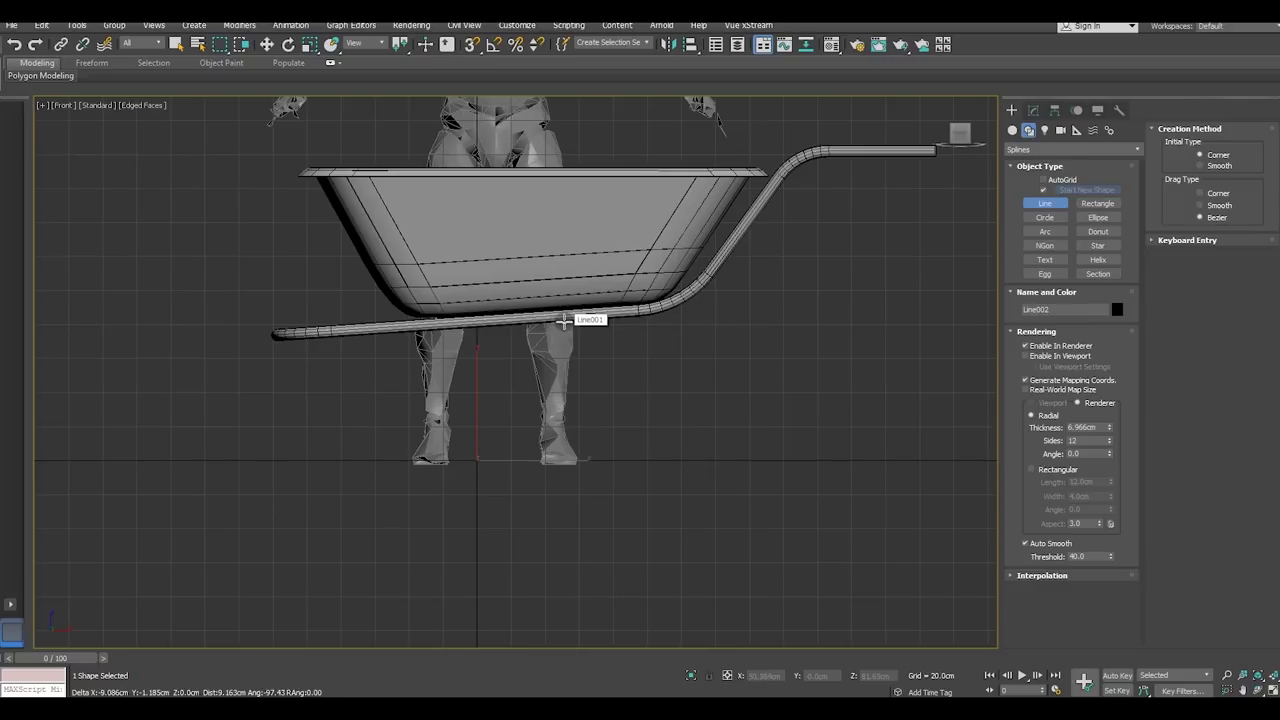
pyautogui.click(565, 320)
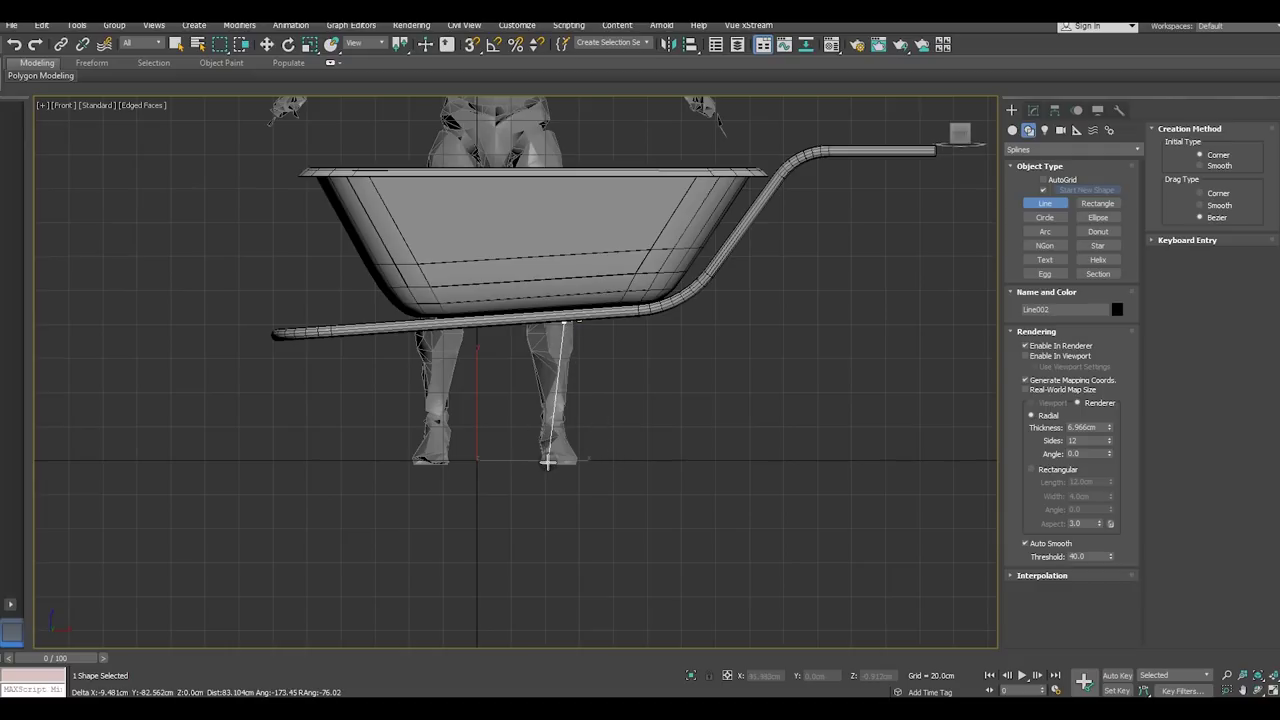
pyautogui.click(548, 462)
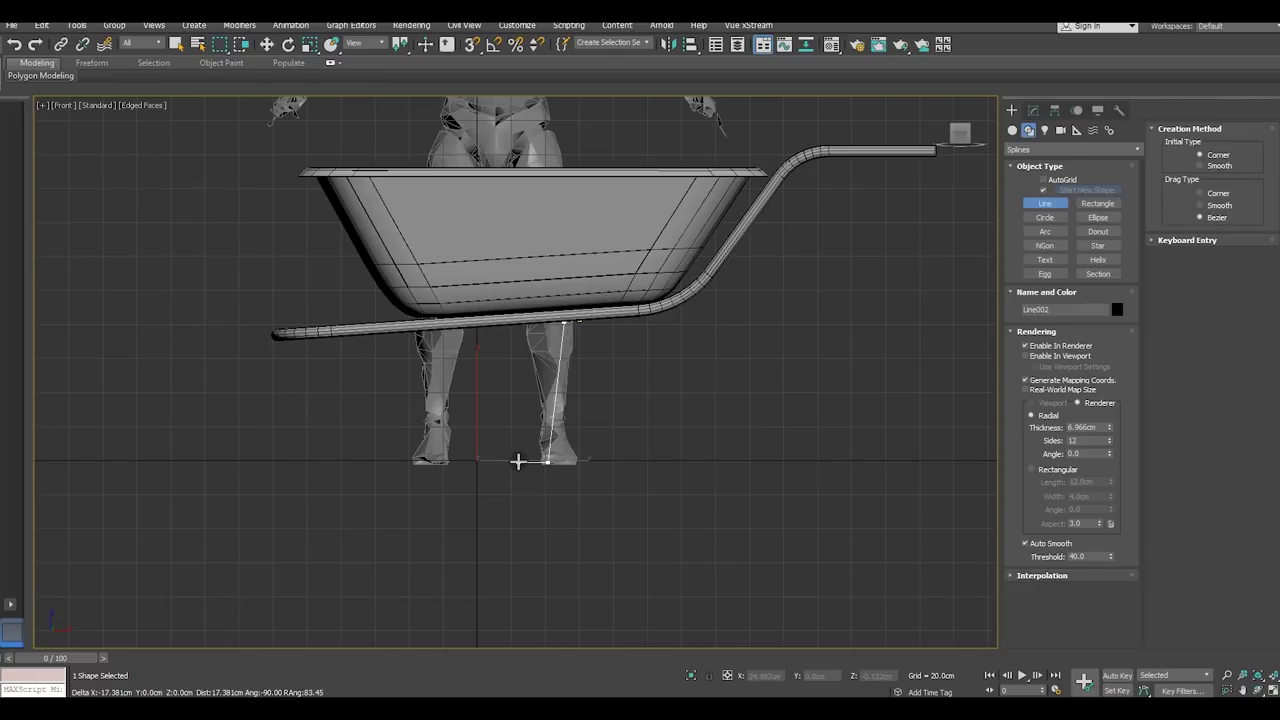
pyautogui.click(512, 461)
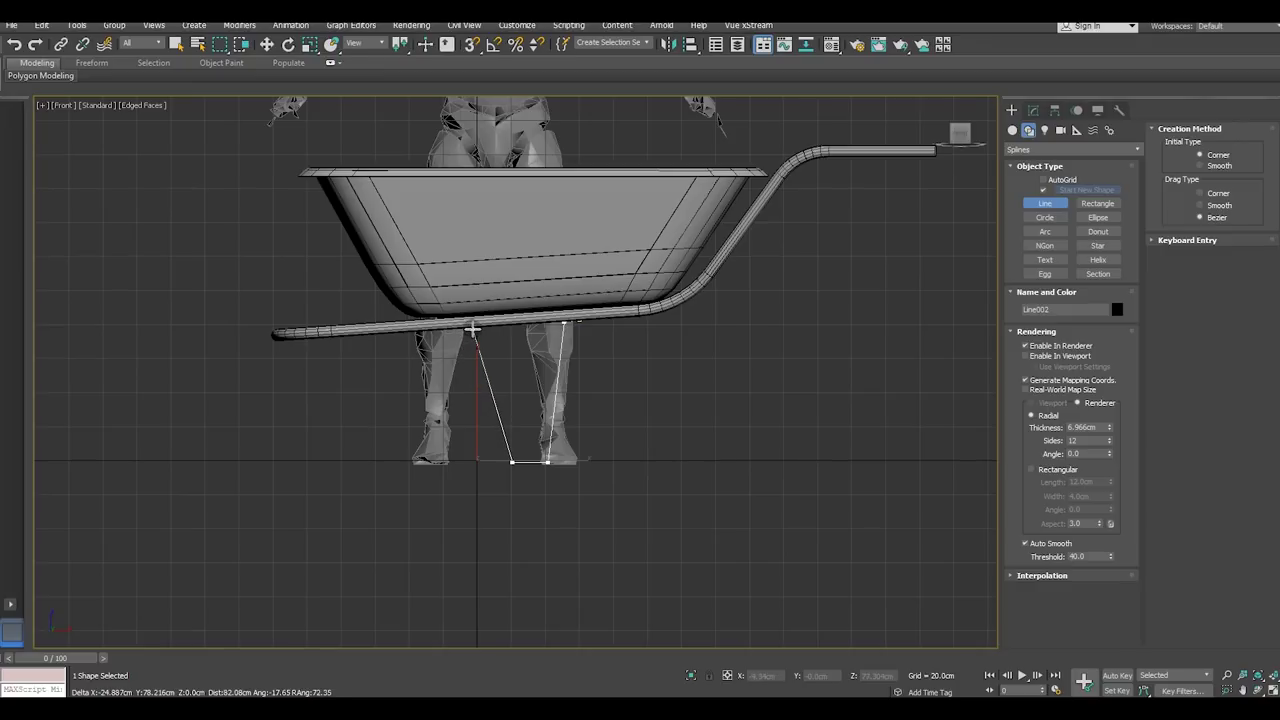
pyautogui.click(472, 329)
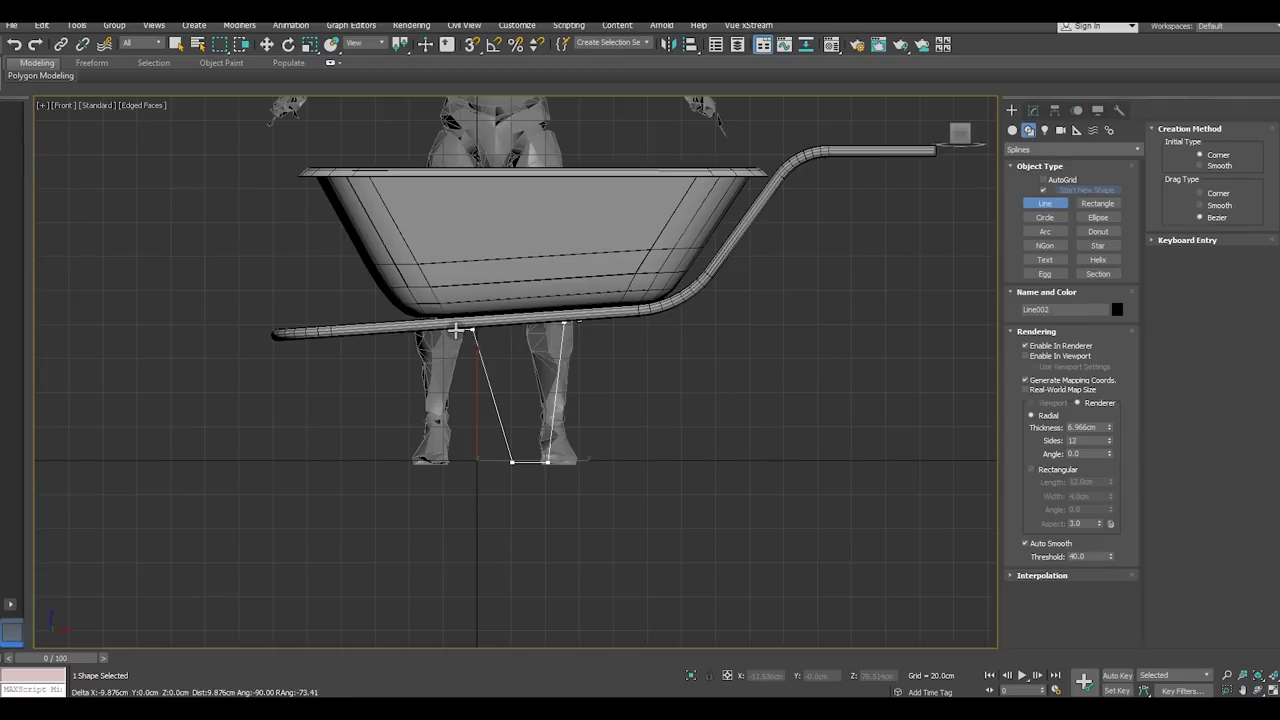
pyautogui.rightClick(455, 335)
pyautogui.press('w')
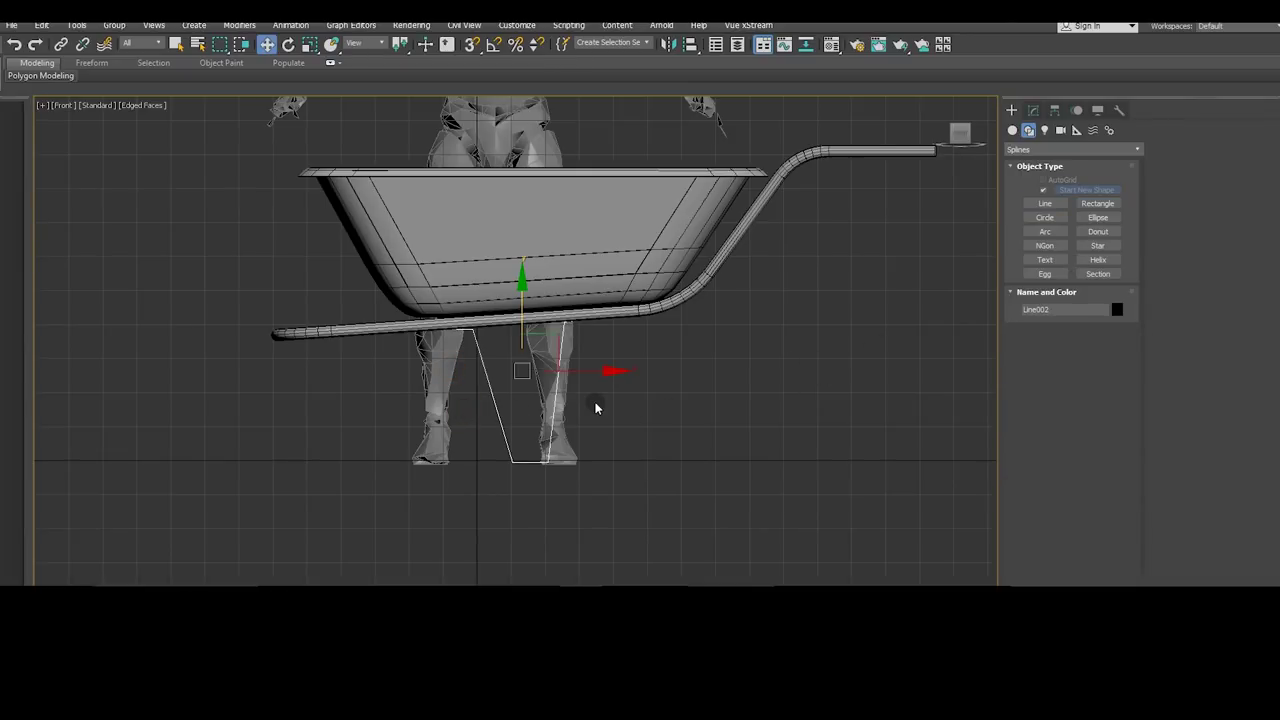
# Shift the leg line right, then select its top vertices and raise them slightly
pyautogui.moveTo(608, 372)
pyautogui.mouseDown()
pyautogui.moveTo(701, 339)
pyautogui.moveTo(686, 337)
pyautogui.mouseUp()
pyautogui.scroll(3, 606, 330)
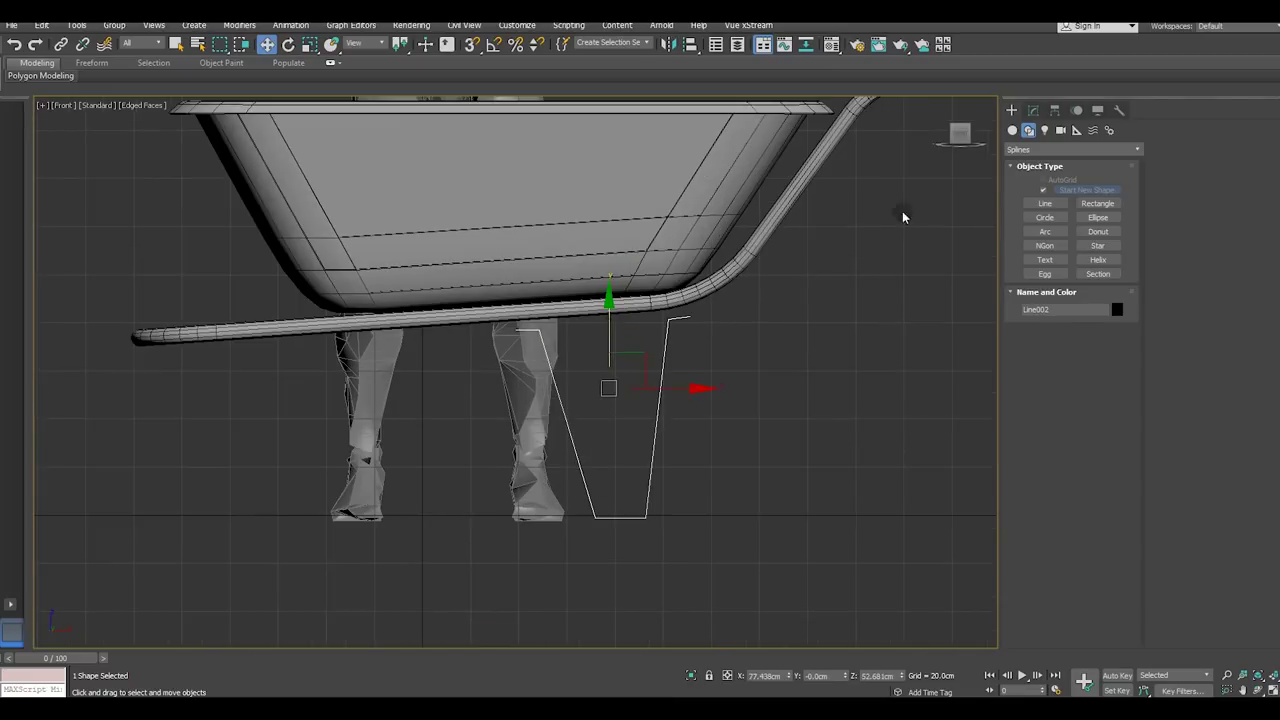
pyautogui.click(1033, 110)
pyautogui.press('1')
pyautogui.click(645, 517)
pyautogui.moveTo(647, 470); pyautogui.dragTo(647, 467)
pyautogui.moveTo(453, 279); pyautogui.dragTo(777, 360)
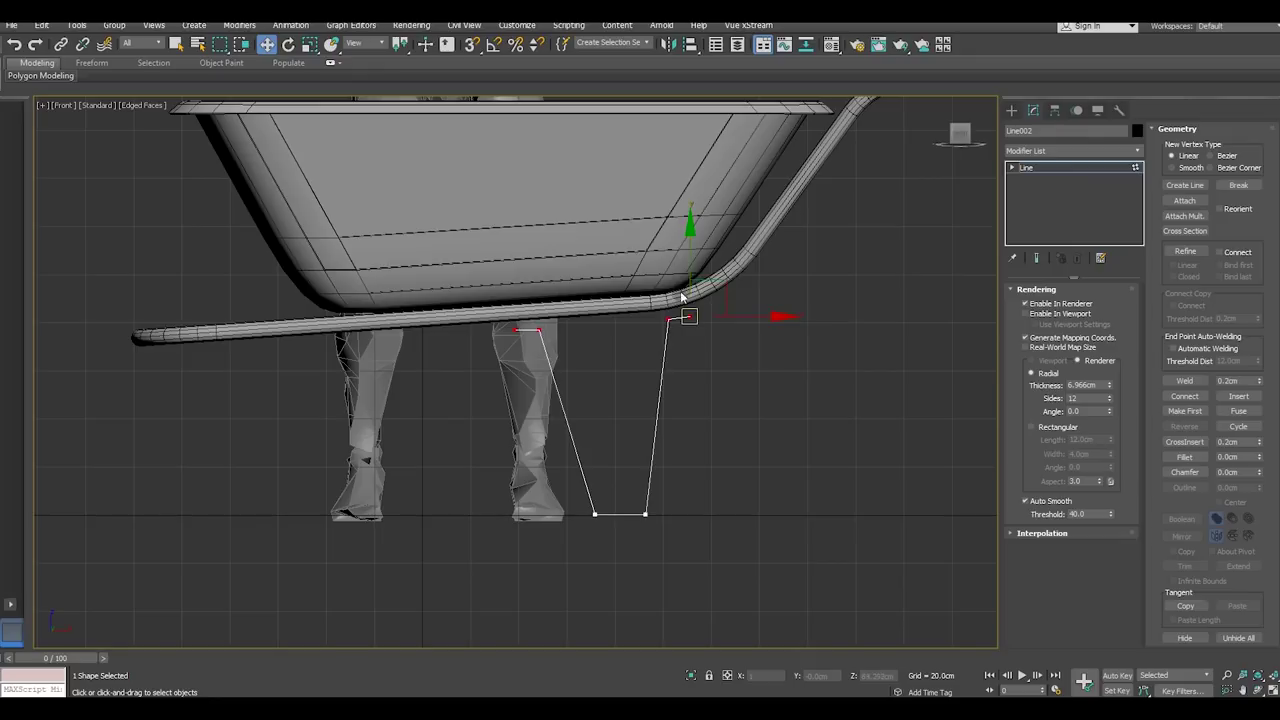
pyautogui.moveTo(684, 264); pyautogui.dragTo(684, 262)
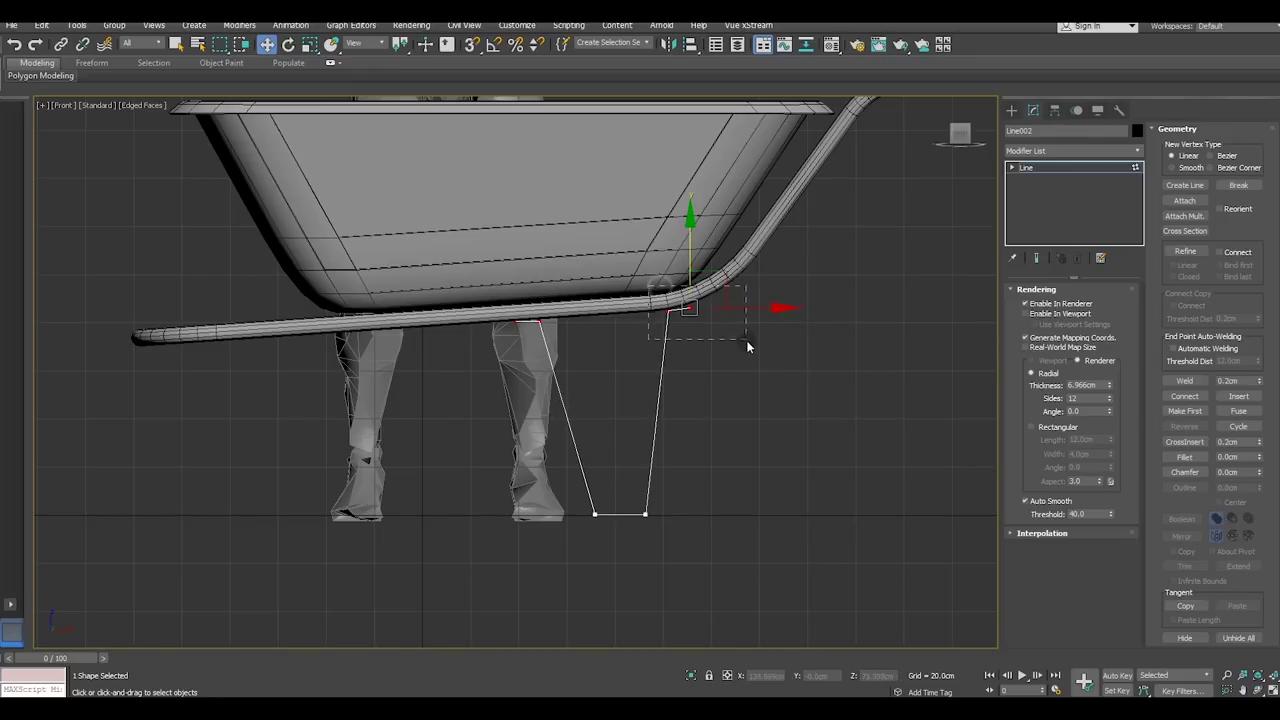
# Lift both top points onto the frame rail and show the leg as a rectangular bar in the viewport
pyautogui.scroll(2, 692, 305)
pyautogui.scroll(2, 692, 305)
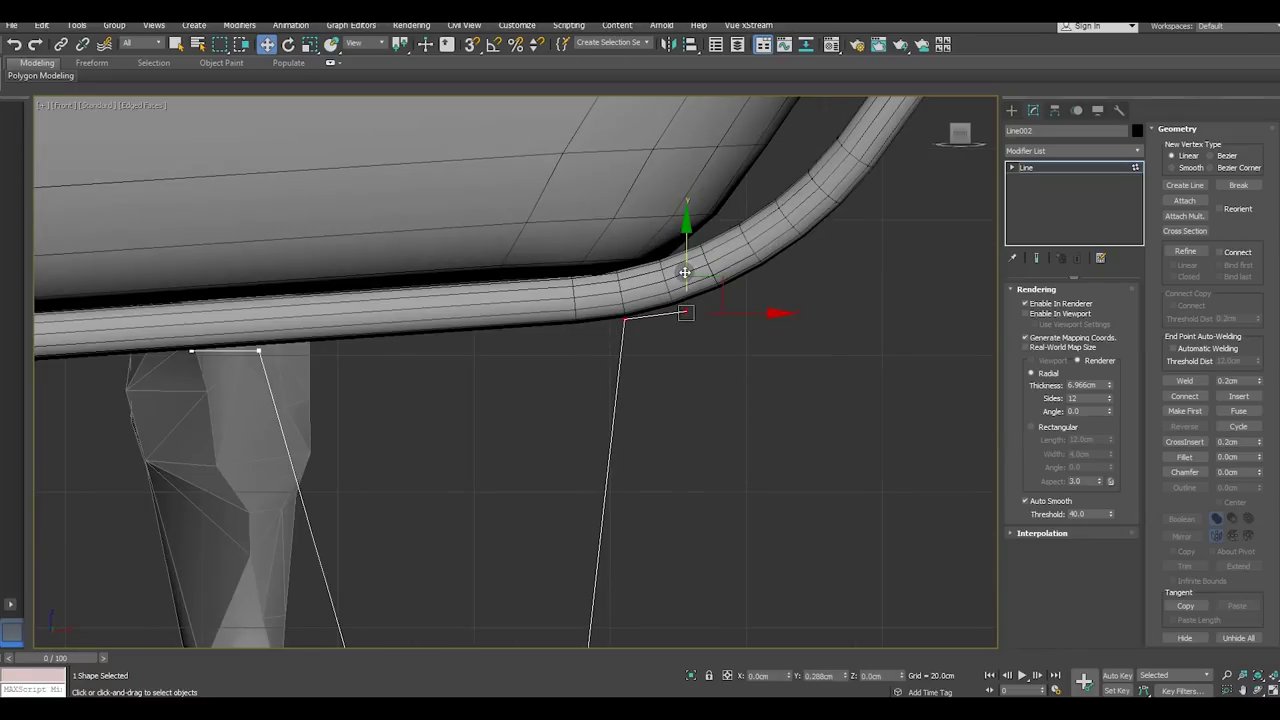
pyautogui.moveTo(686, 285); pyautogui.dragTo(686, 276)
pyautogui.scroll(-3, 748, 283)
pyautogui.scroll(3, 494, 281)
pyautogui.click(496, 299)
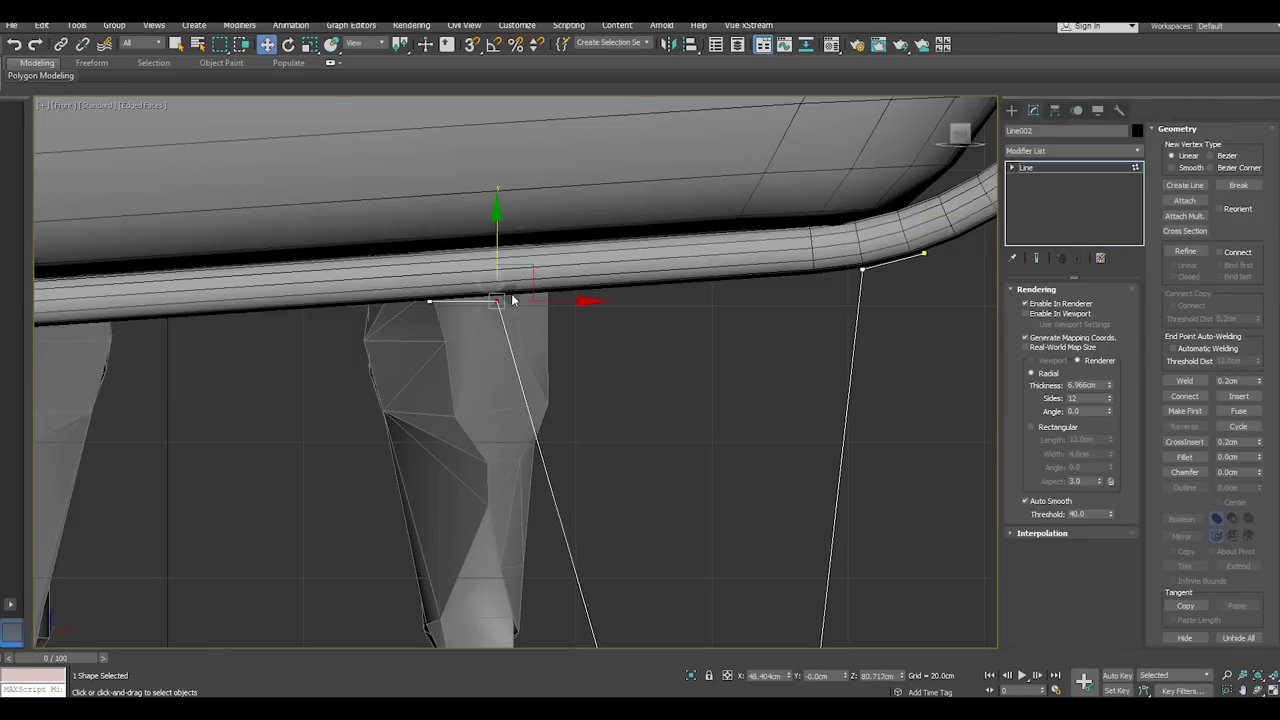
pyautogui.moveTo(494, 251); pyautogui.dragTo(494, 248)
pyautogui.click(684, 354)
pyautogui.scroll(-3, 580, 244)
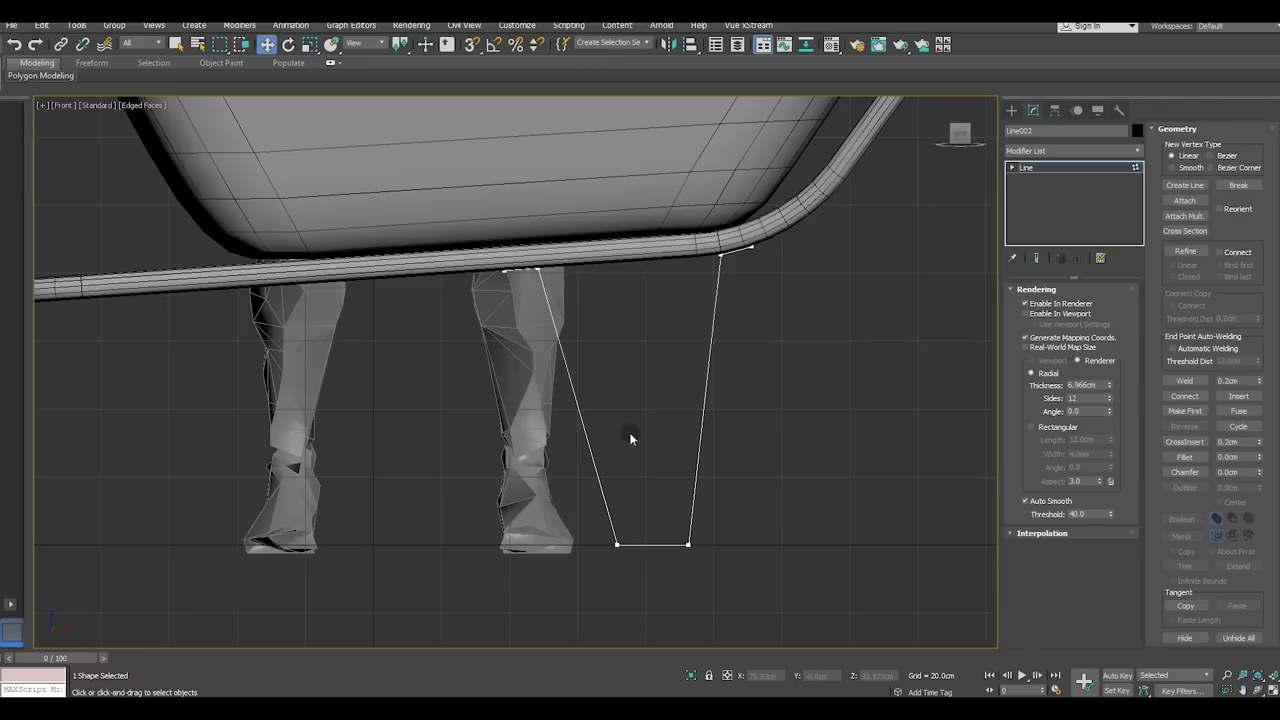
pyautogui.click(1040, 314)
pyautogui.click(1055, 429)
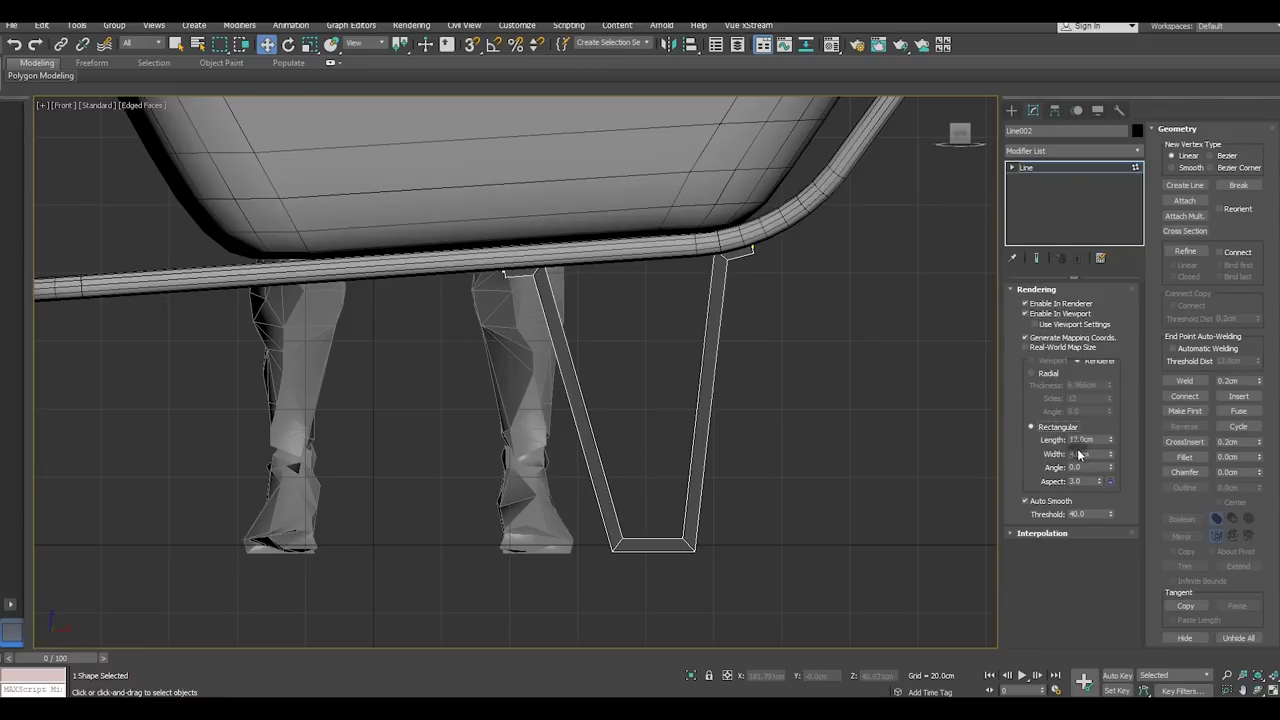
# Hide the leg's viewport thickness and fillet its two top corner vertices
pyautogui.click(1033, 311)
pyautogui.click(1034, 169)
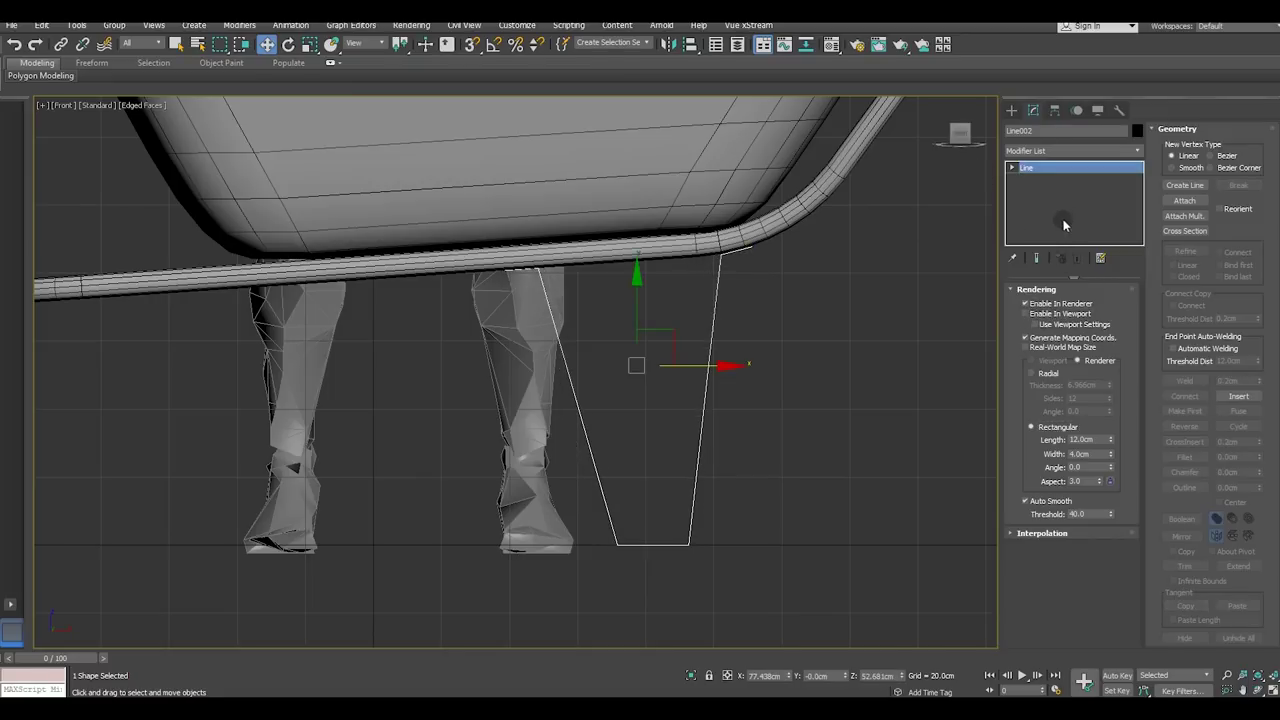
pyautogui.press('1')
pyautogui.click(729, 277)
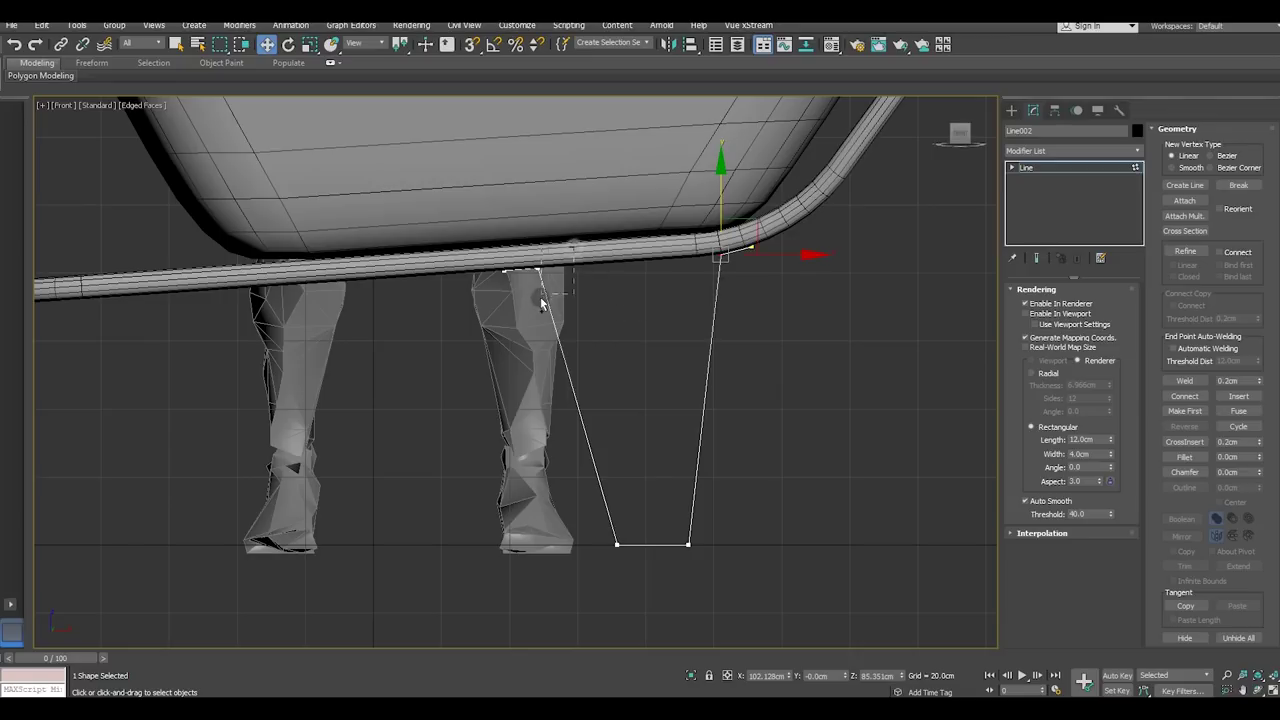
pyautogui.click(538, 270)
pyautogui.scroll(3, 540, 268)
pyautogui.scroll(-1, 545, 268)
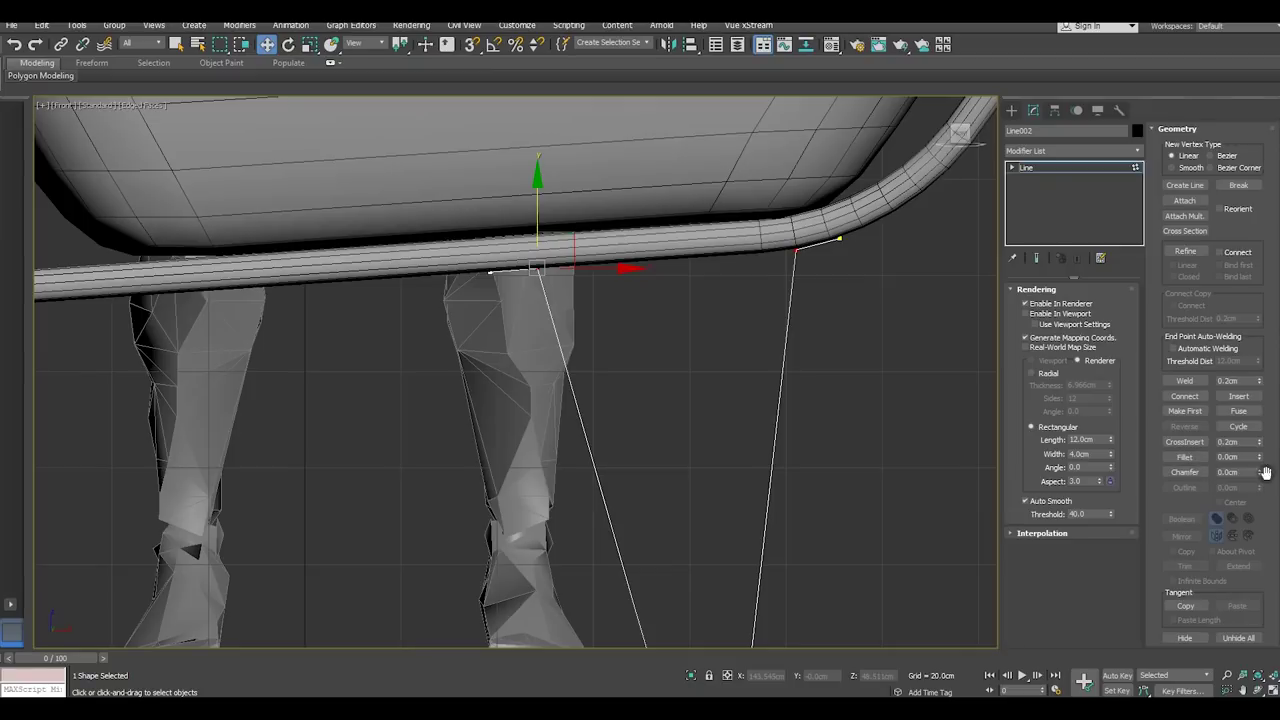
pyautogui.moveTo(1259, 462); pyautogui.dragTo(1257, 457)
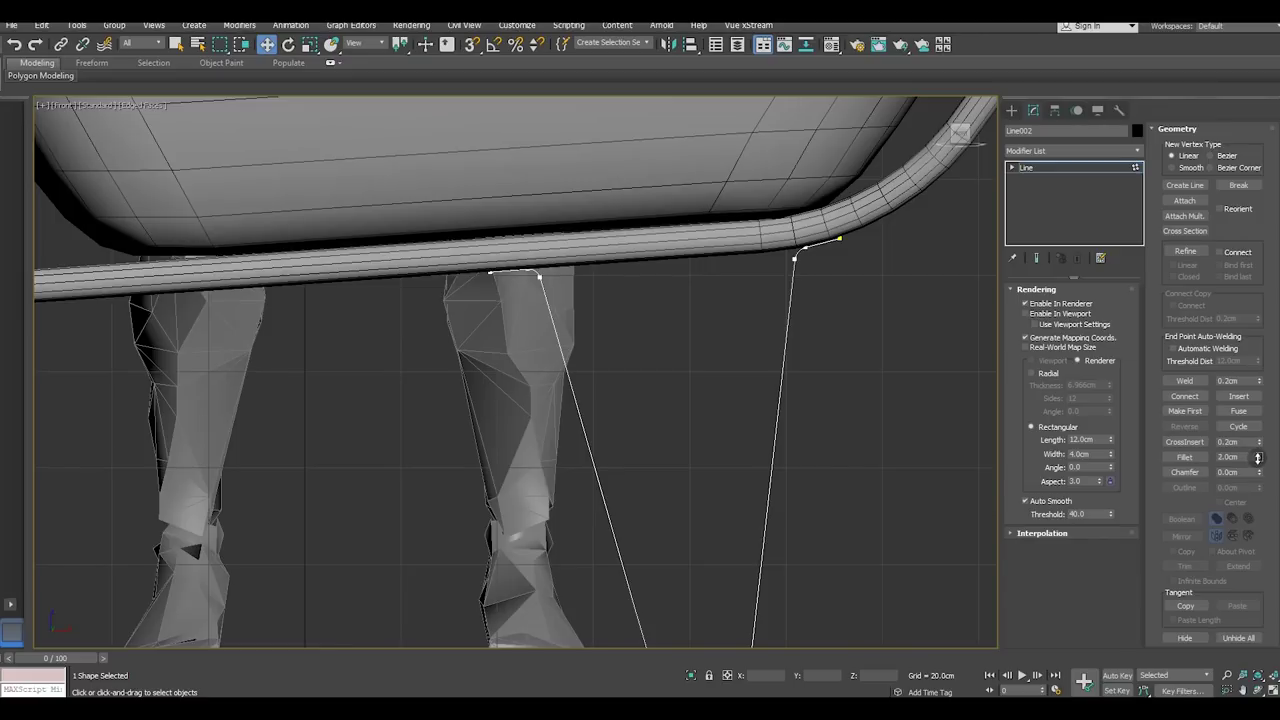
# Fillet the leg's two bottom corners by 2.0 cm and re-enable the rectangular bar display
pyautogui.scroll(-3, 726, 305)
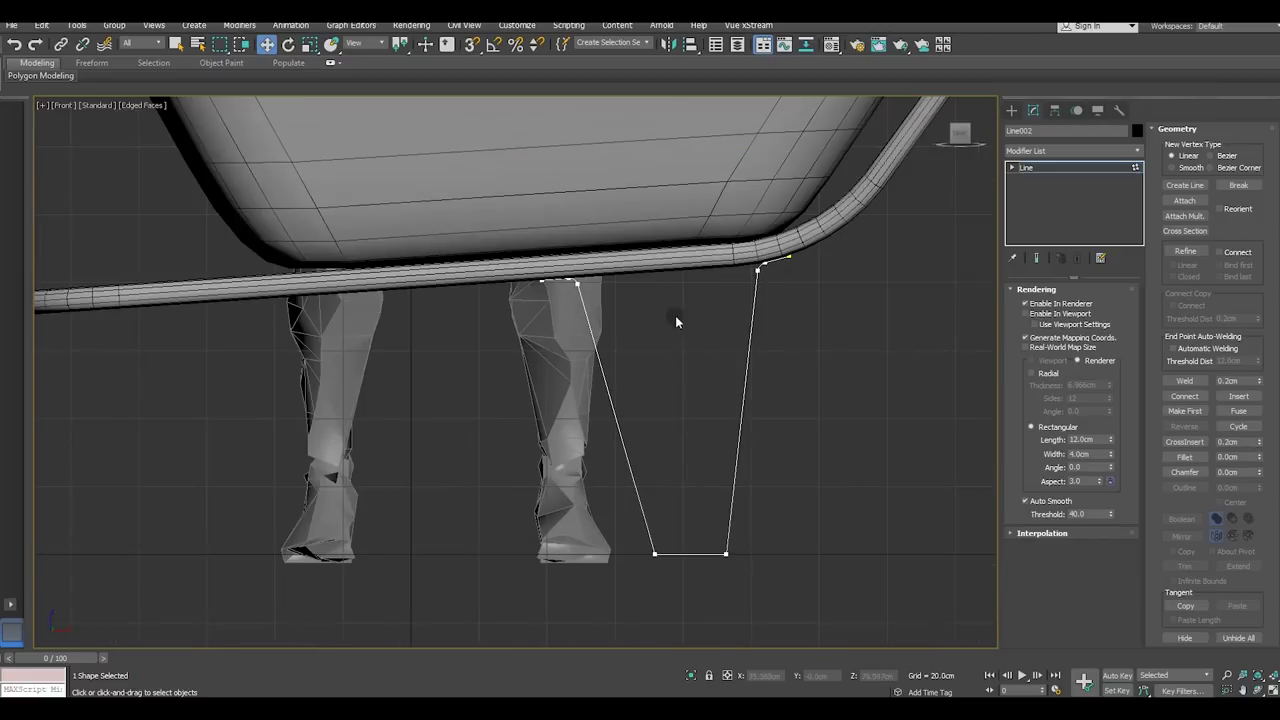
pyautogui.moveTo(711, 387); pyautogui.dragTo(682, 343, button='middle')
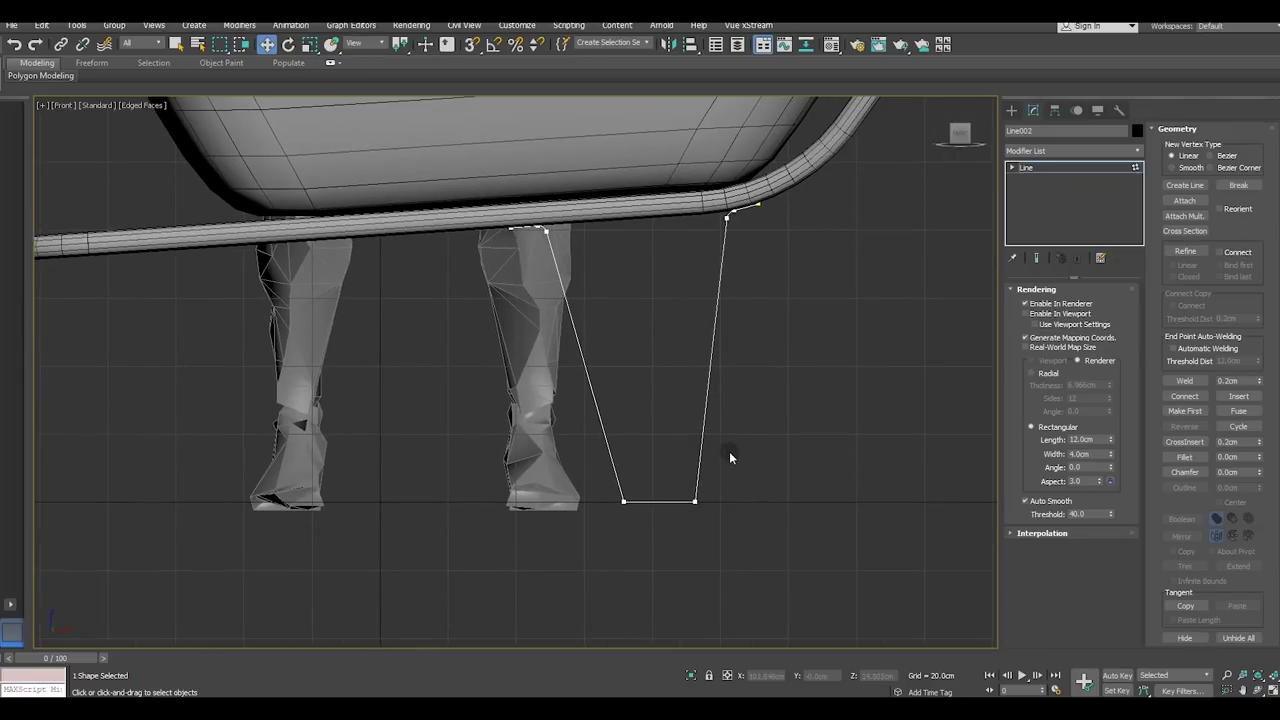
pyautogui.moveTo(592, 468); pyautogui.dragTo(869, 587)
pyautogui.moveTo(1259, 458); pyautogui.dragTo(1260, 452)
pyautogui.scroll(2, 733, 227)
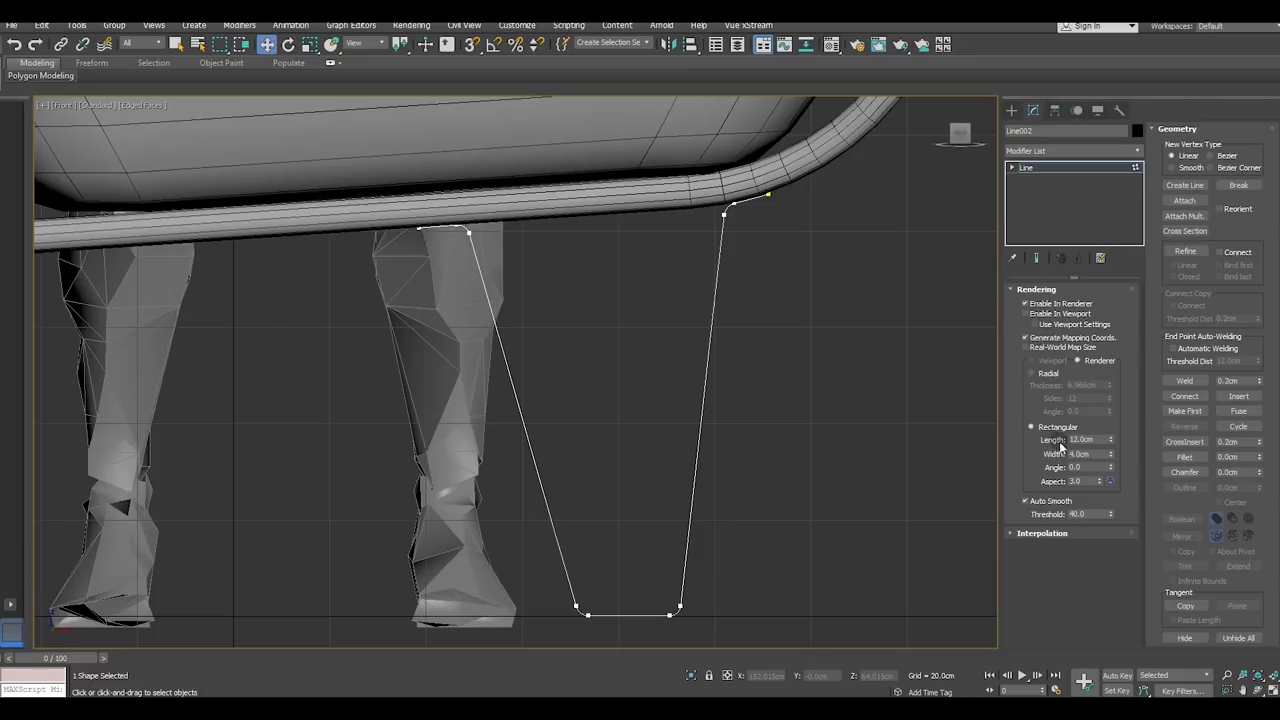
pyautogui.click(1042, 314)
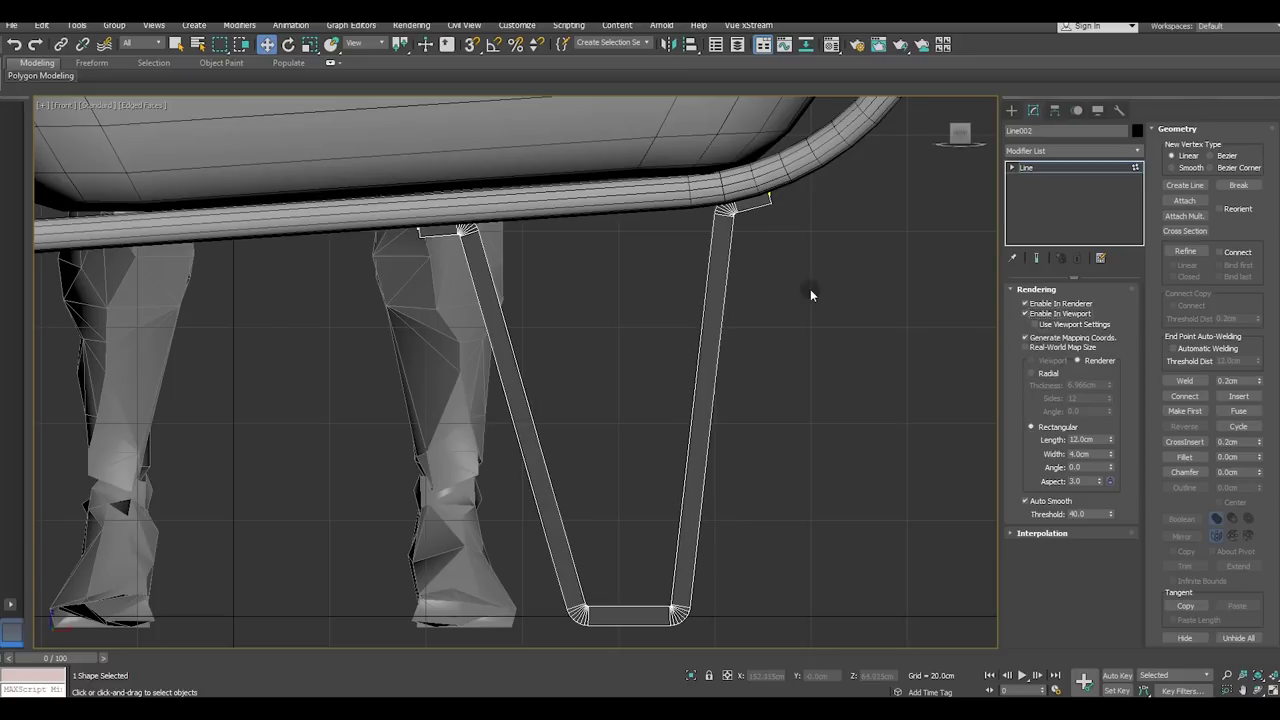
# In Perspective view, slide the whole V leg sideways under the frame rail
pyautogui.press('p')
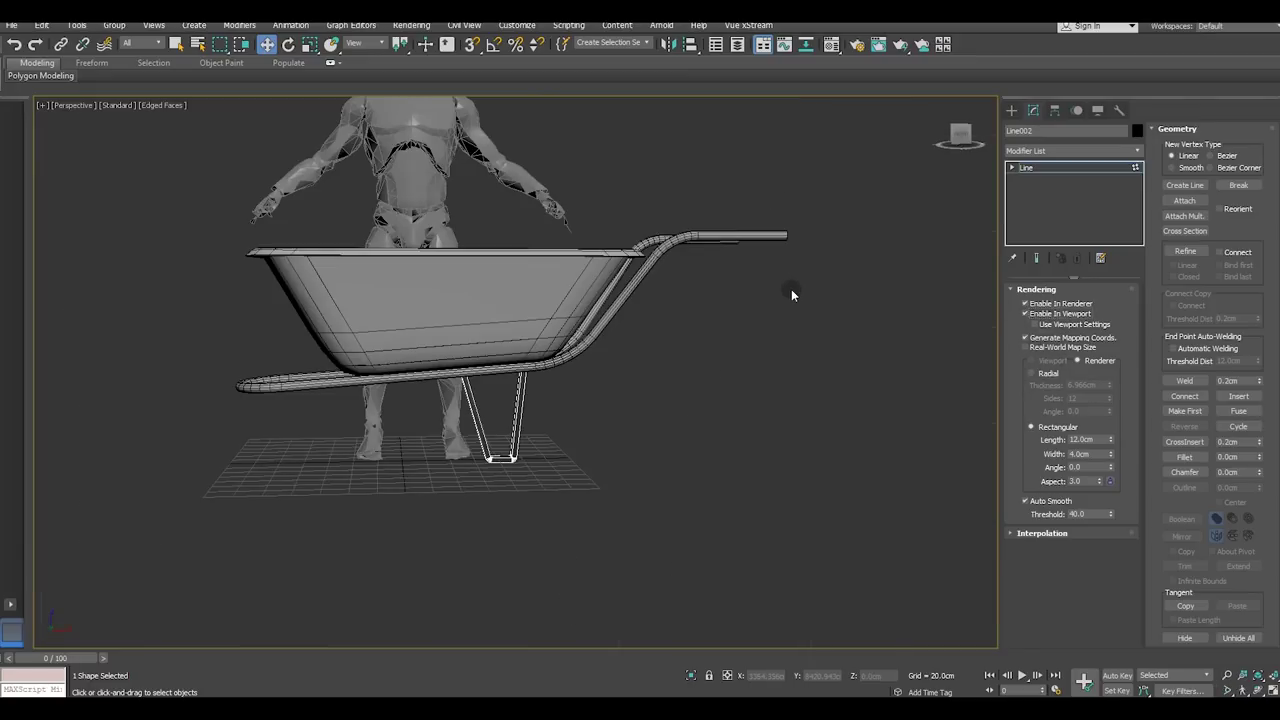
pyautogui.moveTo(552, 436)
pyautogui.keyDown('alt'); pyautogui.mouseDown(button='middle')
pyautogui.moveTo(624, 404)
pyautogui.moveTo(652, 410)
pyautogui.mouseUp(button='middle'); pyautogui.keyUp('alt')
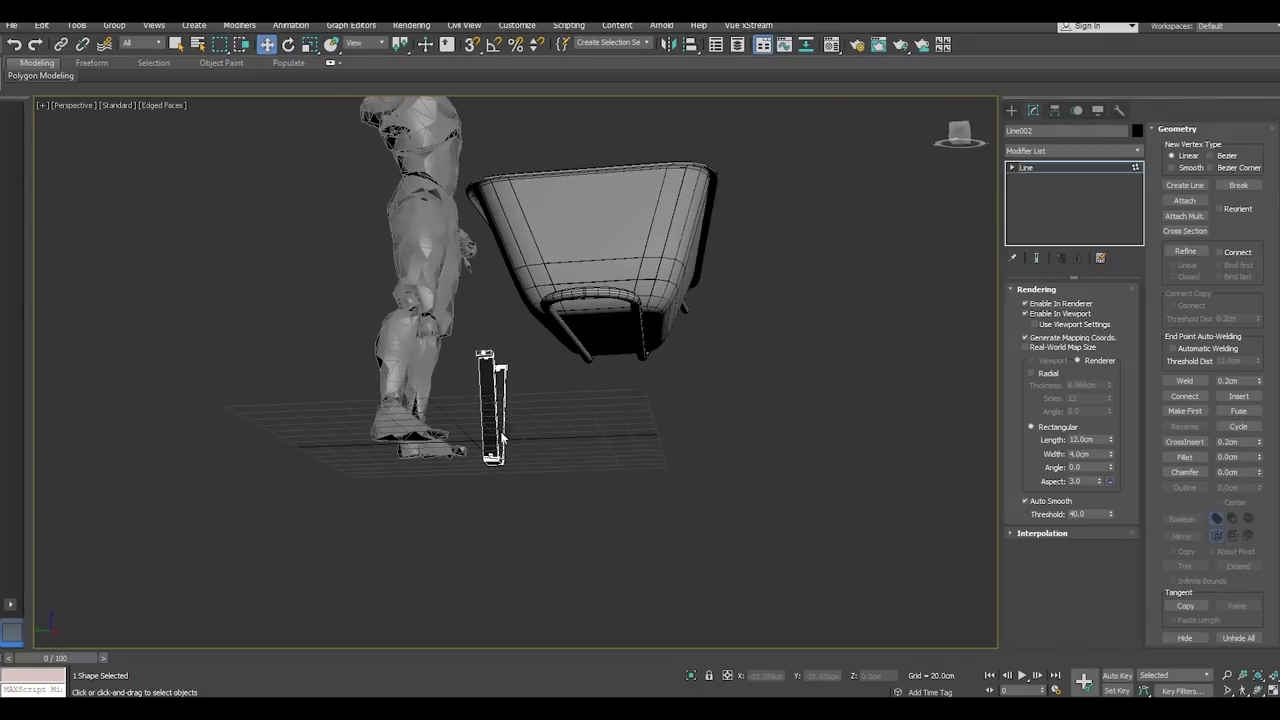
pyautogui.scroll(5, 502, 438)
pyautogui.keyDown('alt'); pyautogui.moveTo(502, 438); pyautogui.dragTo(566, 388, button='middle'); pyautogui.keyUp('alt')
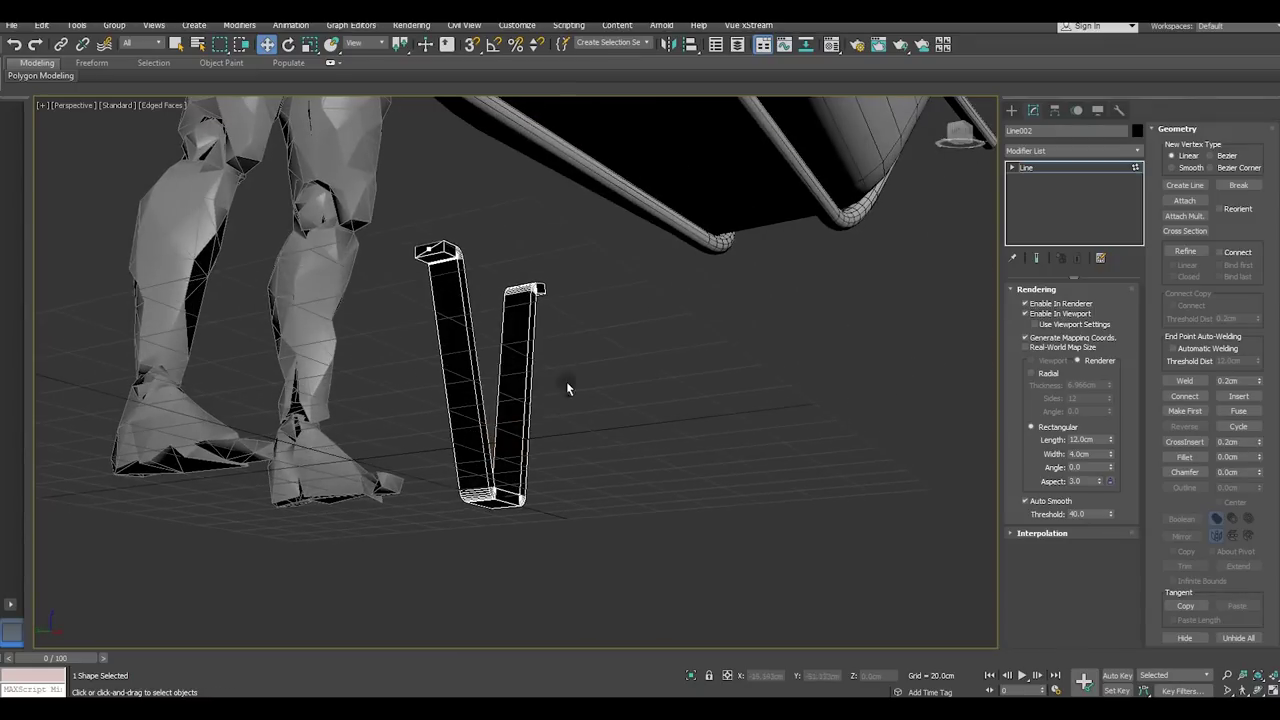
pyautogui.click(1047, 166)
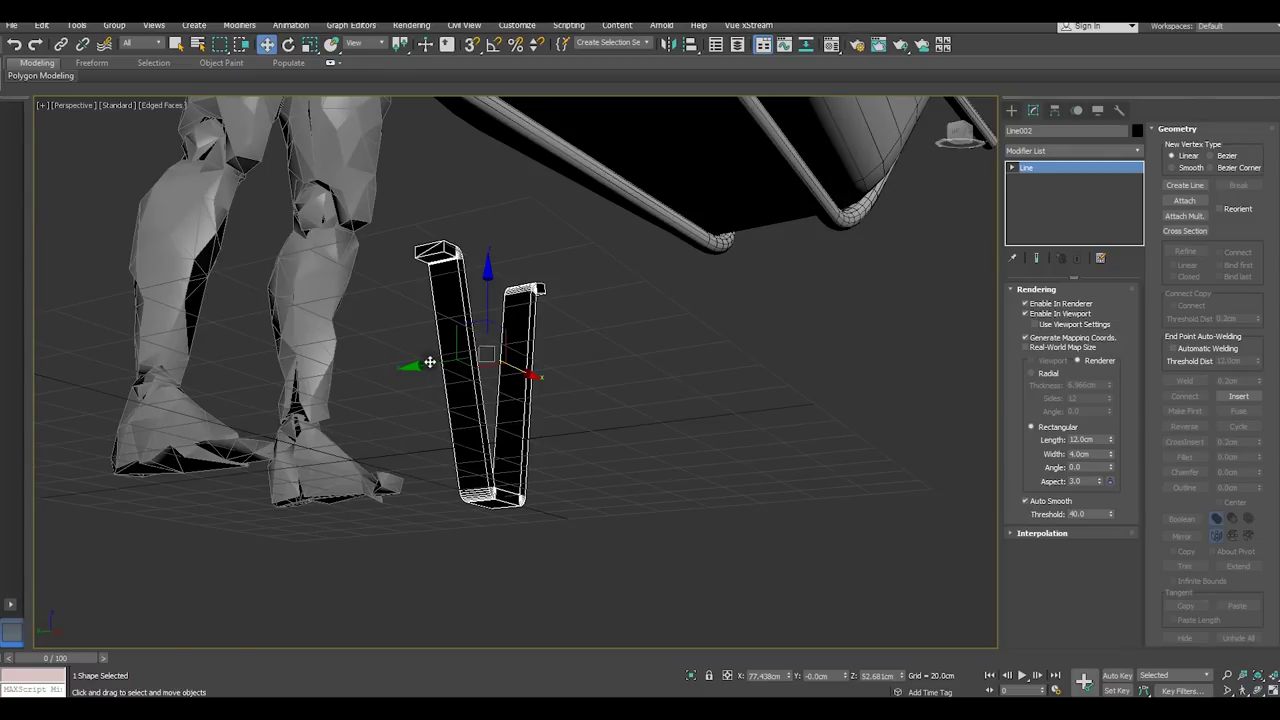
pyautogui.moveTo(432, 363)
pyautogui.mouseDown()
pyautogui.moveTo(768, 277)
pyautogui.moveTo(735, 215)
pyautogui.mouseUp()
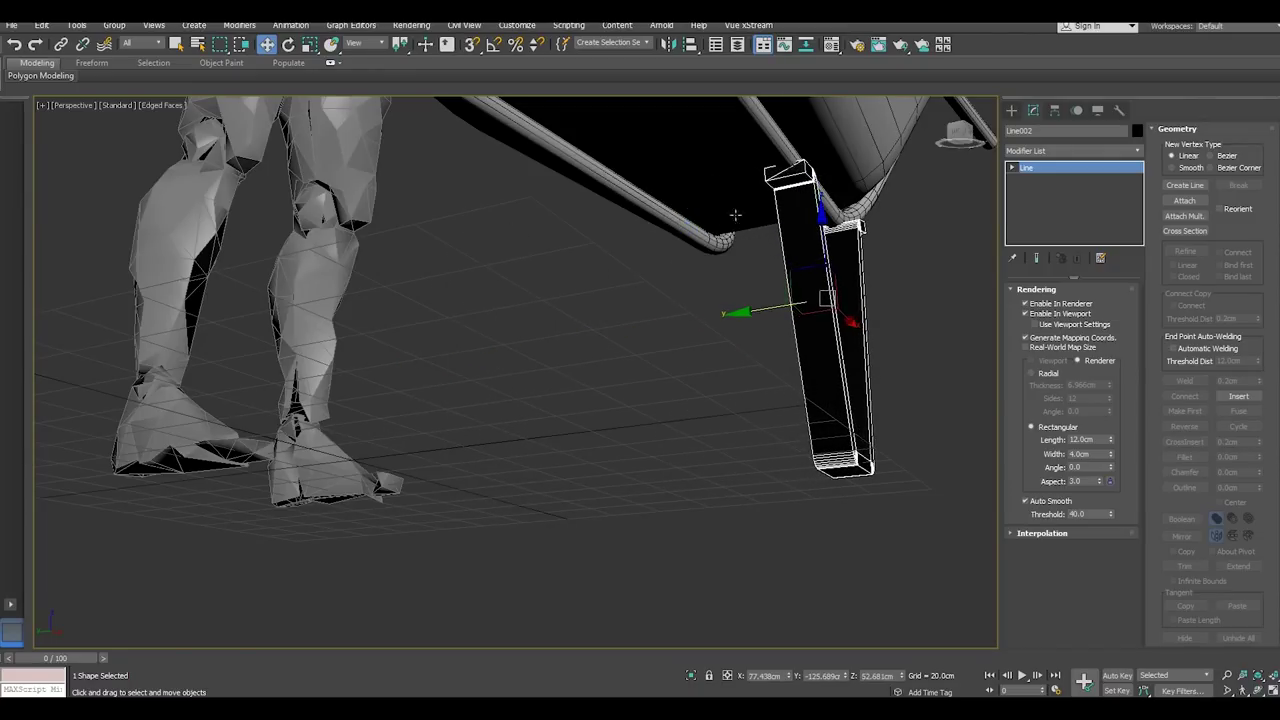
# Set the leg's rectangular profile Length to 5.04 cm and assign it a material
pyautogui.moveTo(1111, 440); pyautogui.dragTo(1116, 485)
pyautogui.moveTo(792, 389)
pyautogui.keyDown('alt'); pyautogui.mouseDown(button='middle')
pyautogui.moveTo(643, 406)
pyautogui.moveTo(751, 363)
pyautogui.moveTo(669, 397)
pyautogui.moveTo(700, 300)
pyautogui.mouseUp(button='middle'); pyautogui.keyUp('alt')
pyautogui.click(831, 45)
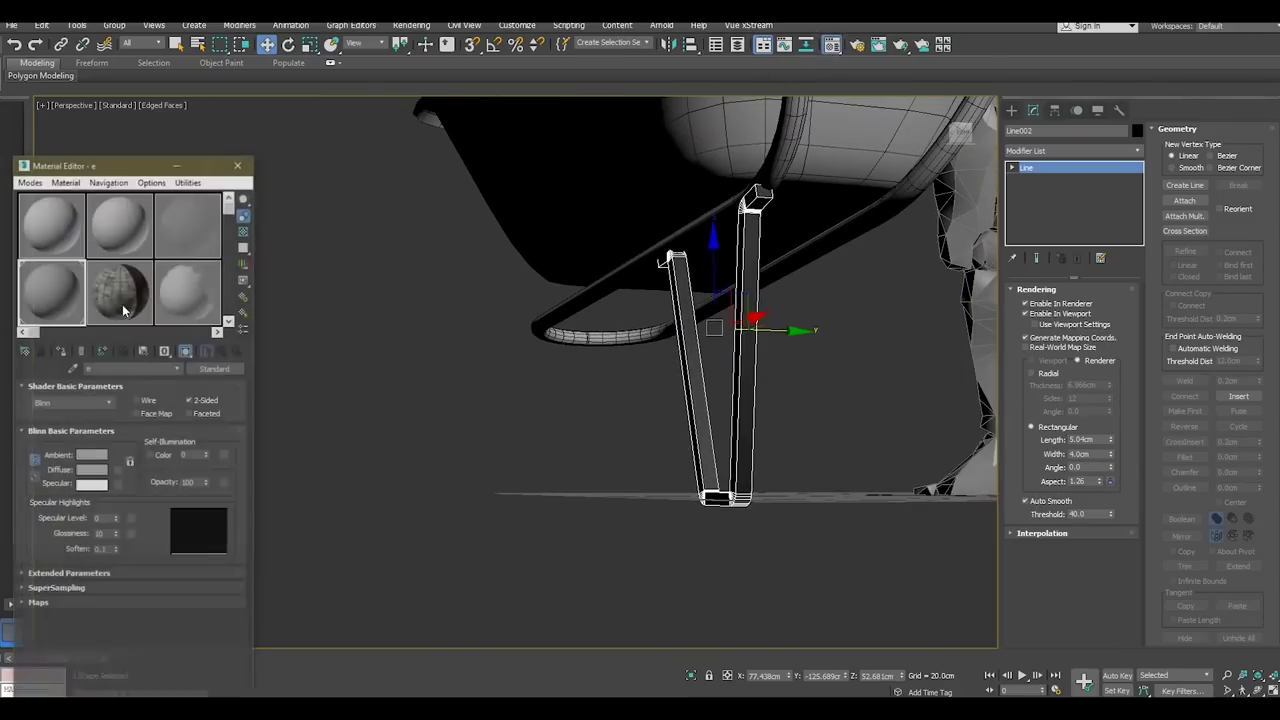
pyautogui.click(60, 350)
pyautogui.click(238, 163)
# Narrow the leg's rectangular Width to 1.36 cm and nudge the leg into place
pyautogui.moveTo(425, 329)
pyautogui.keyDown('alt'); pyautogui.mouseDown(button='middle')
pyautogui.moveTo(371, 351)
pyautogui.moveTo(387, 330)
pyautogui.moveTo(460, 423)
pyautogui.mouseUp(button='middle'); pyautogui.keyUp('alt')
pyautogui.scroll(3, 560, 260)
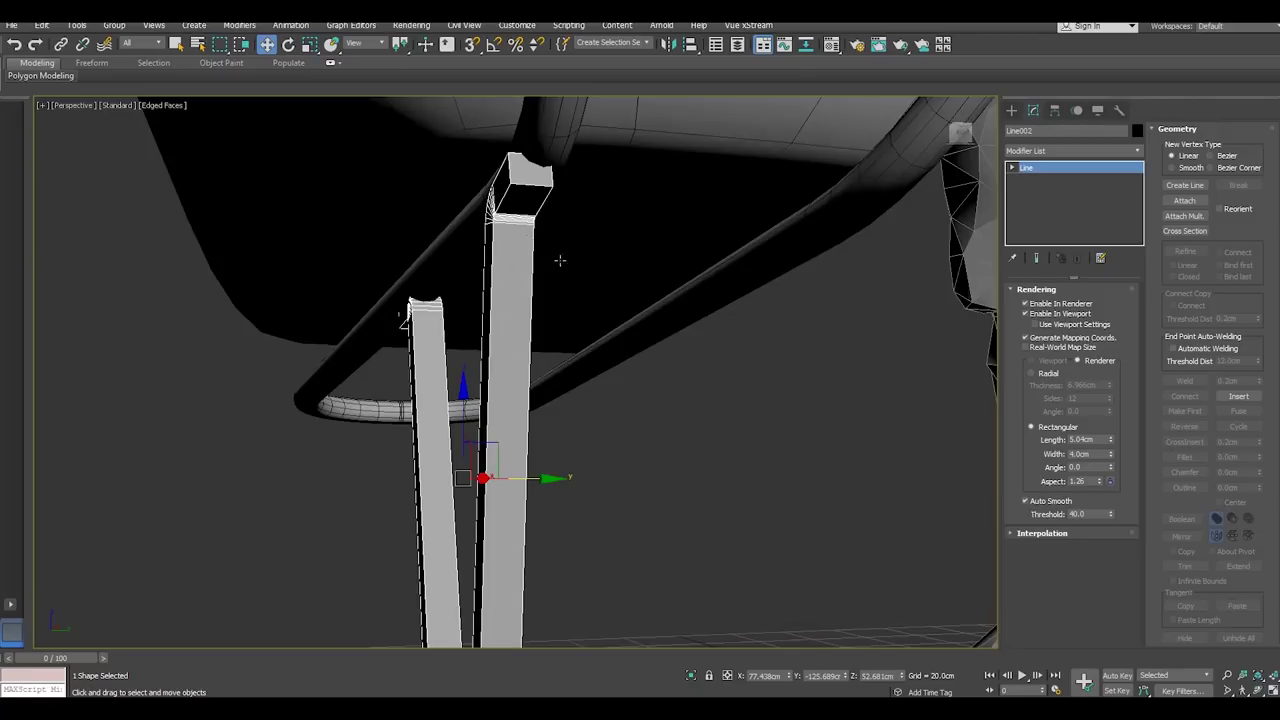
pyautogui.keyDown('alt'); pyautogui.moveTo(560, 260); pyautogui.dragTo(640, 300, button='middle'); pyautogui.keyUp('alt')
pyautogui.moveTo(1111, 455); pyautogui.dragTo(1119, 479)
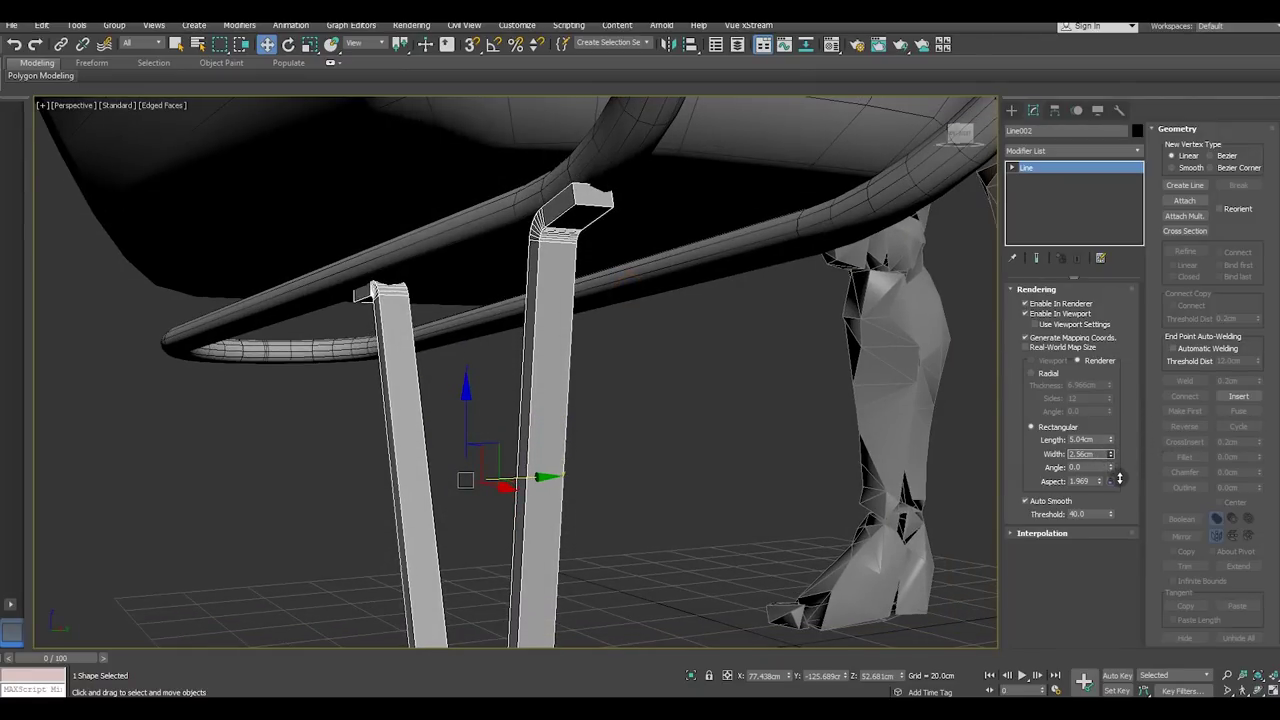
pyautogui.moveTo(1119, 479); pyautogui.dragTo(1127, 500)
pyautogui.moveTo(760, 378)
pyautogui.keyDown('alt'); pyautogui.mouseDown(button='middle')
pyautogui.moveTo(808, 378)
pyautogui.moveTo(684, 370)
pyautogui.mouseUp(button='middle'); pyautogui.keyUp('alt')
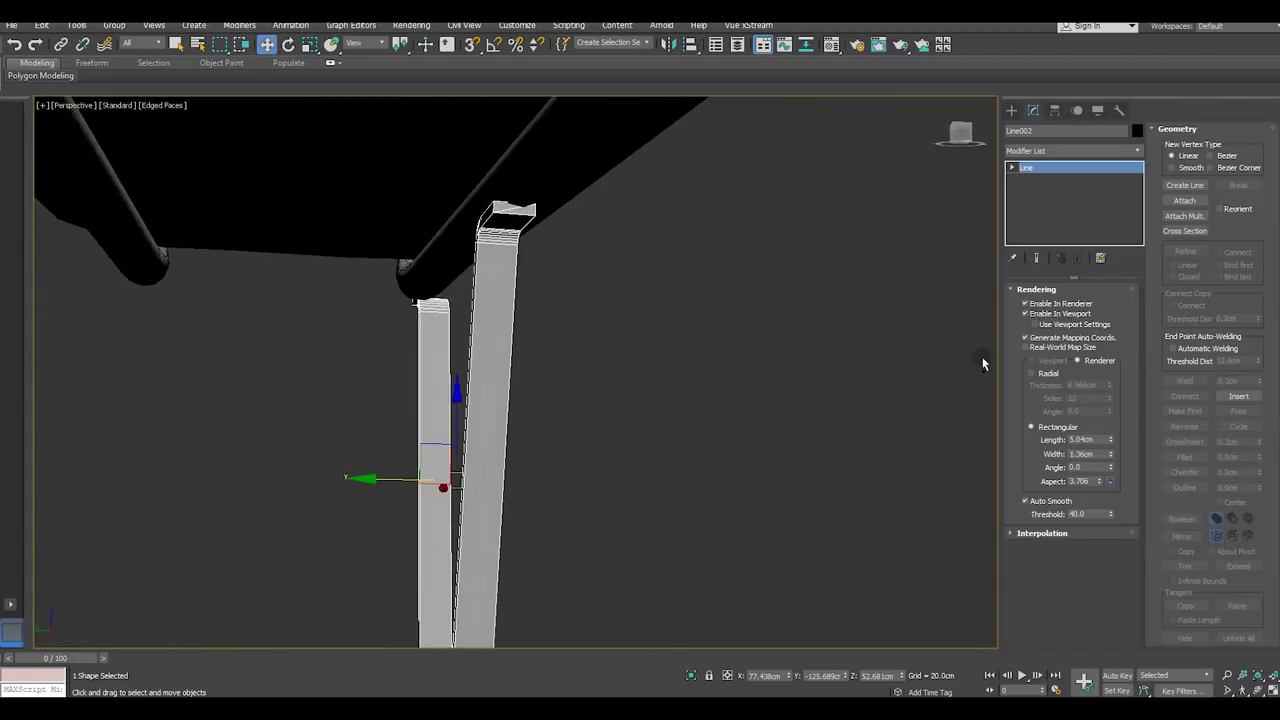
pyautogui.moveTo(387, 479); pyautogui.dragTo(383, 476)
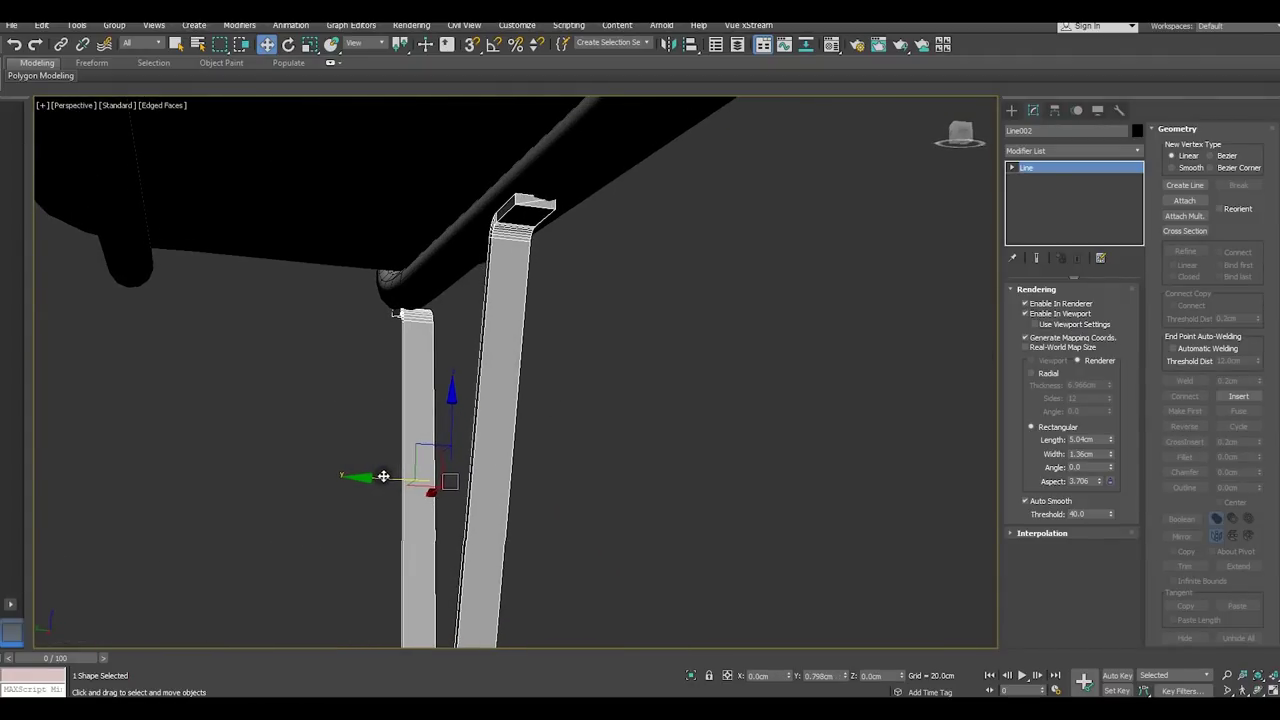
pyautogui.moveTo(534, 413)
pyautogui.keyDown('alt'); pyautogui.mouseDown(button='middle')
pyautogui.moveTo(534, 434)
pyautogui.moveTo(350, 388)
pyautogui.moveTo(291, 407)
pyautogui.mouseUp(button='middle'); pyautogui.keyUp('alt')
pyautogui.keyDown('alt'); pyautogui.moveTo(436, 335); pyautogui.dragTo(564, 338, button='middle'); pyautogui.keyUp('alt')
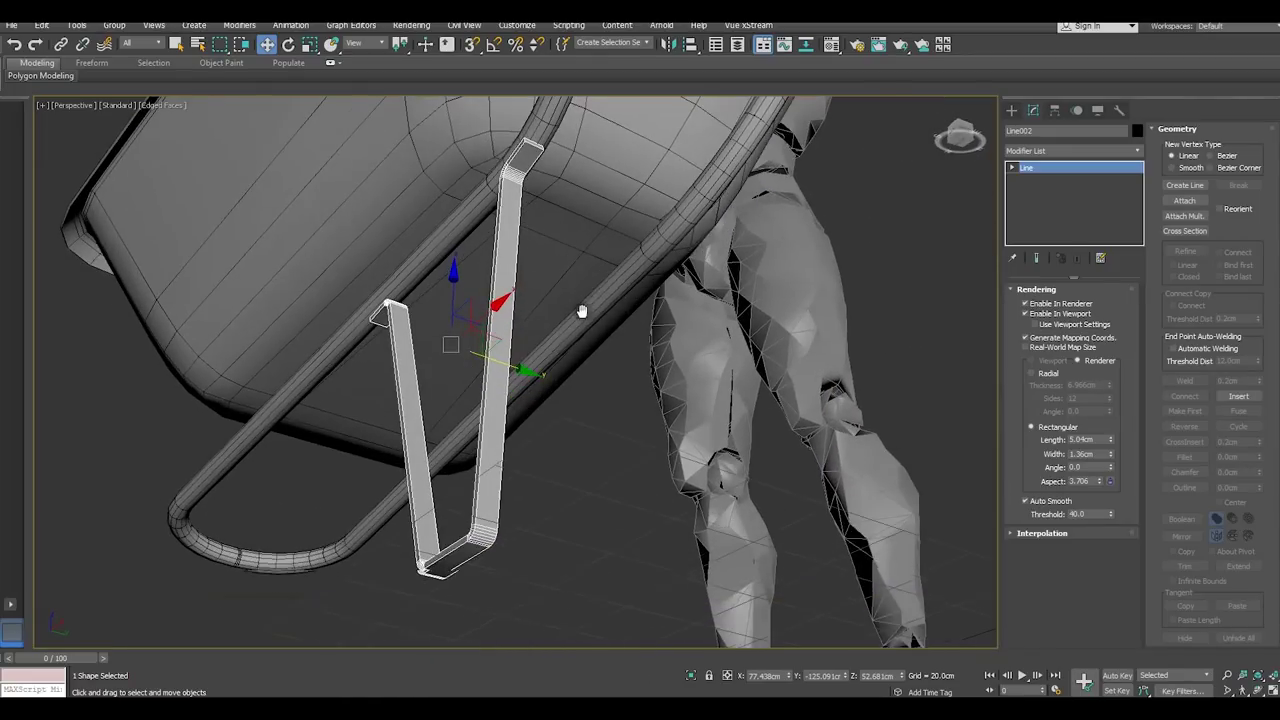
# In Vertex mode with viewport rendering off, select the leg's top vertices
pyautogui.press('1')
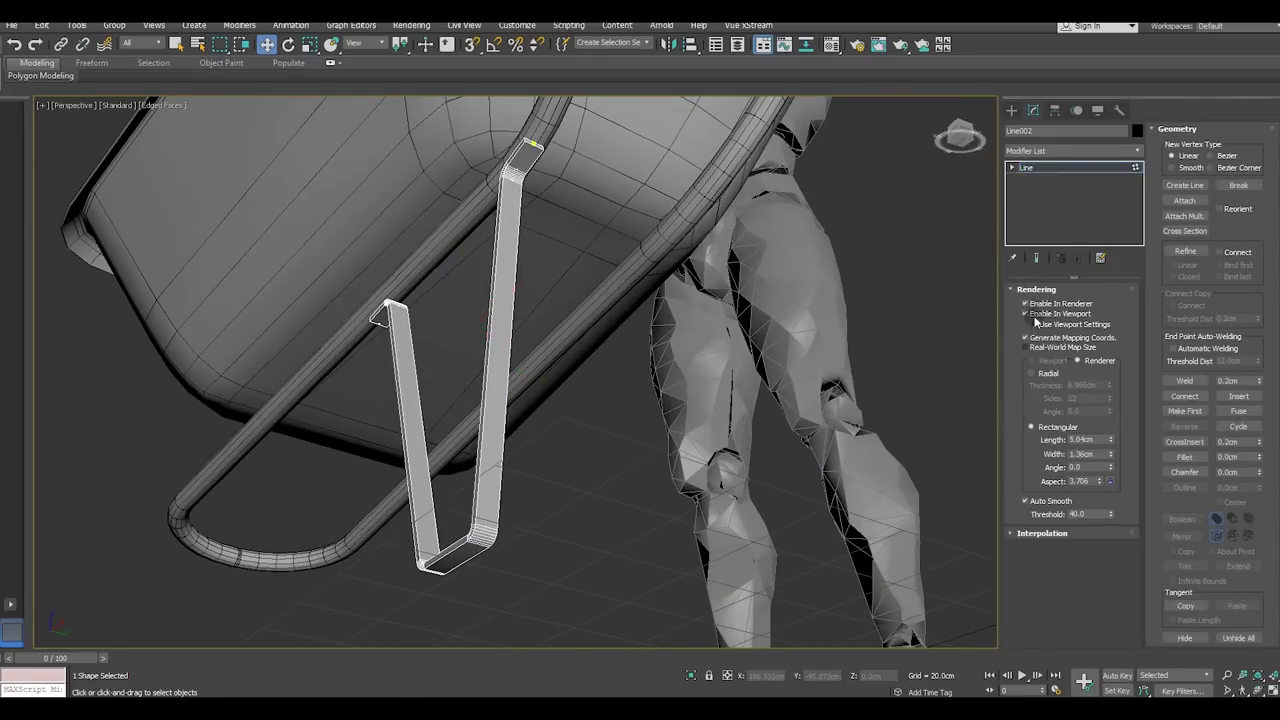
pyautogui.click(1025, 313)
pyautogui.keyDown('alt'); pyautogui.moveTo(647, 275); pyautogui.dragTo(496, 134, button='middle'); pyautogui.keyUp('alt')
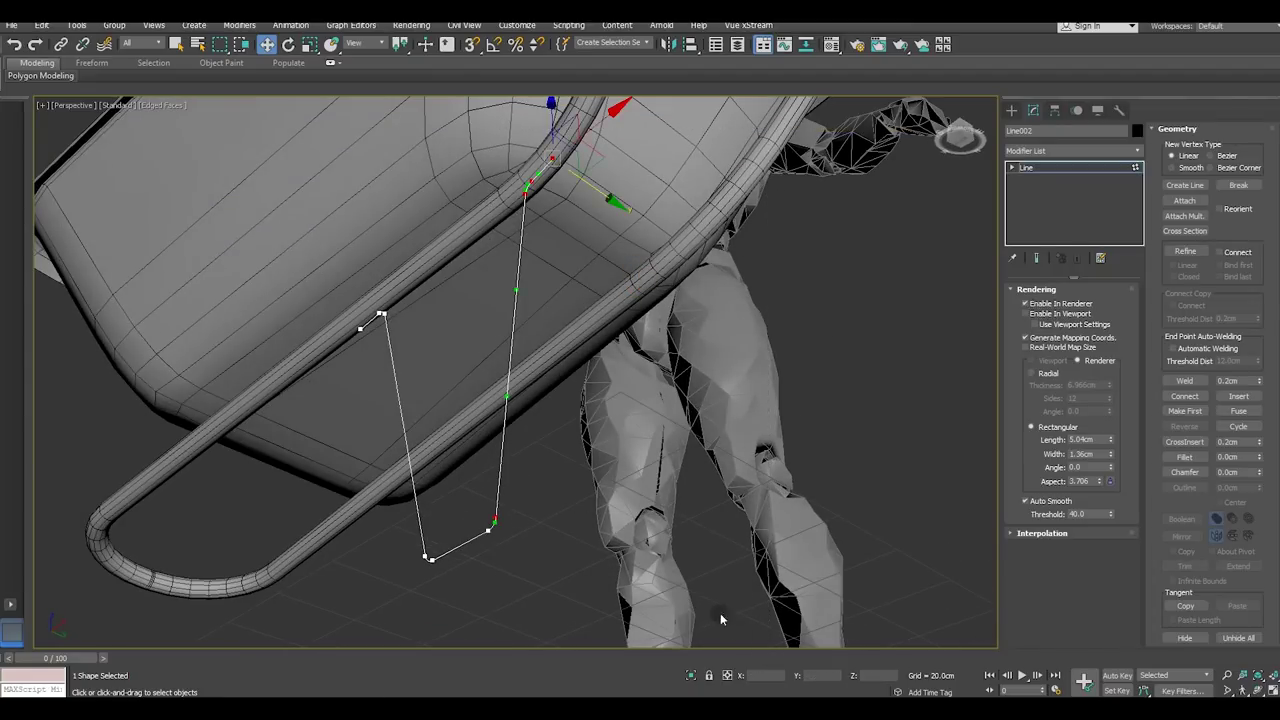
pyautogui.moveTo(770, 657); pyautogui.dragTo(603, 235)
pyautogui.keyDown('alt'); pyautogui.moveTo(628, 233); pyautogui.dragTo(560, 260, button='middle'); pyautogui.keyUp('alt')
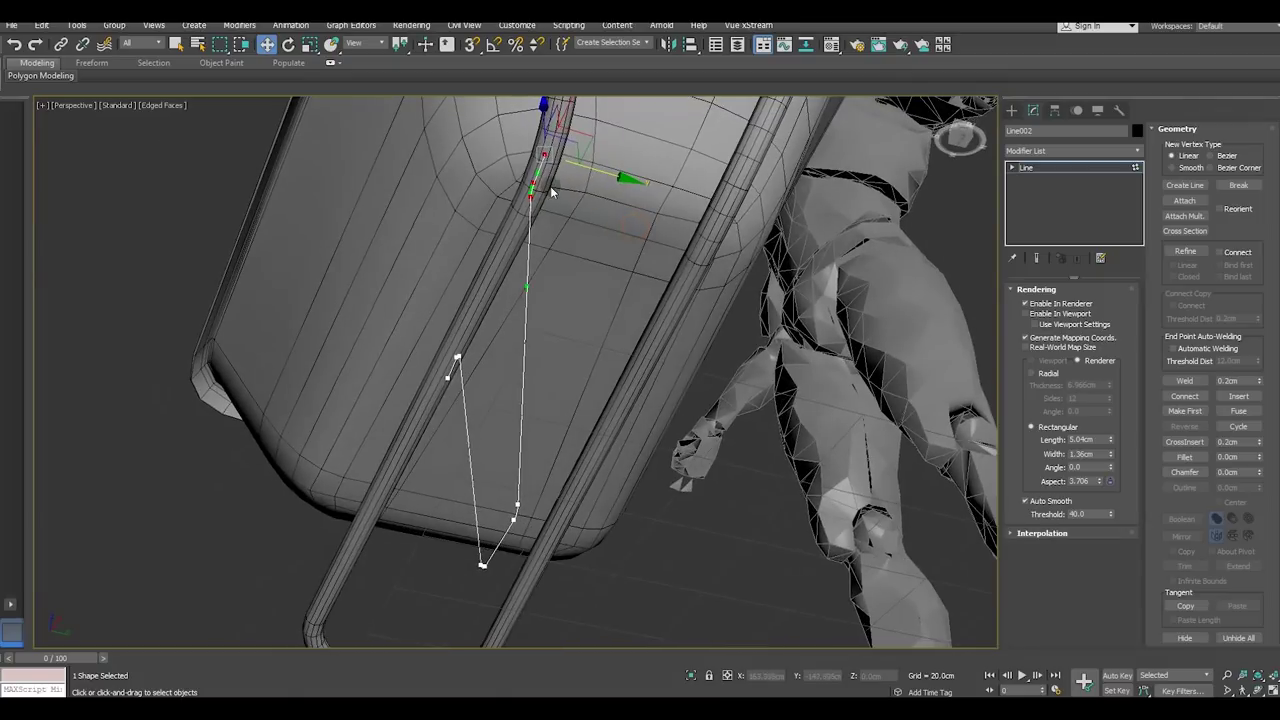
pyautogui.scroll(3, 551, 277)
pyautogui.scroll(2, 543, 240)
pyautogui.scroll(2, 543, 240)
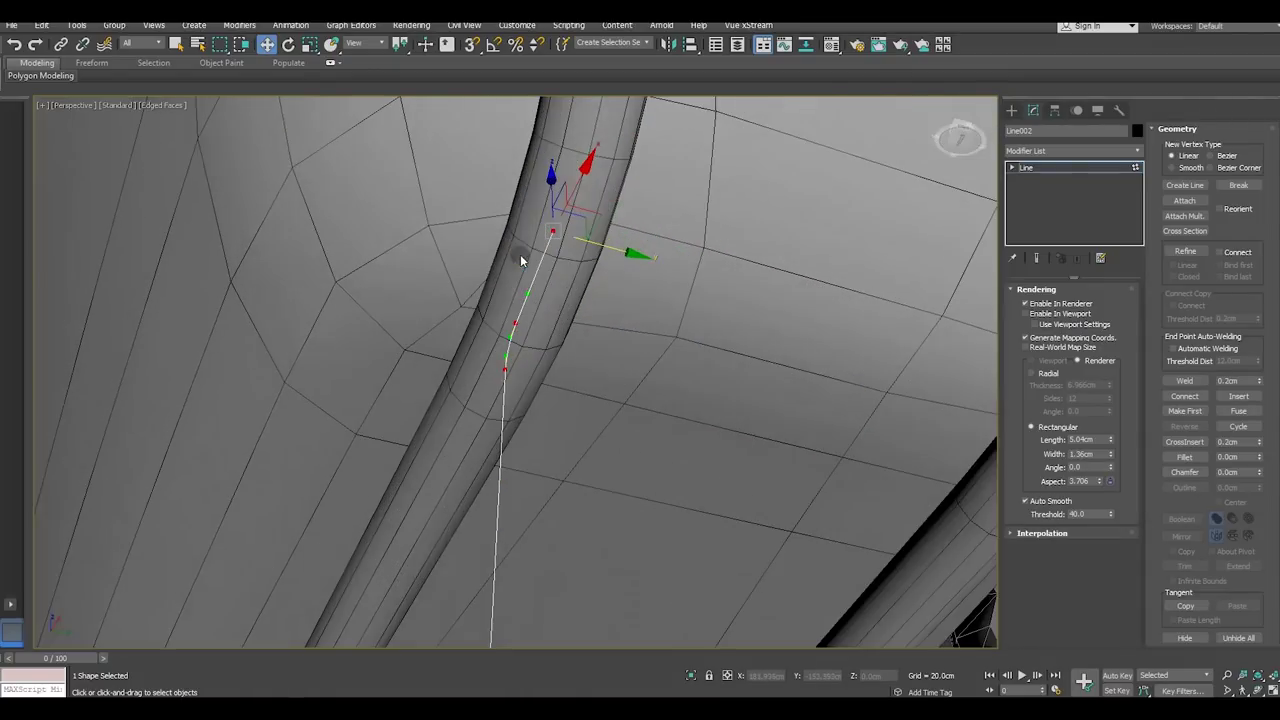
# Move the top vertices along Y onto the handle rail, then re-enable viewport rendering
pyautogui.moveTo(624, 252); pyautogui.dragTo(643, 255)
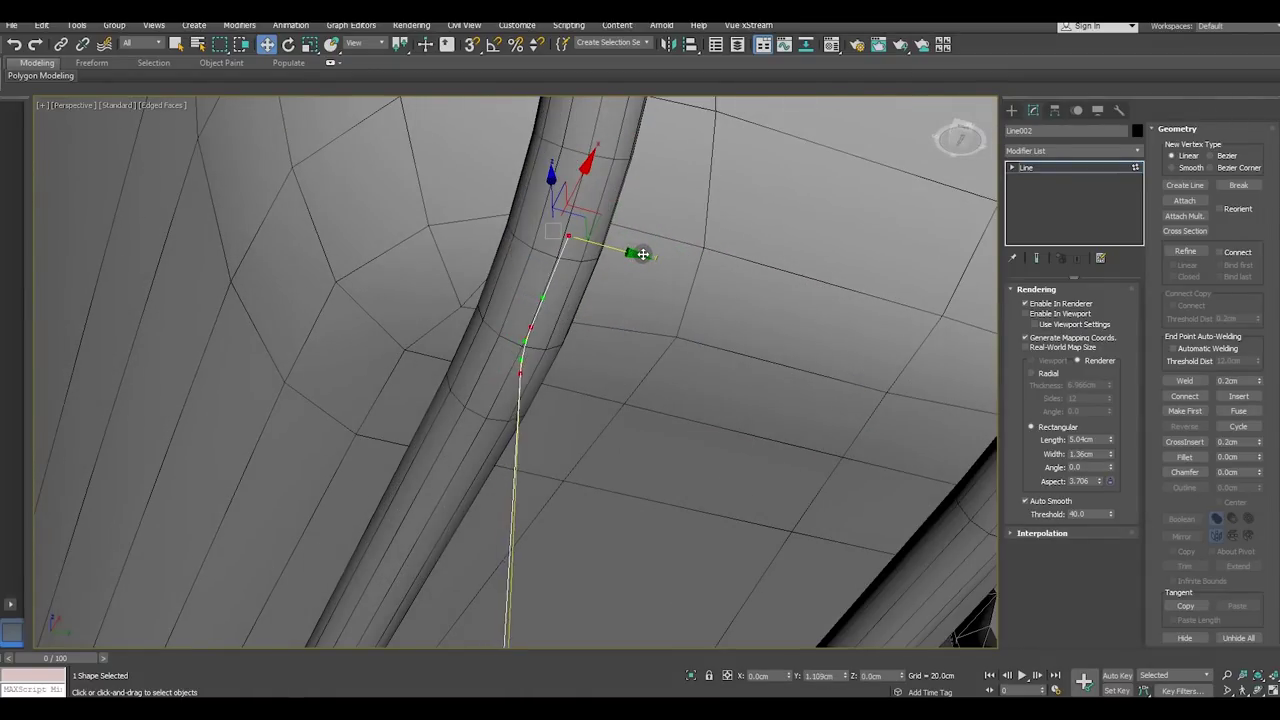
pyautogui.keyDown('alt'); pyautogui.moveTo(592, 283); pyautogui.dragTo(677, 329, button='middle'); pyautogui.keyUp('alt')
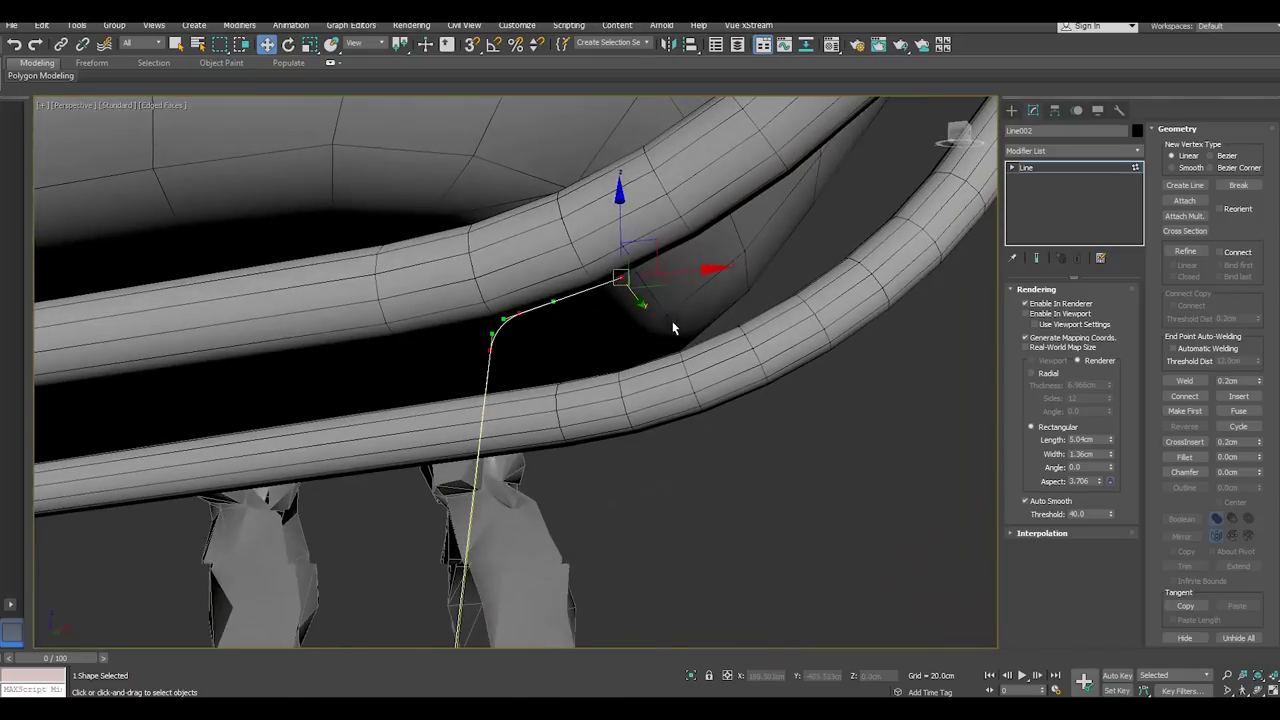
pyautogui.scroll(2, 445, 348)
pyautogui.keyDown('alt'); pyautogui.moveTo(445, 348); pyautogui.dragTo(520, 303, button='middle'); pyautogui.keyUp('alt')
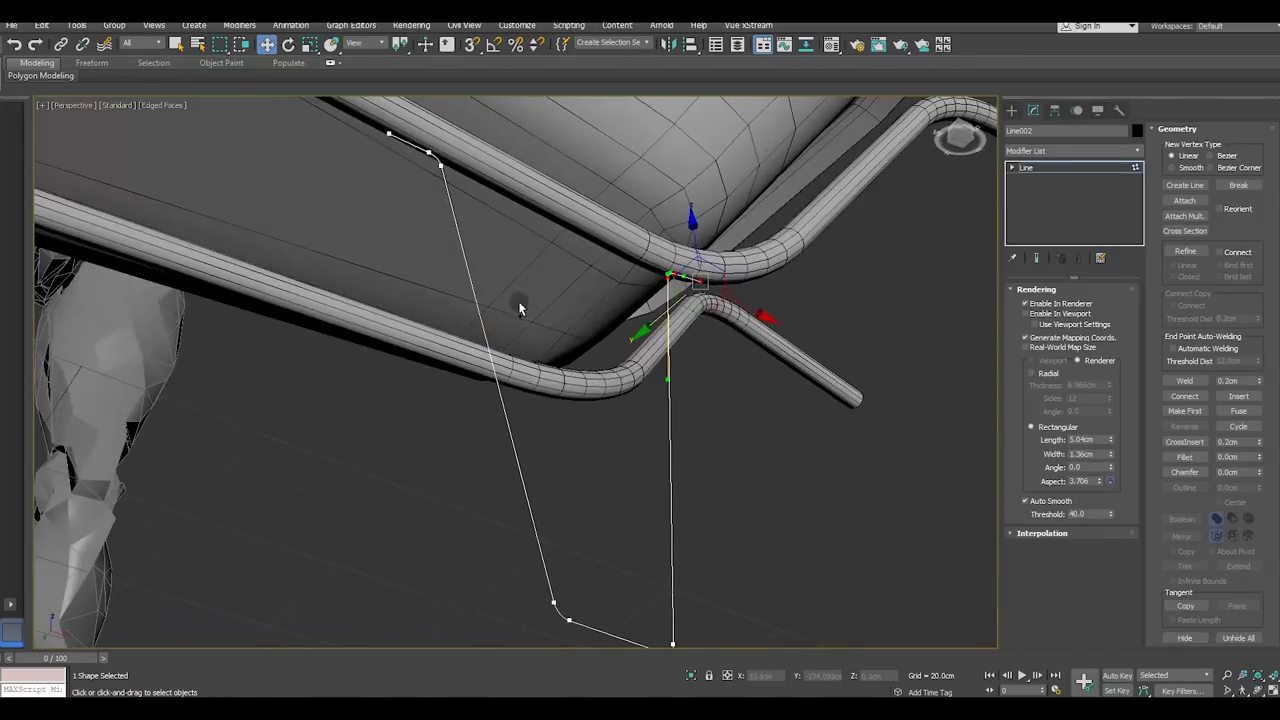
pyautogui.click(1058, 316)
pyautogui.moveTo(500, 196)
pyautogui.keyDown('alt'); pyautogui.mouseDown(button='middle')
pyautogui.moveTo(533, 314)
pyautogui.moveTo(491, 286)
pyautogui.moveTo(492, 331)
pyautogui.mouseUp(button='middle'); pyautogui.keyUp('alt')
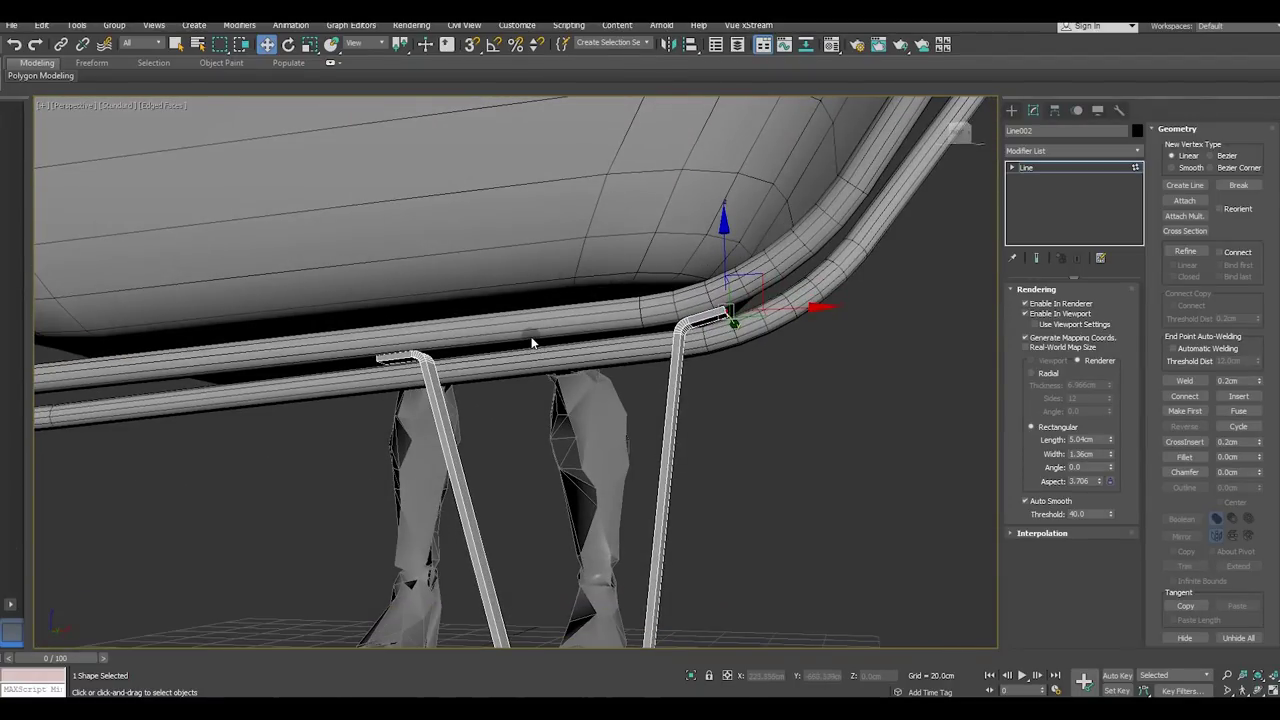
pyautogui.moveTo(555, 356)
pyautogui.keyDown('alt'); pyautogui.mouseDown(button='middle')
pyautogui.moveTo(508, 364)
pyautogui.moveTo(596, 325)
pyautogui.moveTo(612, 339)
pyautogui.mouseUp(button='middle'); pyautogui.keyUp('alt')
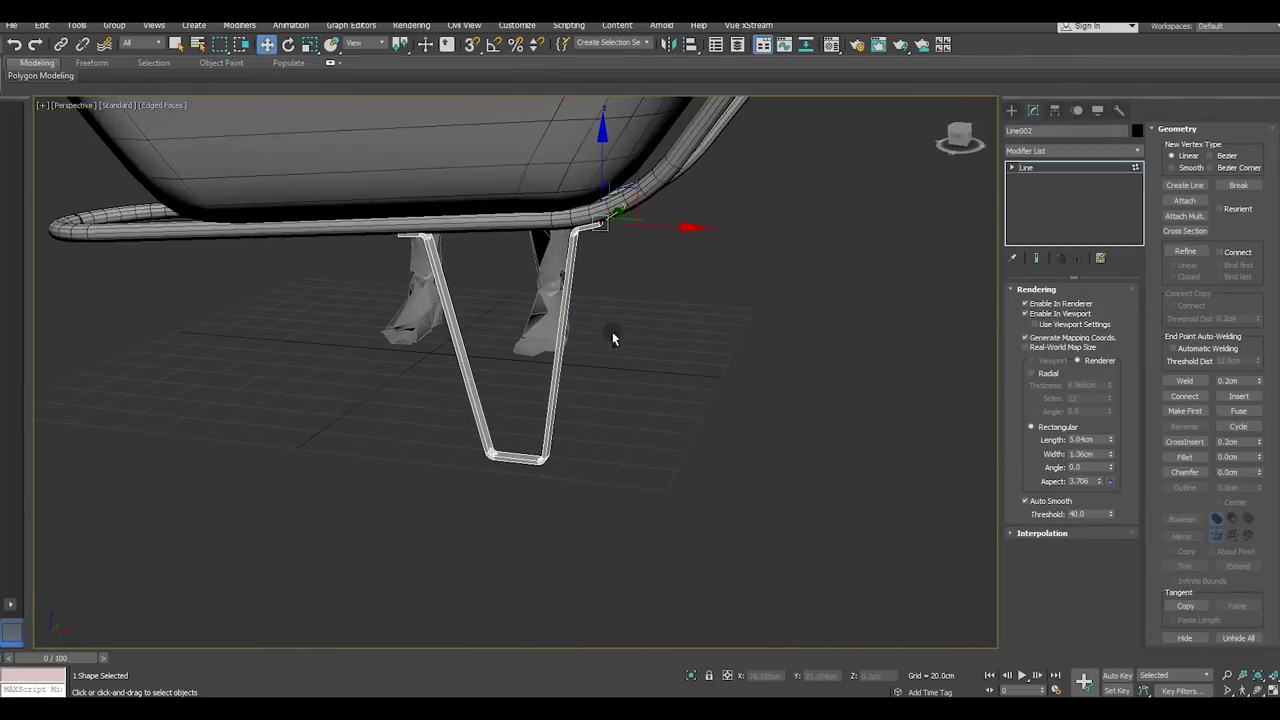
# Set the leg's rectangular Width to roughly 1.7 cm, restoring the accidentally changed Length to 5.04 cm
pyautogui.click(1025, 168)
pyautogui.moveTo(735, 262)
pyautogui.keyDown('alt'); pyautogui.mouseDown(button='middle')
pyautogui.moveTo(720, 275)
pyautogui.moveTo(849, 234)
pyautogui.moveTo(950, 253)
pyautogui.moveTo(931, 274)
pyautogui.moveTo(887, 253)
pyautogui.moveTo(741, 249)
pyautogui.mouseUp(button='middle'); pyautogui.keyUp('alt')
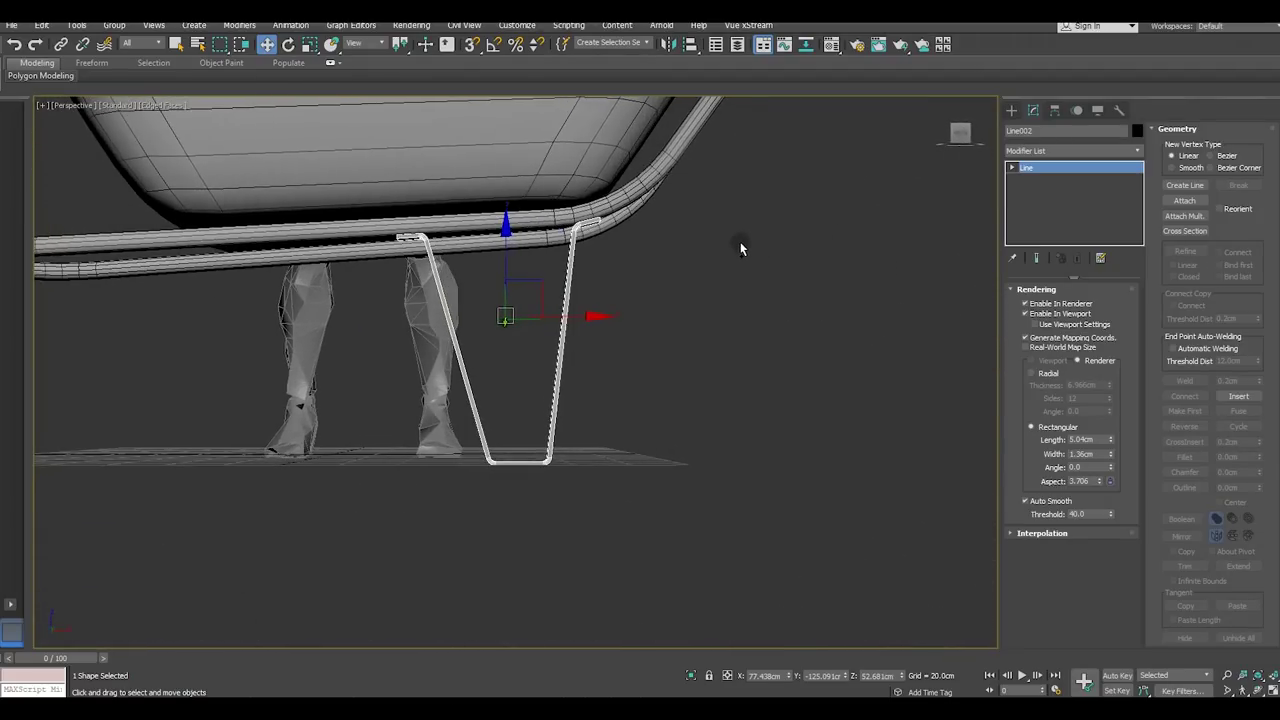
pyautogui.moveTo(770, 303)
pyautogui.keyDown('alt'); pyautogui.mouseDown(button='middle')
pyautogui.moveTo(706, 337)
pyautogui.moveTo(572, 268)
pyautogui.moveTo(588, 272)
pyautogui.moveTo(591, 250)
pyautogui.moveTo(607, 290)
pyautogui.mouseUp(button='middle'); pyautogui.keyUp('alt')
pyautogui.scroll(2, 572, 268)
pyautogui.scroll(2, 570, 270)
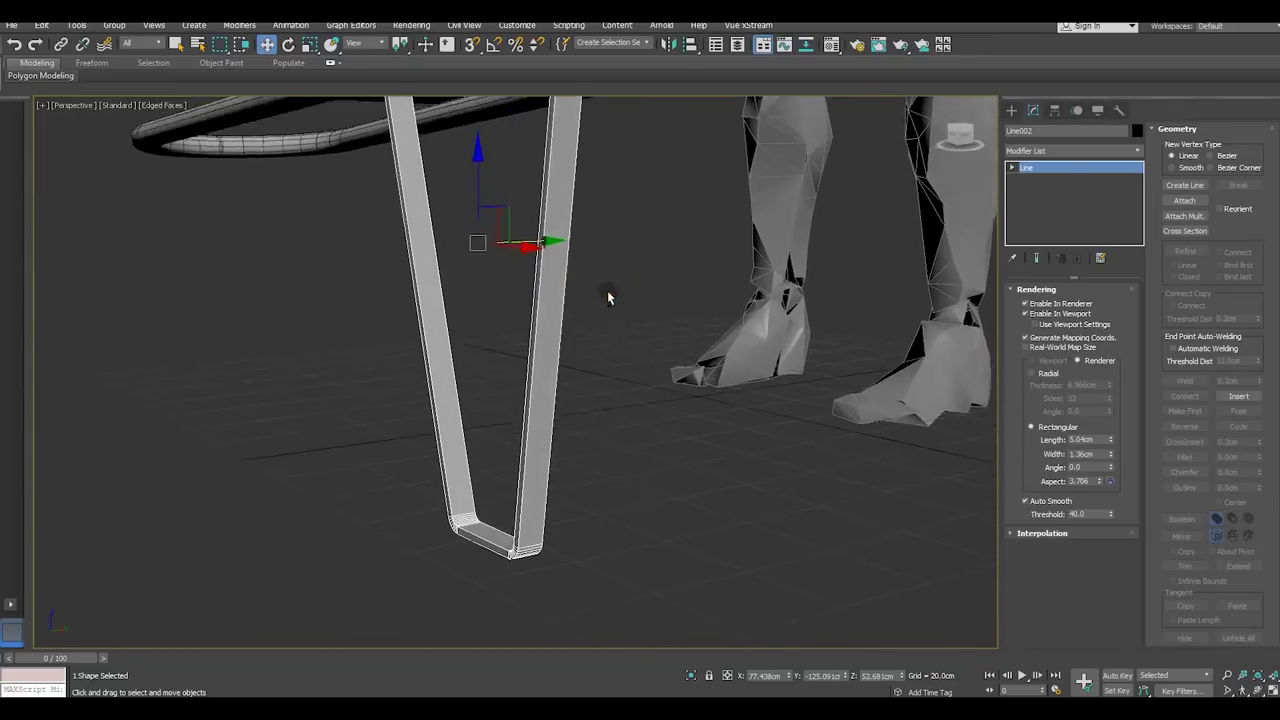
pyautogui.moveTo(1111, 455); pyautogui.dragTo(1092, 428)
pyautogui.moveTo(523, 517)
pyautogui.keyDown('alt'); pyautogui.mouseDown(button='middle')
pyautogui.moveTo(575, 532)
pyautogui.moveTo(666, 500)
pyautogui.mouseUp(button='middle'); pyautogui.keyUp('alt')
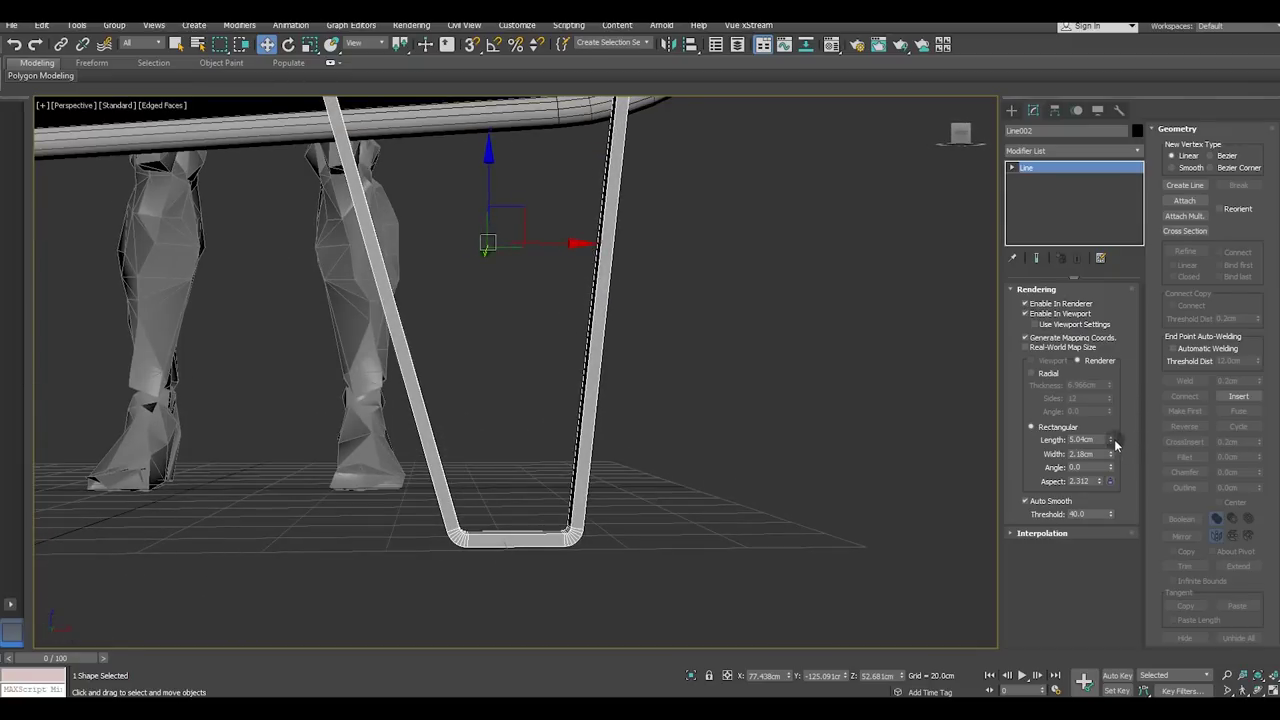
pyautogui.moveTo(1111, 443); pyautogui.dragTo(1126, 518)
pyautogui.keyDown('alt'); pyautogui.moveTo(694, 451); pyautogui.dragTo(651, 486, button='middle'); pyautogui.keyUp('alt')
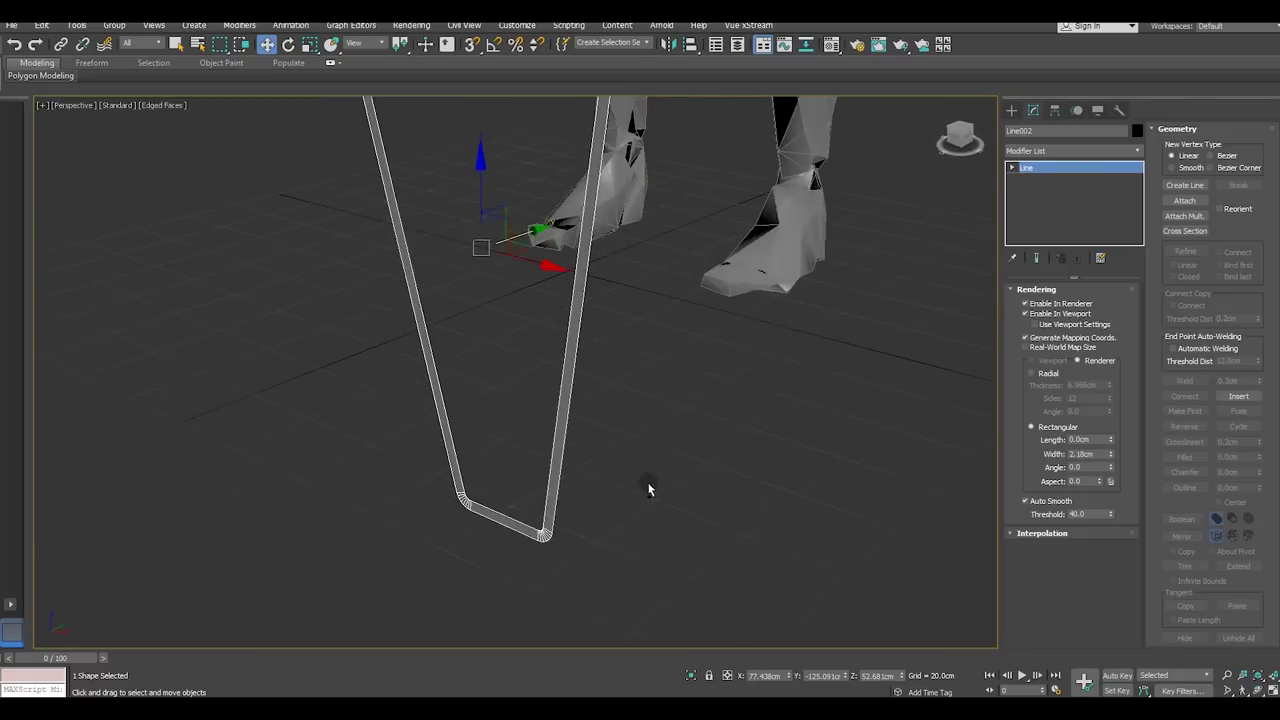
pyautogui.click(14, 48)
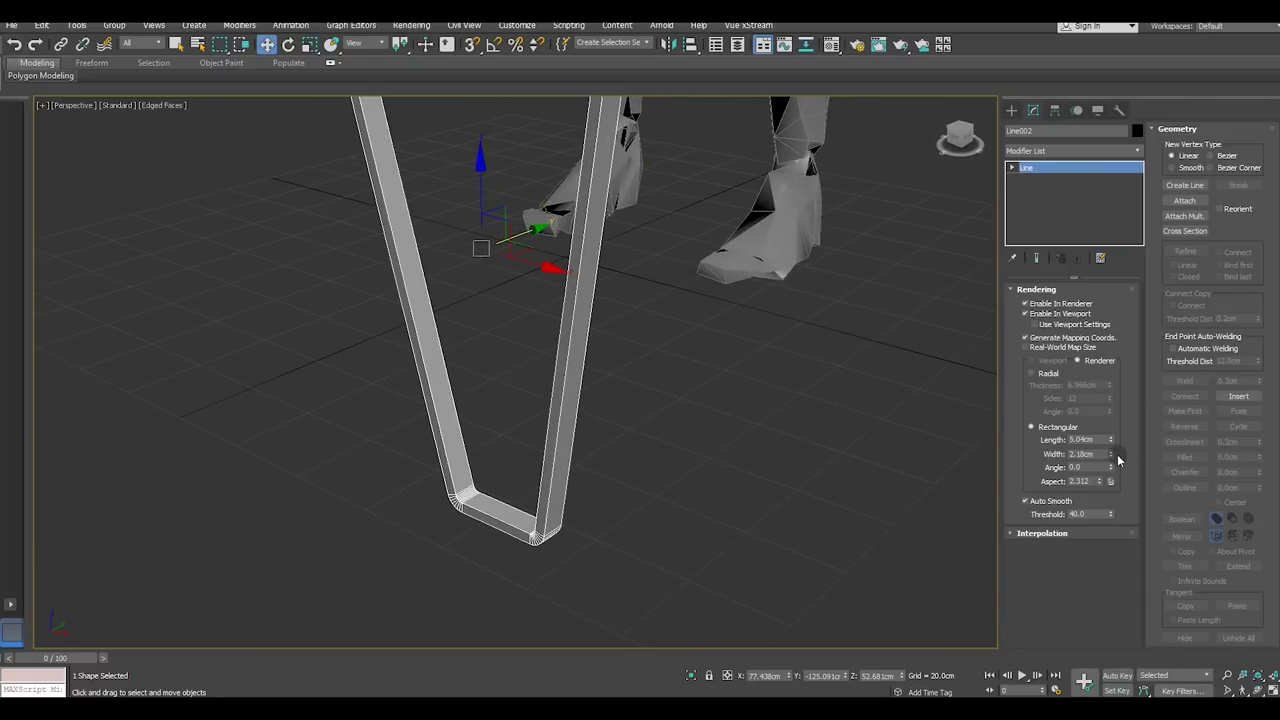
pyautogui.moveTo(1110, 454)
pyautogui.mouseDown()
pyautogui.moveTo(1112, 467)
pyautogui.moveTo(1110, 456)
pyautogui.mouseUp()
# Convert the V leg to an Editable Poly
pyautogui.rightClick(1060, 208)
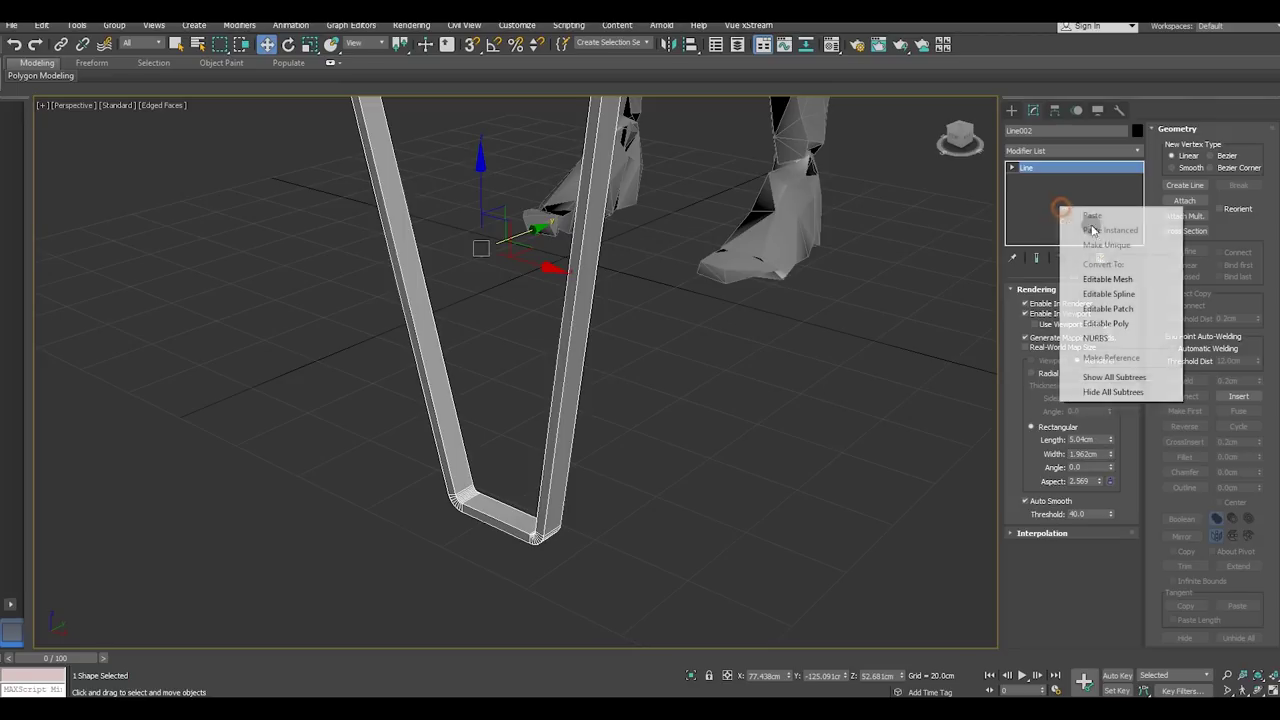
pyautogui.click(1105, 323)
pyautogui.scroll(-4, 548, 458)
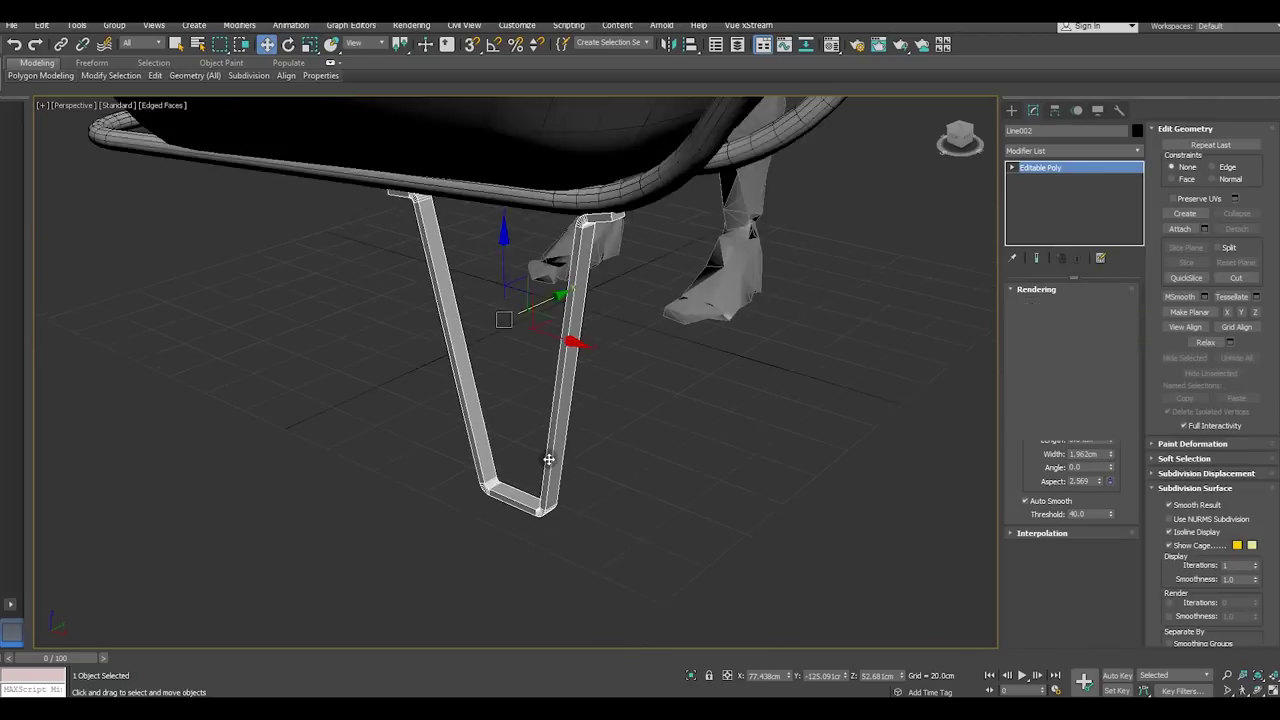
pyautogui.keyDown('alt'); pyautogui.moveTo(576, 416); pyautogui.dragTo(567, 387, button='middle'); pyautogui.keyUp('alt')
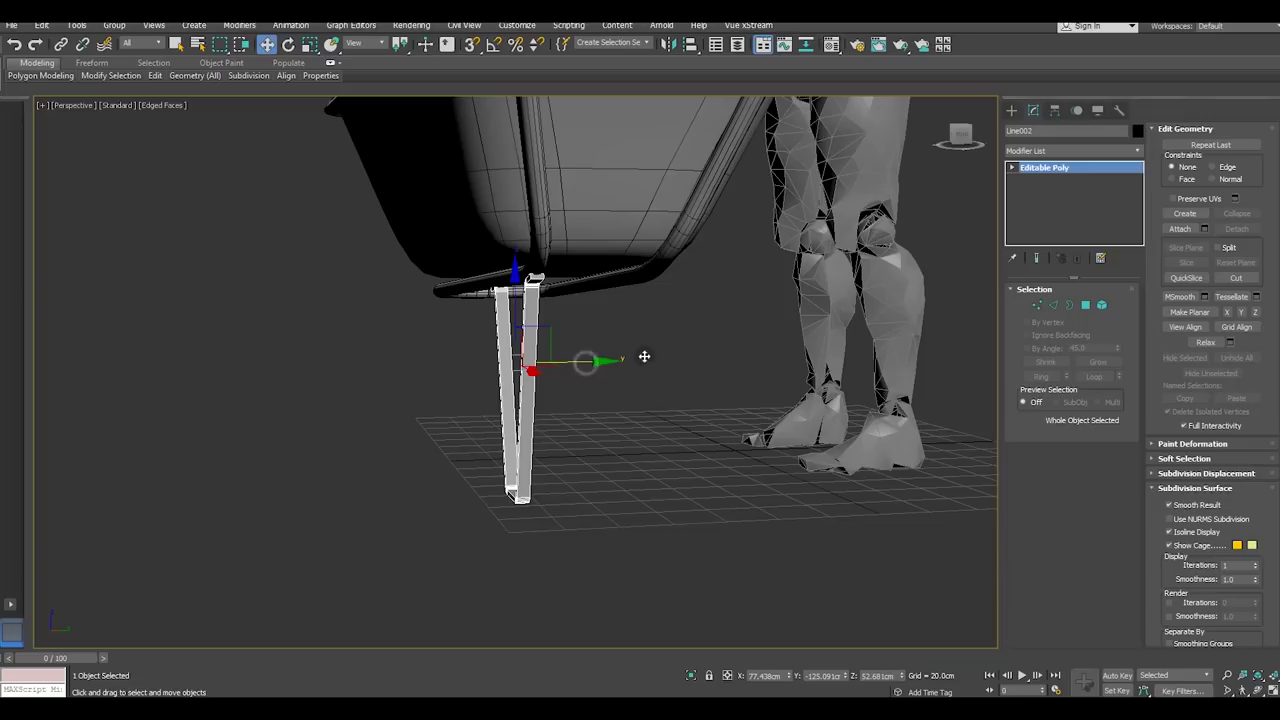
# Shift-drag a copy of the leg (Line003) to the frame's other side, then deselect
pyautogui.keyDown('shift'); pyautogui.moveTo(583, 363); pyautogui.dragTo(699, 340); pyautogui.keyUp('shift')
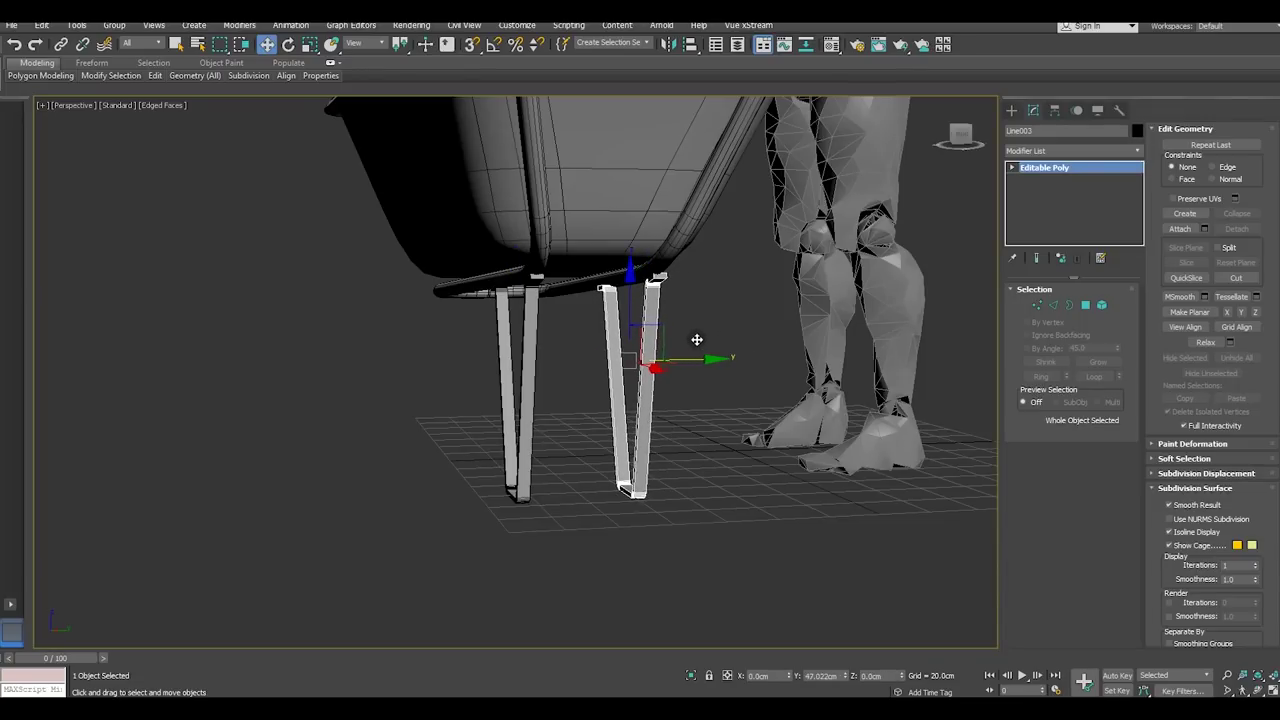
pyautogui.keyDown('shift'); pyautogui.moveTo(699, 340); pyautogui.dragTo(692, 346); pyautogui.keyUp('shift')
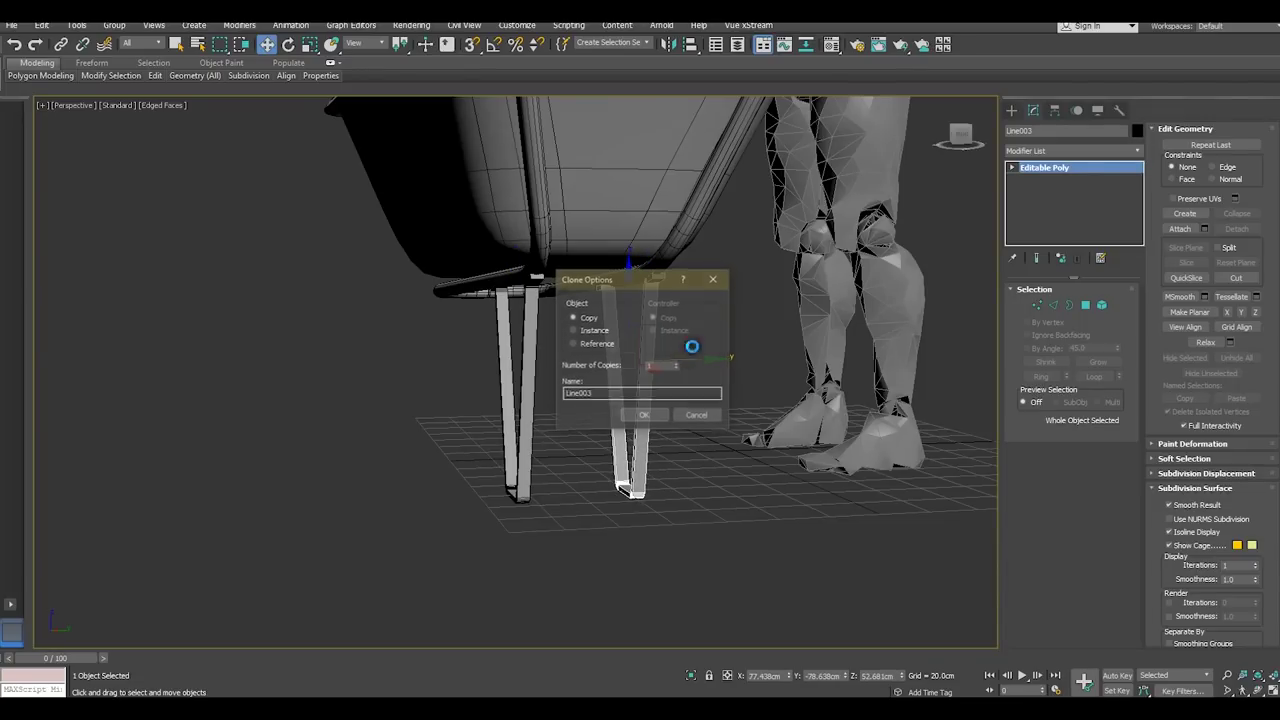
pyautogui.click(645, 415)
pyautogui.moveTo(620, 333)
pyautogui.keyDown('alt'); pyautogui.mouseDown(button='middle')
pyautogui.moveTo(770, 287)
pyautogui.moveTo(677, 477)
pyautogui.moveTo(821, 460)
pyautogui.moveTo(891, 469)
pyautogui.moveTo(908, 492)
pyautogui.mouseUp(button='middle'); pyautogui.keyUp('alt')
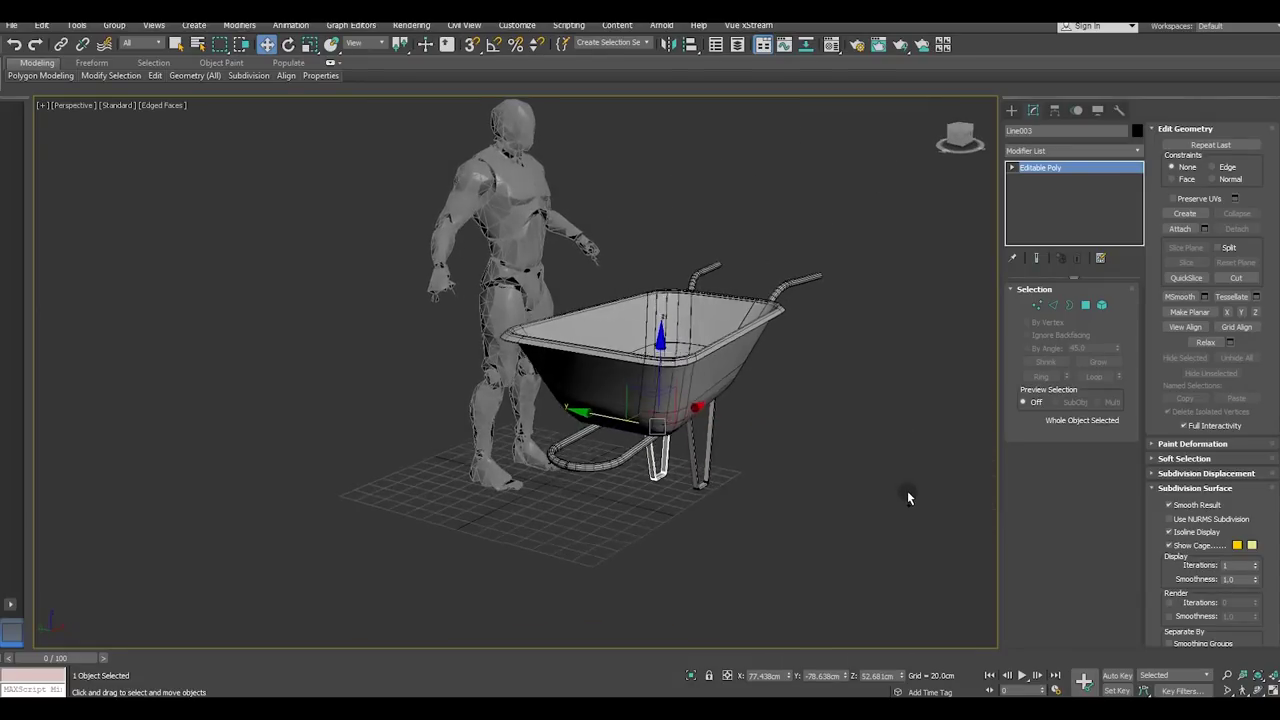
pyautogui.click(825, 451)
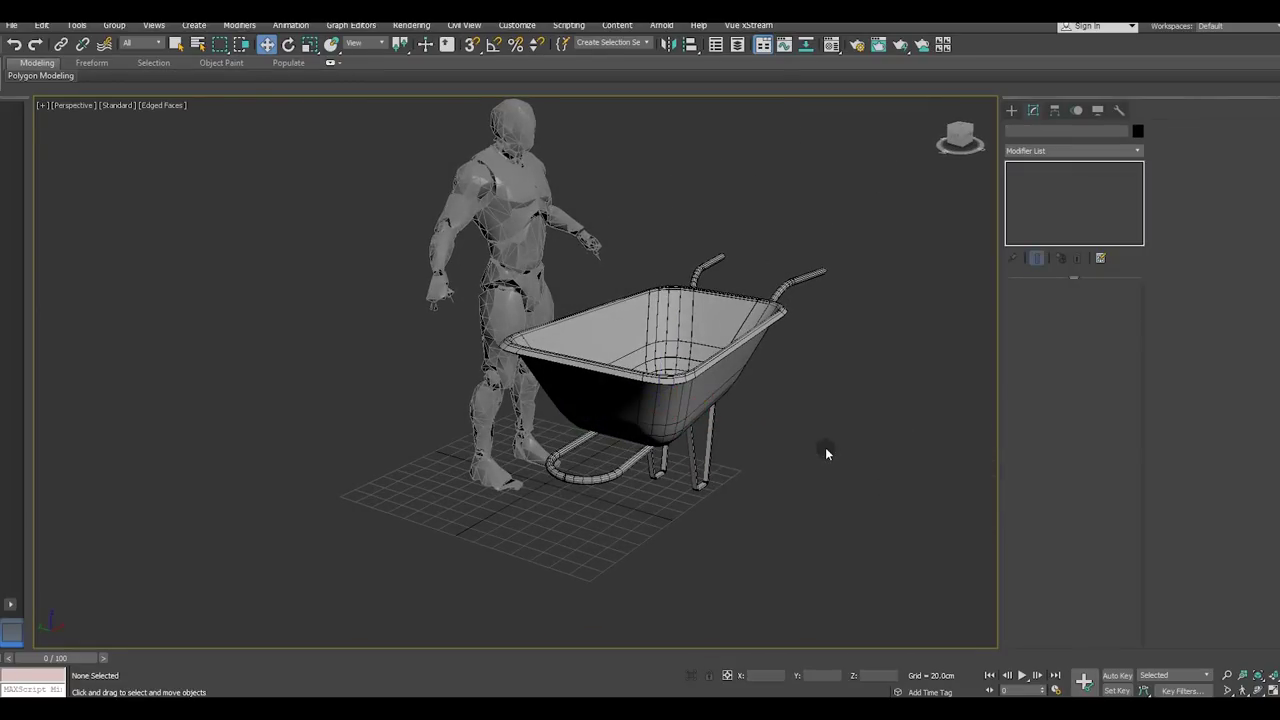
# Switch to Front view and choose the Line spline tool under Create > Shapes
pyautogui.press('f')
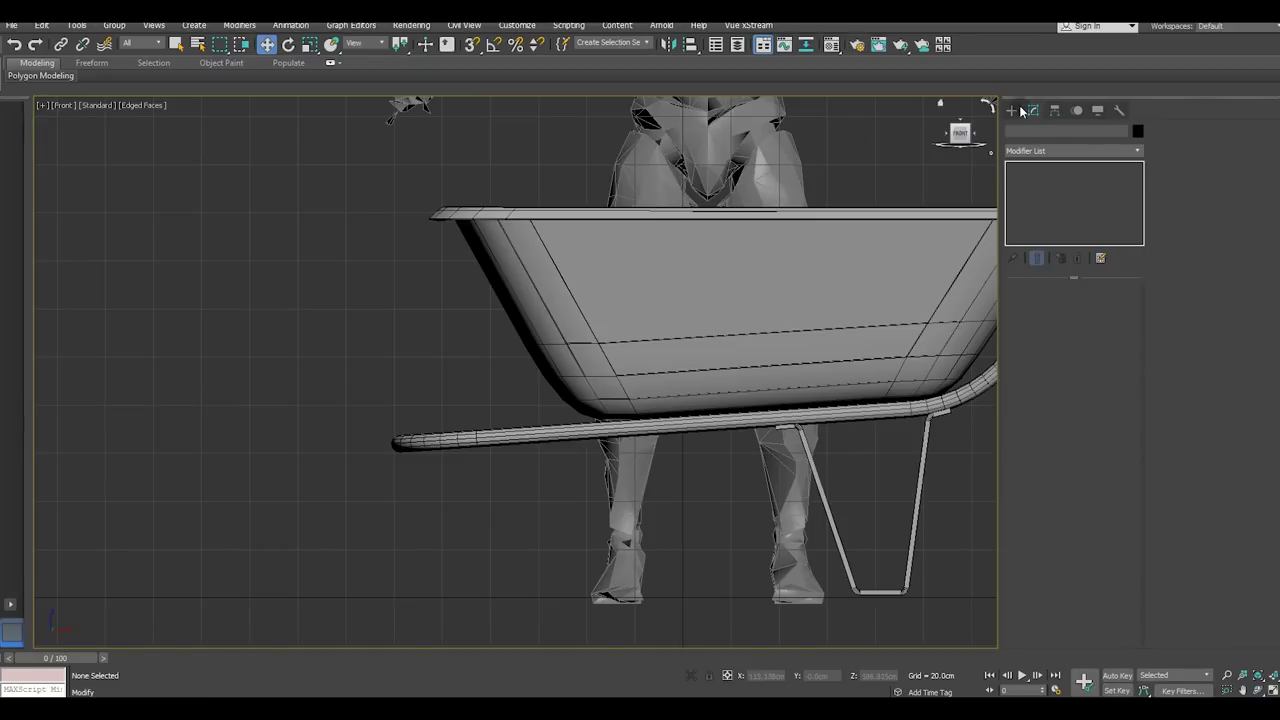
pyautogui.click(1011, 110)
pyautogui.click(1028, 131)
pyautogui.click(1045, 203)
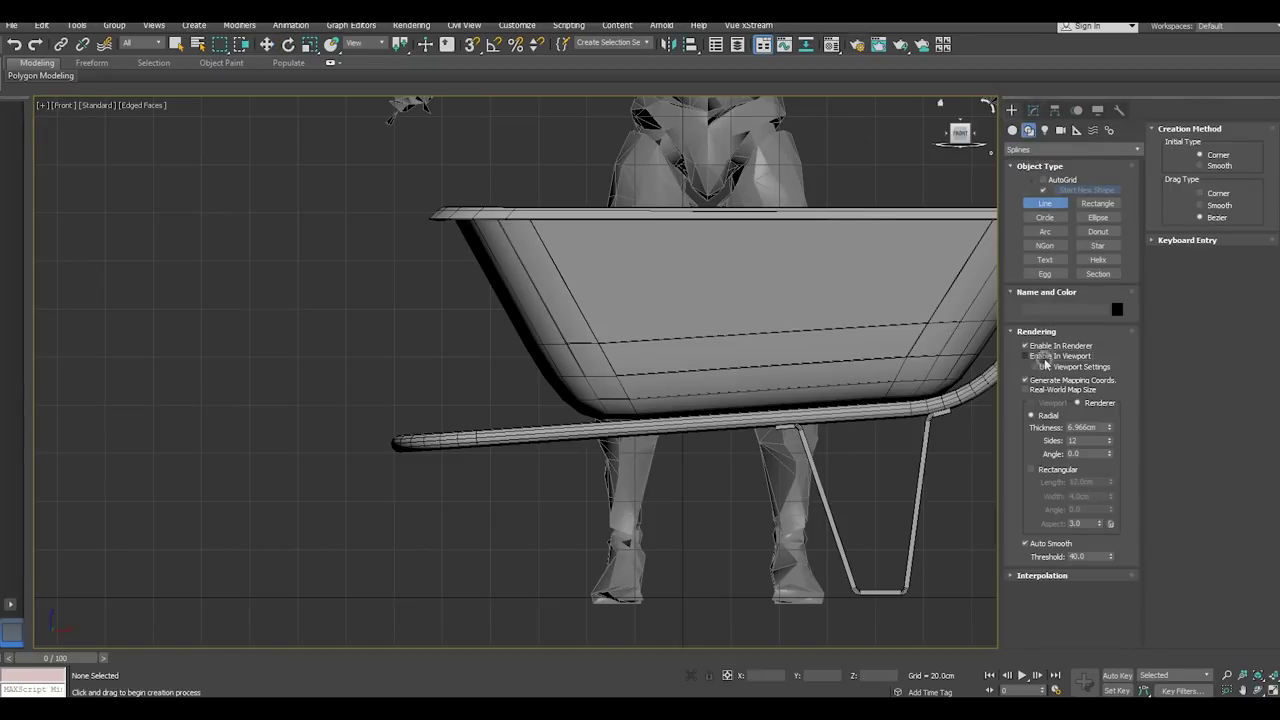
pyautogui.scroll(5, 526, 420)
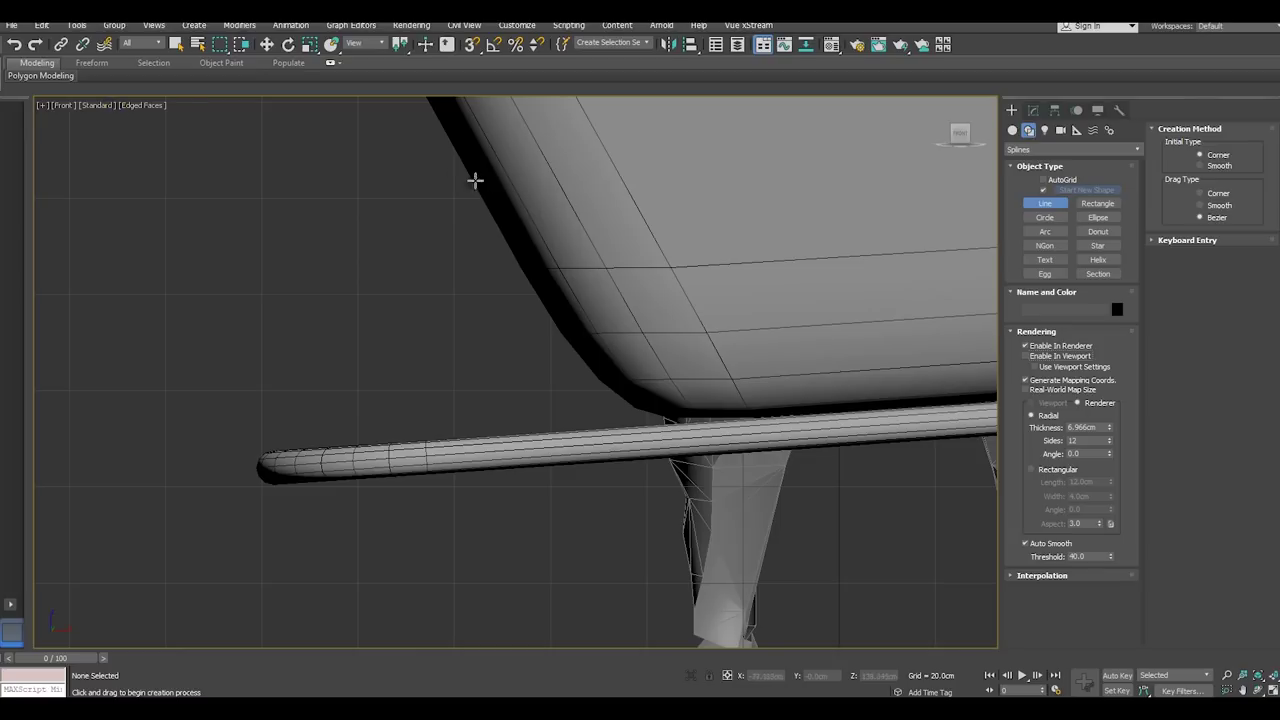
# Draw a two-point brace line, Line004, from beside the tub to the handle tube, then view in Perspective
pyautogui.click(473, 184)
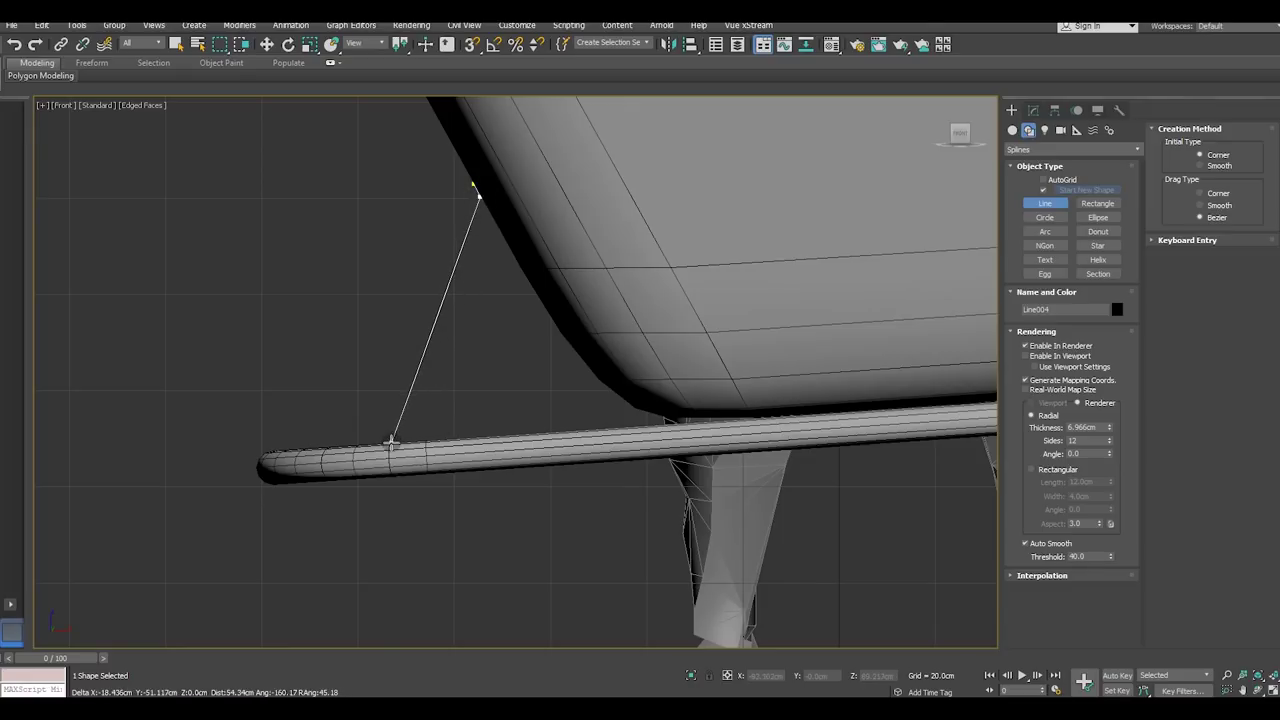
pyautogui.click(391, 441)
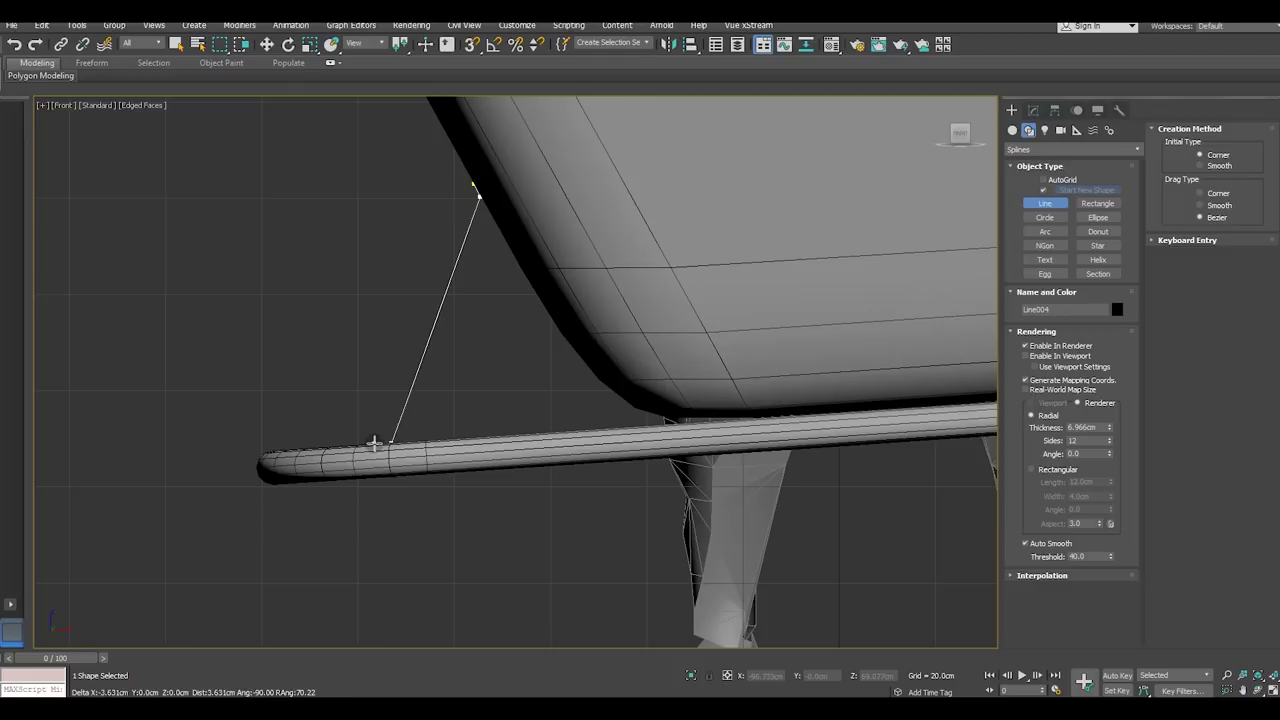
pyautogui.rightClick(363, 379)
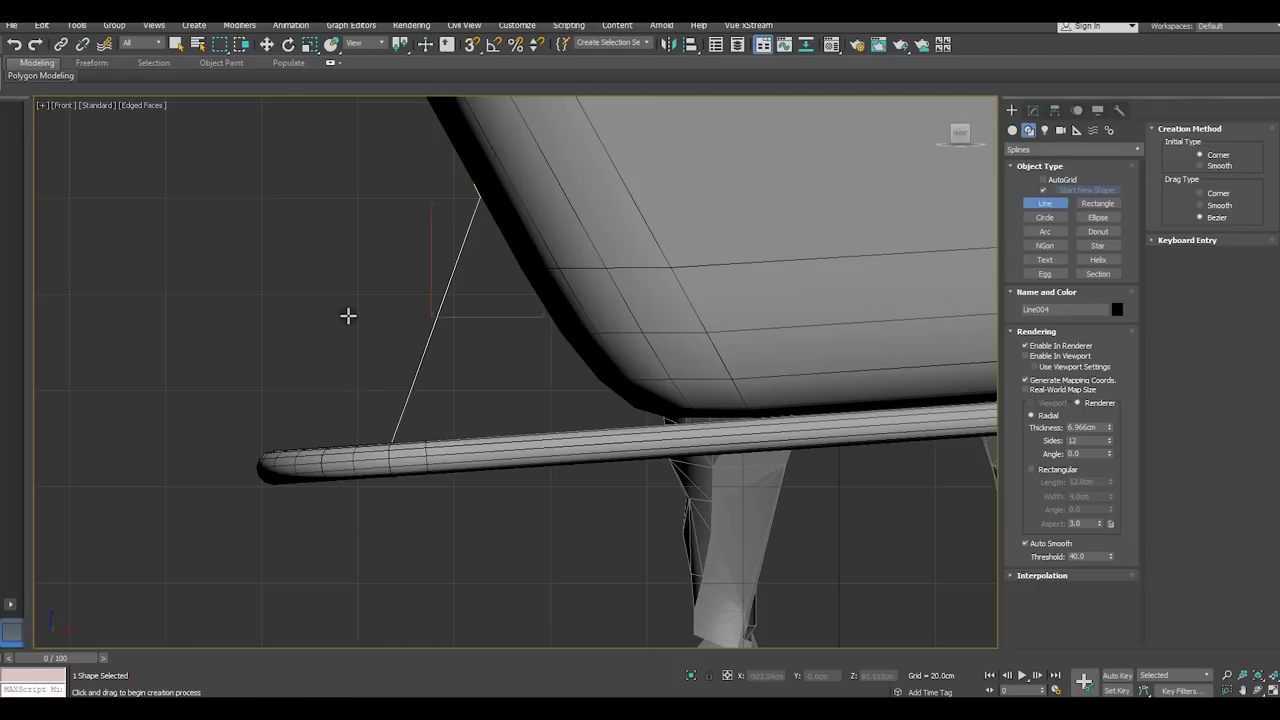
pyautogui.press('w')
pyautogui.press('p')
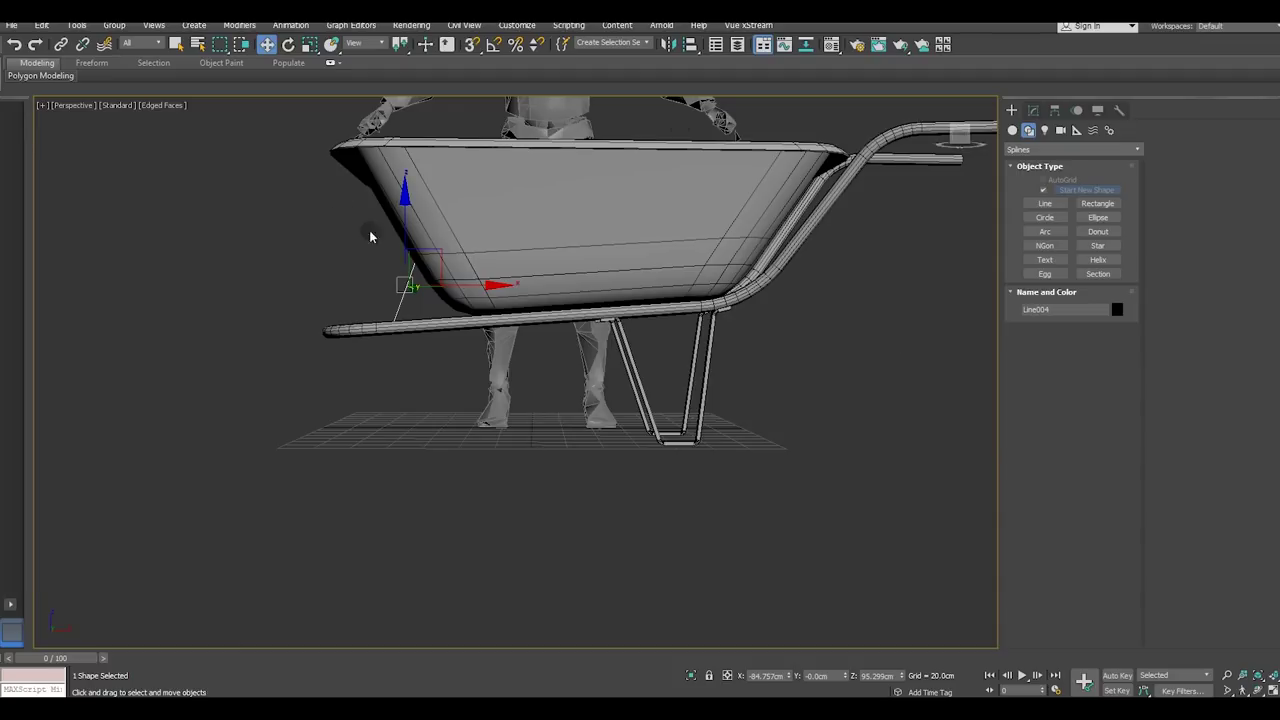
# Move Line004 onto the wheelbarrow and slide it sideways along the handle tube
pyautogui.moveTo(385, 222)
pyautogui.keyDown('alt'); pyautogui.mouseDown(button='middle')
pyautogui.moveTo(469, 283)
pyautogui.moveTo(531, 286)
pyautogui.moveTo(362, 287)
pyautogui.mouseUp(button='middle'); pyautogui.keyUp('alt')
pyautogui.moveTo(355, 284); pyautogui.dragTo(547, 286)
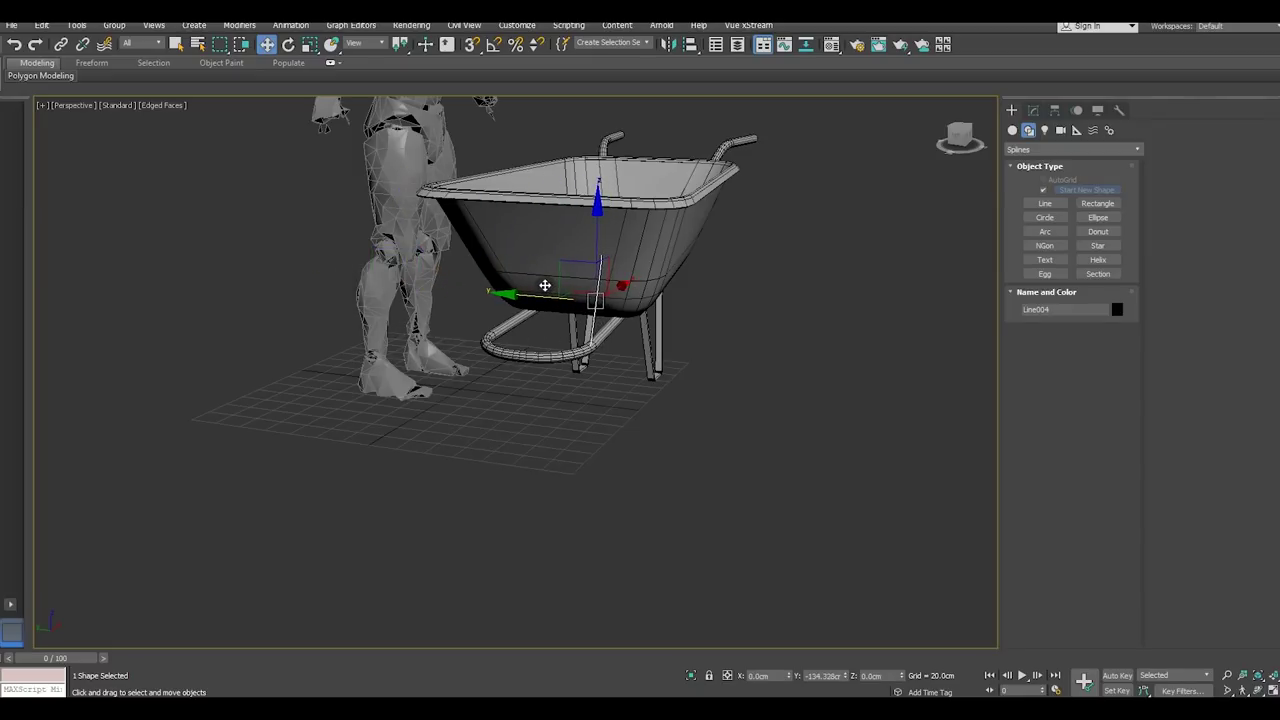
pyautogui.scroll(5, 612, 288)
pyautogui.moveTo(652, 327)
pyautogui.keyDown('alt'); pyautogui.mouseDown(button='middle')
pyautogui.moveTo(700, 329)
pyautogui.moveTo(506, 330)
pyautogui.mouseUp(button='middle'); pyautogui.keyUp('alt')
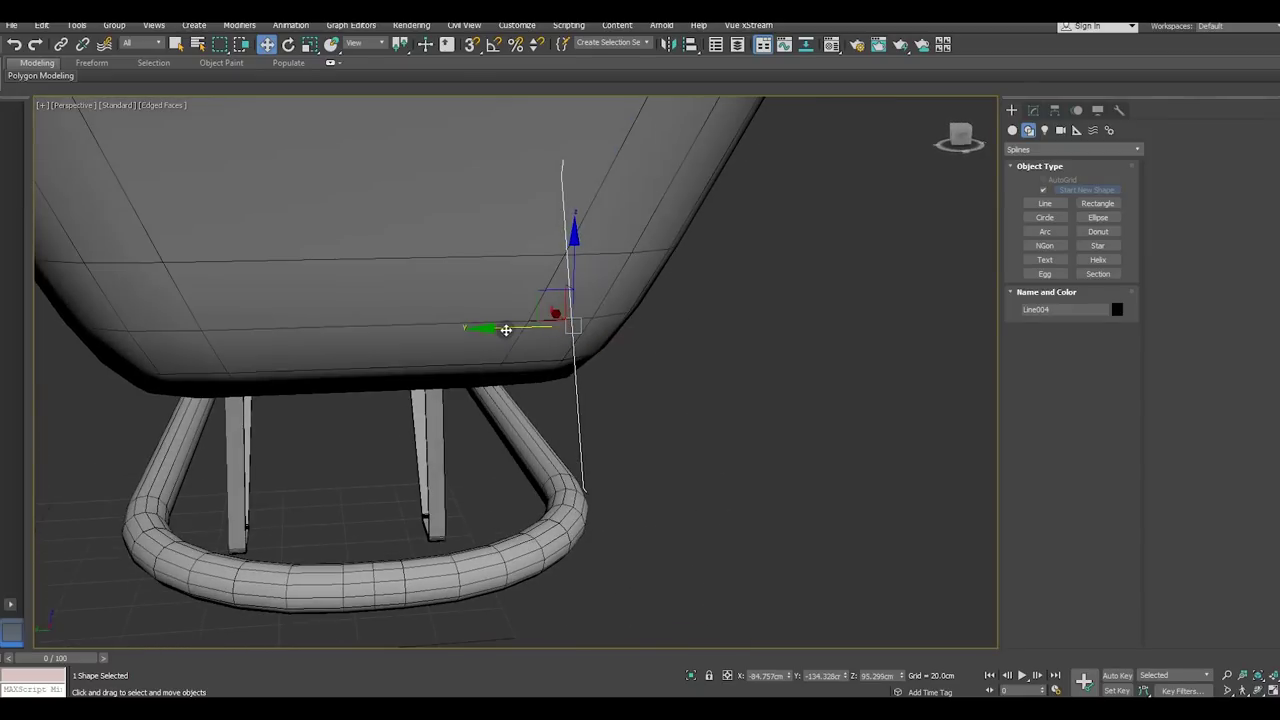
pyautogui.moveTo(498, 328); pyautogui.dragTo(481, 328)
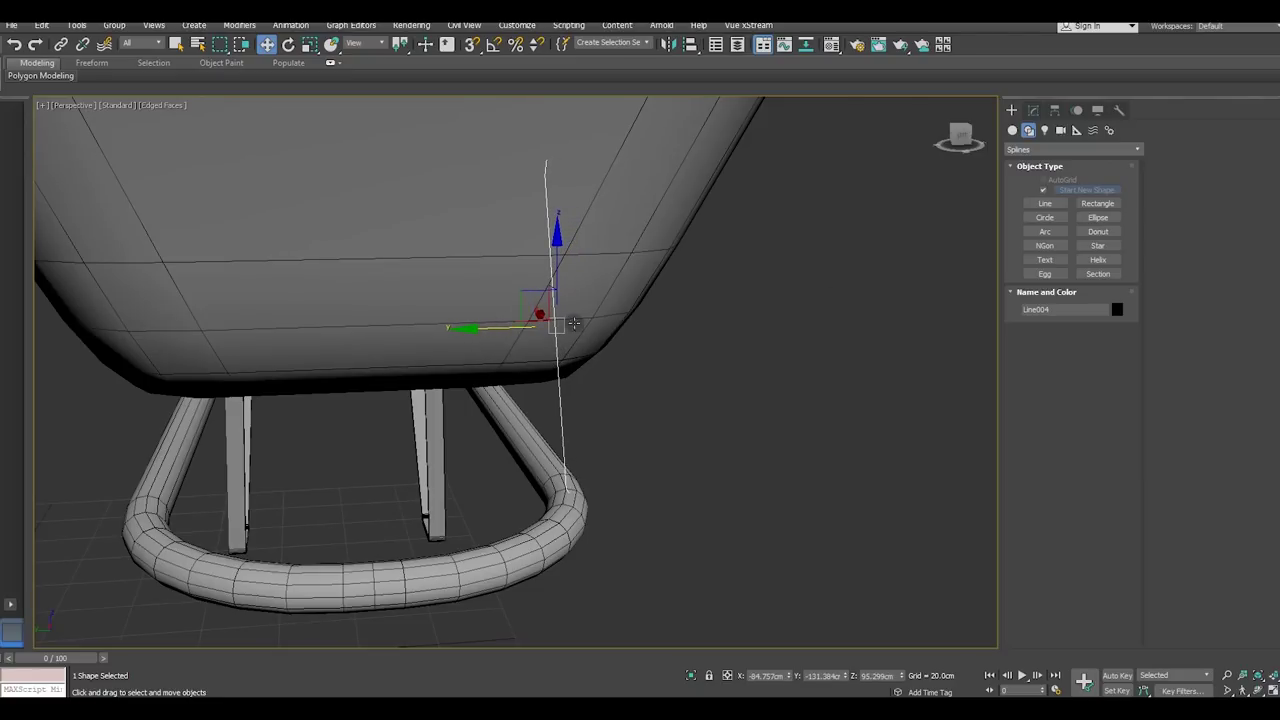
# In Vertex mode, try moving the line's top vertex to the right, then undo it
pyautogui.click(1033, 110)
pyautogui.press('1')
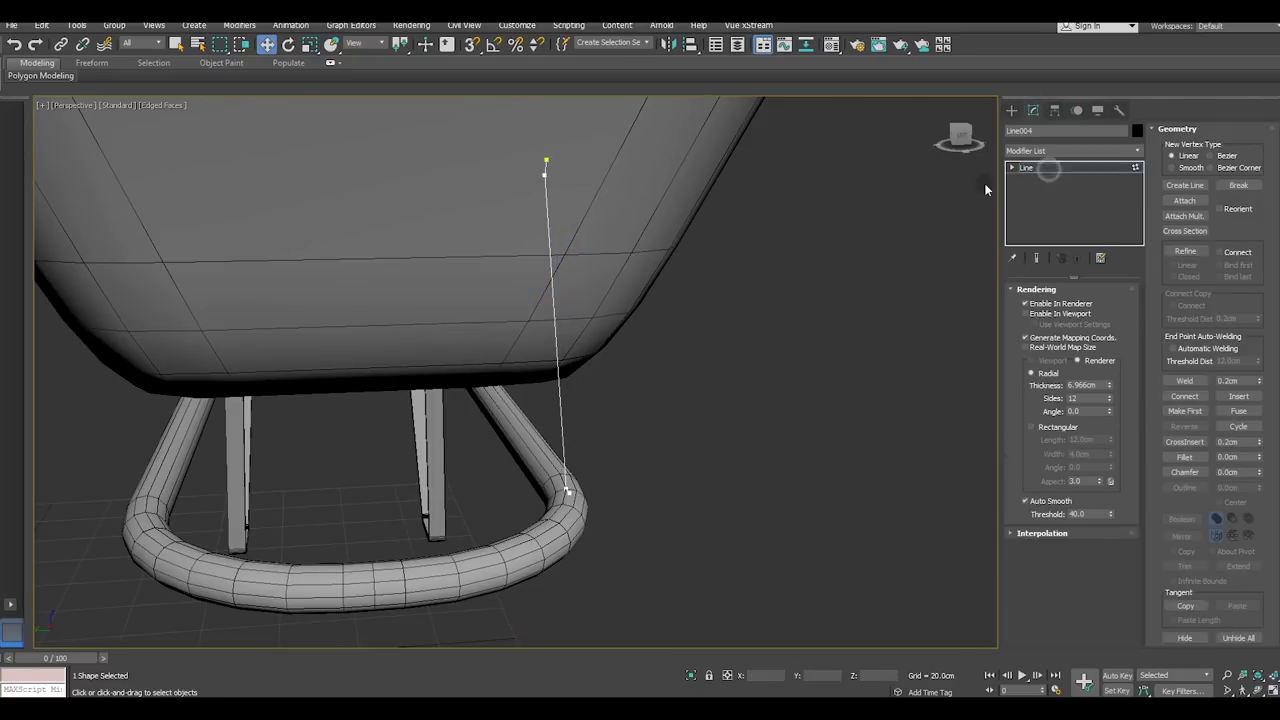
pyautogui.moveTo(509, 136); pyautogui.dragTo(597, 202)
pyautogui.moveTo(485, 163); pyautogui.dragTo(558, 175)
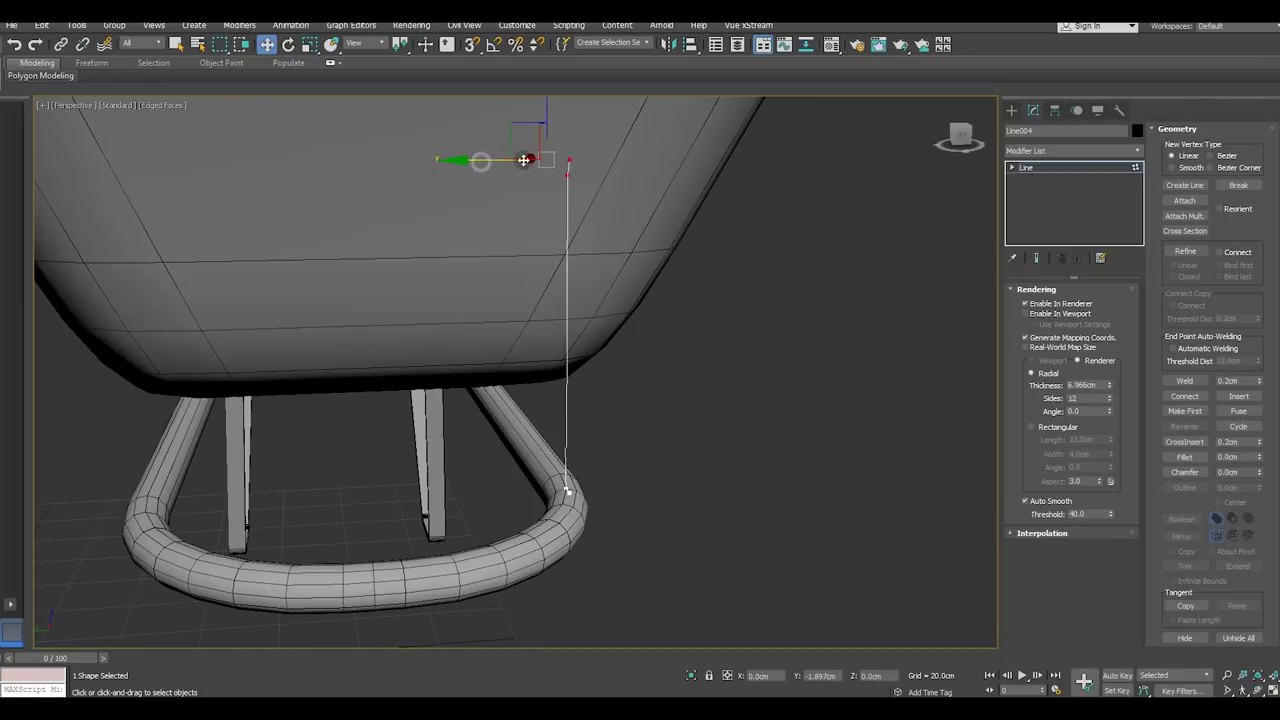
pyautogui.keyDown('alt'); pyautogui.moveTo(743, 267); pyautogui.dragTo(709, 292, button='middle'); pyautogui.keyUp('alt')
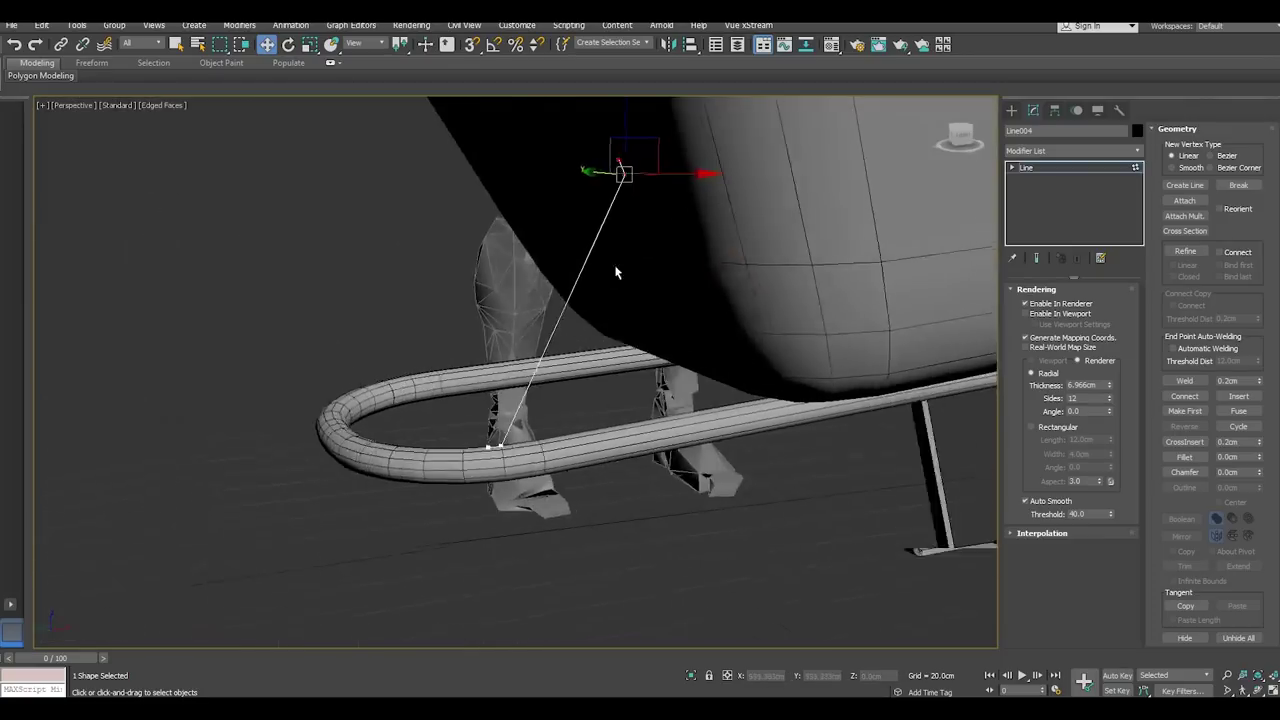
pyautogui.keyDown('alt'); pyautogui.moveTo(631, 343); pyautogui.dragTo(697, 283, button='middle'); pyautogui.keyUp('alt')
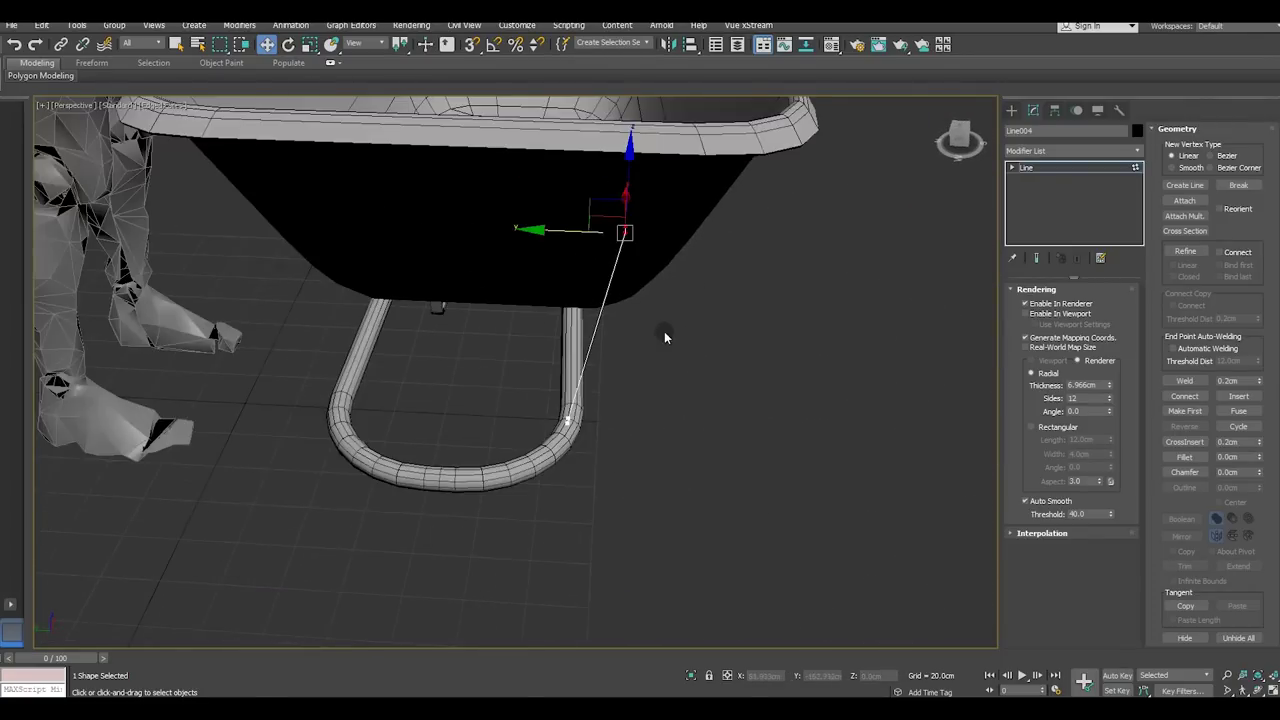
pyautogui.click(22, 47)
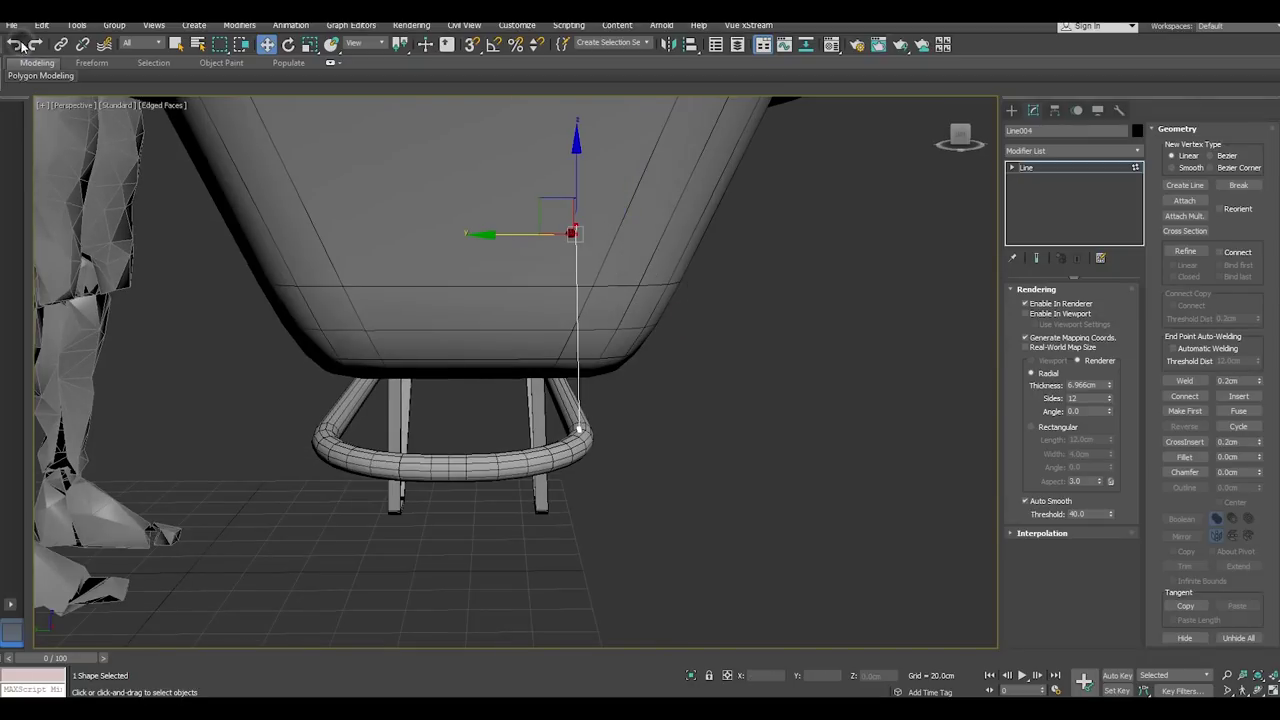
pyautogui.moveTo(550, 310)
pyautogui.keyDown('alt'); pyautogui.mouseDown(button='middle')
pyautogui.moveTo(465, 330)
pyautogui.moveTo(483, 323)
pyautogui.mouseUp(button='middle'); pyautogui.keyUp('alt')
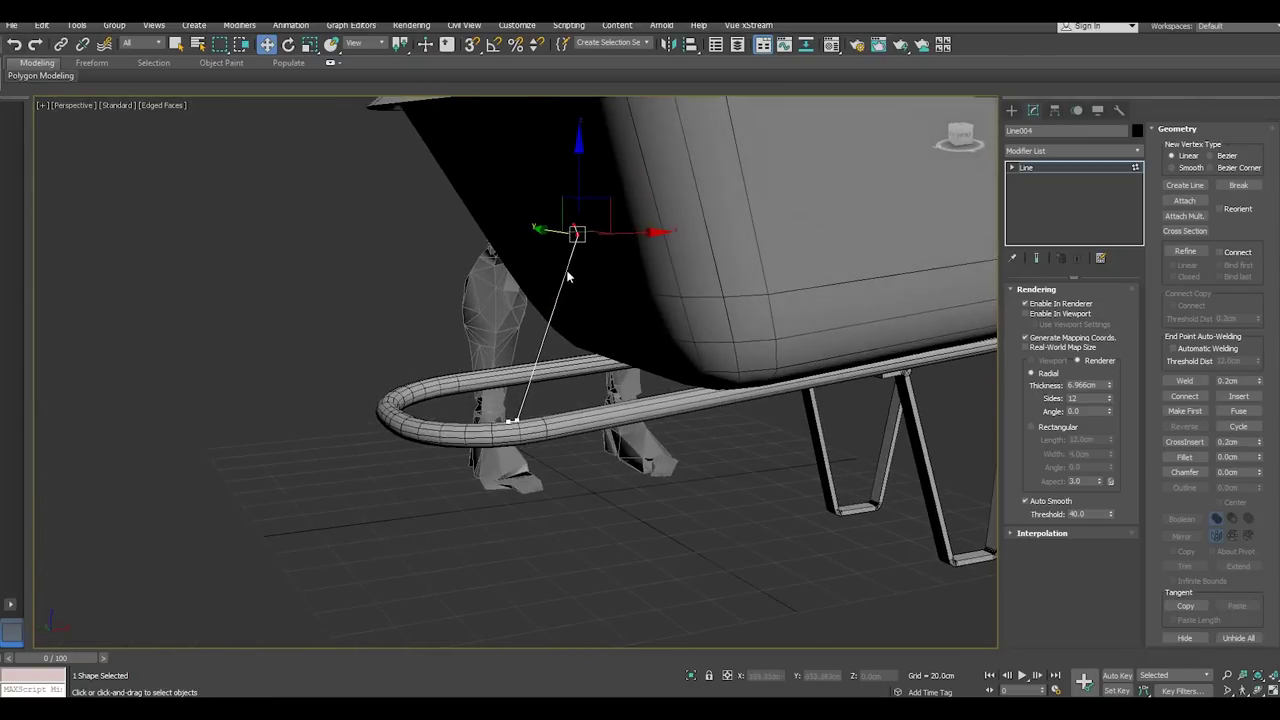
pyautogui.scroll(3, 600, 249)
pyautogui.scroll(-4, 620, 188)
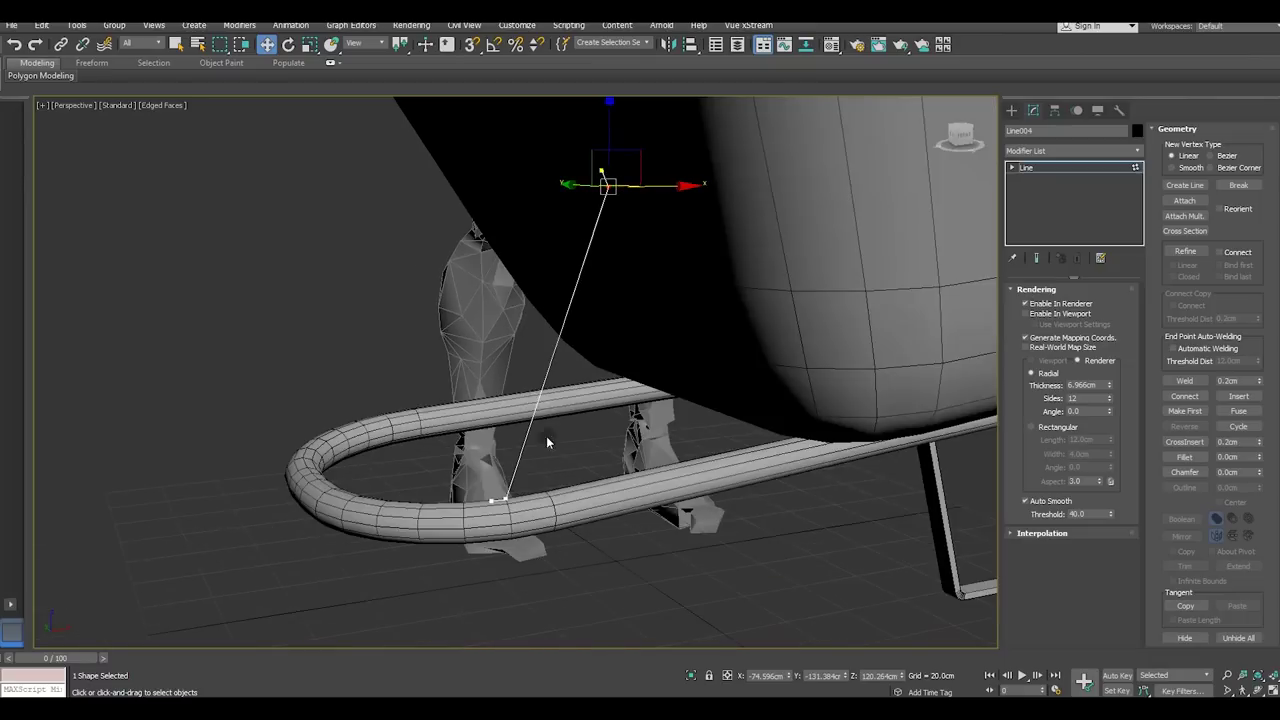
# Select the bottom vertex and curve the line's lower corner onto the tube
pyautogui.click(506, 500)
pyautogui.keyDown('alt'); pyautogui.moveTo(506, 500); pyautogui.dragTo(717, 548, button='middle'); pyautogui.keyUp('alt')
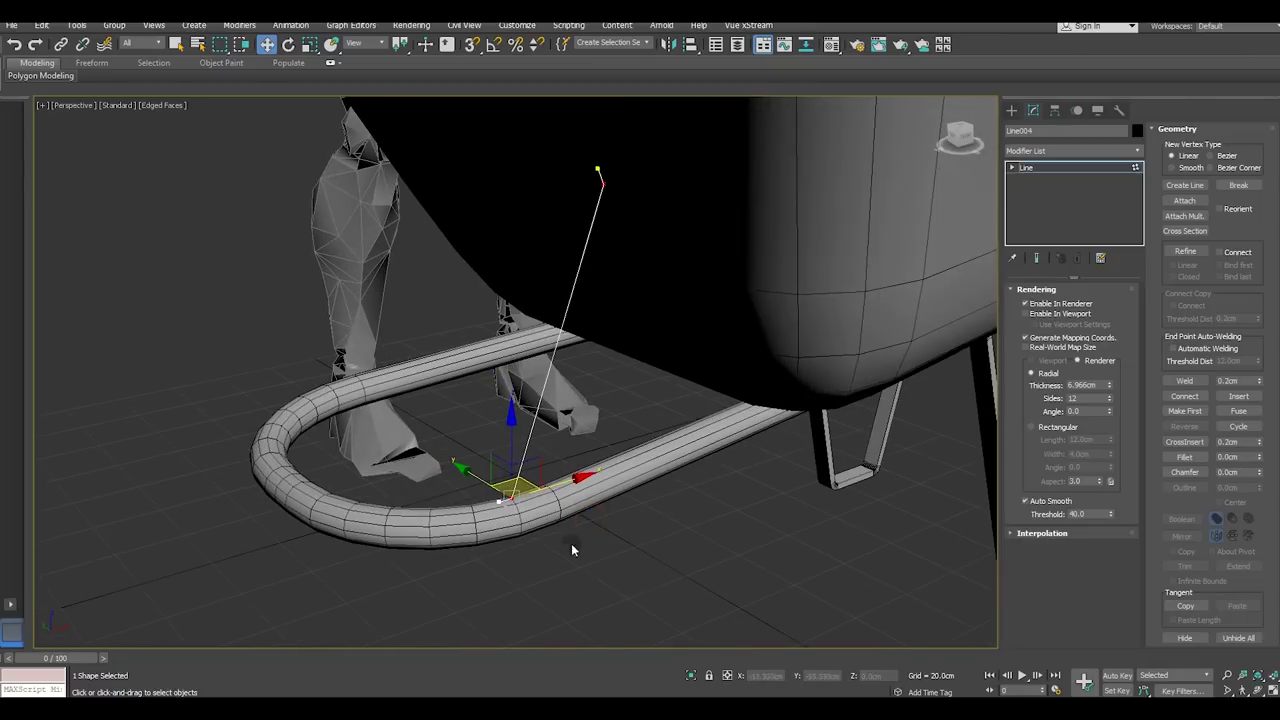
pyautogui.scroll(5, 600, 545)
pyautogui.scroll(-1, 1195, 531)
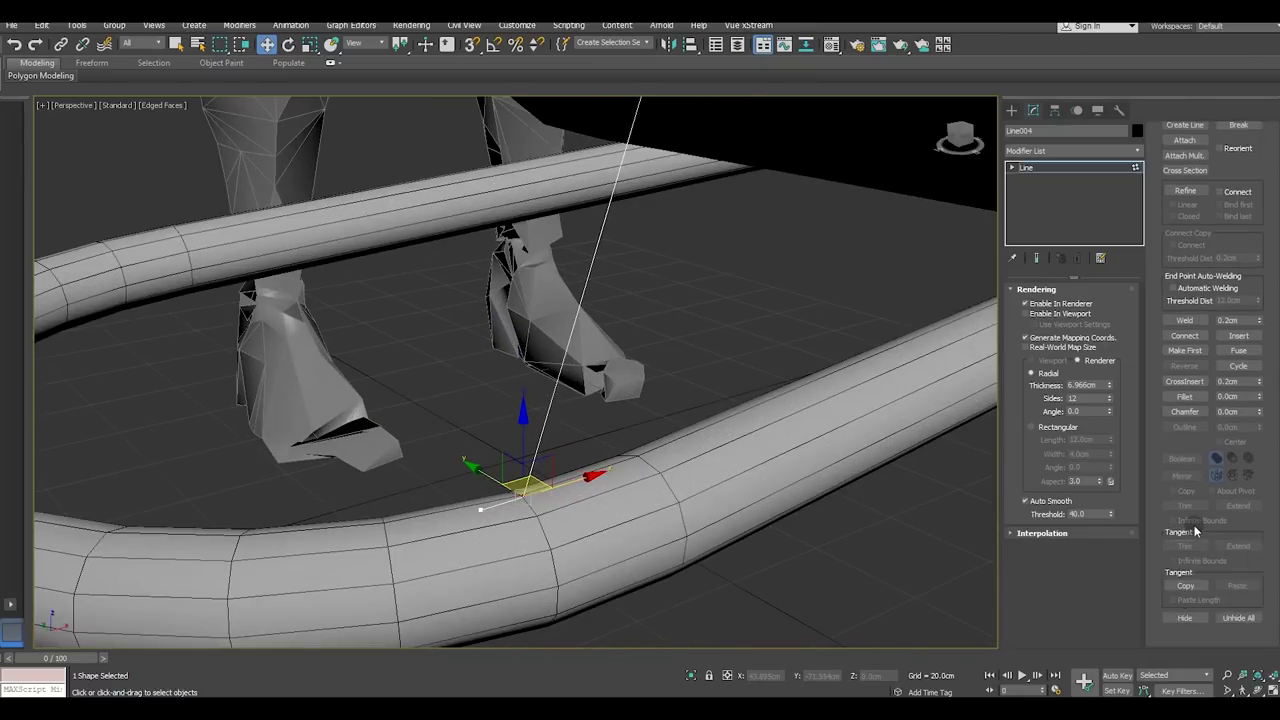
pyautogui.scroll(-1, 1195, 531)
pyautogui.moveTo(1260, 378); pyautogui.dragTo(1264, 379)
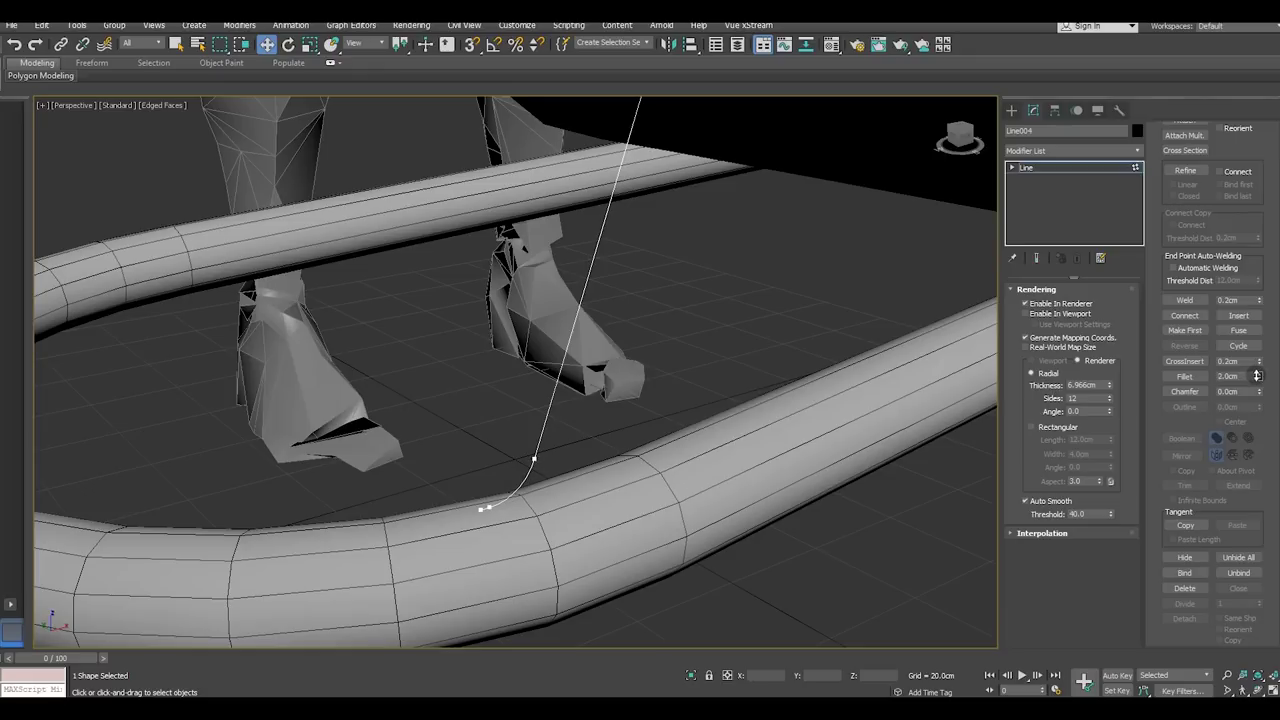
# Undo the curved corner twice, then fillet the corner vertex where the line meets the tube
pyautogui.click(14, 44)
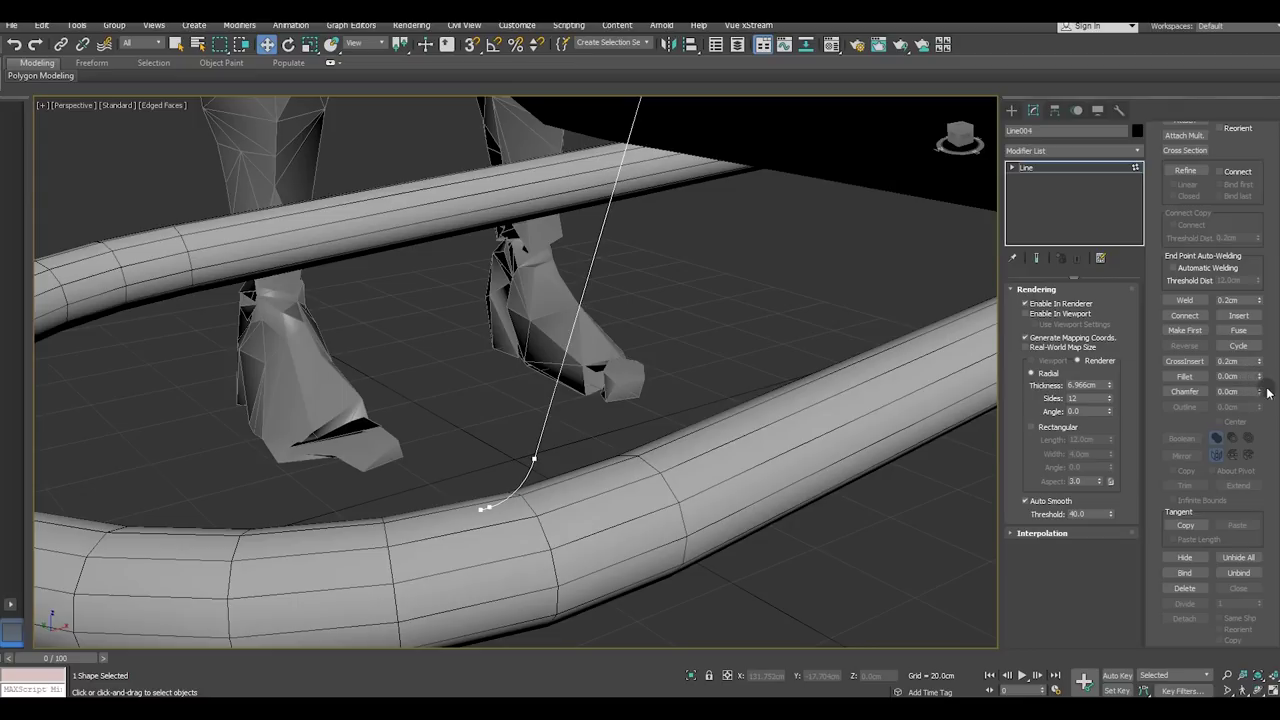
pyautogui.click(14, 44)
pyautogui.click(485, 512)
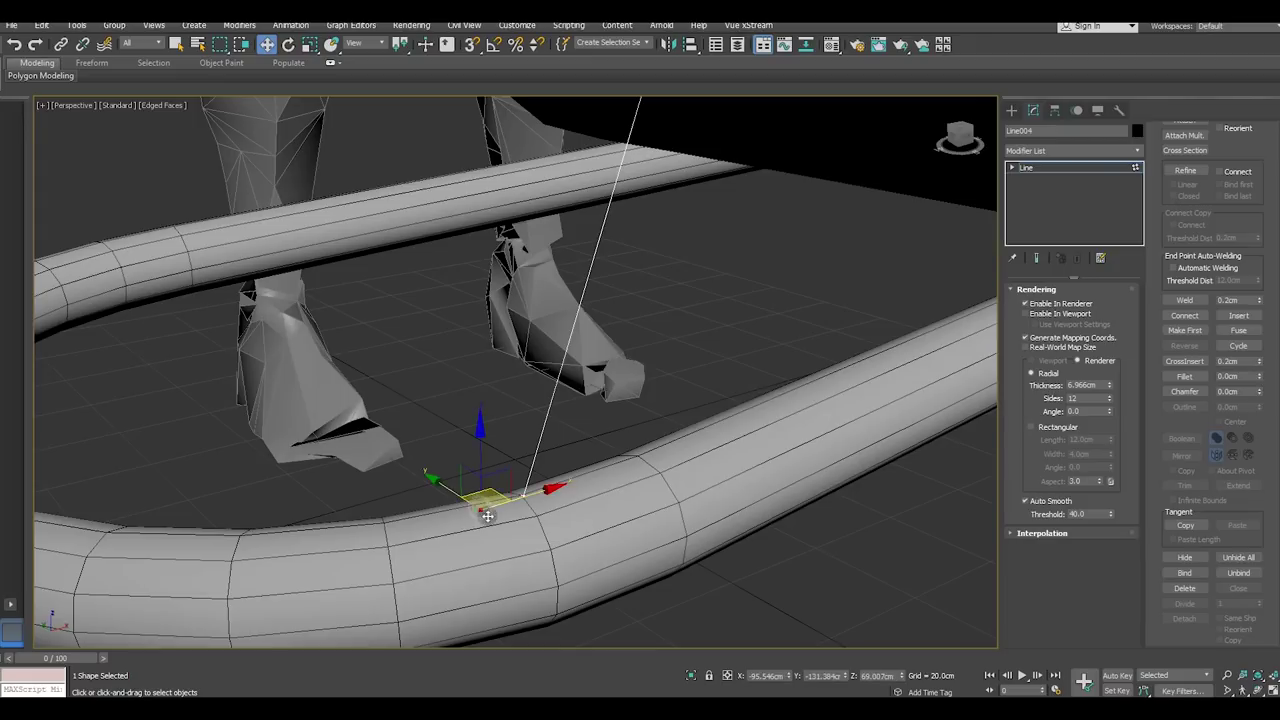
pyautogui.click(523, 494)
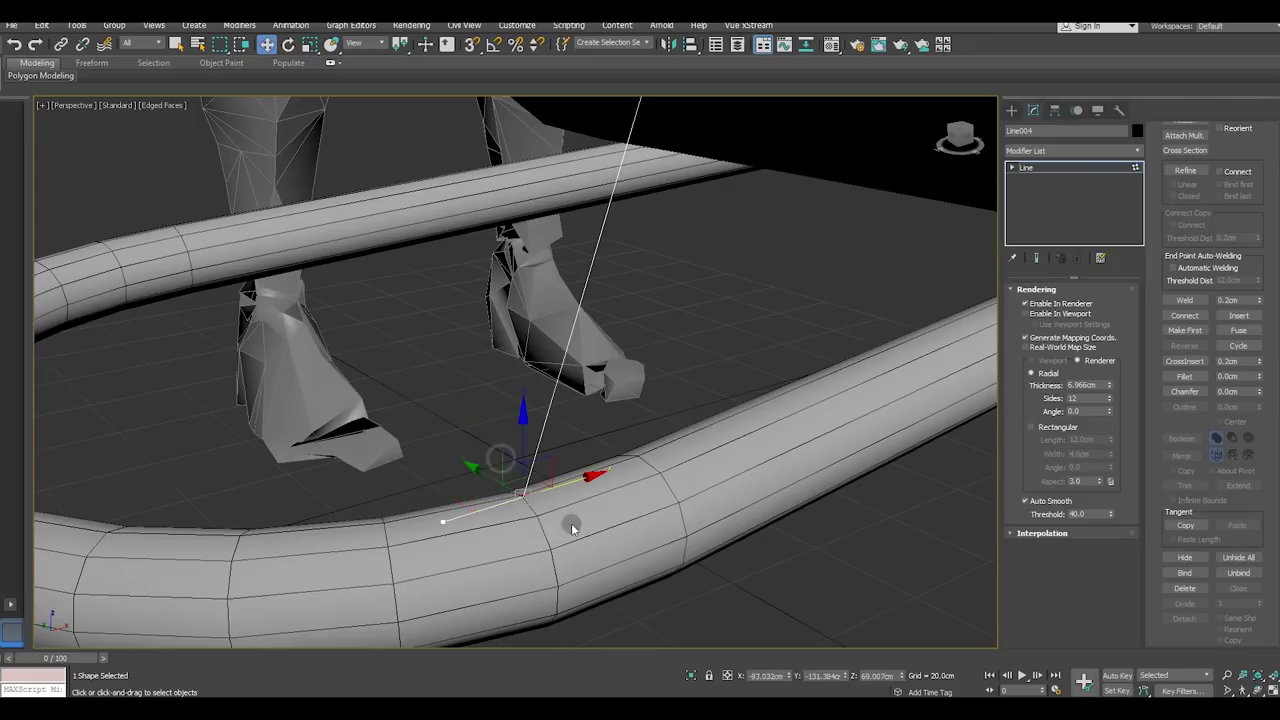
pyautogui.moveTo(1262, 378); pyautogui.dragTo(1262, 368)
pyautogui.keyDown('alt'); pyautogui.moveTo(521, 571); pyautogui.dragTo(510, 583, button='middle'); pyautogui.keyUp('alt')
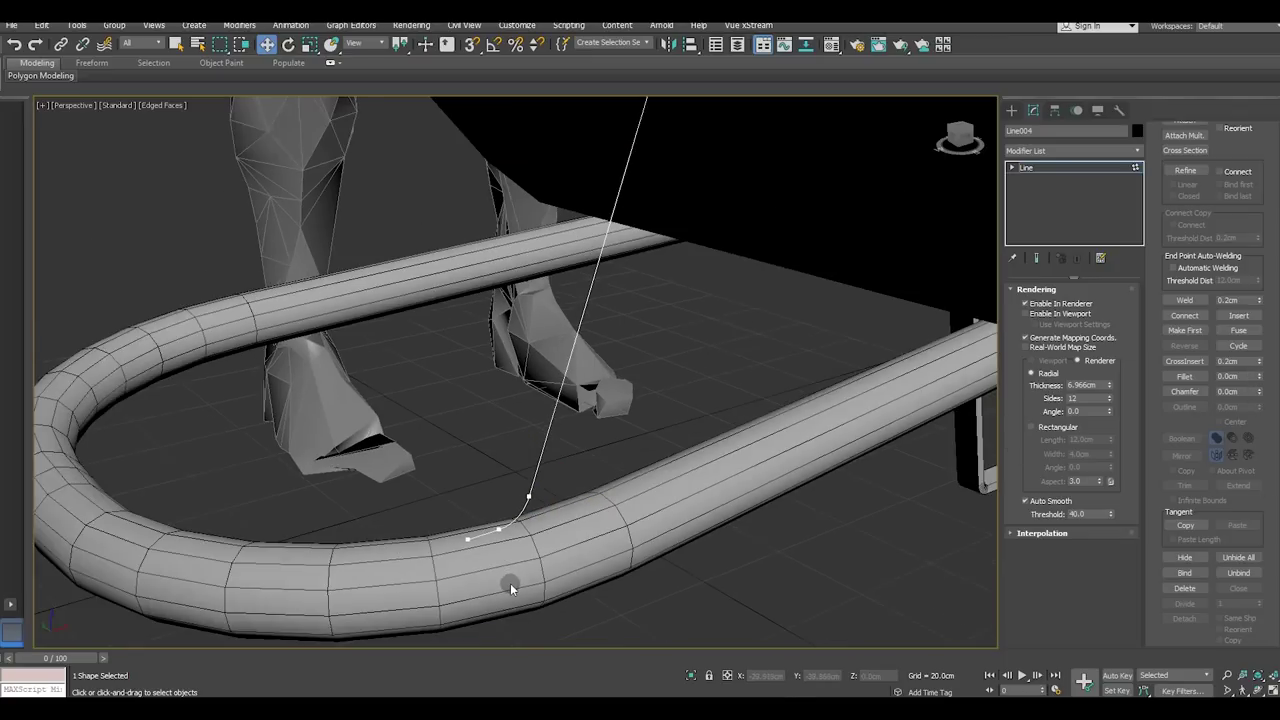
pyautogui.scroll(-3, 510, 583)
# Select the top vertex under the tub, cancel an accidental move, and fillet it at 2.0cm
pyautogui.click(602, 223)
pyautogui.scroll(2, 605, 225)
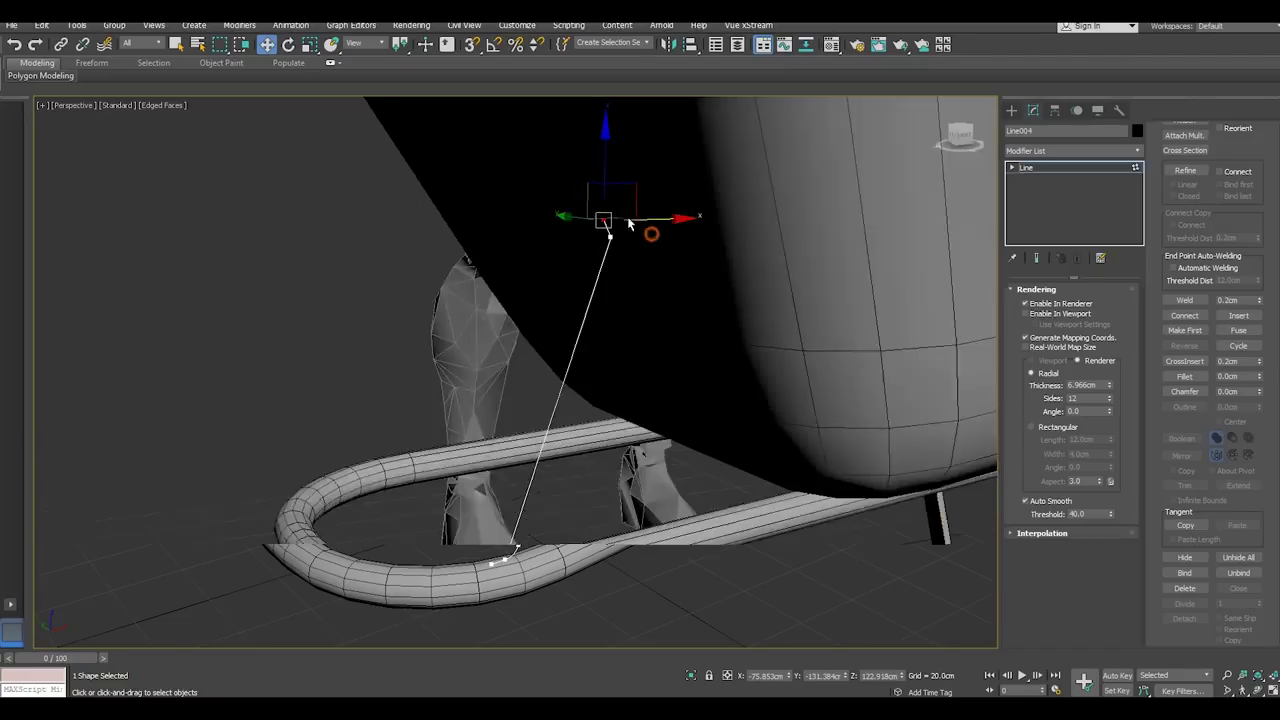
pyautogui.scroll(2, 605, 225)
pyautogui.scroll(3, 640, 255)
pyautogui.moveTo(645, 258)
pyautogui.keyDown('alt'); pyautogui.mouseDown(button='middle')
pyautogui.moveTo(634, 271)
pyautogui.moveTo(671, 283)
pyautogui.moveTo(650, 262)
pyautogui.mouseUp(button='middle'); pyautogui.keyUp('alt')
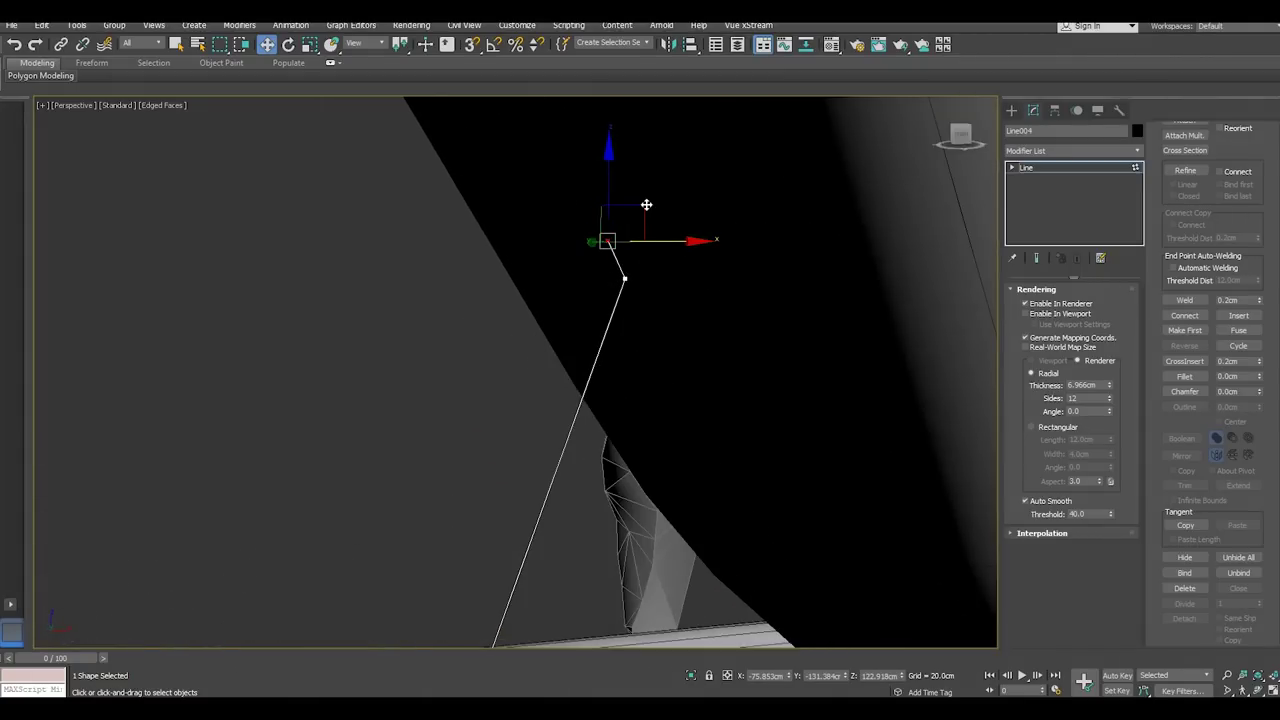
pyautogui.moveTo(637, 206); pyautogui.dragTo(610, 150)
pyautogui.rightClick(797, 286)
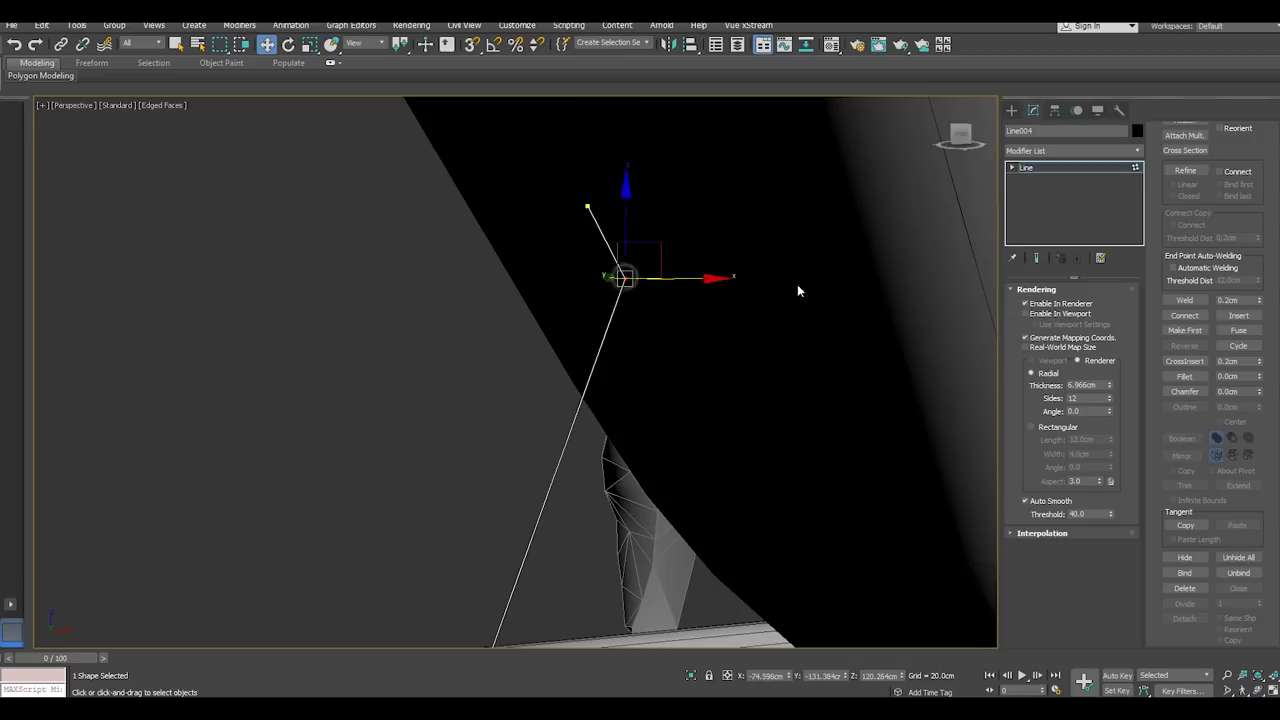
pyautogui.moveTo(1259, 377); pyautogui.dragTo(1259, 374)
pyautogui.moveTo(773, 252)
pyautogui.keyDown('alt'); pyautogui.mouseDown(button='middle')
pyautogui.moveTo(566, 249)
pyautogui.moveTo(685, 331)
pyautogui.moveTo(740, 330)
pyautogui.moveTo(719, 337)
pyautogui.mouseUp(button='middle'); pyautogui.keyUp('alt')
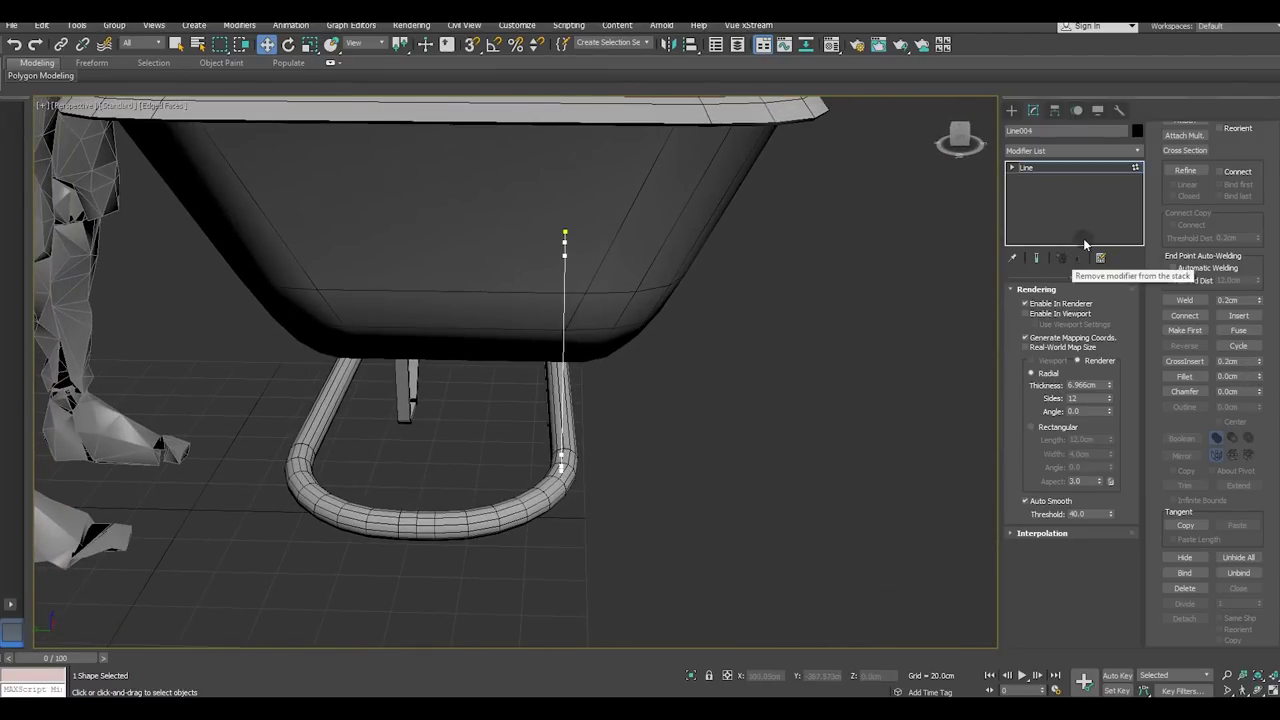
# Show the line in the viewport with a rectangular profile, narrowing its width to 1.56cm
pyautogui.click(1051, 428)
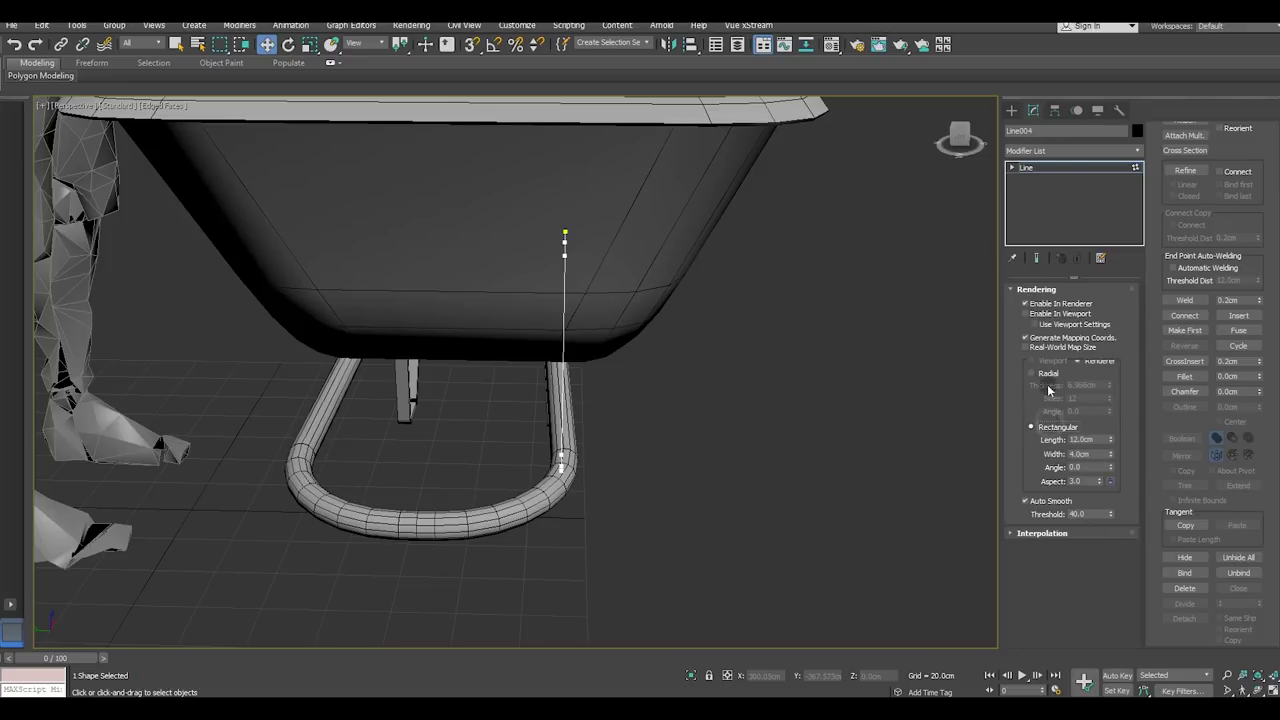
pyautogui.click(1026, 313)
pyautogui.moveTo(638, 332)
pyautogui.keyDown('alt'); pyautogui.mouseDown(button='middle')
pyautogui.moveTo(576, 342)
pyautogui.moveTo(618, 327)
pyautogui.moveTo(562, 408)
pyautogui.mouseUp(button='middle'); pyautogui.keyUp('alt')
pyautogui.scroll(5, 562, 408)
pyautogui.moveTo(1110, 455); pyautogui.dragTo(1116, 496)
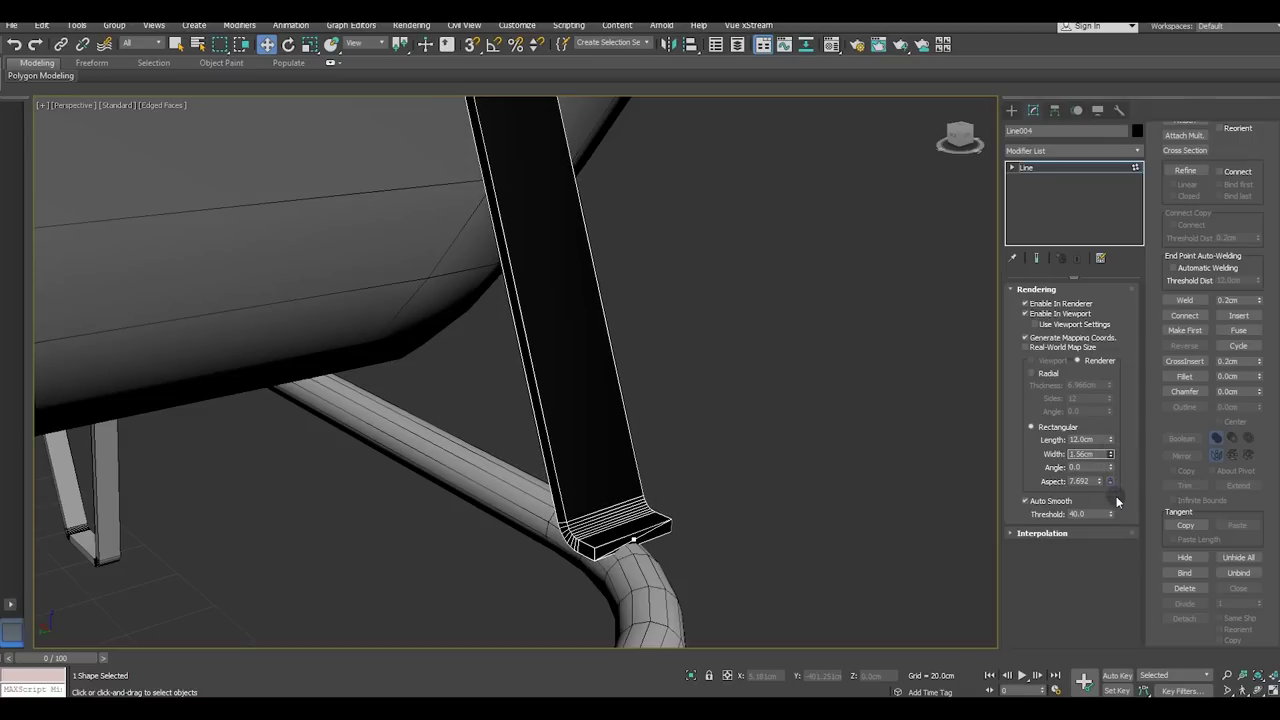
pyautogui.moveTo(1110, 439)
pyautogui.mouseDown()
pyautogui.moveTo(1111, 487)
pyautogui.moveTo(848, 78)
pyautogui.mouseUp()
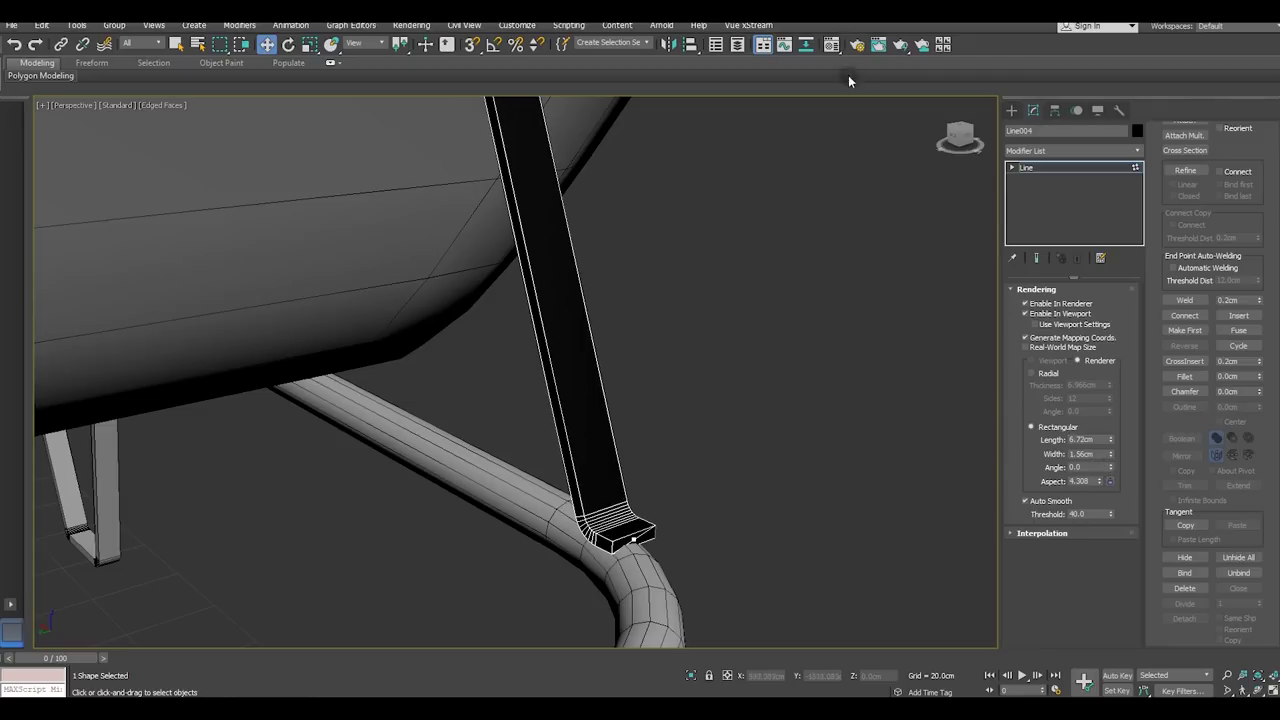
# Assign the light grey material to the strip and slim its rectangular profile further
pyautogui.click(831, 44)
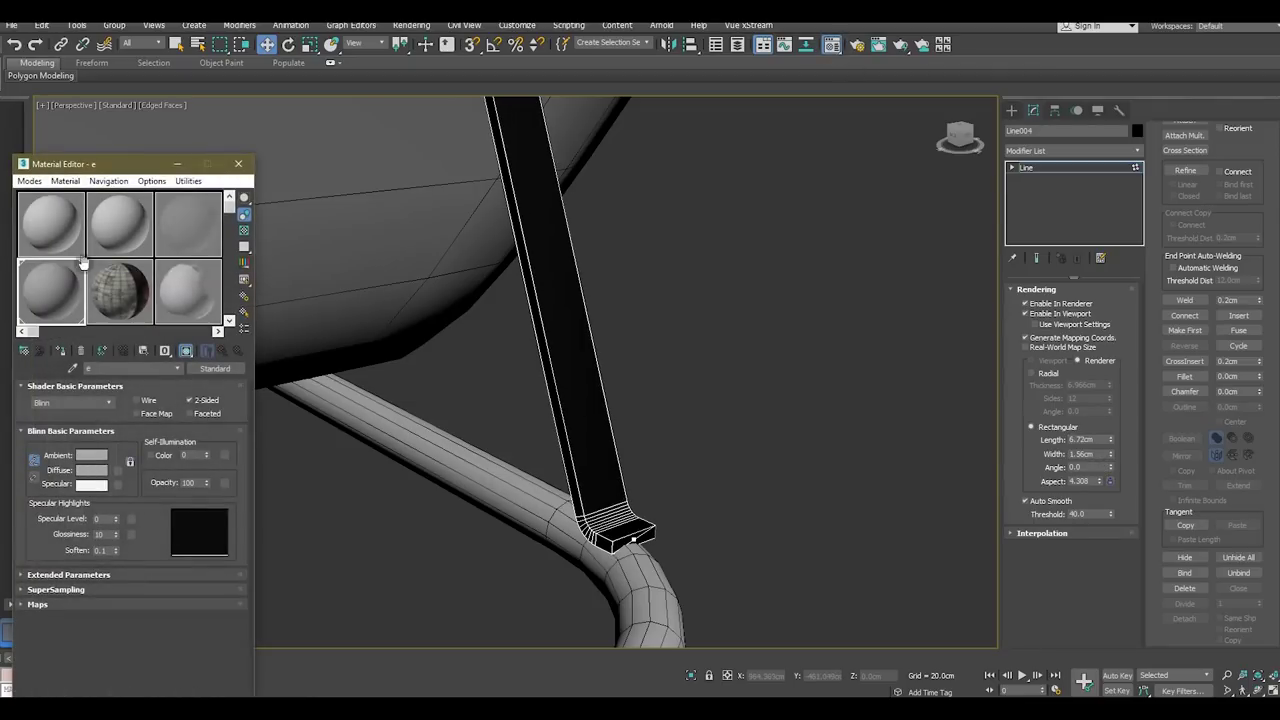
pyautogui.click(61, 350)
pyautogui.click(238, 163)
pyautogui.moveTo(540, 303)
pyautogui.keyDown('alt'); pyautogui.mouseDown(button='middle')
pyautogui.moveTo(457, 263)
pyautogui.moveTo(420, 271)
pyautogui.moveTo(541, 322)
pyautogui.mouseUp(button='middle'); pyautogui.keyUp('alt')
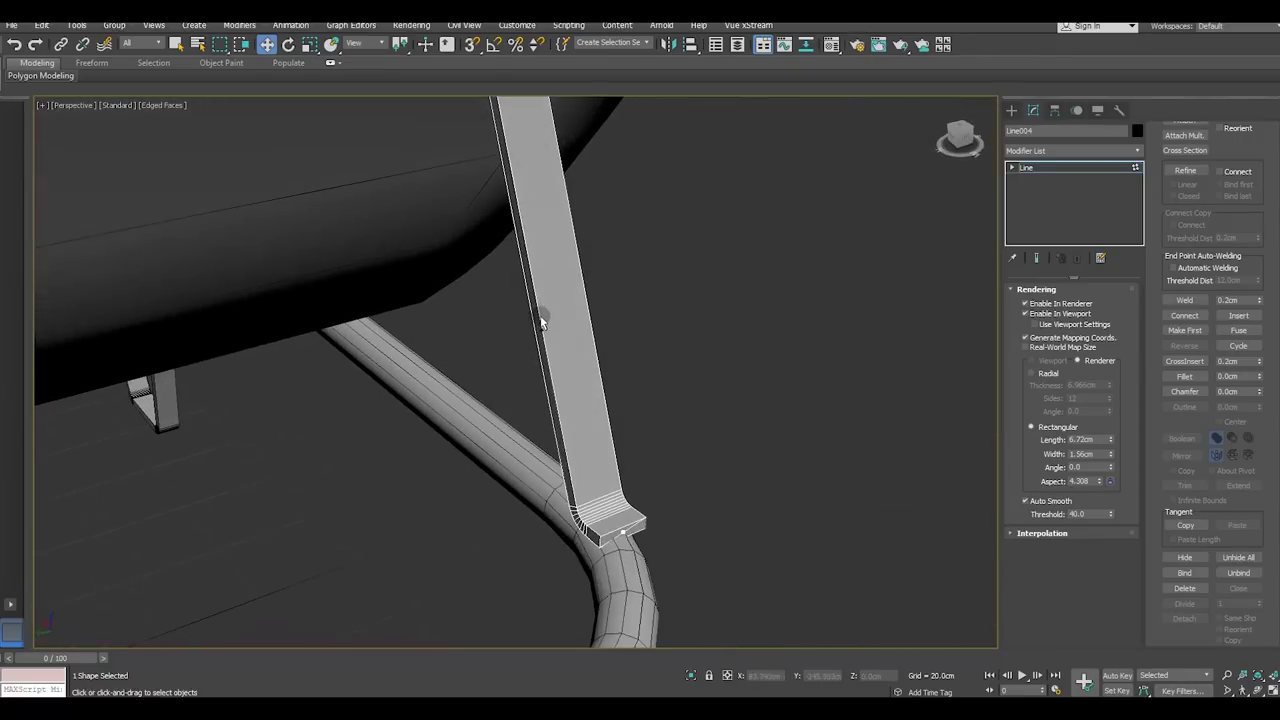
pyautogui.moveTo(1110, 460); pyautogui.dragTo(1113, 470)
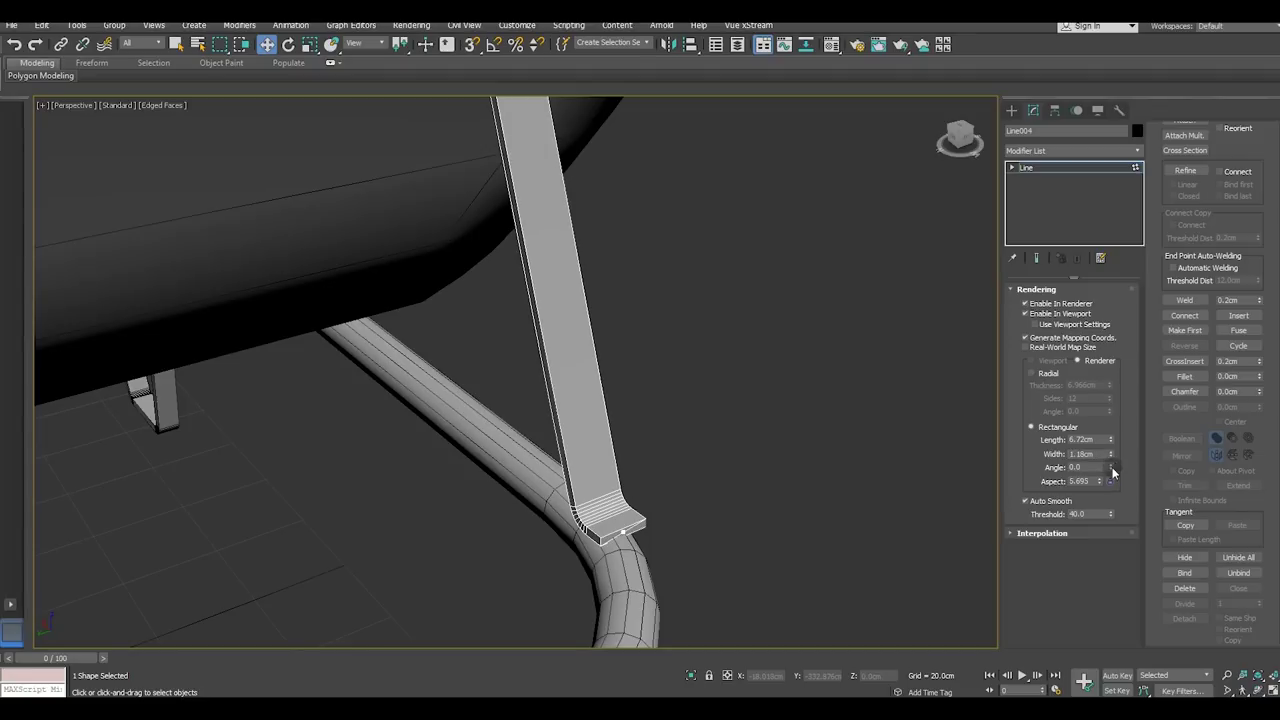
pyautogui.moveTo(1111, 441); pyautogui.dragTo(1113, 470)
pyautogui.scroll(-5, 620, 430)
# Fine-tune the strip's rectangular profile length to 3.83cm
pyautogui.keyDown('alt'); pyautogui.moveTo(580, 451); pyautogui.dragTo(580, 440, button='middle'); pyautogui.keyUp('alt')
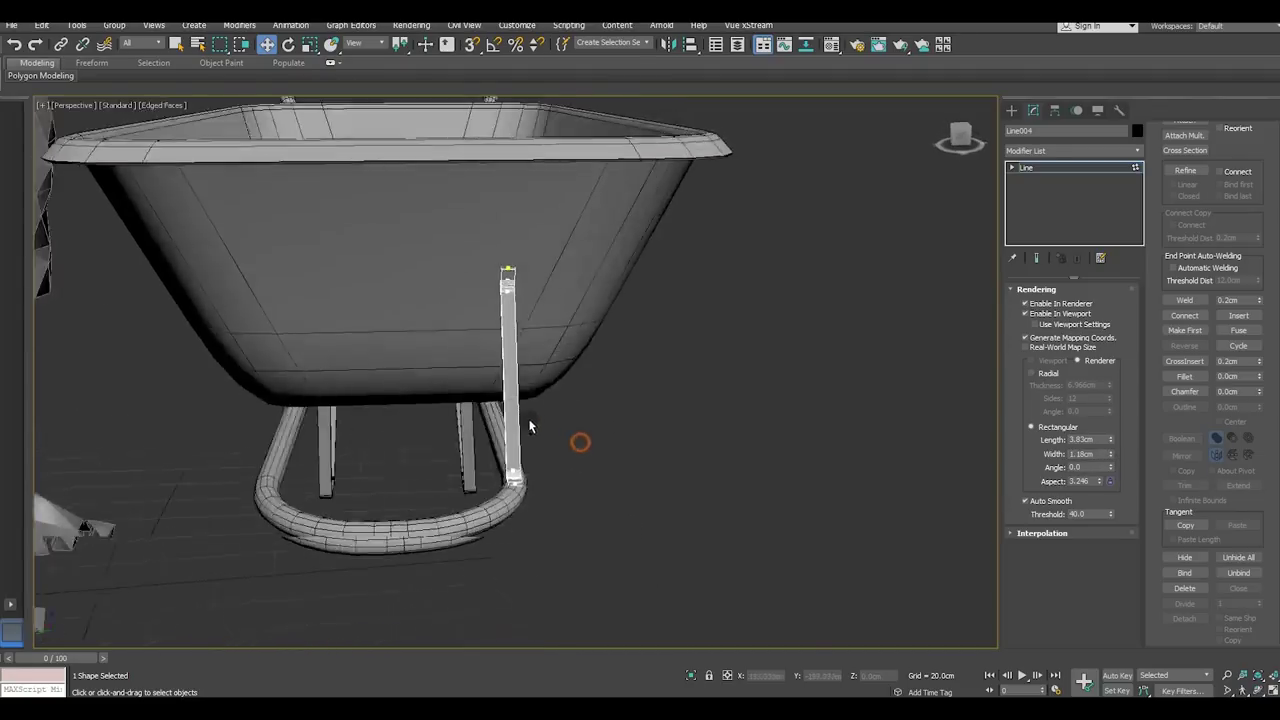
pyautogui.scroll(5, 500, 420)
pyautogui.keyDown('alt'); pyautogui.moveTo(435, 390); pyautogui.dragTo(506, 383, button='middle'); pyautogui.keyUp('alt')
pyautogui.keyDown('alt'); pyautogui.moveTo(533, 325); pyautogui.dragTo(757, 366, button='middle'); pyautogui.keyUp('alt')
pyautogui.scroll(2, 755, 362)
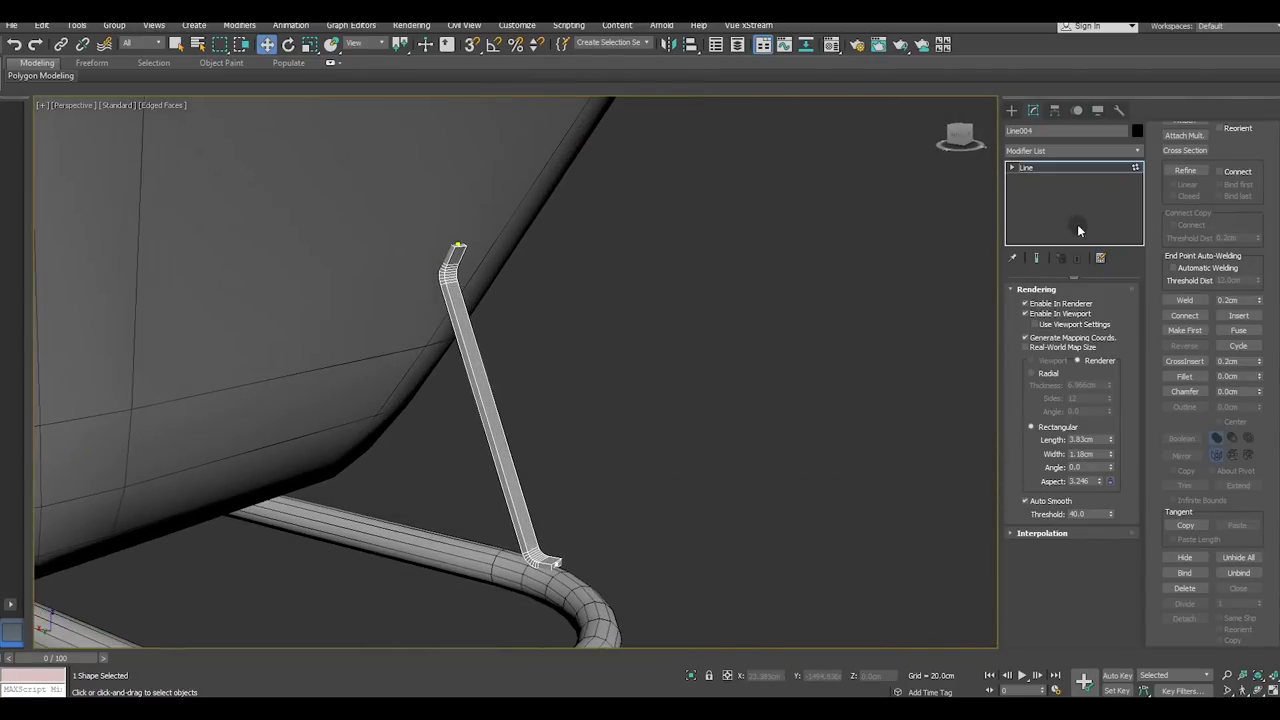
# Select the strip's bottom end vertex and stretch its foot along the frame tube
pyautogui.click(1042, 167)
pyautogui.moveTo(580, 400)
pyautogui.keyDown('alt'); pyautogui.mouseDown(button='middle')
pyautogui.moveTo(515, 421)
pyautogui.moveTo(532, 420)
pyautogui.mouseUp(button='middle'); pyautogui.keyUp('alt')
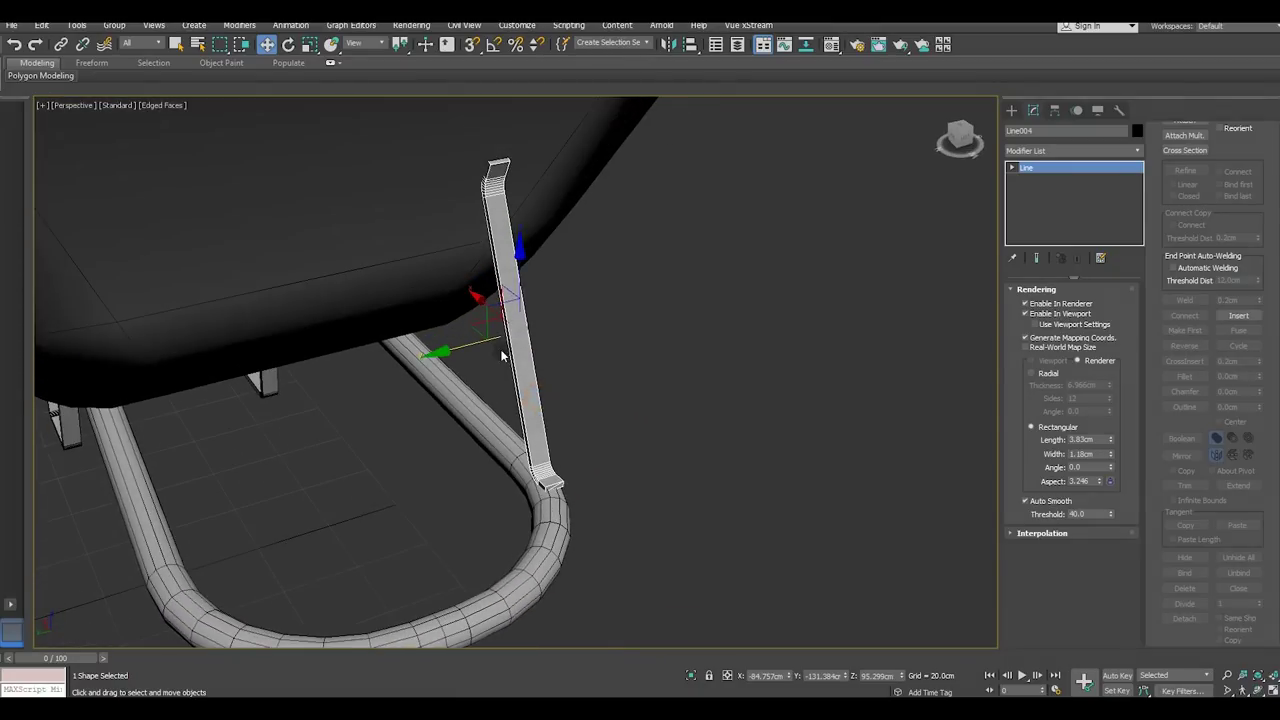
pyautogui.scroll(3, 452, 342)
pyautogui.moveTo(453, 339)
pyautogui.keyDown('alt'); pyautogui.mouseDown(button='middle')
pyautogui.moveTo(480, 380)
pyautogui.moveTo(374, 369)
pyautogui.moveTo(500, 380)
pyautogui.moveTo(519, 447)
pyautogui.mouseUp(button='middle'); pyautogui.keyUp('alt')
pyautogui.scroll(3, 500, 380)
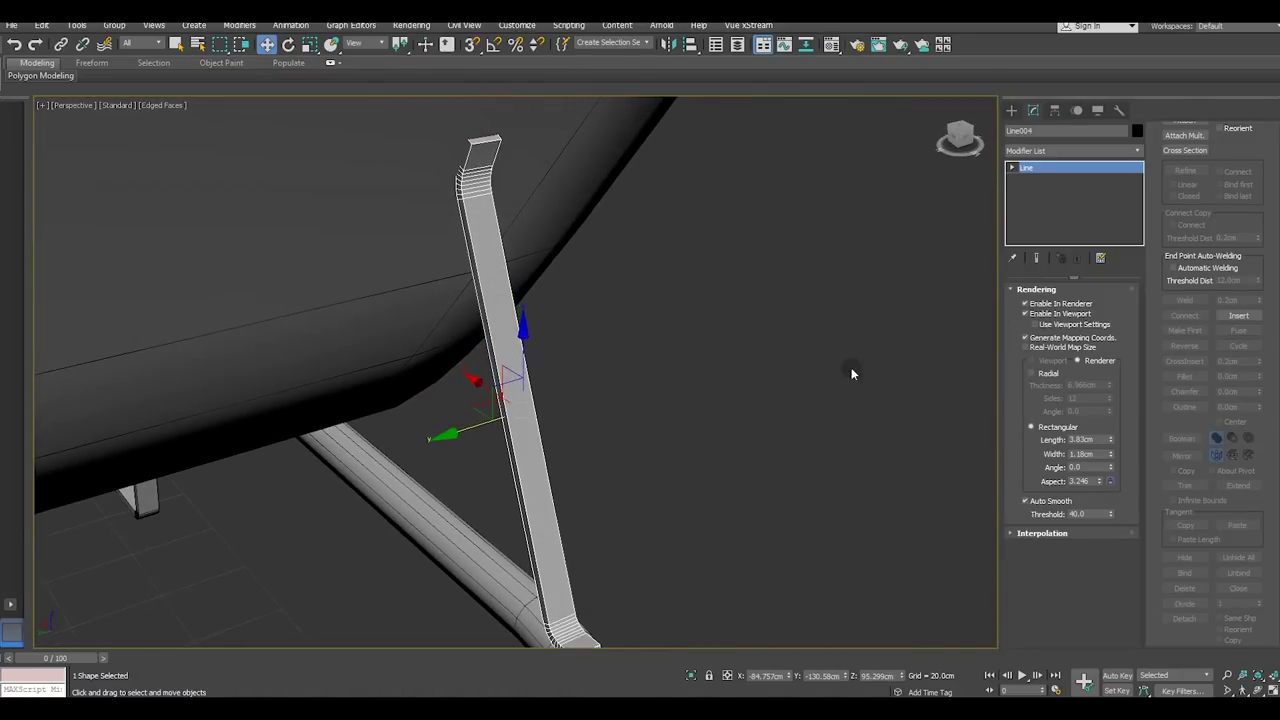
pyautogui.scroll(-2, 552, 200)
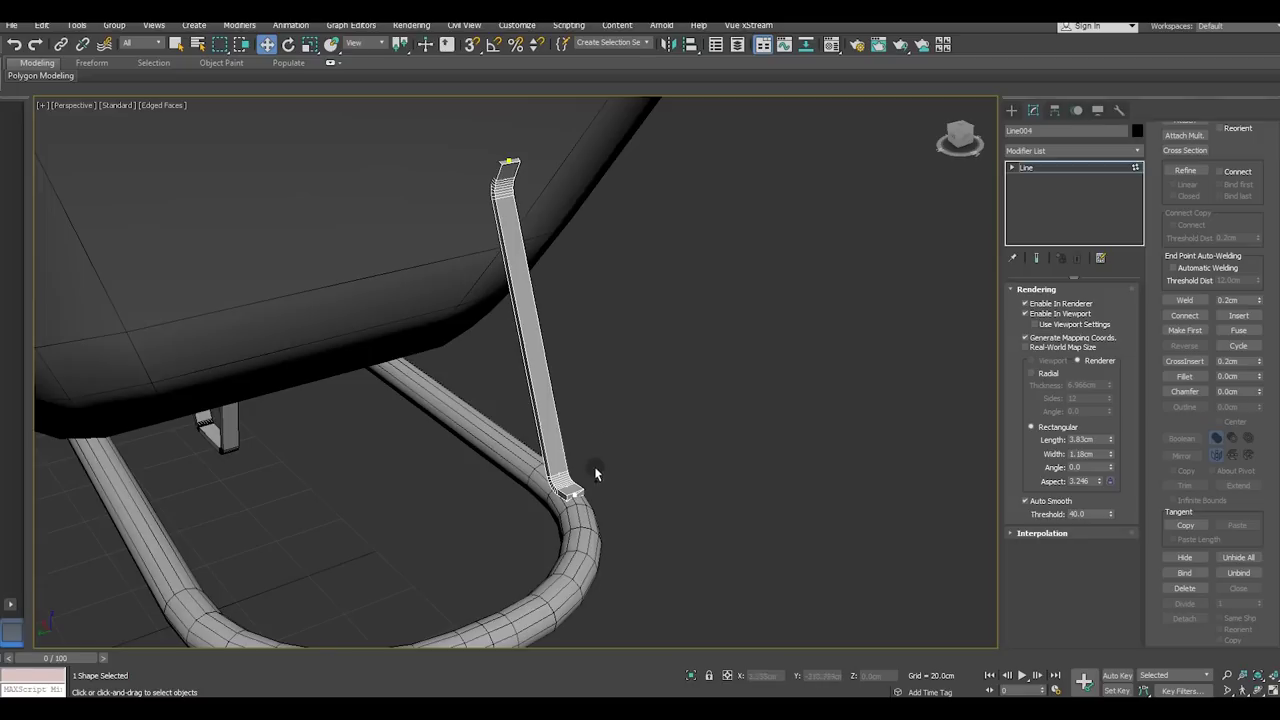
pyautogui.scroll(3, 594, 466)
pyautogui.scroll(3, 600, 472)
pyautogui.scroll(2, 590, 474)
pyautogui.click(588, 470)
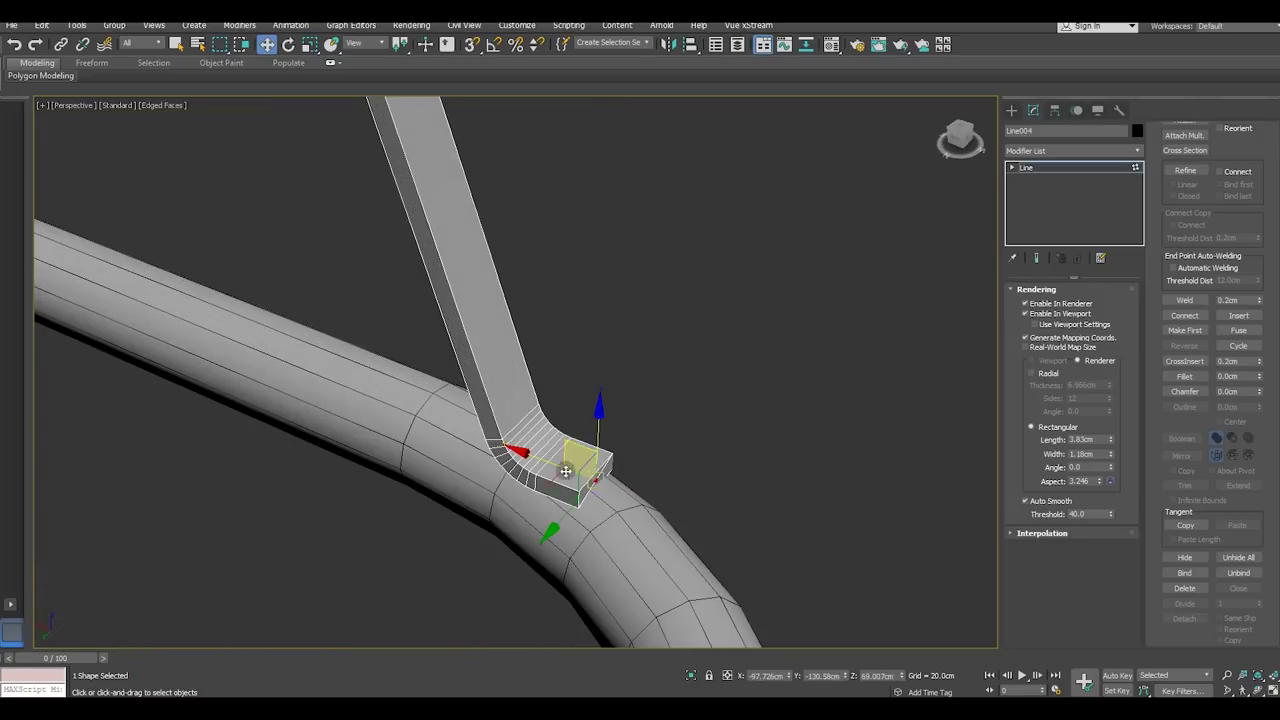
pyautogui.moveTo(551, 465); pyautogui.dragTo(587, 481)
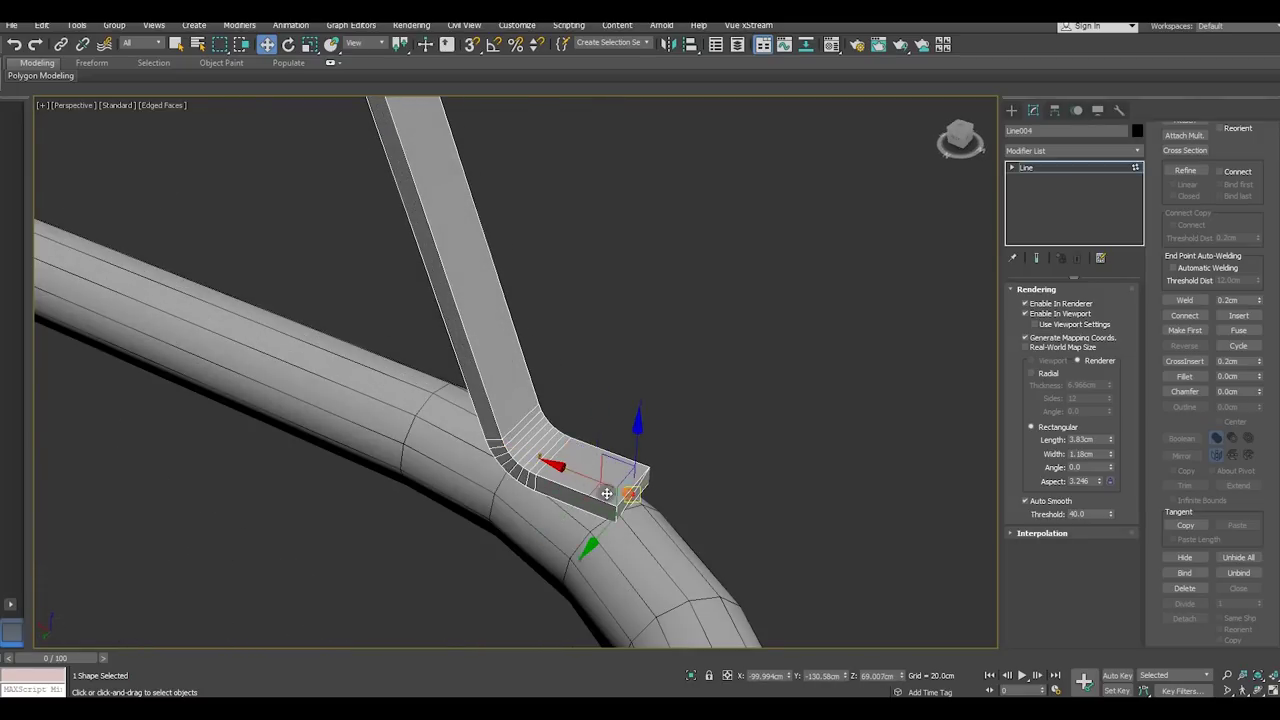
pyautogui.scroll(-5, 587, 481)
pyautogui.moveTo(443, 457)
pyautogui.keyDown('alt'); pyautogui.mouseDown(button='middle')
pyautogui.moveTo(631, 455)
pyautogui.moveTo(640, 500)
pyautogui.mouseUp(button='middle'); pyautogui.keyUp('alt')
# Move the strip's top end vertex up toward the tub, using Local then View coordinates
pyautogui.click(645, 238)
pyautogui.scroll(2, 658, 233)
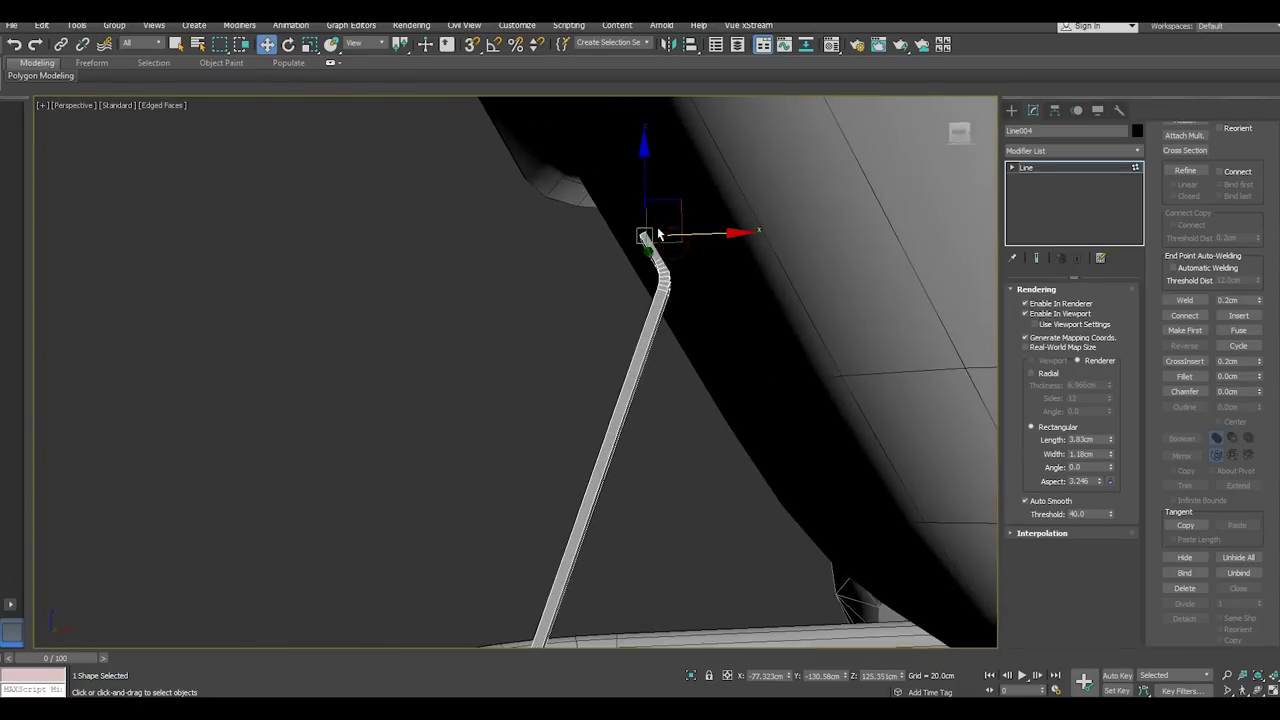
pyautogui.click(372, 44)
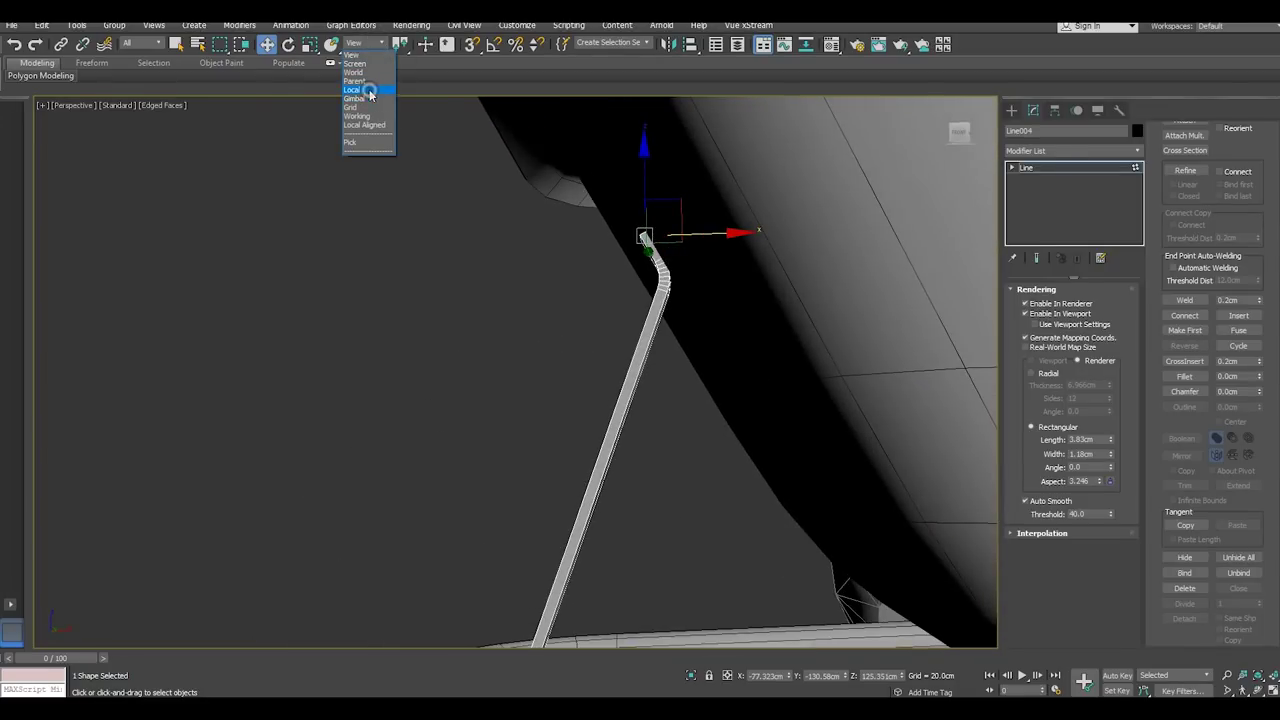
pyautogui.click(369, 91)
pyautogui.click(369, 44)
pyautogui.click(360, 57)
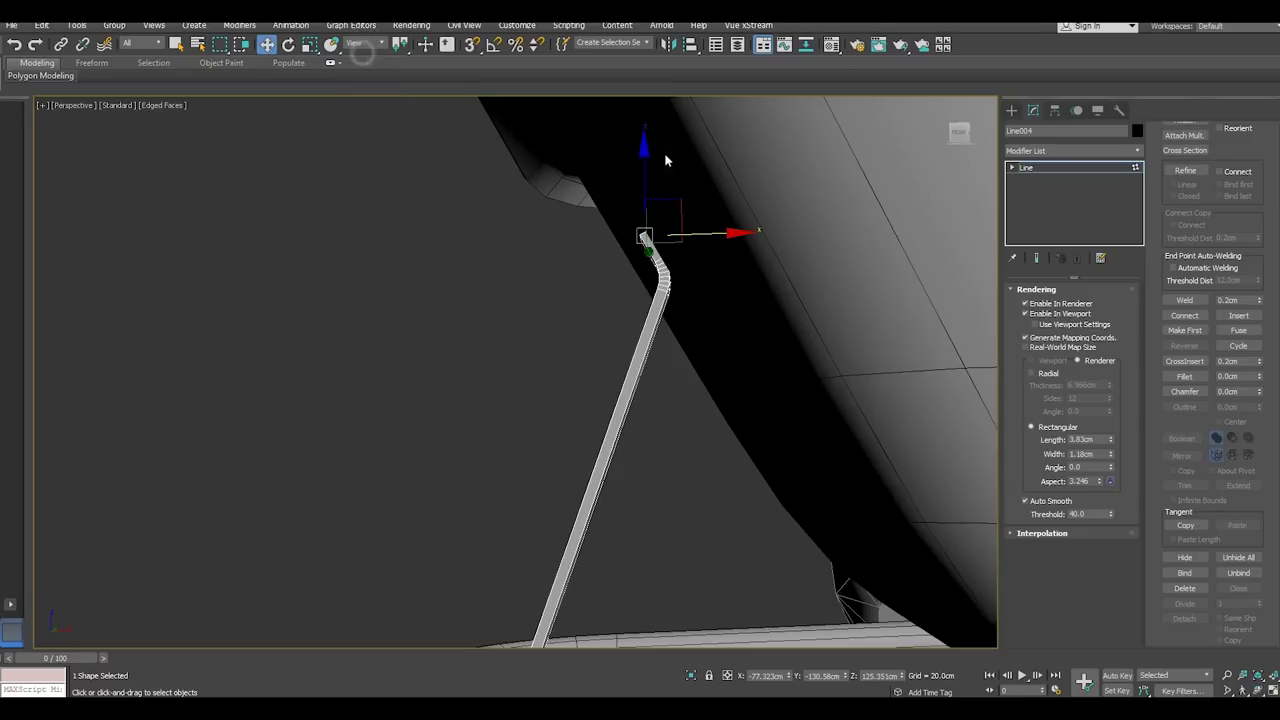
pyautogui.keyDown('alt'); pyautogui.moveTo(780, 271); pyautogui.dragTo(655, 185, button='middle'); pyautogui.keyUp('alt')
pyautogui.moveTo(643, 175); pyautogui.dragTo(649, 170)
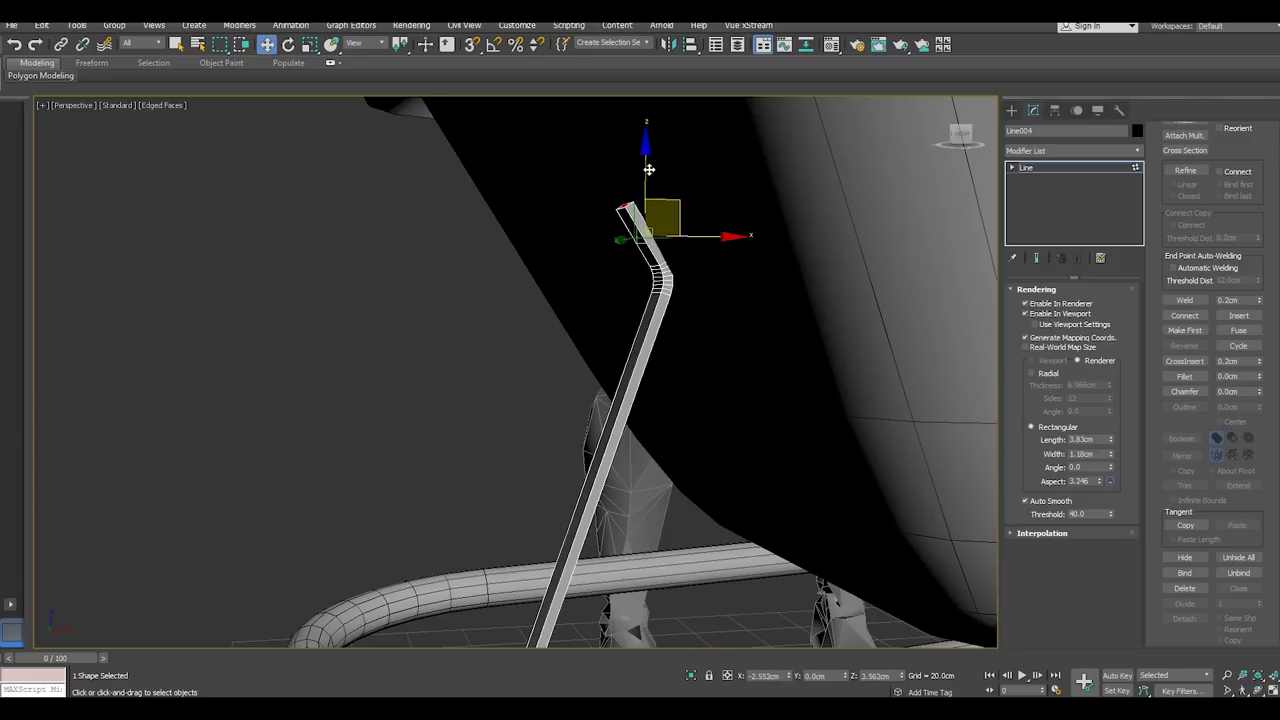
# Return to the whole strip object and nudge it slightly sideways
pyautogui.keyDown('alt'); pyautogui.moveTo(649, 170); pyautogui.dragTo(786, 270, button='middle'); pyautogui.keyUp('alt')
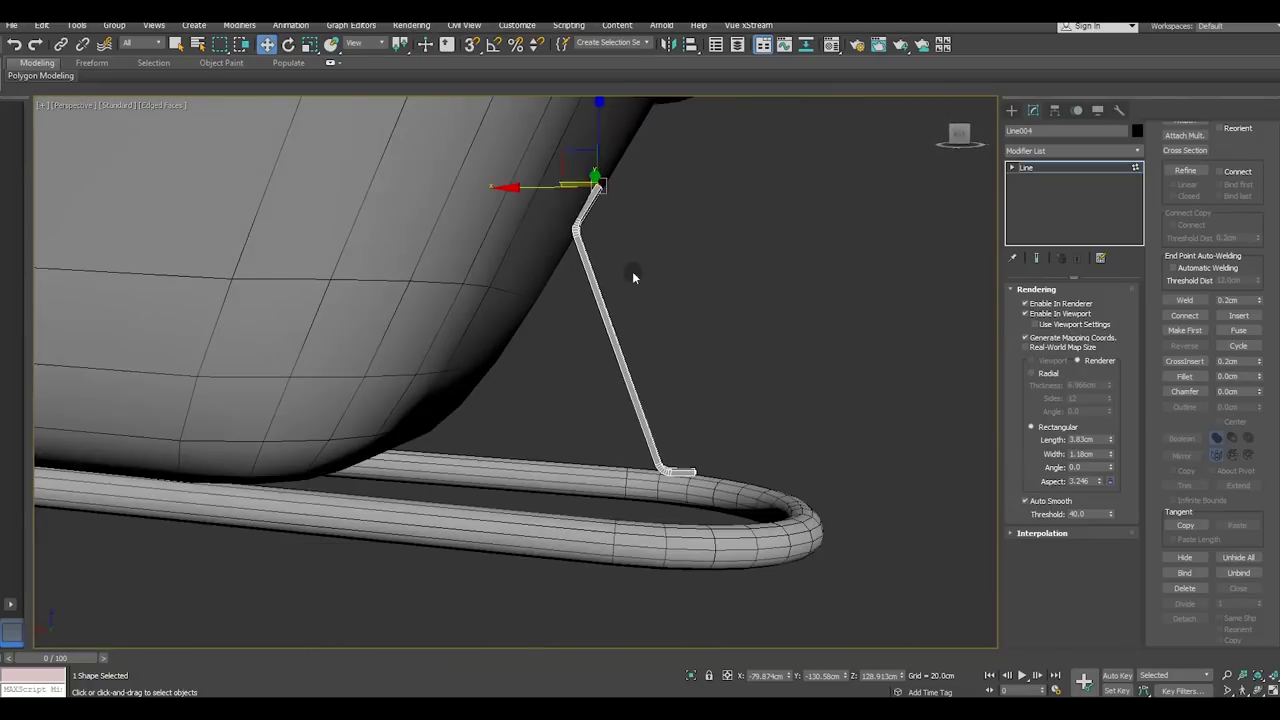
pyautogui.moveTo(786, 270)
pyautogui.keyDown('alt'); pyautogui.mouseDown(button='middle')
pyautogui.moveTo(578, 346)
pyautogui.moveTo(581, 370)
pyautogui.mouseUp(button='middle'); pyautogui.keyUp('alt')
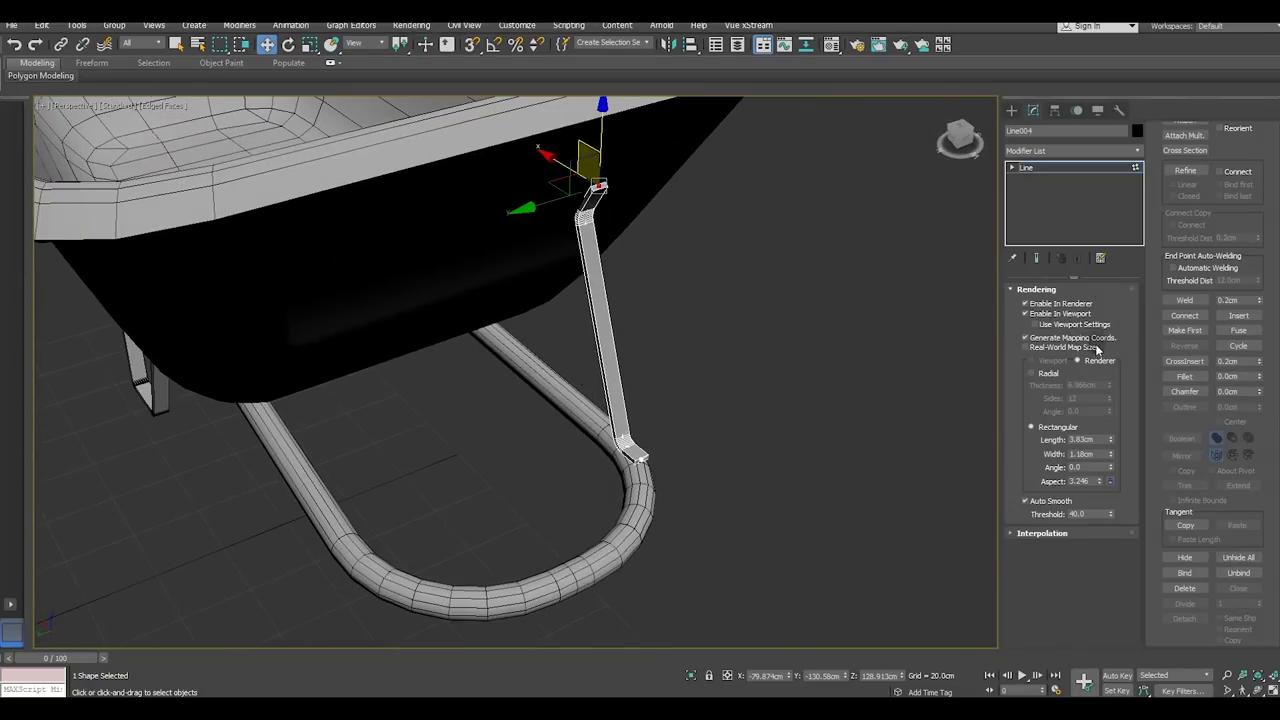
pyautogui.click(1066, 170)
pyautogui.moveTo(561, 370)
pyautogui.keyDown('alt'); pyautogui.mouseDown(button='middle')
pyautogui.moveTo(578, 347)
pyautogui.moveTo(602, 413)
pyautogui.mouseUp(button='middle'); pyautogui.keyUp('alt')
pyautogui.scroll(2, 602, 413)
pyautogui.moveTo(536, 277); pyautogui.dragTo(245, 294)
pyautogui.scroll(-2, 541, 300)
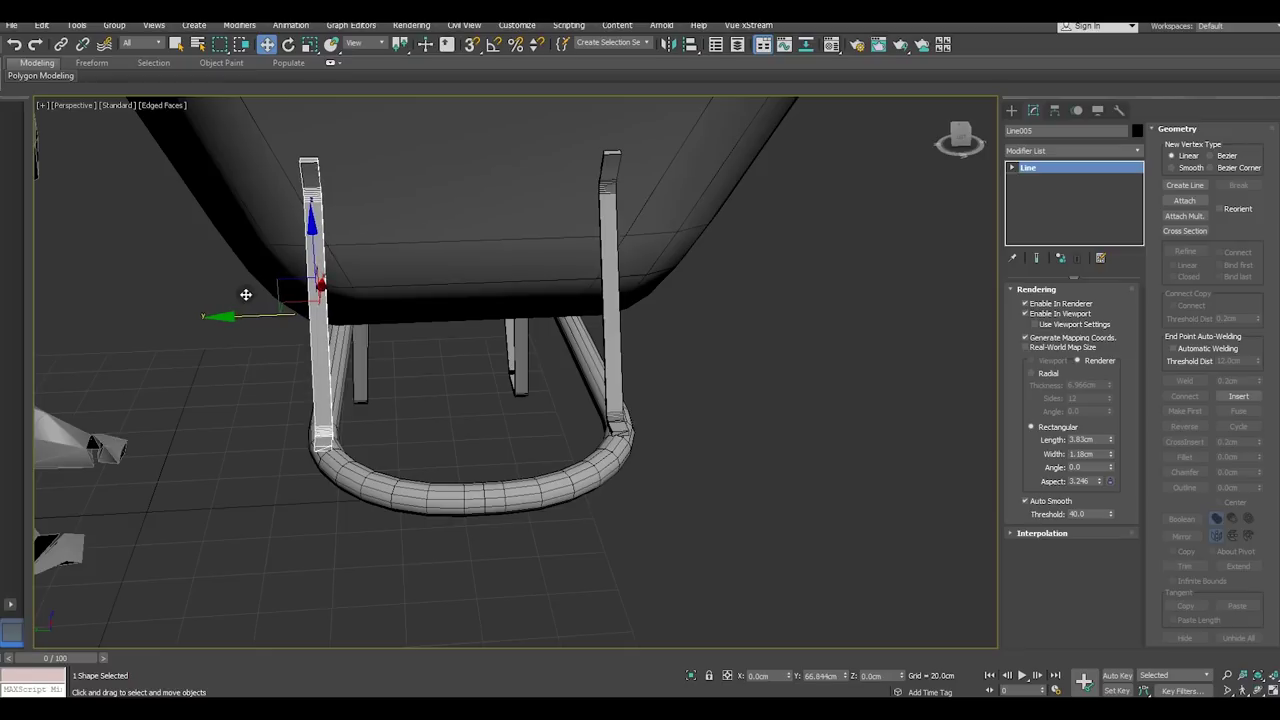
# Confirm the clone as a copy, creating Line005, then reselect the support strip to inspect it
pyautogui.click(640, 415)
pyautogui.moveTo(524, 366)
pyautogui.keyDown('alt'); pyautogui.mouseDown(button='middle')
pyautogui.moveTo(705, 353)
pyautogui.moveTo(680, 351)
pyautogui.mouseUp(button='middle'); pyautogui.keyUp('alt')
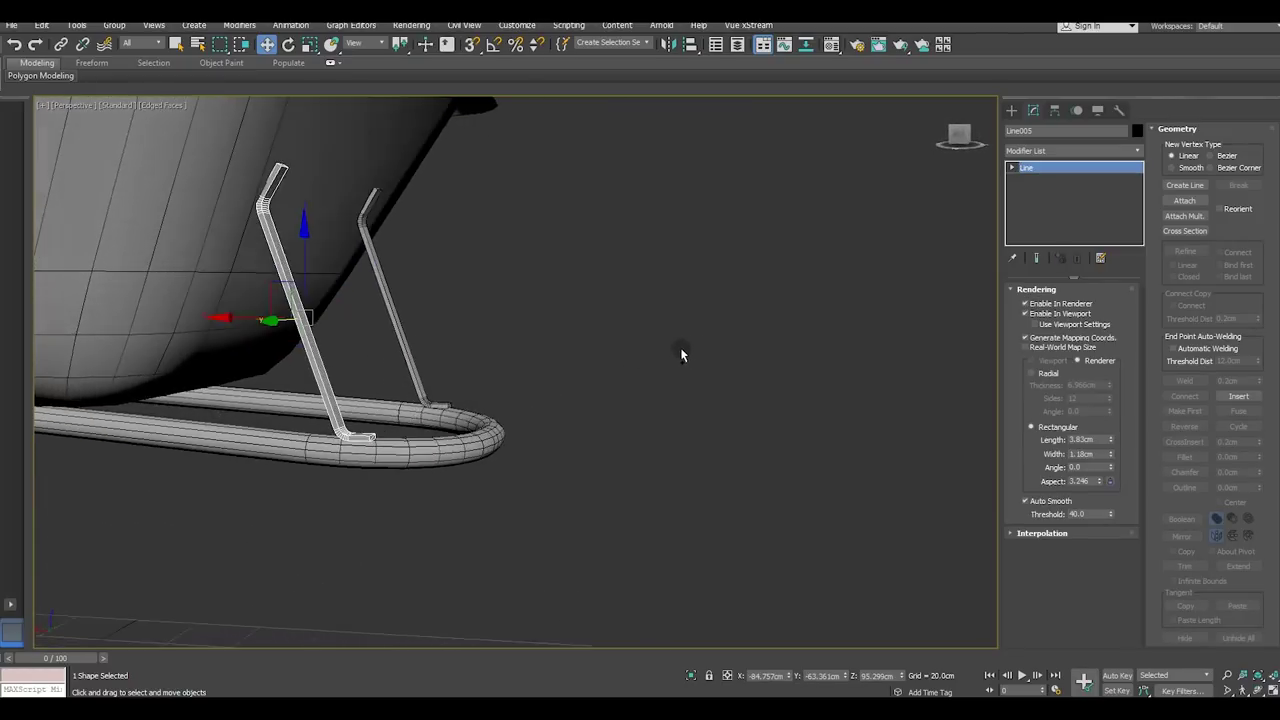
pyautogui.moveTo(477, 357)
pyautogui.keyDown('alt'); pyautogui.mouseDown(button='middle')
pyautogui.moveTo(714, 457)
pyautogui.moveTo(706, 473)
pyautogui.moveTo(515, 490)
pyautogui.moveTo(501, 507)
pyautogui.moveTo(525, 518)
pyautogui.moveTo(650, 450)
pyautogui.moveTo(695, 480)
pyautogui.moveTo(560, 446)
pyautogui.moveTo(690, 472)
pyautogui.moveTo(712, 552)
pyautogui.moveTo(600, 505)
pyautogui.moveTo(528, 500)
pyautogui.moveTo(540, 432)
pyautogui.moveTo(522, 430)
pyautogui.moveTo(533, 422)
pyautogui.mouseUp(button='middle'); pyautogui.keyUp('alt')
pyautogui.click(712, 552)
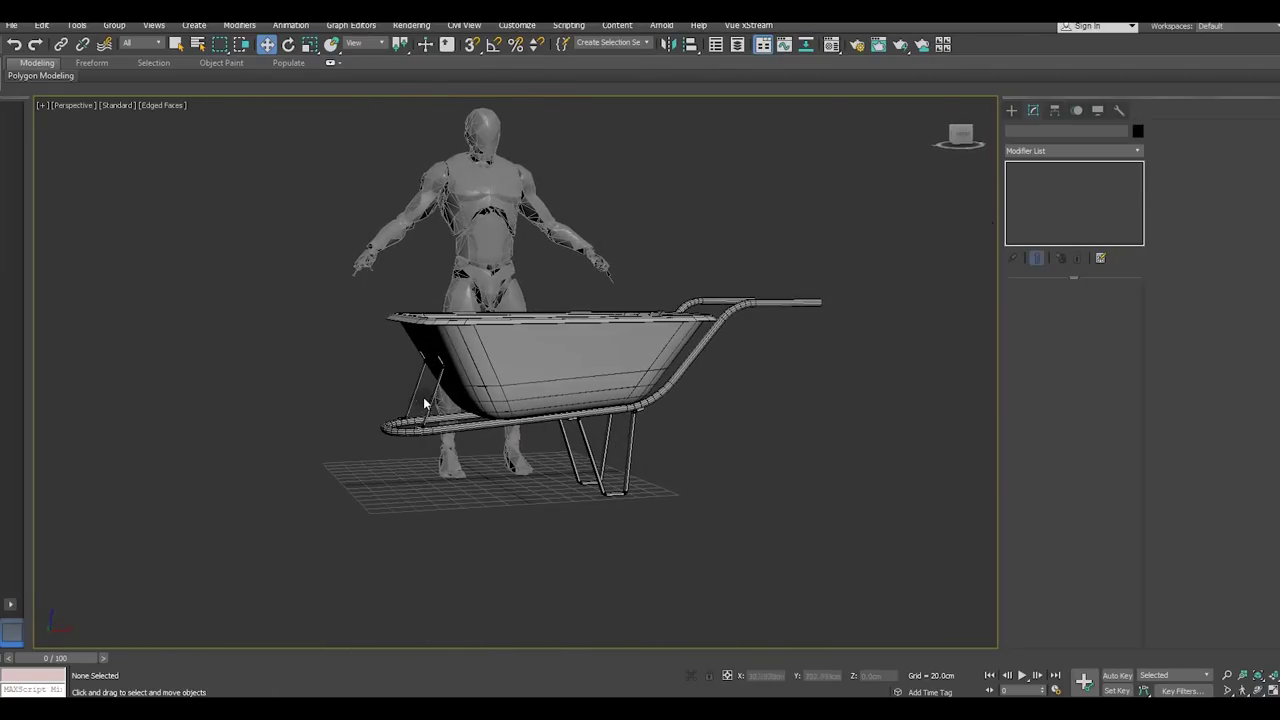
pyautogui.scroll(5, 424, 399)
pyautogui.click(443, 408)
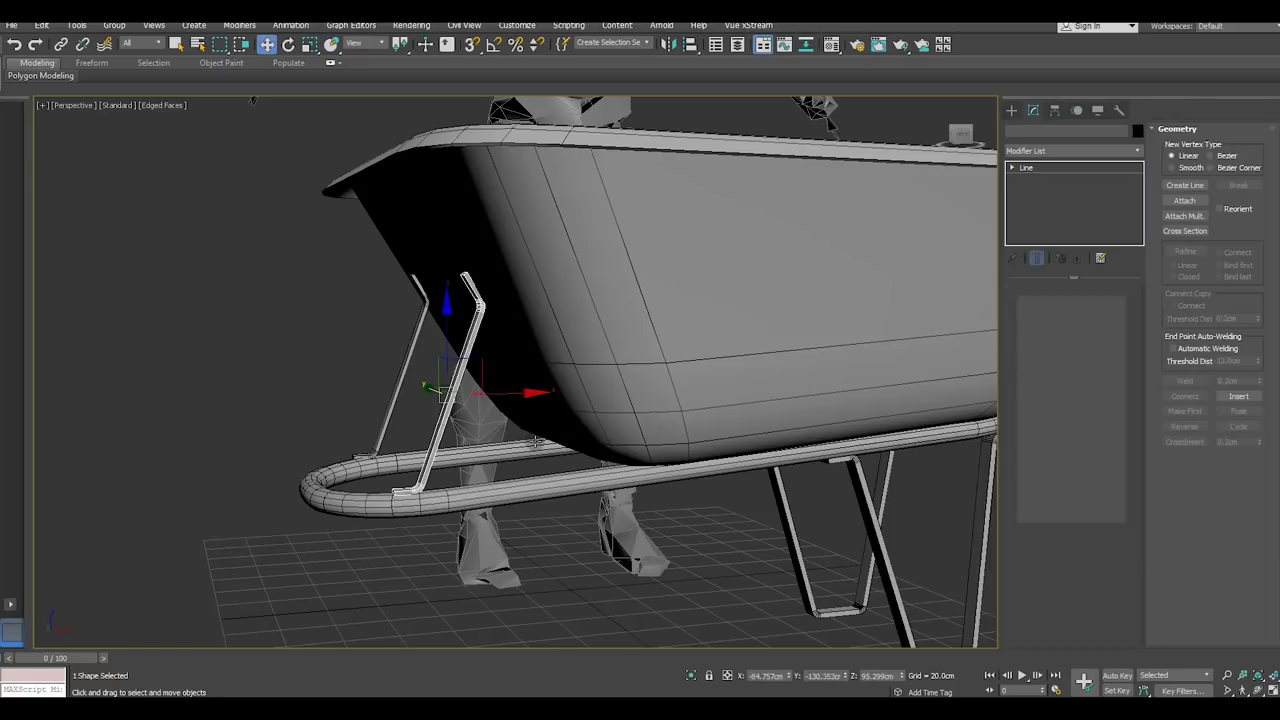
pyautogui.keyDown('alt'); pyautogui.moveTo(556, 447); pyautogui.dragTo(540, 453, button='middle'); pyautogui.keyUp('alt')
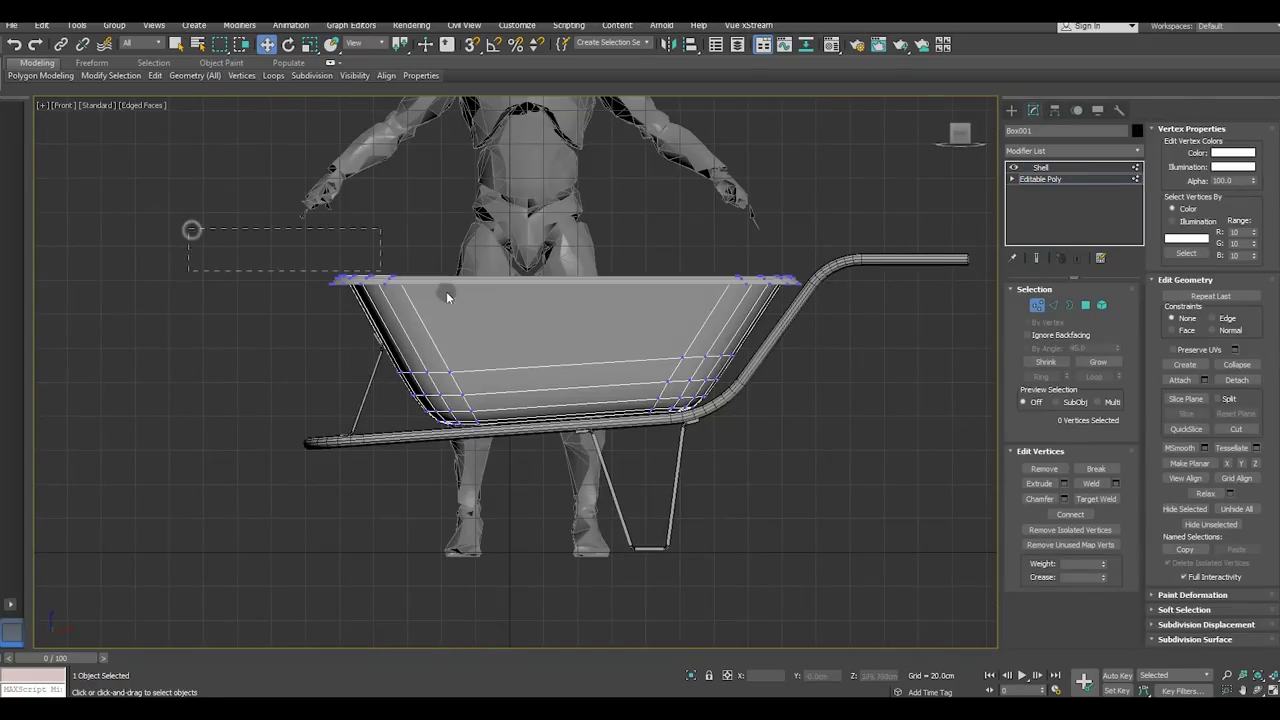
pyautogui.moveTo(191, 229); pyautogui.dragTo(488, 316)
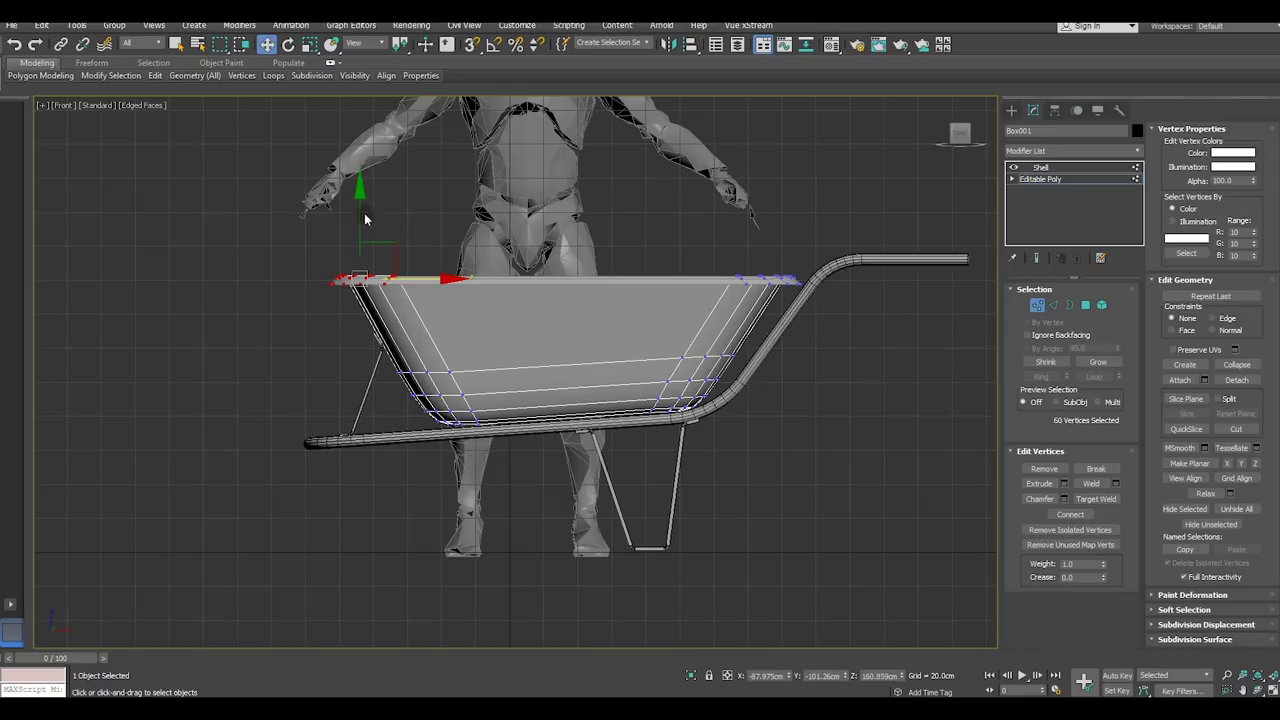
pyautogui.moveTo(361, 210); pyautogui.dragTo(360, 178)
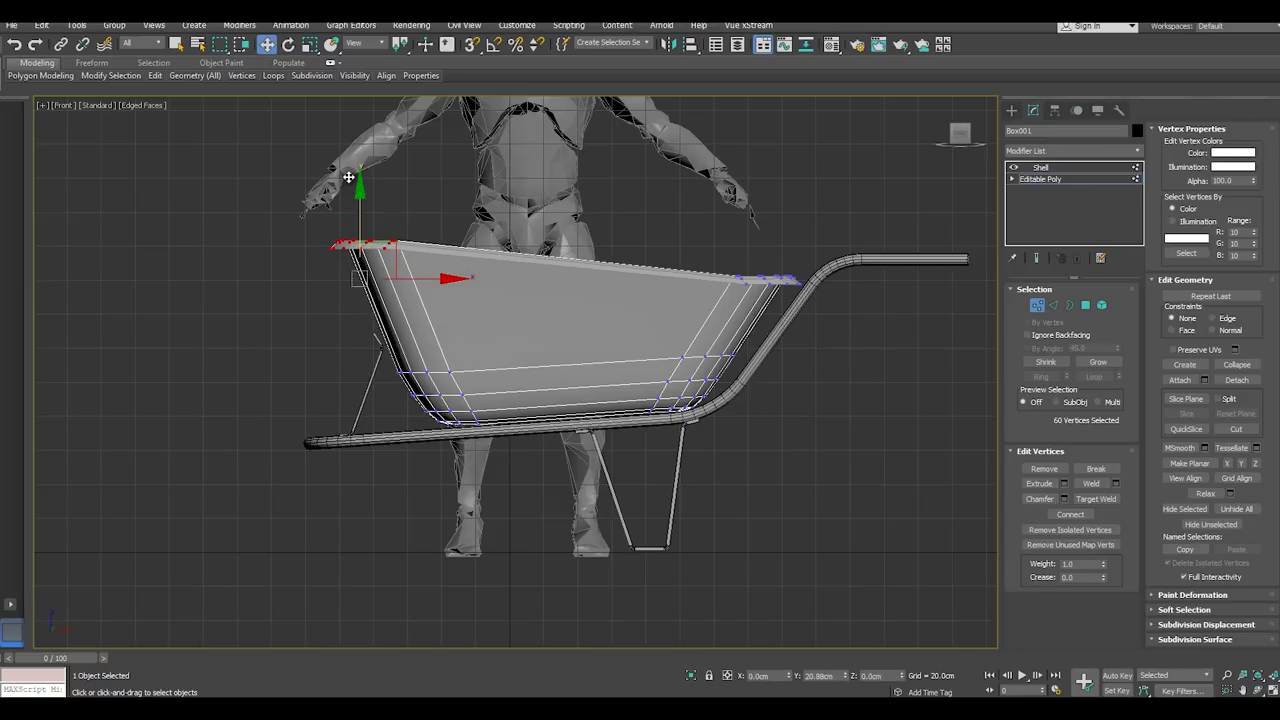
pyautogui.scroll(2, 370, 230)
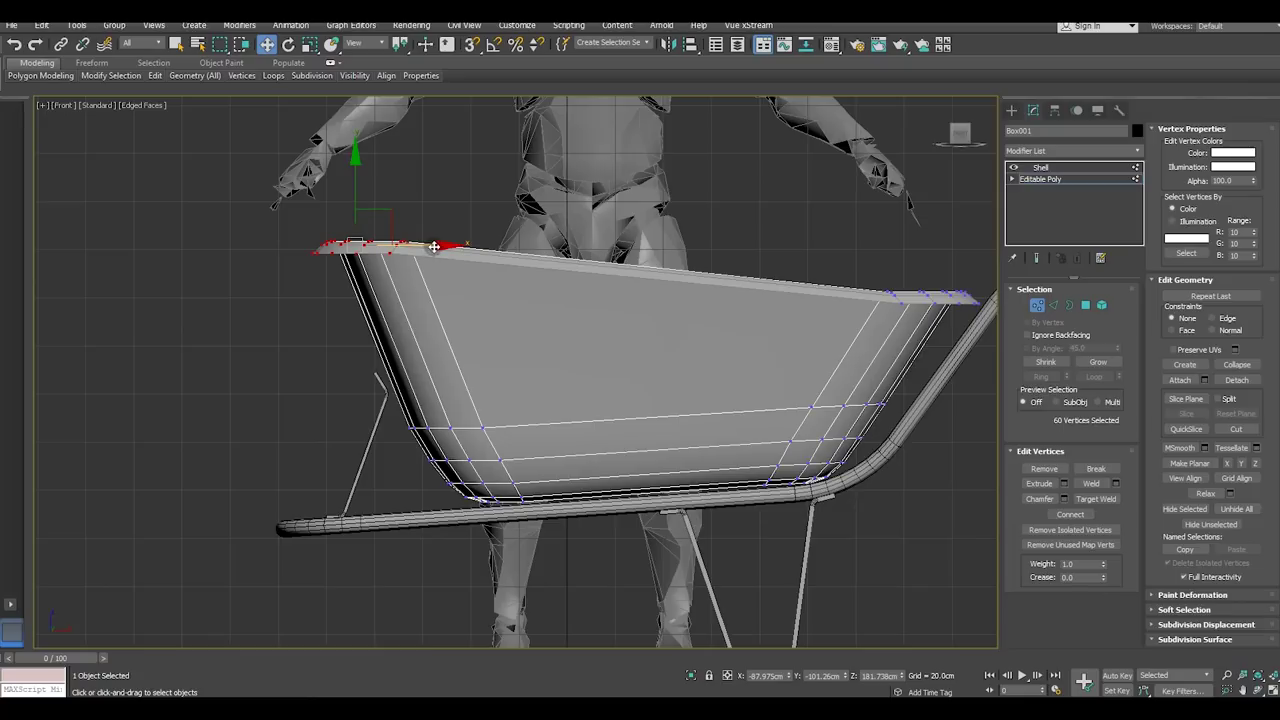
pyautogui.moveTo(432, 246); pyautogui.dragTo(411, 234)
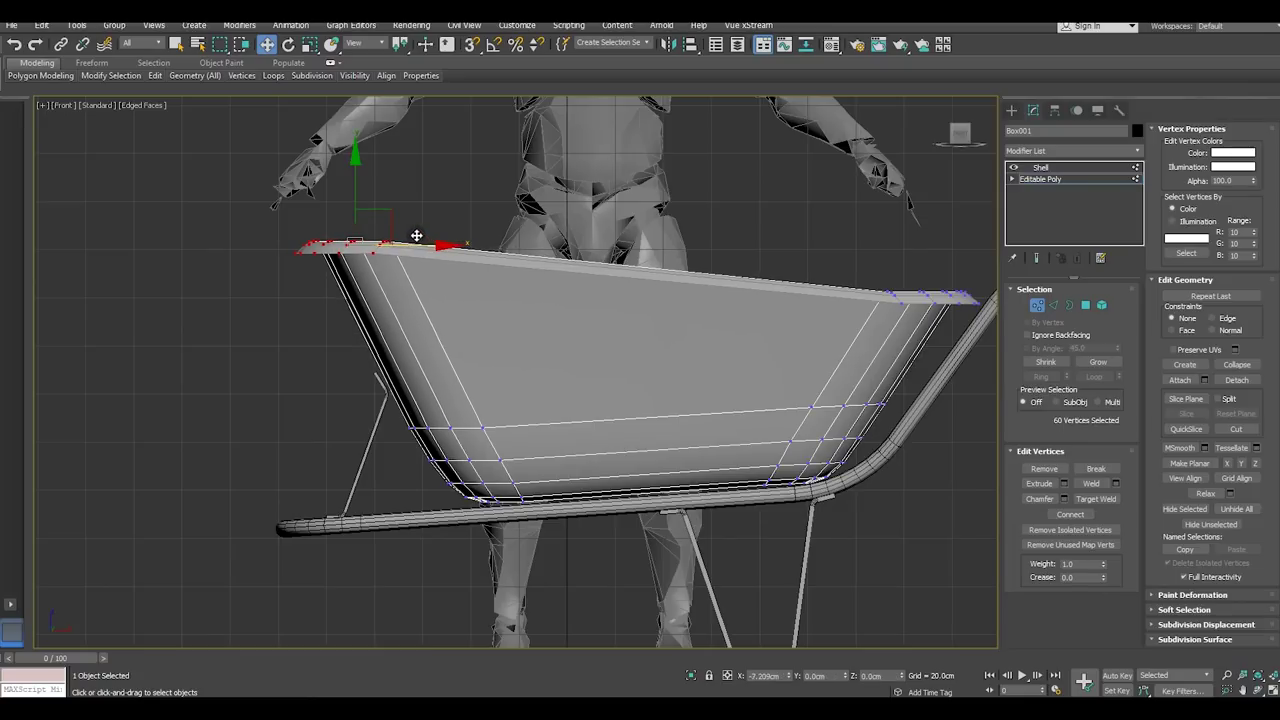
pyautogui.moveTo(411, 234)
pyautogui.mouseDown()
pyautogui.moveTo(384, 232)
pyautogui.moveTo(386, 186)
pyautogui.moveTo(394, 196)
pyautogui.mouseUp()
pyautogui.click(288, 44)
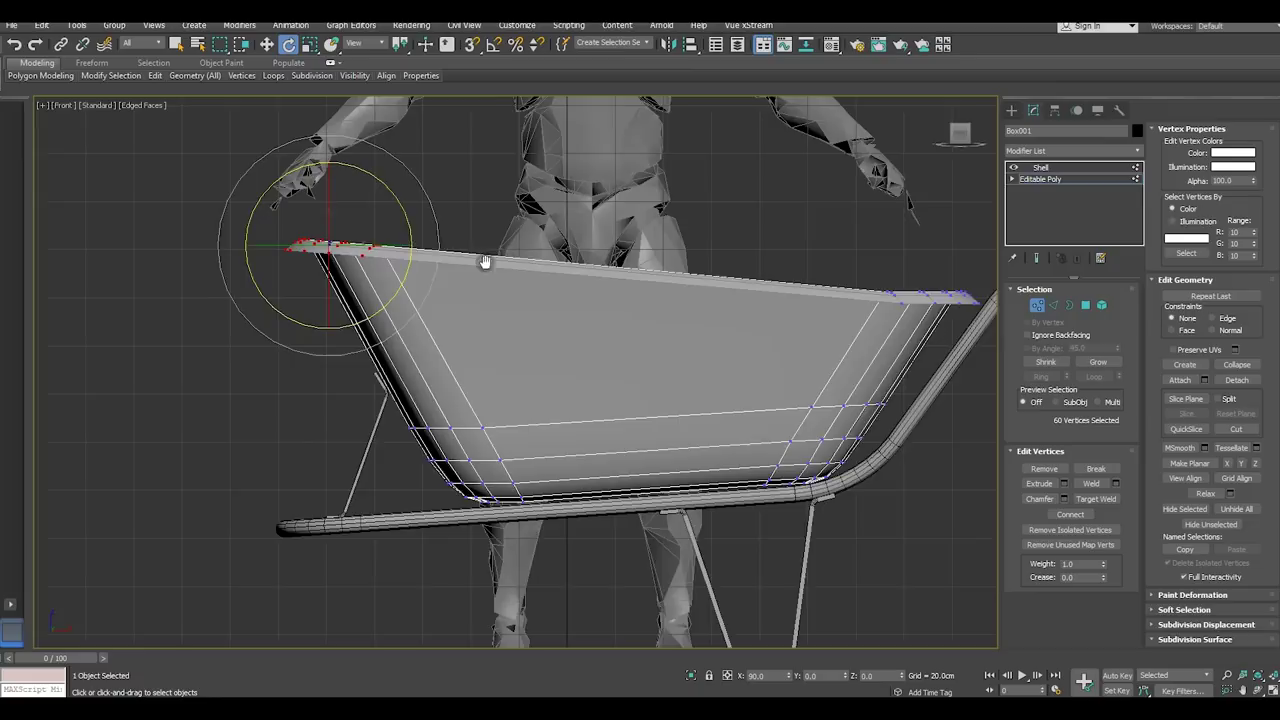
pyautogui.moveTo(484, 262); pyautogui.dragTo(281, 262, button='middle')
pyautogui.moveTo(842, 345); pyautogui.dragTo(840, 343)
pyautogui.scroll(1, 700, 335)
pyautogui.scroll(1, 674, 337)
pyautogui.scroll(1, 615, 305)
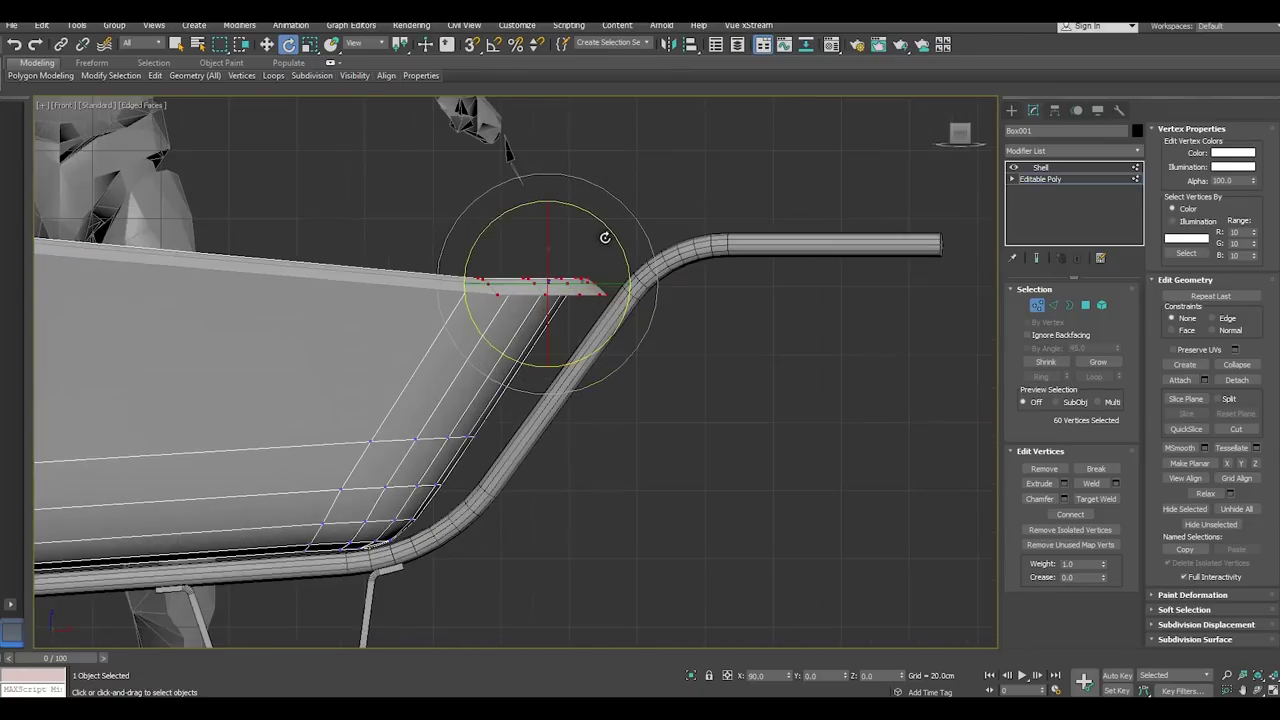
pyautogui.moveTo(591, 216); pyautogui.dragTo(598, 219)
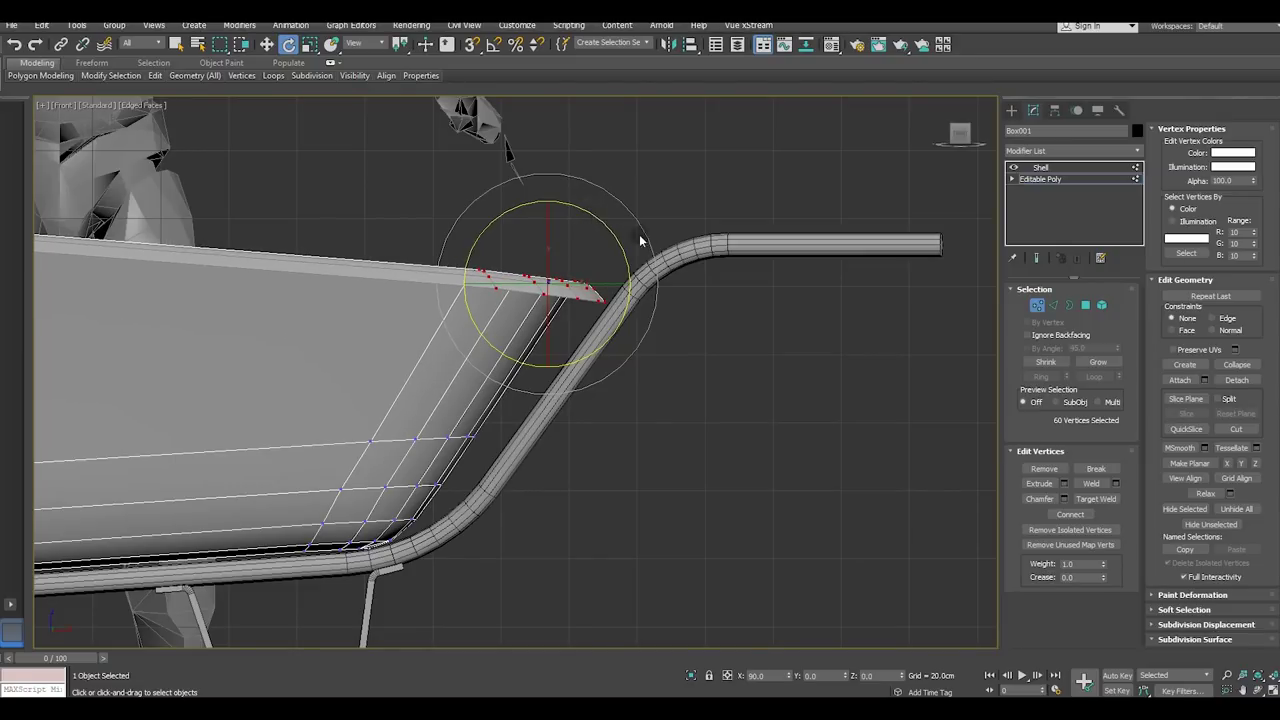
pyautogui.moveTo(605, 226); pyautogui.dragTo(603, 225)
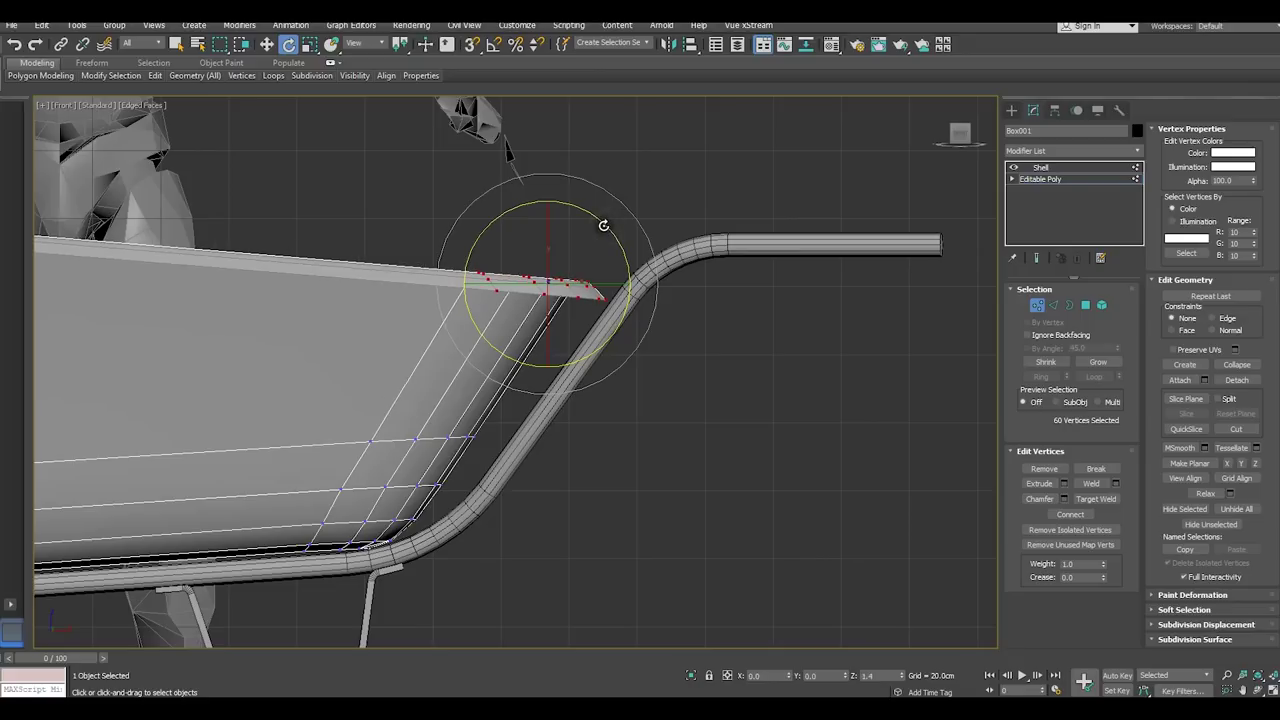
pyautogui.scroll(-2, 678, 281)
pyautogui.scroll(-2, 678, 281)
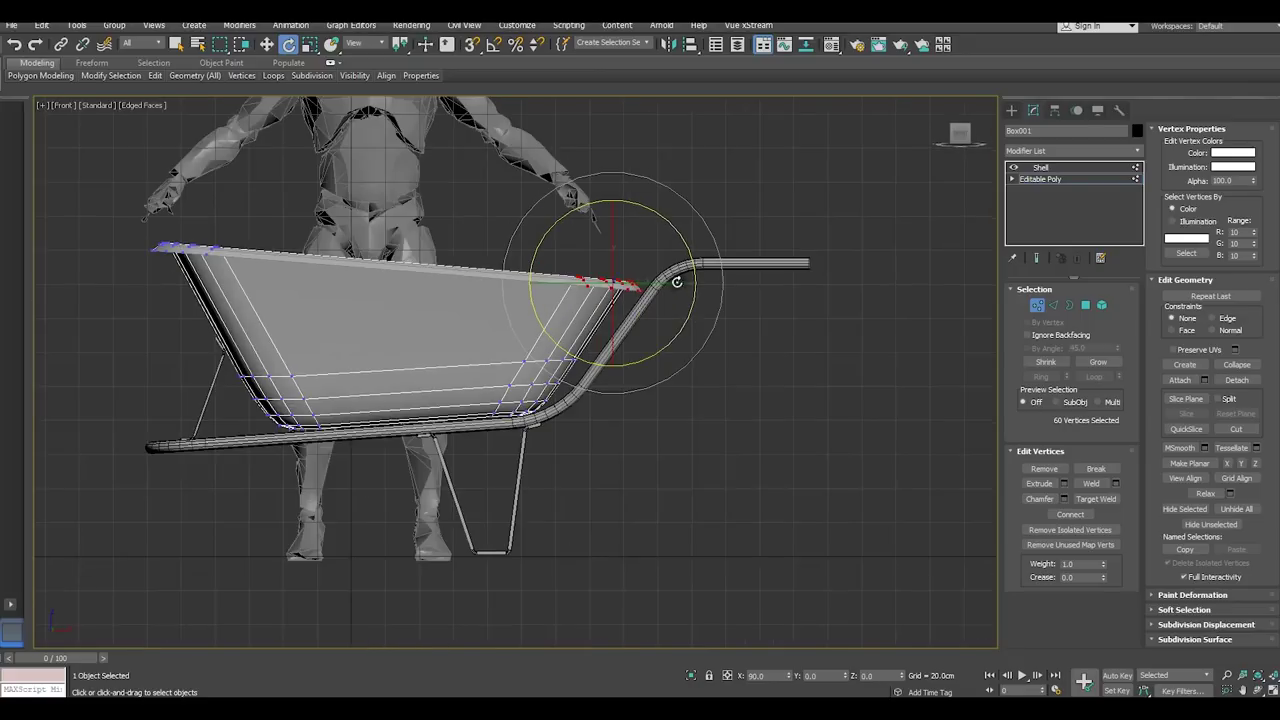
pyautogui.click(267, 44)
pyautogui.moveTo(316, 206); pyautogui.dragTo(463, 240, button='middle')
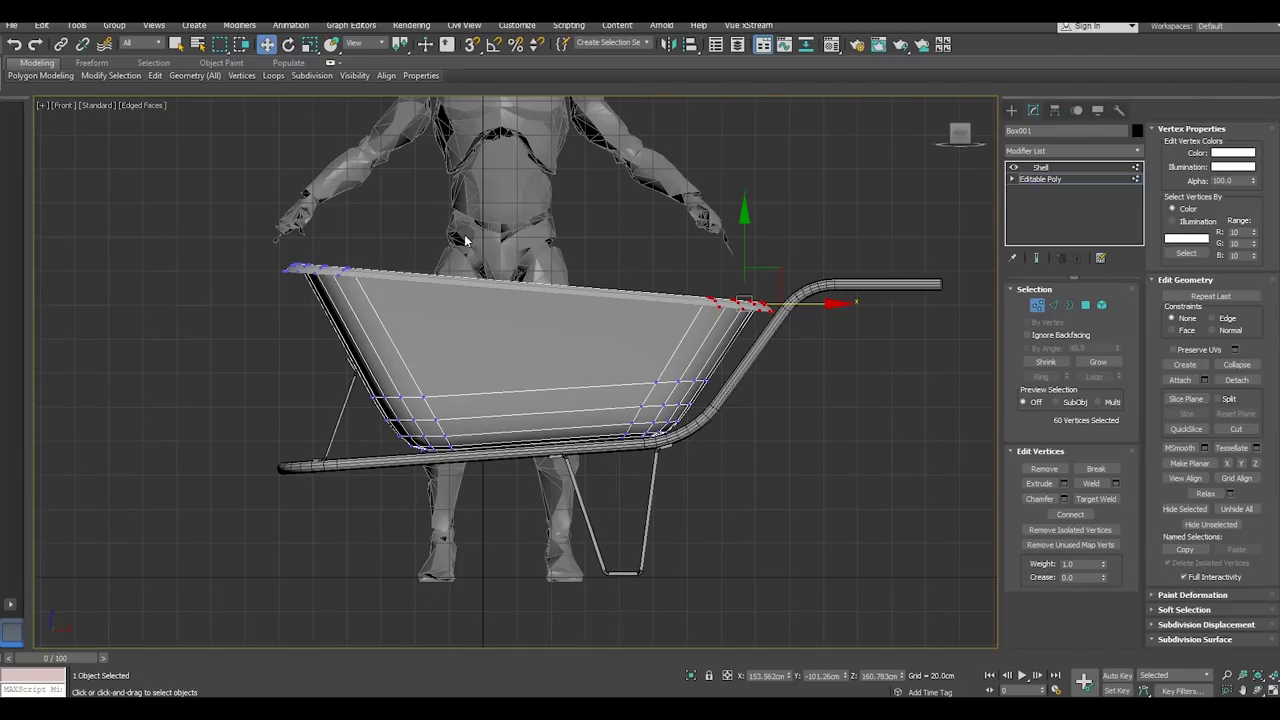
pyautogui.press('p')
pyautogui.moveTo(503, 338)
pyautogui.keyDown('alt'); pyautogui.mouseDown(button='middle')
pyautogui.moveTo(651, 370)
pyautogui.moveTo(589, 400)
pyautogui.moveTo(606, 414)
pyautogui.moveTo(594, 463)
pyautogui.moveTo(611, 349)
pyautogui.mouseUp(button='middle'); pyautogui.keyUp('alt')
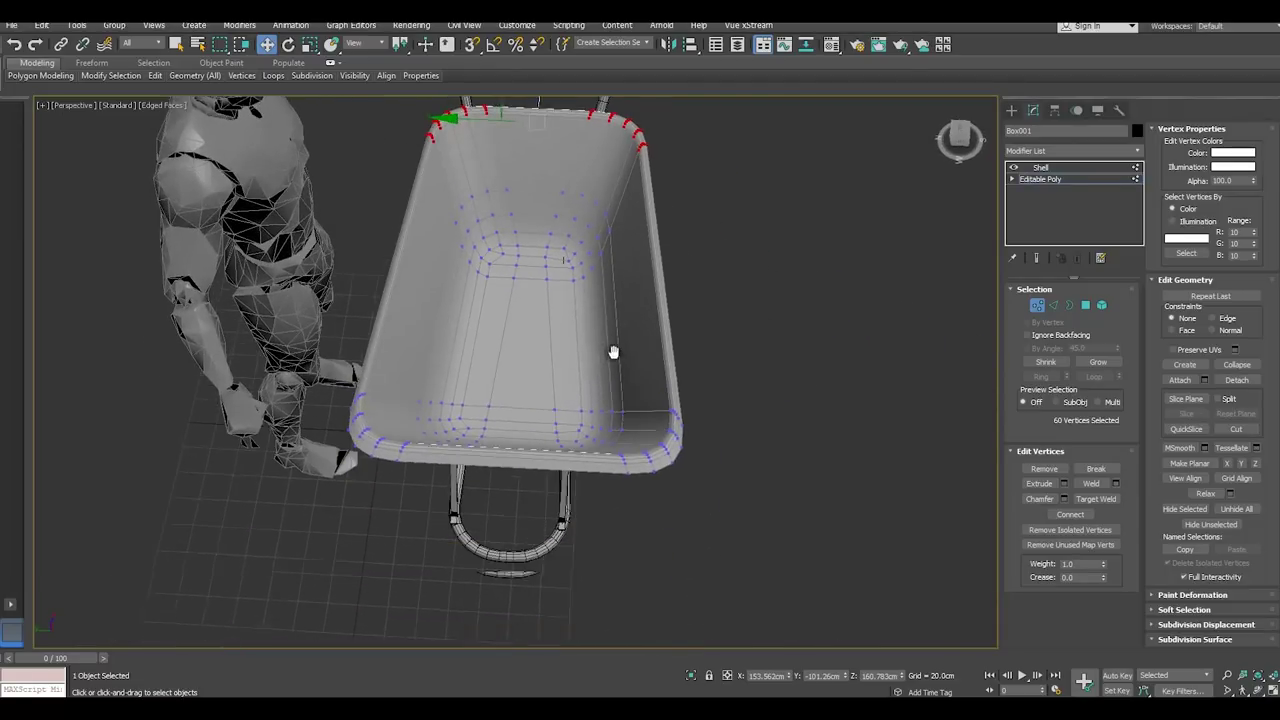
pyautogui.moveTo(155, 75)
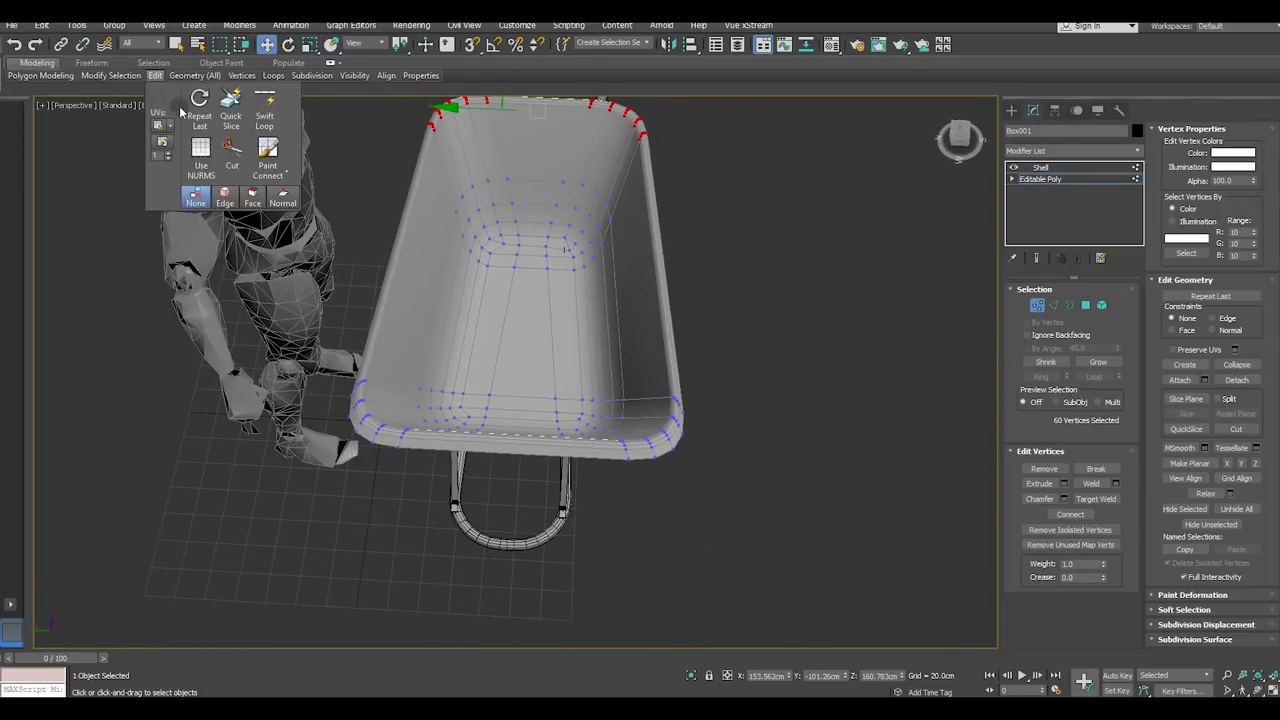
pyautogui.click(265, 110)
pyautogui.keyDown('alt'); pyautogui.moveTo(525, 440); pyautogui.dragTo(526, 273, button='middle'); pyautogui.keyUp('alt')
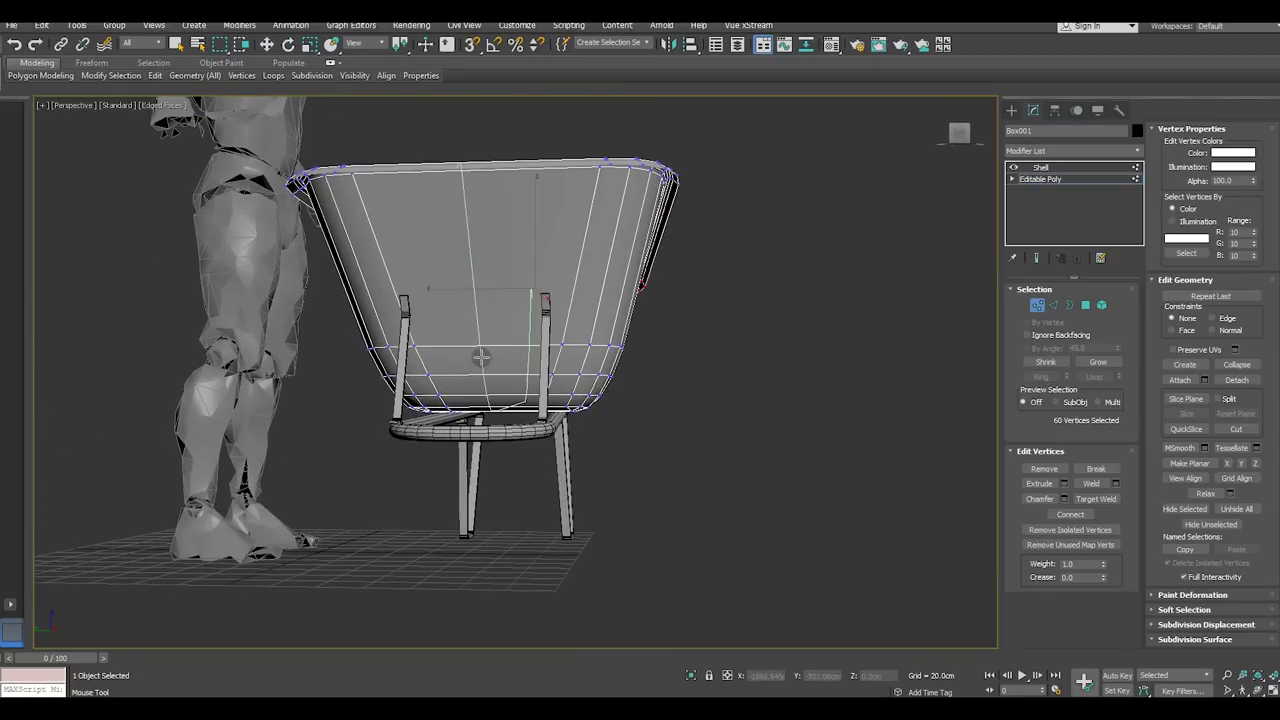
pyautogui.press('w')
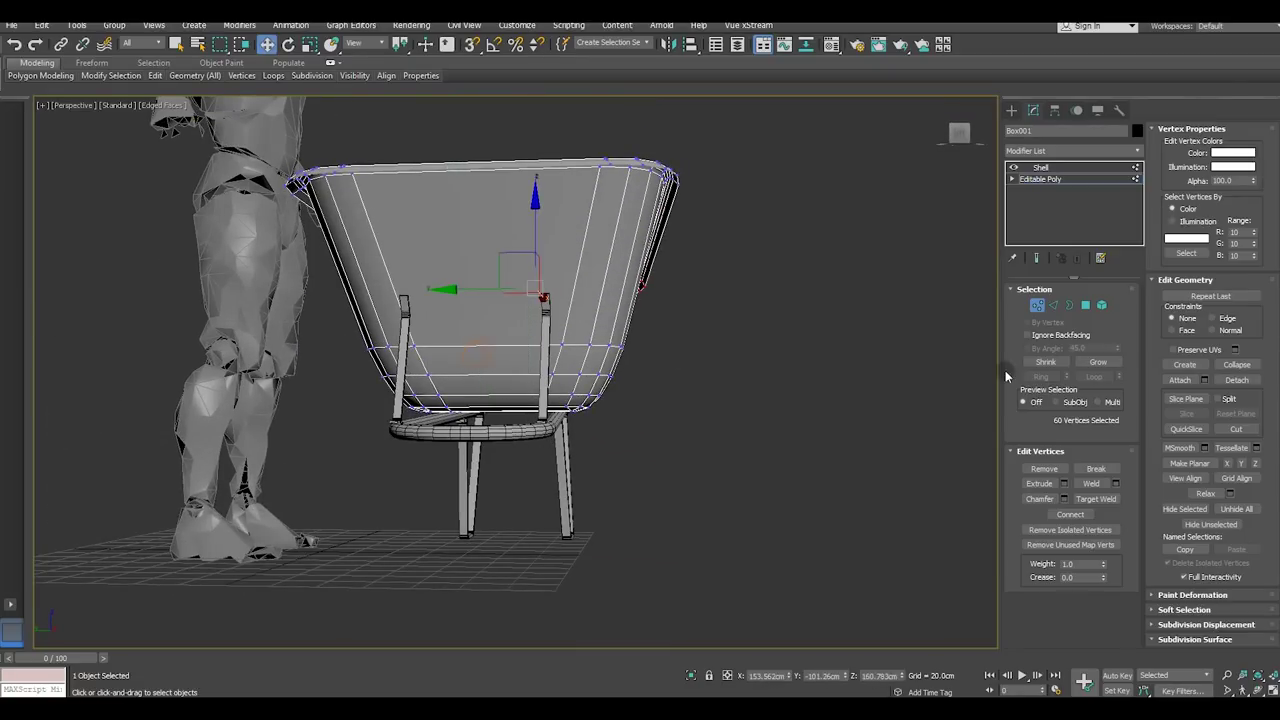
# In Edge mode, select the tub's edge ring and Connect it into a new loop
pyautogui.click(1053, 305)
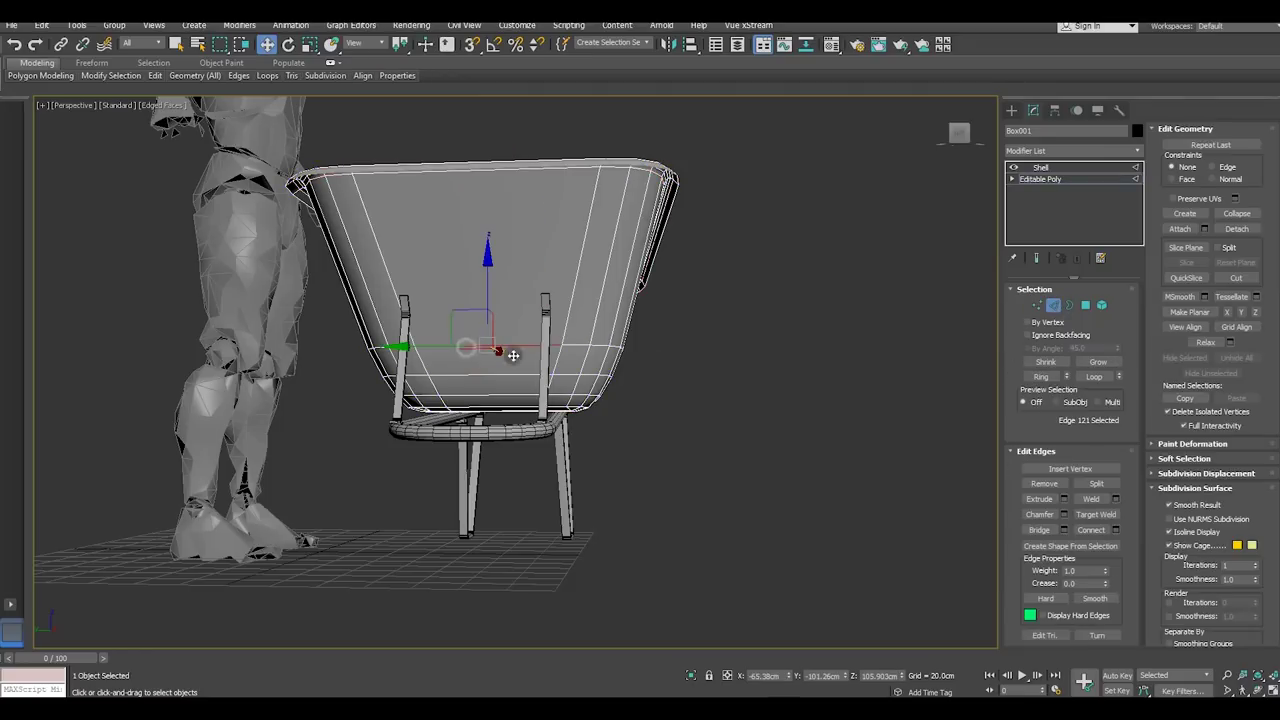
pyautogui.click(1044, 377)
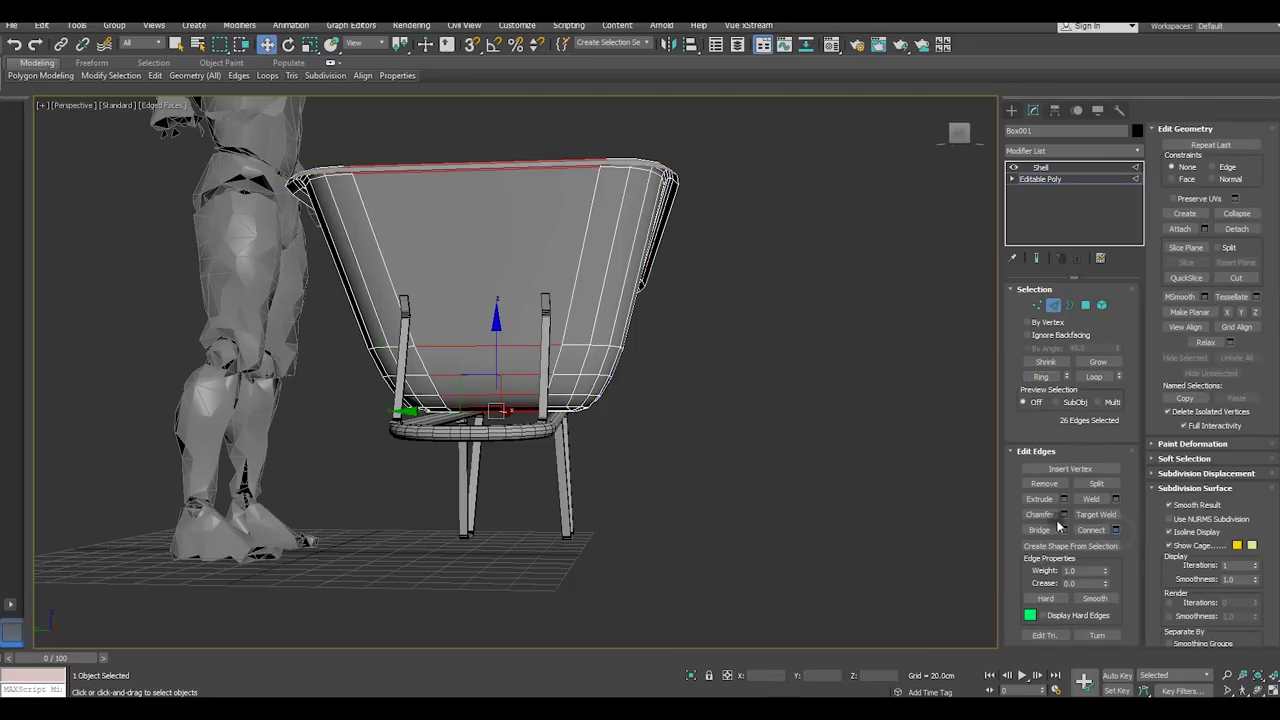
pyautogui.click(1115, 529)
pyautogui.click(523, 334)
pyautogui.moveTo(523, 334)
pyautogui.keyDown('alt'); pyautogui.mouseDown(button='middle')
pyautogui.moveTo(525, 357)
pyautogui.moveTo(545, 363)
pyautogui.moveTo(453, 441)
pyautogui.mouseUp(button='middle'); pyautogui.keyUp('alt')
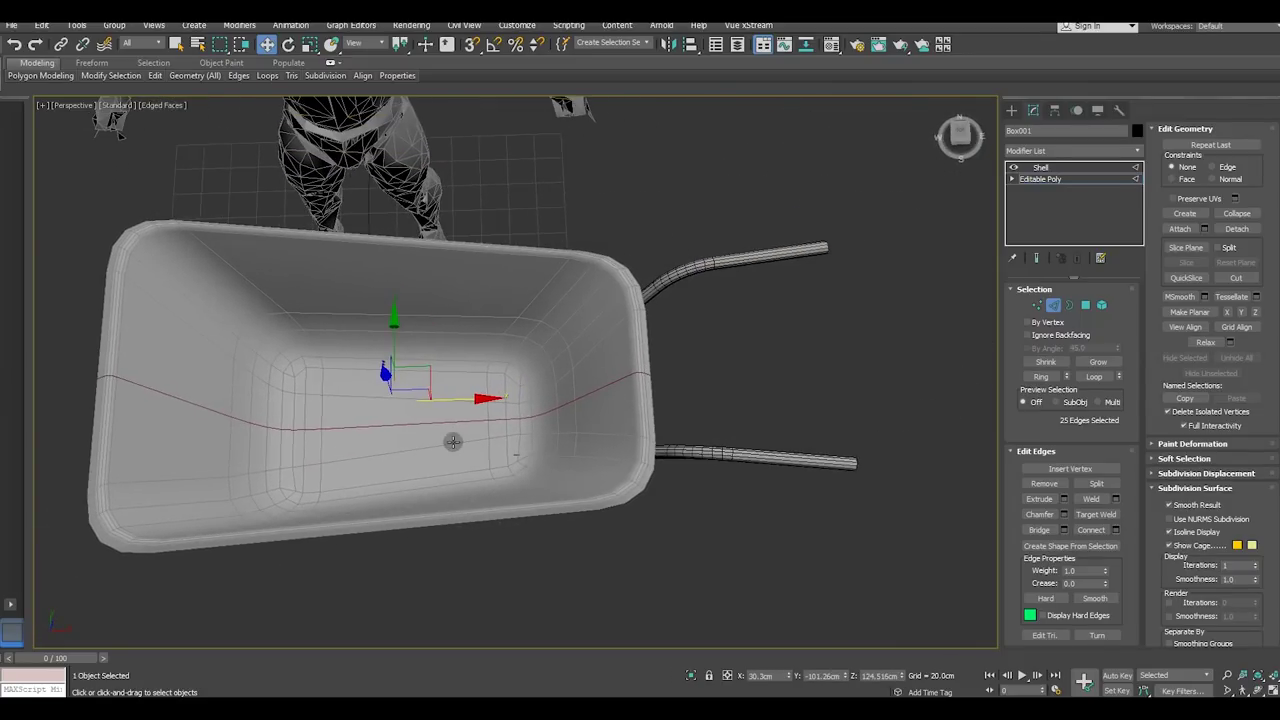
# Deselect part of the new loop and slide the remaining edges toward the tub's corner
pyautogui.keyDown('alt'); pyautogui.moveTo(503, 252); pyautogui.dragTo(962, 575); pyautogui.keyUp('alt')
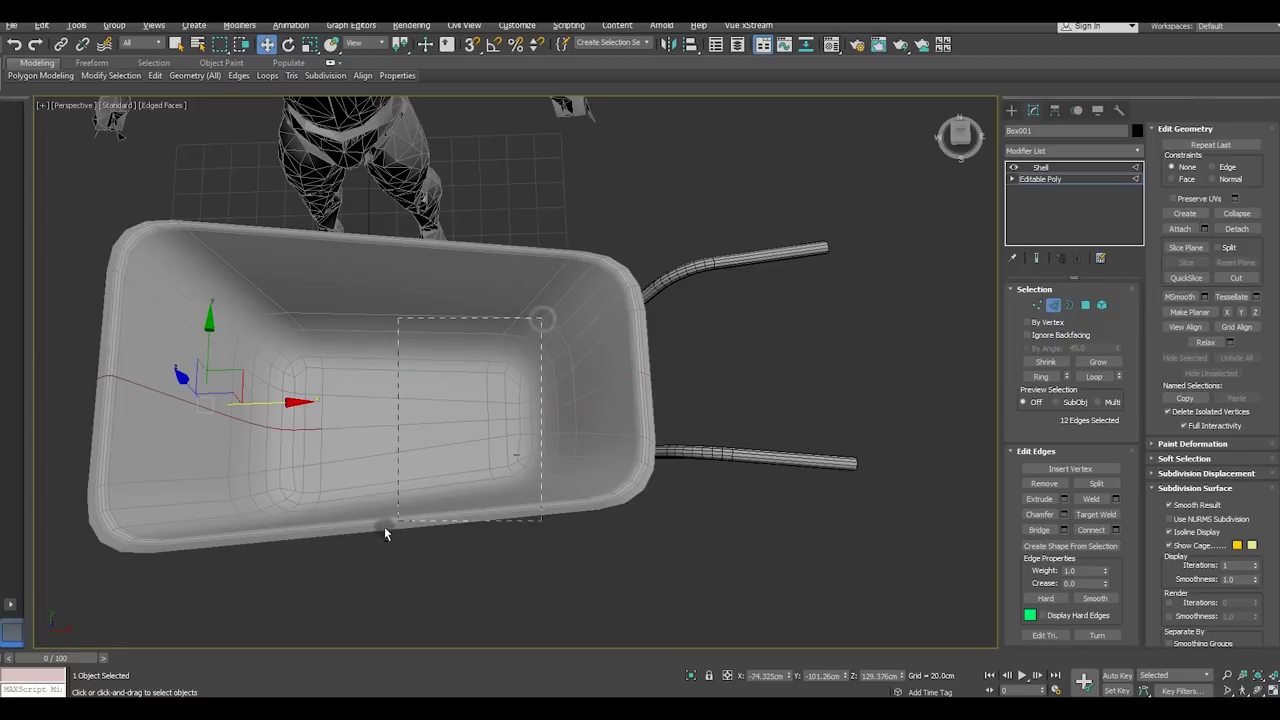
pyautogui.moveTo(321, 537); pyautogui.dragTo(292, 542)
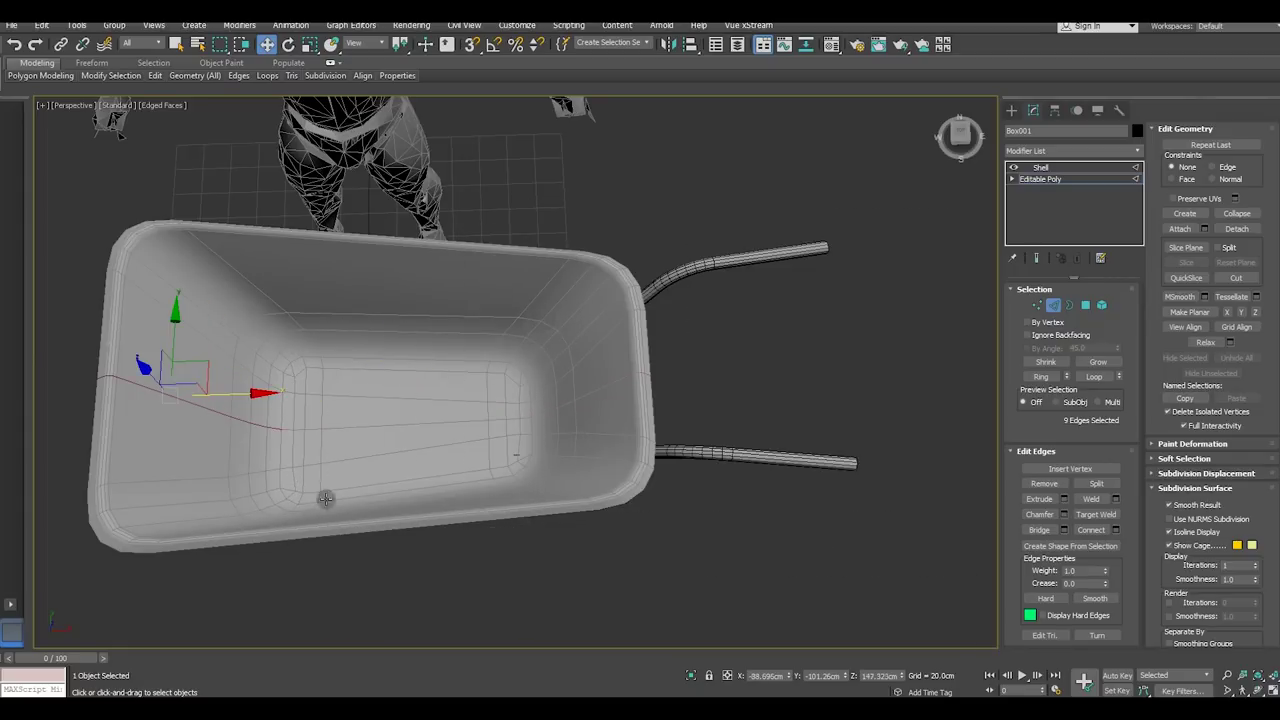
pyautogui.moveTo(380, 452)
pyautogui.keyDown('alt'); pyautogui.mouseDown(button='middle')
pyautogui.moveTo(428, 348)
pyautogui.moveTo(428, 405)
pyautogui.moveTo(477, 395)
pyautogui.moveTo(512, 306)
pyautogui.moveTo(281, 427)
pyautogui.mouseUp(button='middle'); pyautogui.keyUp('alt')
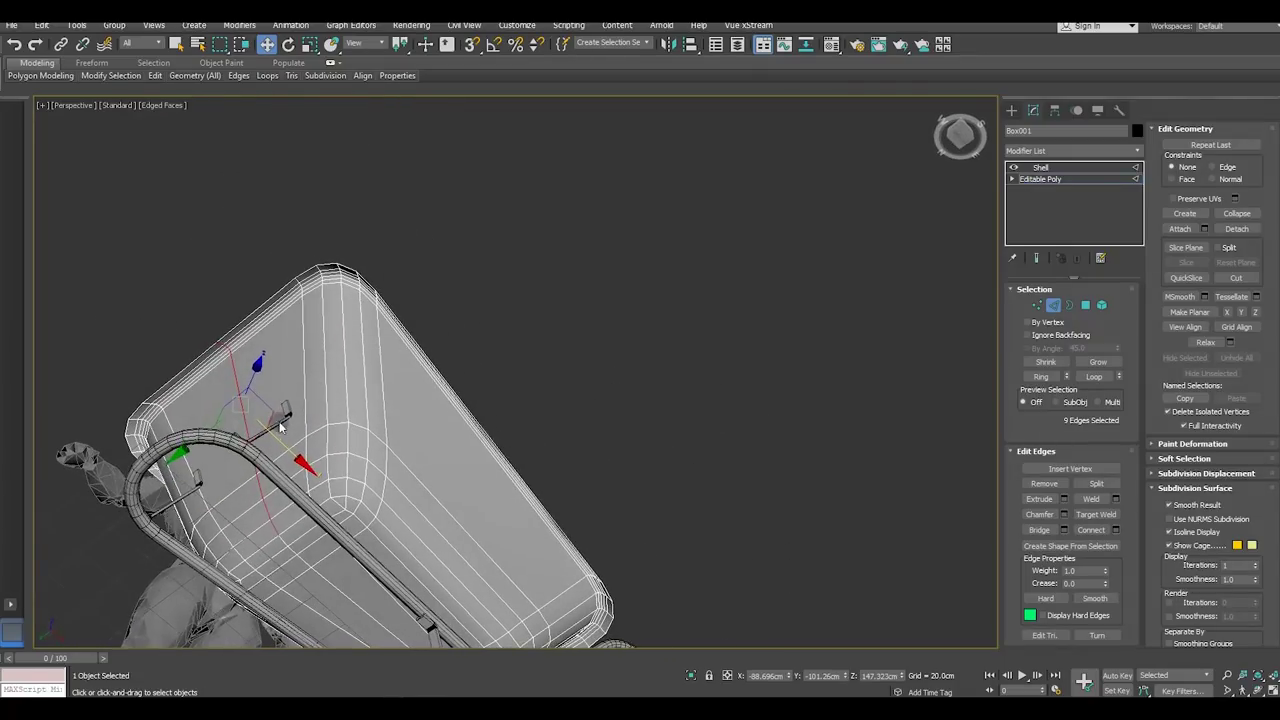
pyautogui.moveTo(284, 442); pyautogui.dragTo(278, 437)
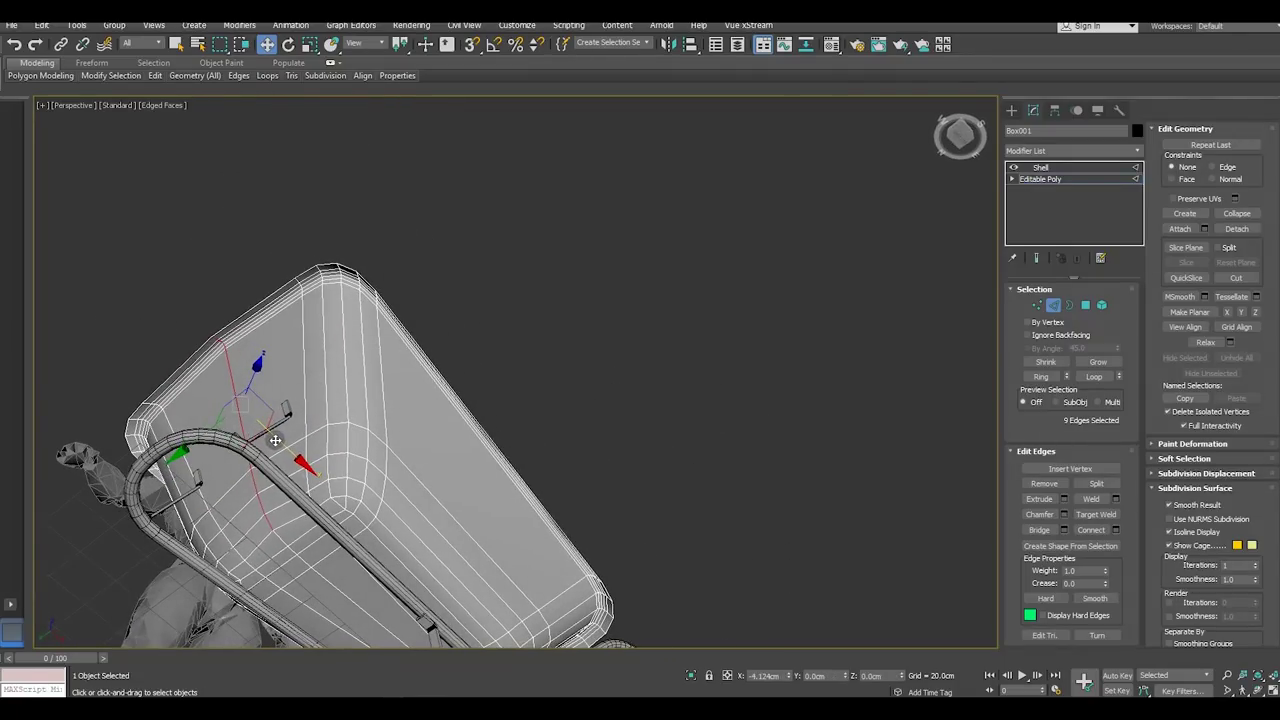
pyautogui.click(14, 46)
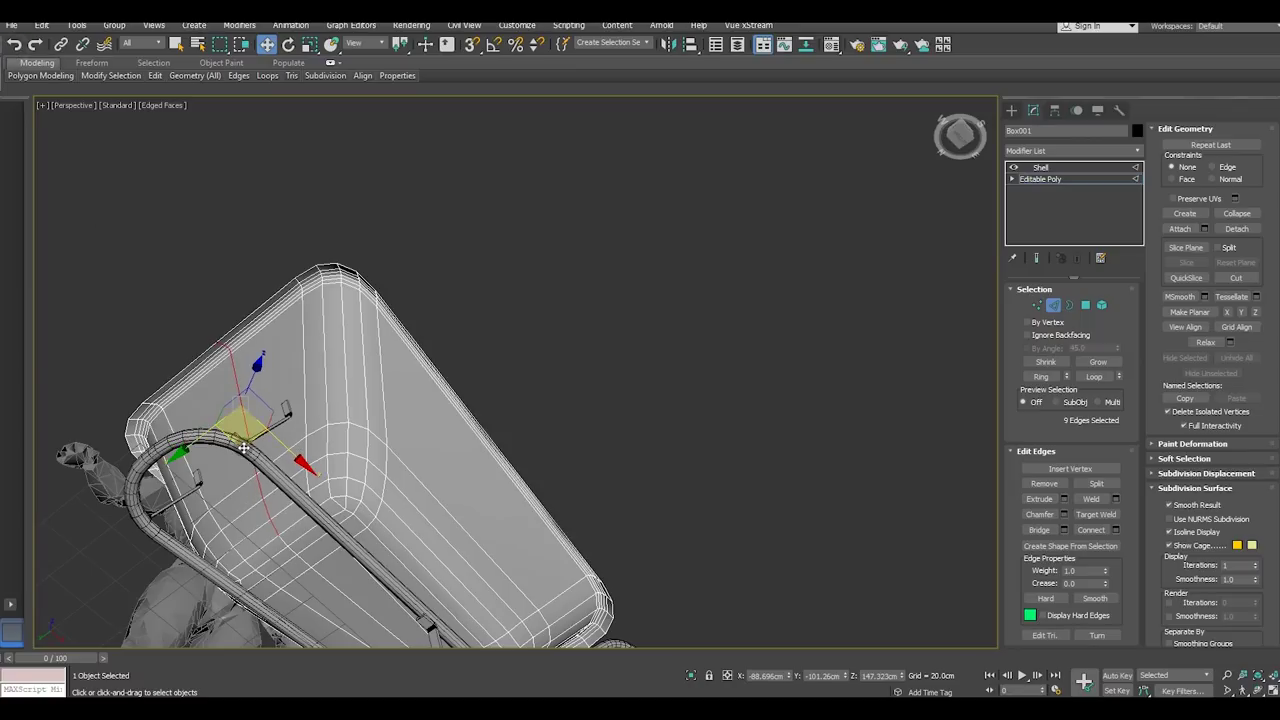
pyautogui.keyDown('alt'); pyautogui.click(282, 534); pyautogui.keyUp('alt')
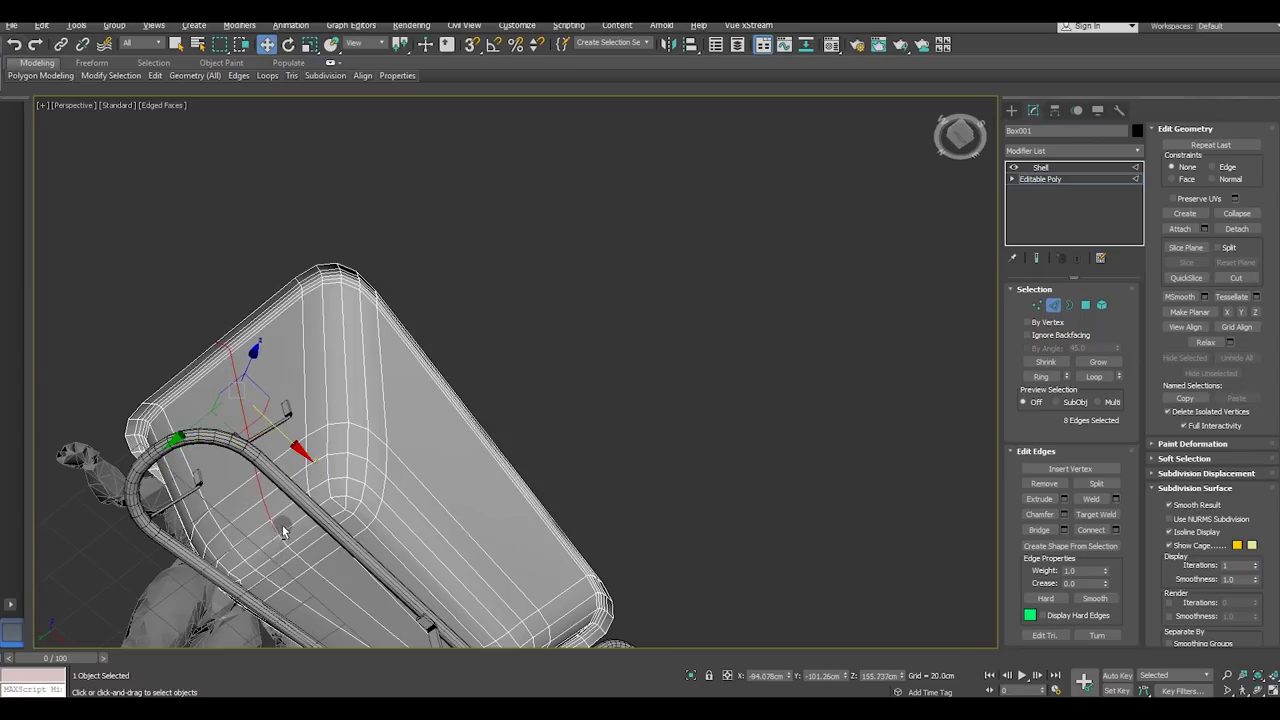
pyautogui.moveTo(284, 432); pyautogui.dragTo(255, 418)
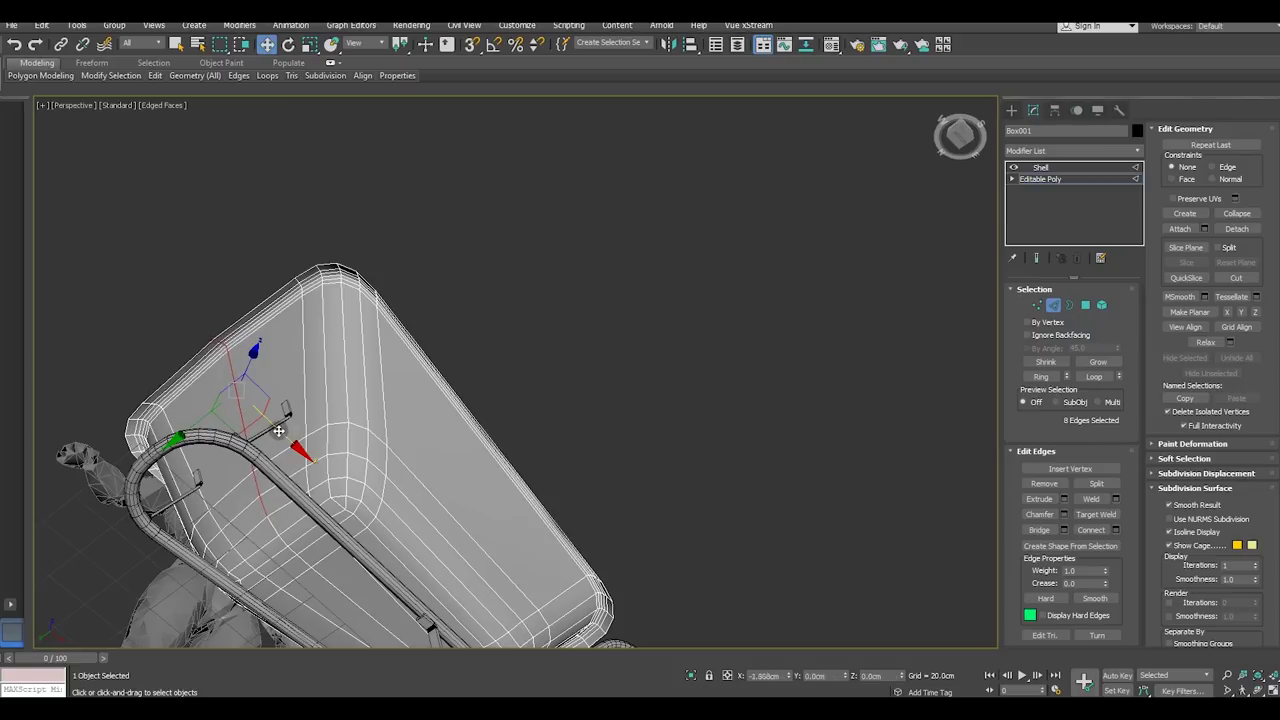
pyautogui.moveTo(357, 434)
pyautogui.keyDown('alt'); pyautogui.mouseDown(button='middle')
pyautogui.moveTo(245, 440)
pyautogui.moveTo(122, 503)
pyautogui.moveTo(109, 477)
pyautogui.moveTo(171, 440)
pyautogui.moveTo(266, 458)
pyautogui.mouseUp(button='middle'); pyautogui.keyUp('alt')
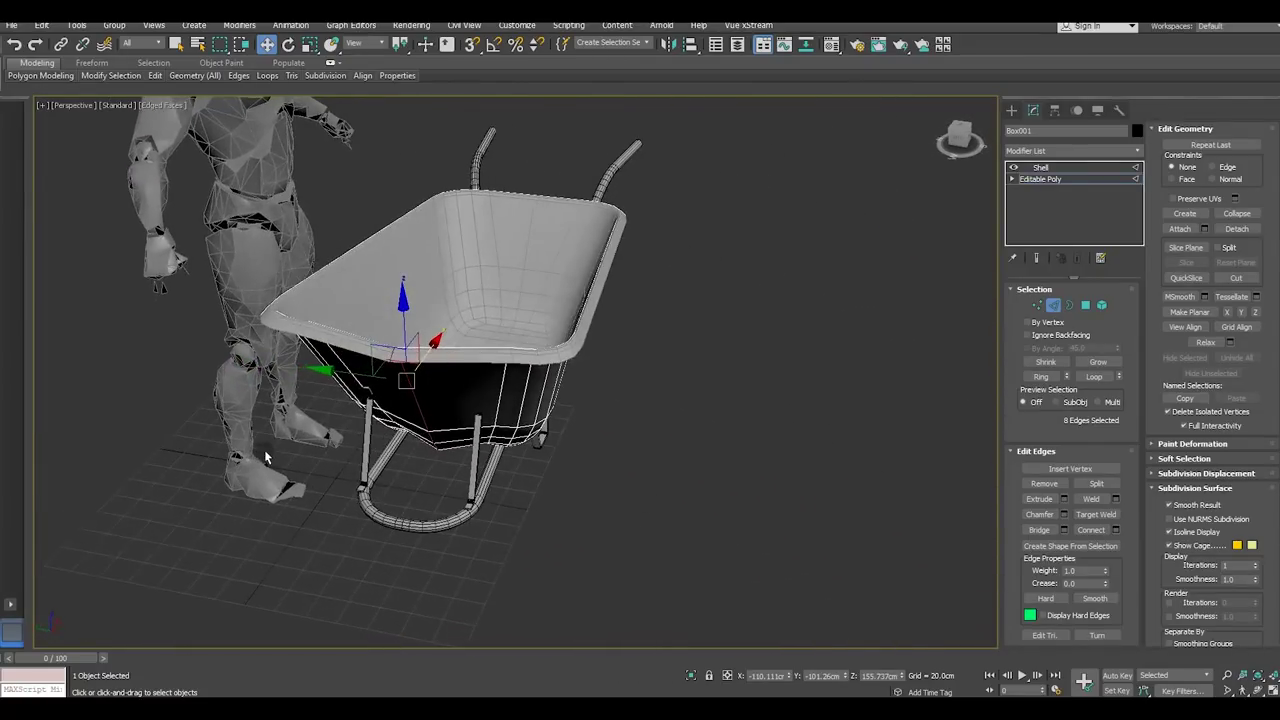
# Chamfer the eight selected tub edges with 4 segments and a wide amount, then select a side edge loop
pyautogui.click(1063, 514)
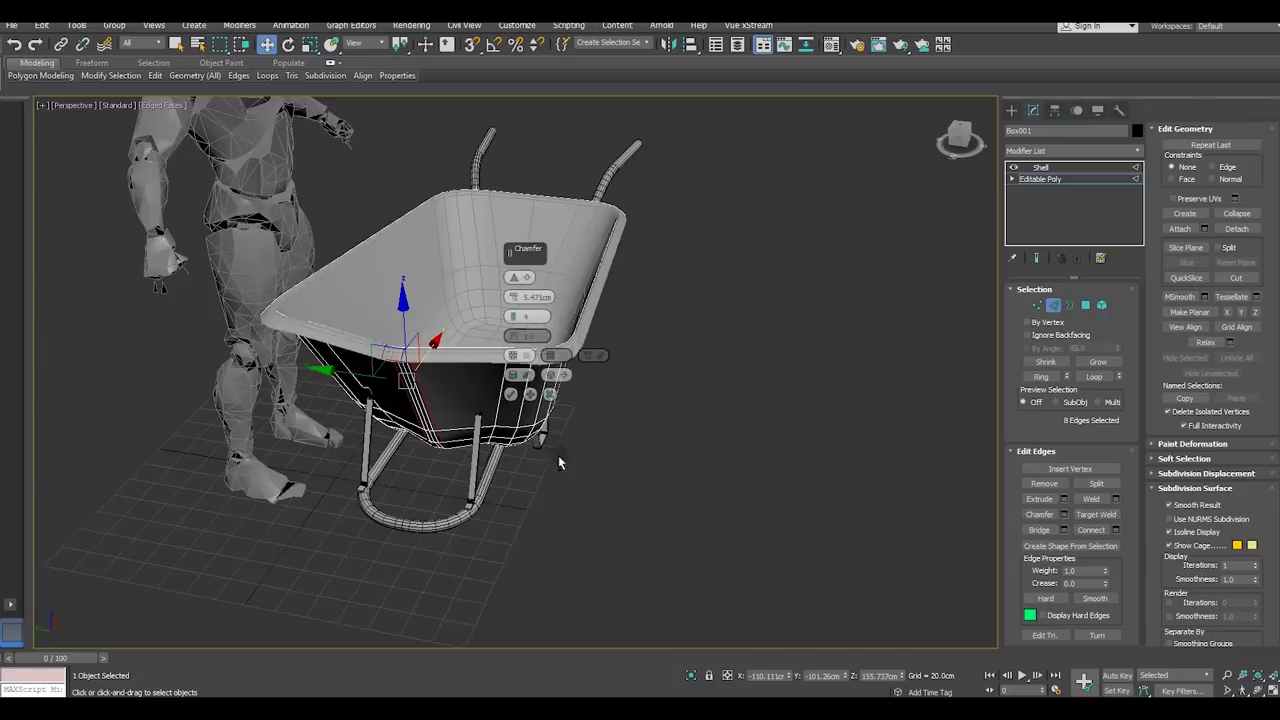
pyautogui.keyDown('alt'); pyautogui.moveTo(558, 455); pyautogui.dragTo(600, 450, button='middle'); pyautogui.keyUp('alt')
pyautogui.moveTo(512, 297); pyautogui.dragTo(466, 263)
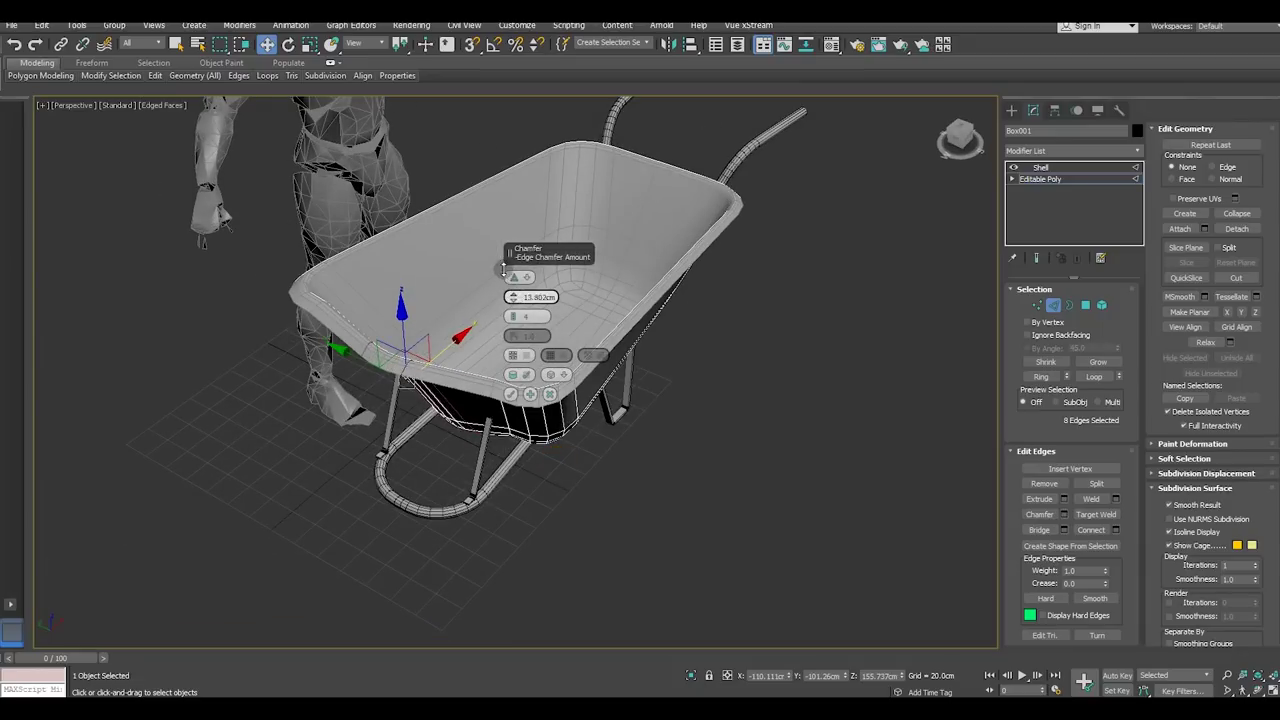
pyautogui.keyDown('alt'); pyautogui.moveTo(466, 263); pyautogui.dragTo(497, 449, button='middle'); pyautogui.keyUp('alt')
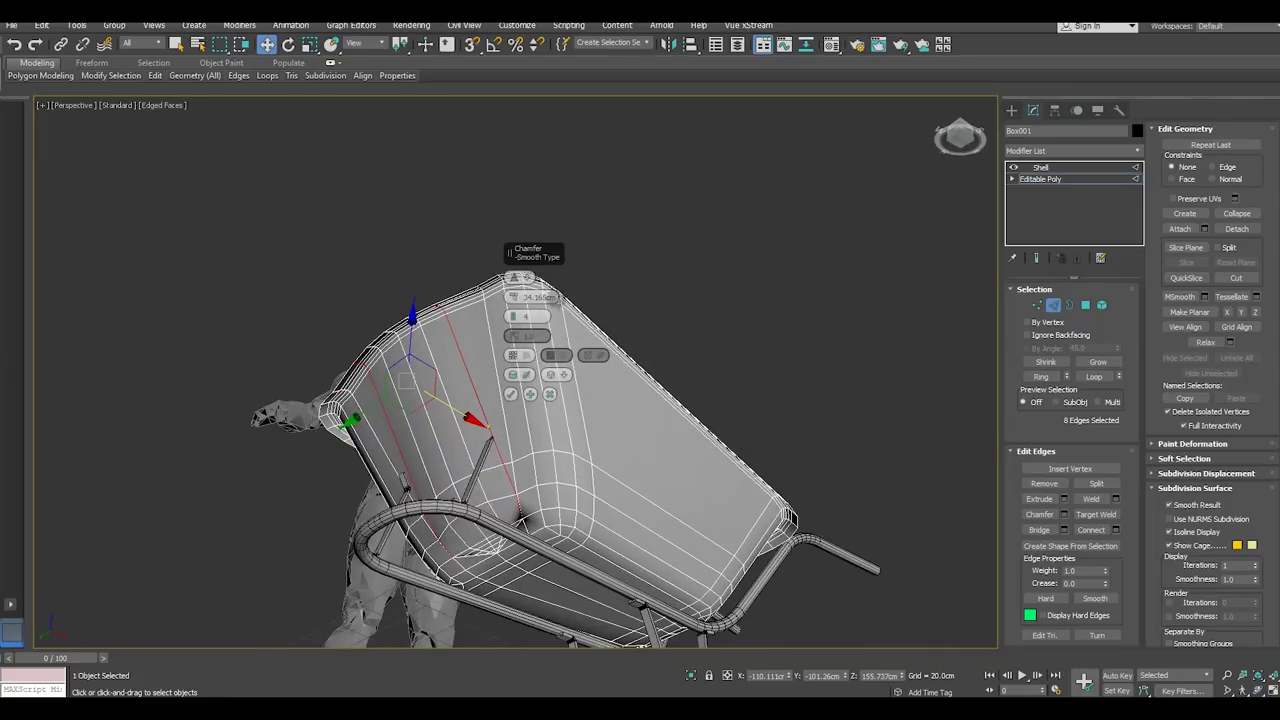
pyautogui.click(549, 393)
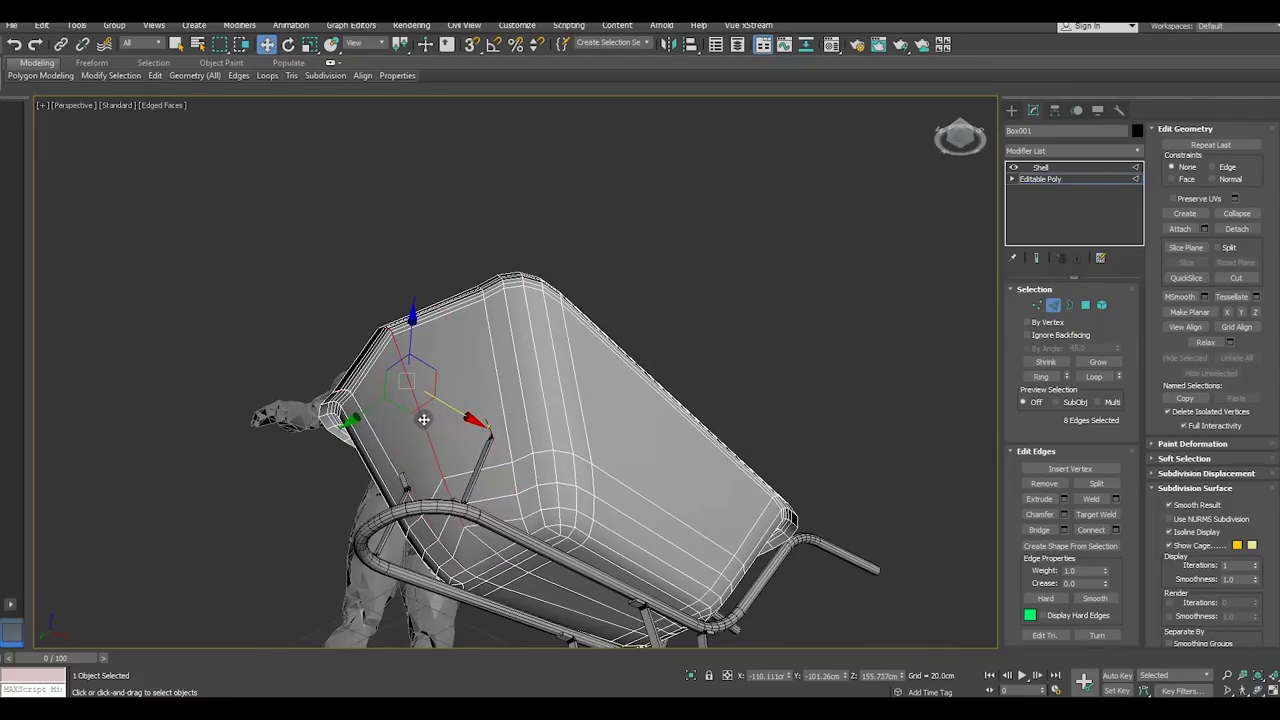
pyautogui.doubleClick(424, 419)
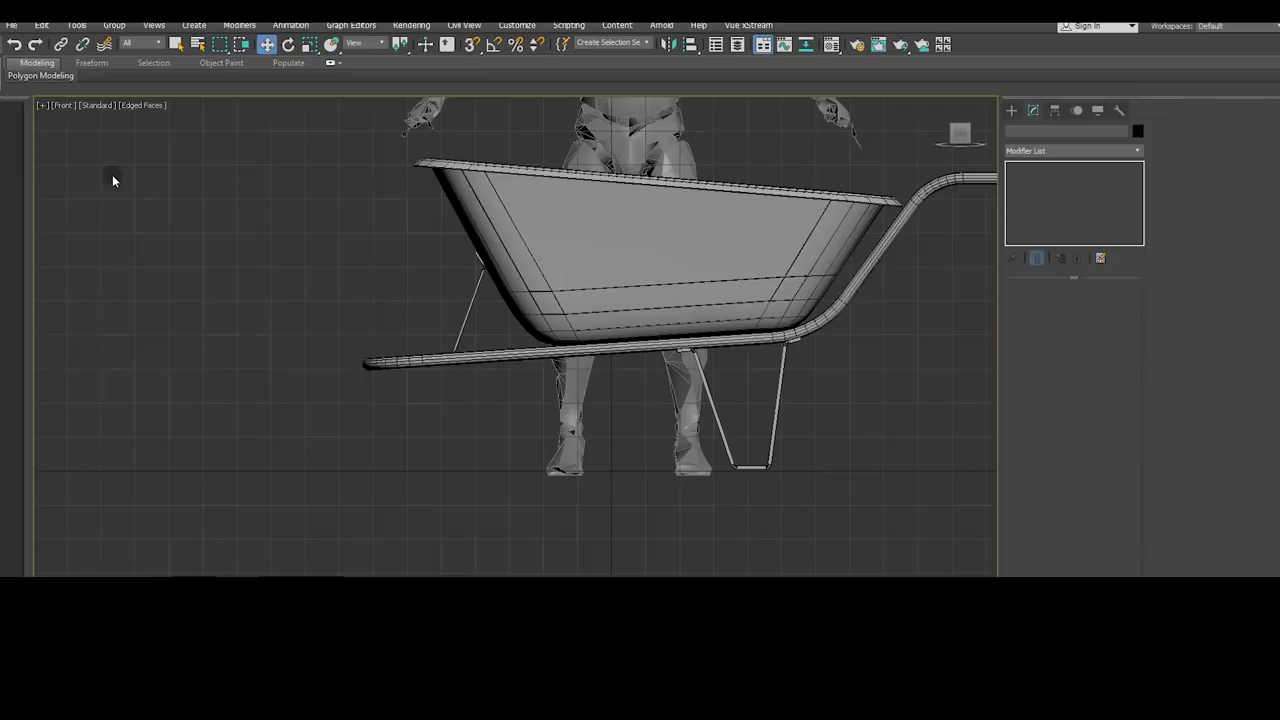
# Create a wheel cylinder under the tub, then raise and enlarge it slightly
pyautogui.click(1015, 111)
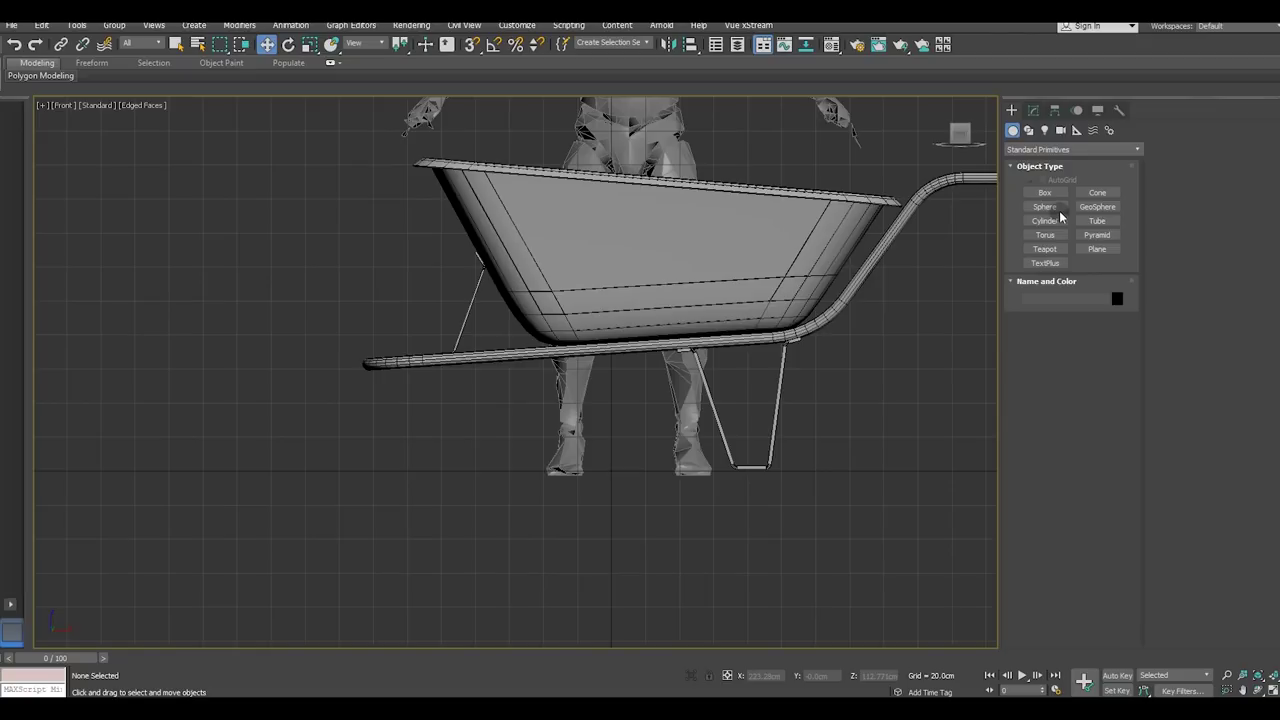
pyautogui.click(1046, 220)
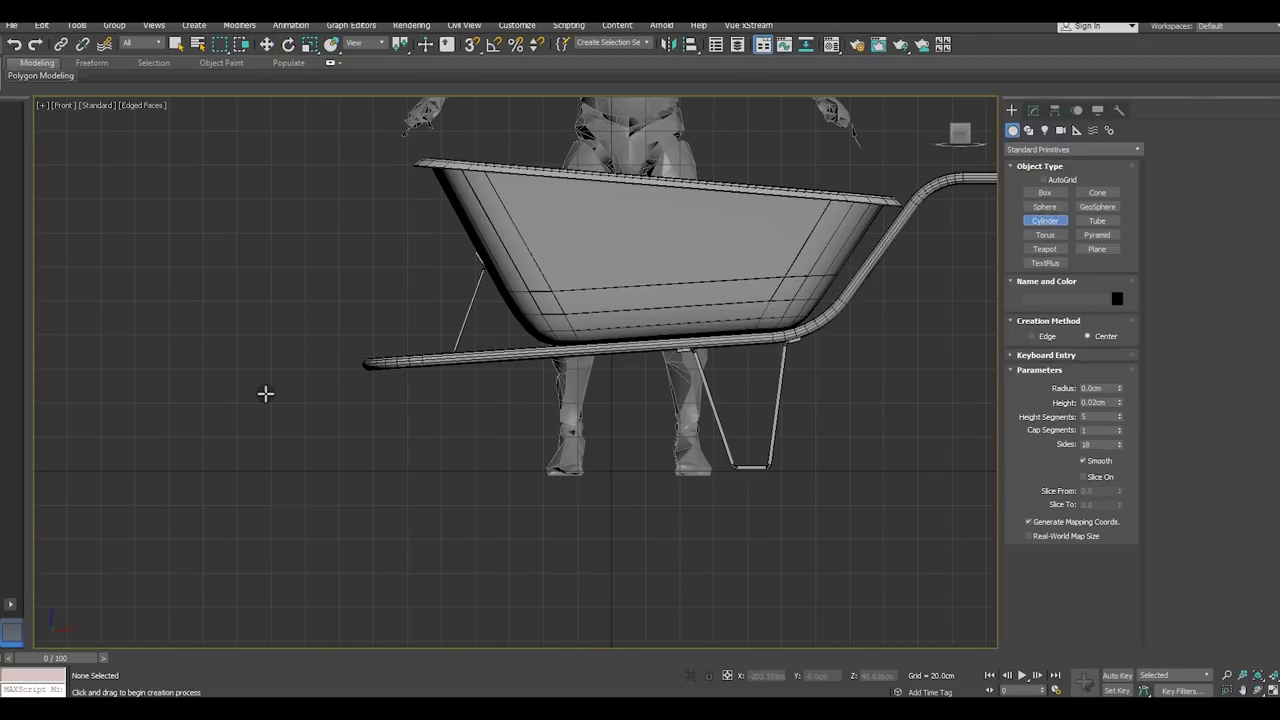
pyautogui.moveTo(475, 413); pyautogui.dragTo(521, 466)
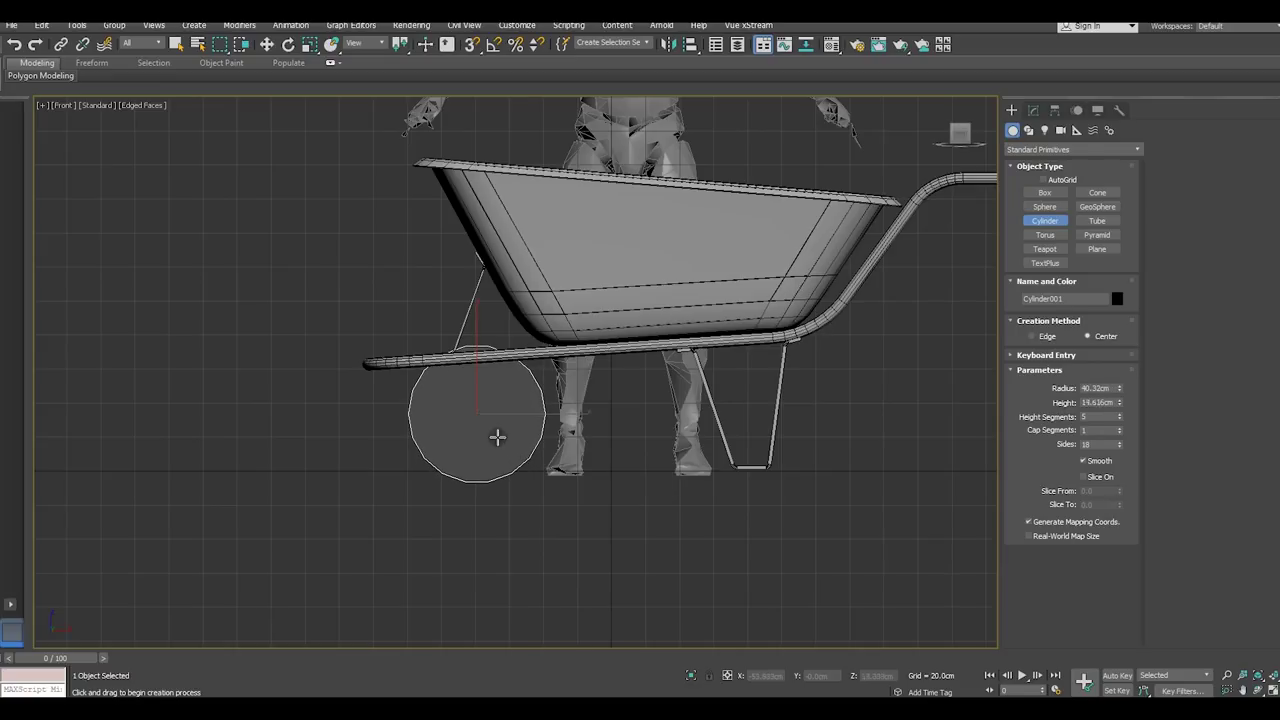
pyautogui.press('w')
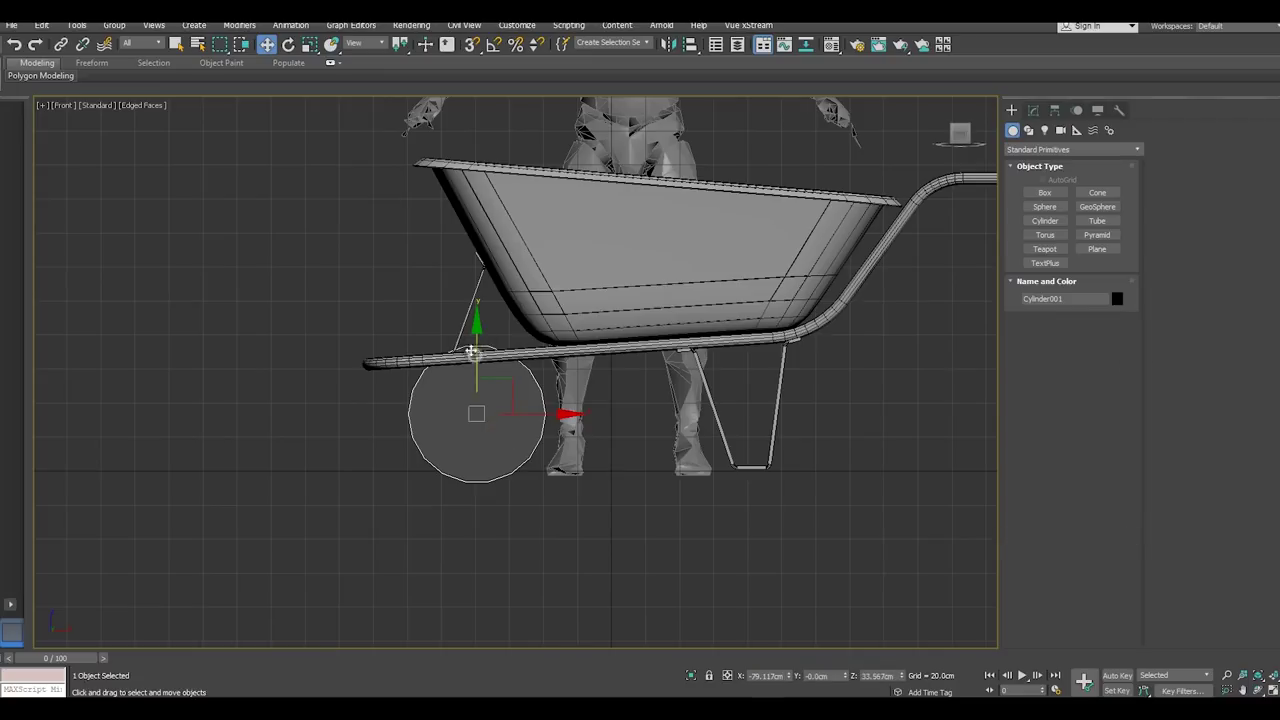
pyautogui.moveTo(473, 352); pyautogui.dragTo(465, 343)
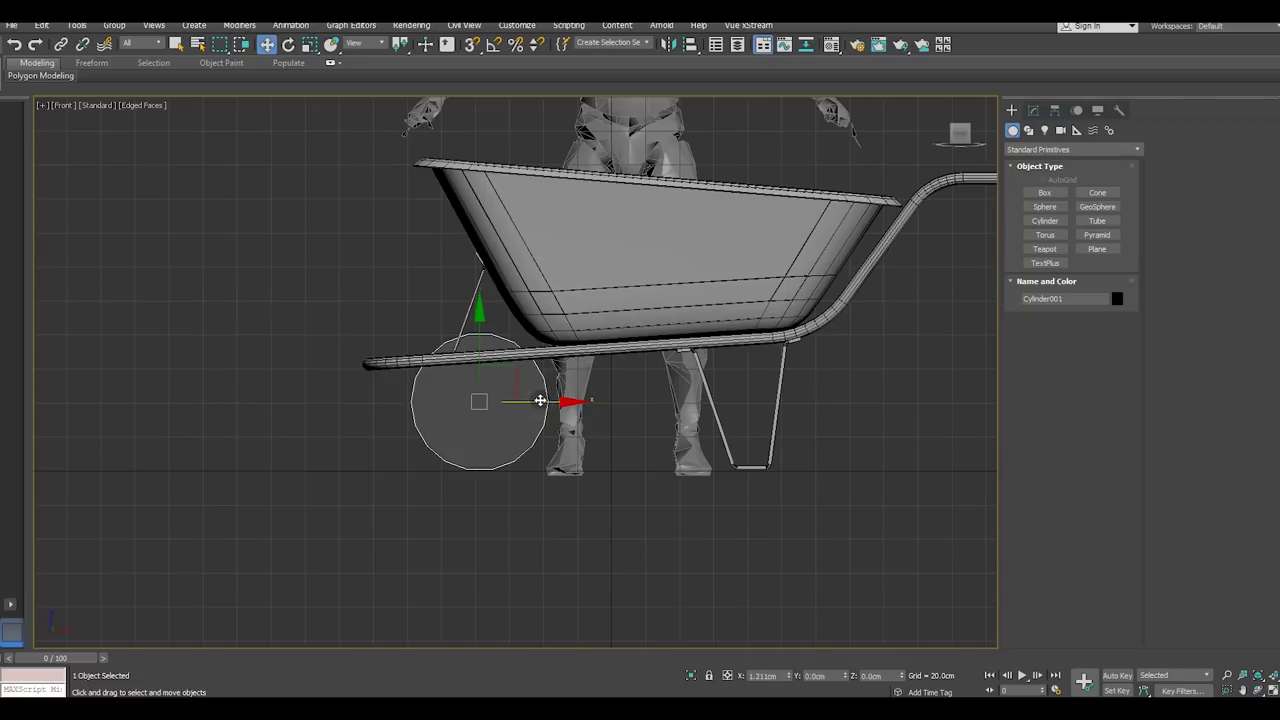
pyautogui.click(309, 44)
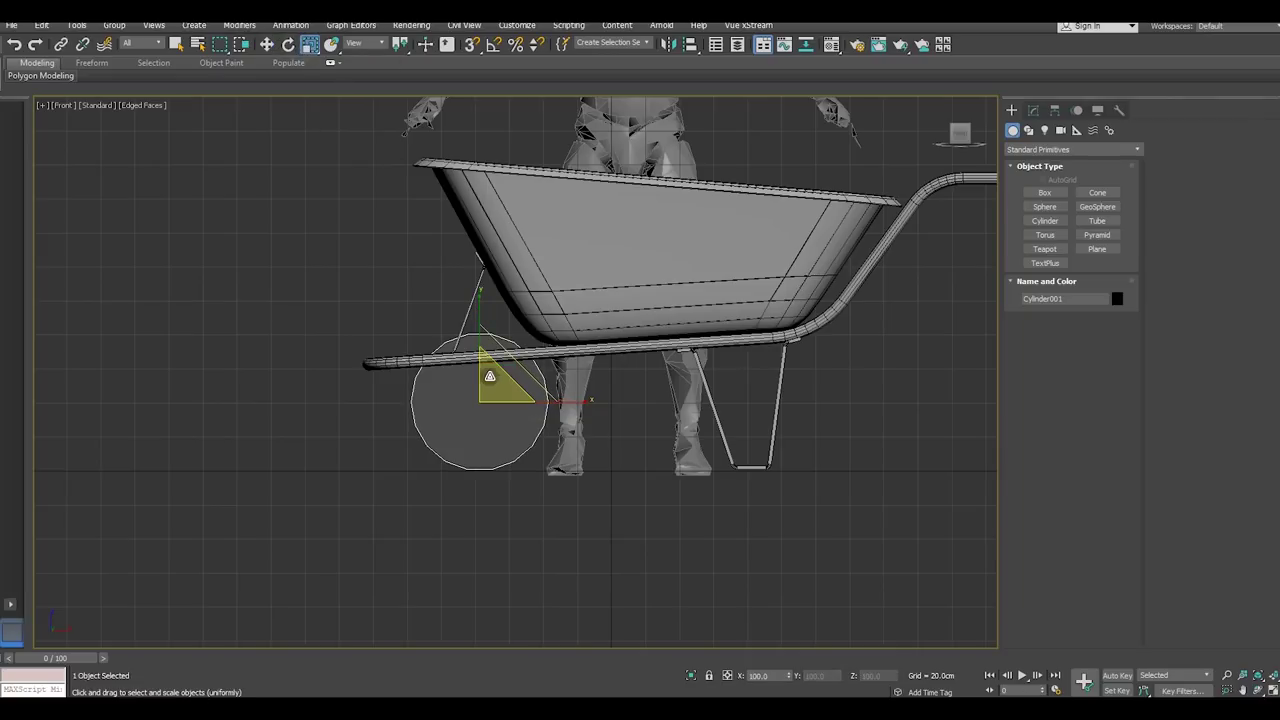
pyautogui.moveTo(496, 389); pyautogui.dragTo(494, 387)
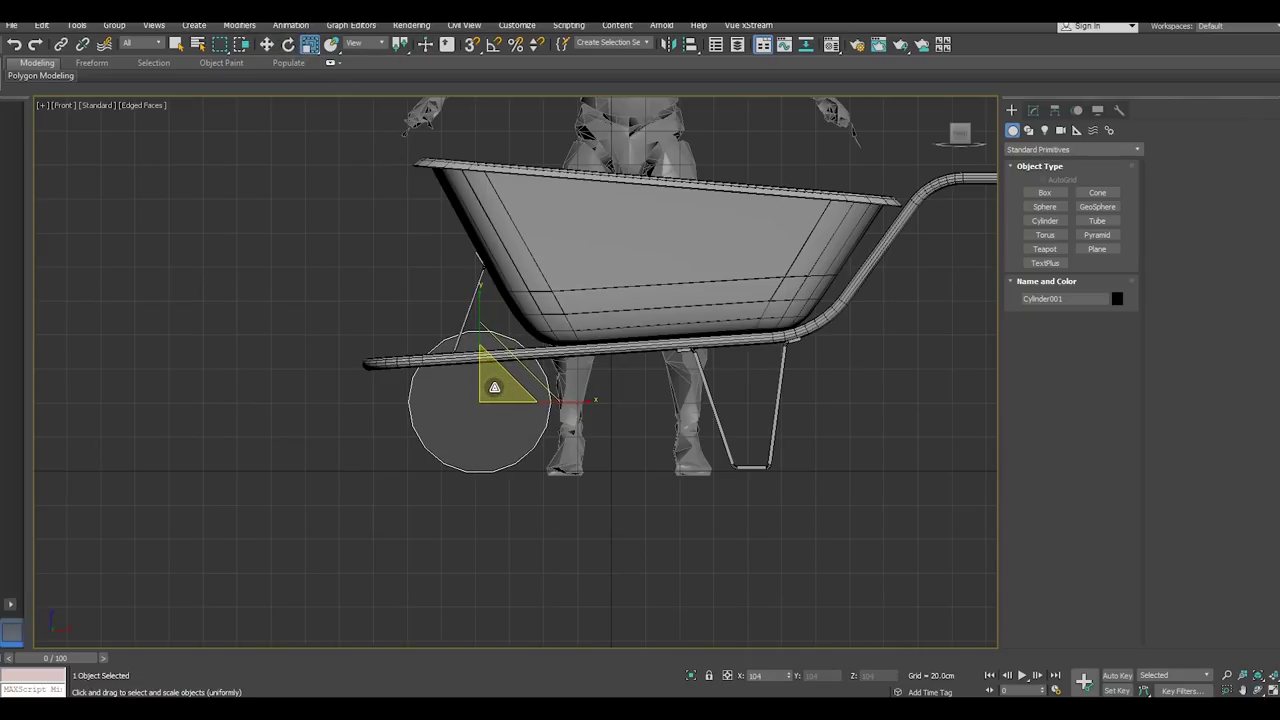
pyautogui.click(267, 44)
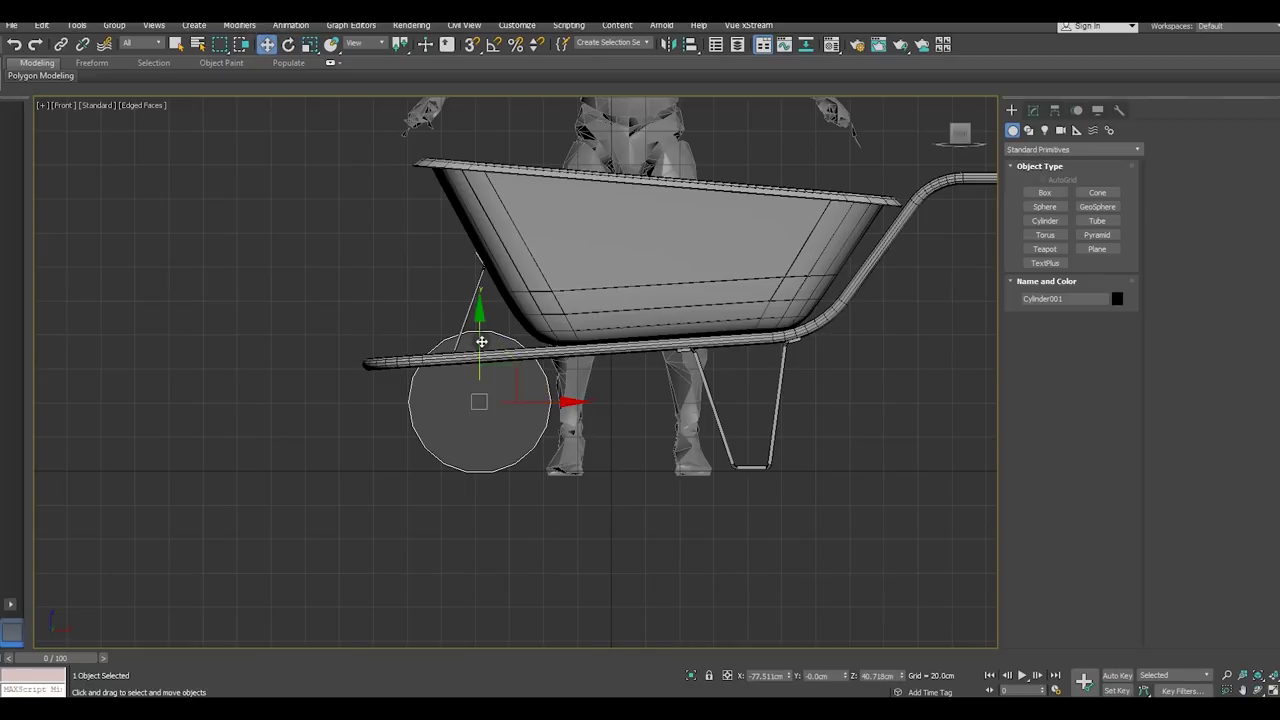
pyautogui.moveTo(481, 341); pyautogui.dragTo(481, 338)
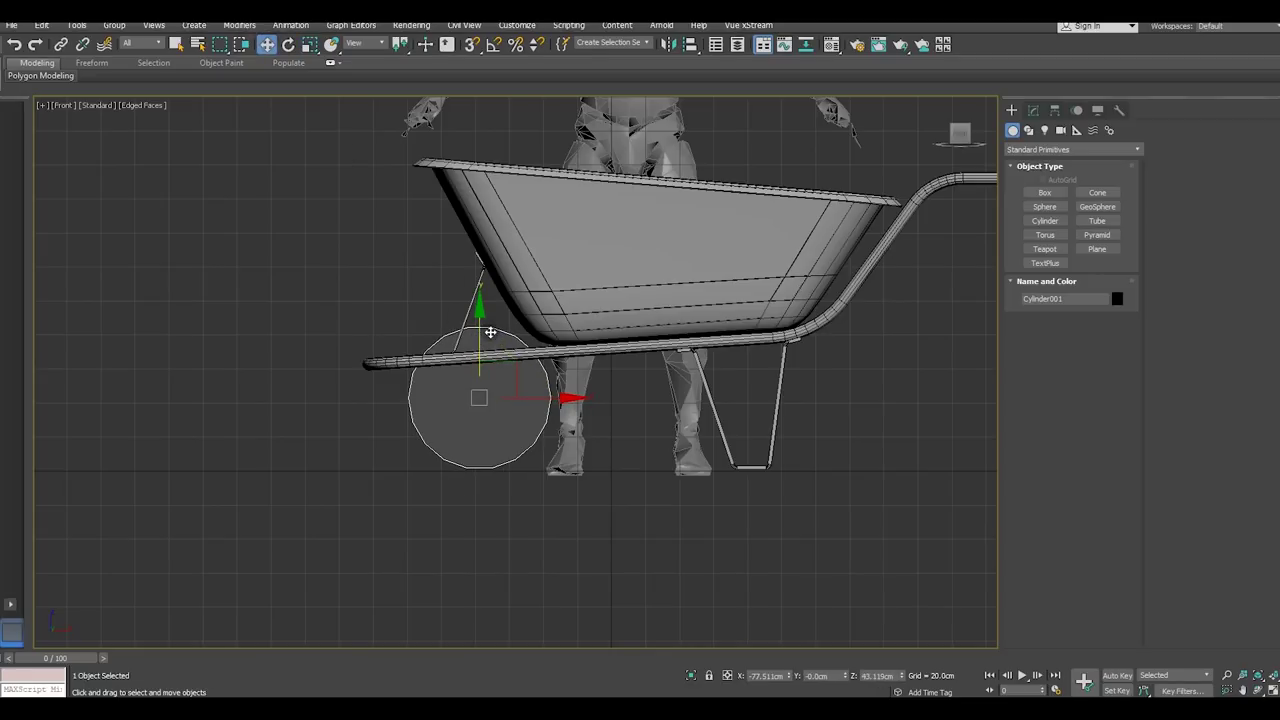
# In Perspective, slide the wheel under the tub and centre it between the frame rails
pyautogui.press('p')
pyautogui.keyDown('alt'); pyautogui.moveTo(490, 332); pyautogui.dragTo(419, 434, button='middle'); pyautogui.keyUp('alt')
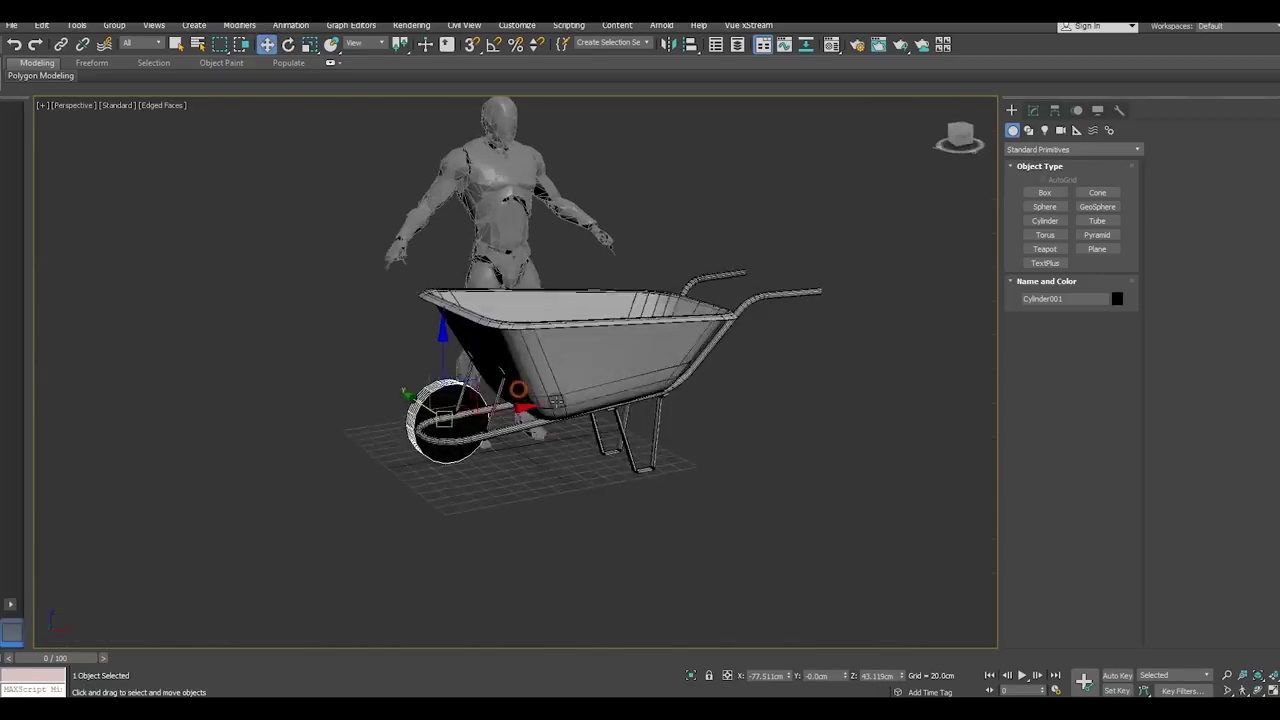
pyautogui.moveTo(380, 408); pyautogui.dragTo(451, 417)
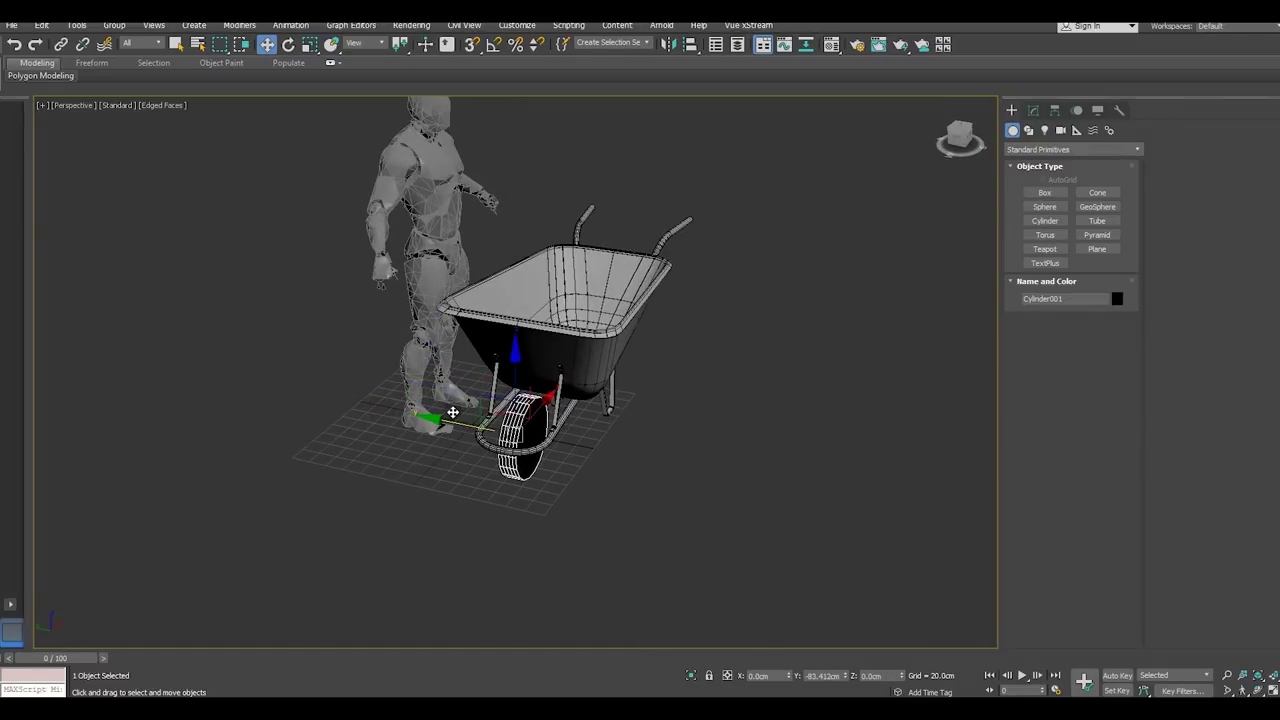
pyautogui.moveTo(440, 420)
pyautogui.keyDown('alt'); pyautogui.mouseDown(button='middle')
pyautogui.moveTo(591, 479)
pyautogui.moveTo(563, 472)
pyautogui.mouseUp(button='middle'); pyautogui.keyUp('alt')
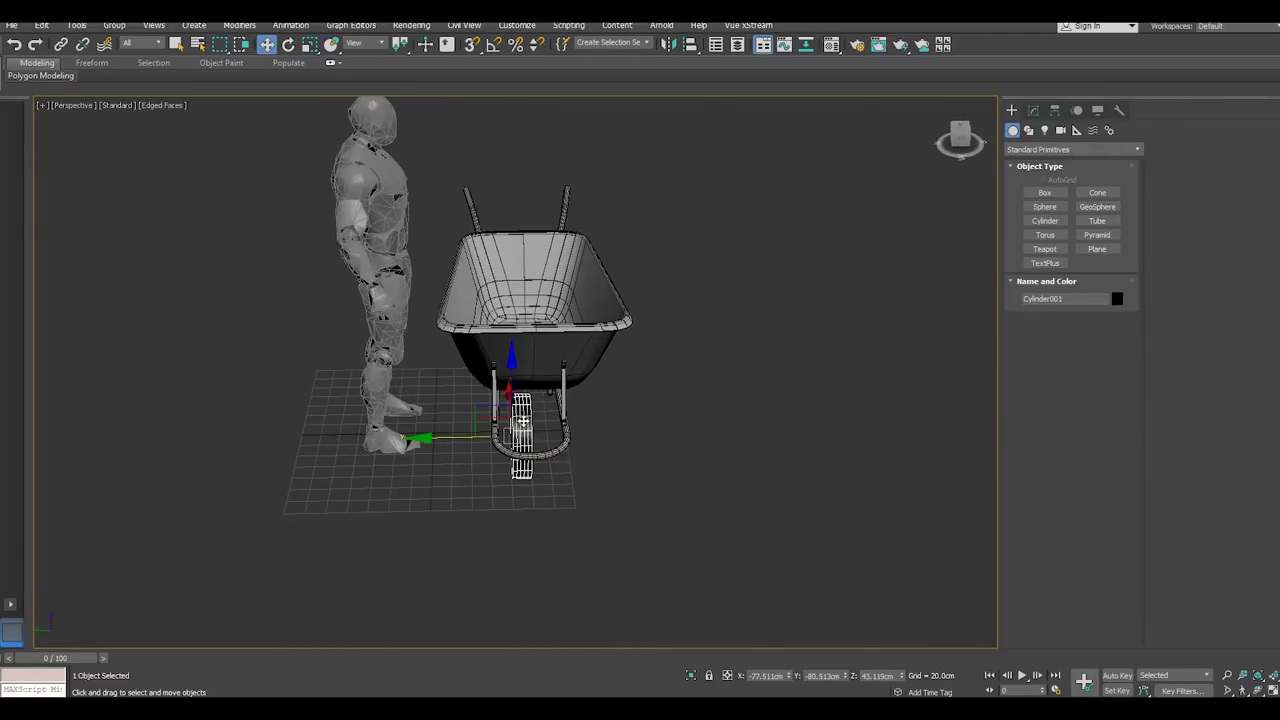
pyautogui.scroll(5, 522, 422)
pyautogui.moveTo(444, 468); pyautogui.dragTo(466, 467)
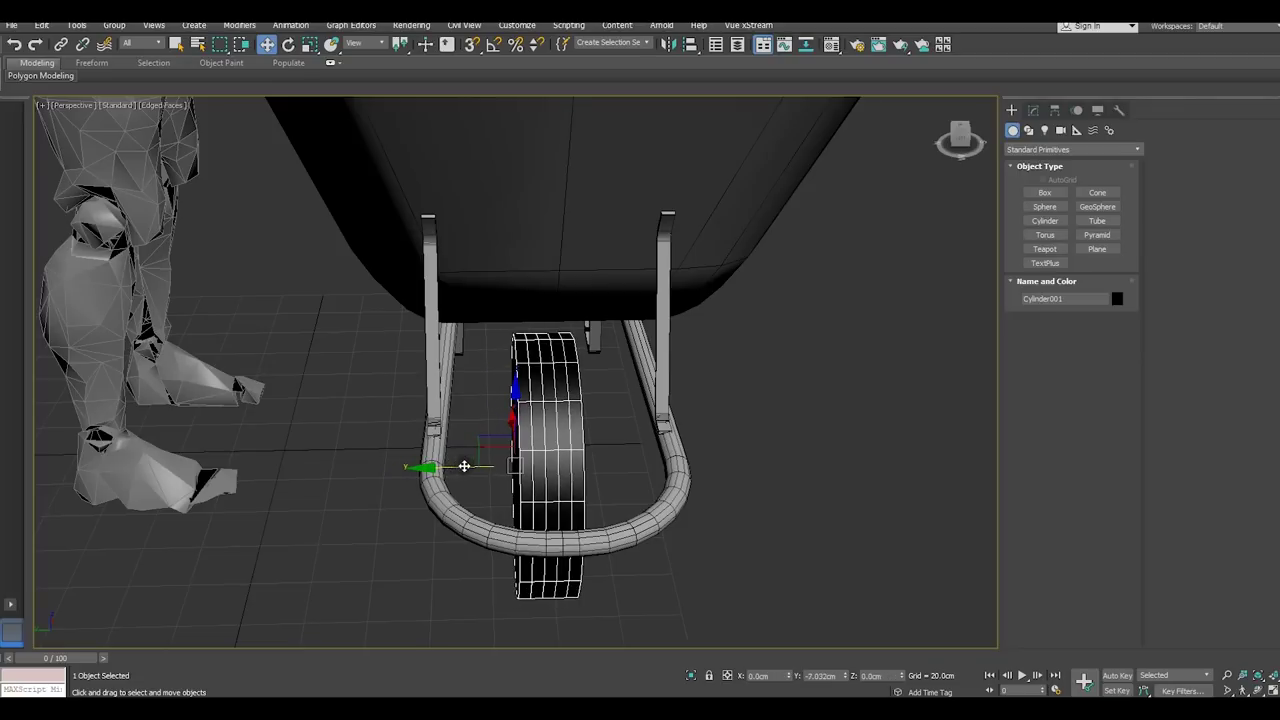
pyautogui.click(1034, 112)
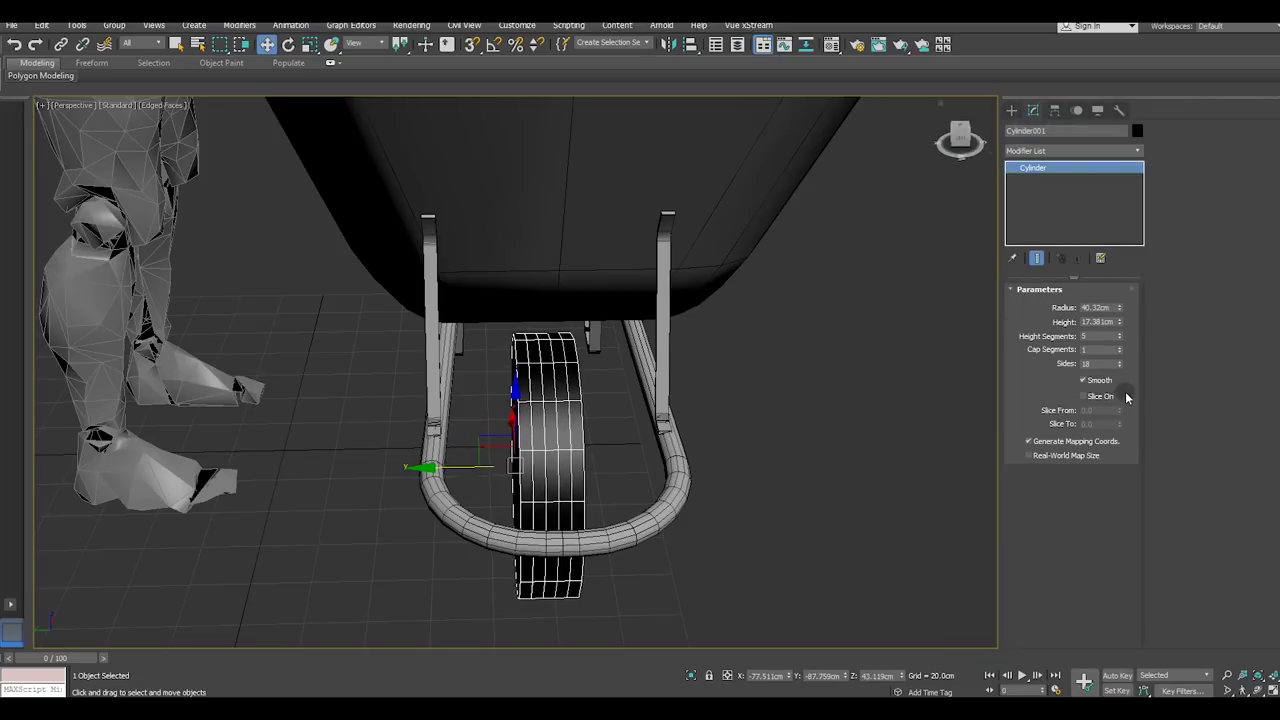
# Reduce the wheel to one height segment and give it a plain grey material
pyautogui.rightClick(1119, 336)
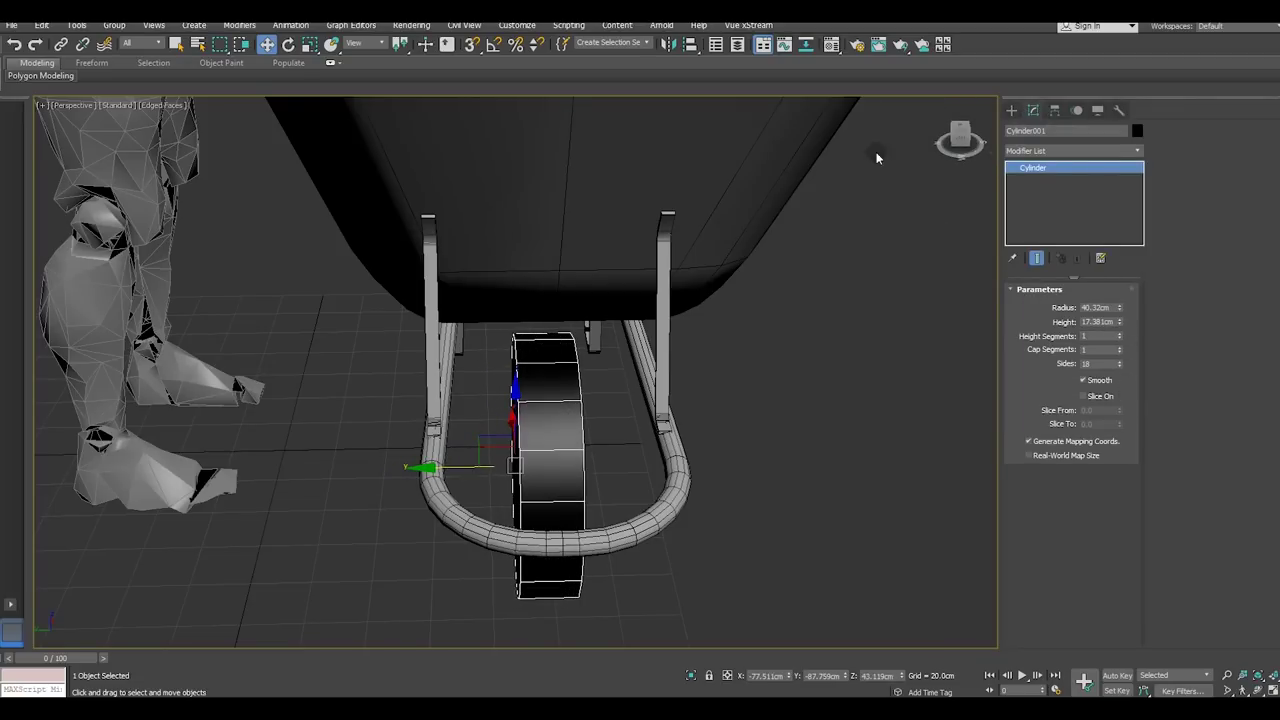
pyautogui.click(834, 46)
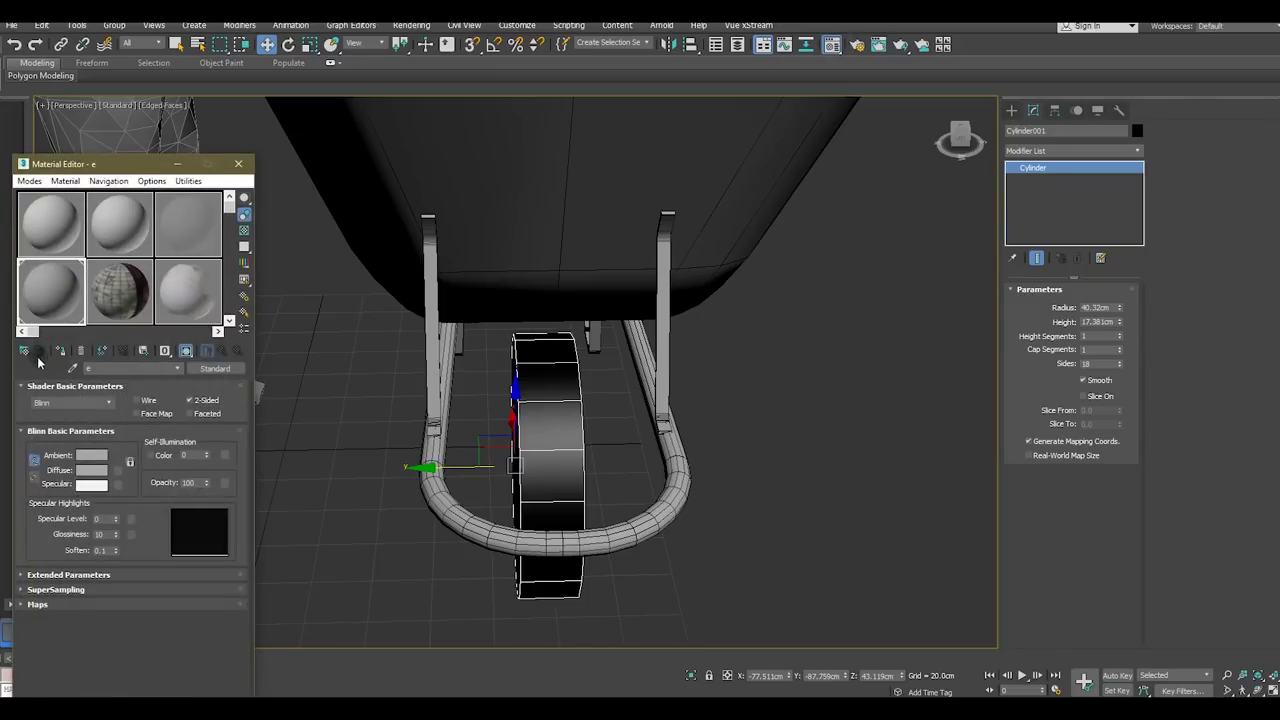
pyautogui.click(58, 350)
pyautogui.click(238, 163)
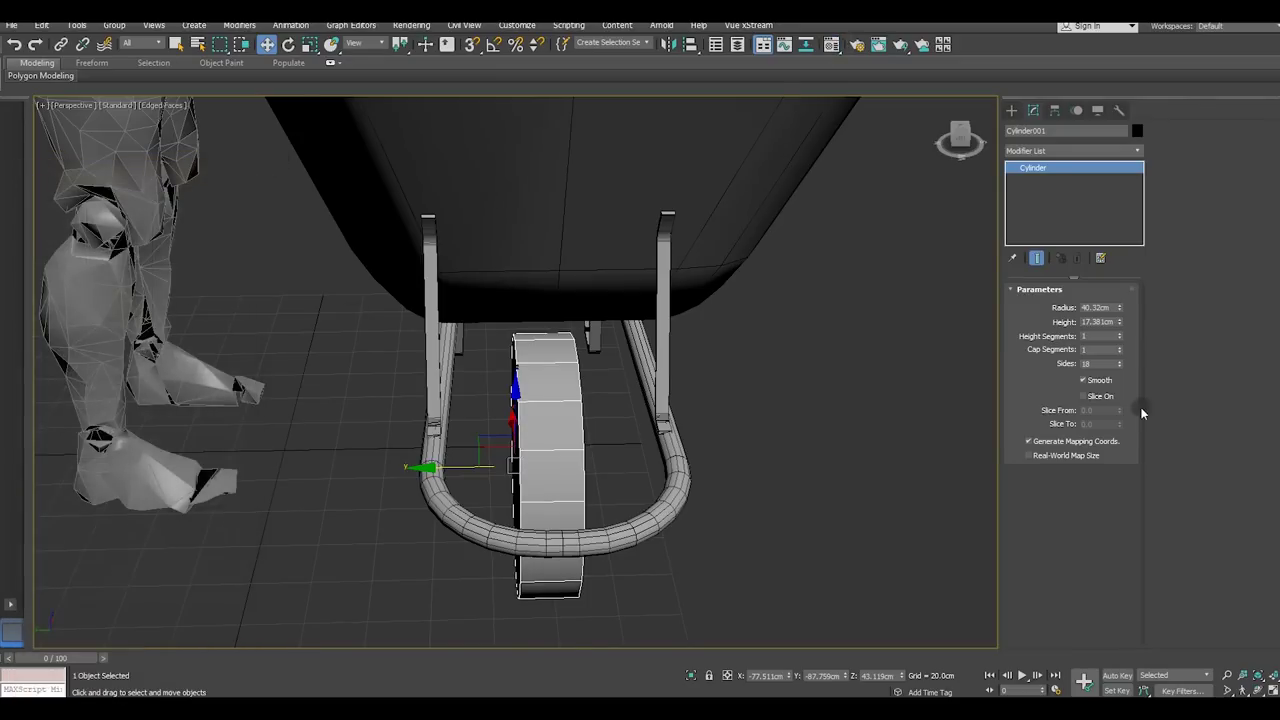
# Widen the wheel by raising its cylinder height toward 30.385cm
pyautogui.moveTo(1118, 322); pyautogui.dragTo(1108, 296)
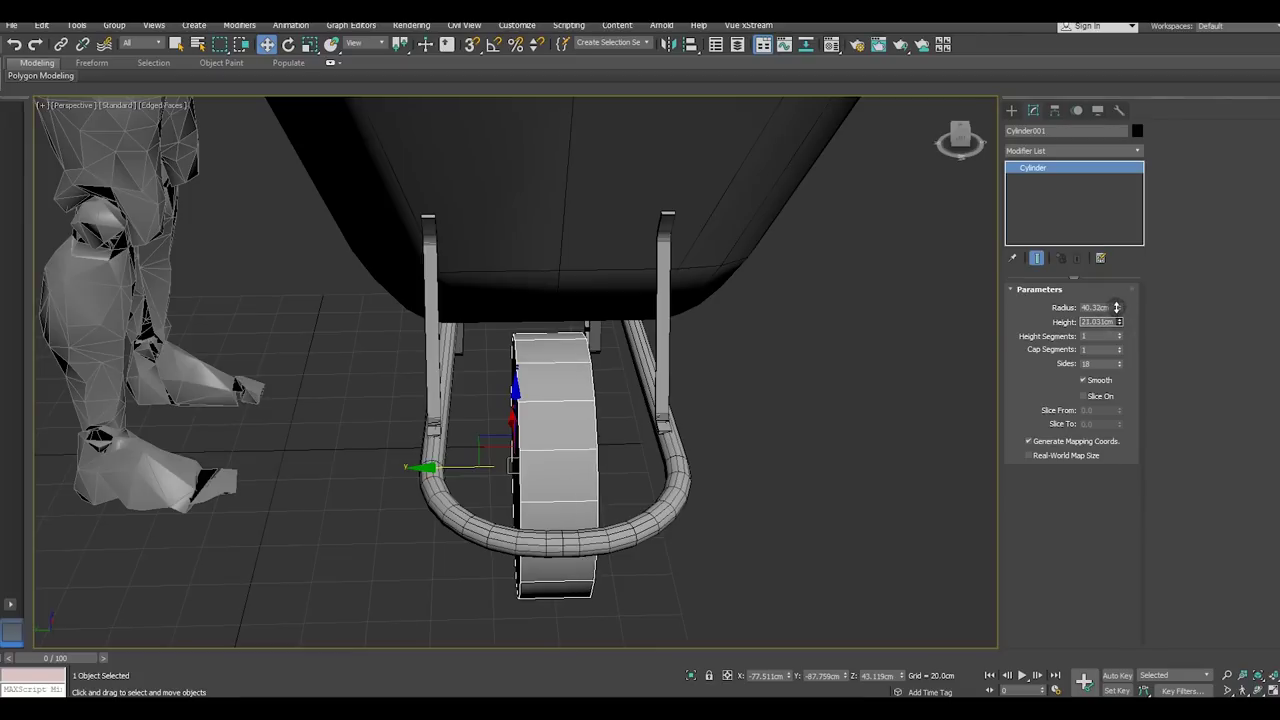
pyautogui.keyDown('alt'); pyautogui.moveTo(576, 342); pyautogui.dragTo(564, 476, button='middle'); pyautogui.keyUp('alt')
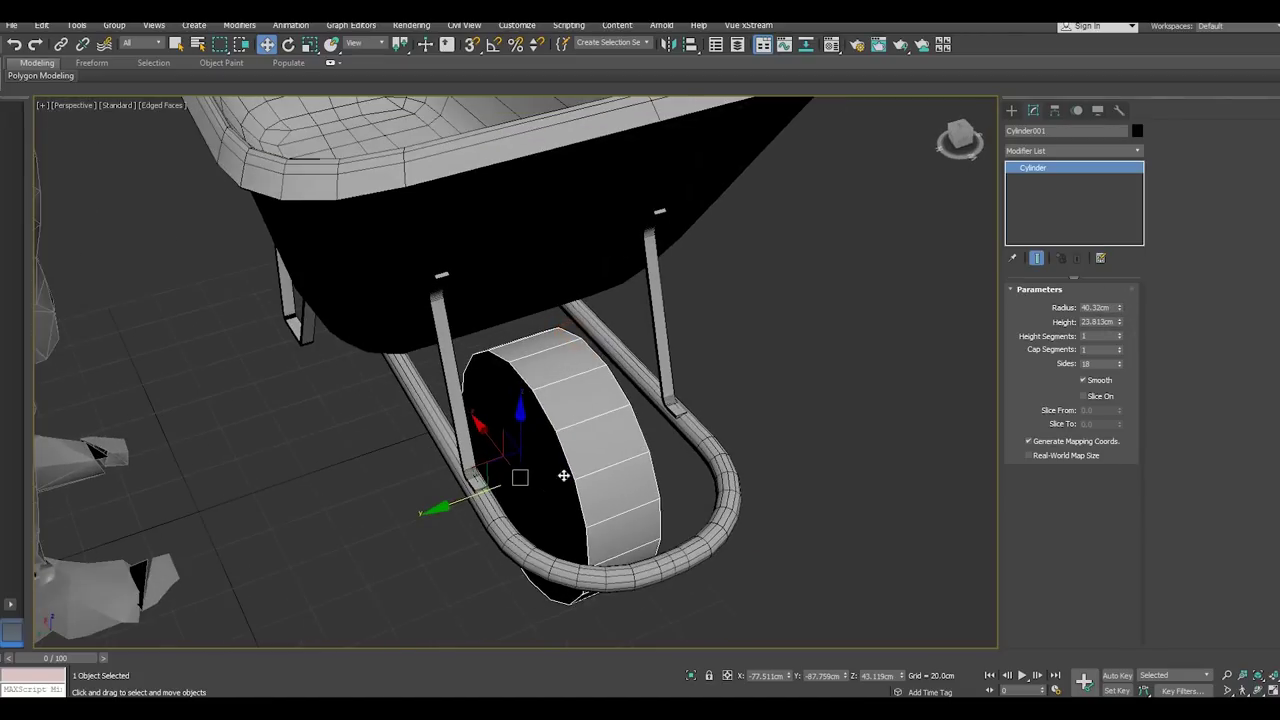
pyautogui.keyDown('alt'); pyautogui.moveTo(449, 507); pyautogui.dragTo(1096, 398, button='middle'); pyautogui.keyUp('alt')
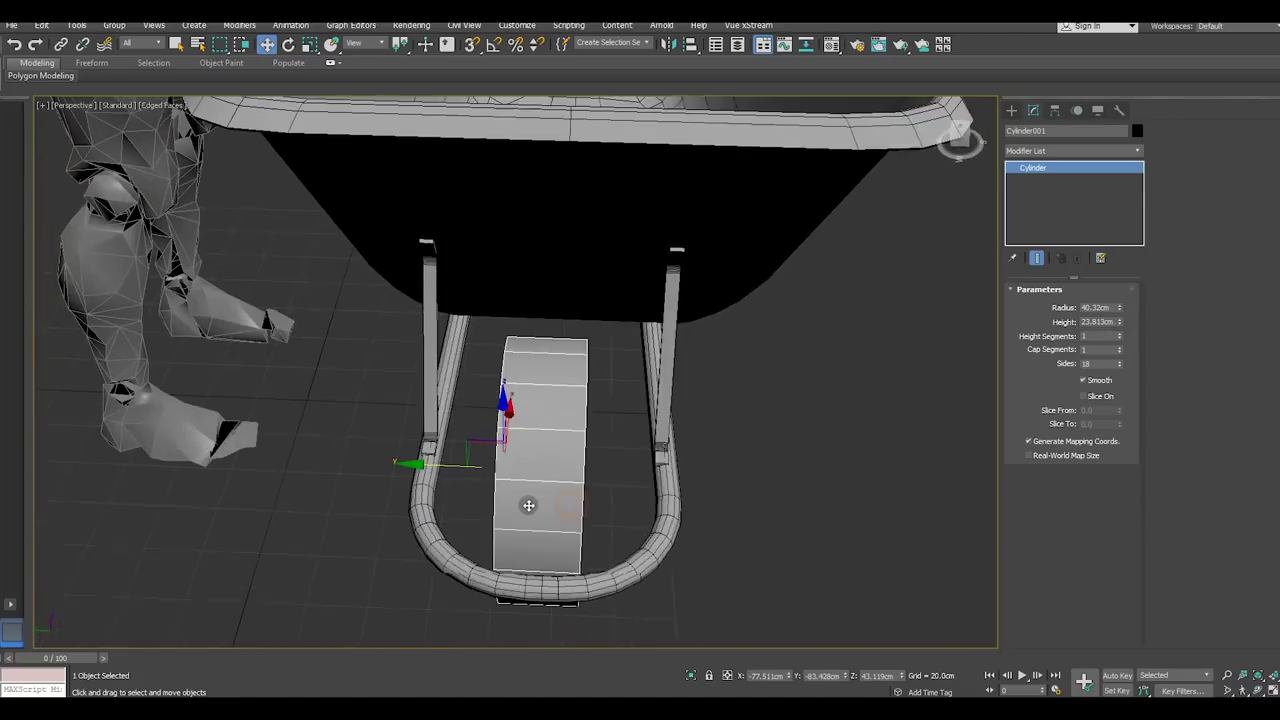
pyautogui.moveTo(1120, 323); pyautogui.dragTo(1116, 309)
pyautogui.moveTo(663, 403)
pyautogui.keyDown('alt'); pyautogui.mouseDown(button='middle')
pyautogui.moveTo(706, 314)
pyautogui.moveTo(680, 377)
pyautogui.moveTo(543, 409)
pyautogui.mouseUp(button='middle'); pyautogui.keyUp('alt')
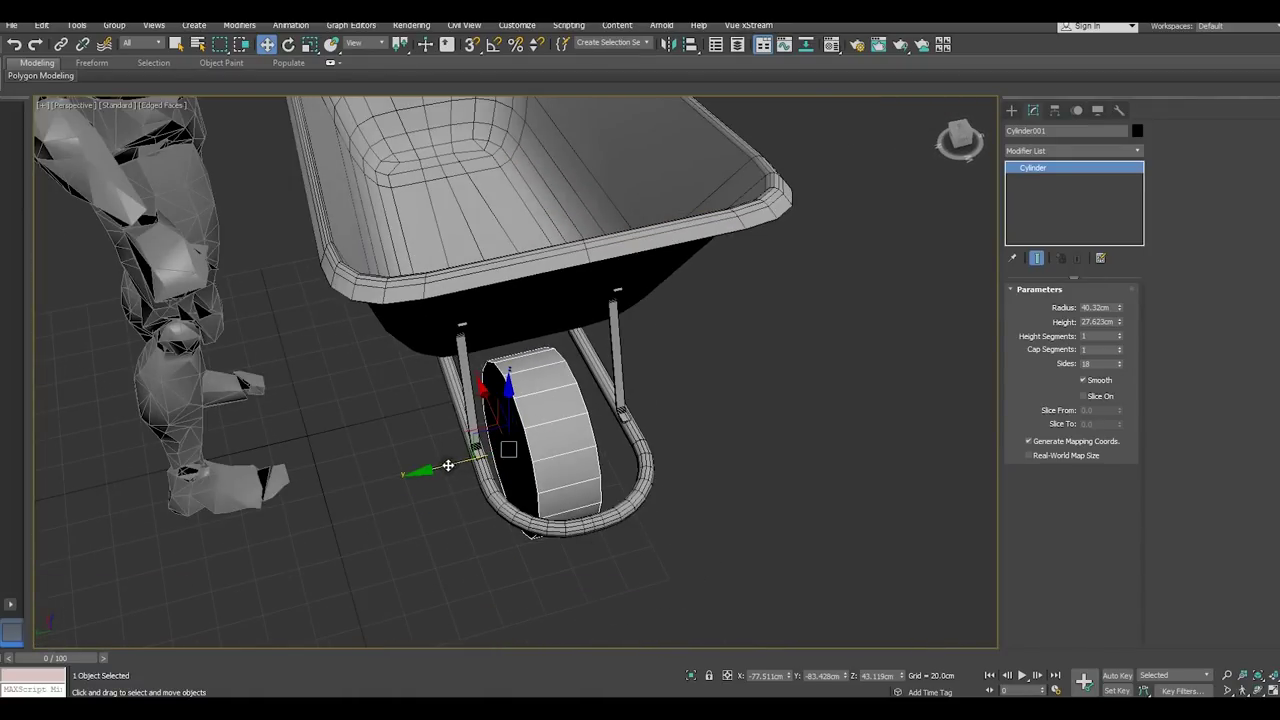
pyautogui.moveTo(451, 466)
pyautogui.keyDown('alt'); pyautogui.mouseDown(button='middle')
pyautogui.moveTo(700, 437)
pyautogui.moveTo(684, 485)
pyautogui.moveTo(411, 477)
pyautogui.mouseUp(button='middle'); pyautogui.keyUp('alt')
pyautogui.scroll(-3, 411, 477)
pyautogui.scroll(4, 466, 470)
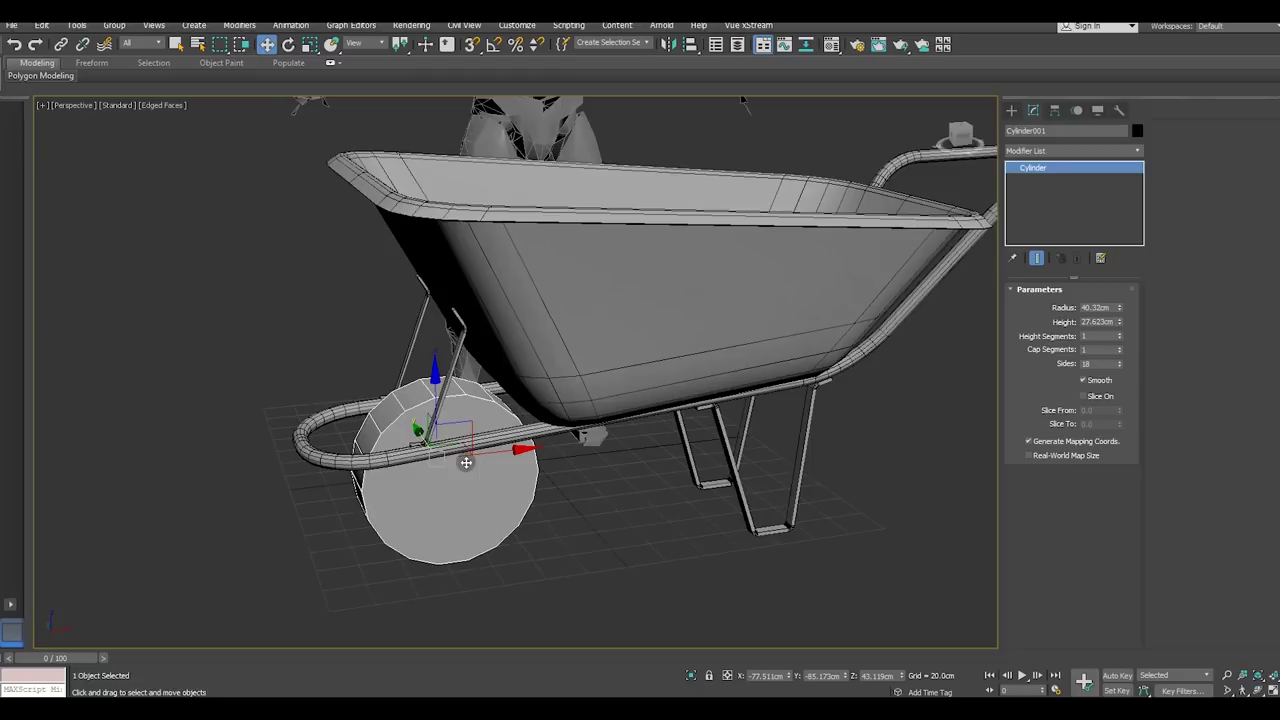
pyautogui.scroll(2, 500, 475)
pyautogui.moveTo(546, 486)
pyautogui.keyDown('alt'); pyautogui.mouseDown(button='middle')
pyautogui.moveTo(603, 486)
pyautogui.moveTo(631, 520)
pyautogui.moveTo(1193, 524)
pyautogui.mouseUp(button='middle'); pyautogui.keyUp('alt')
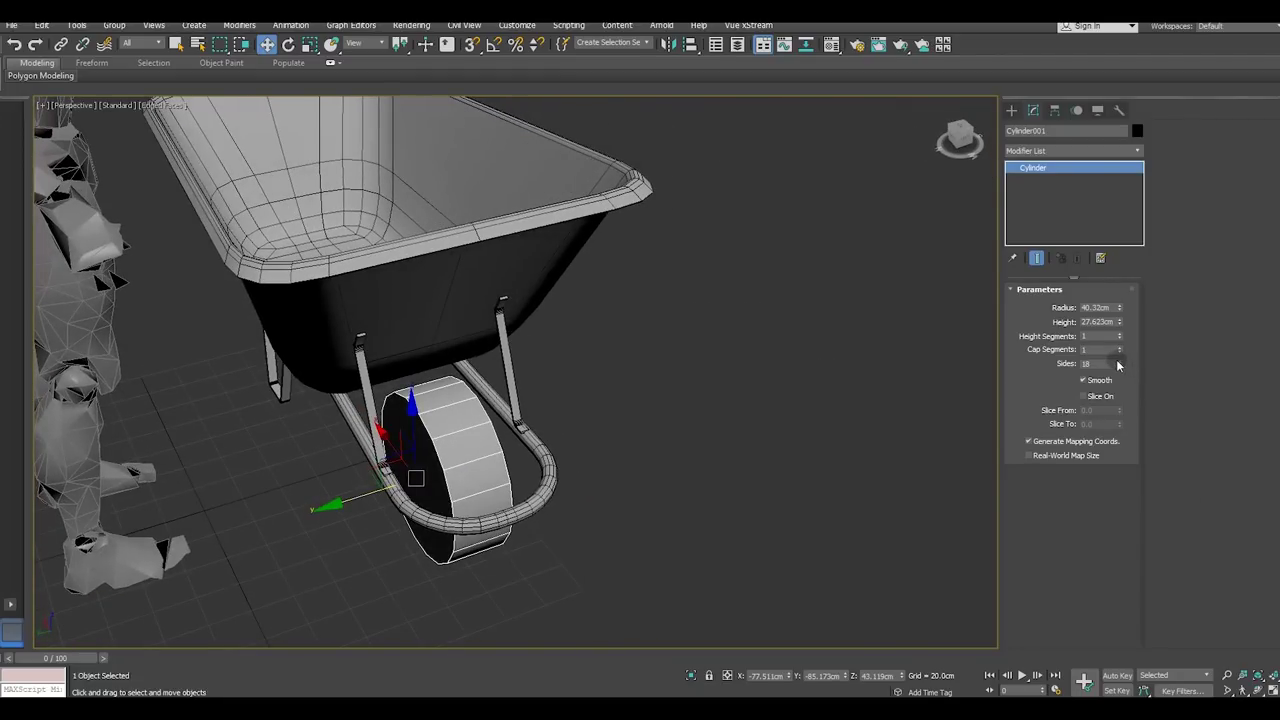
# Increase the wheel's sides from 18 to 32
pyautogui.moveTo(1117, 362); pyautogui.dragTo(1119, 361)
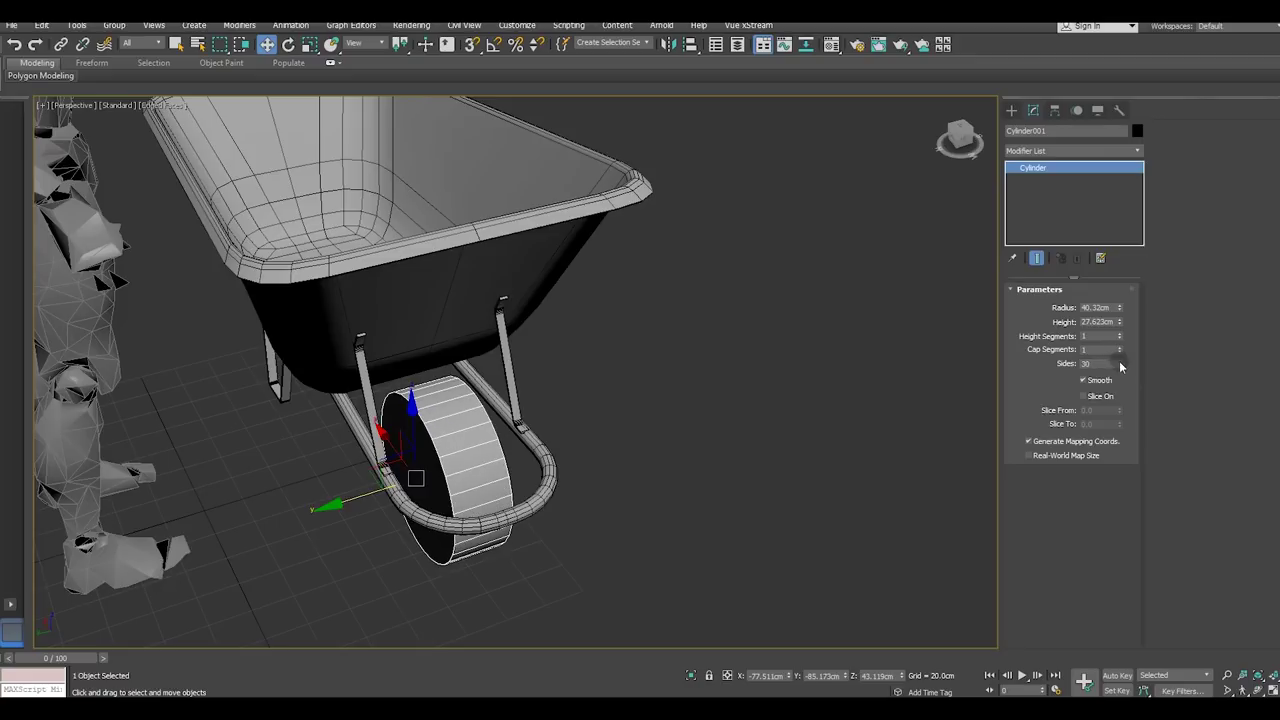
pyautogui.moveTo(676, 456)
pyautogui.keyDown('alt'); pyautogui.mouseDown(button='middle')
pyautogui.moveTo(720, 406)
pyautogui.moveTo(766, 437)
pyautogui.moveTo(536, 471)
pyautogui.mouseUp(button='middle'); pyautogui.keyUp('alt')
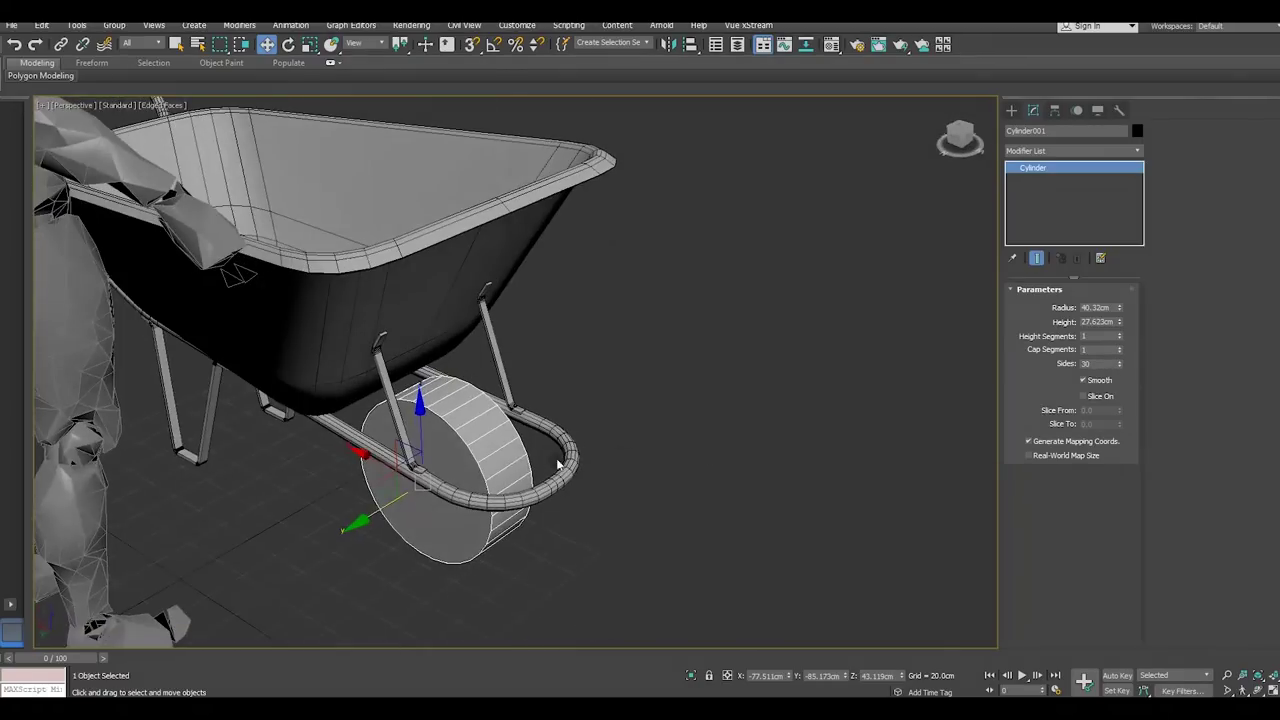
pyautogui.scroll(5, 536, 471)
pyautogui.click(1120, 360)
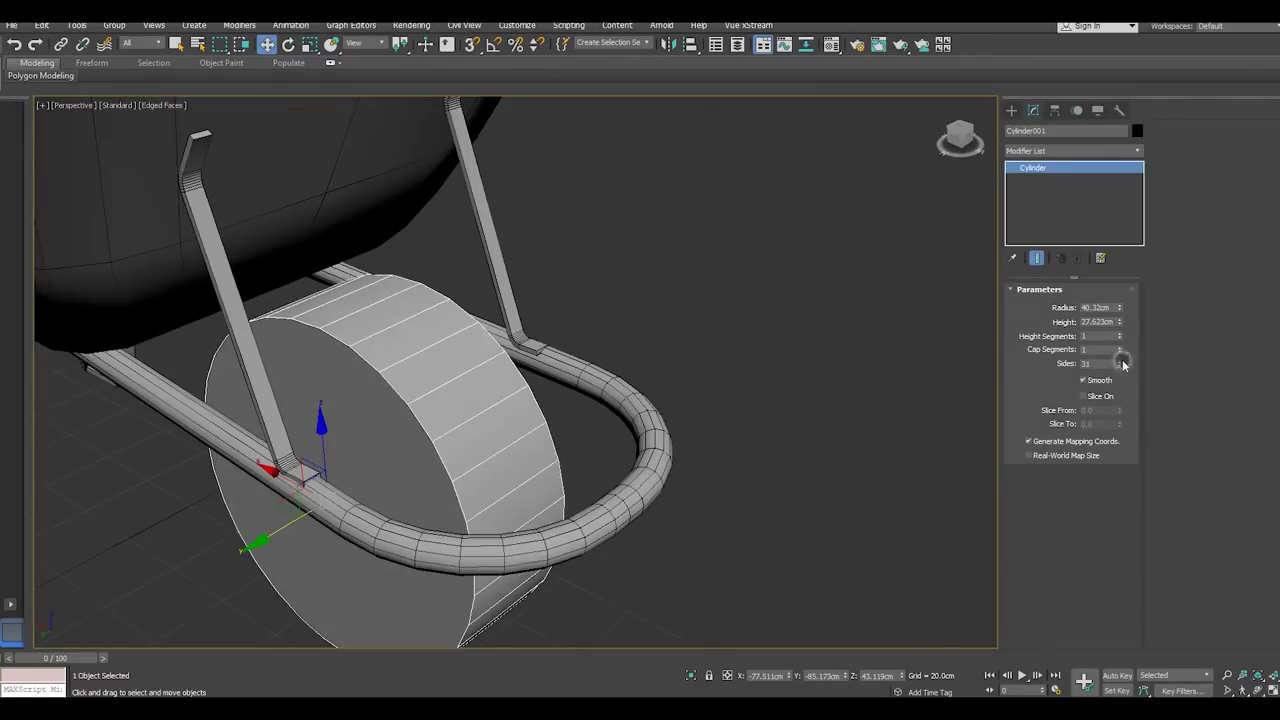
pyautogui.click(1120, 360)
# Centre the wheel in the handle loop and delete an accidental copy of it
pyautogui.moveTo(575, 477)
pyautogui.keyDown('alt'); pyautogui.mouseDown(button='middle')
pyautogui.moveTo(514, 486)
pyautogui.moveTo(509, 434)
pyautogui.moveTo(468, 411)
pyautogui.mouseUp(button='middle'); pyautogui.keyUp('alt')
pyautogui.moveTo(324, 459)
pyautogui.mouseDown()
pyautogui.moveTo(309, 463)
pyautogui.moveTo(694, 423)
pyautogui.mouseUp()
pyautogui.click(645, 410)
pyautogui.rightClick(842, 339)
pyautogui.click(874, 289)
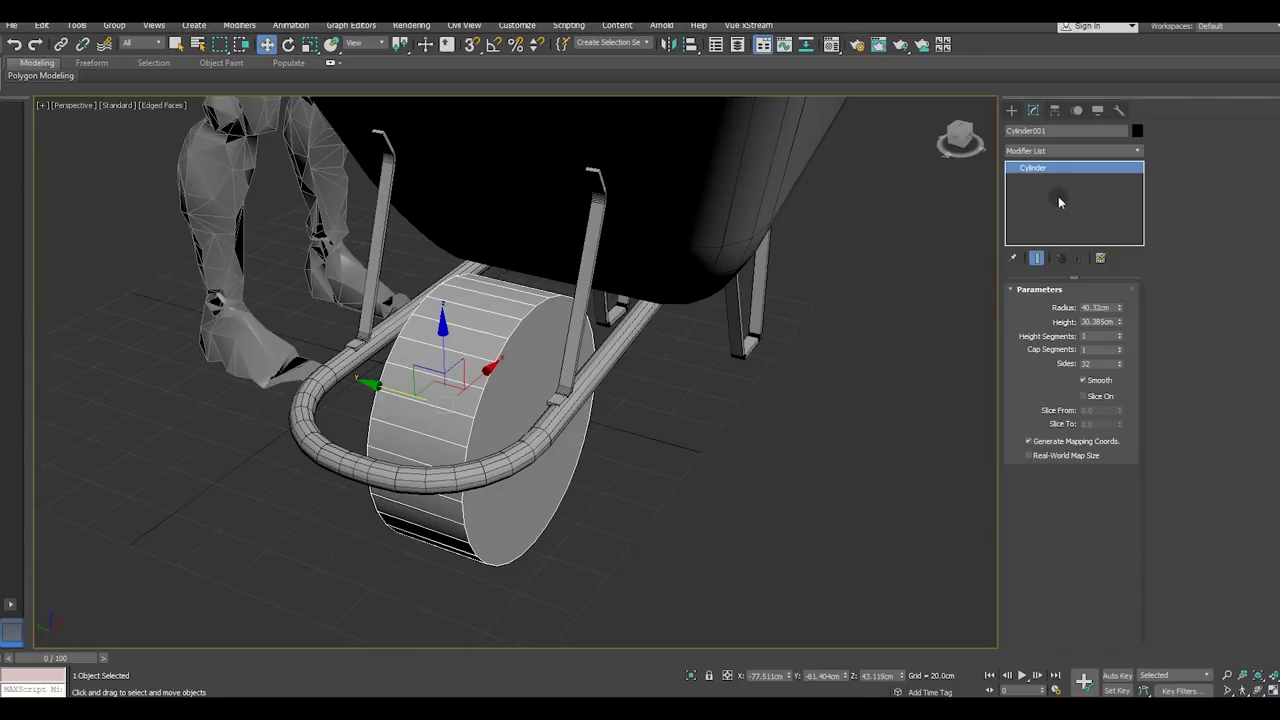
pyautogui.rightClick(1059, 200)
# Convert the wheel to an editable poly, briefly toggling the handle's symmetry to check it
pyautogui.click(1140, 294)
pyautogui.moveTo(674, 345)
pyautogui.keyDown('alt'); pyautogui.mouseDown(button='middle')
pyautogui.moveTo(691, 351)
pyautogui.moveTo(580, 465)
pyautogui.mouseUp(button='middle'); pyautogui.keyUp('alt')
pyautogui.click(572, 465)
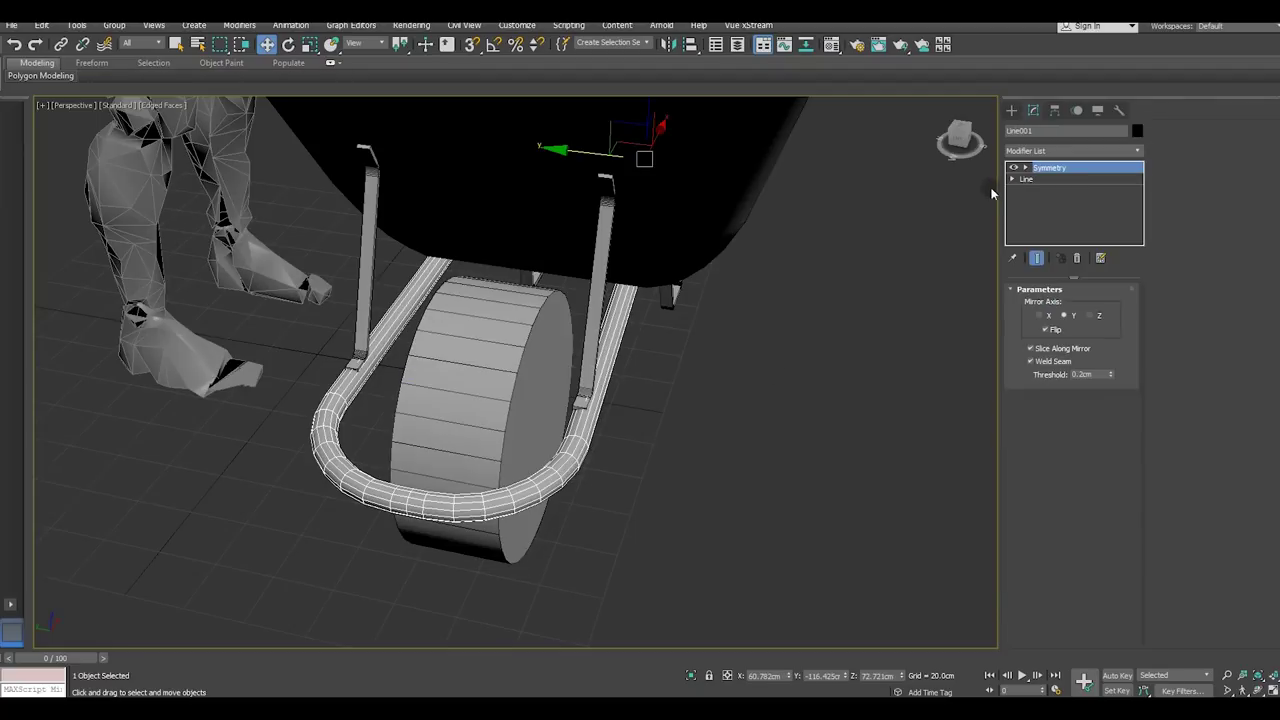
pyautogui.click(1012, 168)
pyautogui.click(1012, 168)
pyautogui.click(503, 370)
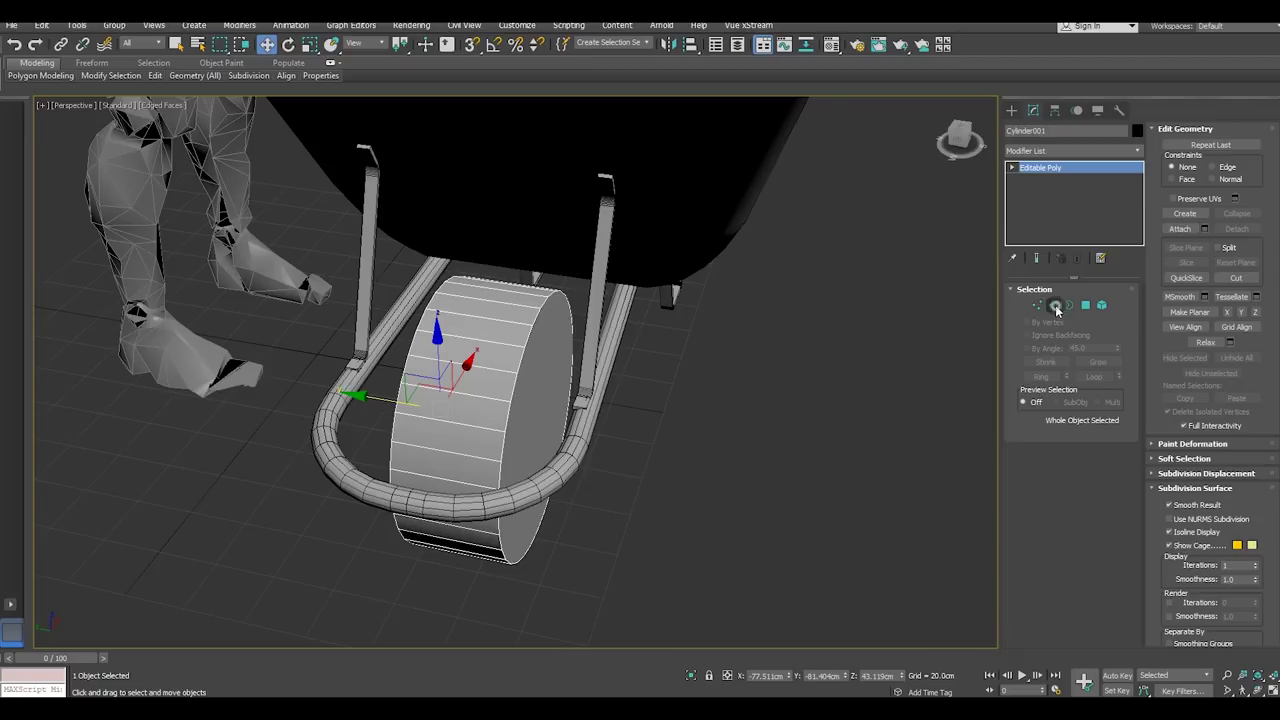
# Select the border edges of the wheel's end cap
pyautogui.click(1057, 311)
pyautogui.press('4')
pyautogui.click(525, 421)
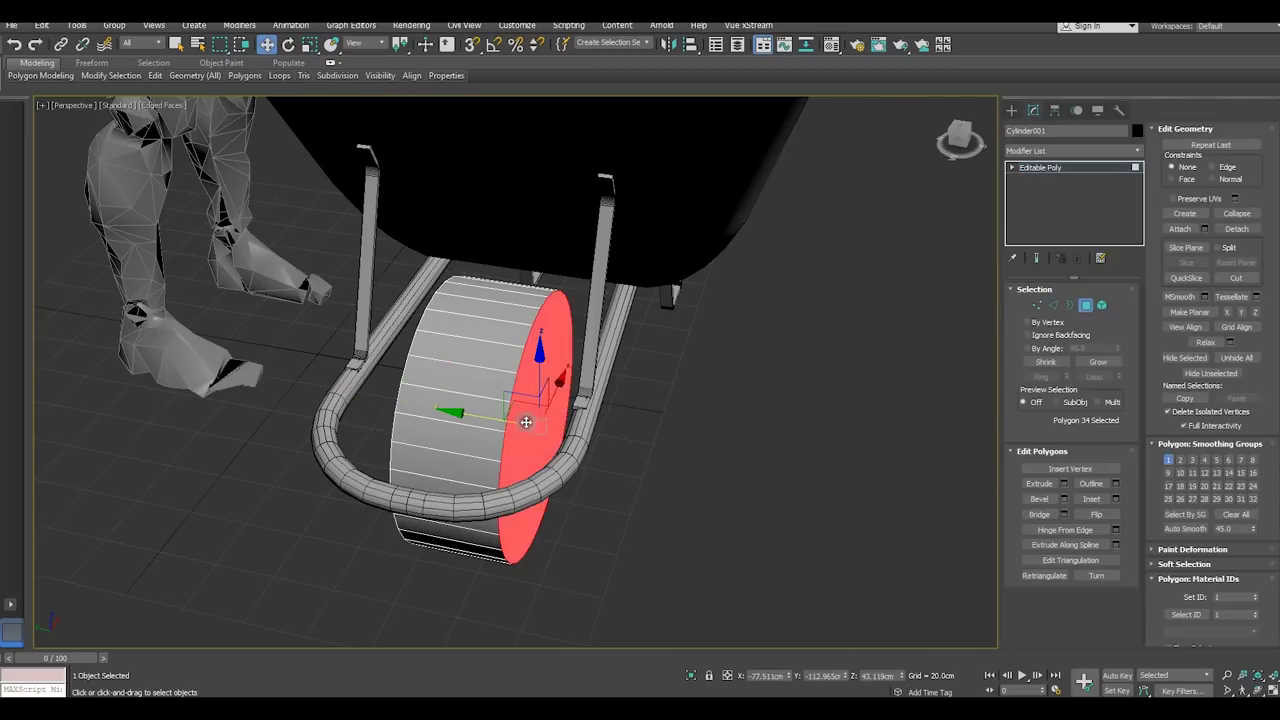
pyautogui.keyDown('ctrl'); pyautogui.click(1052, 305); pyautogui.keyUp('ctrl')
pyautogui.keyDown('alt'); pyautogui.moveTo(380, 390); pyautogui.dragTo(465, 393, button='middle'); pyautogui.keyUp('alt')
pyautogui.scroll(3, 466, 390)
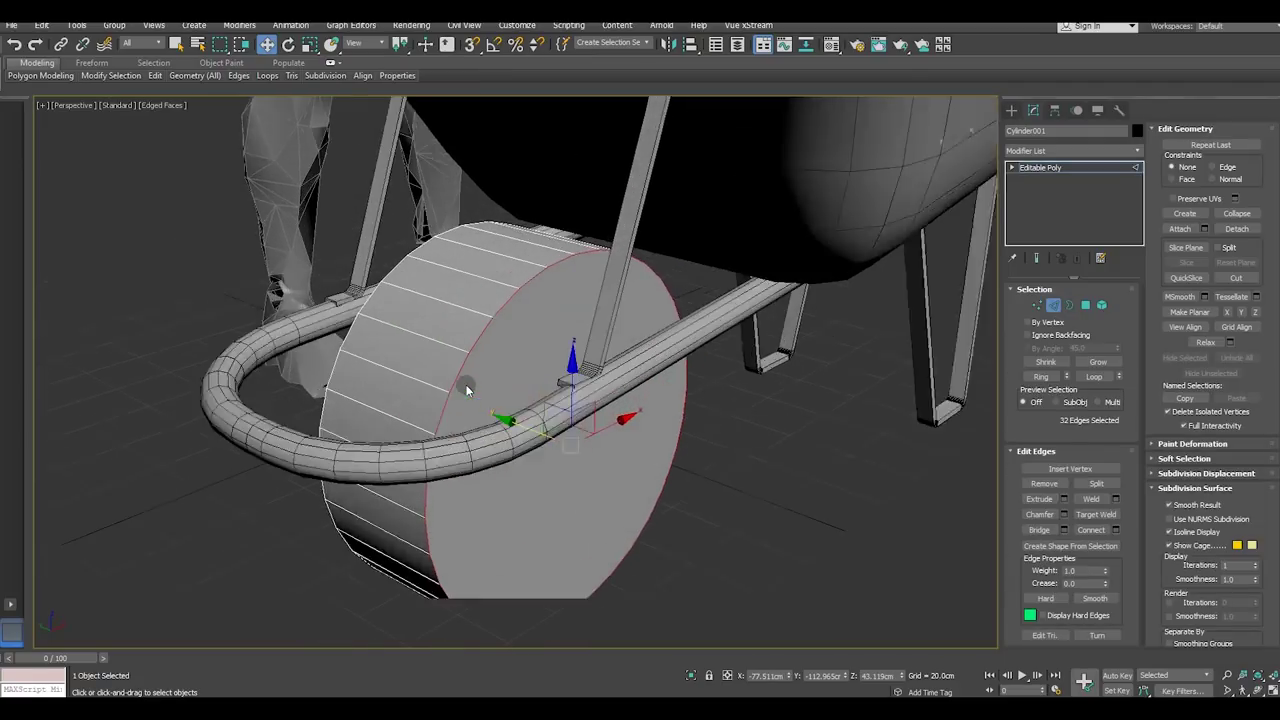
pyautogui.scroll(2, 466, 390)
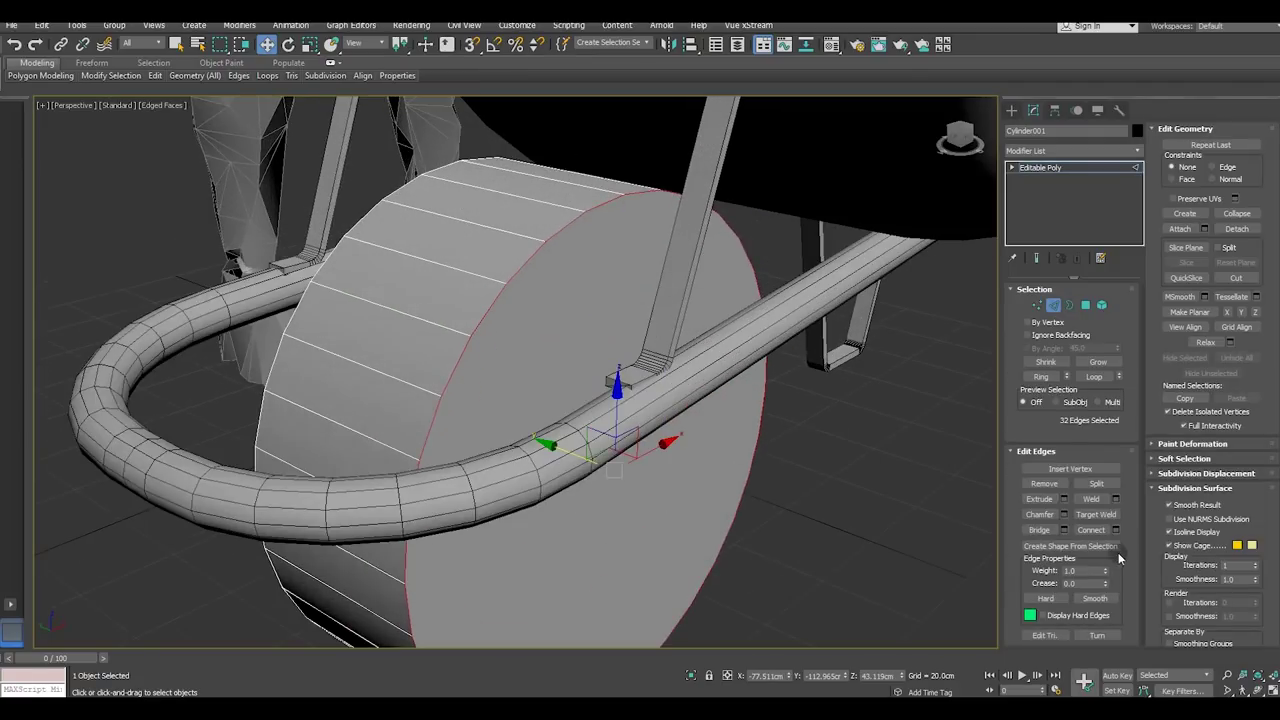
# Chamfer the rim edges about 7.554cm with 4 segments and confirm
pyautogui.click(1065, 515)
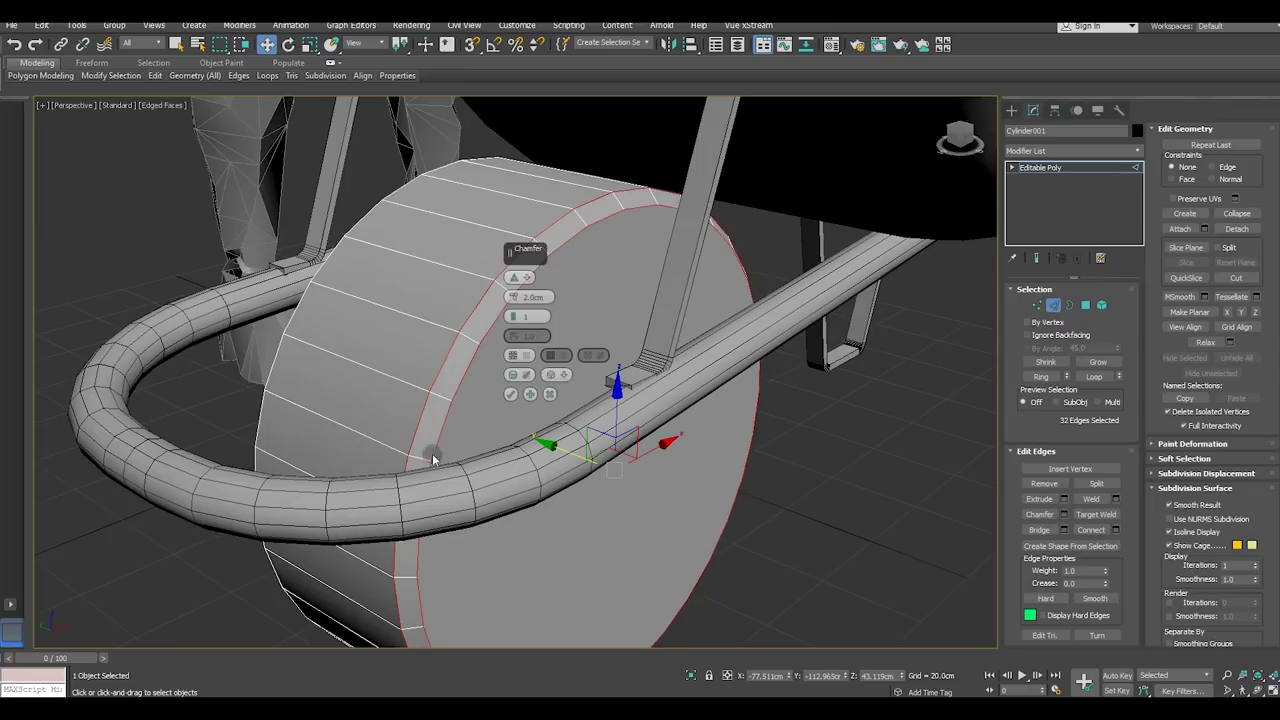
pyautogui.moveTo(511, 296); pyautogui.dragTo(511, 275)
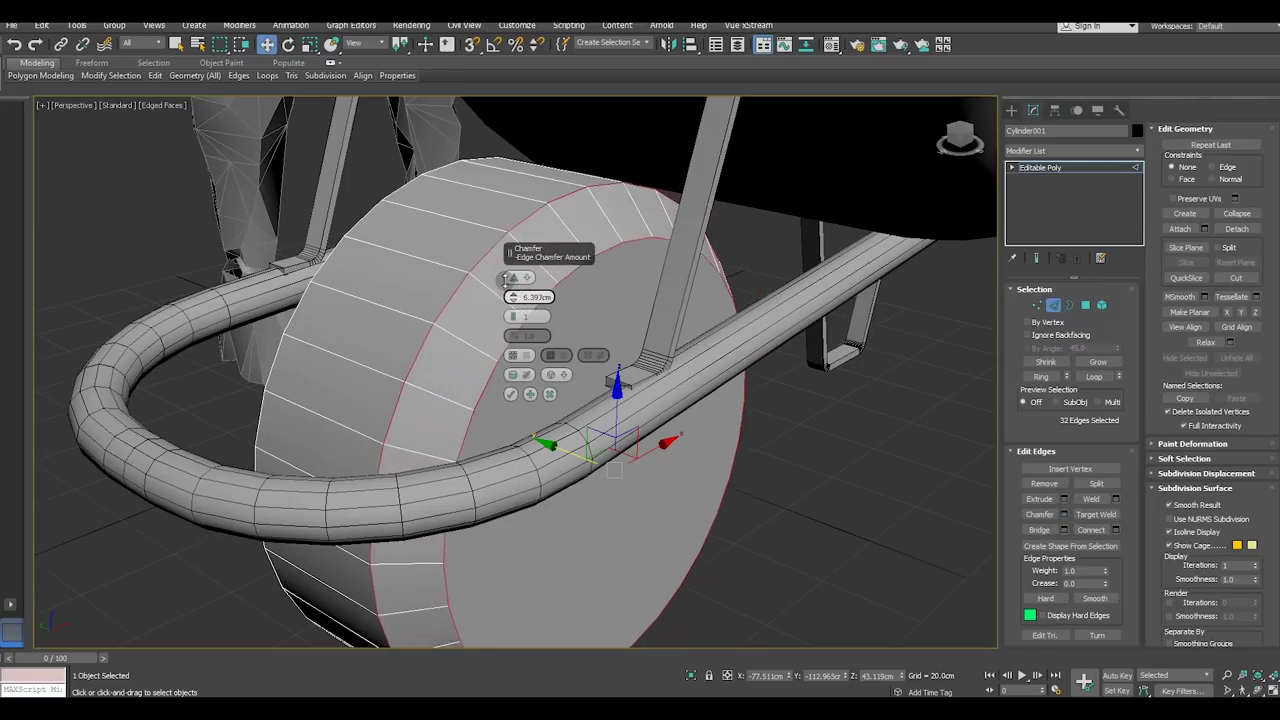
pyautogui.keyDown('alt'); pyautogui.moveTo(432, 360); pyautogui.dragTo(500, 365, button='middle'); pyautogui.keyUp('alt')
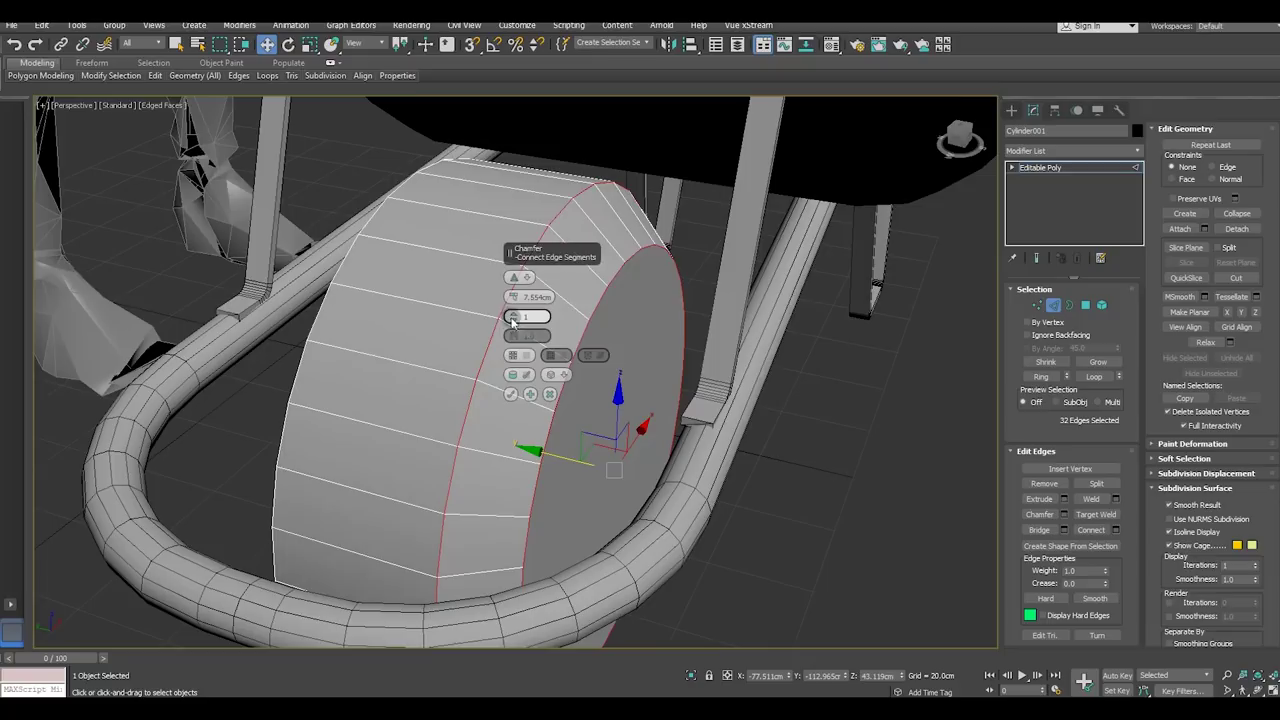
pyautogui.moveTo(511, 314); pyautogui.dragTo(511, 290)
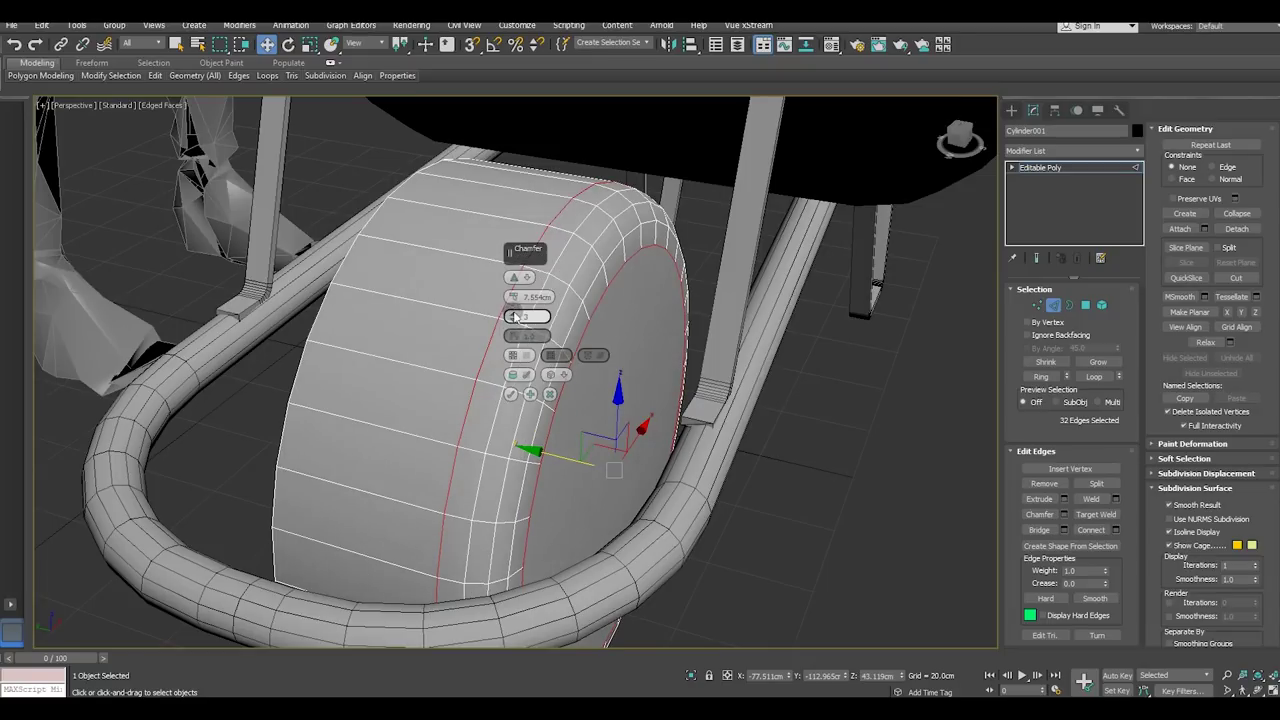
pyautogui.moveTo(323, 399)
pyautogui.keyDown('alt'); pyautogui.mouseDown(button='middle')
pyautogui.moveTo(270, 385)
pyautogui.moveTo(289, 392)
pyautogui.mouseUp(button='middle'); pyautogui.keyUp('alt')
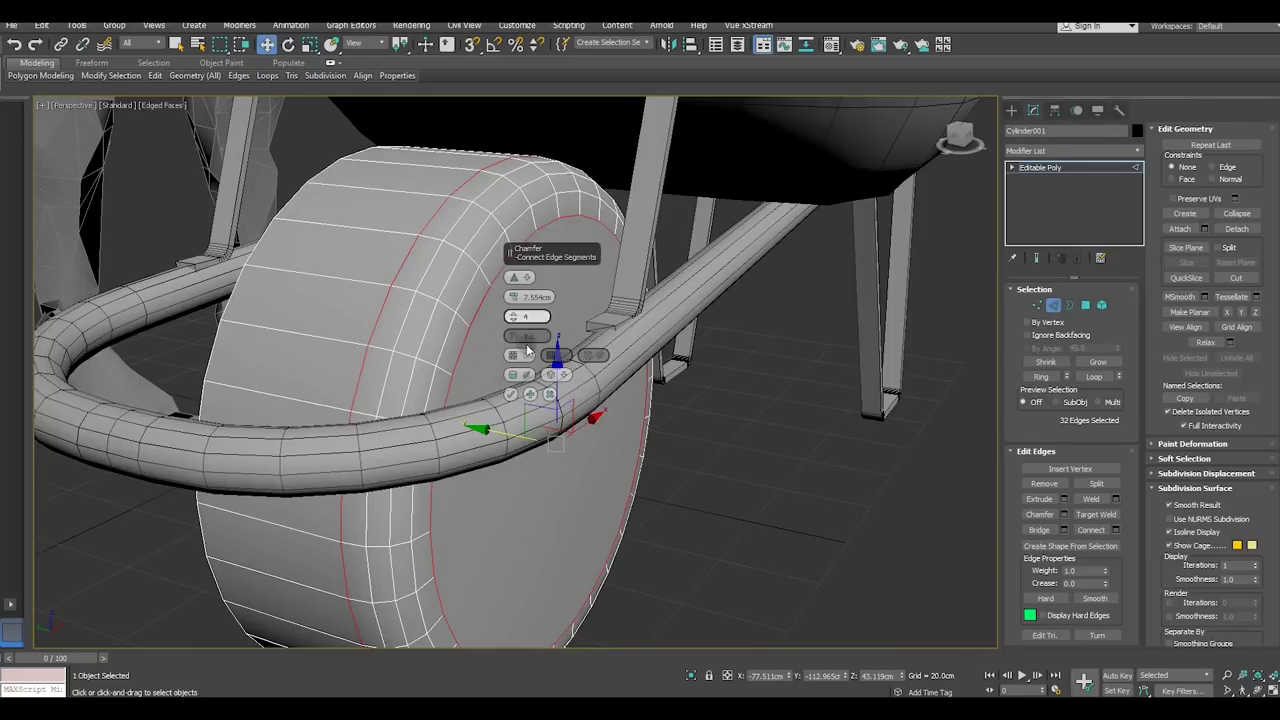
pyautogui.click(511, 394)
pyautogui.moveTo(511, 394); pyautogui.dragTo(452, 364, button='middle')
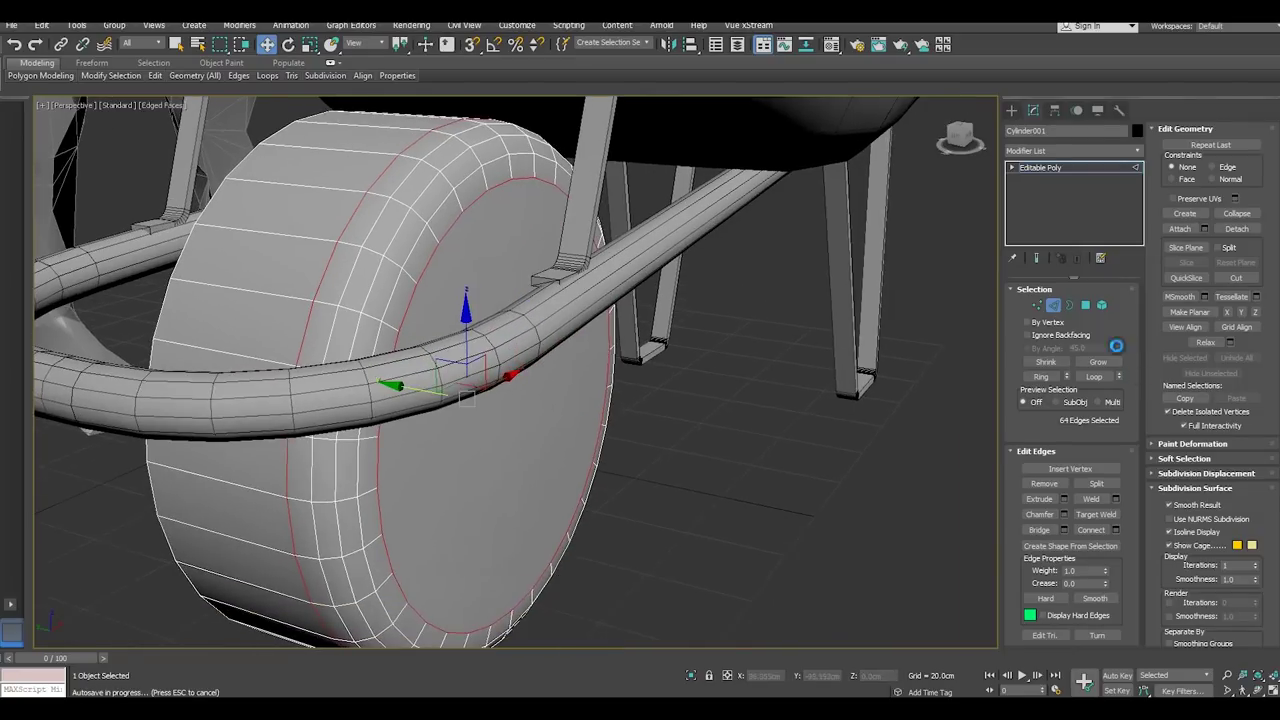
# Select the wheel's side cap polygon and inset it about 10.5cm
pyautogui.click(1085, 305)
pyautogui.click(454, 442)
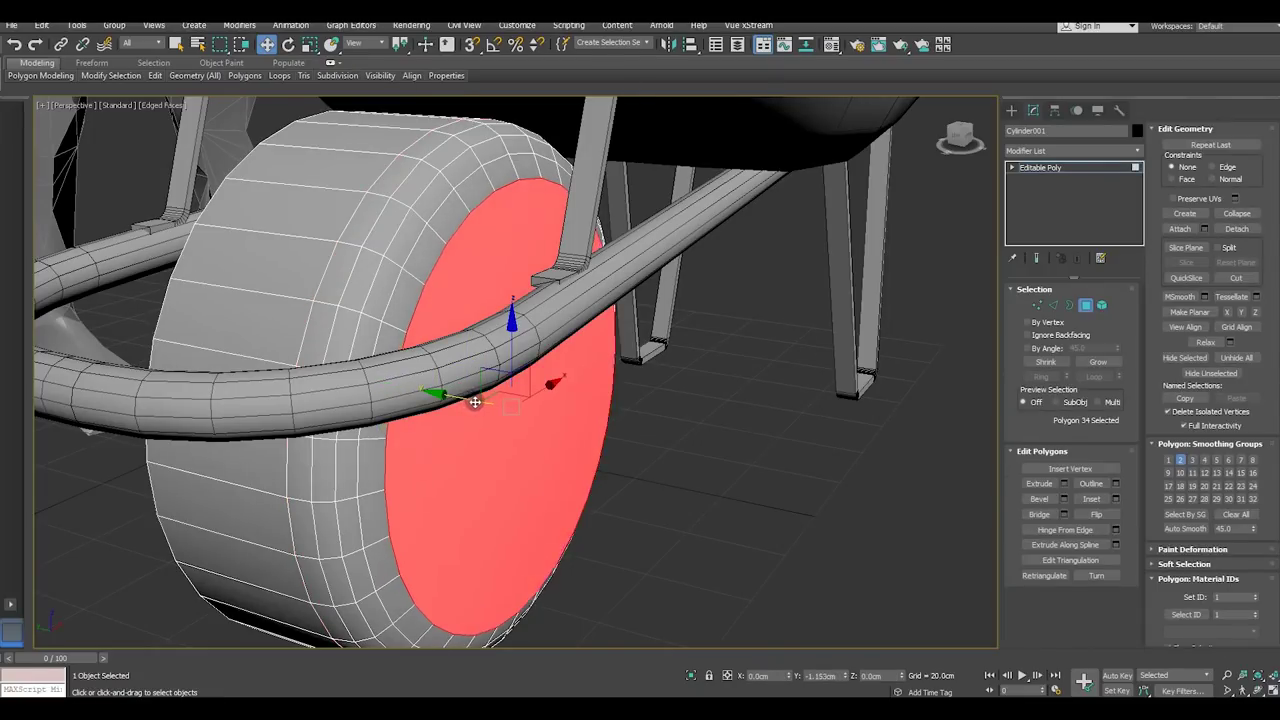
pyautogui.moveTo(526, 437)
pyautogui.keyDown('alt'); pyautogui.mouseDown(button='middle')
pyautogui.moveTo(578, 452)
pyautogui.moveTo(536, 436)
pyautogui.mouseUp(button='middle'); pyautogui.keyUp('alt')
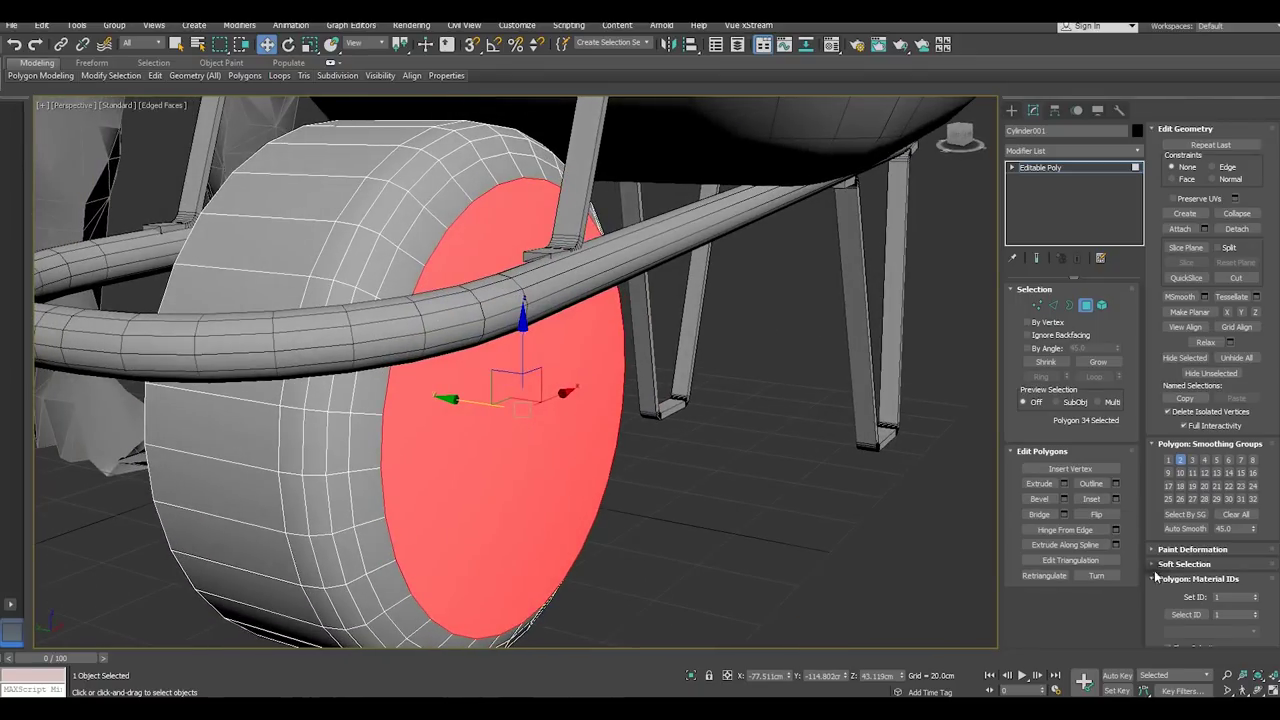
pyautogui.click(1116, 499)
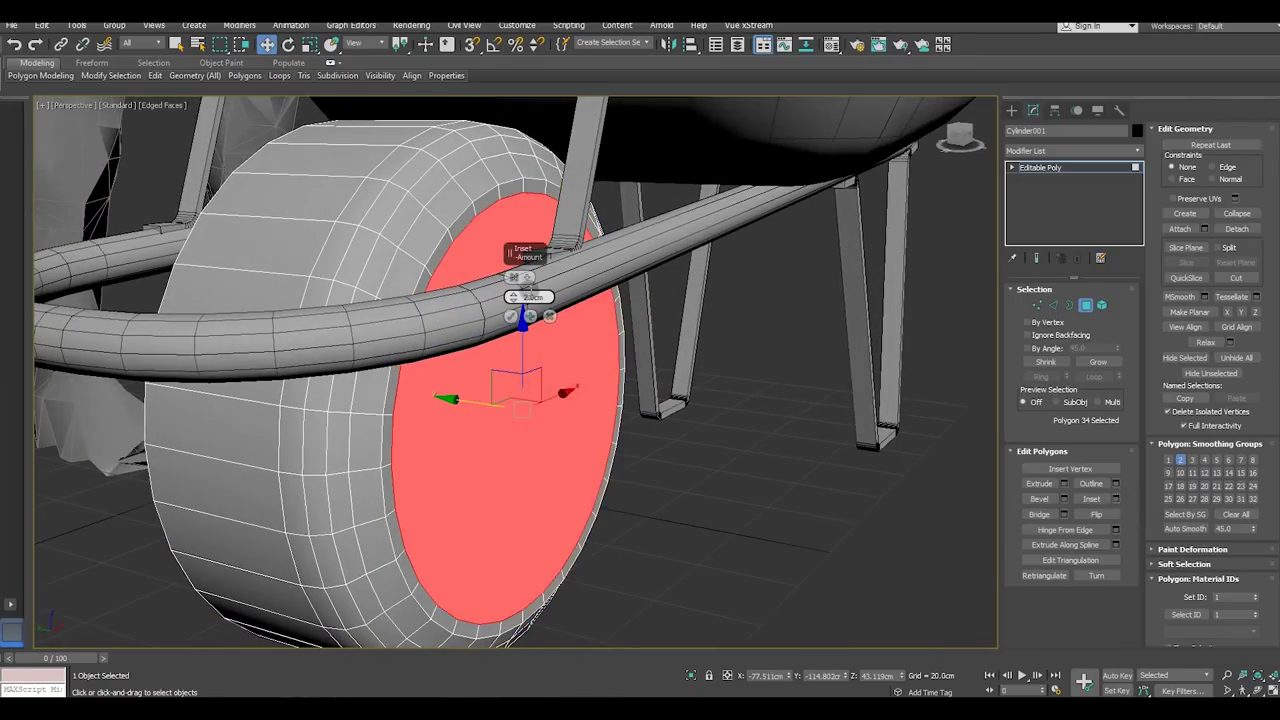
pyautogui.moveTo(516, 300); pyautogui.dragTo(512, 317)
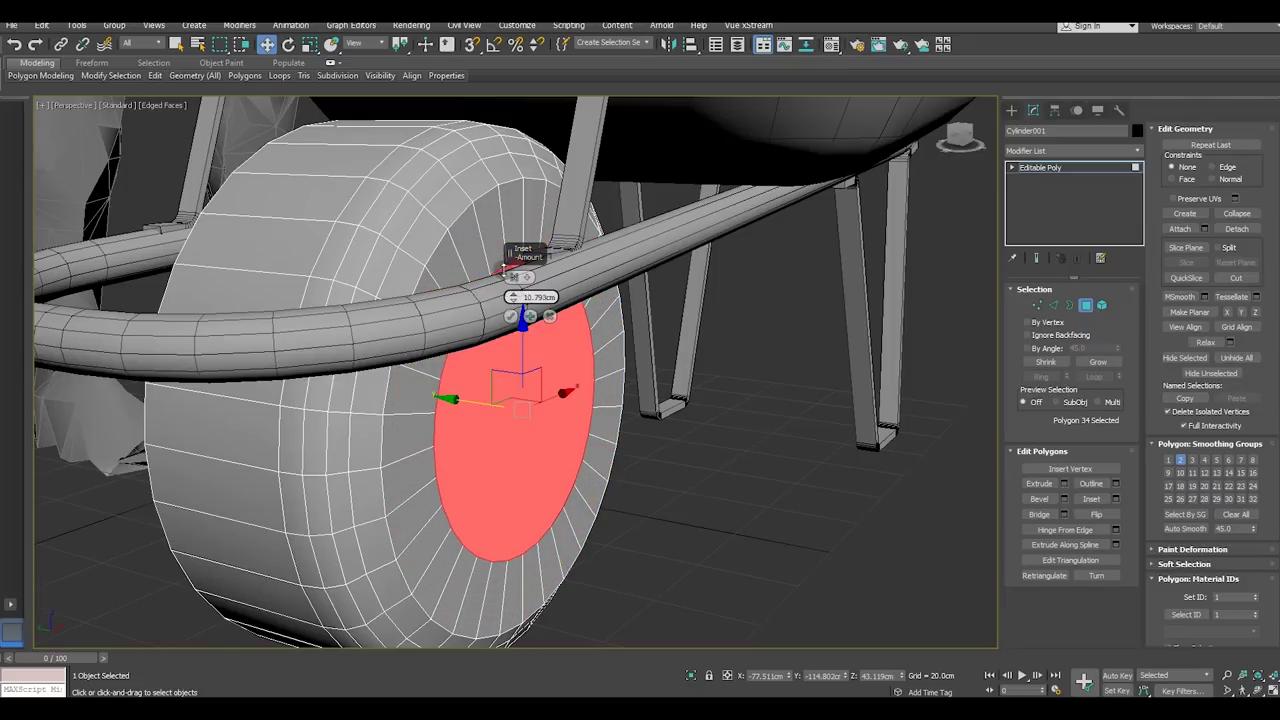
pyautogui.click(510, 316)
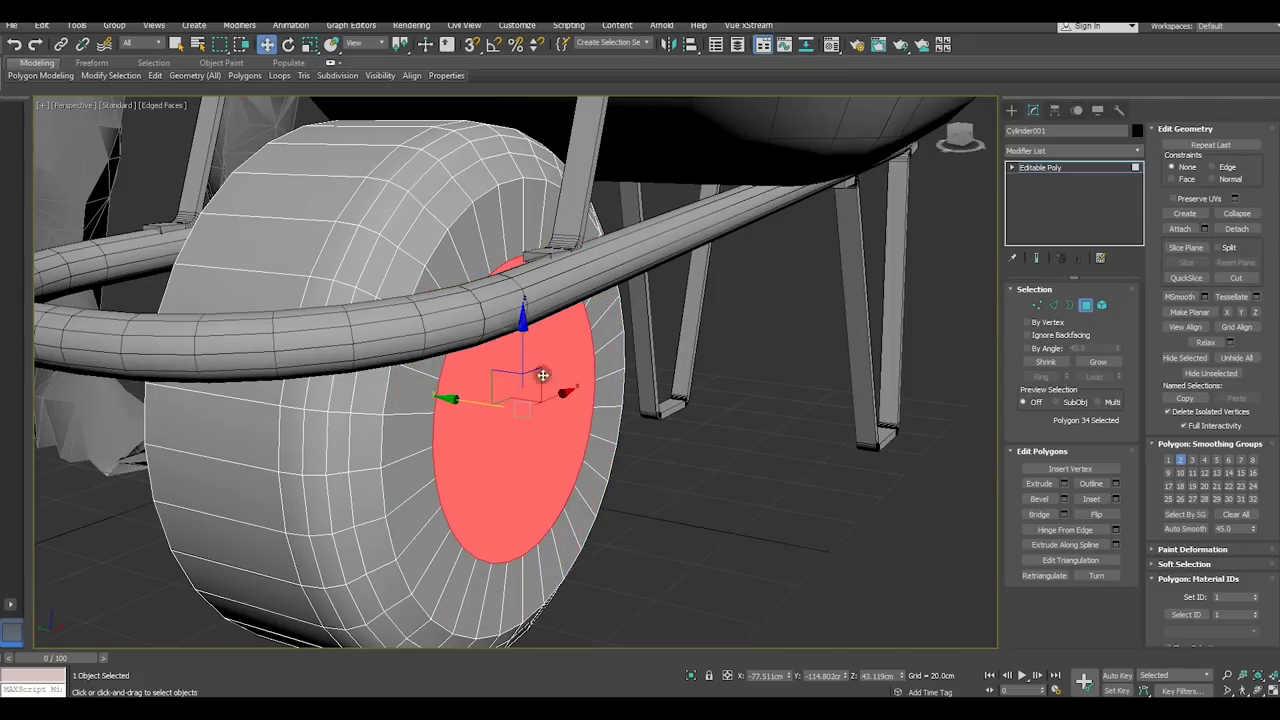
# Extrude the inset cap inward about -4.5cm and shift it along the wheel's axis
pyautogui.keyDown('alt'); pyautogui.moveTo(532, 380); pyautogui.dragTo(488, 395, button='middle'); pyautogui.keyUp('alt')
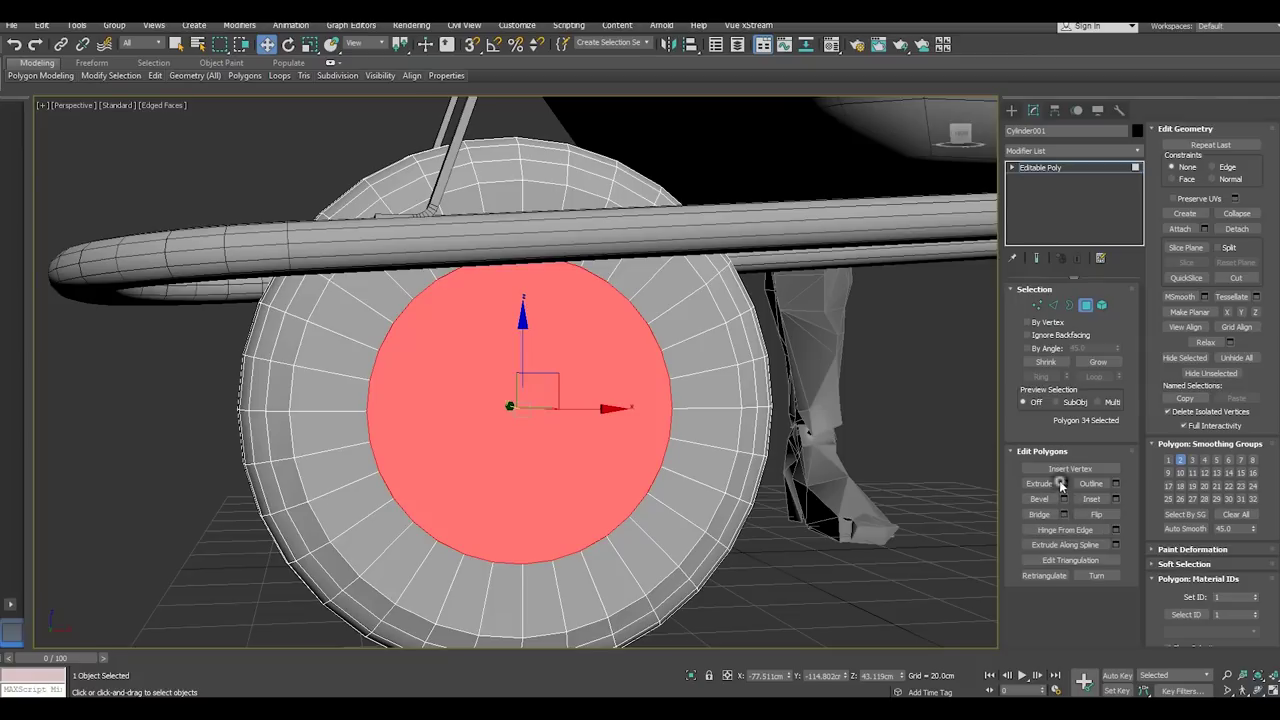
pyautogui.click(1064, 483)
pyautogui.keyDown('alt'); pyautogui.moveTo(619, 444); pyautogui.dragTo(689, 474, button='middle'); pyautogui.keyUp('alt')
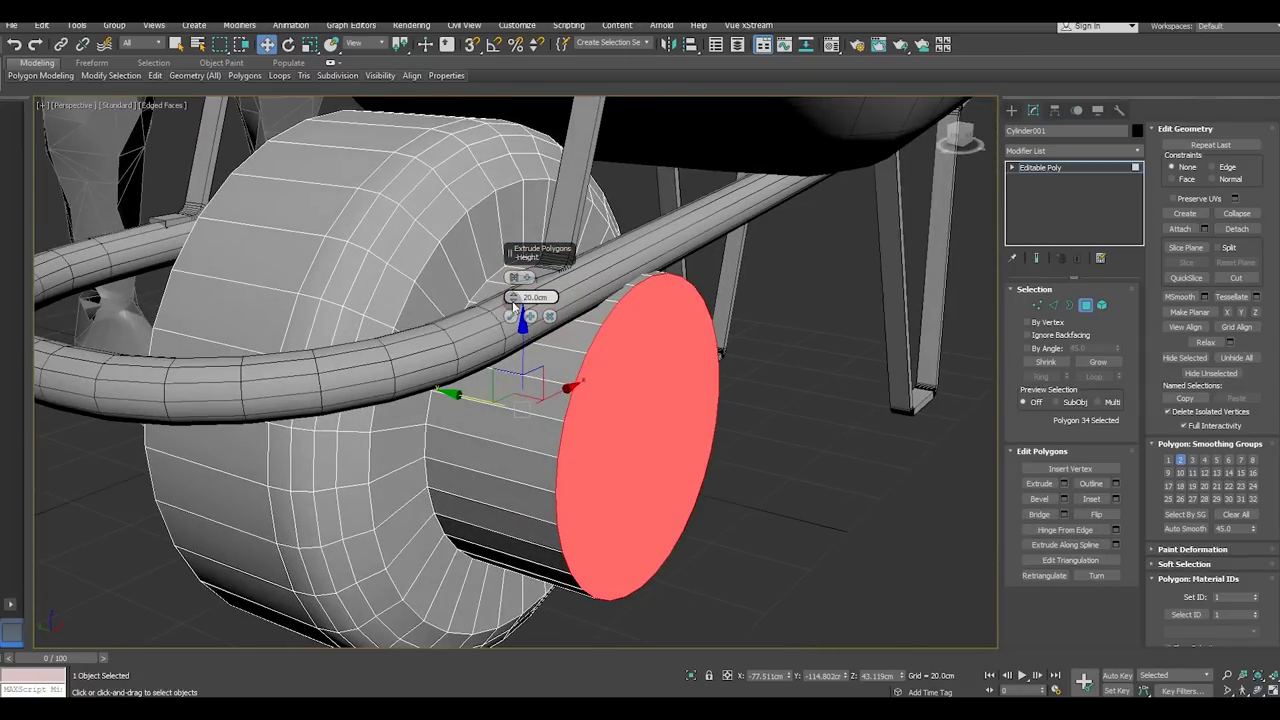
pyautogui.moveTo(513, 297); pyautogui.dragTo(528, 372)
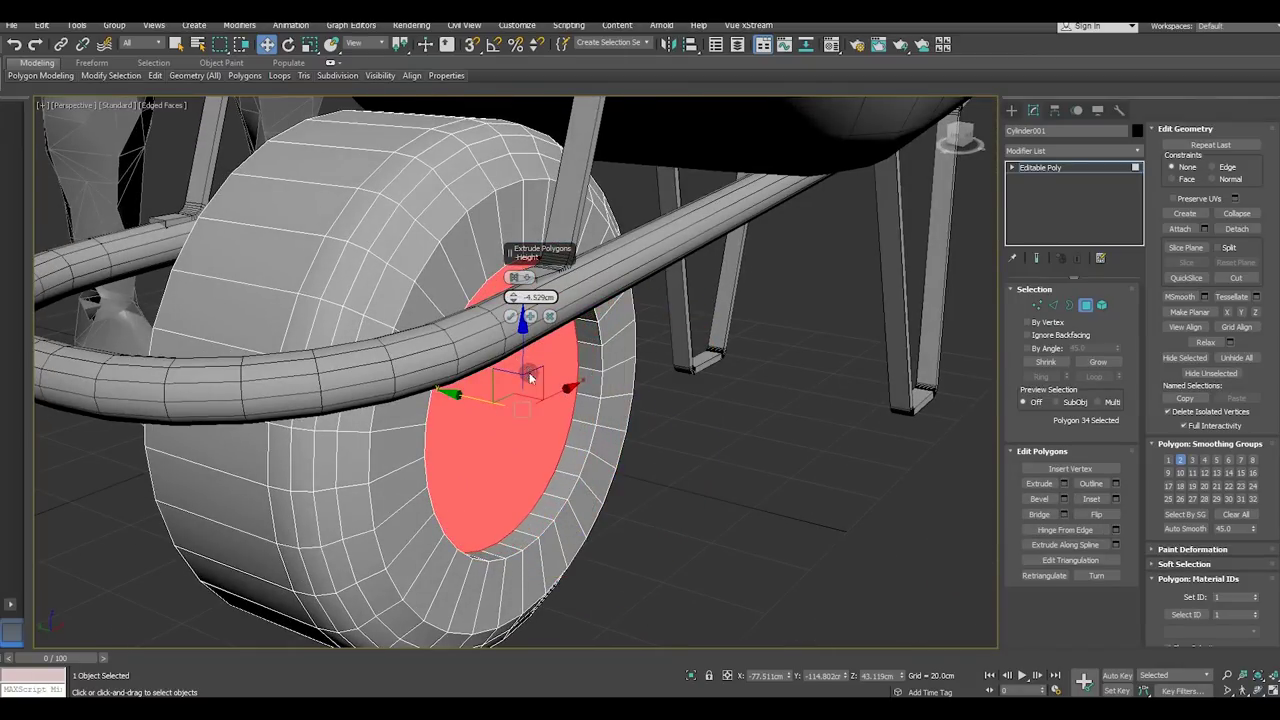
pyautogui.keyDown('alt'); pyautogui.moveTo(530, 377); pyautogui.dragTo(444, 446, button='middle'); pyautogui.keyUp('alt')
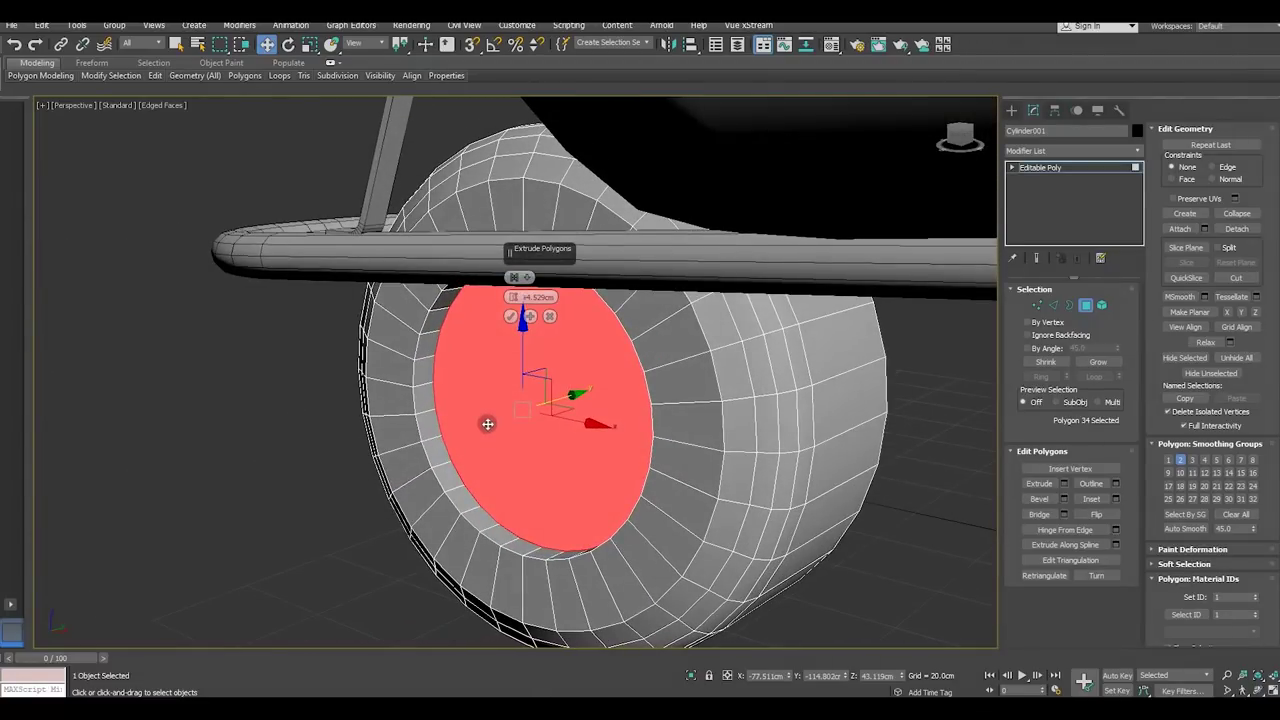
pyautogui.moveTo(554, 352)
pyautogui.mouseDown()
pyautogui.moveTo(581, 399)
pyautogui.moveTo(589, 390)
pyautogui.moveTo(577, 403)
pyautogui.mouseUp()
# Nudge the rim edge loop slightly along the wheel's width, then clear the selection
pyautogui.keyDown('alt'); pyautogui.moveTo(577, 403); pyautogui.dragTo(674, 458, button='middle'); pyautogui.keyUp('alt')
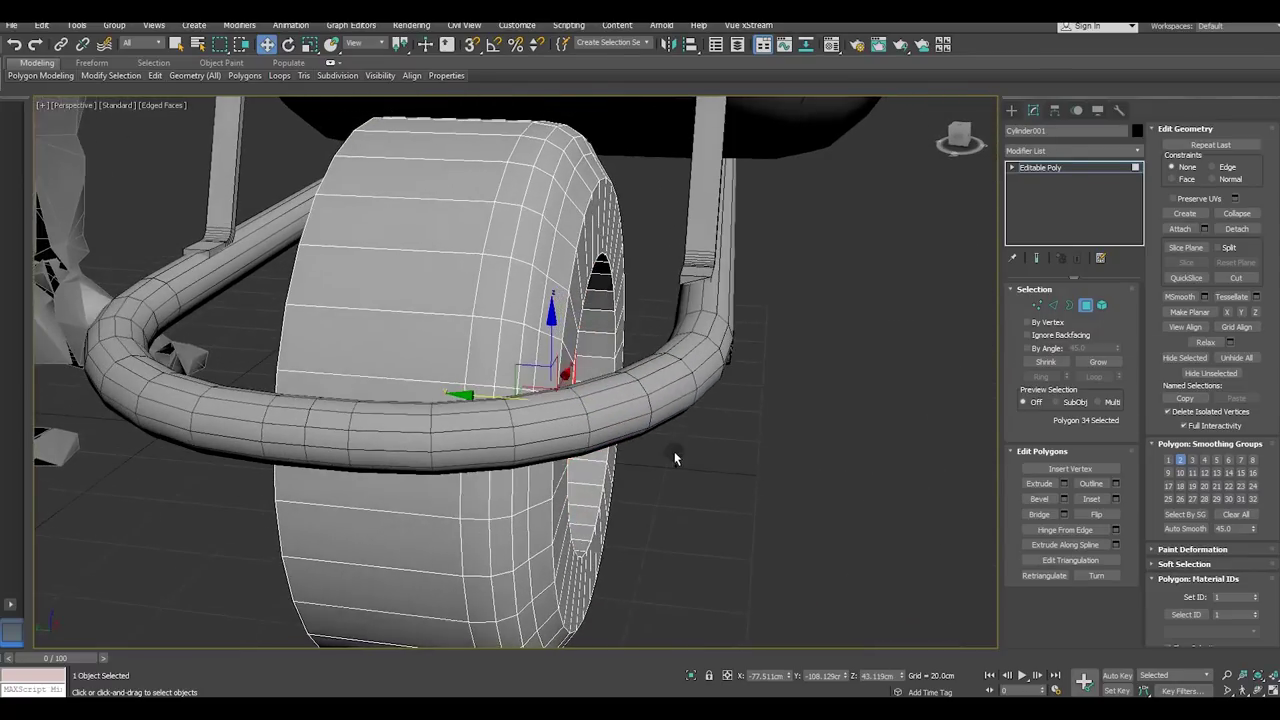
pyautogui.click(1053, 307)
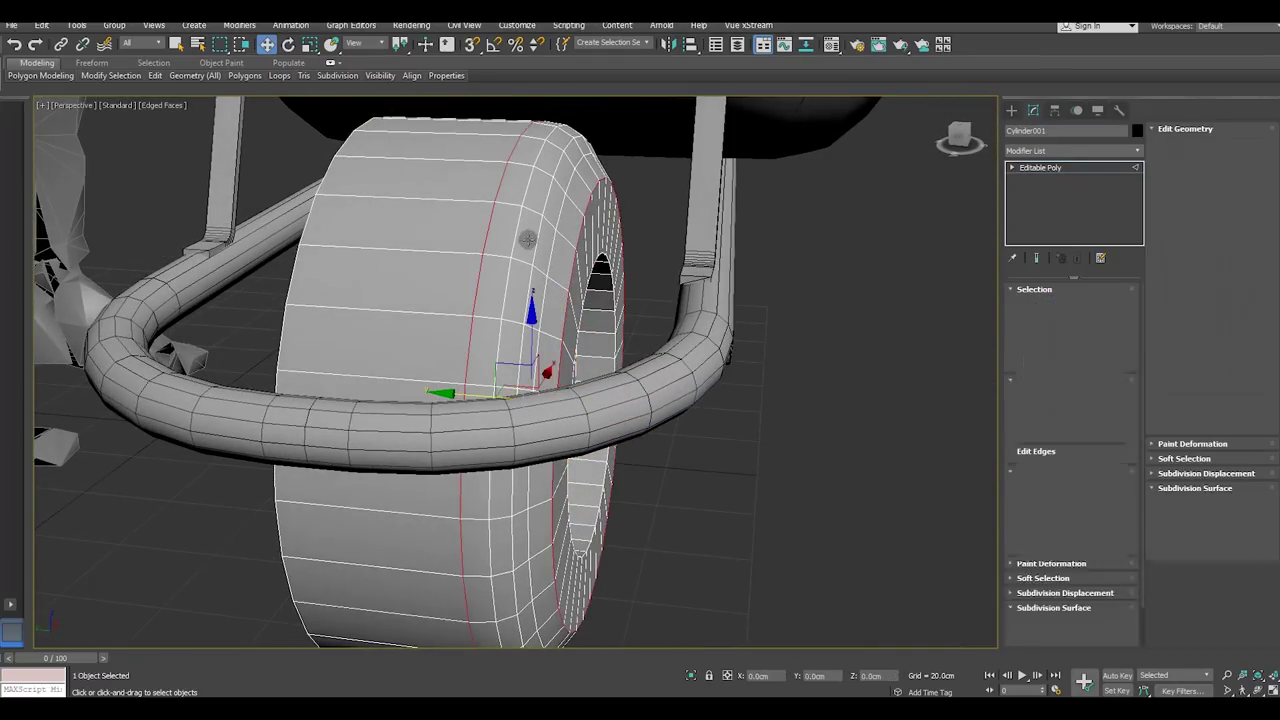
pyautogui.keyDown('alt'); pyautogui.moveTo(561, 253); pyautogui.dragTo(557, 373, button='middle'); pyautogui.keyUp('alt')
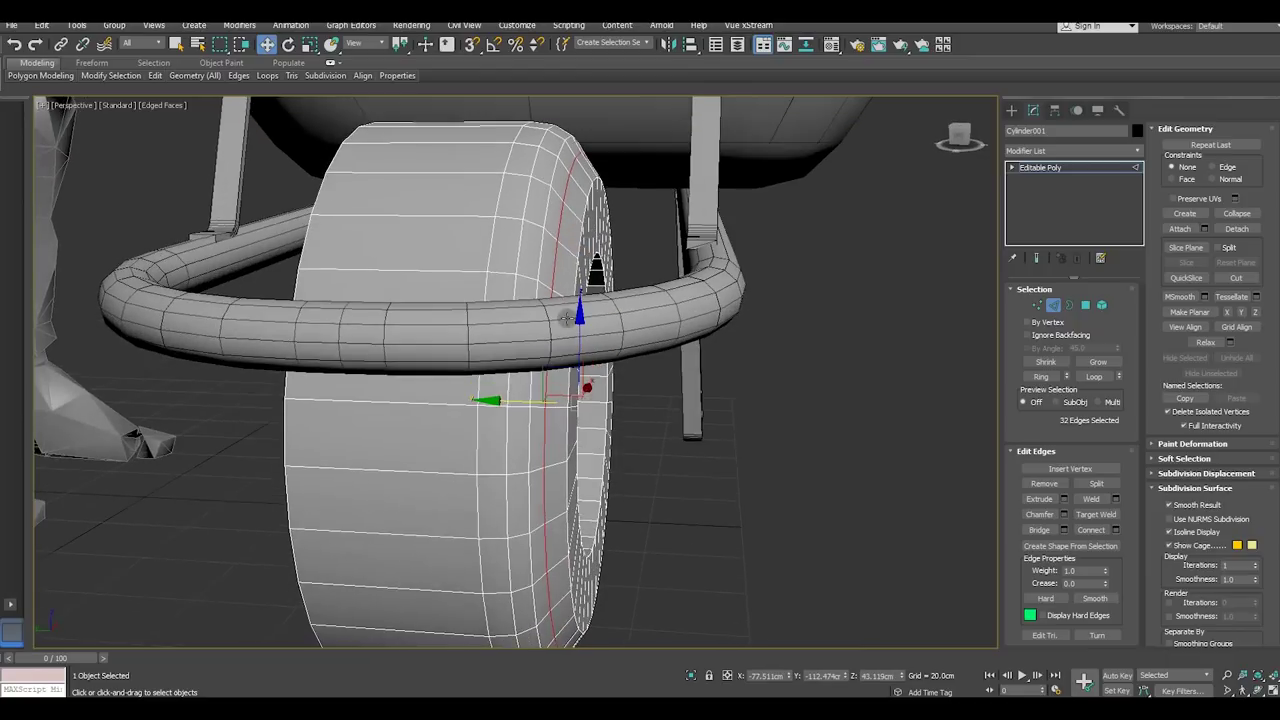
pyautogui.moveTo(514, 423); pyautogui.dragTo(520, 420)
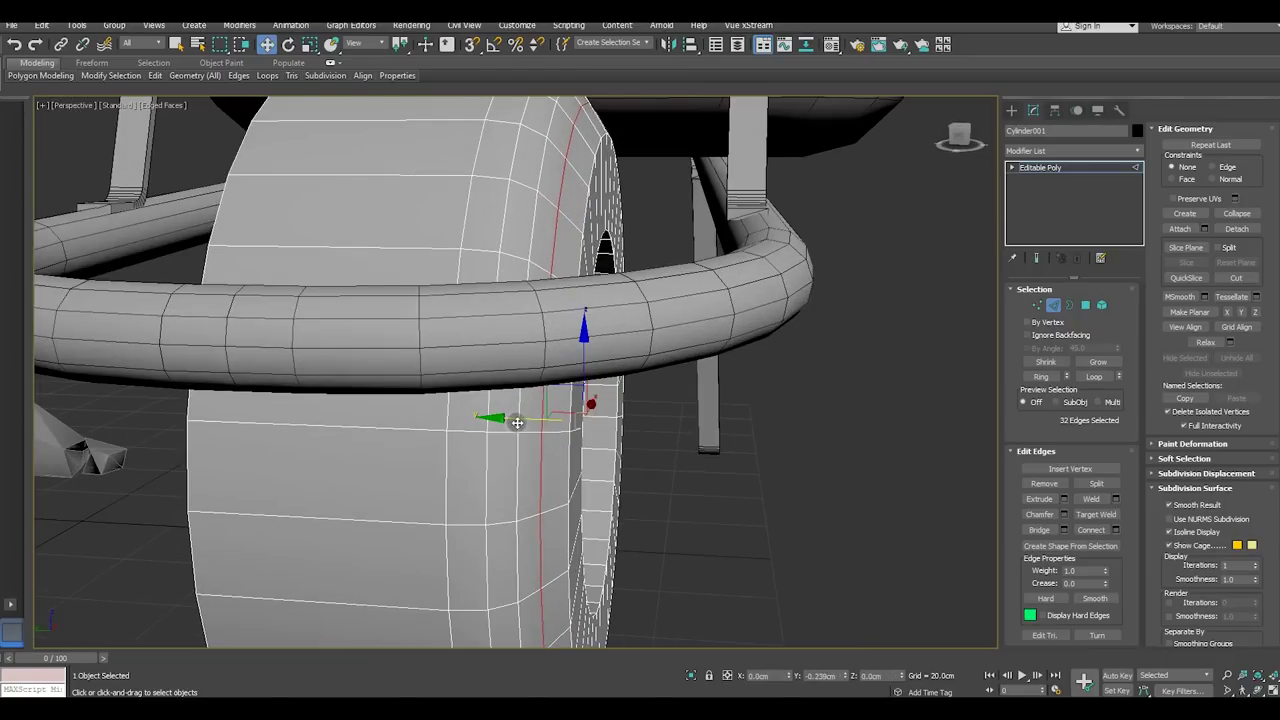
pyautogui.moveTo(520, 420)
pyautogui.keyDown('alt'); pyautogui.mouseDown(button='middle')
pyautogui.moveTo(503, 346)
pyautogui.moveTo(534, 397)
pyautogui.moveTo(441, 388)
pyautogui.moveTo(395, 390)
pyautogui.moveTo(391, 403)
pyautogui.mouseUp(button='middle'); pyautogui.keyUp('alt')
pyautogui.click(311, 540)
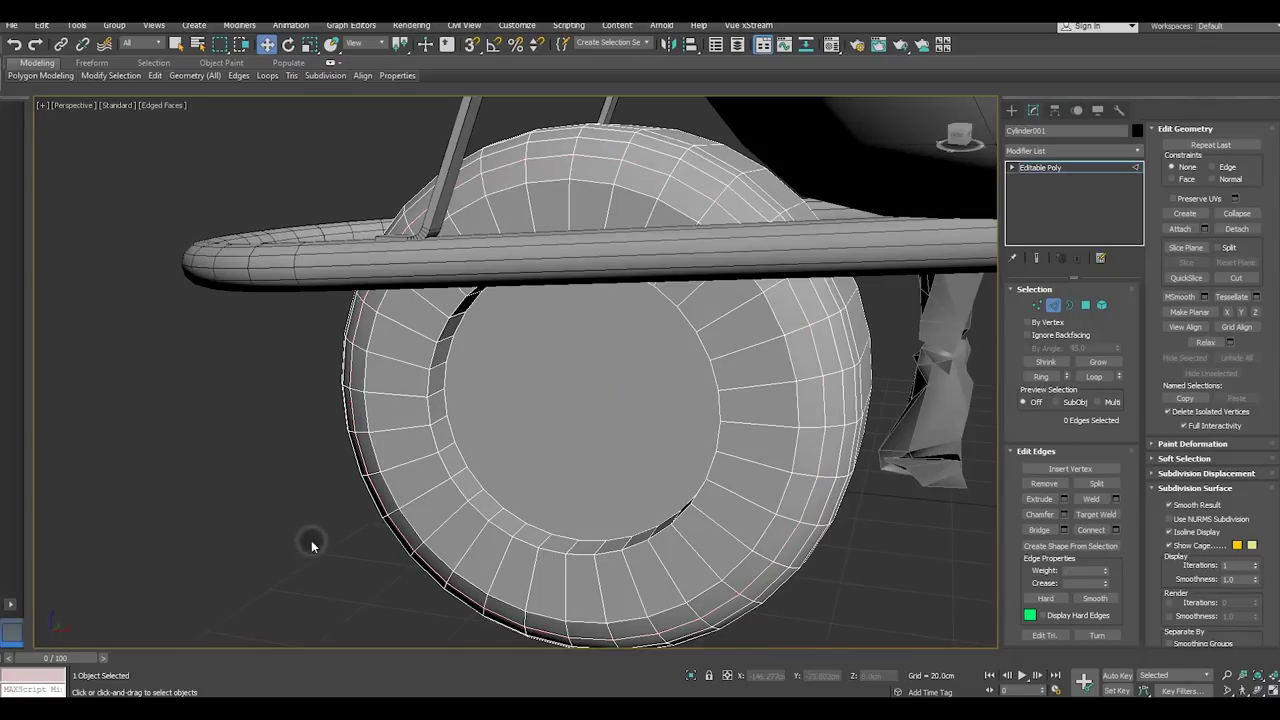
# Select the wheel's centre cap polygon
pyautogui.keyDown('alt'); pyautogui.moveTo(311, 540); pyautogui.dragTo(497, 505, button='middle'); pyautogui.keyUp('alt')
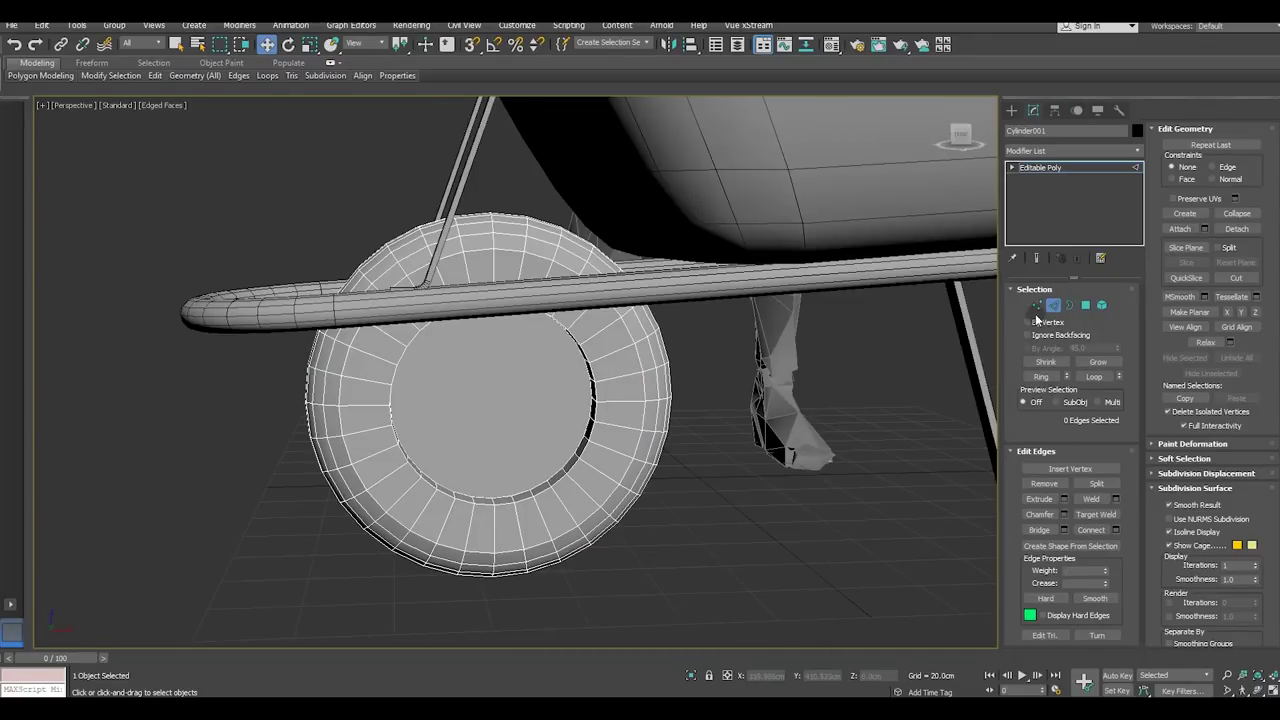
pyautogui.click(1082, 307)
pyautogui.click(529, 389)
pyautogui.keyDown('alt'); pyautogui.moveTo(520, 395); pyautogui.dragTo(451, 429, button='middle'); pyautogui.keyUp('alt')
# Grow the cap selection and scale it down to about 87 percent
pyautogui.press('z')
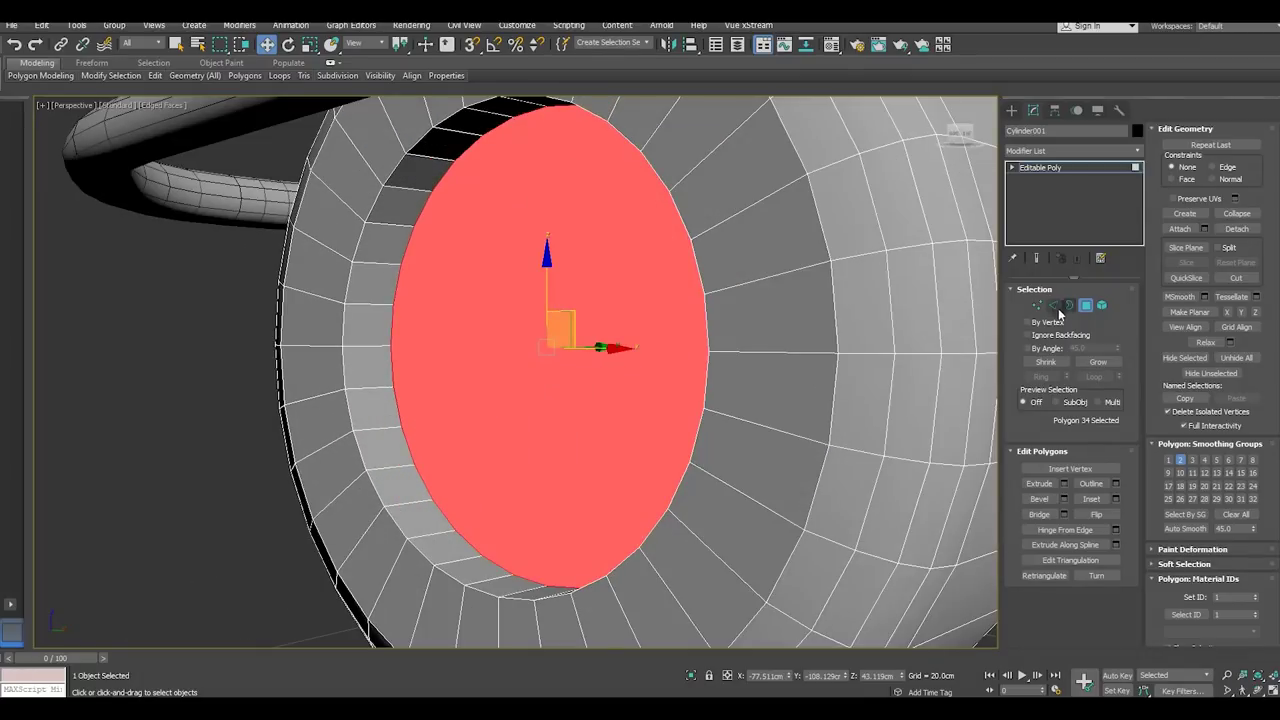
pyautogui.click(1098, 362)
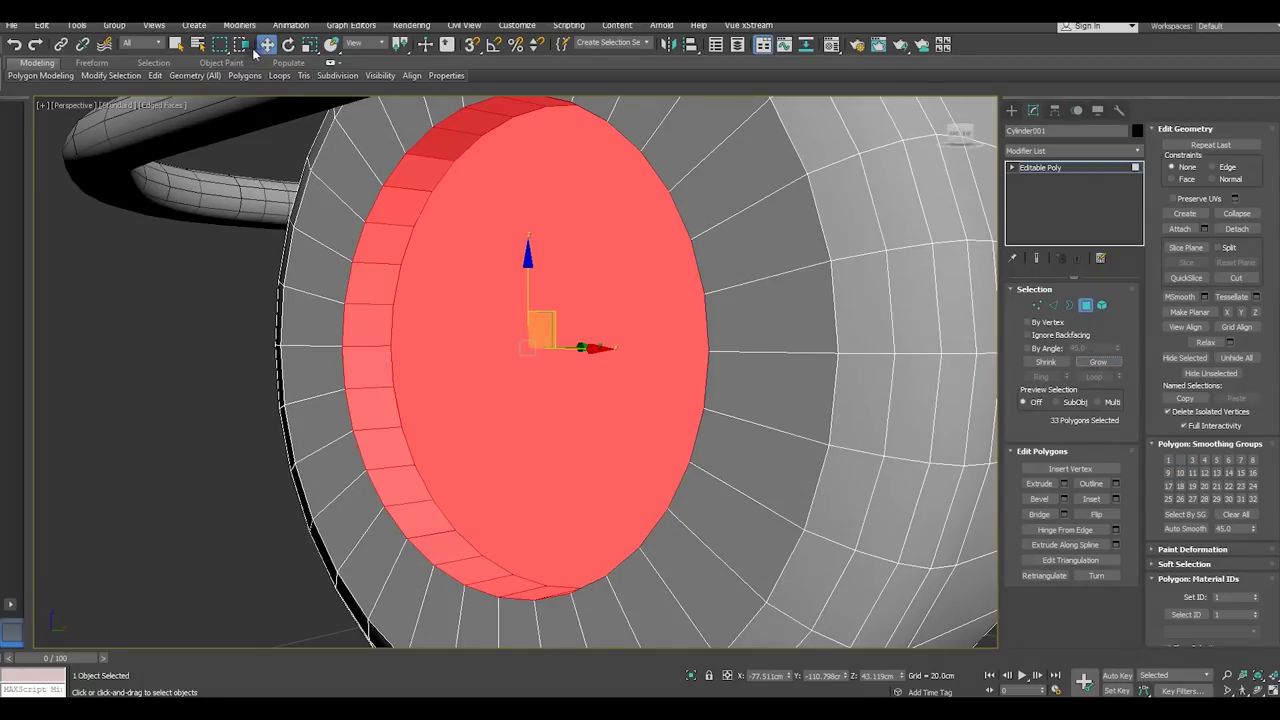
pyautogui.click(311, 45)
pyautogui.moveTo(530, 337); pyautogui.dragTo(531, 349)
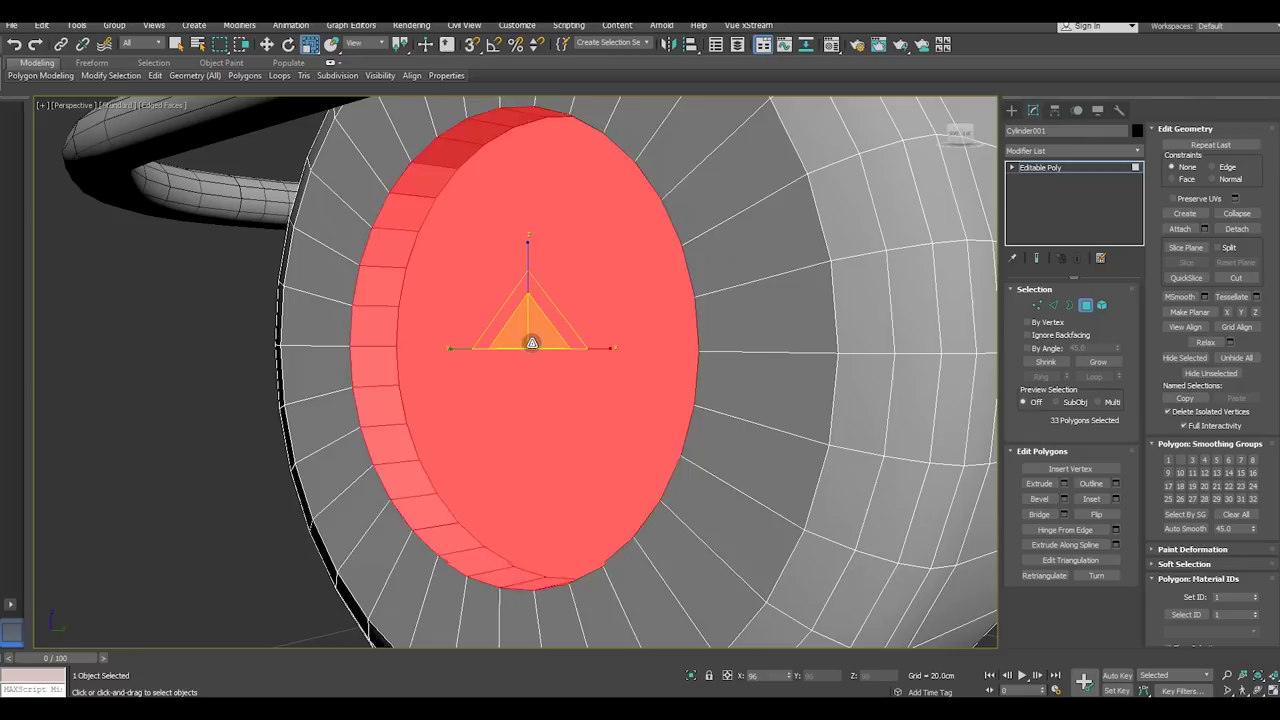
pyautogui.keyDown('alt'); pyautogui.moveTo(647, 354); pyautogui.dragTo(585, 360, button='middle'); pyautogui.keyUp('alt')
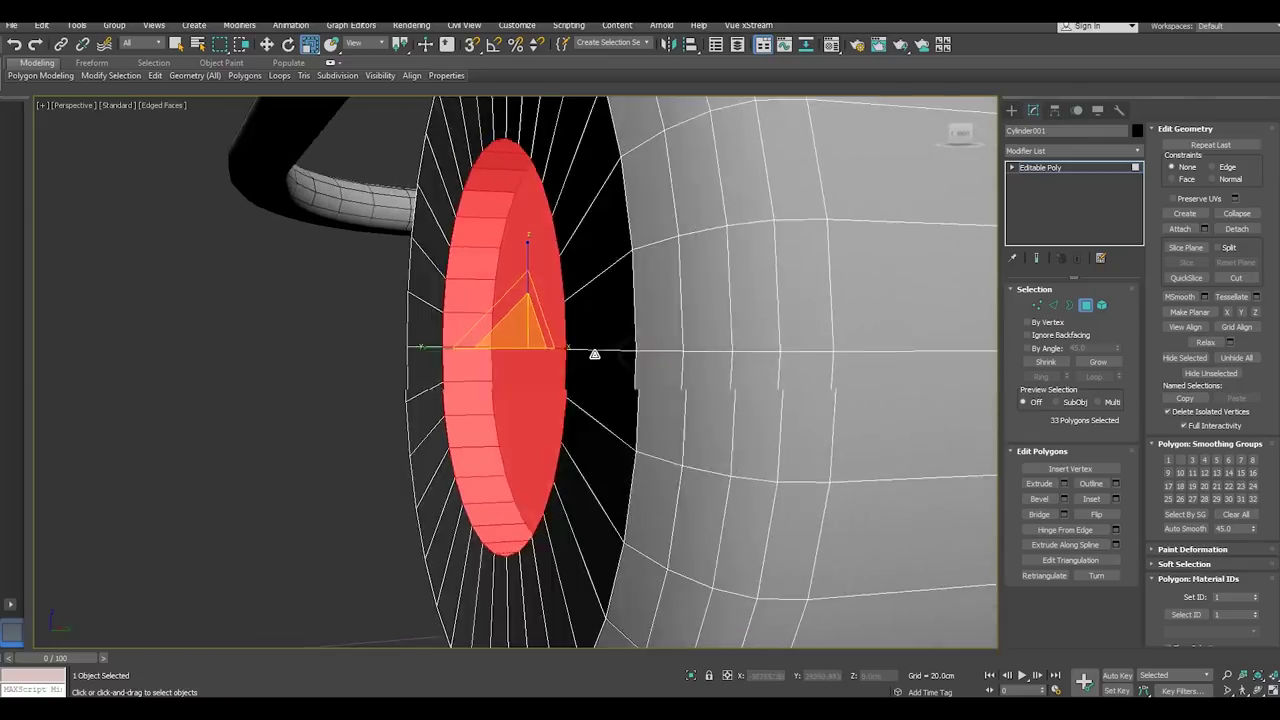
pyautogui.click(14, 47)
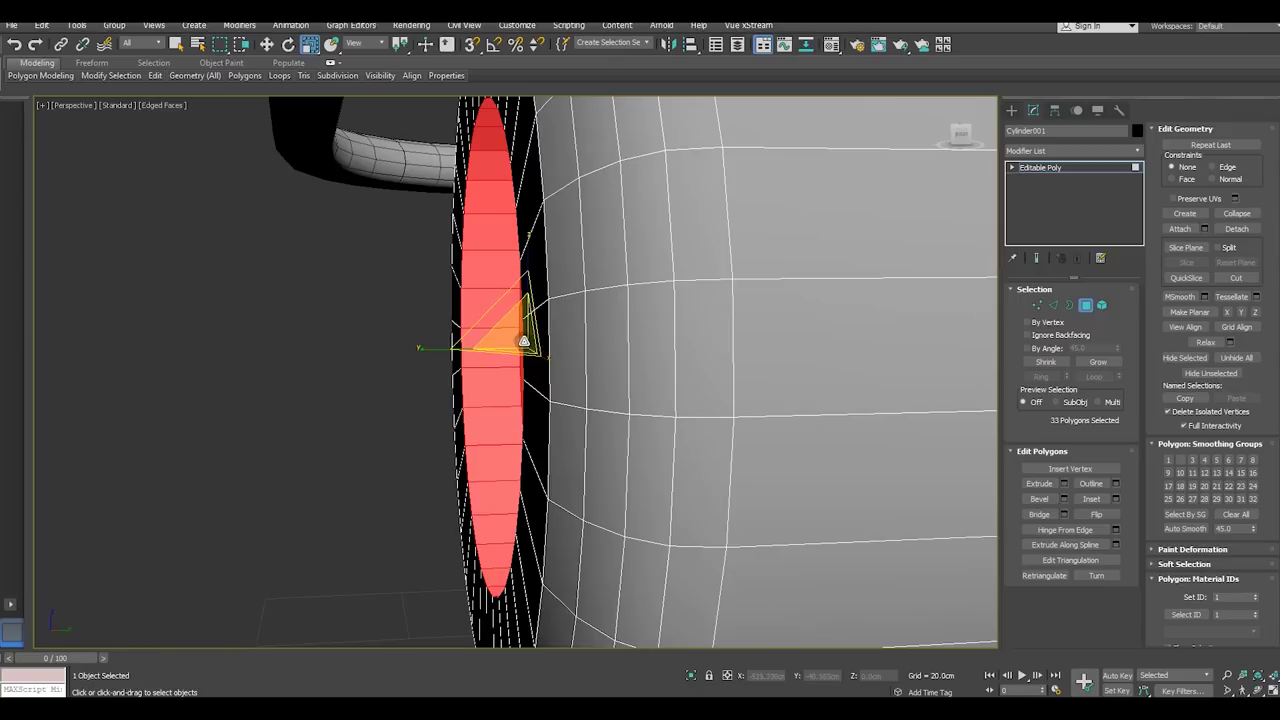
pyautogui.moveTo(524, 342); pyautogui.dragTo(529, 352)
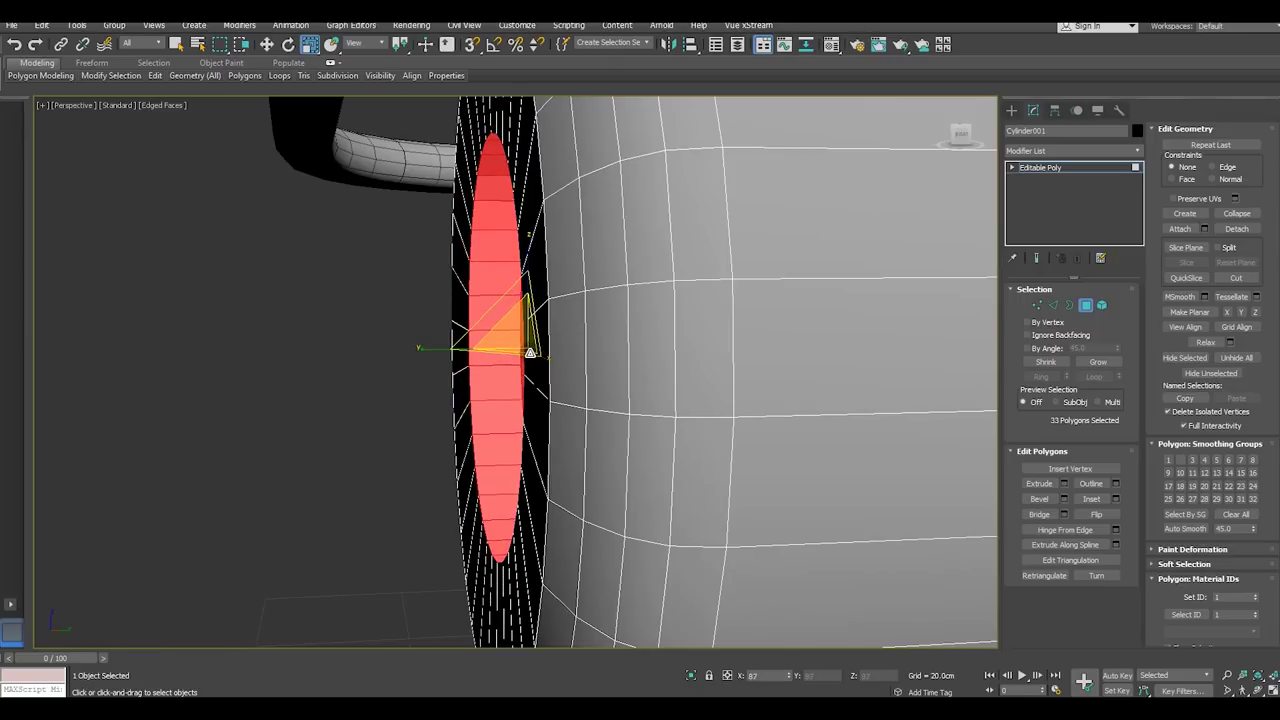
pyautogui.moveTo(530, 352)
pyautogui.keyDown('alt'); pyautogui.mouseDown(button='middle')
pyautogui.moveTo(728, 352)
pyautogui.moveTo(583, 363)
pyautogui.mouseUp(button='middle'); pyautogui.keyUp('alt')
pyautogui.moveTo(545, 339); pyautogui.dragTo(548, 342)
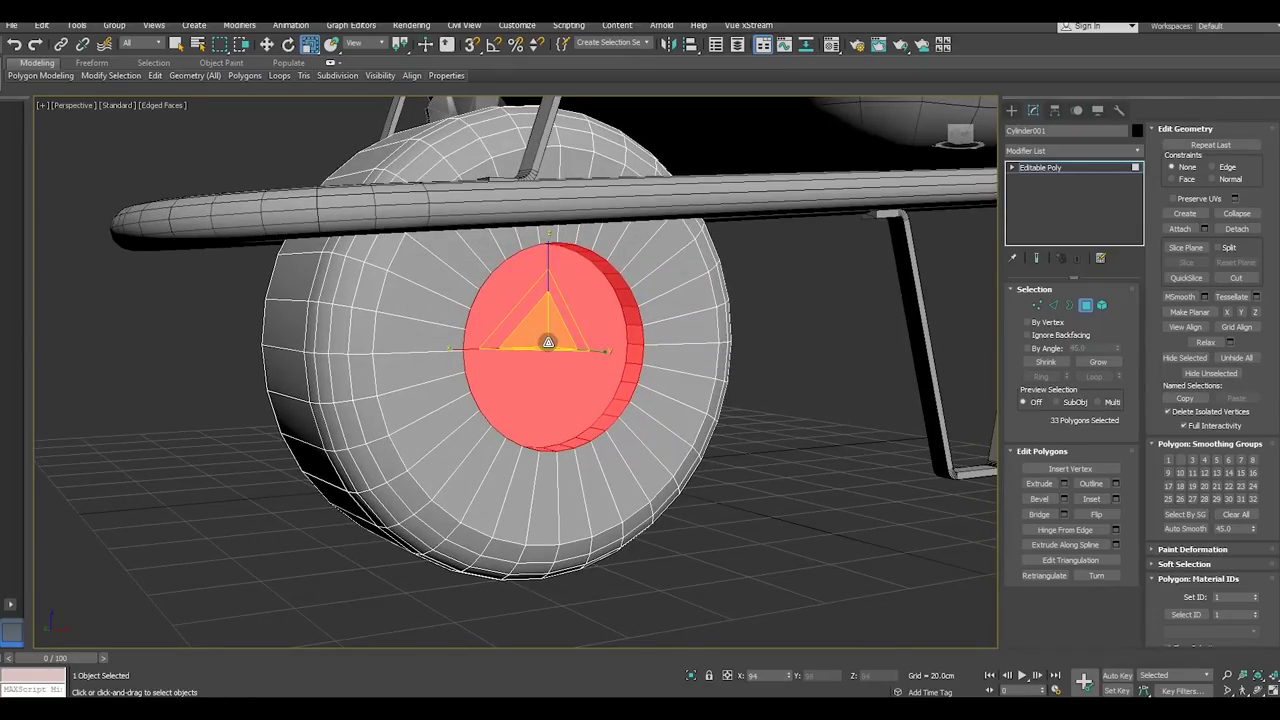
# Delete the cap polygons to open a hole and select the surrounding ring
pyautogui.click(266, 44)
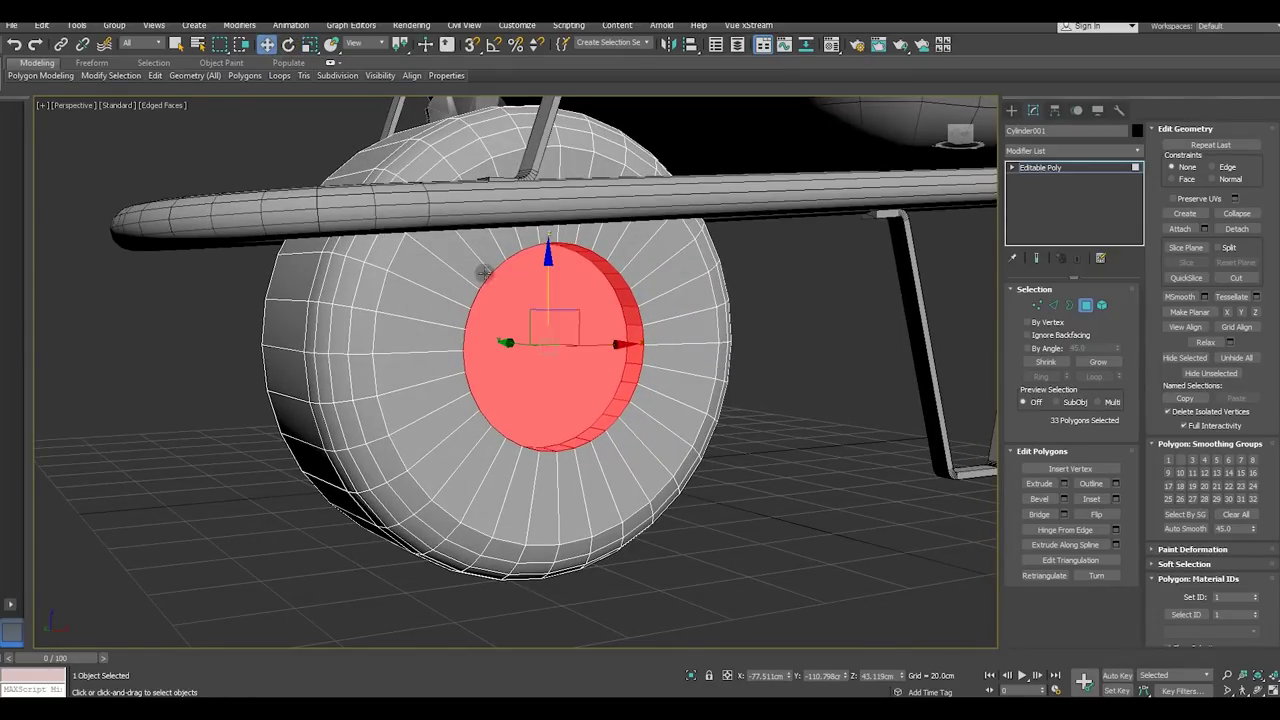
pyautogui.click(264, 108)
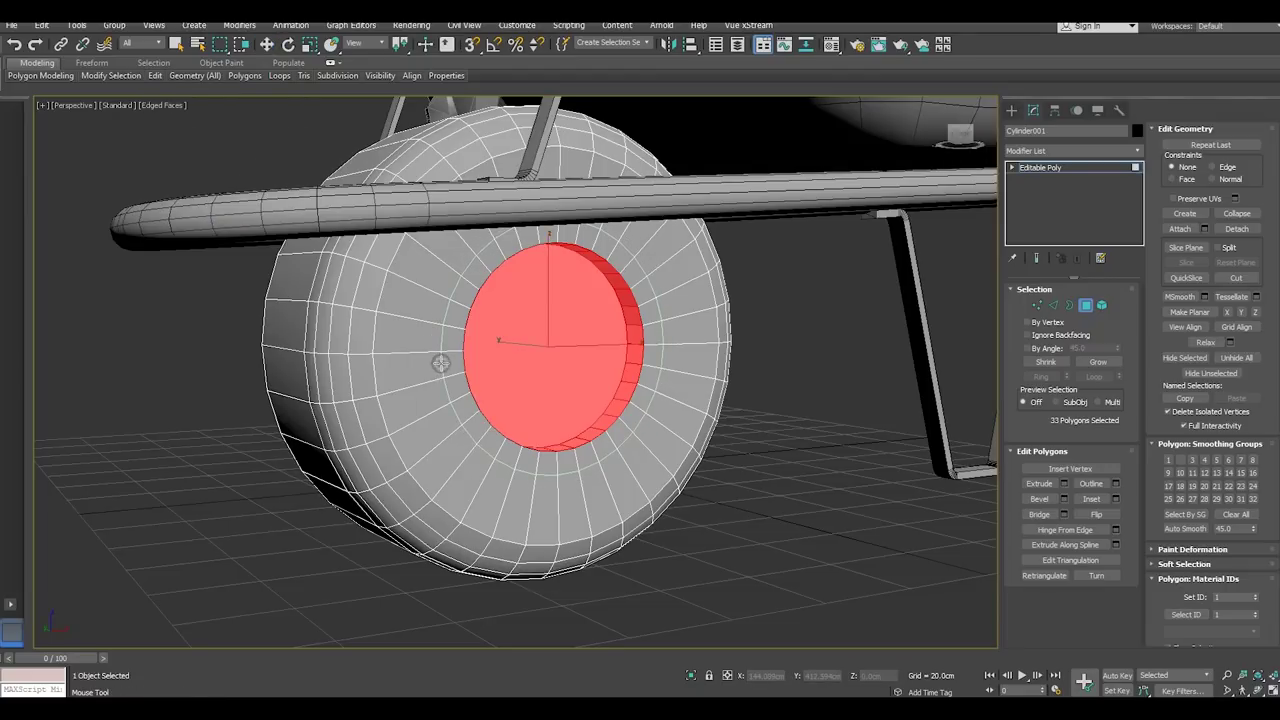
pyautogui.press('w')
pyautogui.press('Delete')
pyautogui.keyDown('shift'); pyautogui.click(454, 373); pyautogui.keyUp('shift')
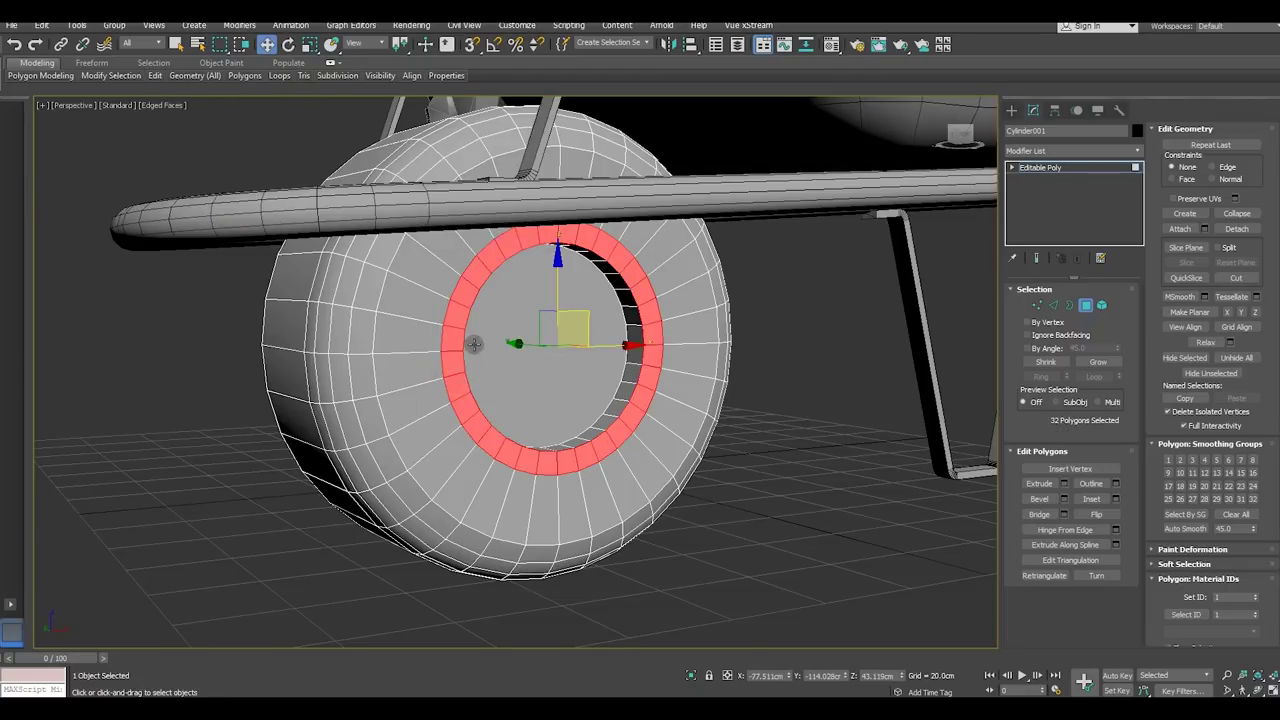
# Extrude the ring polygons outward by 1.256cm
pyautogui.scroll(3, 474, 344)
pyautogui.keyDown('alt'); pyautogui.moveTo(511, 354); pyautogui.dragTo(697, 409, button='middle'); pyautogui.keyUp('alt')
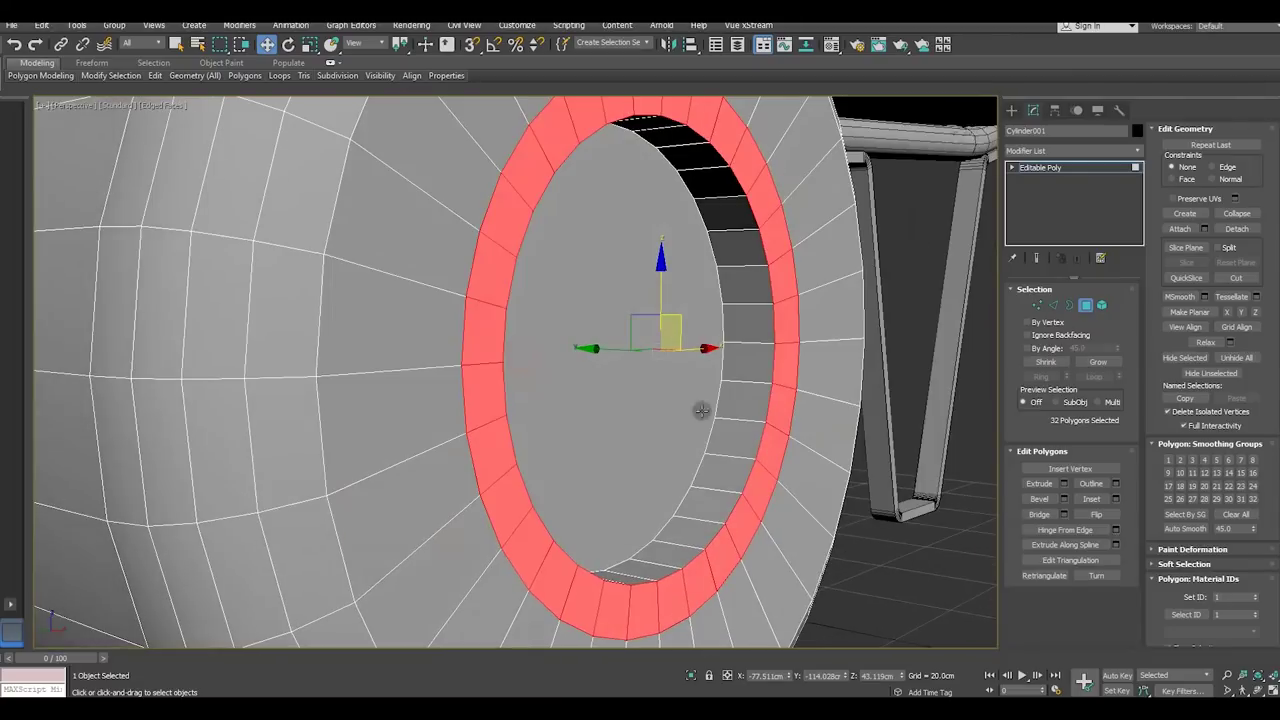
pyautogui.click(1063, 485)
pyautogui.moveTo(493, 299); pyautogui.dragTo(503, 272)
pyautogui.click(514, 316)
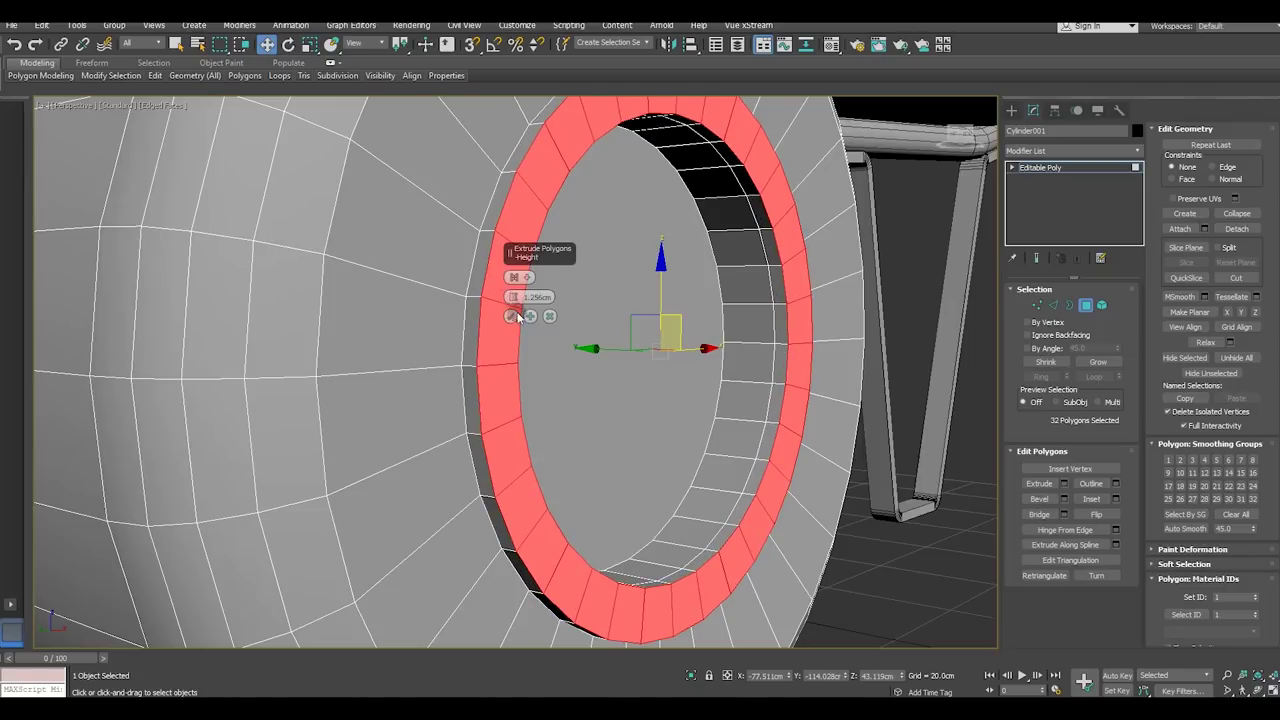
# Trial a 2.0cm chamfer on the ring's inner edge loop, then cancel it
pyautogui.click(1051, 308)
pyautogui.doubleClick(482, 338)
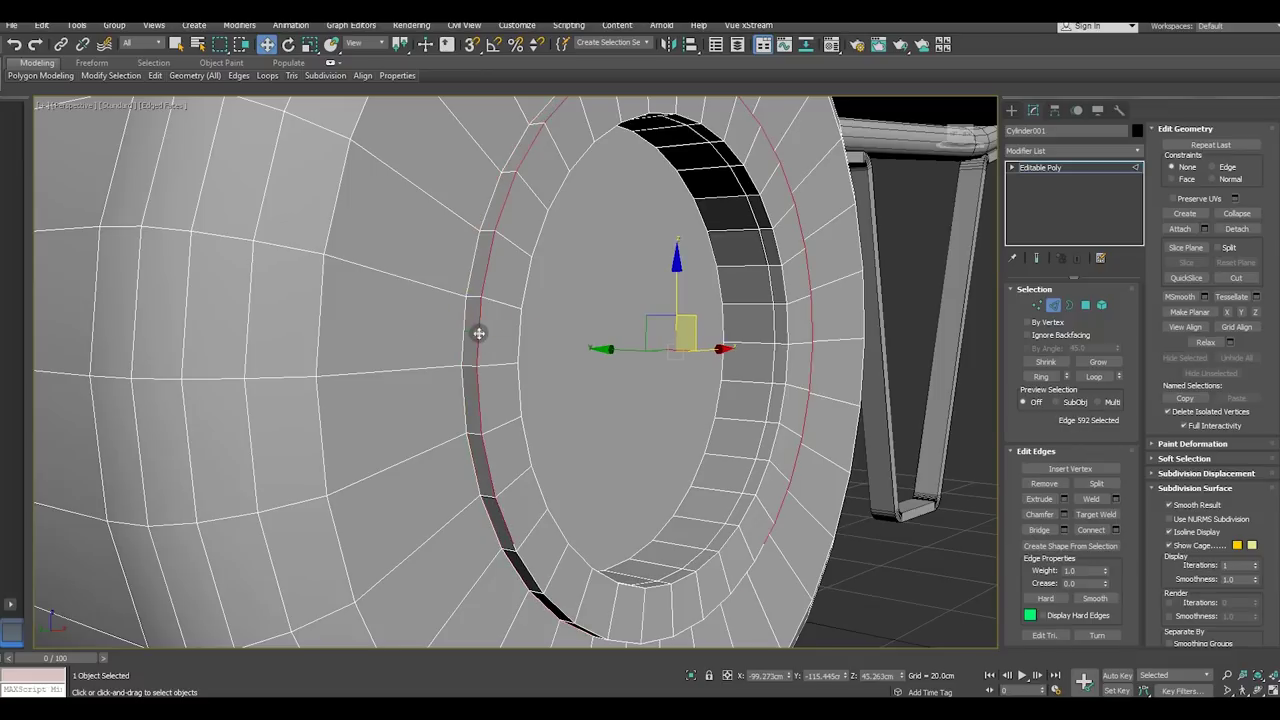
pyautogui.click(1065, 514)
pyautogui.moveTo(698, 458)
pyautogui.keyDown('alt'); pyautogui.mouseDown(button='middle')
pyautogui.moveTo(577, 471)
pyautogui.moveTo(640, 392)
pyautogui.moveTo(604, 388)
pyautogui.mouseUp(button='middle'); pyautogui.keyUp('alt')
pyautogui.moveTo(512, 297); pyautogui.dragTo(512, 311)
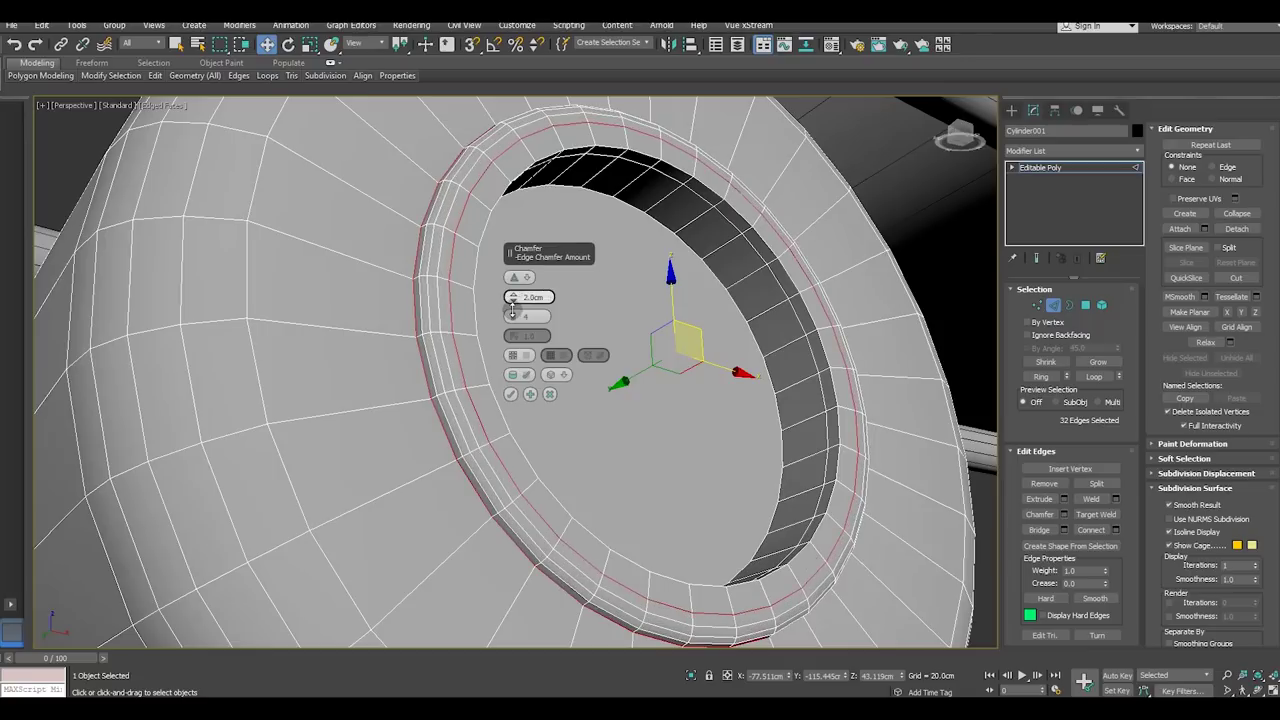
pyautogui.moveTo(512, 311)
pyautogui.keyDown('alt'); pyautogui.mouseDown(button='middle')
pyautogui.moveTo(295, 351)
pyautogui.moveTo(400, 434)
pyautogui.mouseUp(button='middle'); pyautogui.keyUp('alt')
pyautogui.scroll(3, 400, 434)
pyautogui.scroll(1, 400, 434)
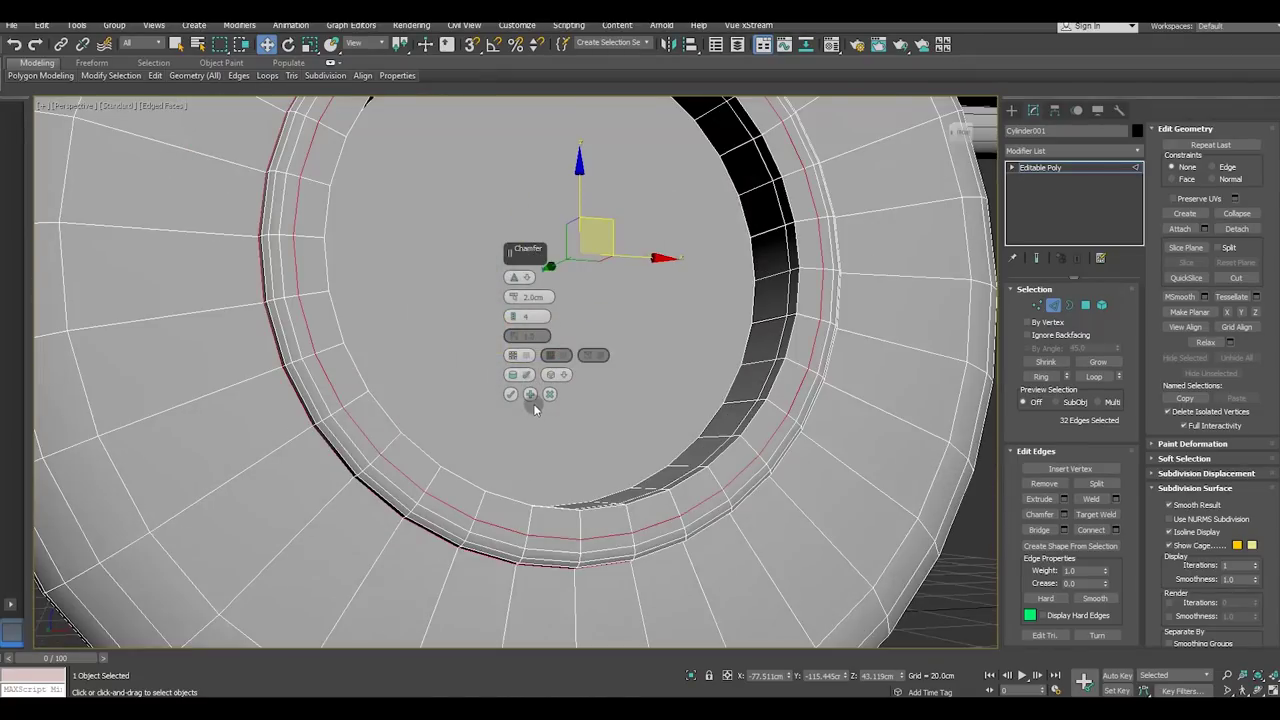
pyautogui.click(550, 394)
pyautogui.moveTo(466, 374)
pyautogui.keyDown('alt'); pyautogui.mouseDown(button='middle')
pyautogui.moveTo(491, 354)
pyautogui.moveTo(451, 360)
pyautogui.moveTo(406, 402)
pyautogui.moveTo(360, 402)
pyautogui.mouseUp(button='middle'); pyautogui.keyUp('alt')
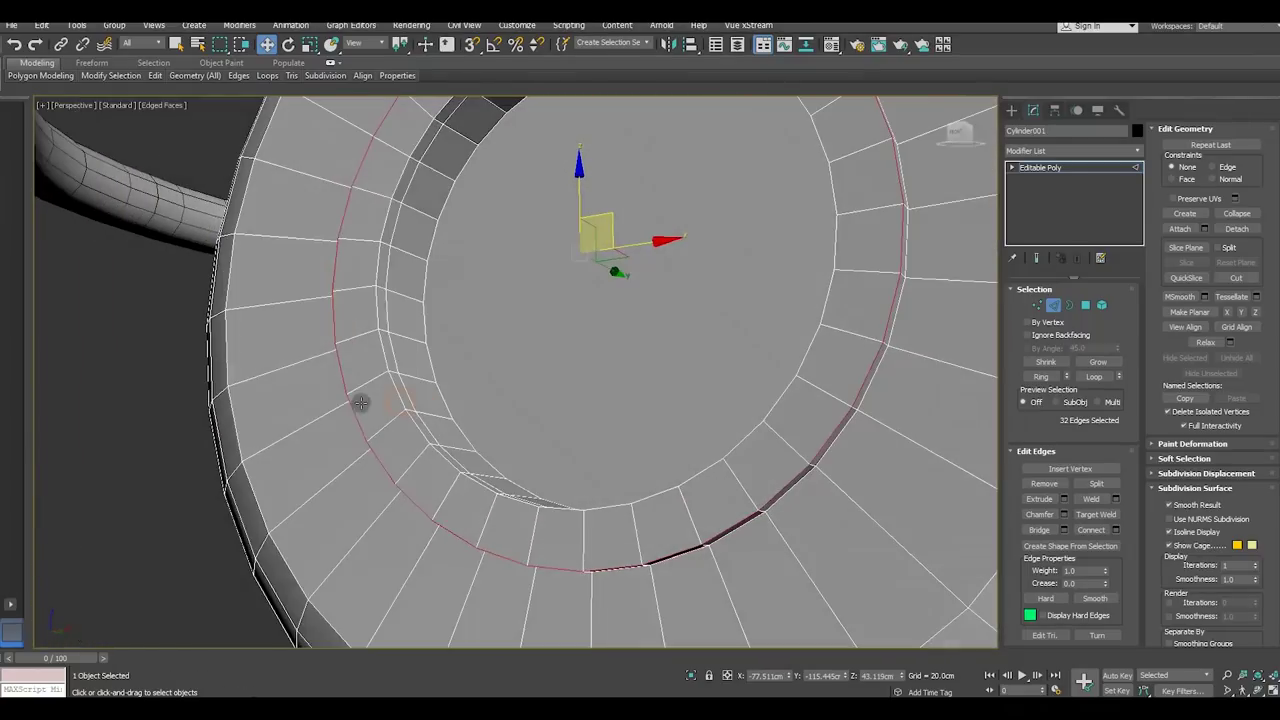
# Insert a Swift Loop inside the hub ring and move it slightly along Y
pyautogui.click(155, 76)
pyautogui.click(264, 110)
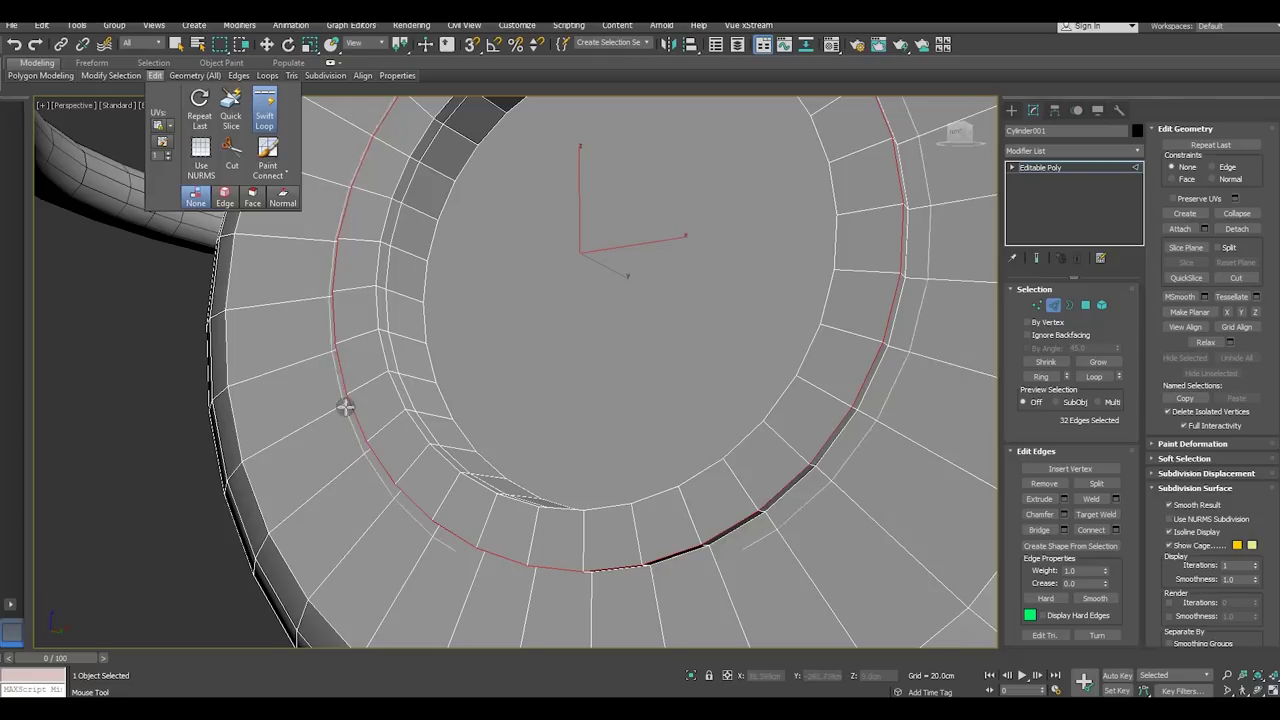
pyautogui.click(410, 460)
pyautogui.rightClick(410, 460)
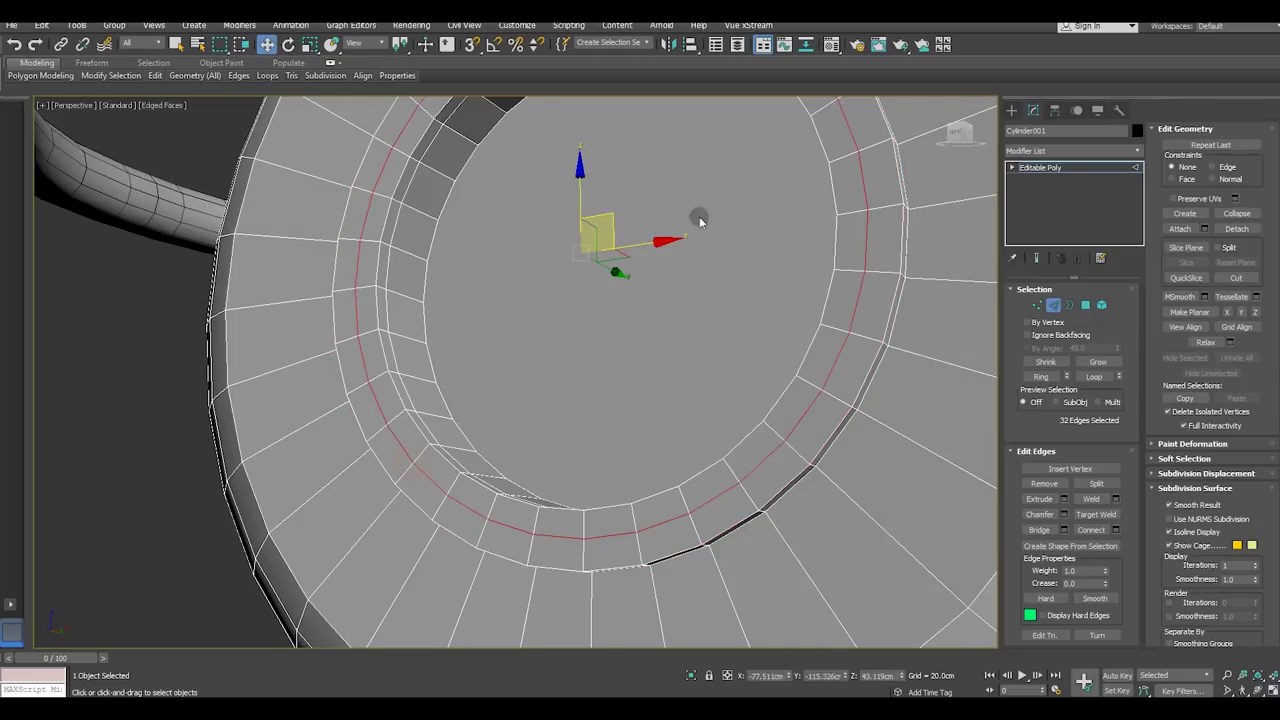
pyautogui.moveTo(621, 279); pyautogui.dragTo(605, 266)
pyautogui.moveTo(610, 339)
pyautogui.keyDown('alt'); pyautogui.mouseDown(button='middle')
pyautogui.moveTo(700, 366)
pyautogui.moveTo(383, 393)
pyautogui.mouseUp(button='middle'); pyautogui.keyUp('alt')
pyautogui.moveTo(326, 372); pyautogui.dragTo(318, 372)
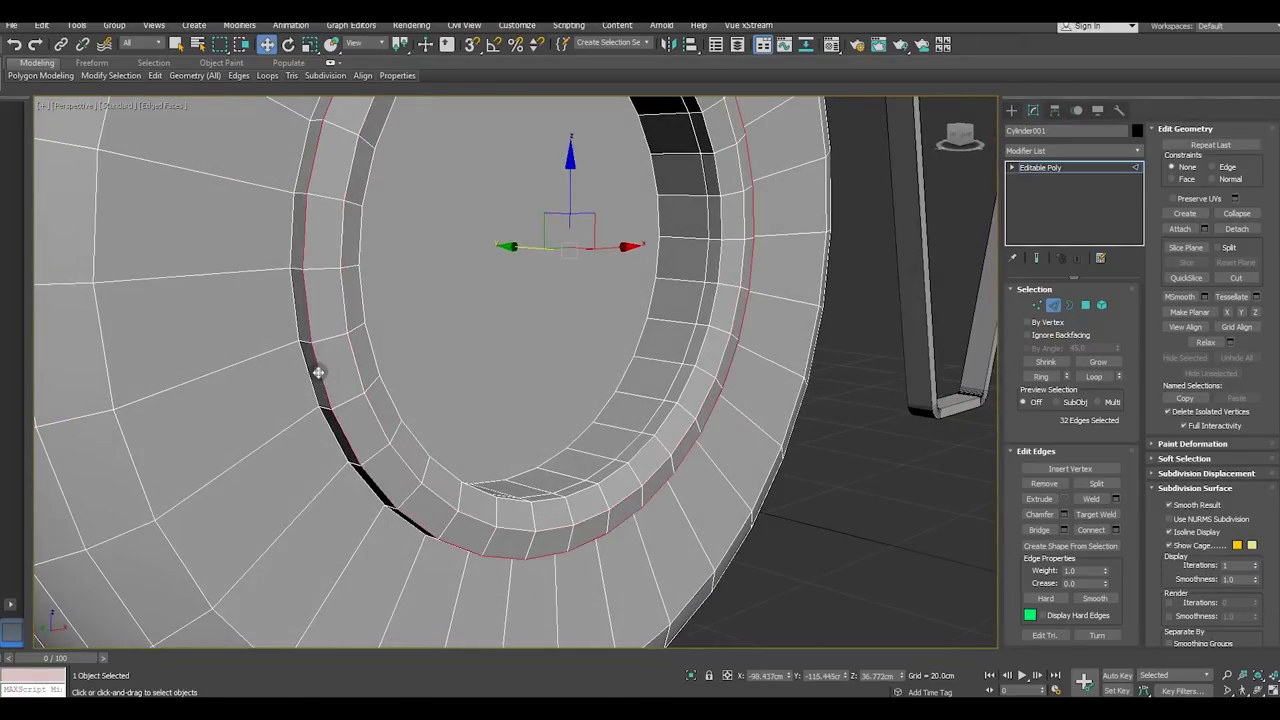
# Try scaling the new loop inward, then undo back to the two concentric edge rings
pyautogui.click(288, 44)
pyautogui.click(310, 44)
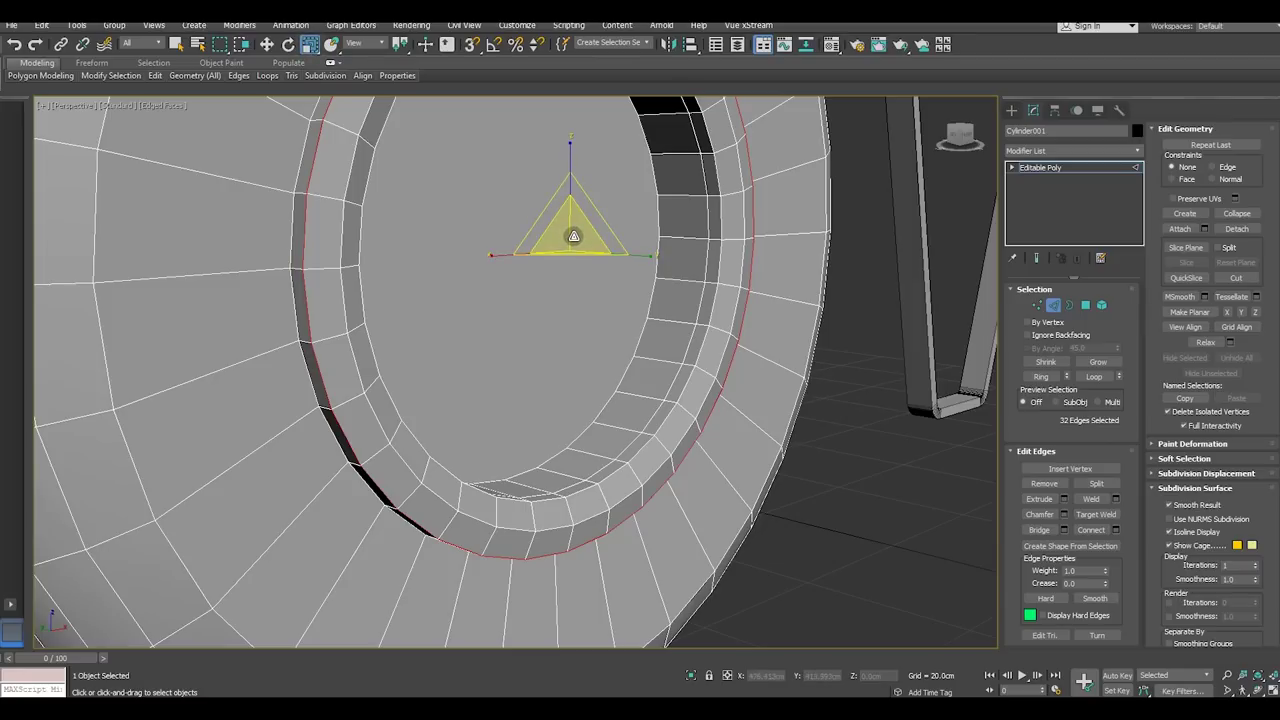
pyautogui.moveTo(573, 236); pyautogui.dragTo(575, 237)
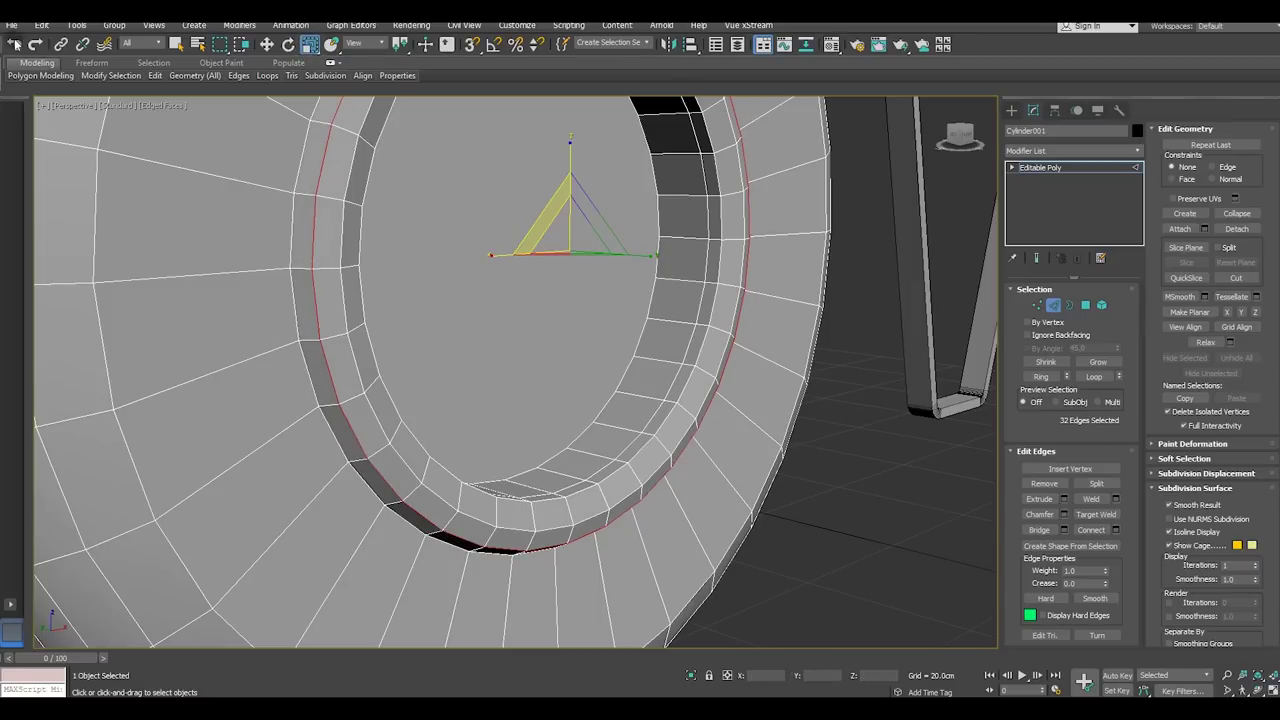
pyautogui.hotkey('ctrl', 'z')
pyautogui.click(266, 44)
pyautogui.moveTo(458, 294)
pyautogui.keyDown('alt'); pyautogui.mouseDown(button='middle')
pyautogui.moveTo(600, 326)
pyautogui.moveTo(563, 300)
pyautogui.moveTo(463, 298)
pyautogui.moveTo(457, 286)
pyautogui.moveTo(463, 306)
pyautogui.moveTo(603, 316)
pyautogui.moveTo(494, 262)
pyautogui.mouseUp(button='middle'); pyautogui.keyUp('alt')
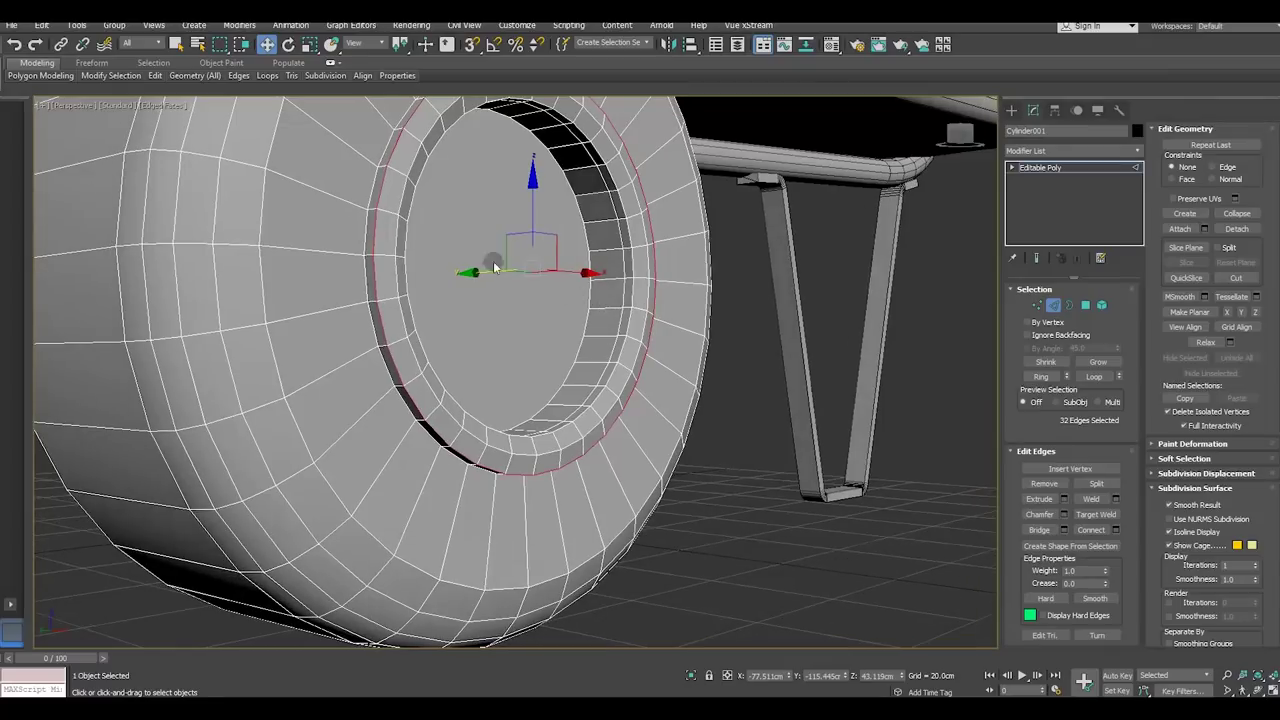
pyautogui.click(15, 45)
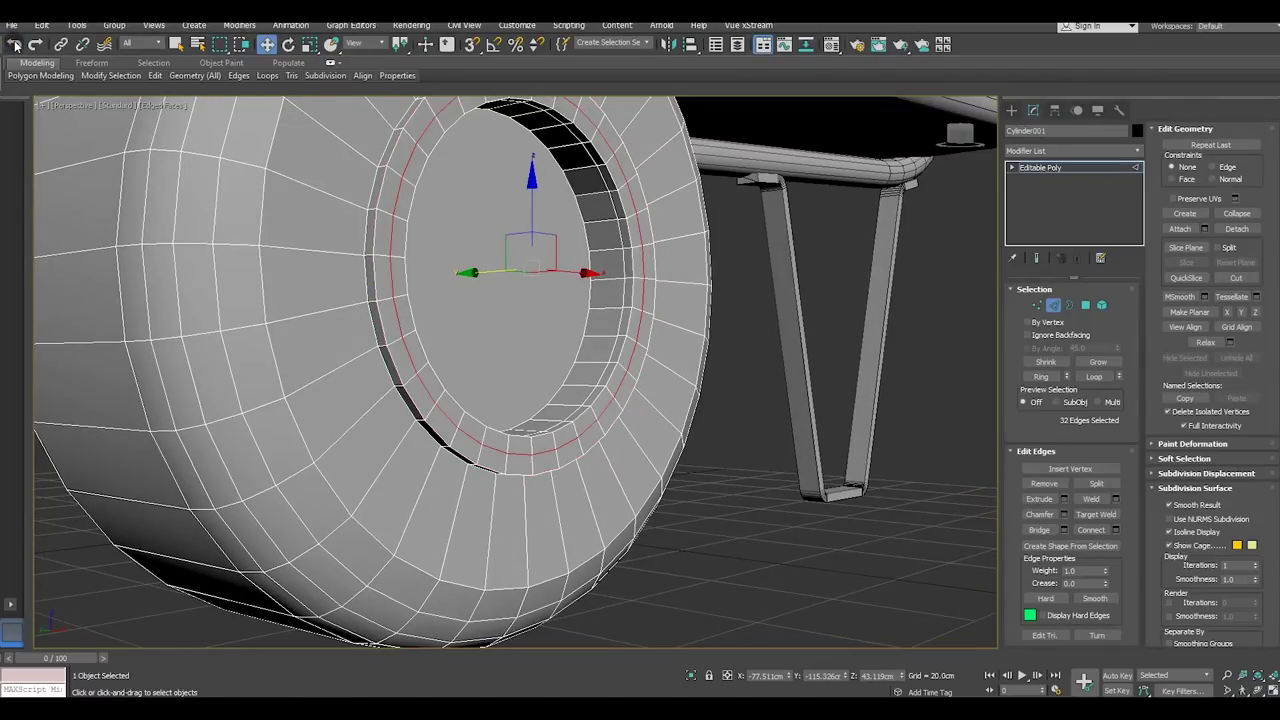
pyautogui.click(15, 45)
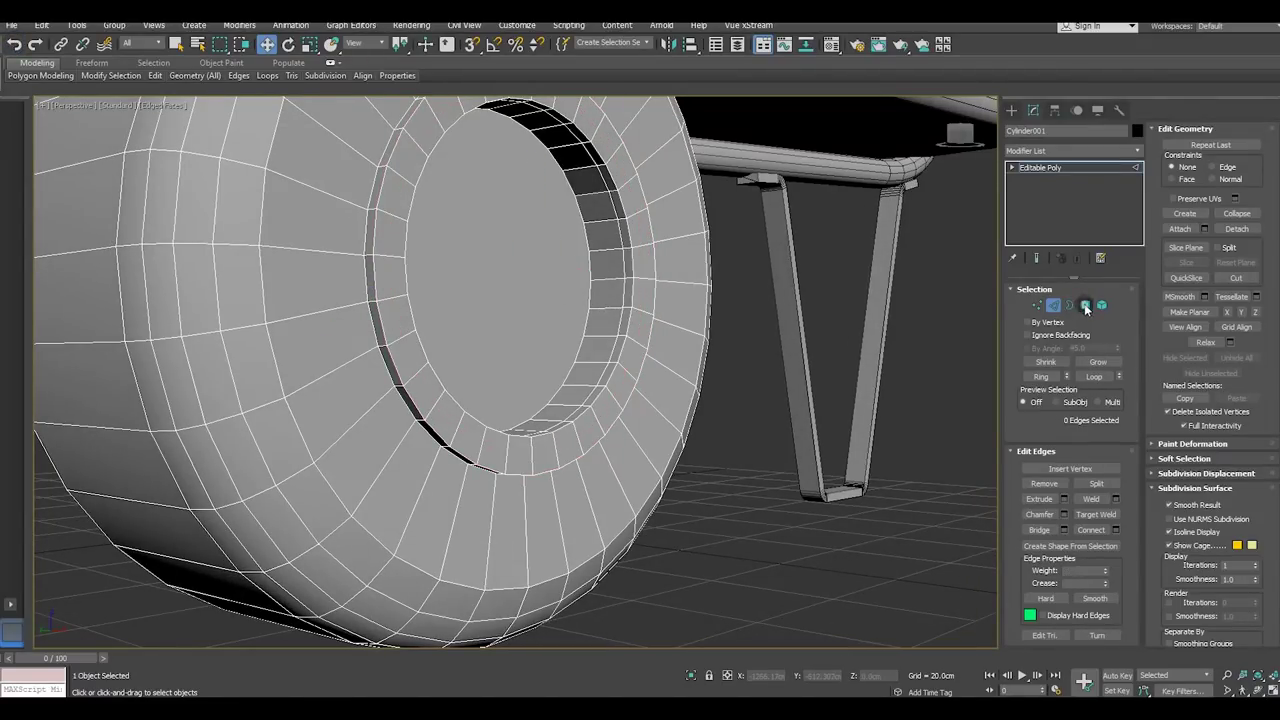
# Select the ring of 32 polygons on the hub lip
pyautogui.click(1086, 306)
pyautogui.doubleClick(528, 452)
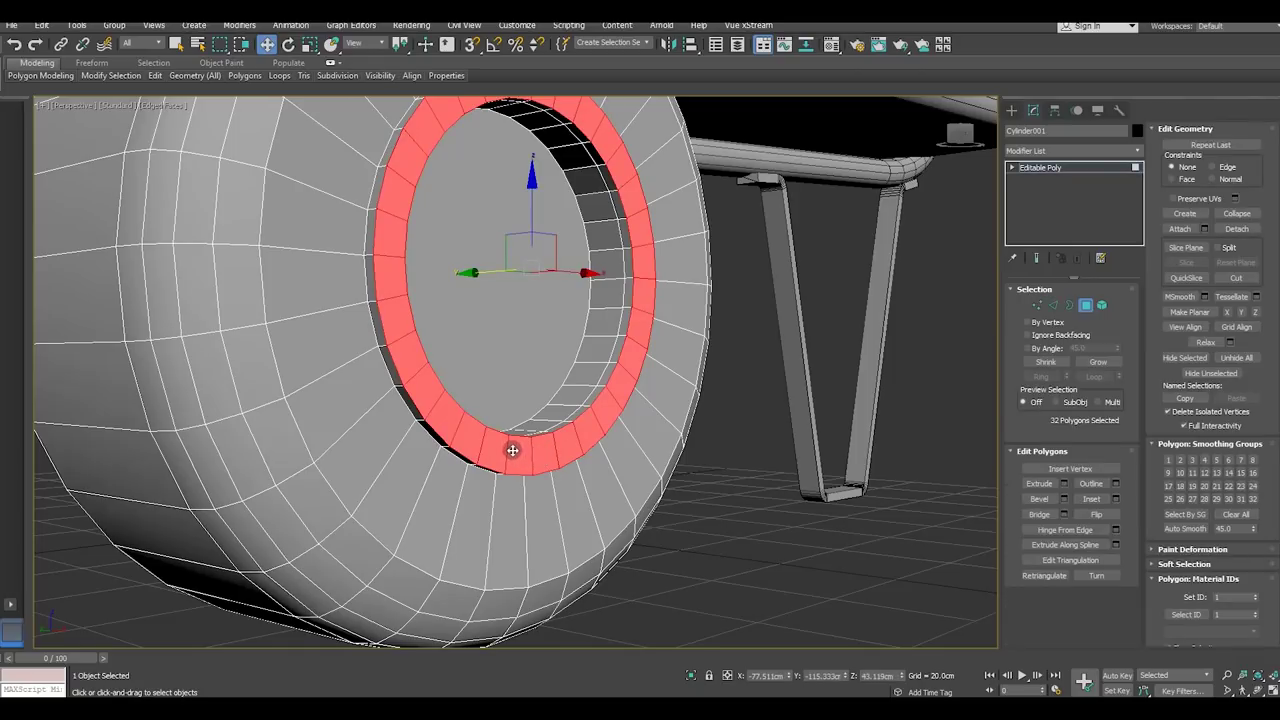
pyautogui.scroll(2, 512, 450)
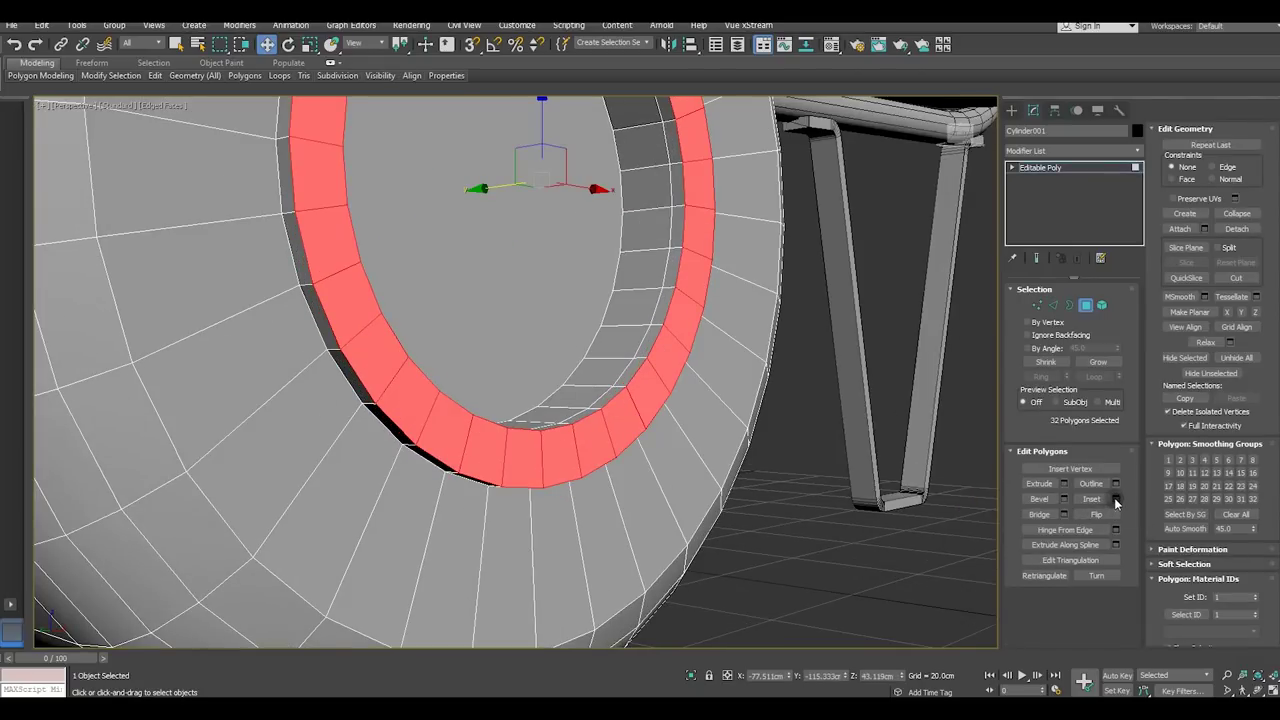
pyautogui.moveTo(492, 394)
pyautogui.keyDown('alt'); pyautogui.mouseDown(button='middle')
pyautogui.moveTo(491, 434)
pyautogui.moveTo(403, 480)
pyautogui.moveTo(409, 490)
pyautogui.moveTo(818, 348)
pyautogui.mouseUp(button='middle'); pyautogui.keyUp('alt')
pyautogui.scroll(-5, 409, 490)
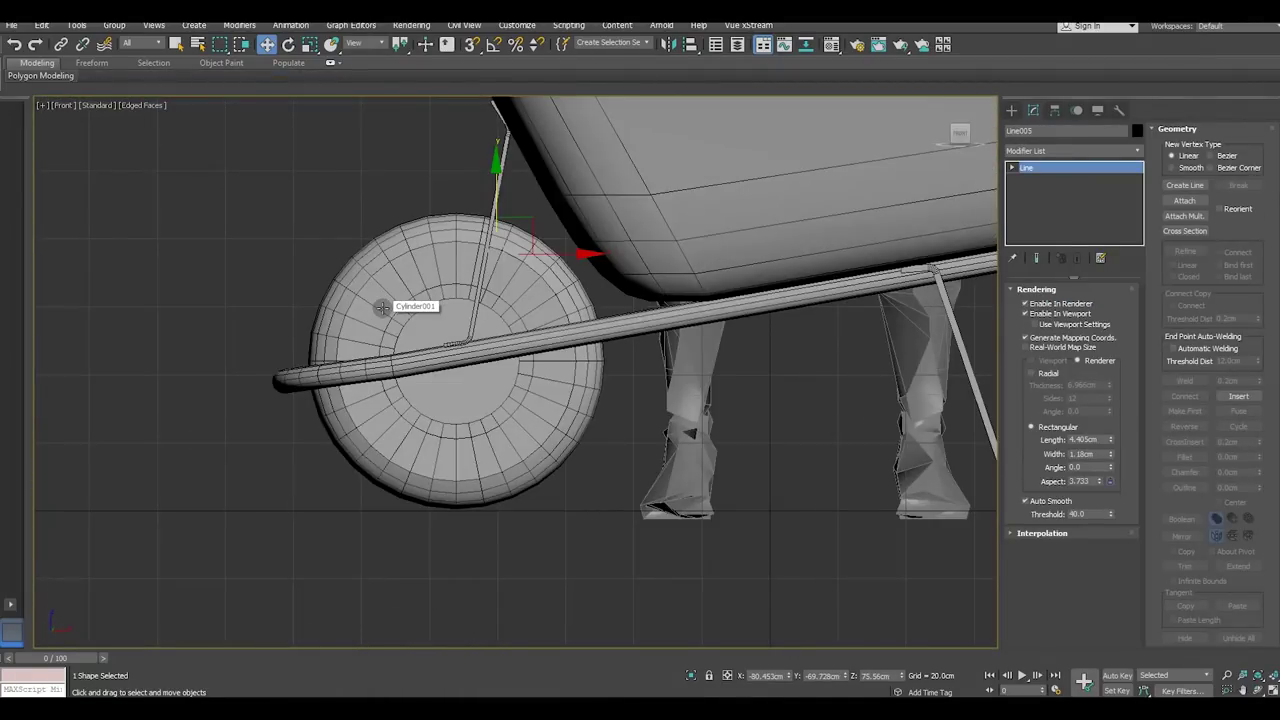
# Draw a small cylinder at the wheel hub
pyautogui.click(277, 225)
pyautogui.scroll(2, 386, 306)
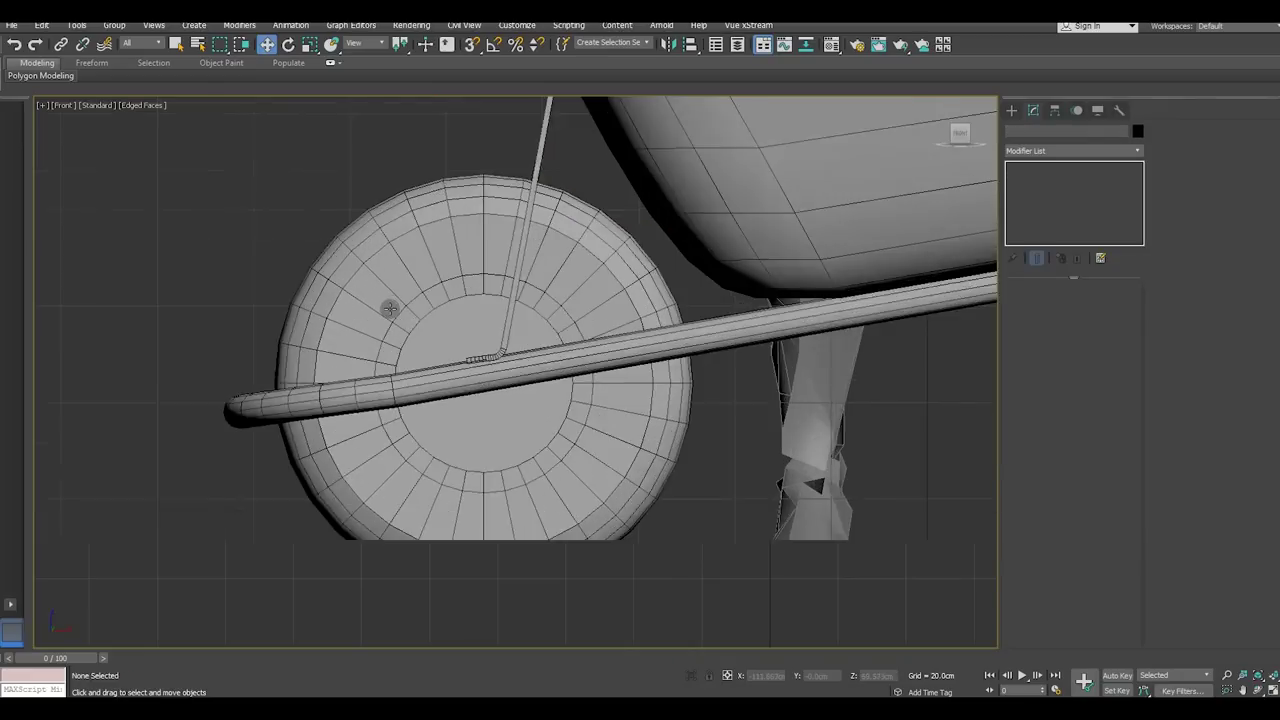
pyautogui.scroll(2, 386, 306)
pyautogui.click(1011, 110)
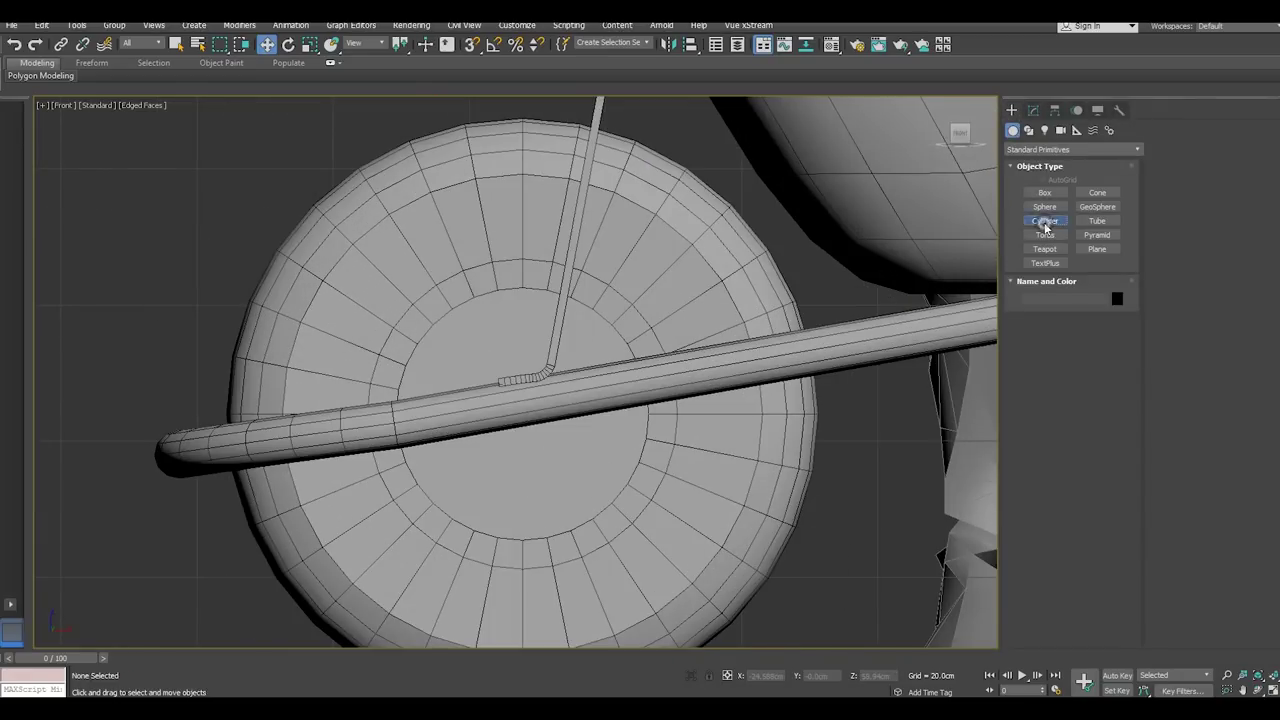
pyautogui.click(1045, 222)
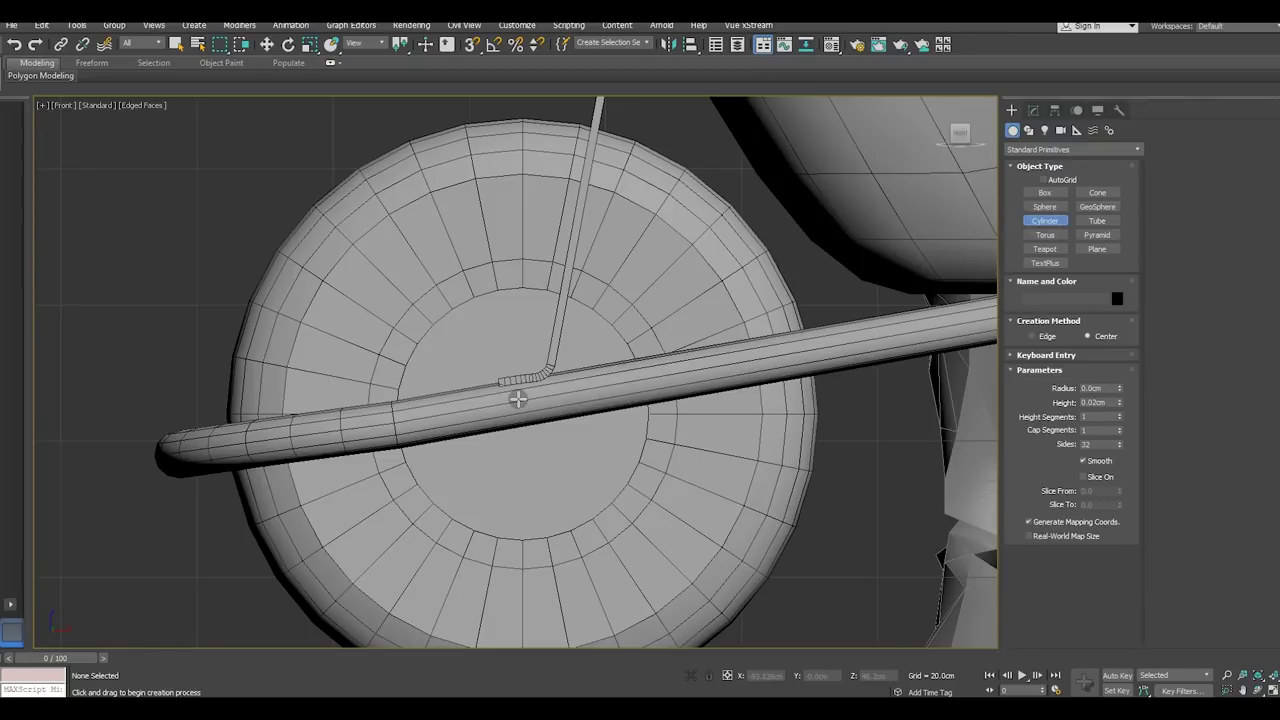
pyautogui.moveTo(518, 398); pyautogui.dragTo(521, 397)
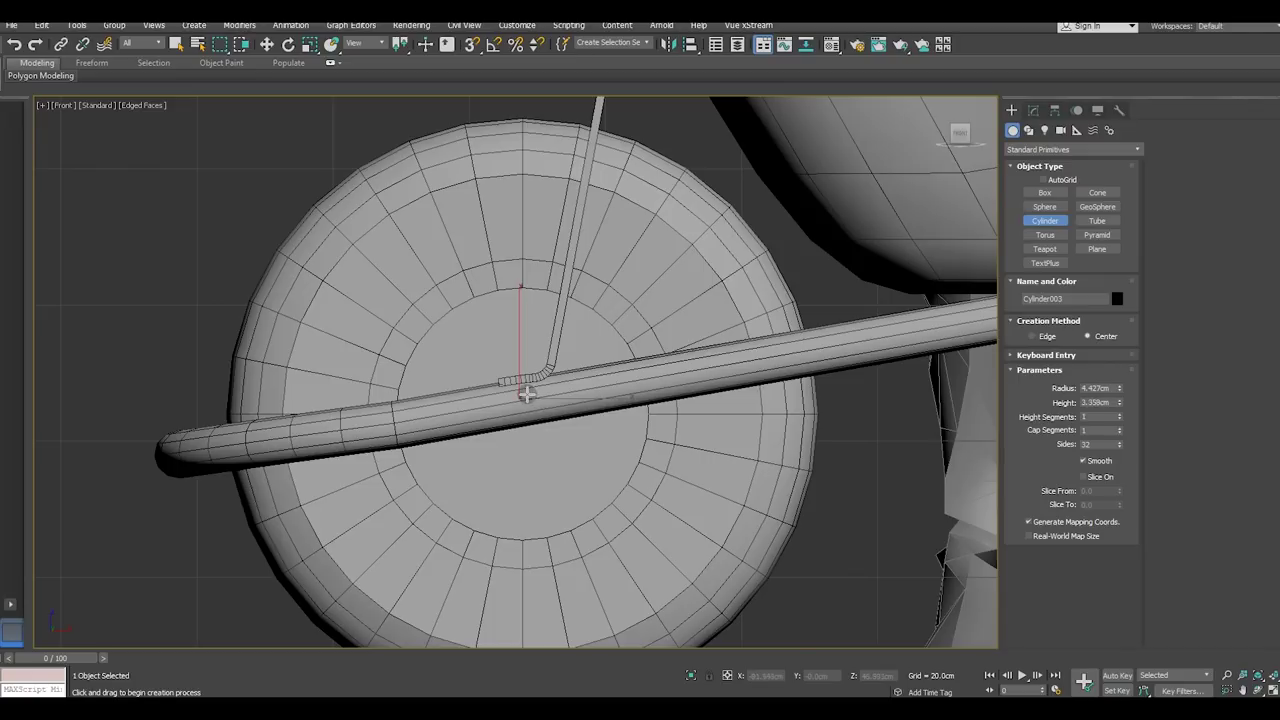
# Move the new cylinder into the wheel hub in the perspective view
pyautogui.press('w')
pyautogui.press('p')
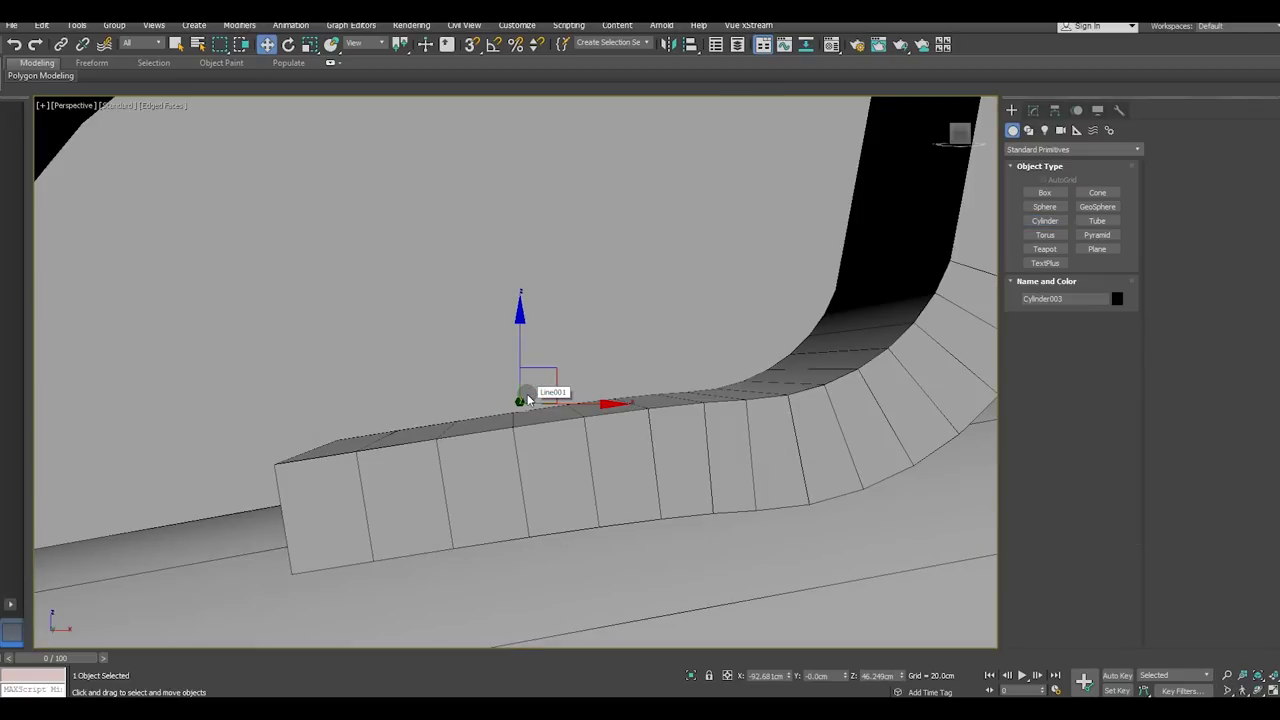
pyautogui.press('z')
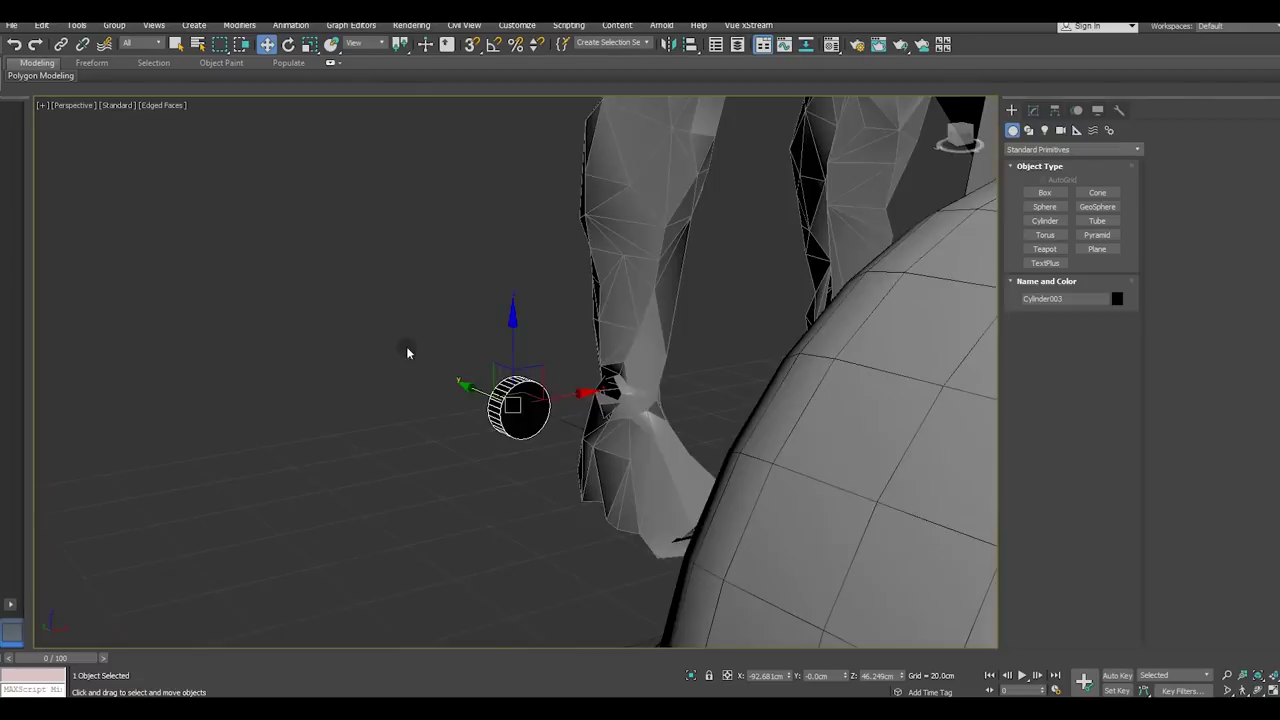
pyautogui.scroll(-5, 407, 352)
pyautogui.moveTo(400, 352); pyautogui.dragTo(521, 392)
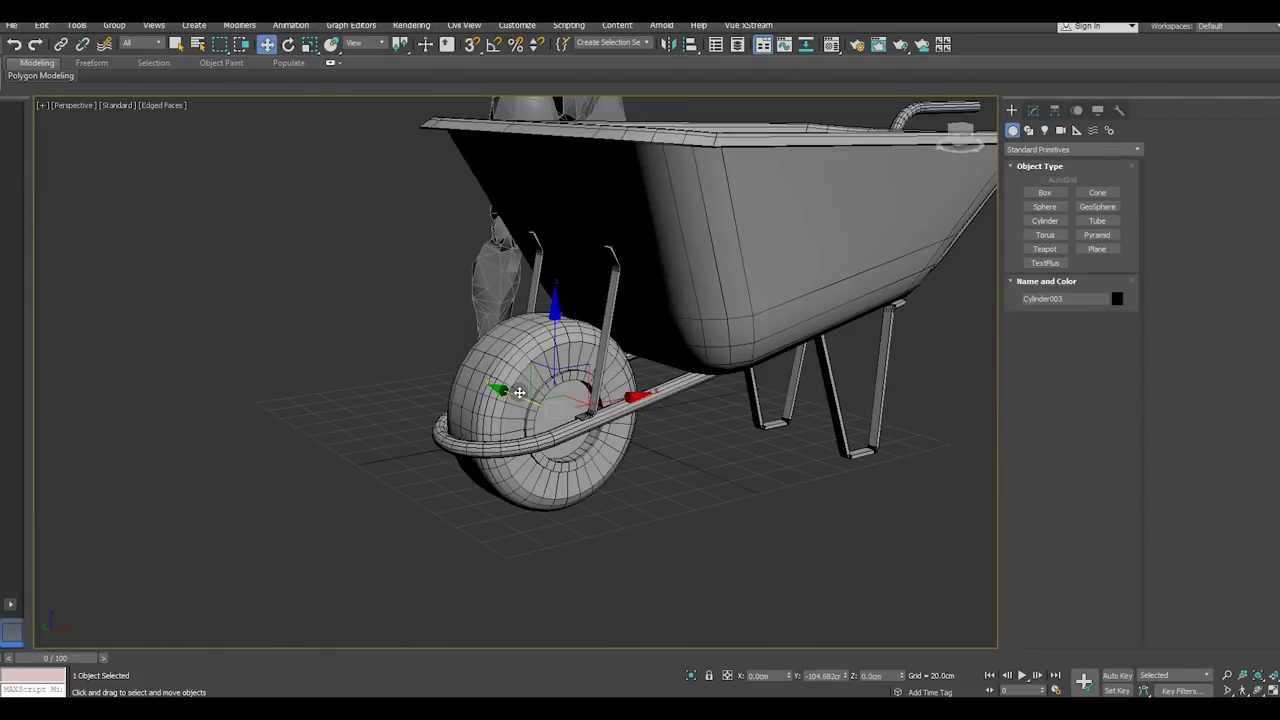
pyautogui.keyDown('alt'); pyautogui.moveTo(521, 392); pyautogui.dragTo(441, 327, button='middle'); pyautogui.keyUp('alt')
pyautogui.scroll(5, 441, 327)
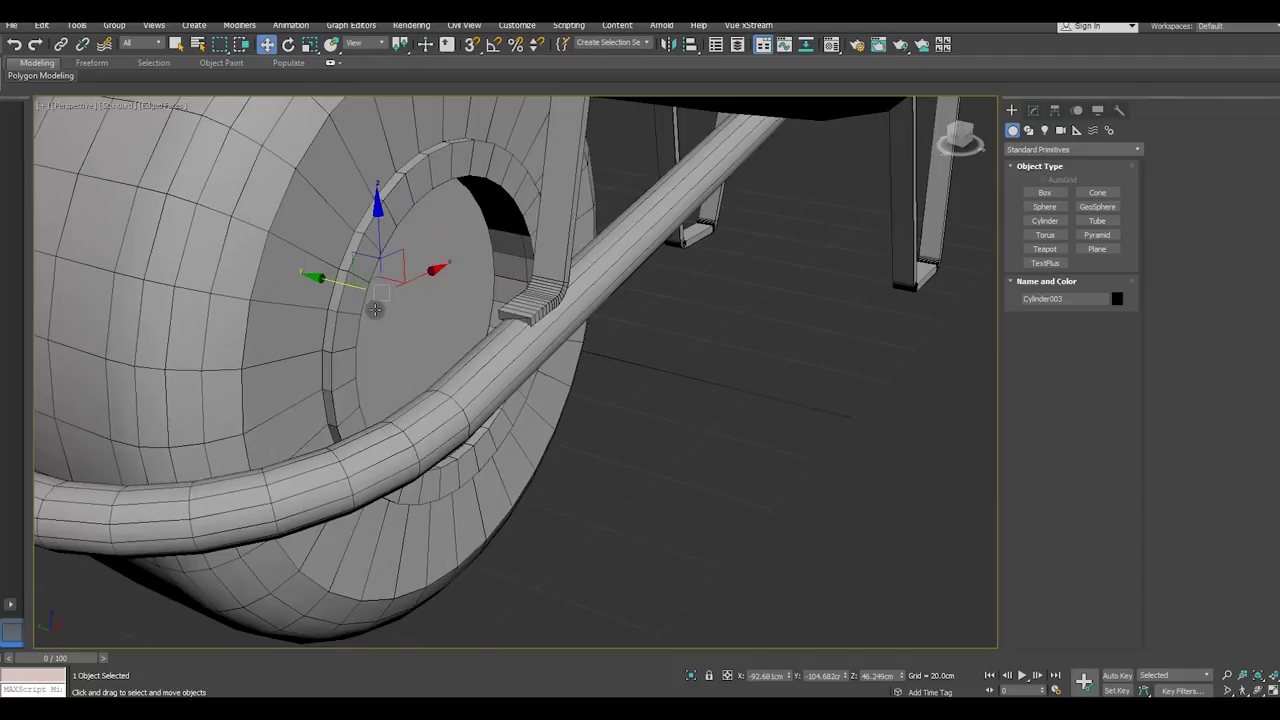
pyautogui.moveTo(329, 283); pyautogui.dragTo(349, 287)
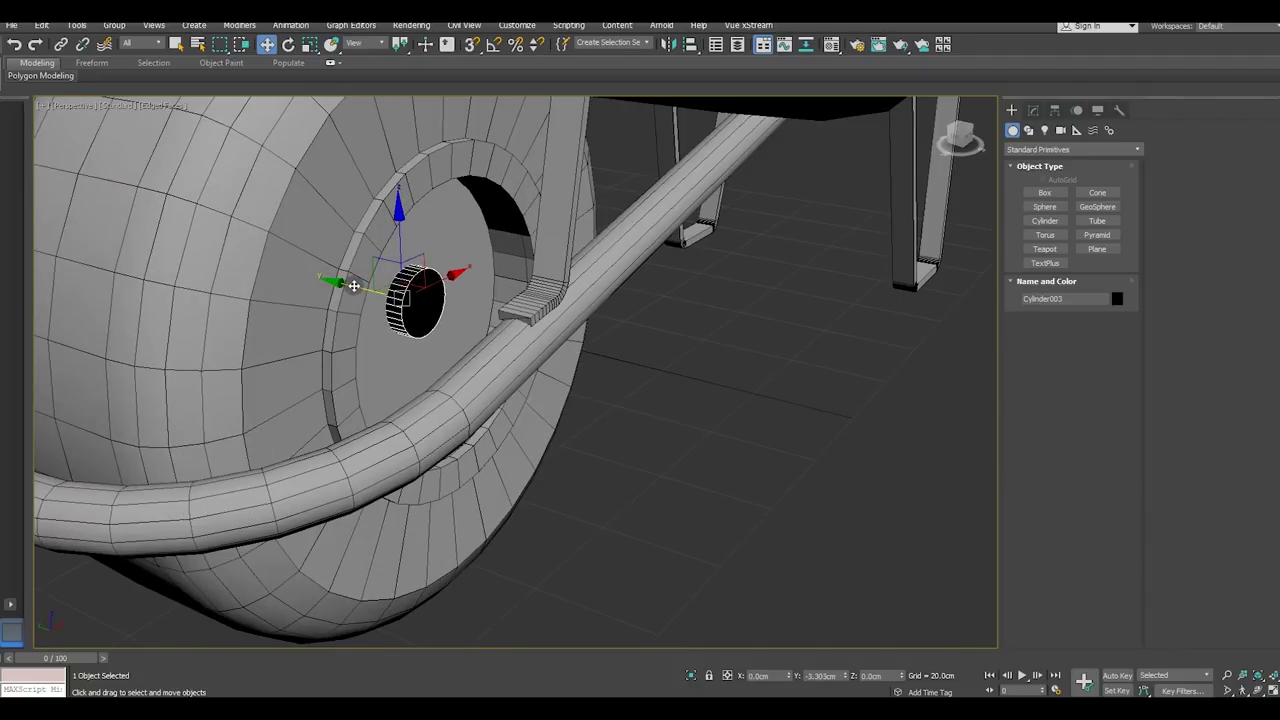
# Make the cylinder a 23.232cm-high axle with fewer sides
pyautogui.click(1035, 111)
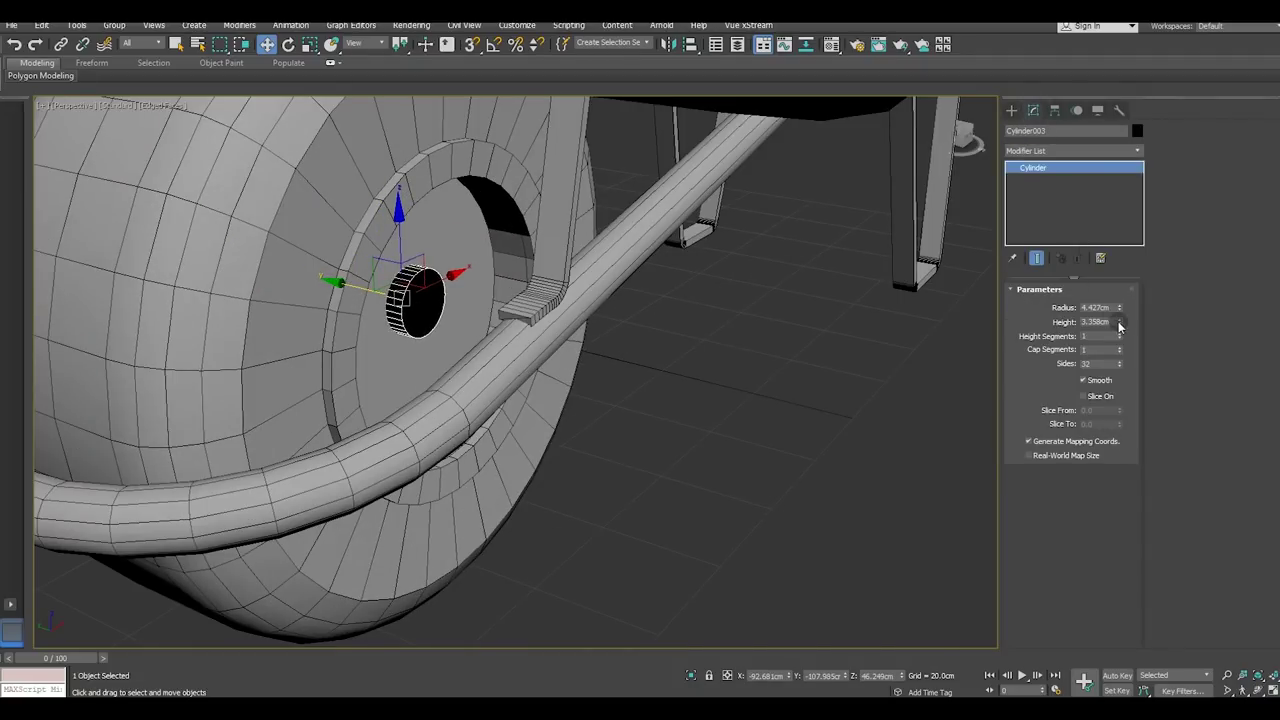
pyautogui.moveTo(1117, 322); pyautogui.dragTo(1110, 122)
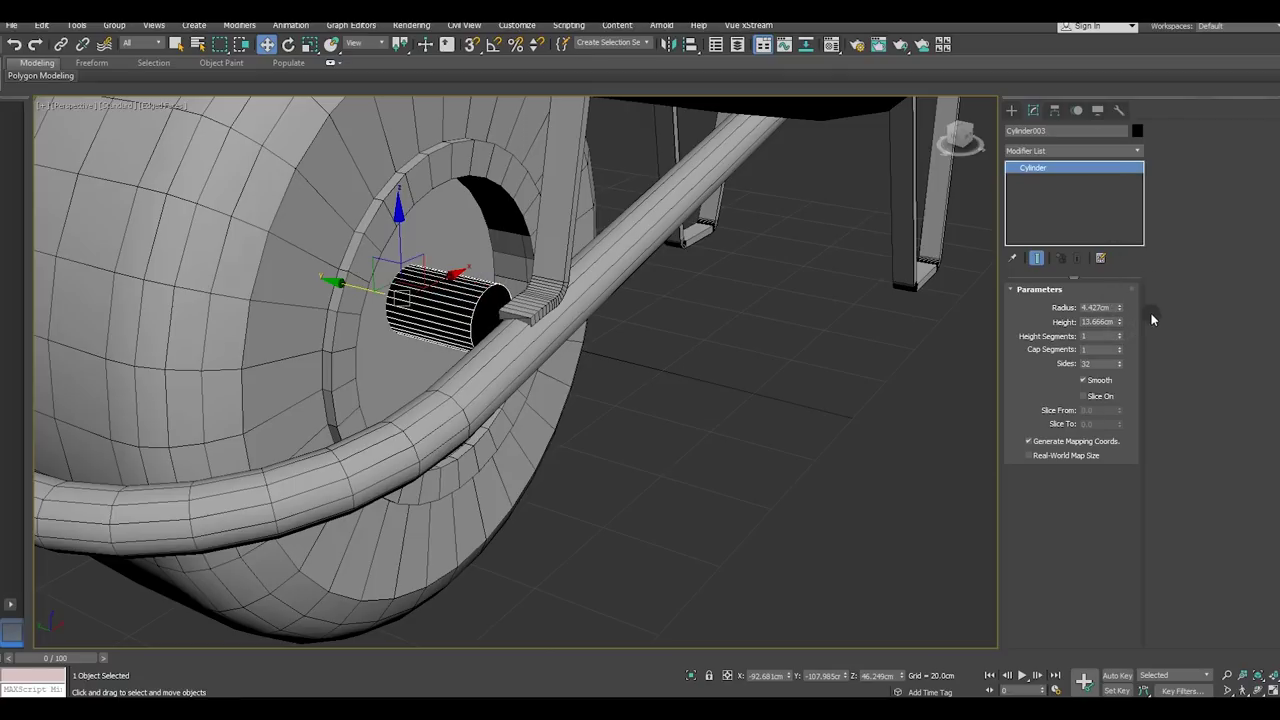
pyautogui.moveTo(1120, 369); pyautogui.dragTo(1120, 370)
pyautogui.moveTo(1120, 321); pyautogui.dragTo(785, 44)
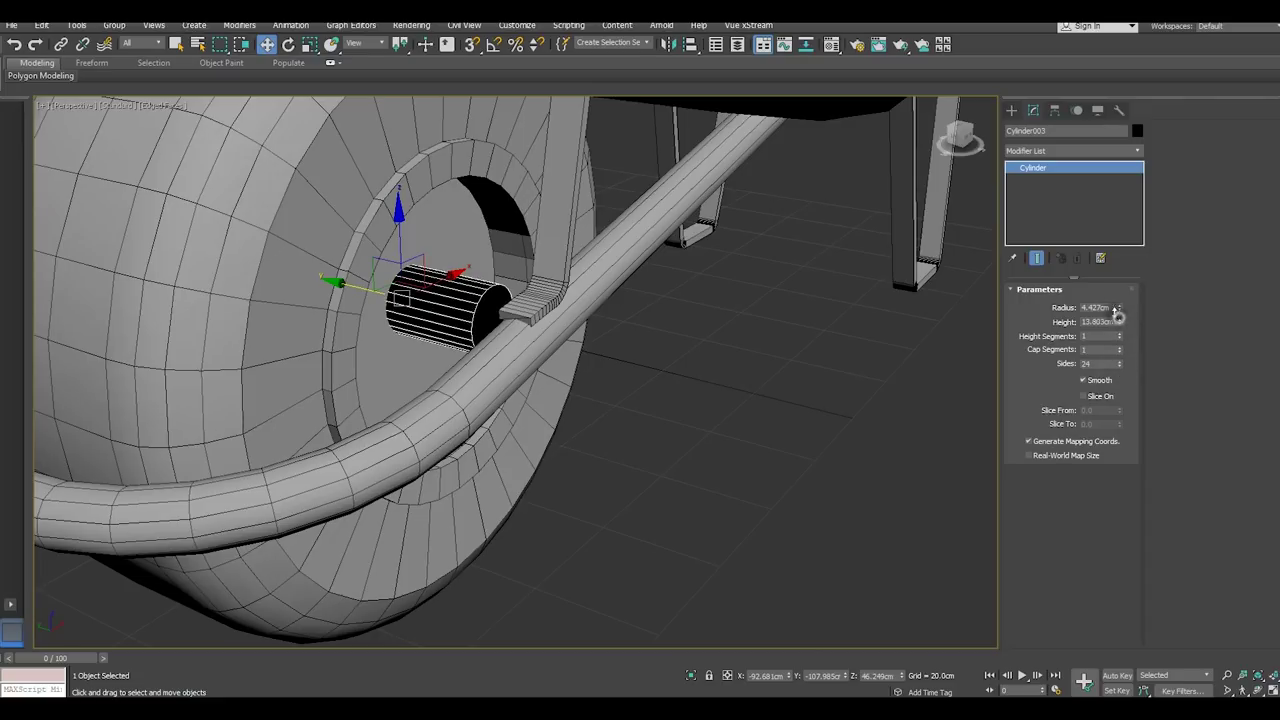
# Assign the first material in the Material Editor to the cylinder
pyautogui.click(832, 45)
pyautogui.click(60, 352)
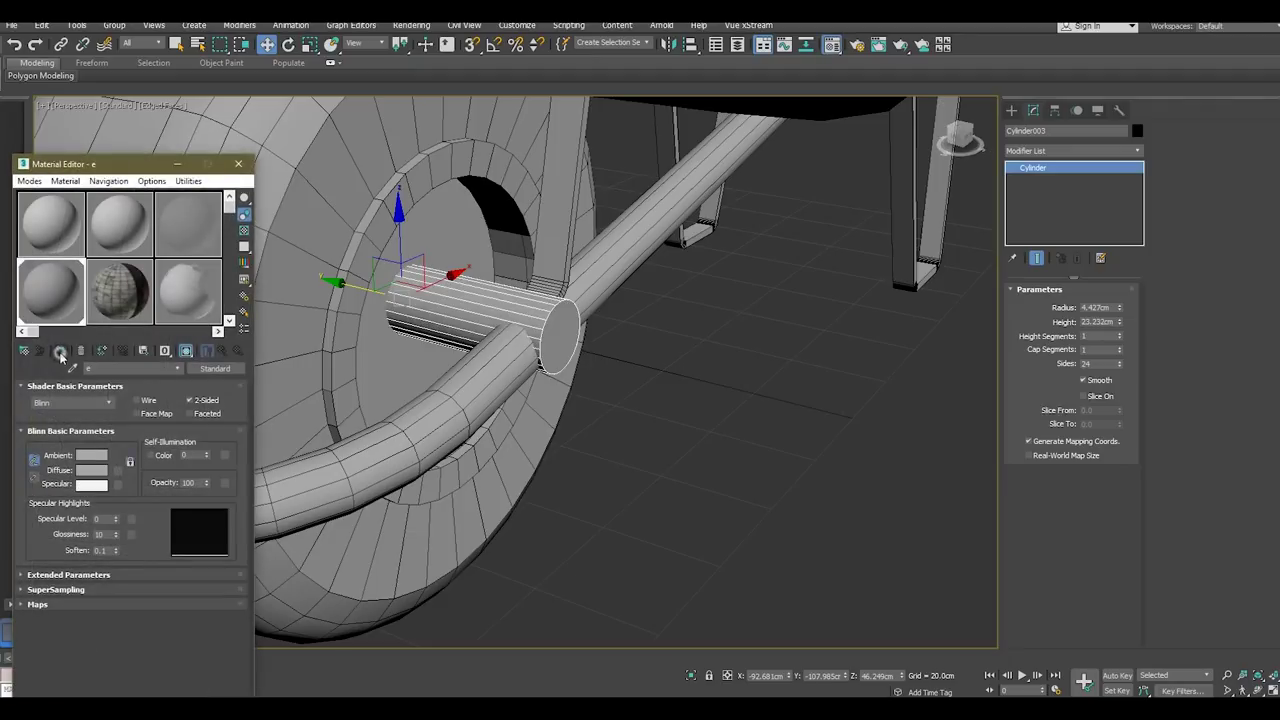
pyautogui.click(238, 163)
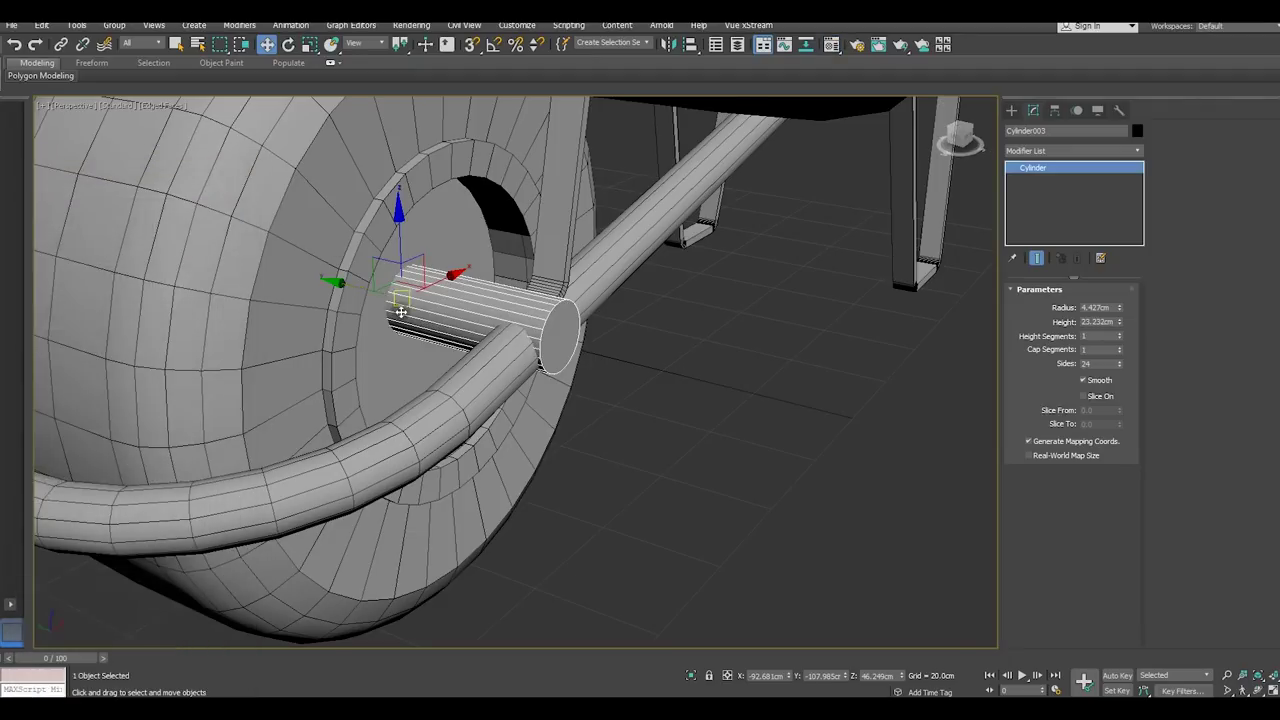
# Shorten the hub cylinder's height to 3.253cm, making it a thin disc
pyautogui.keyDown('alt'); pyautogui.moveTo(405, 298); pyautogui.dragTo(382, 337, button='middle'); pyautogui.keyUp('alt')
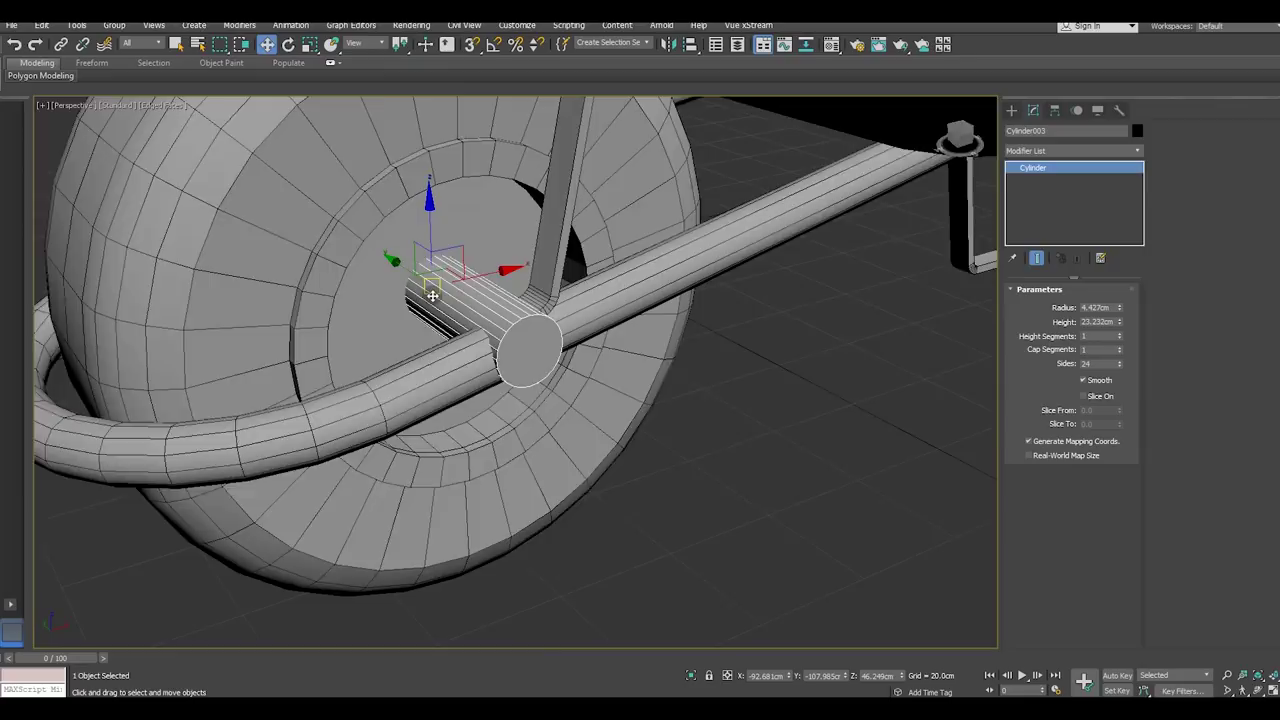
pyautogui.scroll(2, 432, 295)
pyautogui.scroll(2, 425, 275)
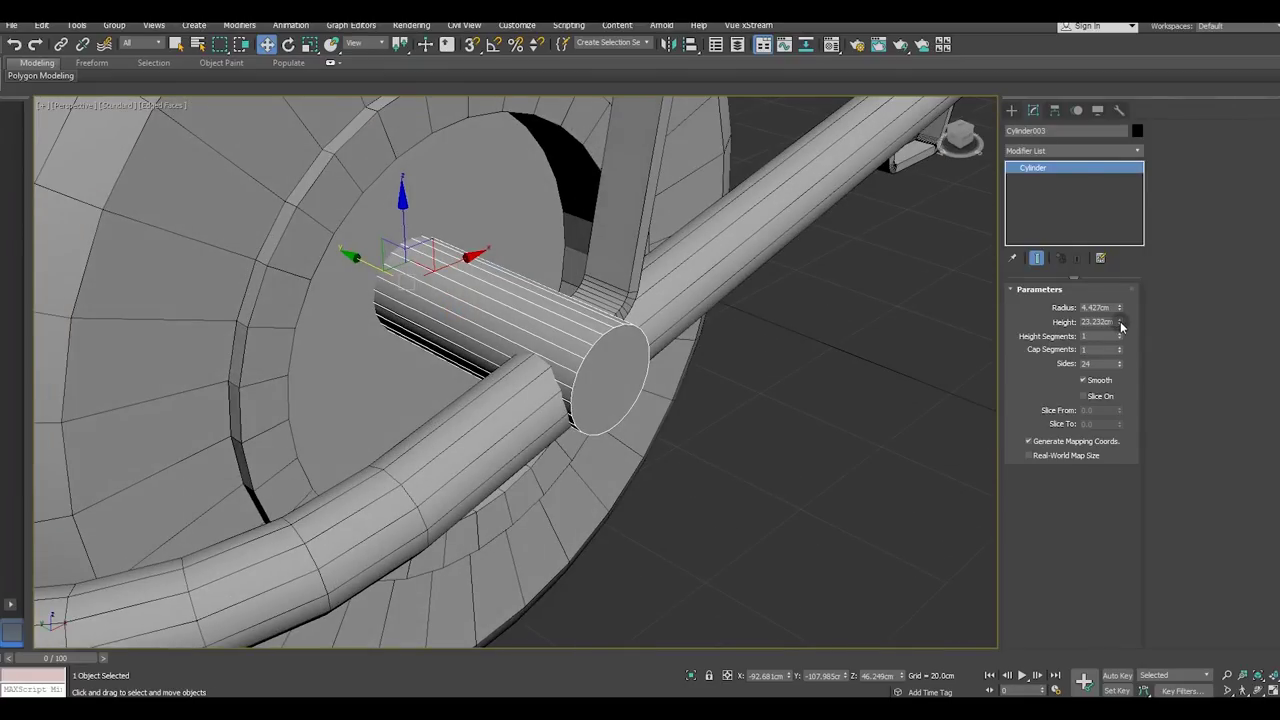
pyautogui.moveTo(1121, 326); pyautogui.dragTo(1117, 380)
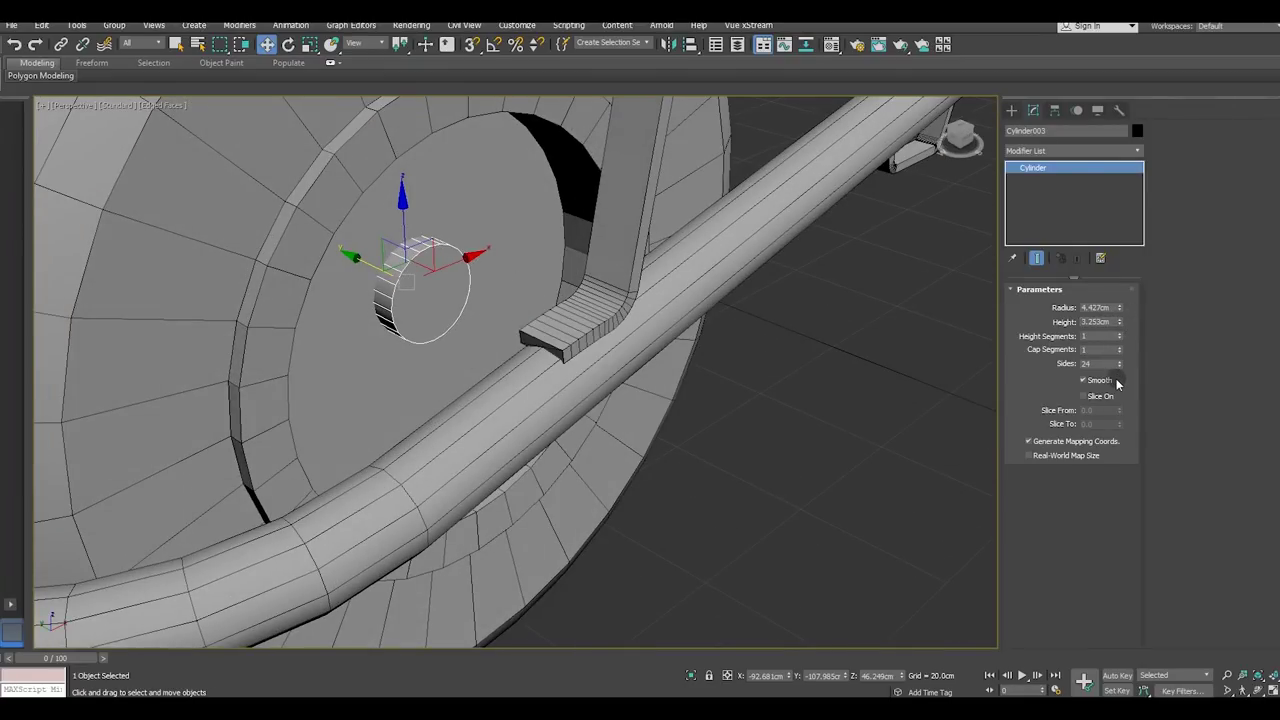
# Set the disc to 6 sides and clone it as a copy named Cylinder004
pyautogui.moveTo(1122, 367); pyautogui.dragTo(1126, 375)
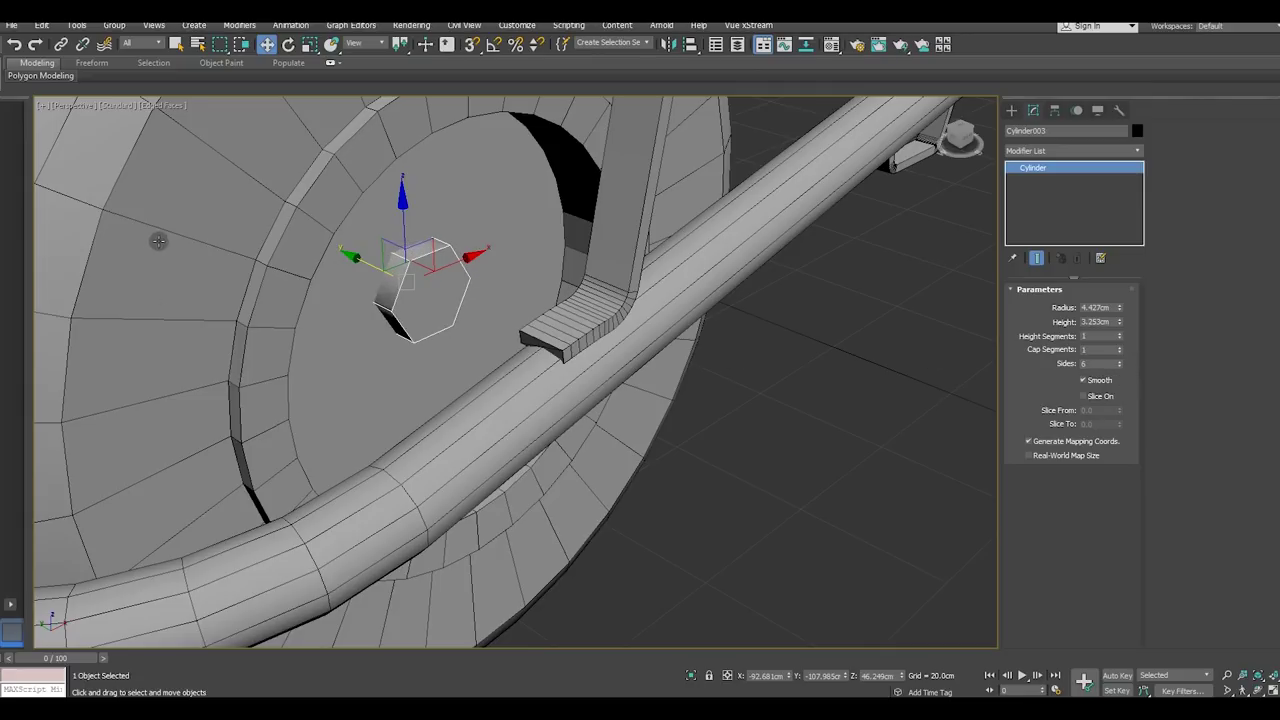
pyautogui.click(42, 25)
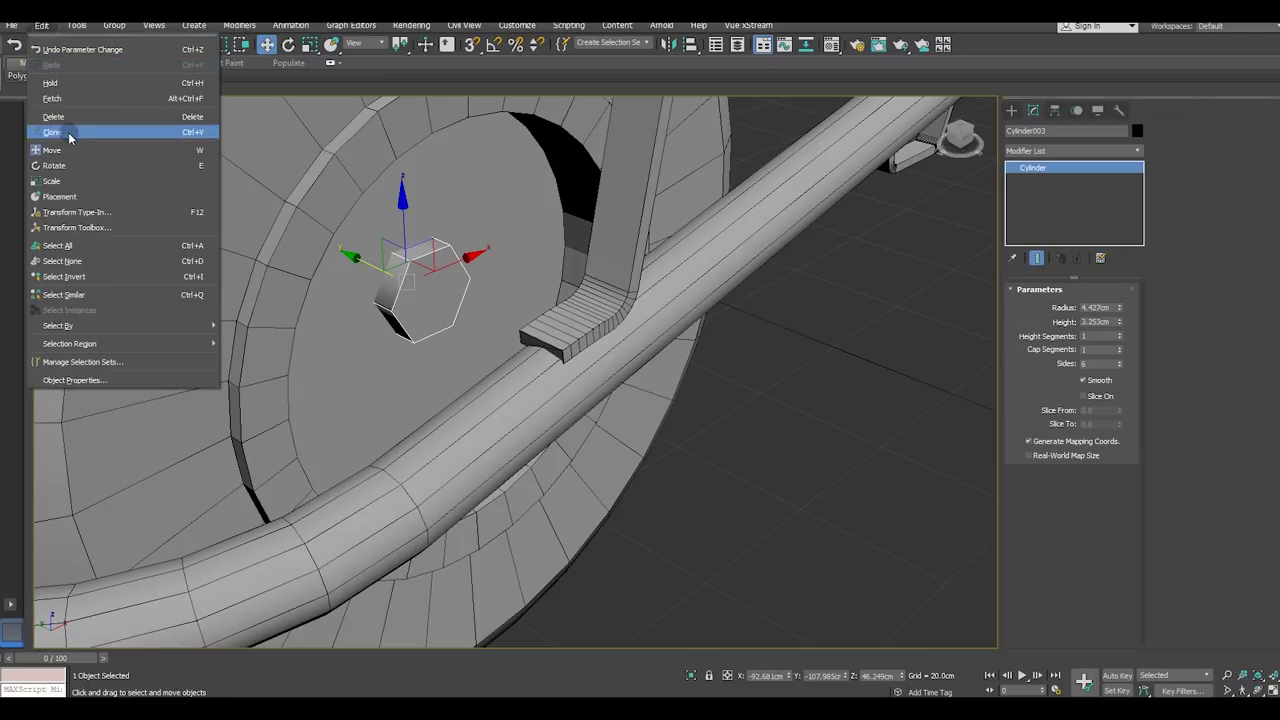
pyautogui.click(75, 128)
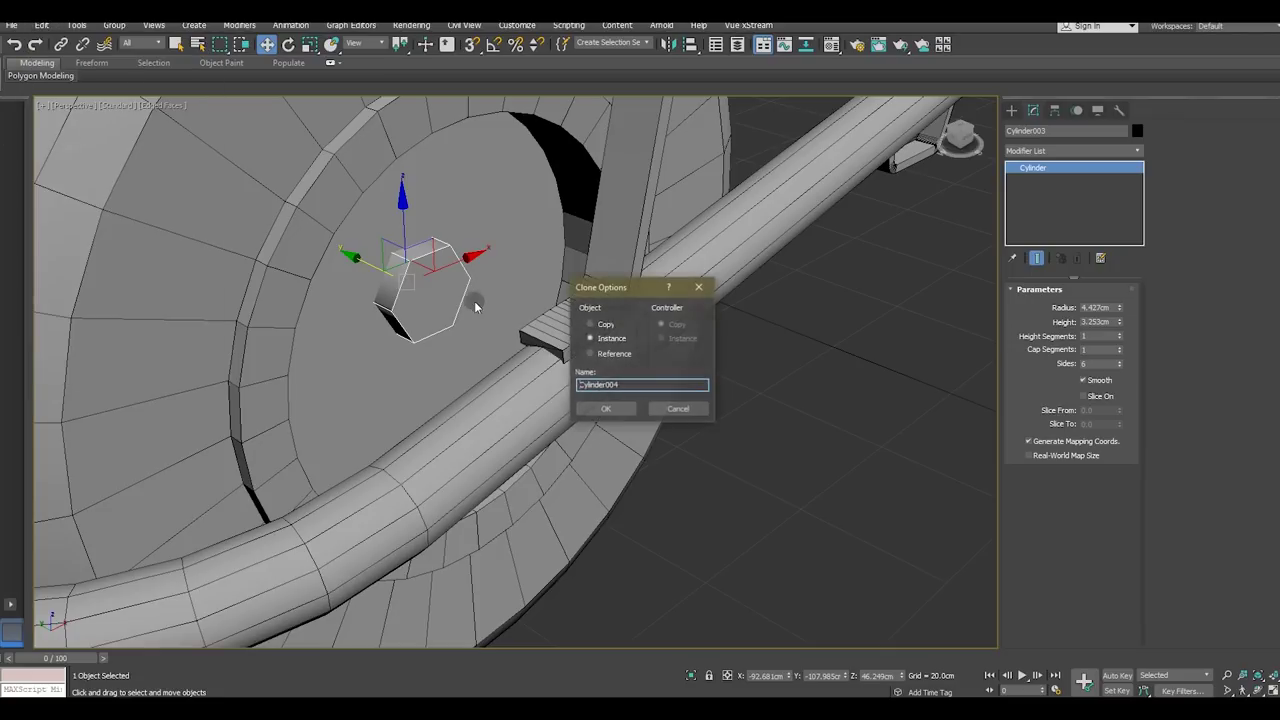
pyautogui.click(606, 408)
# Make Cylinder004 a bolt shaft about 17.021cm high with 2.39cm radius
pyautogui.moveTo(1119, 327); pyautogui.dragTo(1101, 178)
pyautogui.moveTo(1122, 309); pyautogui.dragTo(1119, 328)
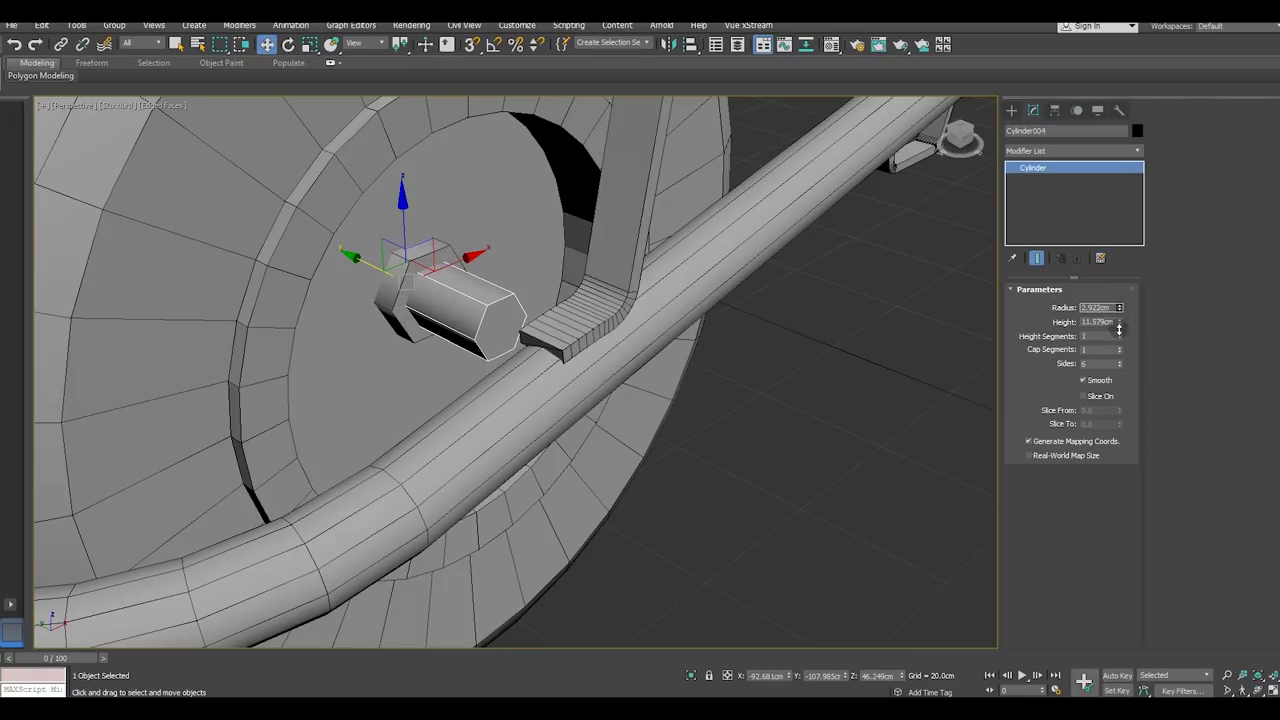
pyautogui.moveTo(1119, 328)
pyautogui.mouseDown()
pyautogui.moveTo(1122, 343)
pyautogui.moveTo(1110, 298)
pyautogui.mouseUp()
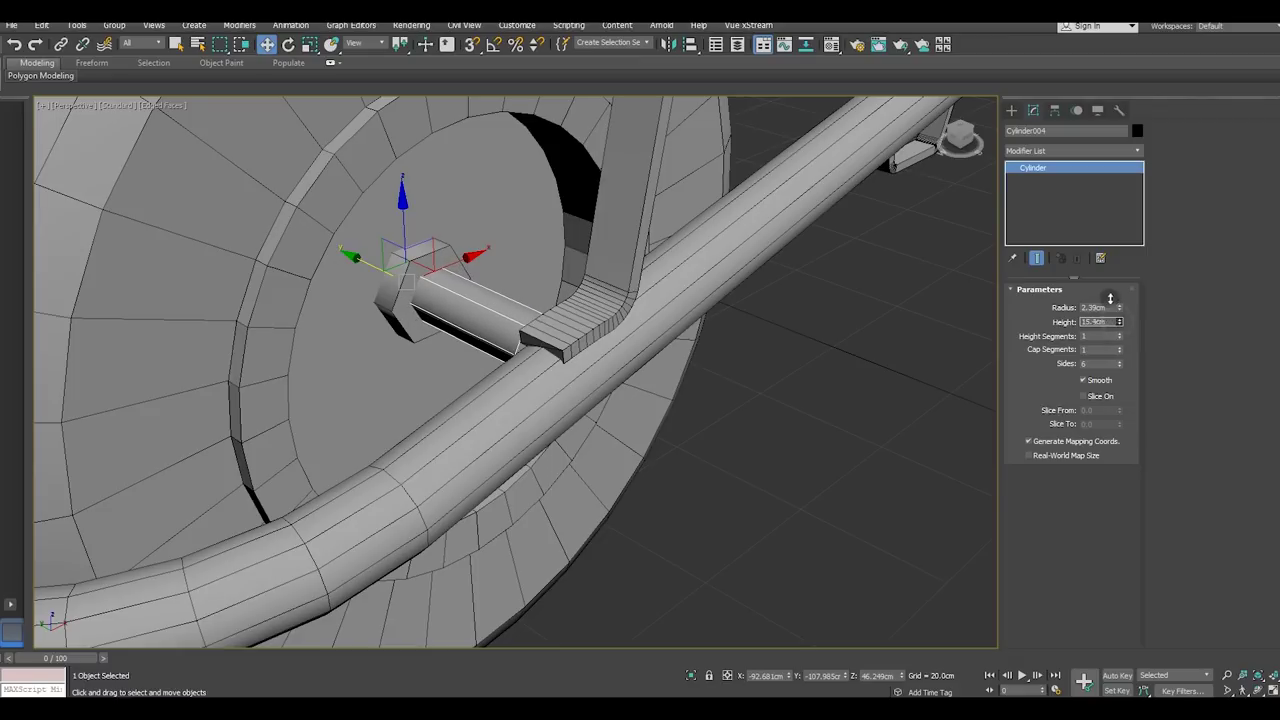
pyautogui.moveTo(648, 357)
pyautogui.keyDown('alt'); pyautogui.mouseDown(button='middle')
pyautogui.moveTo(706, 346)
pyautogui.moveTo(680, 337)
pyautogui.moveTo(653, 345)
pyautogui.moveTo(706, 366)
pyautogui.moveTo(651, 334)
pyautogui.moveTo(651, 277)
pyautogui.moveTo(720, 349)
pyautogui.moveTo(670, 372)
pyautogui.mouseUp(button='middle'); pyautogui.keyUp('alt')
pyautogui.keyDown('alt'); pyautogui.moveTo(409, 317); pyautogui.dragTo(361, 298, button='middle'); pyautogui.keyUp('alt')
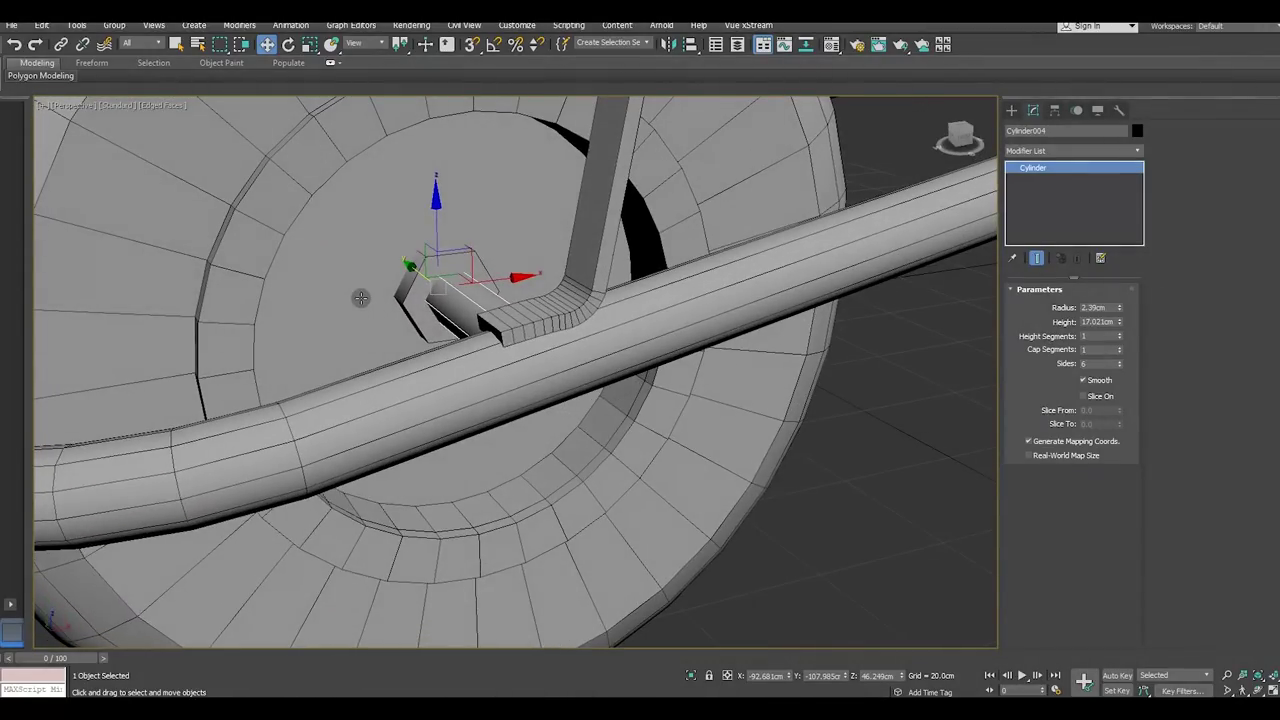
# In Front view, draw a flat box, Box003, roughly 7.85cm by 14.22cm, over the frame rod
pyautogui.press('f')
pyautogui.scroll(4, 497, 405)
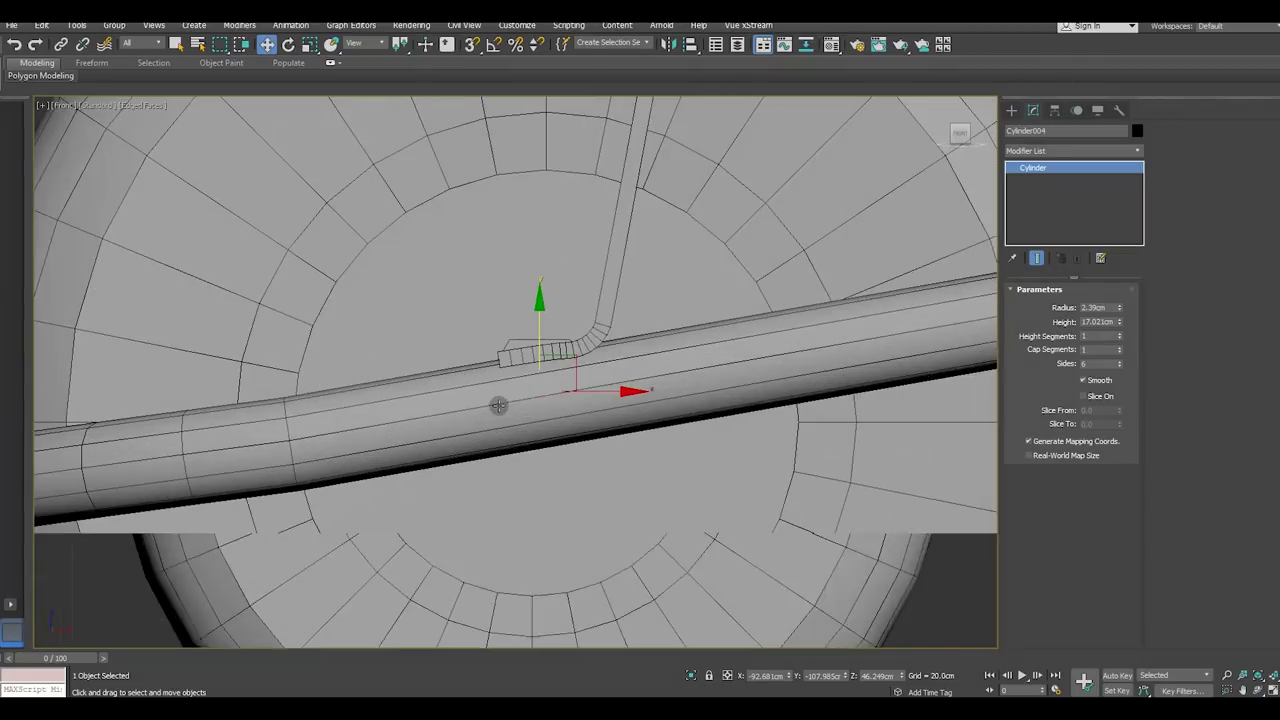
pyautogui.moveTo(497, 406); pyautogui.dragTo(491, 314, button='middle')
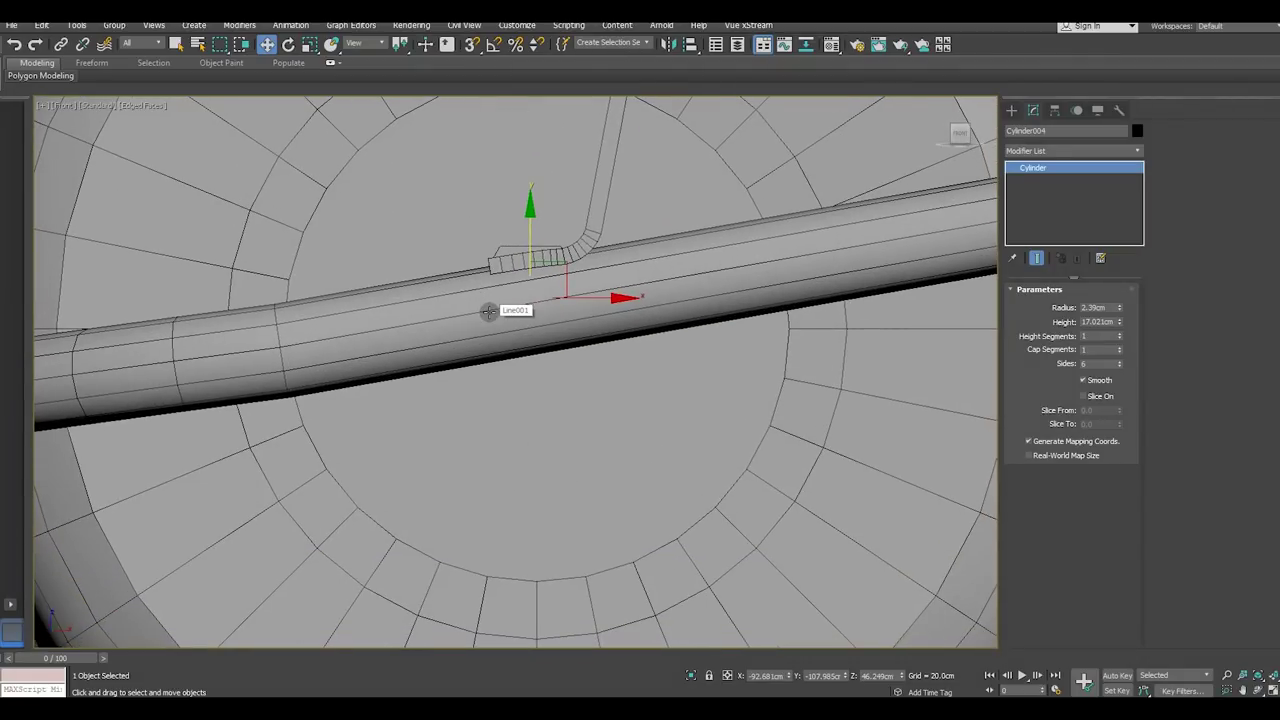
pyautogui.click(1012, 111)
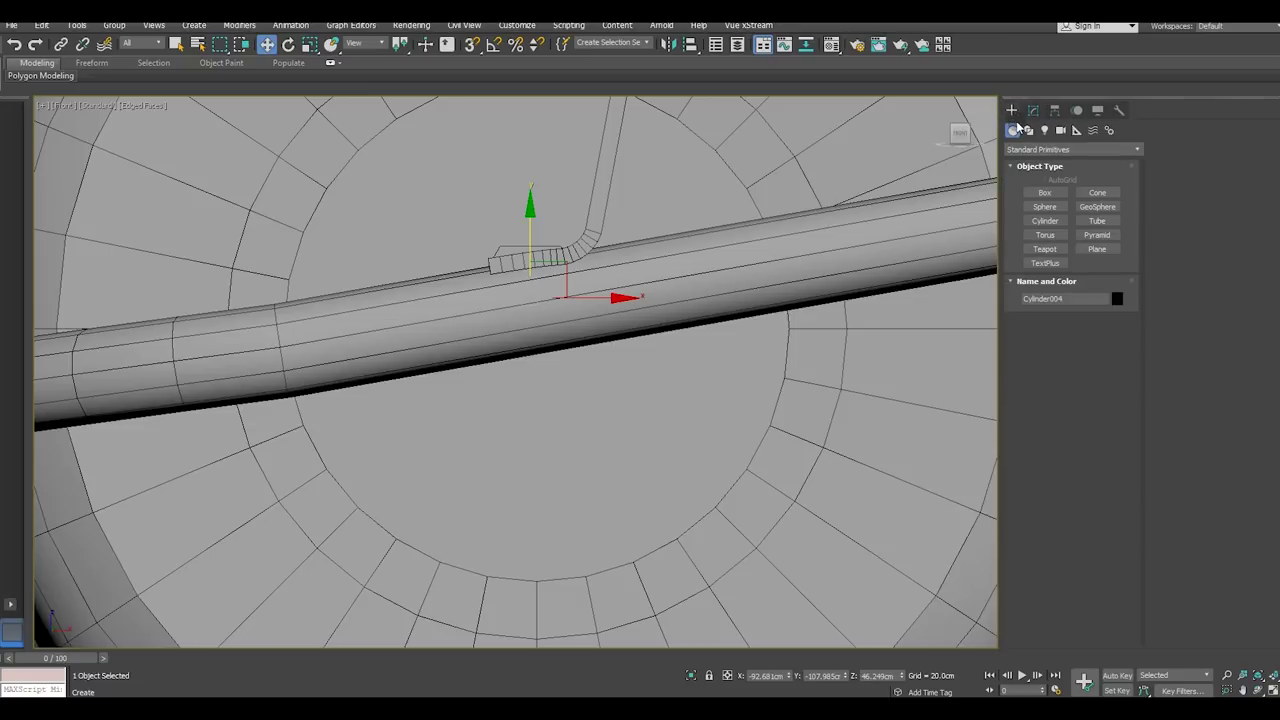
pyautogui.click(1045, 192)
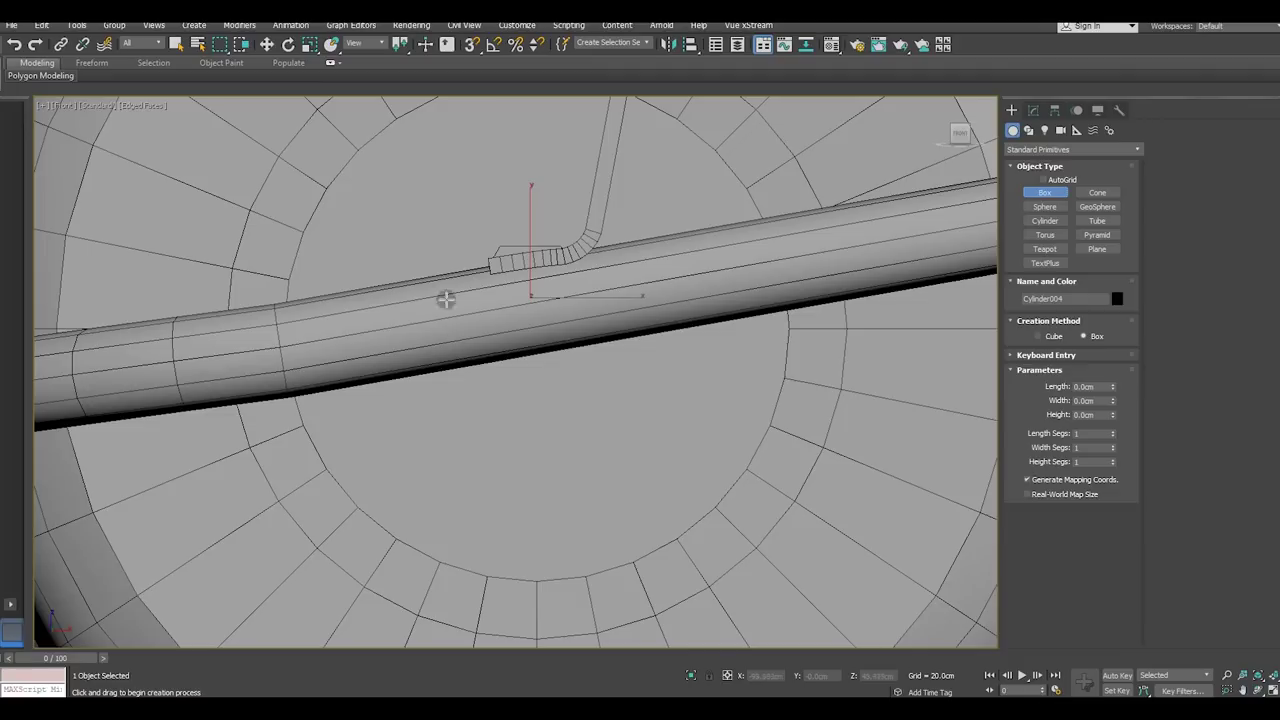
pyautogui.moveTo(442, 272); pyautogui.dragTo(634, 366)
pyautogui.click(636, 378)
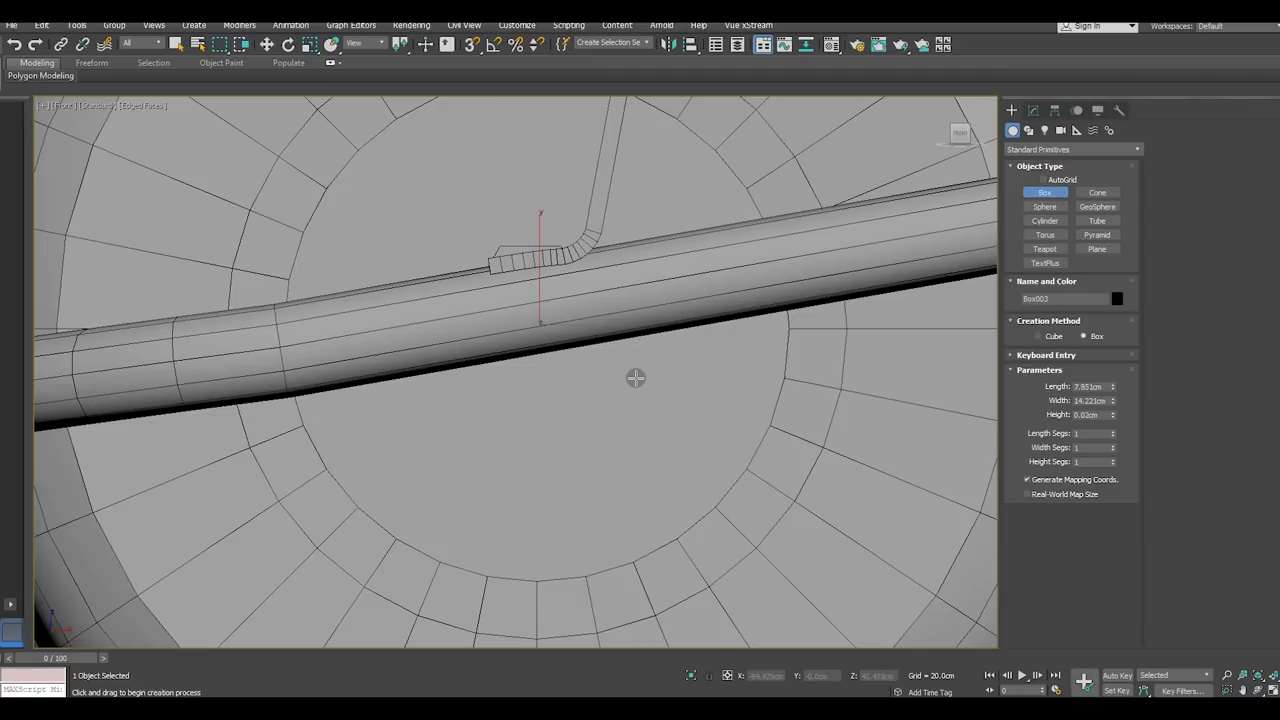
pyautogui.rightClick(600, 343)
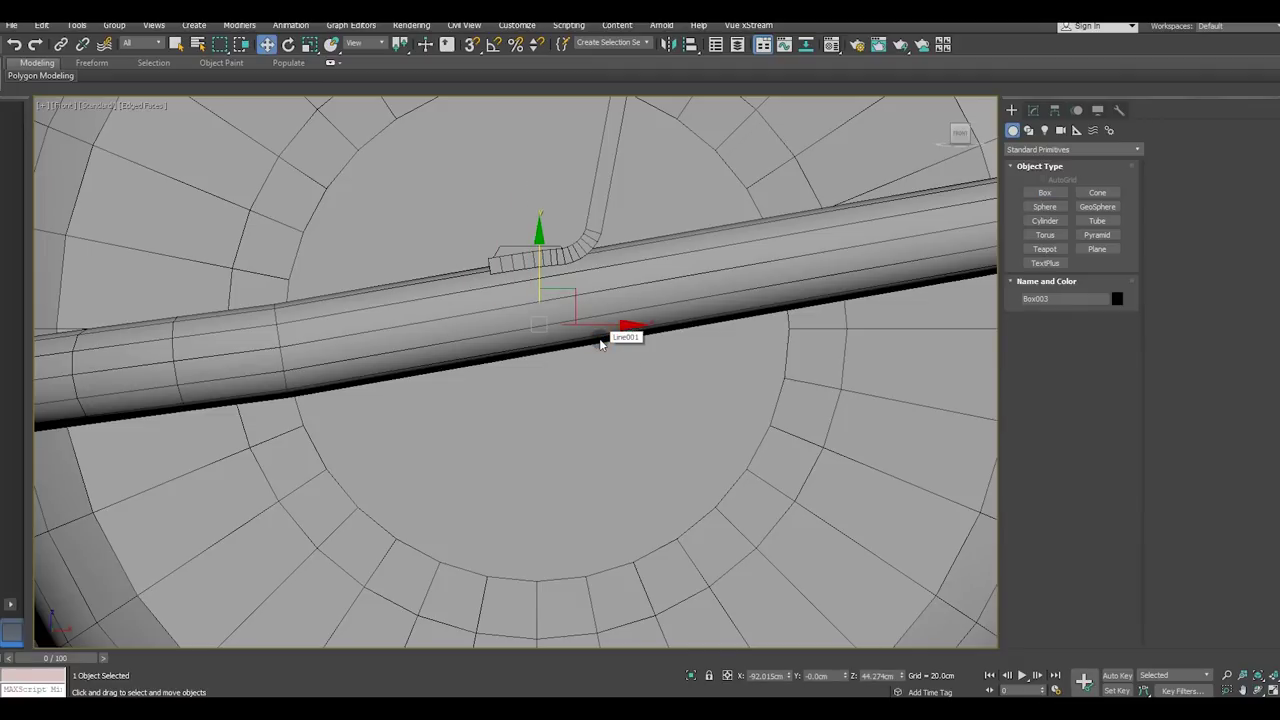
# Move Box003 onto the wheel axle in the perspective view
pyautogui.press('p')
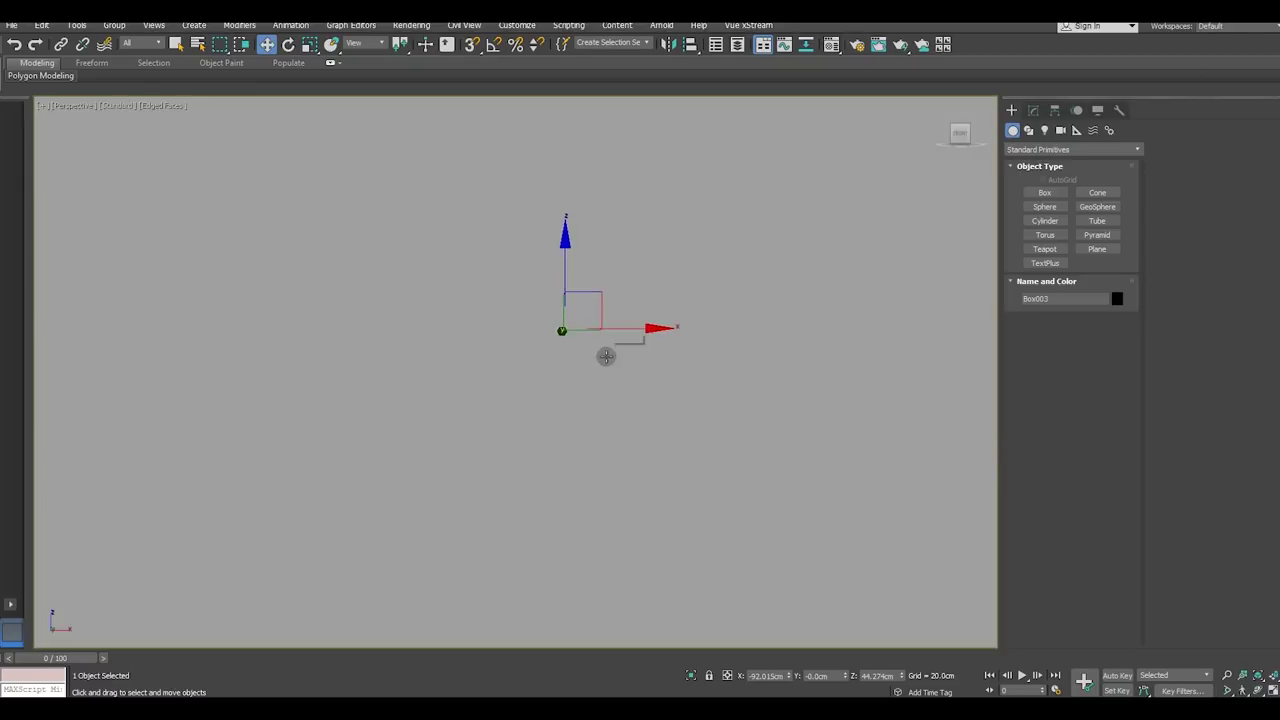
pyautogui.scroll(-5, 606, 354)
pyautogui.scroll(-5, 657, 391)
pyautogui.scroll(-3, 700, 410)
pyautogui.moveTo(741, 436); pyautogui.dragTo(651, 423, button='middle')
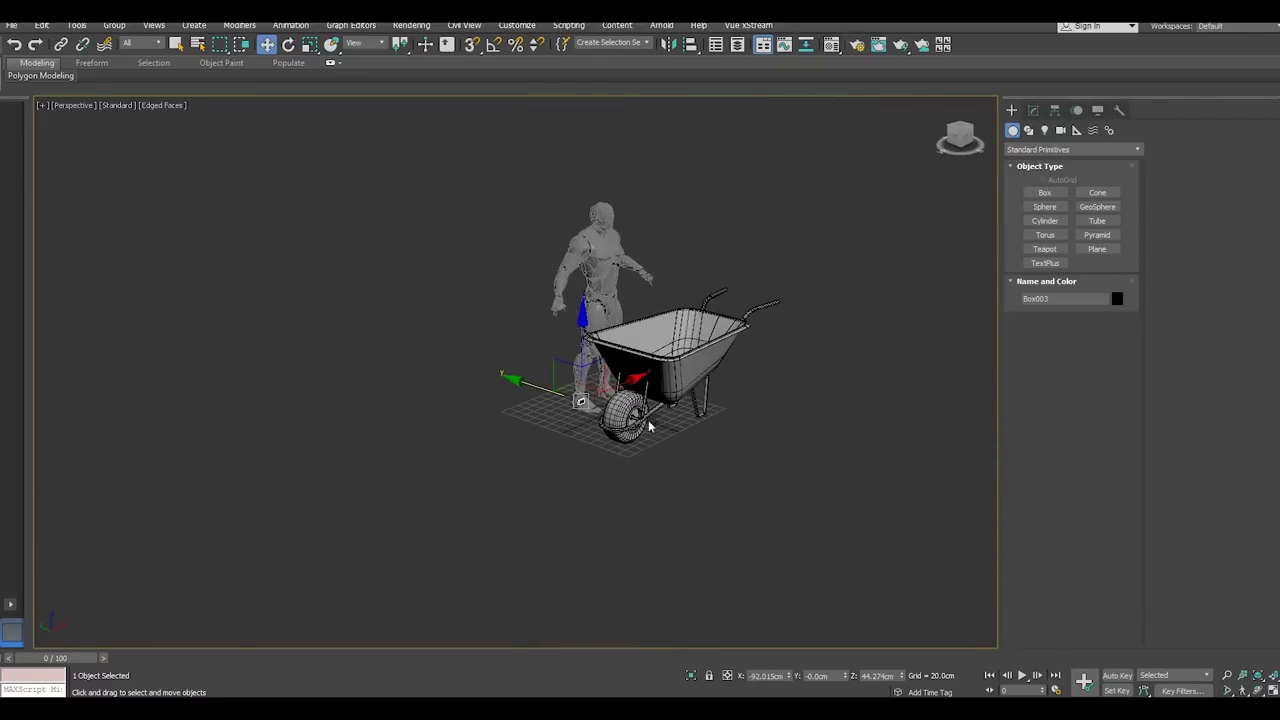
pyautogui.scroll(5, 630, 415)
pyautogui.moveTo(388, 336)
pyautogui.mouseDown()
pyautogui.moveTo(680, 400)
pyautogui.moveTo(648, 418)
pyautogui.mouseUp()
# Slide the box along the axle and lower it beside the bolt
pyautogui.scroll(2, 648, 418)
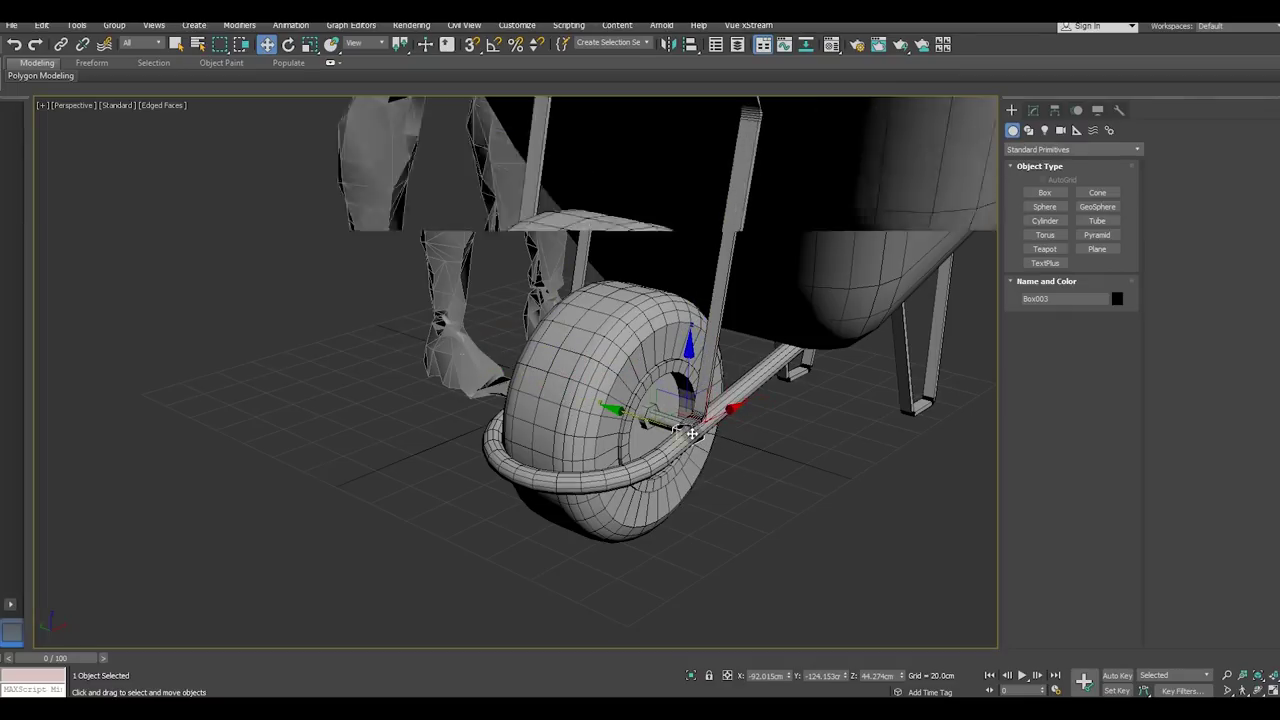
pyautogui.scroll(4, 648, 418)
pyautogui.scroll(1, 648, 418)
pyautogui.scroll(3, 648, 420)
pyautogui.keyDown('alt'); pyautogui.moveTo(723, 453); pyautogui.dragTo(665, 446, button='middle'); pyautogui.keyUp('alt')
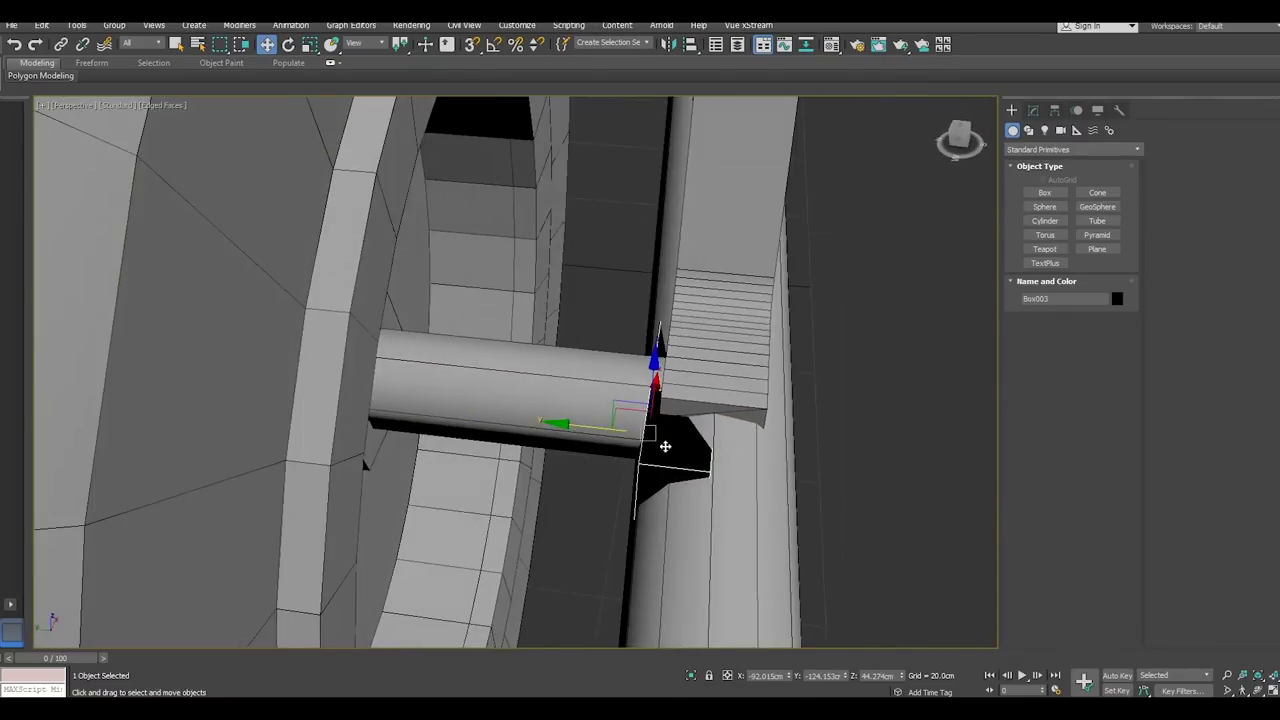
pyautogui.moveTo(606, 432)
pyautogui.mouseDown()
pyautogui.moveTo(540, 423)
pyautogui.moveTo(564, 429)
pyautogui.mouseUp()
pyautogui.moveTo(564, 429)
pyautogui.keyDown('alt'); pyautogui.mouseDown(button='middle')
pyautogui.moveTo(606, 429)
pyautogui.moveTo(618, 358)
pyautogui.mouseUp(button='middle'); pyautogui.keyUp('alt')
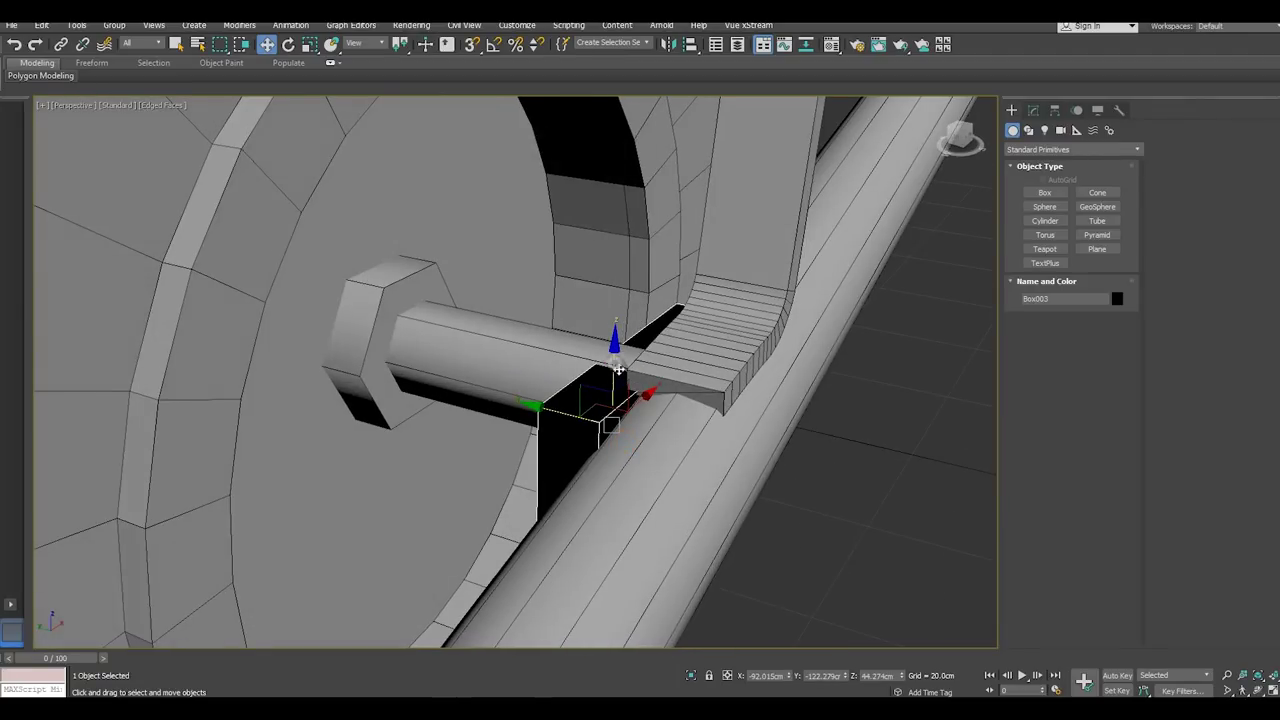
pyautogui.moveTo(618, 370); pyautogui.dragTo(619, 389)
pyautogui.moveTo(678, 433)
pyautogui.keyDown('alt'); pyautogui.mouseDown(button='middle')
pyautogui.moveTo(448, 349)
pyautogui.moveTo(463, 377)
pyautogui.moveTo(448, 349)
pyautogui.mouseUp(button='middle'); pyautogui.keyUp('alt')
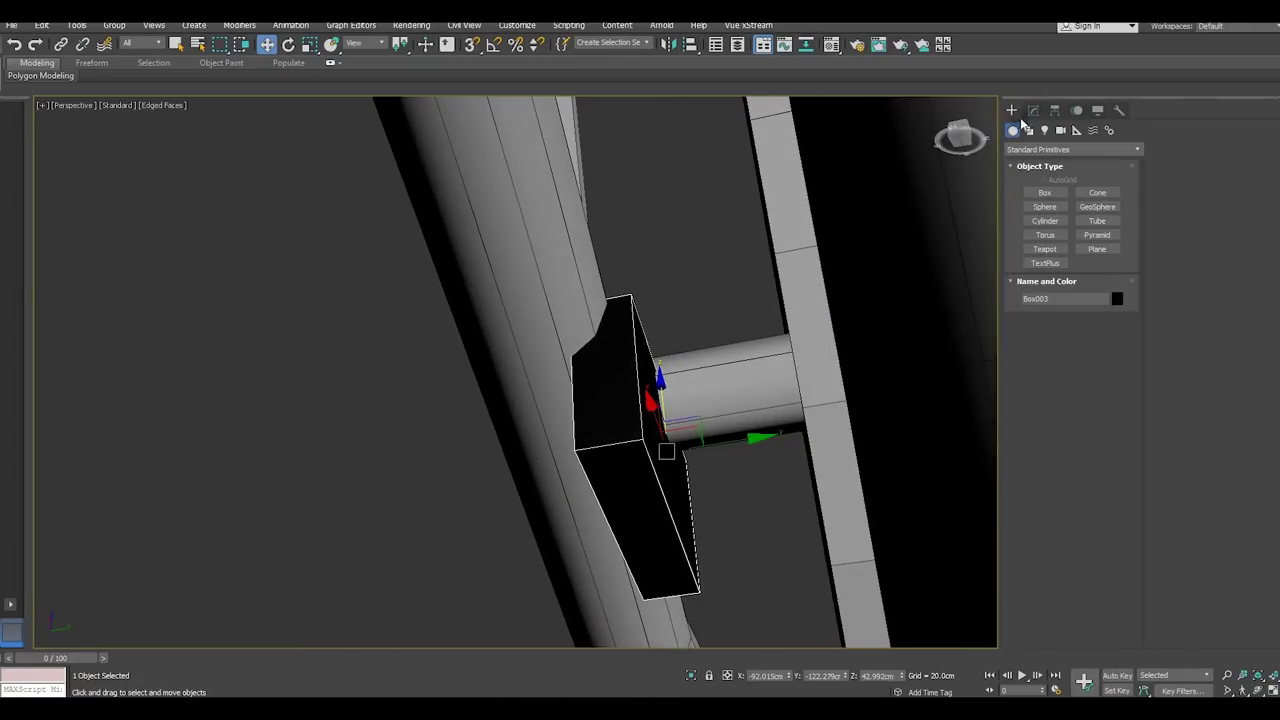
# Set the box's Height to 1.946cm and shift it sideways along the axle
pyautogui.click(1033, 110)
pyautogui.moveTo(1112, 327); pyautogui.dragTo(1120, 345)
pyautogui.moveTo(730, 441); pyautogui.dragTo(688, 443)
pyautogui.moveTo(603, 404)
pyautogui.keyDown('alt'); pyautogui.mouseDown(button='middle')
pyautogui.moveTo(663, 443)
pyautogui.moveTo(777, 480)
pyautogui.moveTo(834, 477)
pyautogui.moveTo(413, 103)
pyautogui.mouseUp(button='middle'); pyautogui.keyUp('alt')
# Tilt the box slightly on two axes and nudge it against the frame tube
pyautogui.click(288, 44)
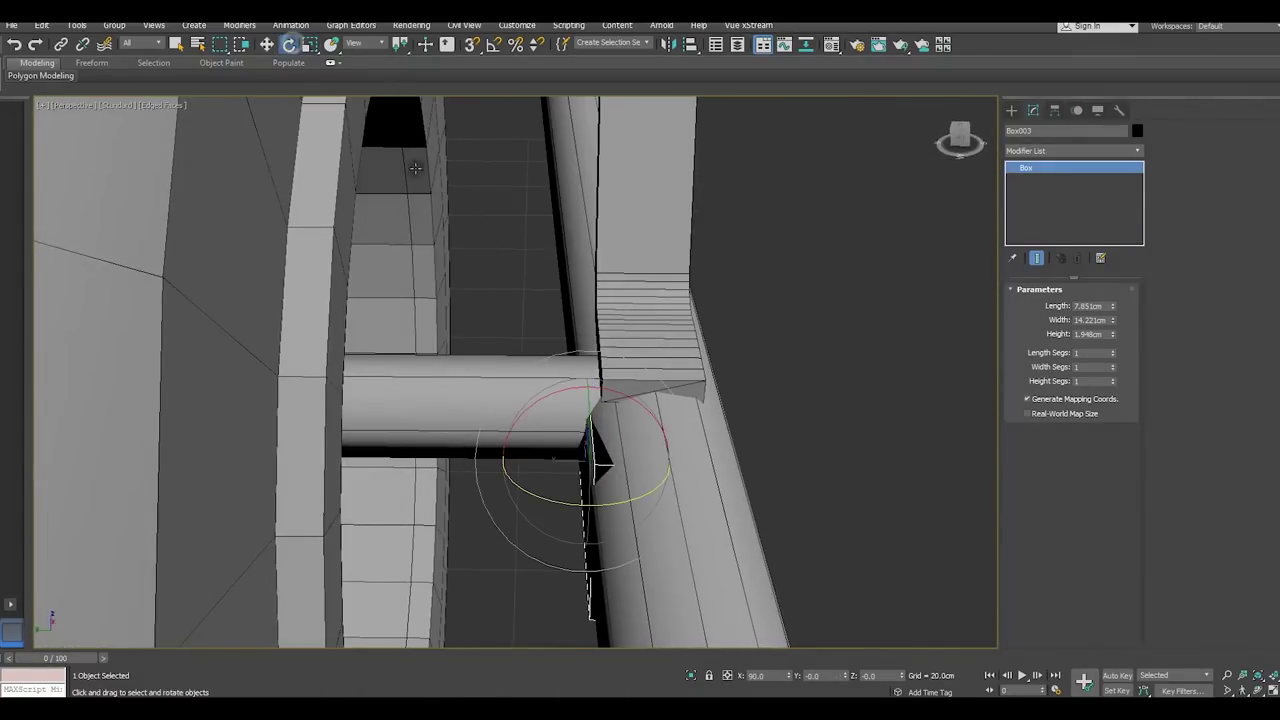
pyautogui.moveTo(615, 502); pyautogui.dragTo(618, 502)
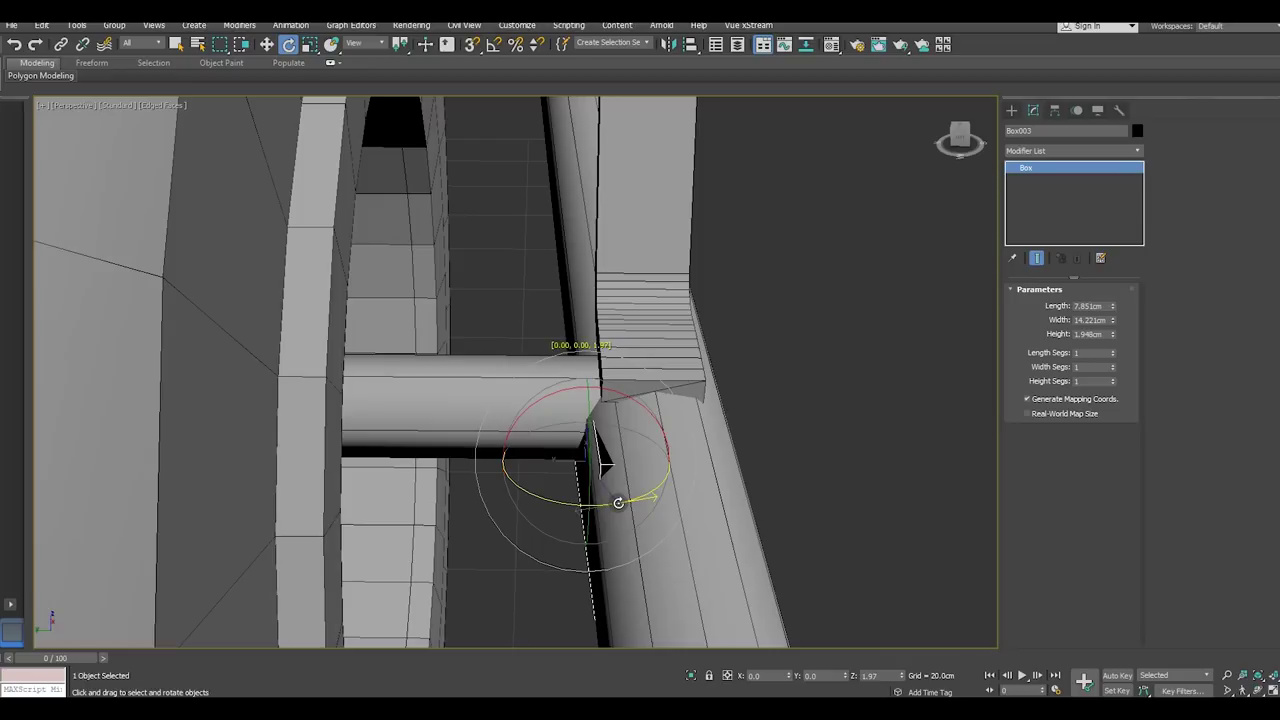
pyautogui.moveTo(592, 448); pyautogui.dragTo(591, 457)
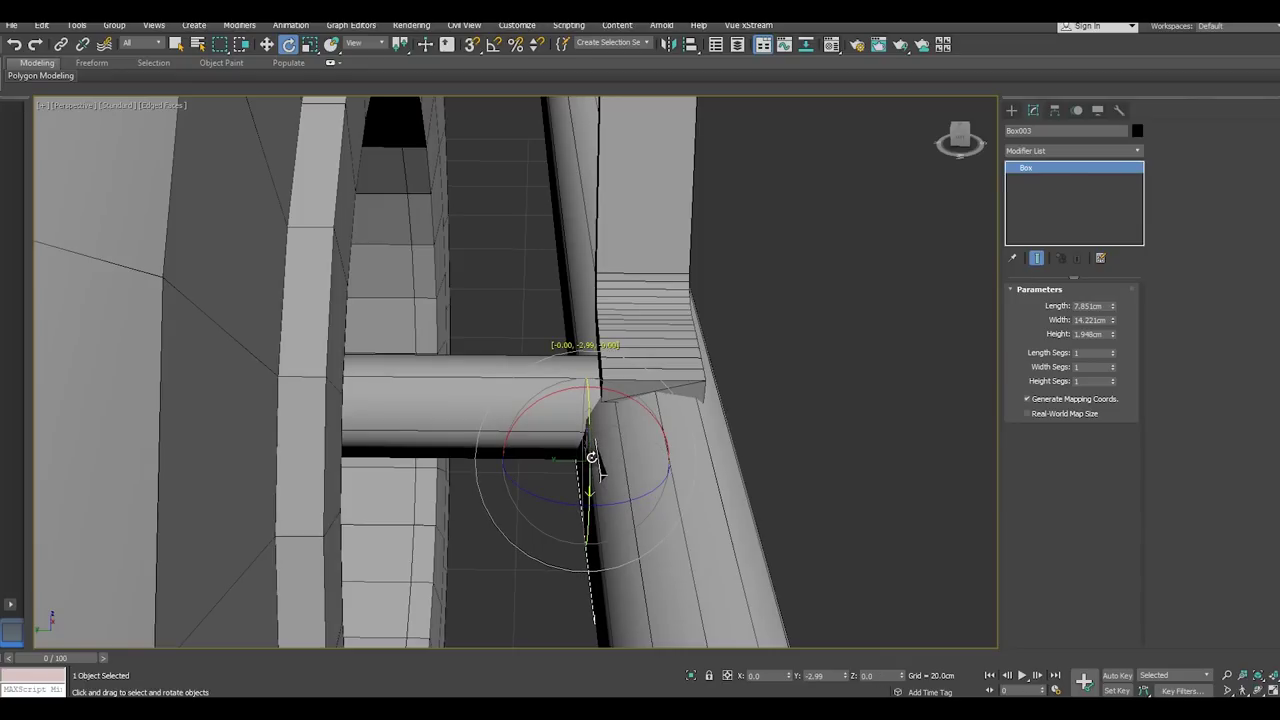
pyautogui.click(267, 44)
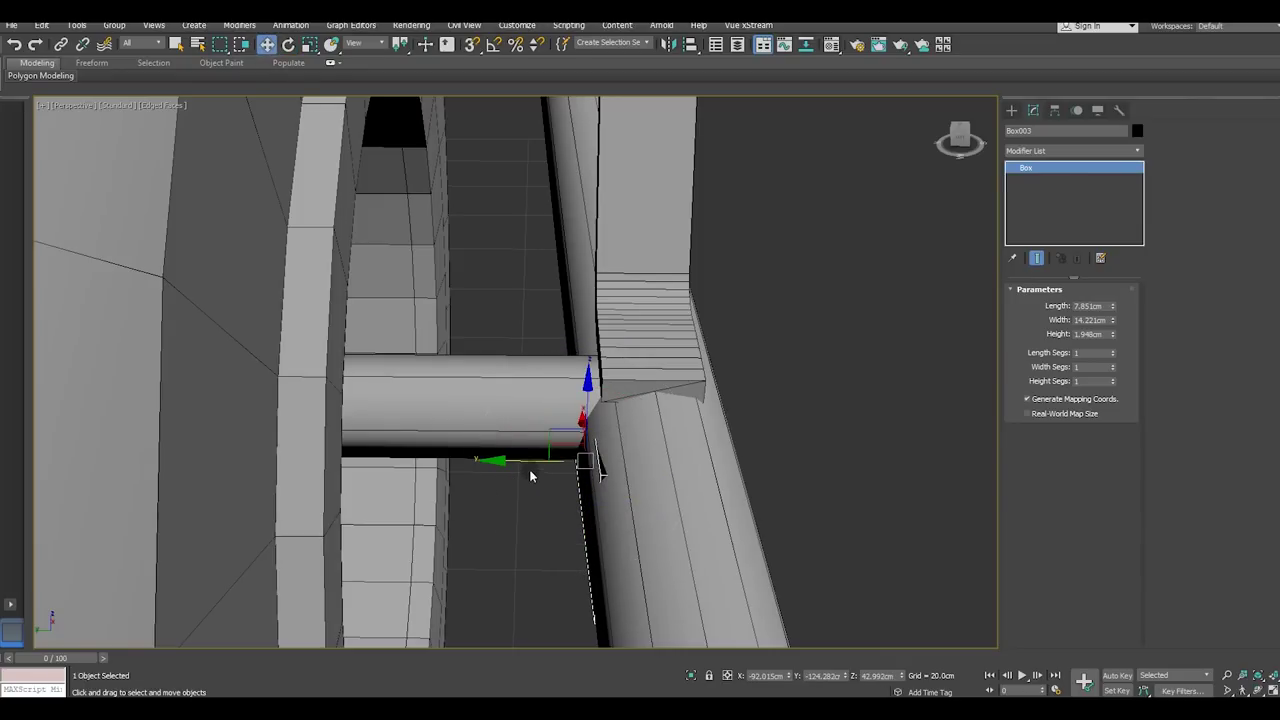
pyautogui.moveTo(524, 459); pyautogui.dragTo(533, 461)
pyautogui.moveTo(766, 502)
pyautogui.keyDown('alt'); pyautogui.mouseDown(button='middle')
pyautogui.moveTo(563, 410)
pyautogui.moveTo(486, 426)
pyautogui.moveTo(413, 353)
pyautogui.mouseUp(button='middle'); pyautogui.keyUp('alt')
pyautogui.moveTo(576, 432)
pyautogui.keyDown('alt'); pyautogui.mouseDown(button='middle')
pyautogui.moveTo(677, 540)
pyautogui.moveTo(671, 557)
pyautogui.moveTo(779, 583)
pyautogui.mouseUp(button='middle'); pyautogui.keyUp('alt')
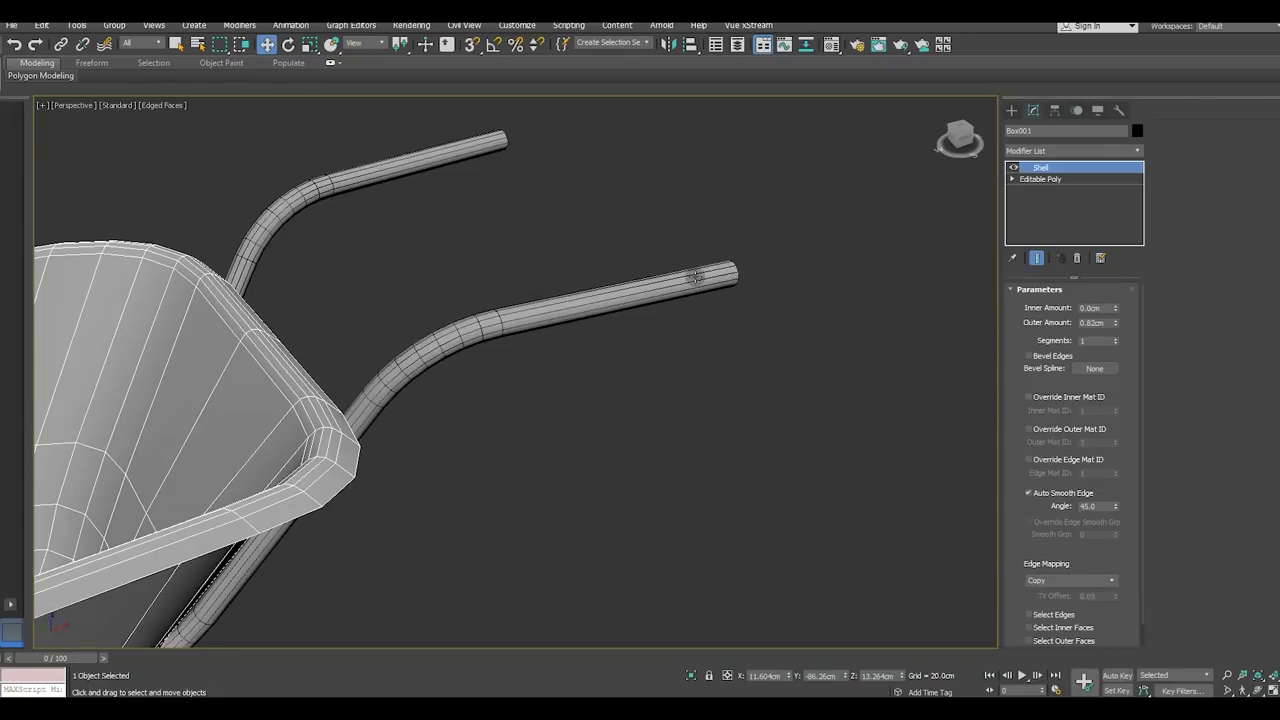
# Collapse the handle tube Line001's stack and convert it to an editable poly
pyautogui.click(695, 277)
pyautogui.click(1052, 181)
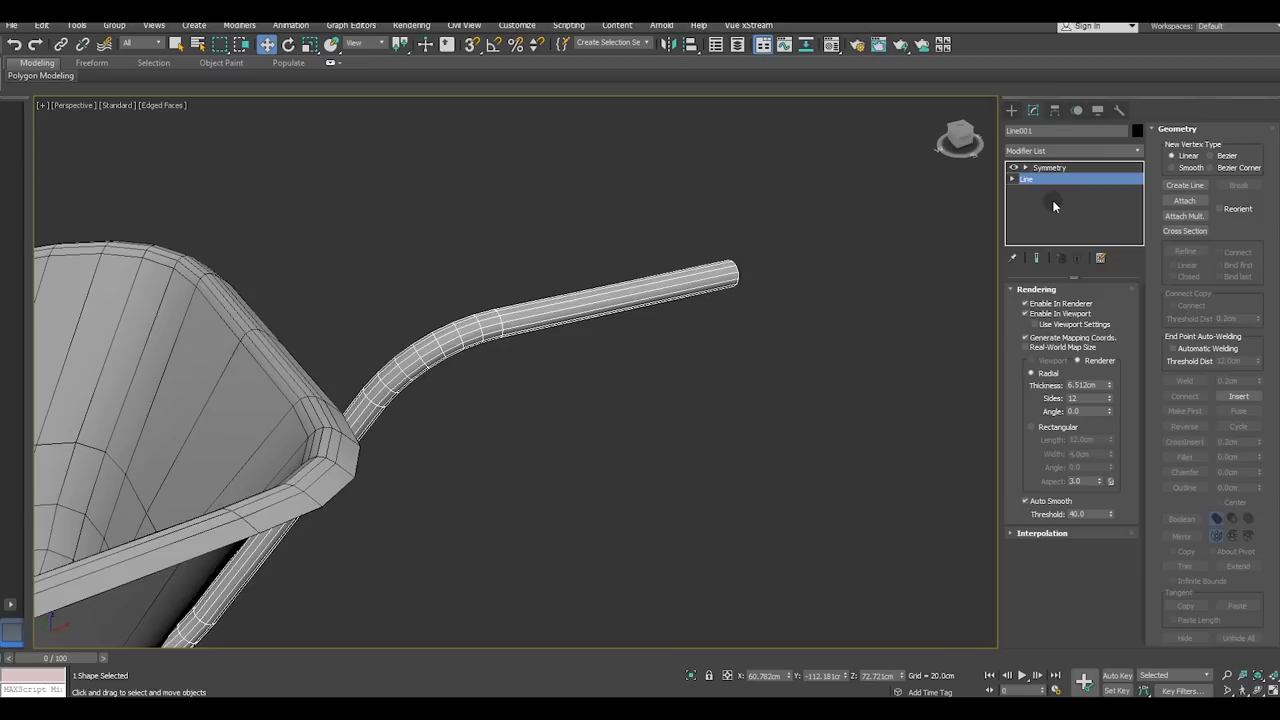
pyautogui.rightClick(1054, 205)
pyautogui.click(1065, 334)
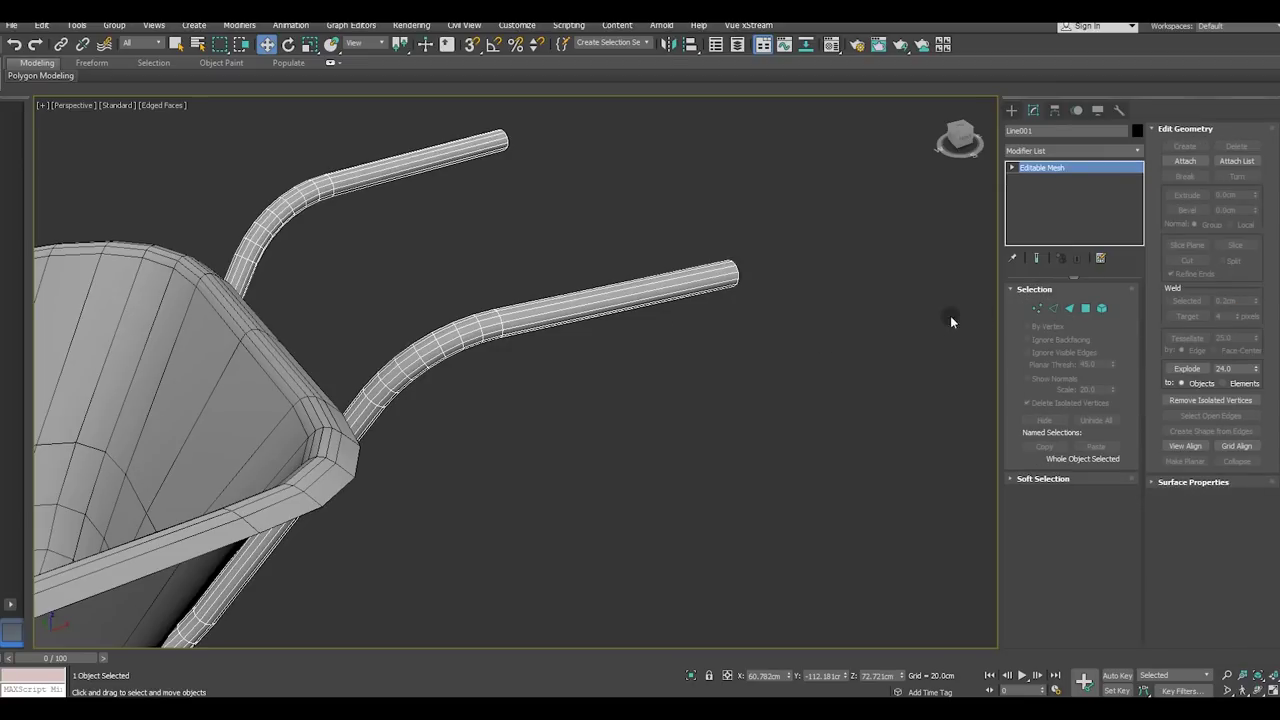
pyautogui.rightClick(1068, 210)
pyautogui.click(1100, 314)
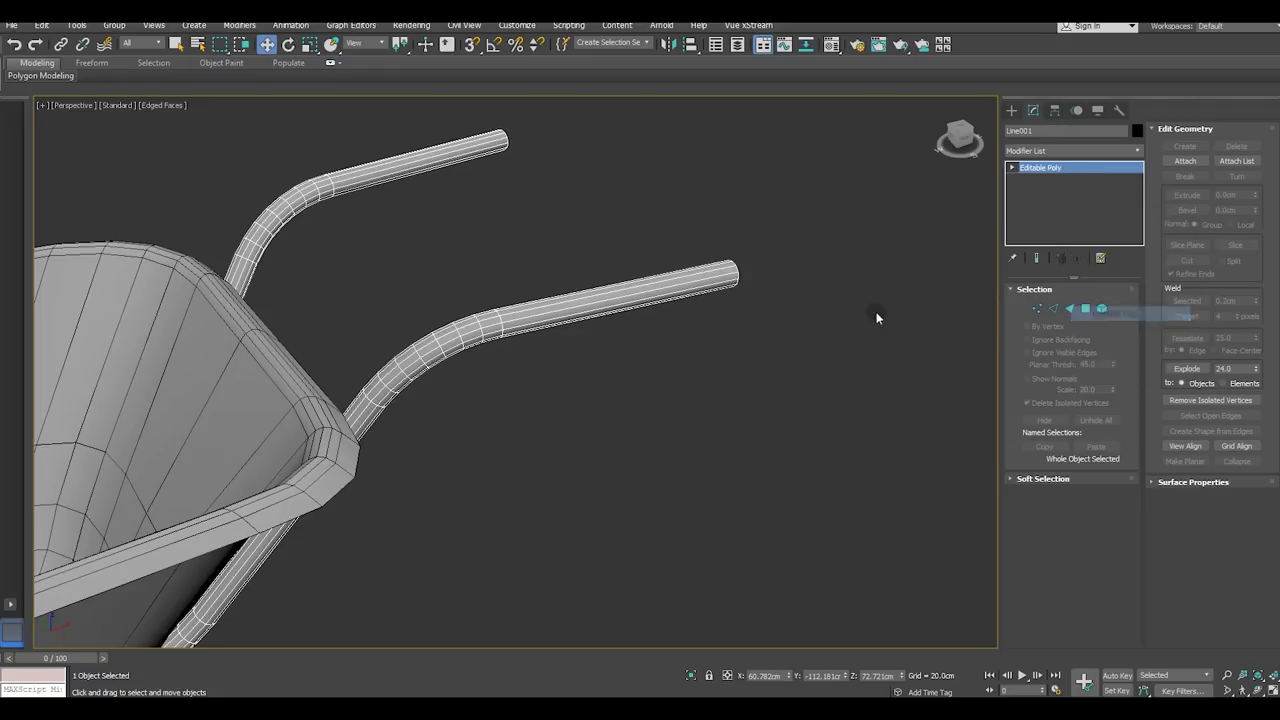
# Select the vertices at the handle tube's end
pyautogui.click(1039, 305)
pyautogui.moveTo(760, 255); pyautogui.dragTo(735, 290)
pyautogui.keyDown('alt'); pyautogui.moveTo(748, 280); pyautogui.dragTo(661, 277, button='middle'); pyautogui.keyUp('alt')
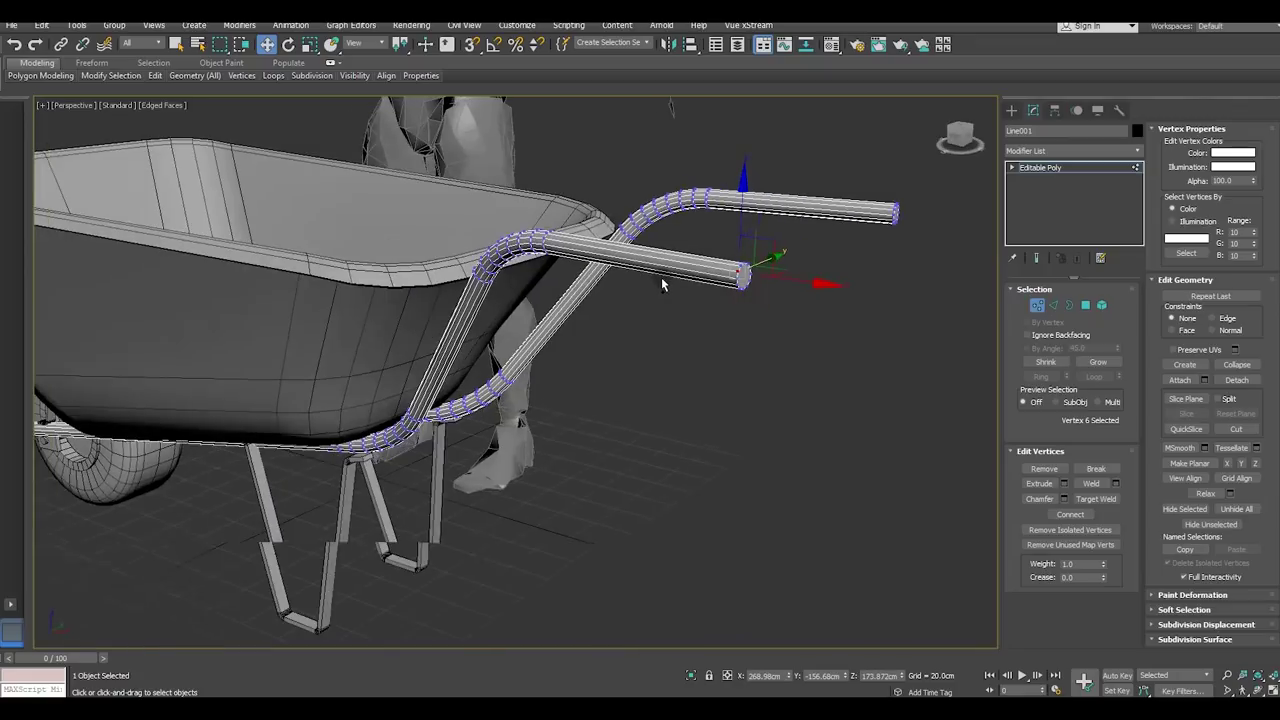
pyautogui.scroll(3, 752, 278)
pyautogui.scroll(2, 766, 286)
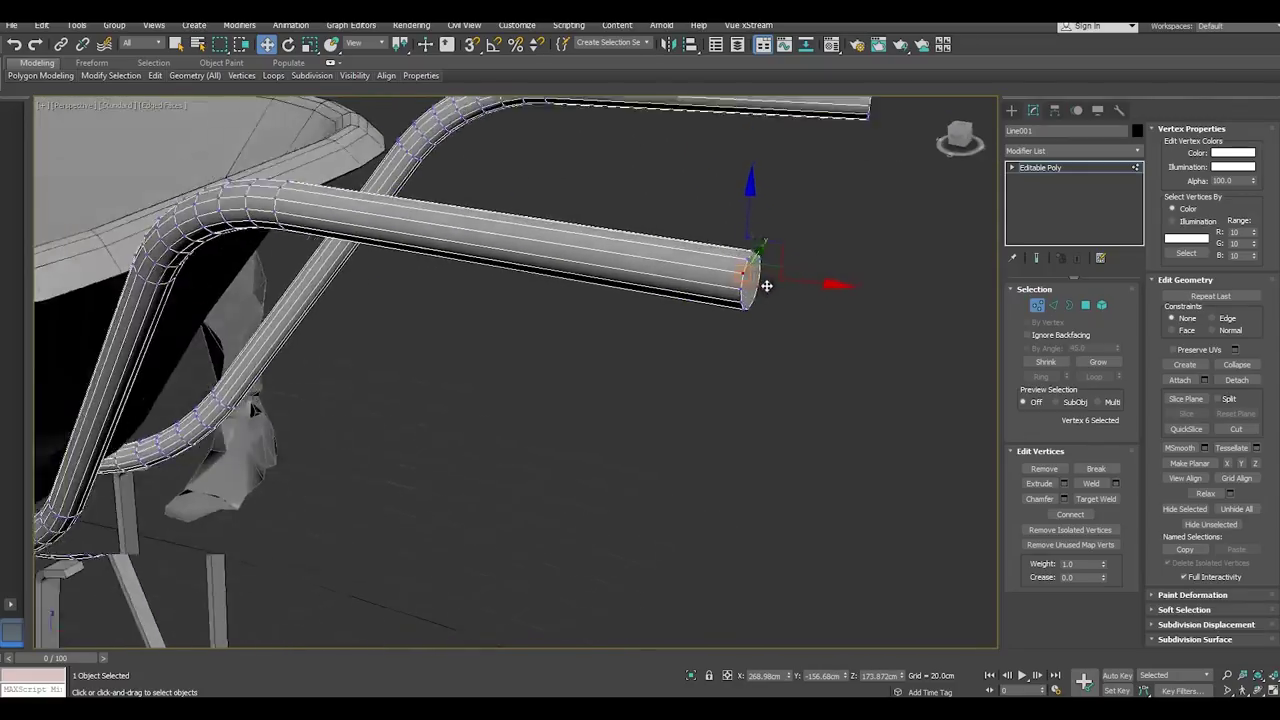
pyautogui.keyDown('alt'); pyautogui.moveTo(766, 286); pyautogui.dragTo(795, 303, button='middle'); pyautogui.keyUp('alt')
pyautogui.moveTo(155, 76)
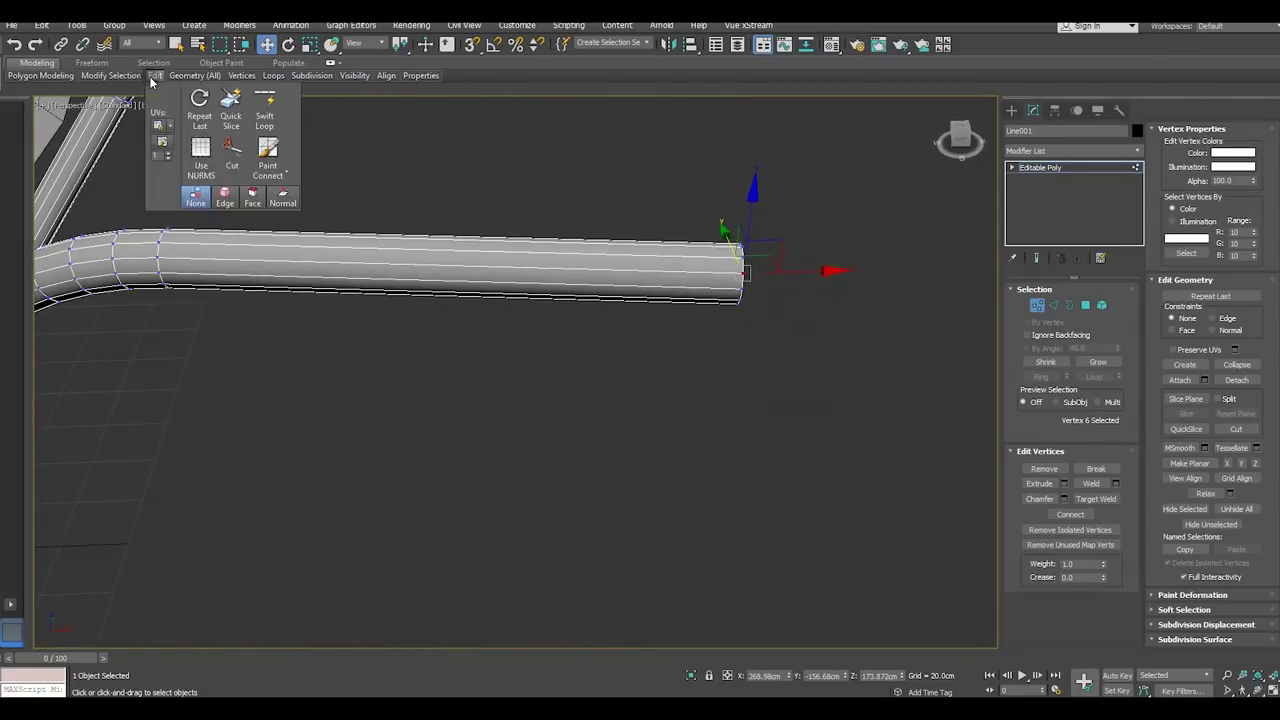
# Insert a Swift Loop edge loop around the handle tube near its end
pyautogui.click(260, 127)
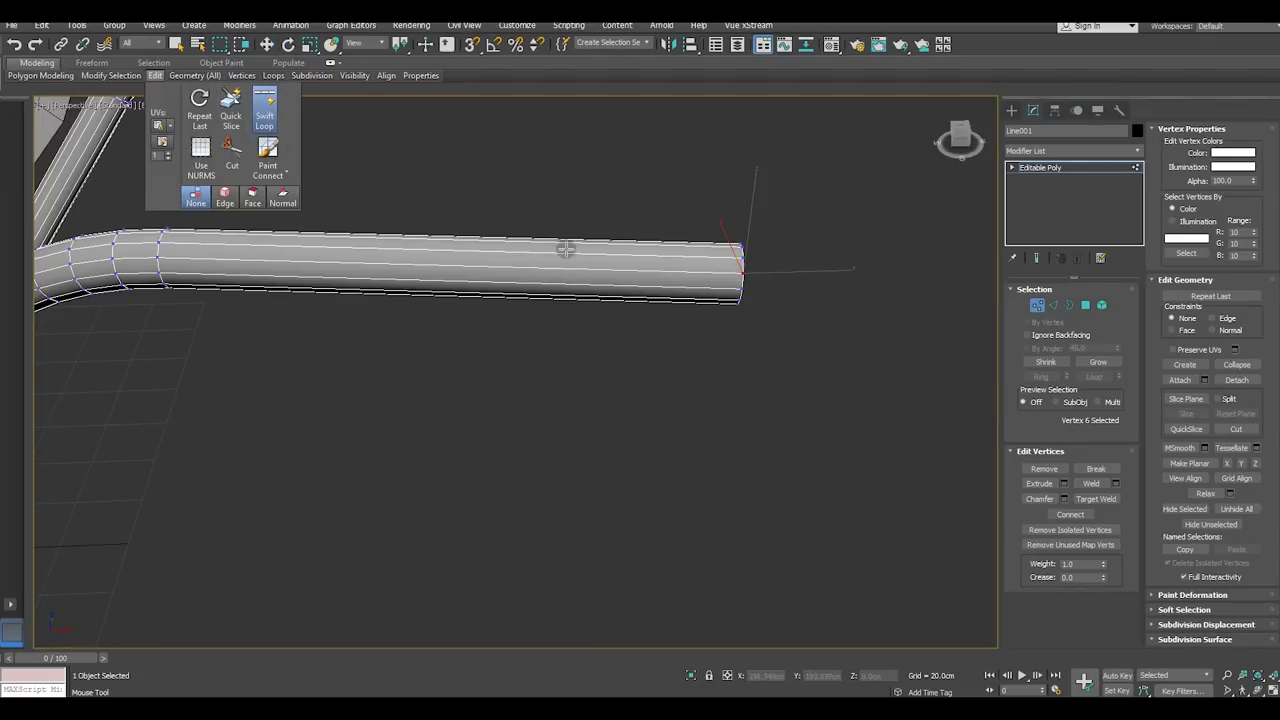
pyautogui.scroll(-5, 669, 380)
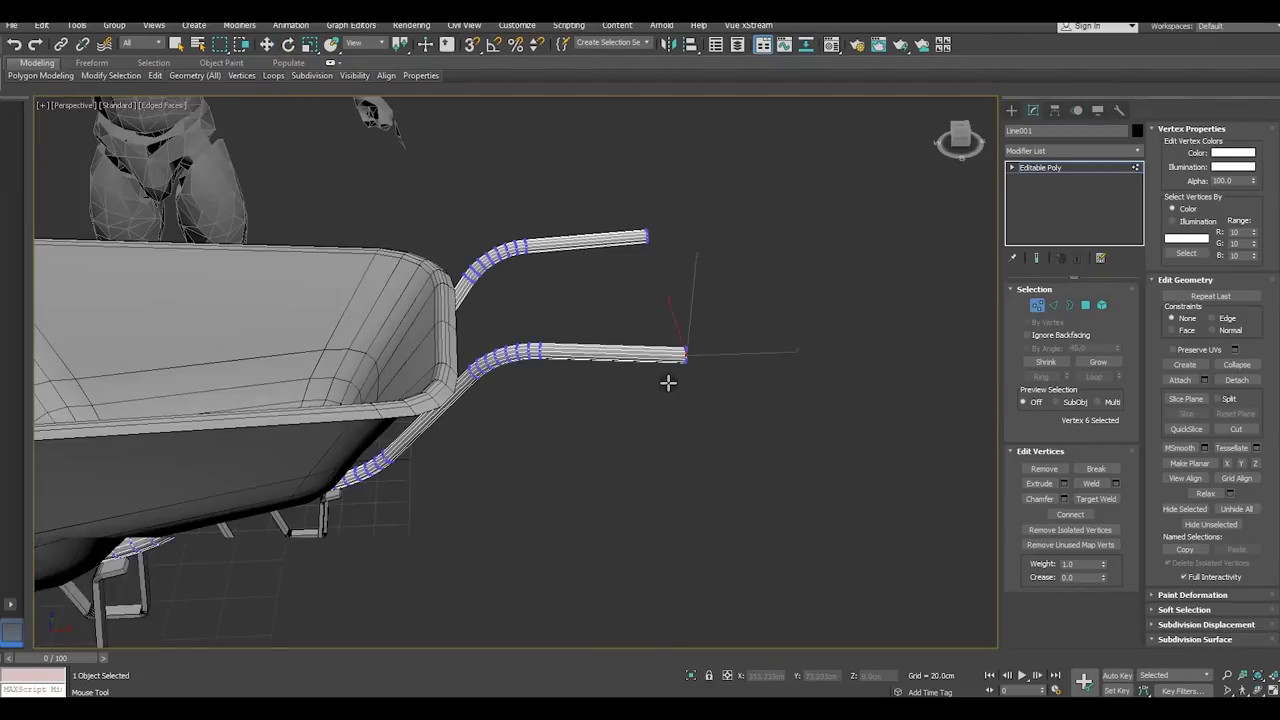
pyautogui.scroll(5, 646, 366)
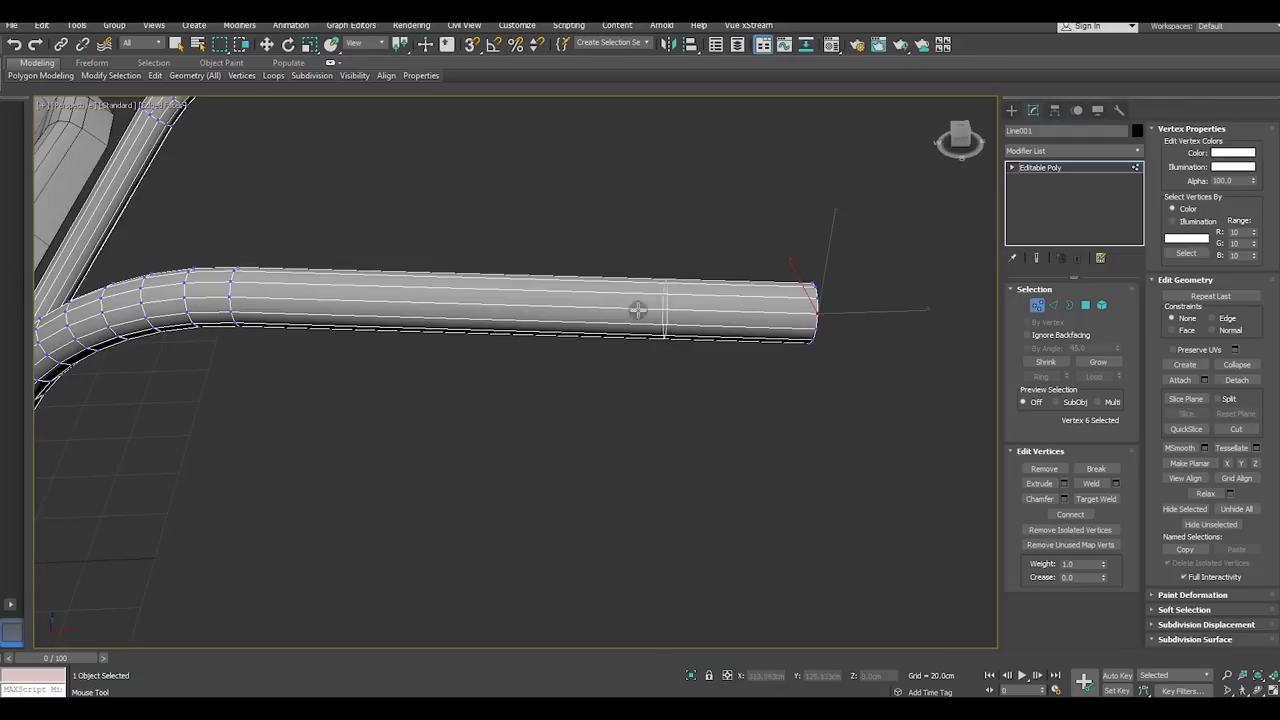
pyautogui.click(575, 298)
pyautogui.rightClick(575, 298)
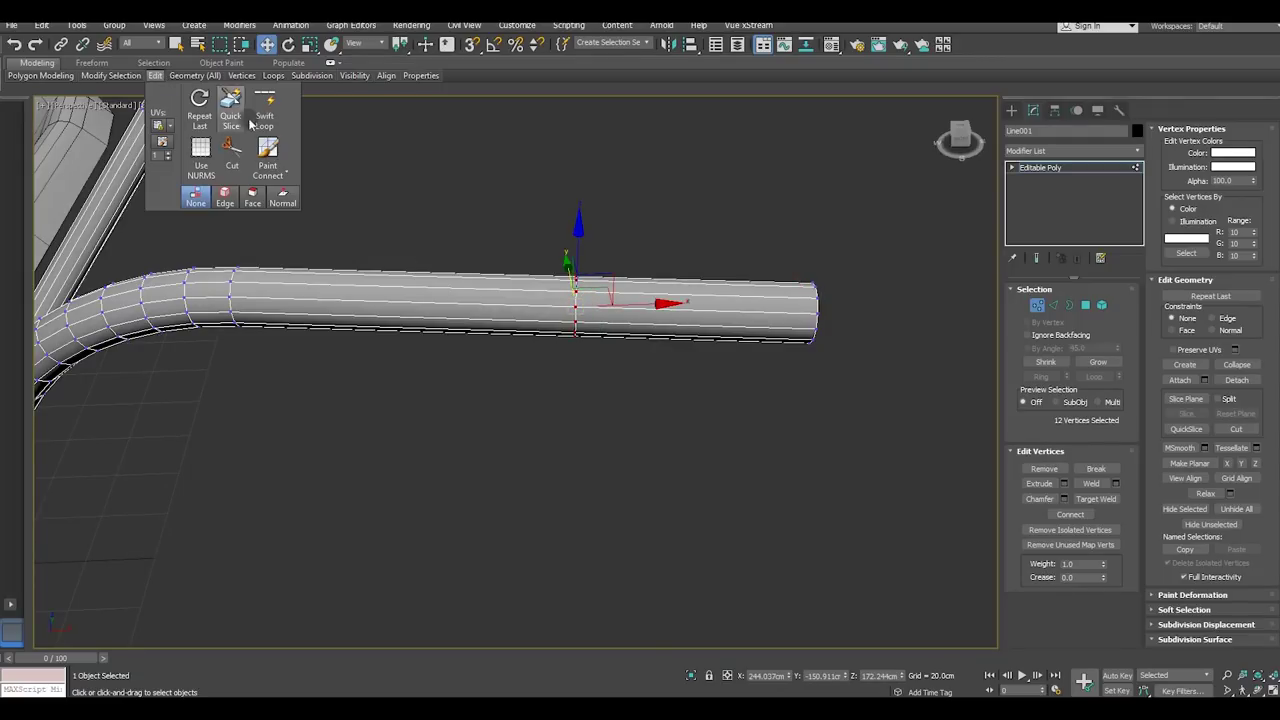
pyautogui.click(261, 108)
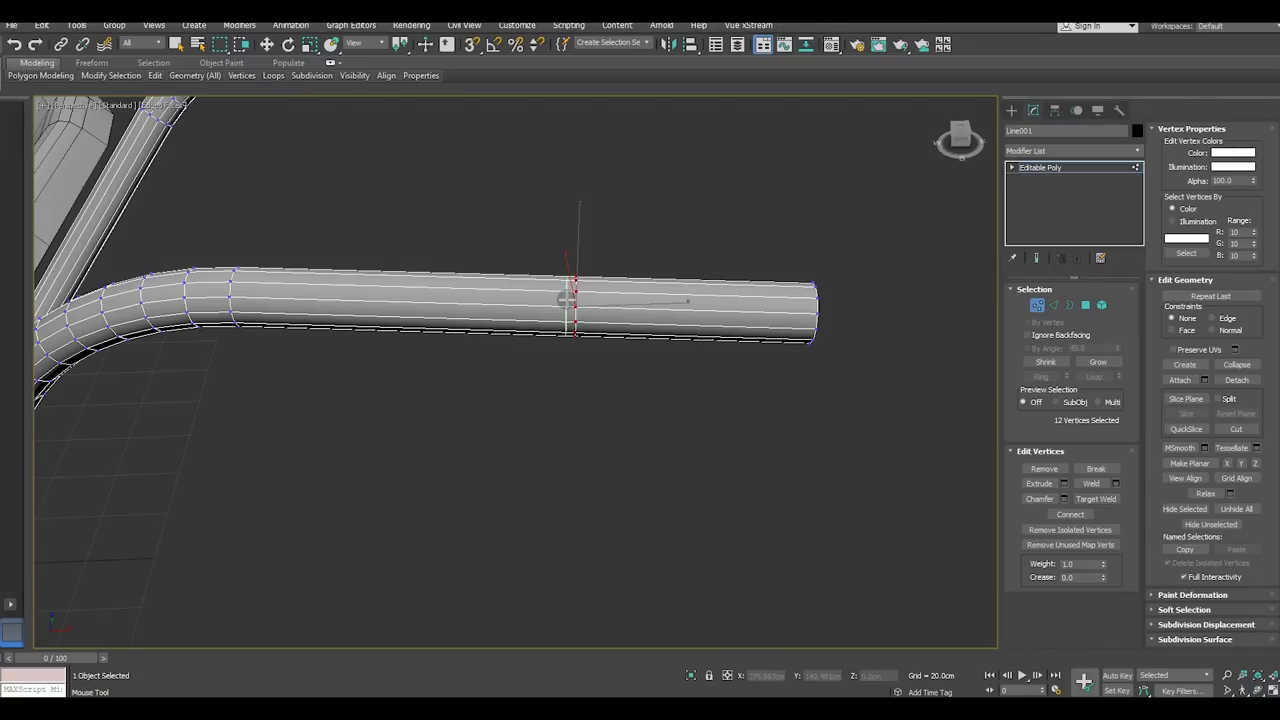
pyautogui.press('w')
pyautogui.click(1087, 306)
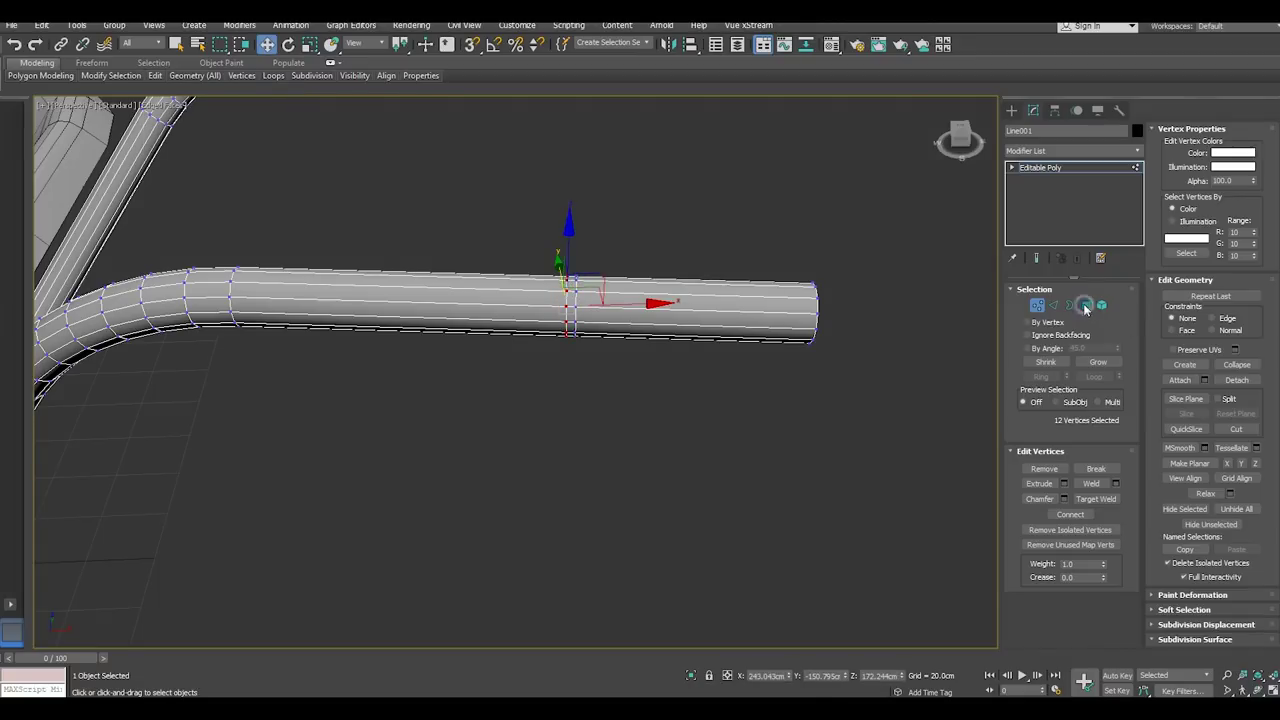
# Select the handle's end-section polygons and grow the selection by one ring
pyautogui.click(686, 300)
pyautogui.keyDown('shift'); pyautogui.click(678, 318); pyautogui.keyUp('shift')
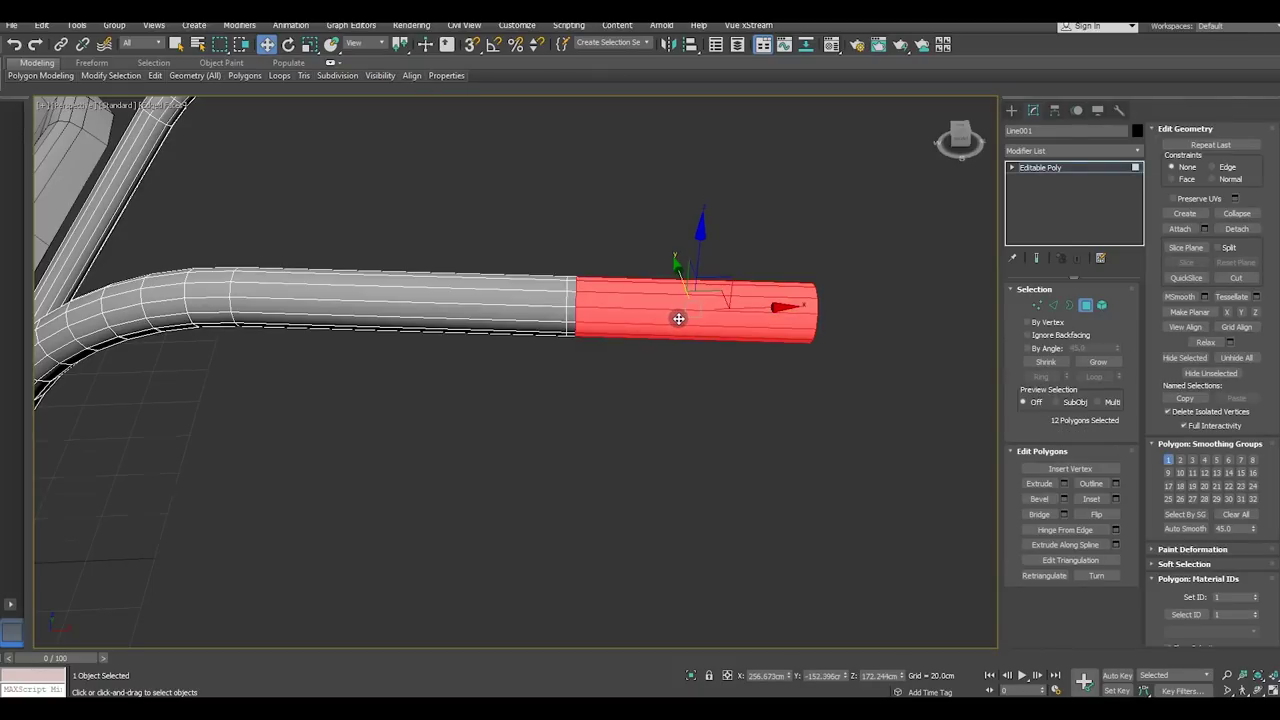
pyautogui.scroll(2, 678, 318)
pyautogui.scroll(-5, 651, 309)
pyautogui.scroll(5, 691, 320)
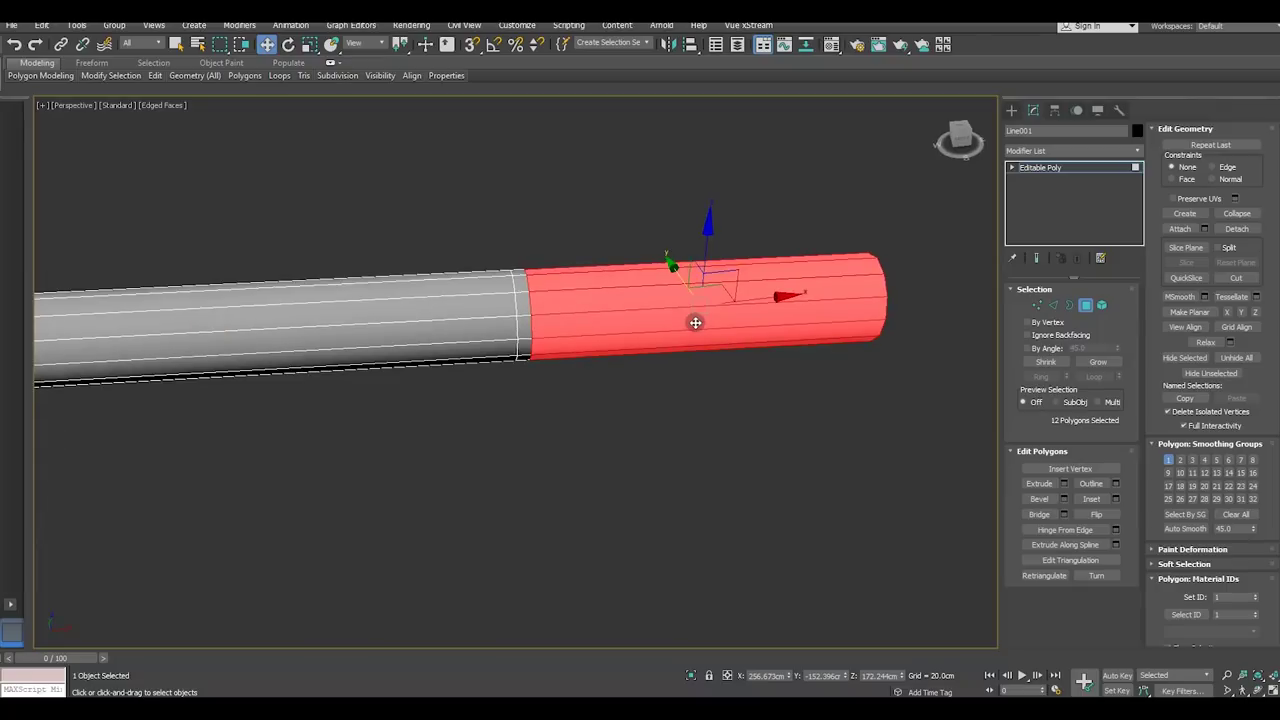
pyautogui.keyDown('shift'); pyautogui.click(522, 315); pyautogui.keyUp('shift')
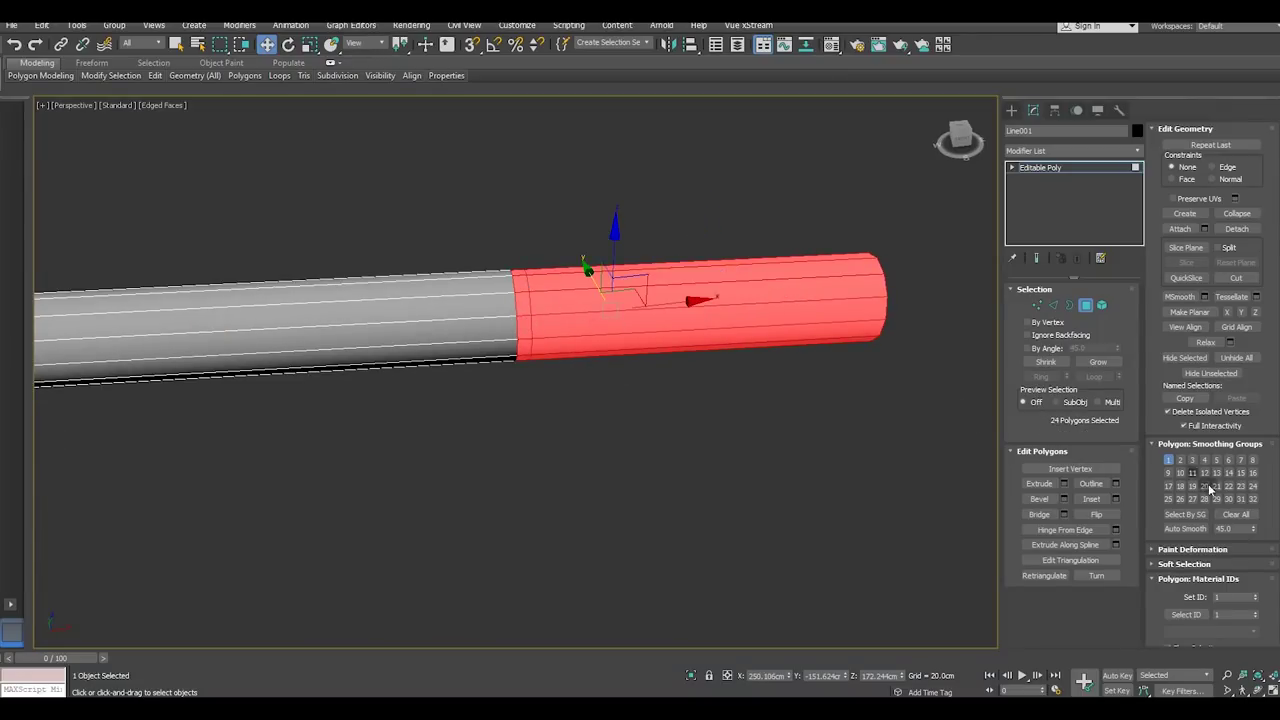
# Extrude the 24 end polygons outward about 0.562cm to thicken the grip
pyautogui.click(1065, 487)
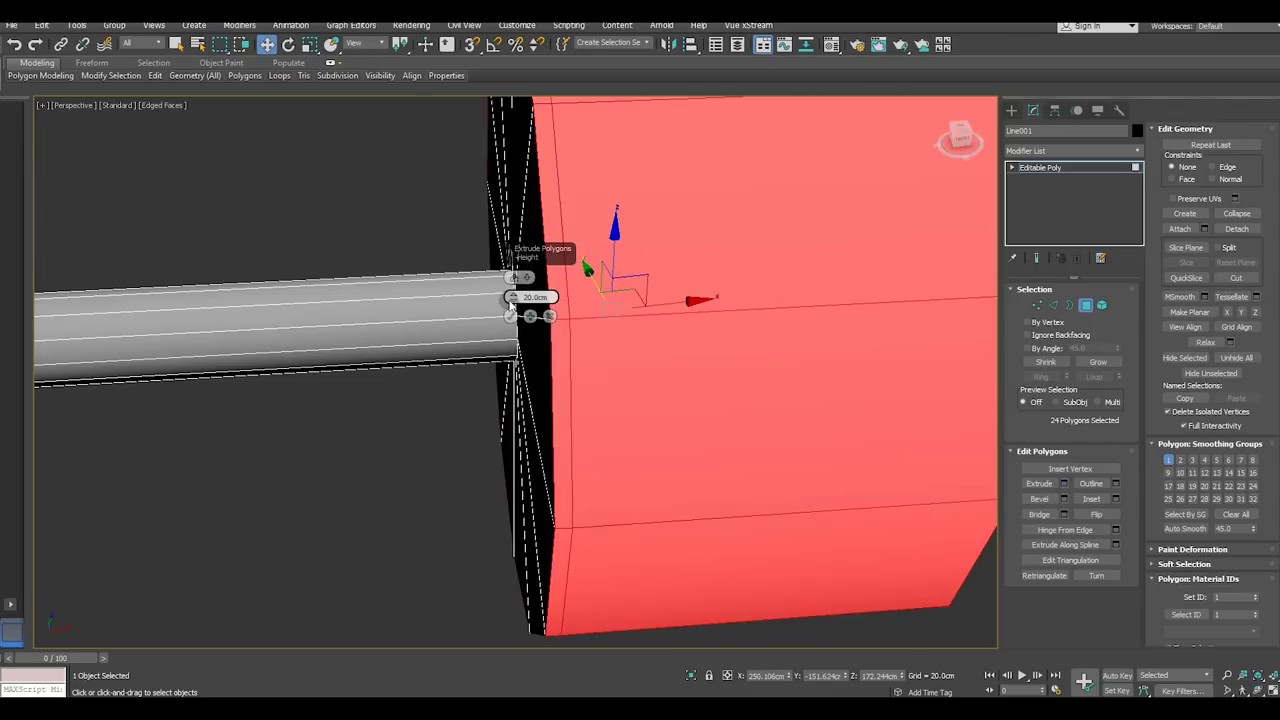
pyautogui.moveTo(511, 302); pyautogui.dragTo(625, 403)
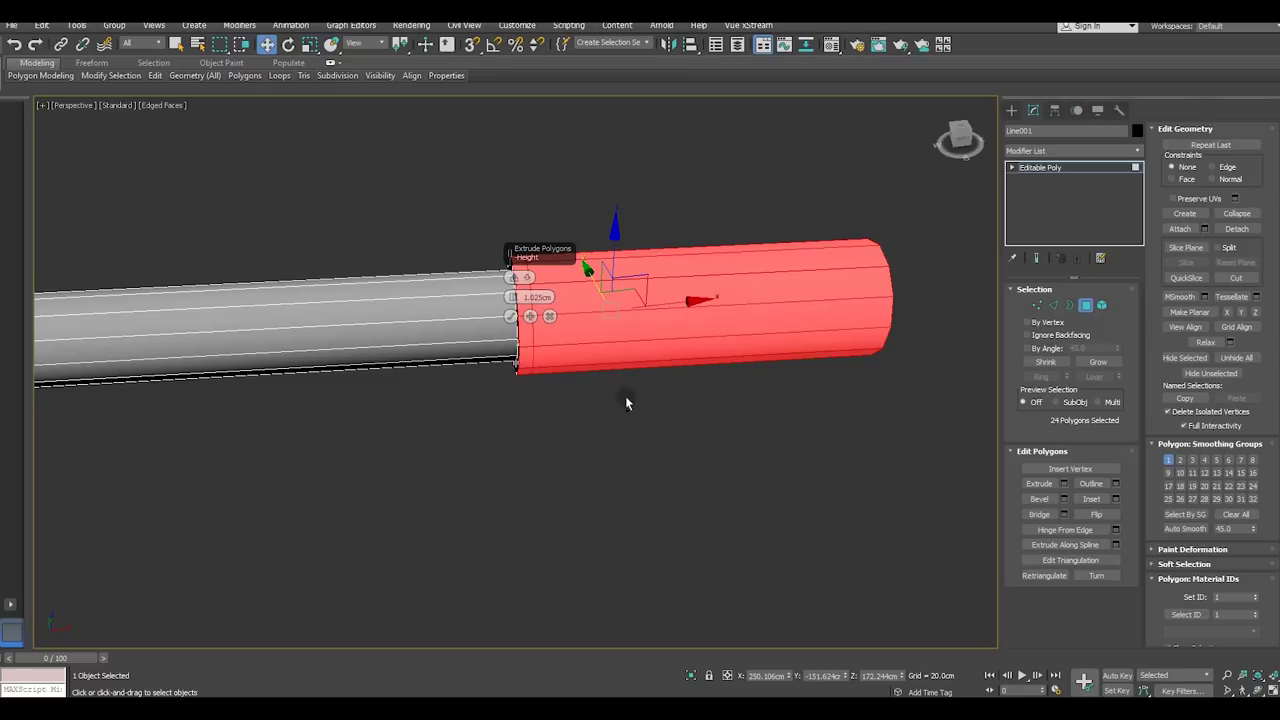
pyautogui.keyDown('alt'); pyautogui.moveTo(625, 403); pyautogui.dragTo(560, 330, button='middle'); pyautogui.keyUp('alt')
pyautogui.moveTo(509, 252); pyautogui.dragTo(378, 203)
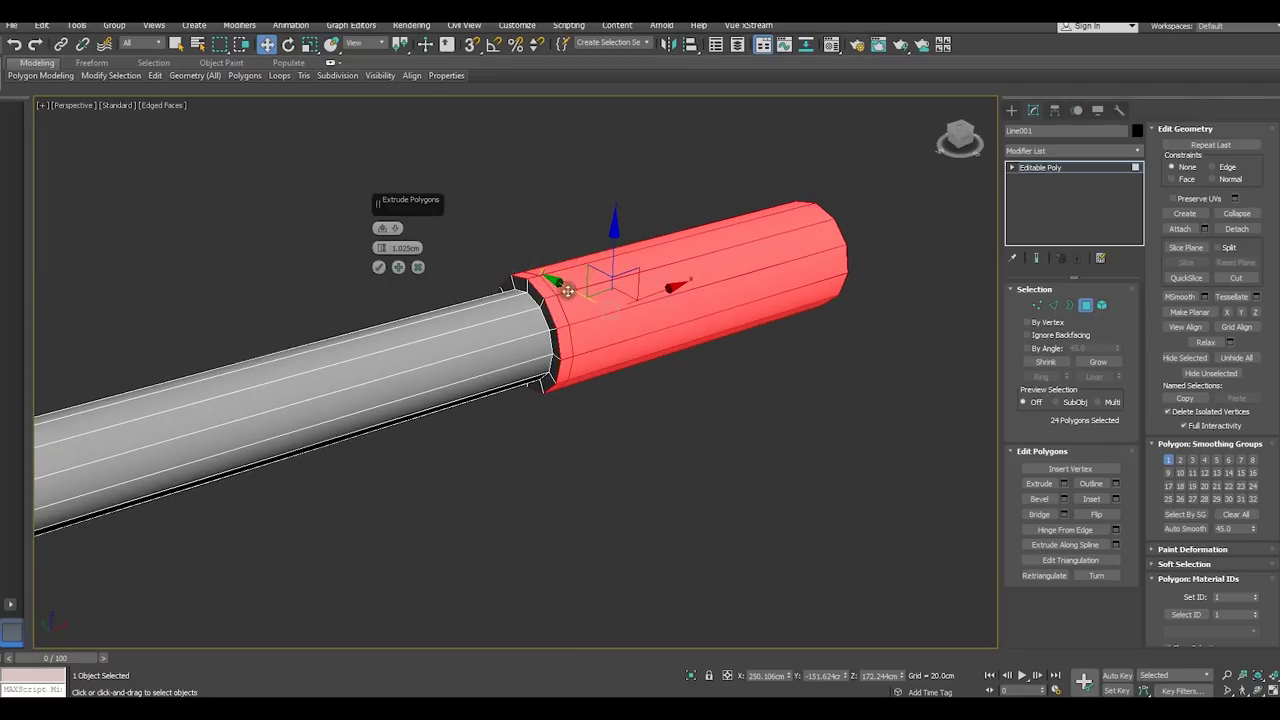
pyautogui.keyDown('alt'); pyautogui.moveTo(567, 290); pyautogui.dragTo(527, 283, button='middle'); pyautogui.keyUp('alt')
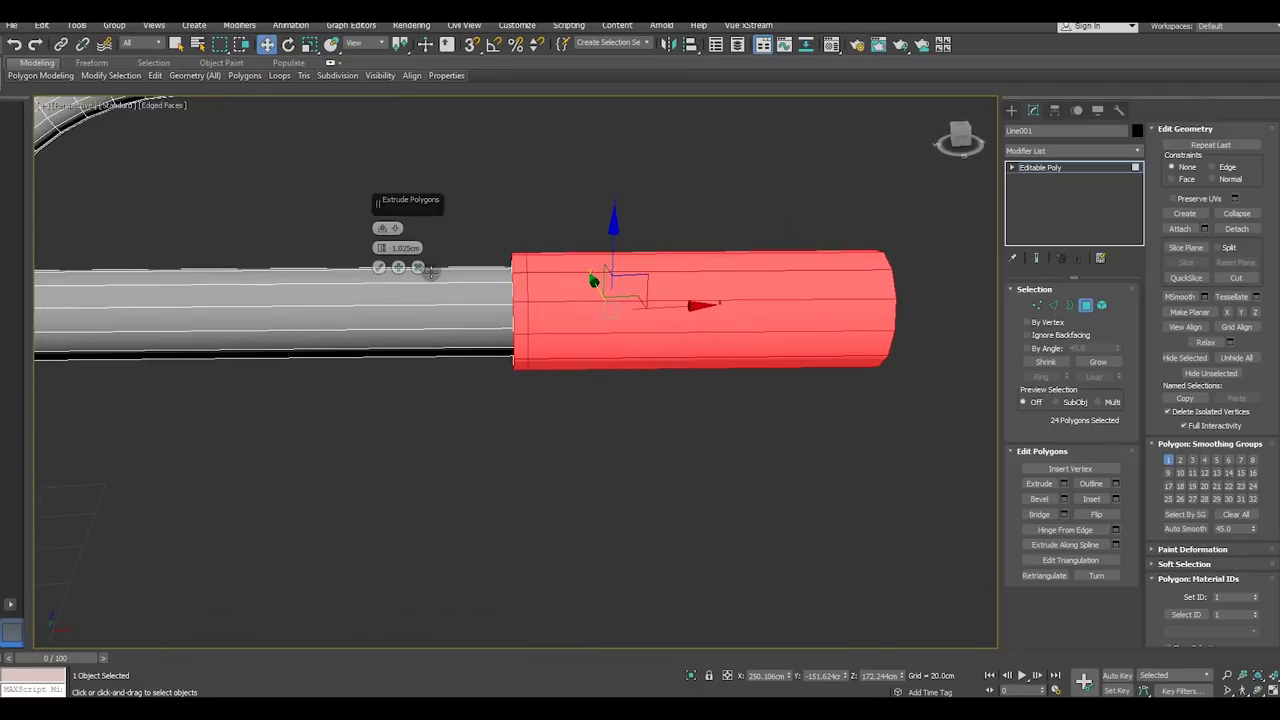
pyautogui.scroll(-5, 683, 400)
pyautogui.keyDown('alt'); pyautogui.moveTo(687, 408); pyautogui.dragTo(667, 436, button='middle'); pyautogui.keyUp('alt')
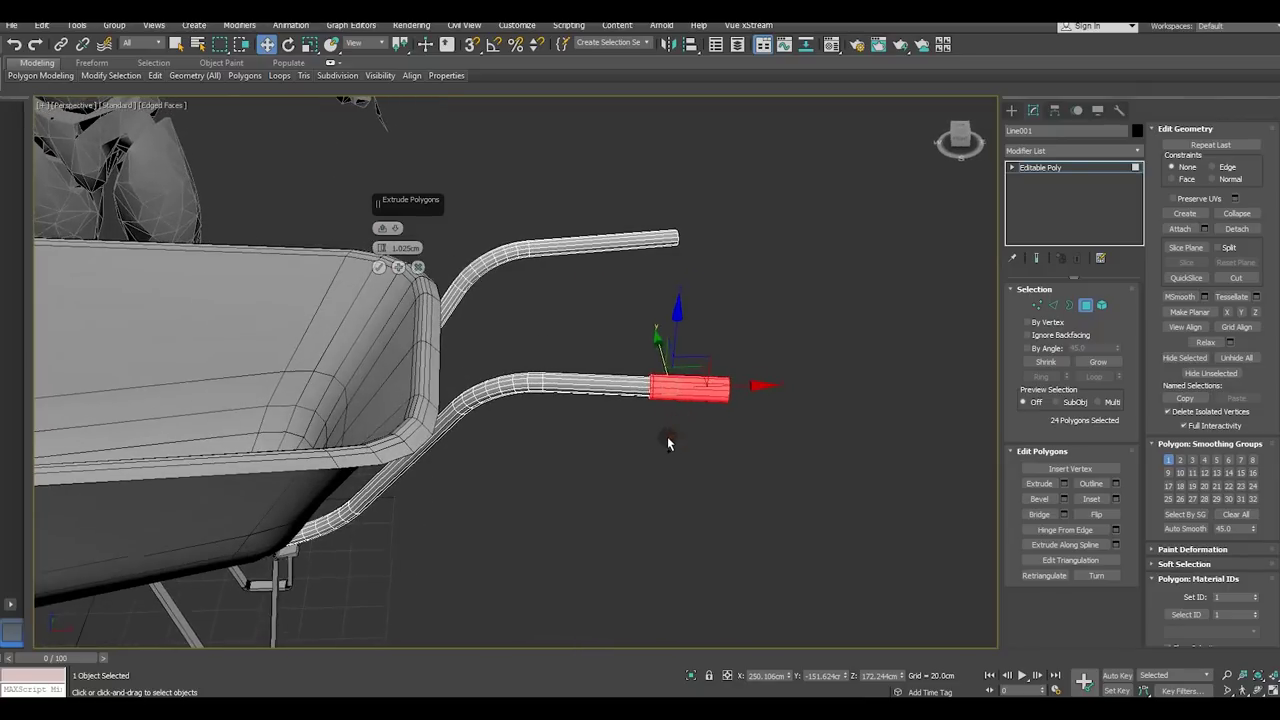
pyautogui.scroll(3, 672, 390)
pyautogui.scroll(3, 675, 395)
pyautogui.scroll(4, 675, 385)
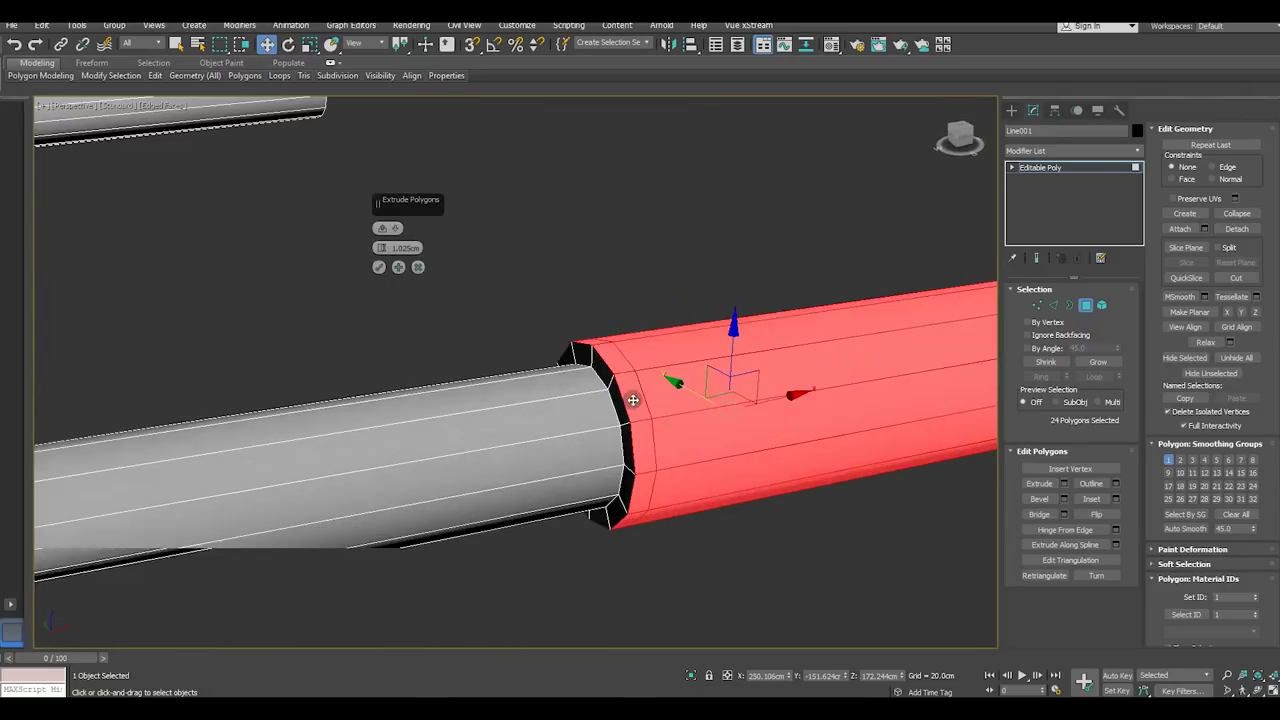
pyautogui.moveTo(381, 248); pyautogui.dragTo(379, 246)
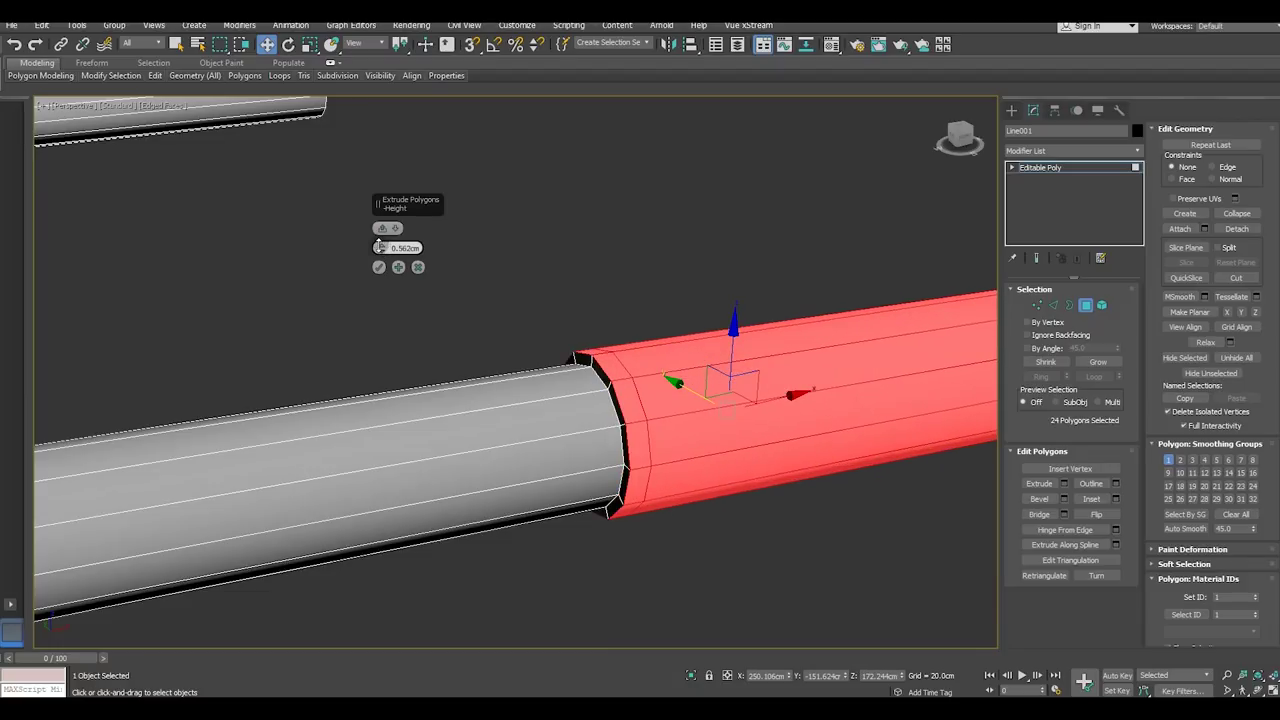
# Commit the grip, then extrude the polygon ring at the grip start about 1.025cm into a collar
pyautogui.click(380, 268)
pyautogui.click(628, 390)
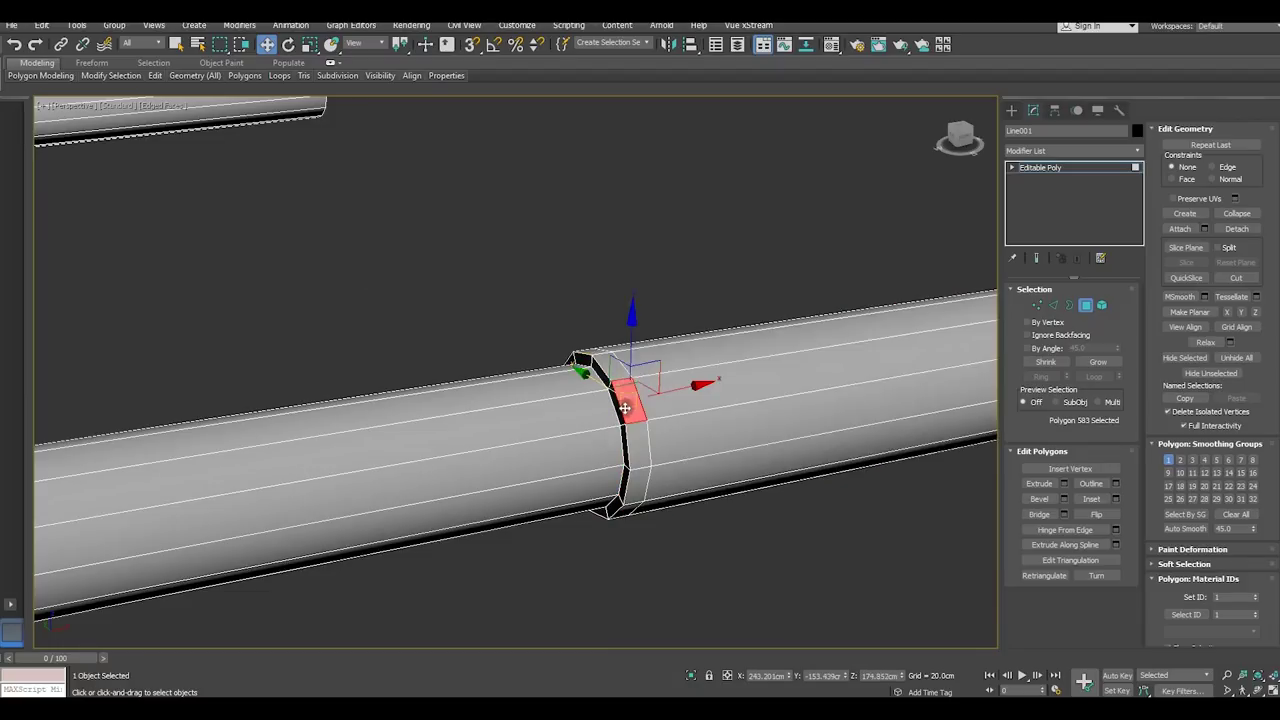
pyautogui.keyDown('shift'); pyautogui.click(630, 430); pyautogui.keyUp('shift')
pyautogui.click(1065, 484)
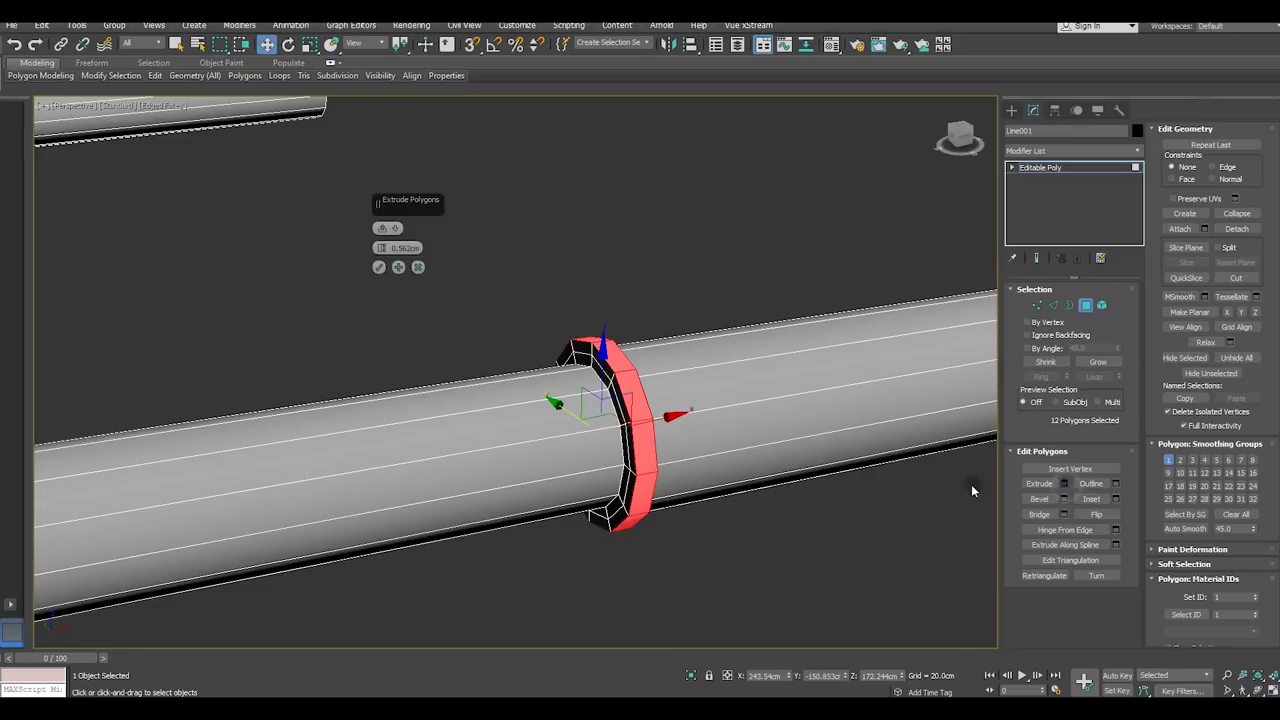
pyautogui.keyDown('alt'); pyautogui.moveTo(620, 390); pyautogui.dragTo(520, 330, button='middle'); pyautogui.keyUp('alt')
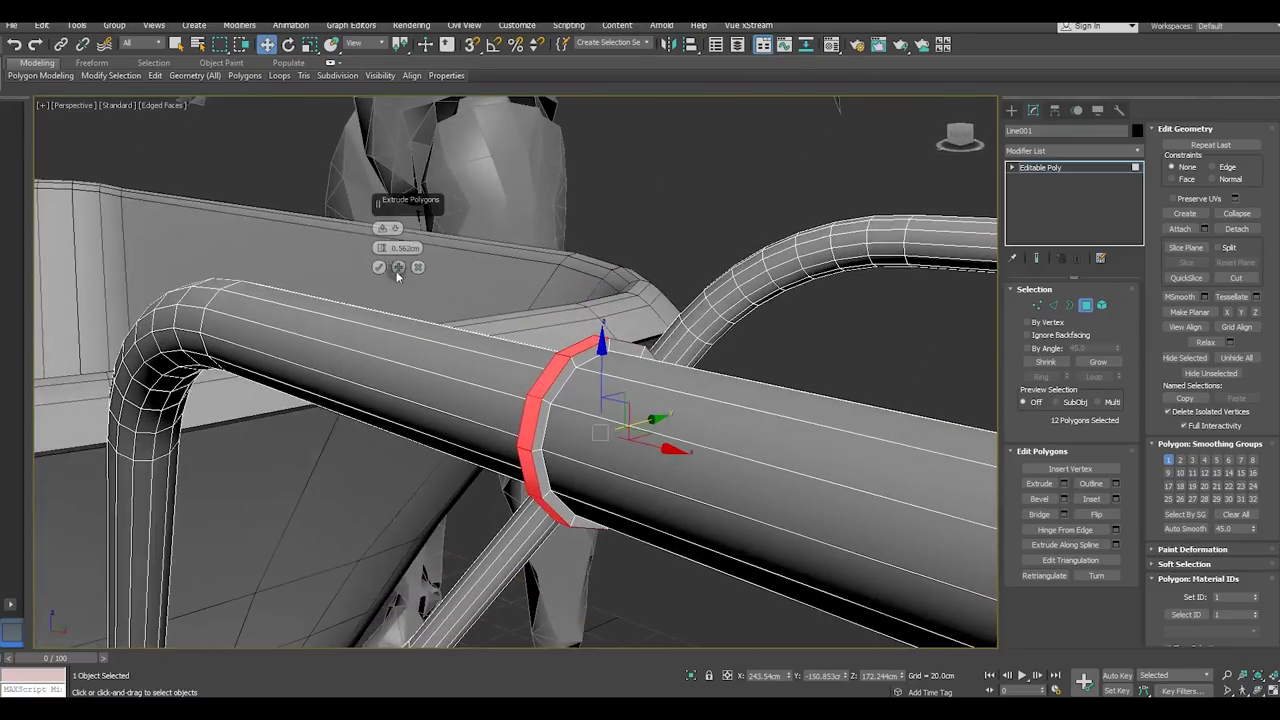
pyautogui.moveTo(382, 241); pyautogui.dragTo(383, 252)
pyautogui.click(380, 268)
# Select the flat end cap polygon of the handle
pyautogui.click(580, 443)
pyautogui.keyDown('alt'); pyautogui.moveTo(580, 443); pyautogui.dragTo(704, 482, button='middle'); pyautogui.keyUp('alt')
pyautogui.scroll(-4, 595, 418)
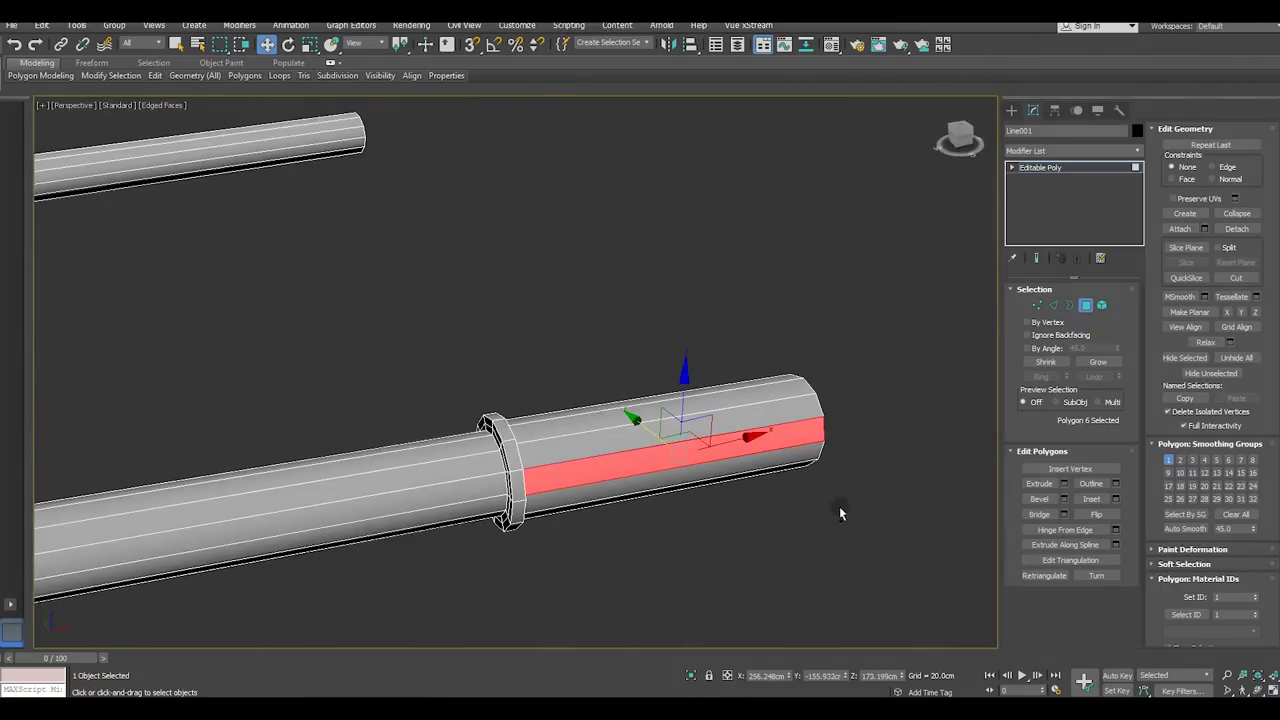
pyautogui.keyDown('alt'); pyautogui.moveTo(839, 513); pyautogui.dragTo(740, 480, button='middle'); pyautogui.keyUp('alt')
pyautogui.click(866, 500)
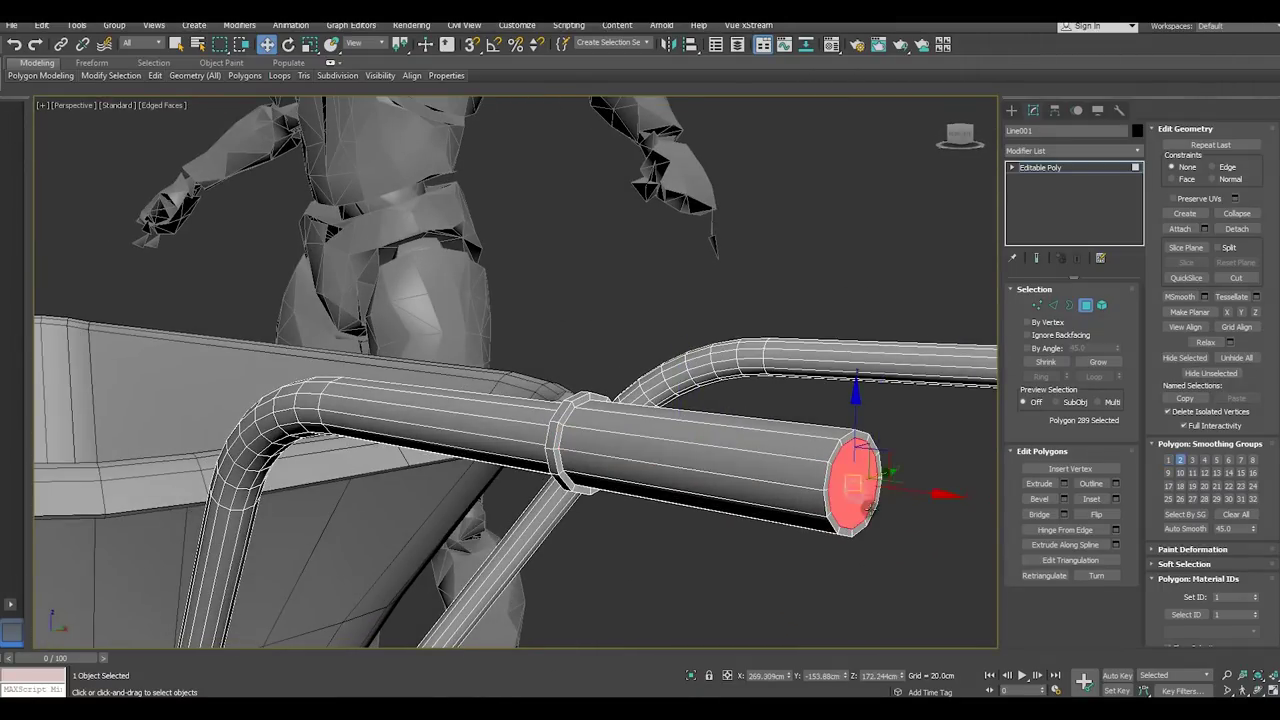
# Bevel the end cap with Height 1.95cm and Outline -2.0cm into a tapered tip
pyautogui.press('z')
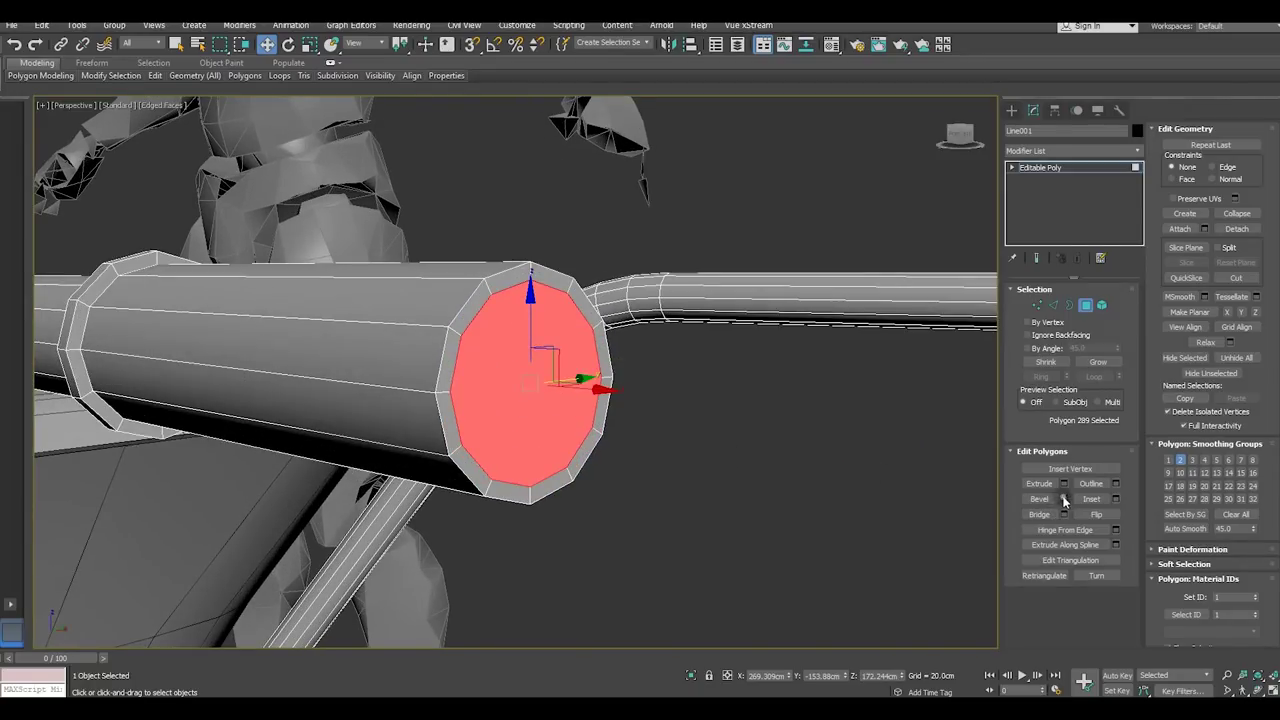
pyautogui.click(1063, 498)
pyautogui.moveTo(382, 266); pyautogui.dragTo(399, 297)
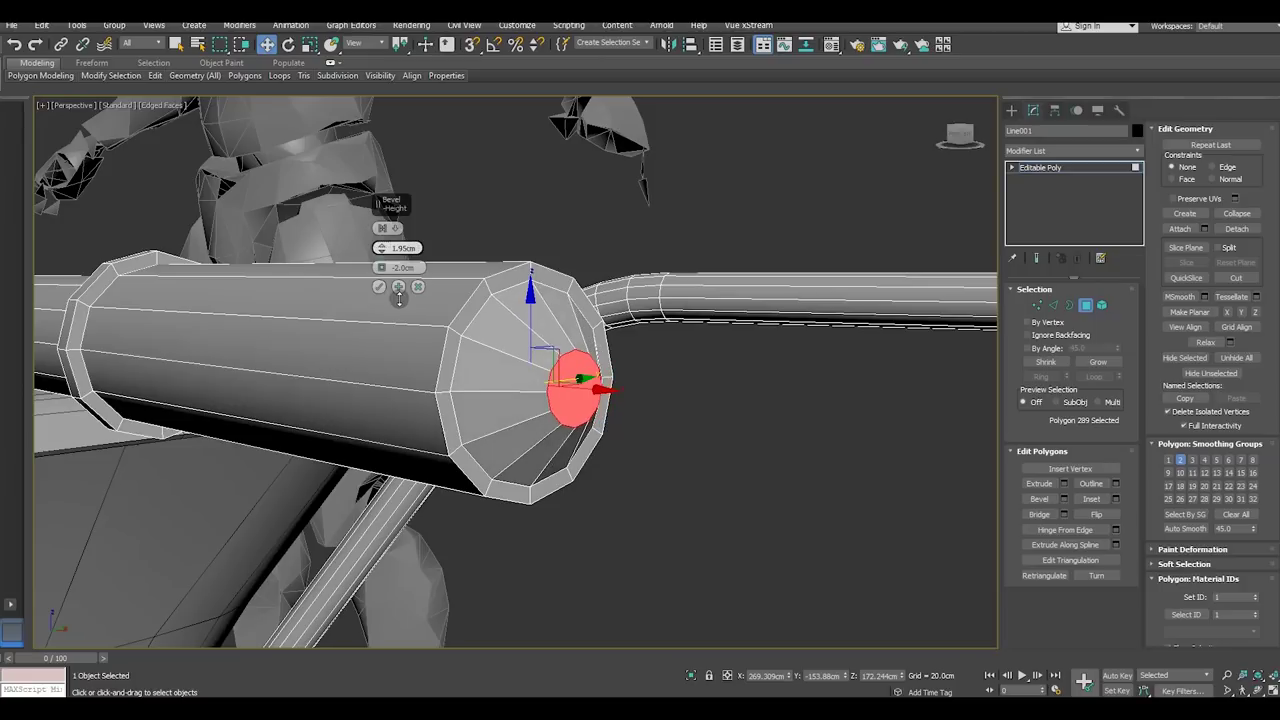
pyautogui.moveTo(648, 460)
pyautogui.keyDown('alt'); pyautogui.mouseDown(button='middle')
pyautogui.moveTo(707, 488)
pyautogui.moveTo(631, 517)
pyautogui.moveTo(611, 551)
pyautogui.moveTo(633, 556)
pyautogui.moveTo(683, 513)
pyautogui.mouseUp(button='middle'); pyautogui.keyUp('alt')
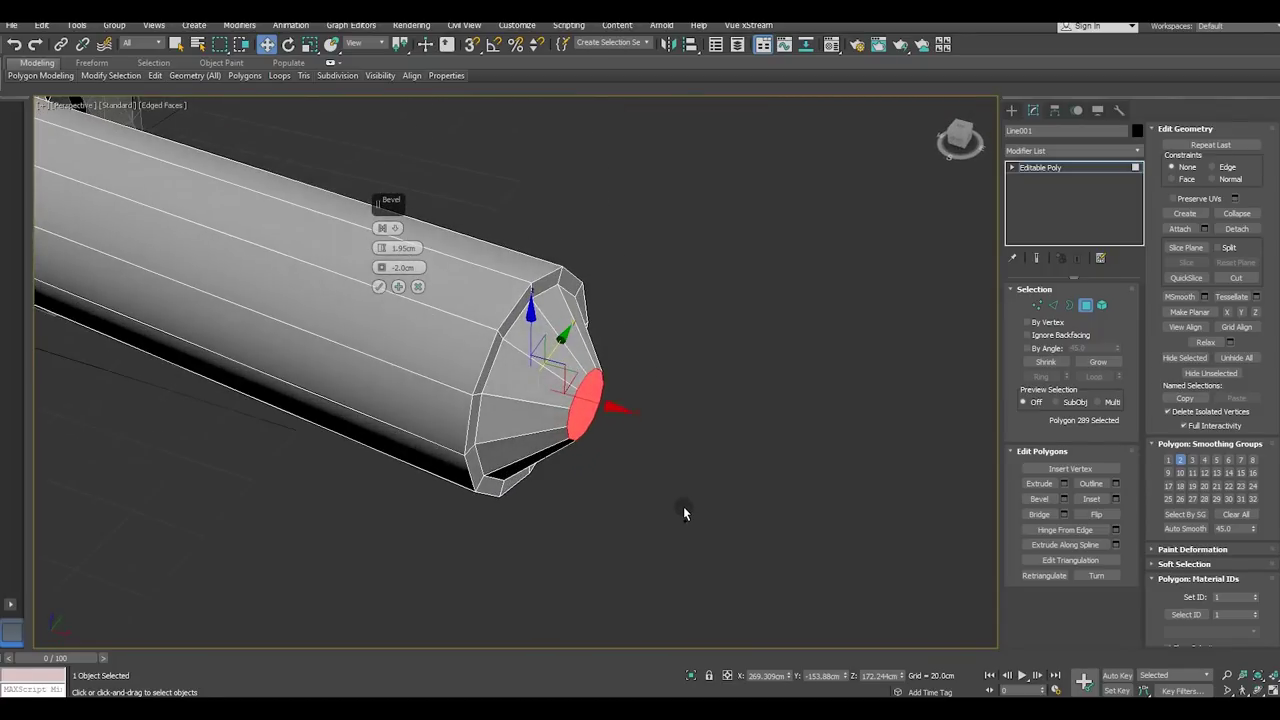
# Commit the handle tip bevel and select the edge loop around the tube tip
pyautogui.click(379, 286)
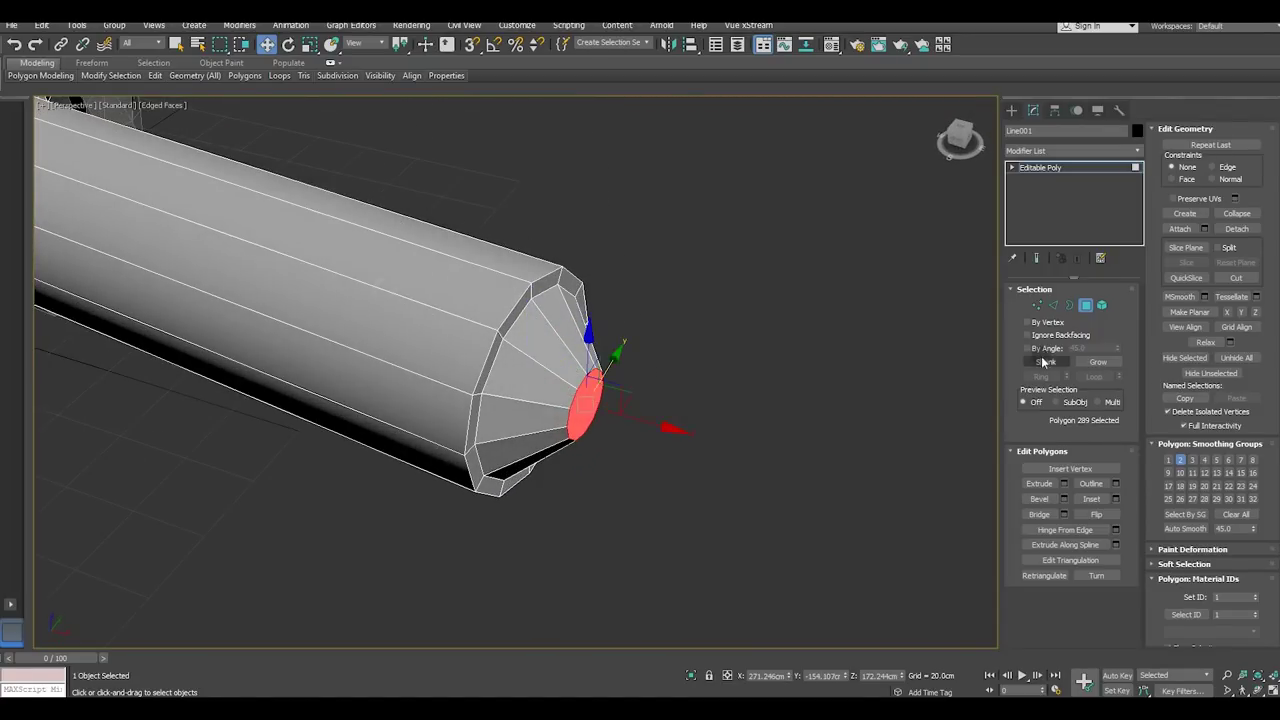
pyautogui.click(1055, 306)
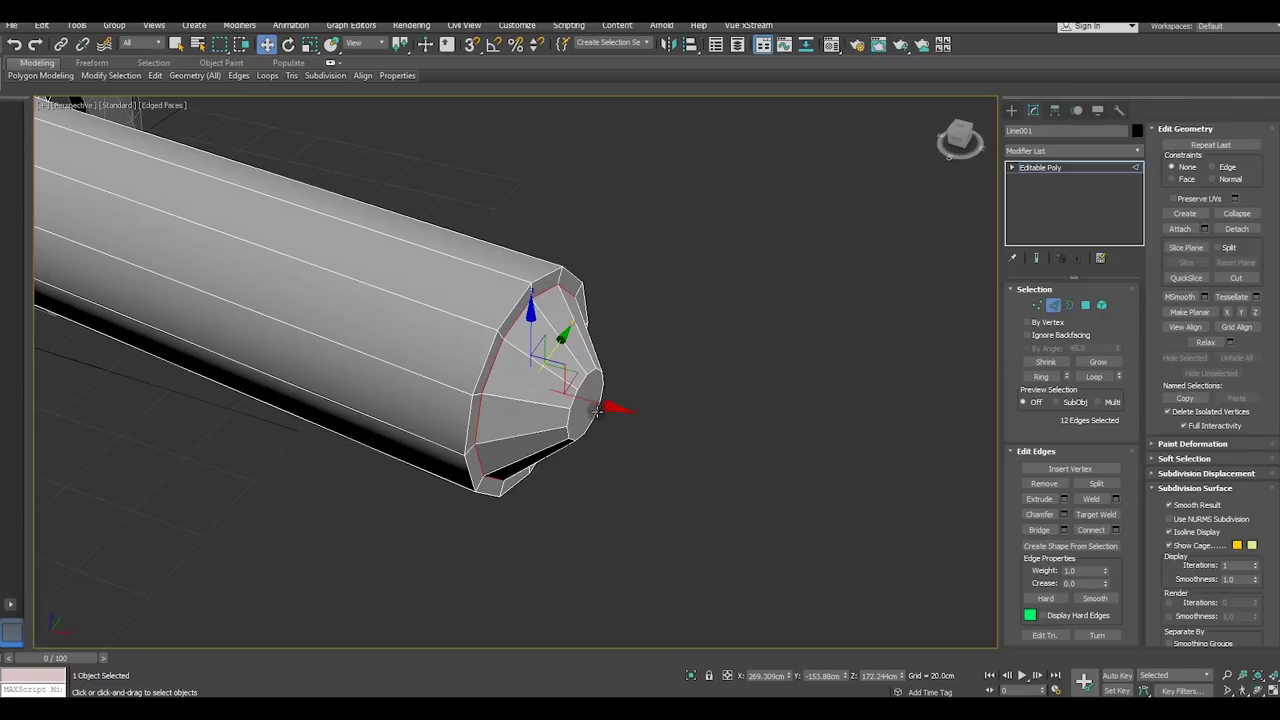
pyautogui.moveTo(602, 404); pyautogui.dragTo(616, 430)
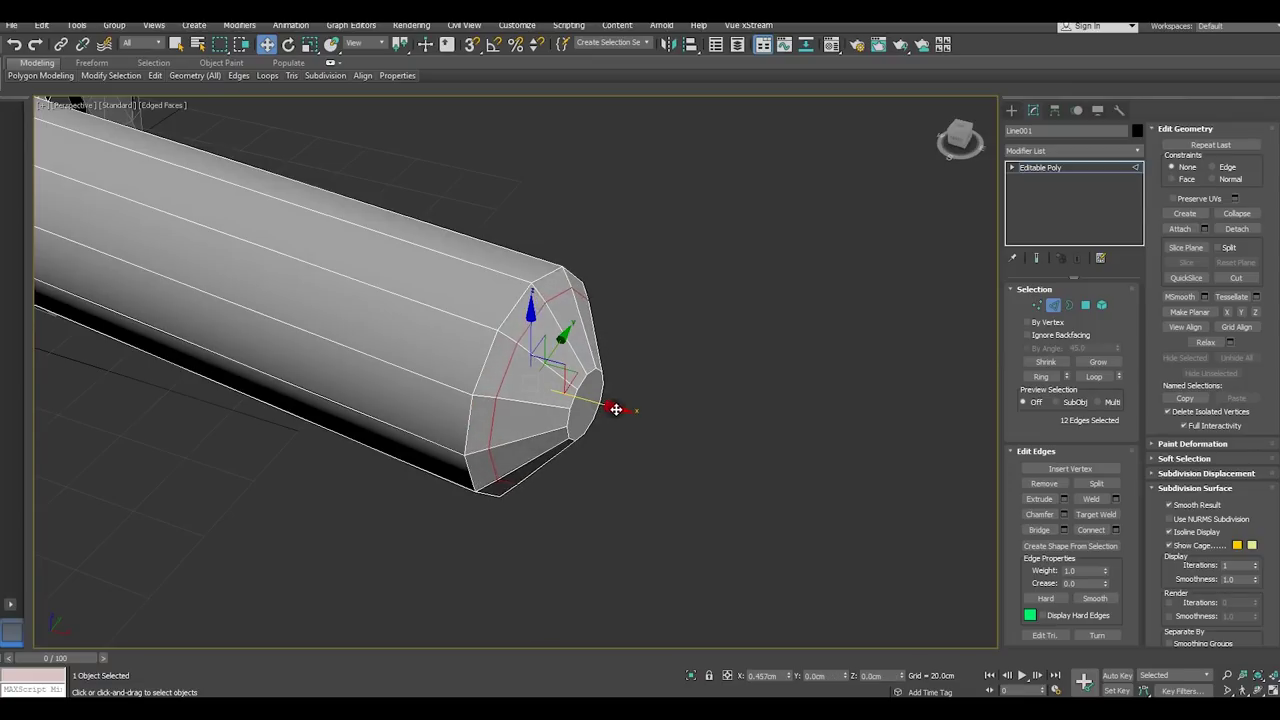
pyautogui.moveTo(616, 430)
pyautogui.keyDown('alt'); pyautogui.mouseDown(button='middle')
pyautogui.moveTo(694, 421)
pyautogui.moveTo(558, 420)
pyautogui.moveTo(604, 443)
pyautogui.mouseUp(button='middle'); pyautogui.keyUp('alt')
pyautogui.scroll(3, 558, 420)
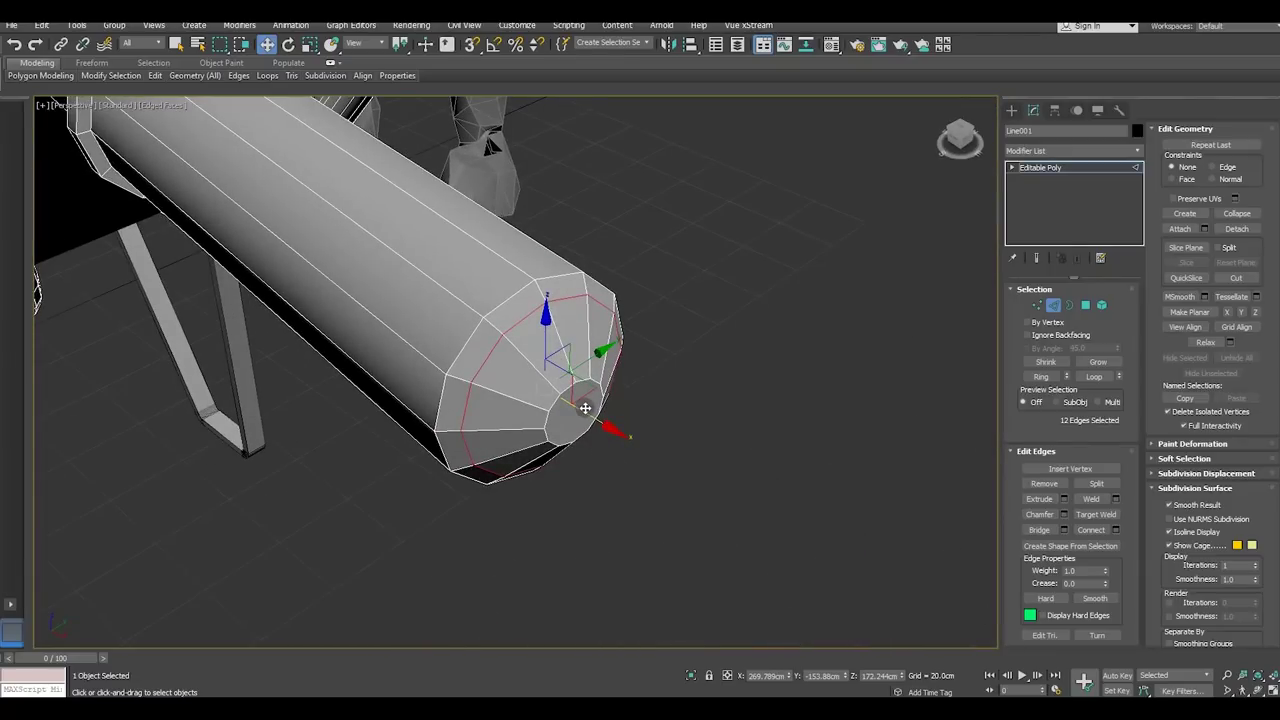
pyautogui.hotkey('ctrl', 'd')
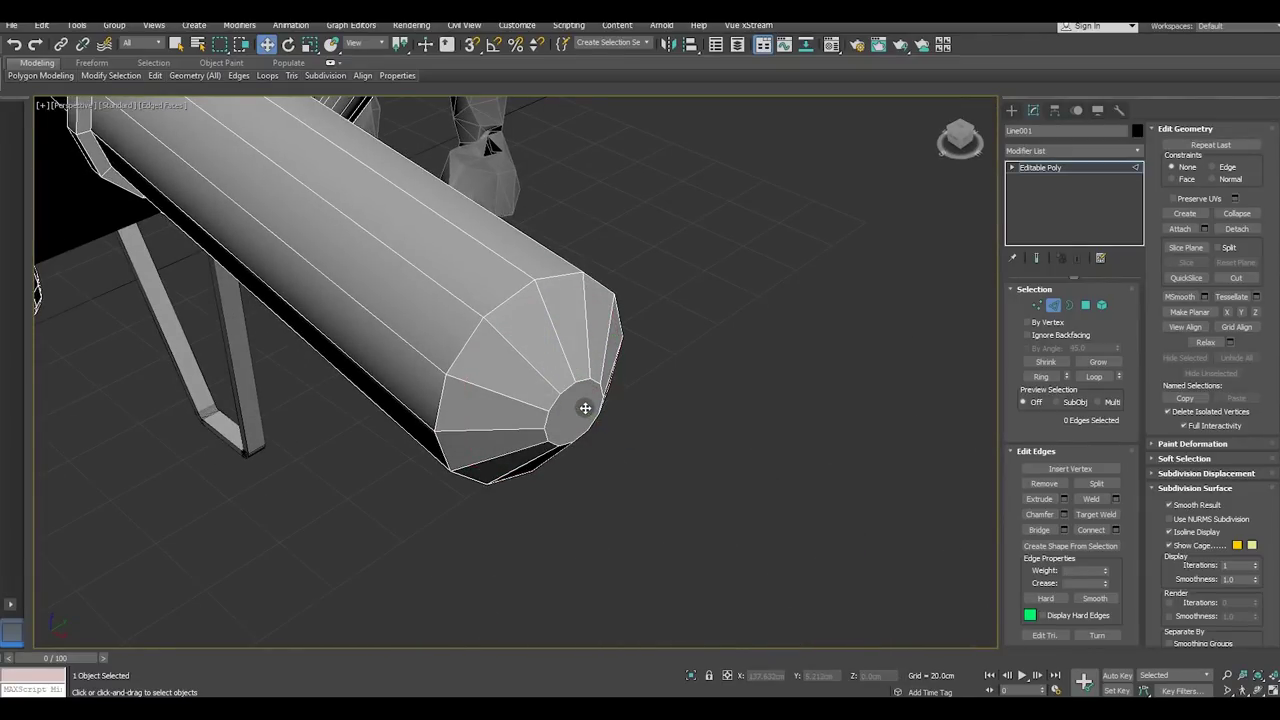
pyautogui.doubleClick(472, 335)
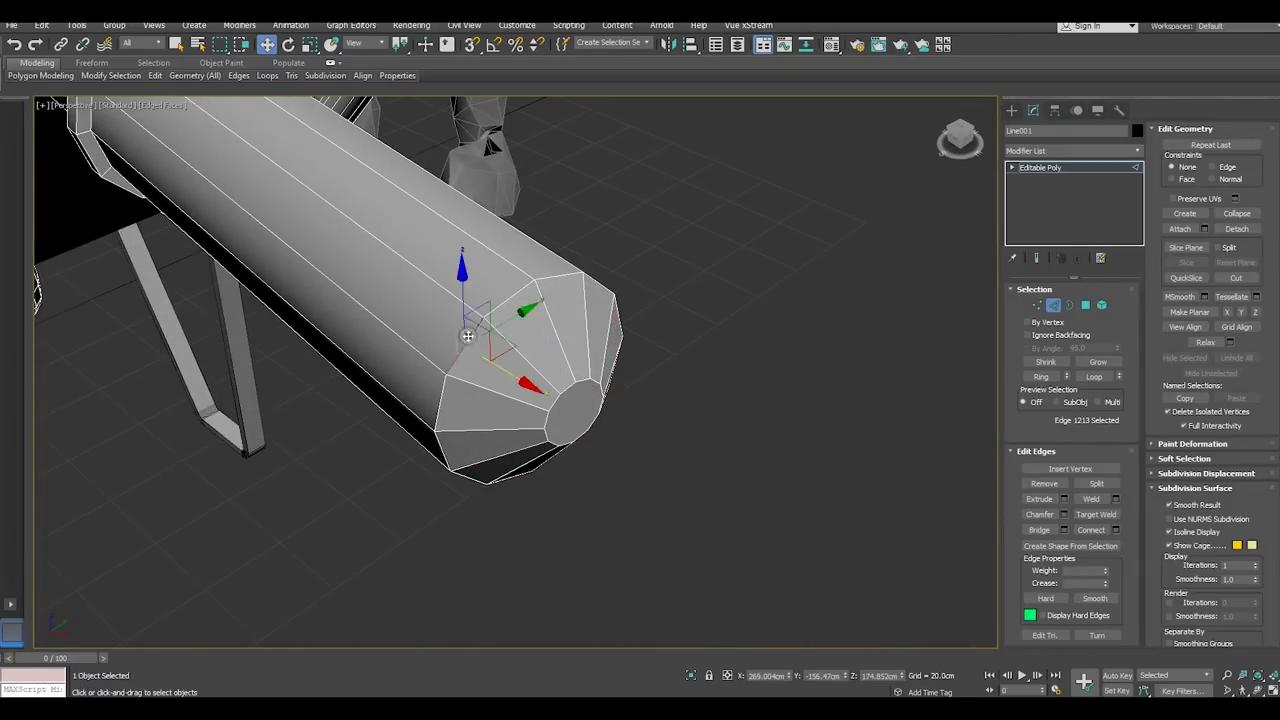
# Chamfer the tip edge loop with 2 segments at 0.149cm
pyautogui.click(1063, 514)
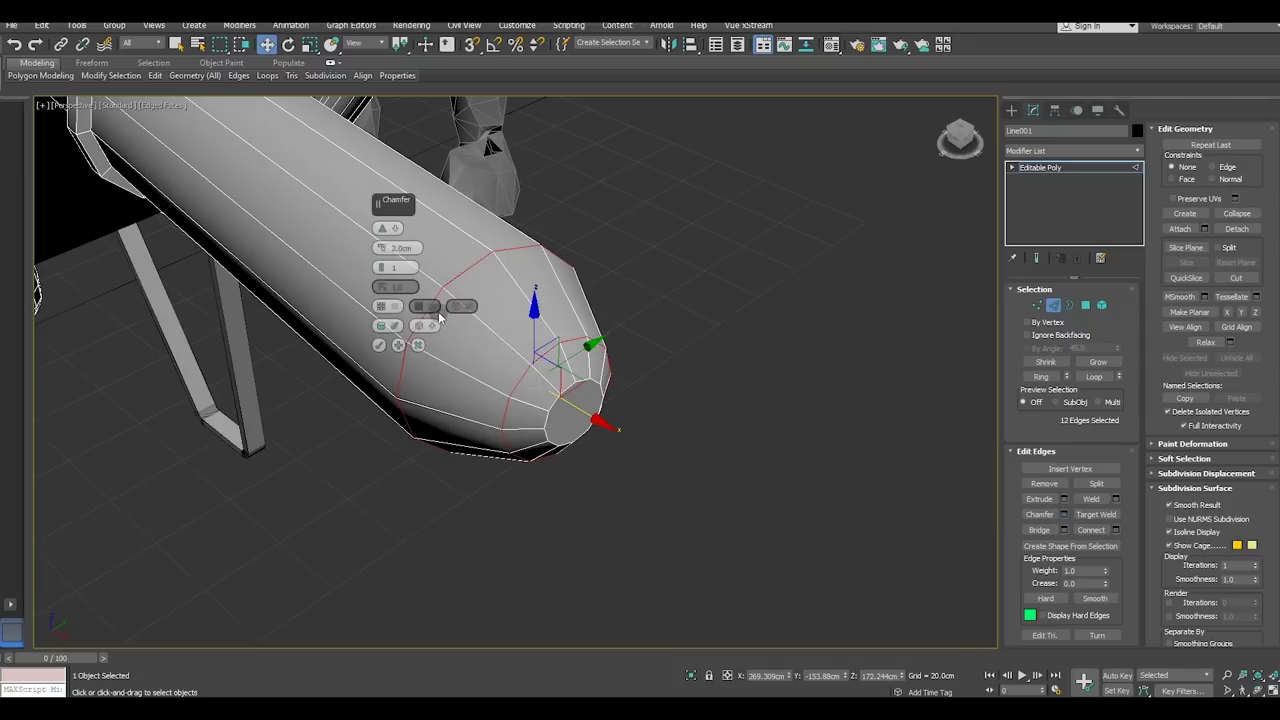
pyautogui.moveTo(379, 268); pyautogui.dragTo(392, 268)
pyautogui.keyDown('alt'); pyautogui.moveTo(450, 350); pyautogui.dragTo(600, 450, button='middle'); pyautogui.keyUp('alt')
pyautogui.scroll(2, 617, 461)
pyautogui.scroll(2, 600, 450)
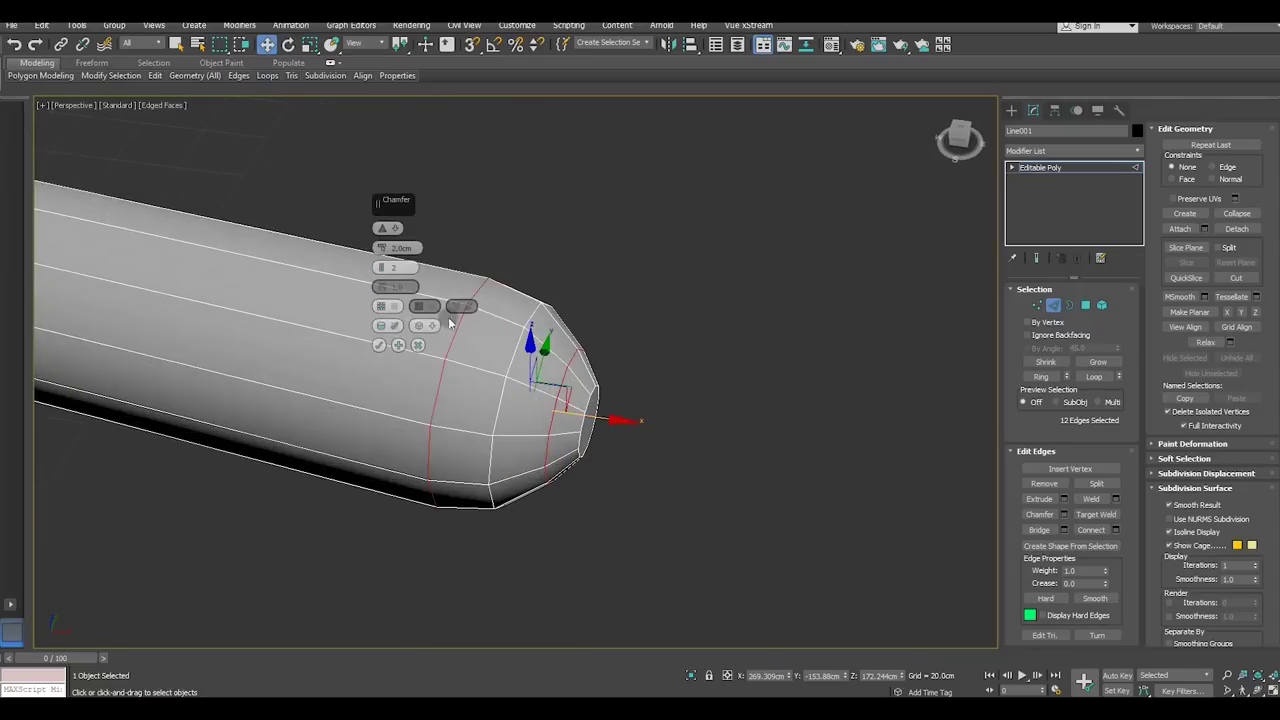
pyautogui.moveTo(387, 253); pyautogui.dragTo(389, 257)
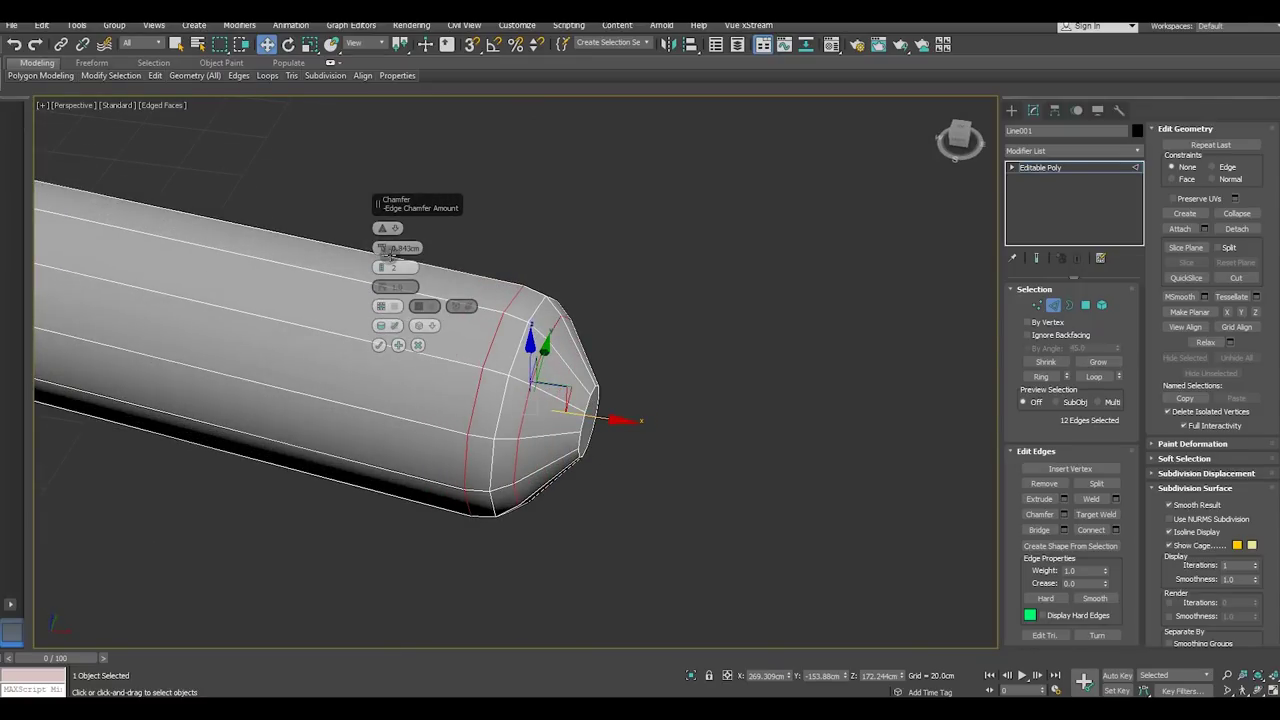
pyautogui.moveTo(378, 254); pyautogui.dragTo(381, 250)
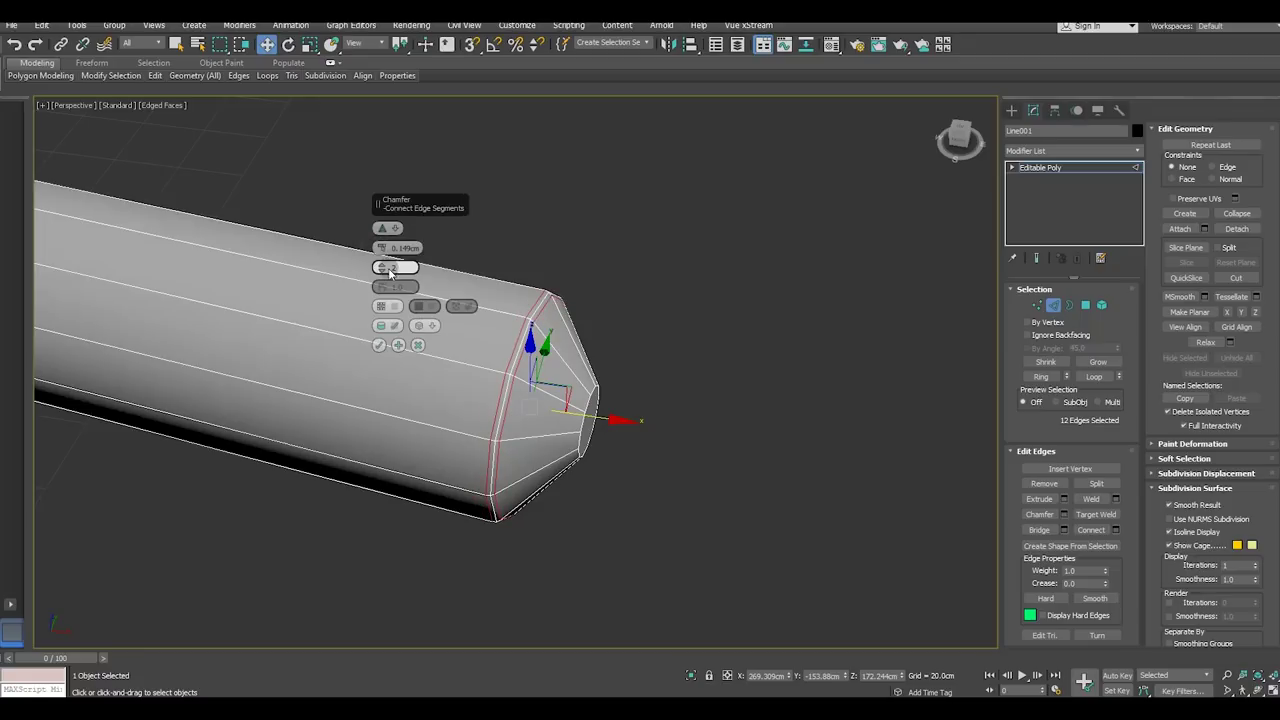
pyautogui.click(418, 346)
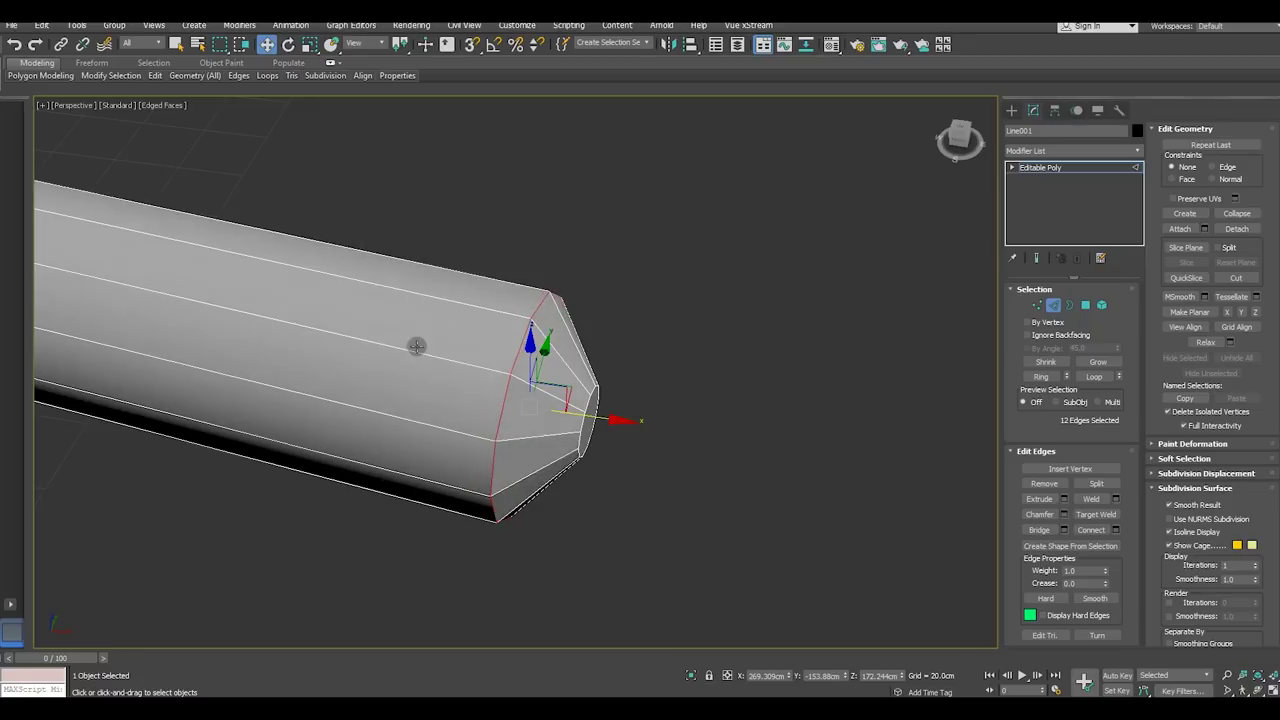
# Auto-smooth the tip polygons, then select just the end cap polygon
pyautogui.click(1085, 305)
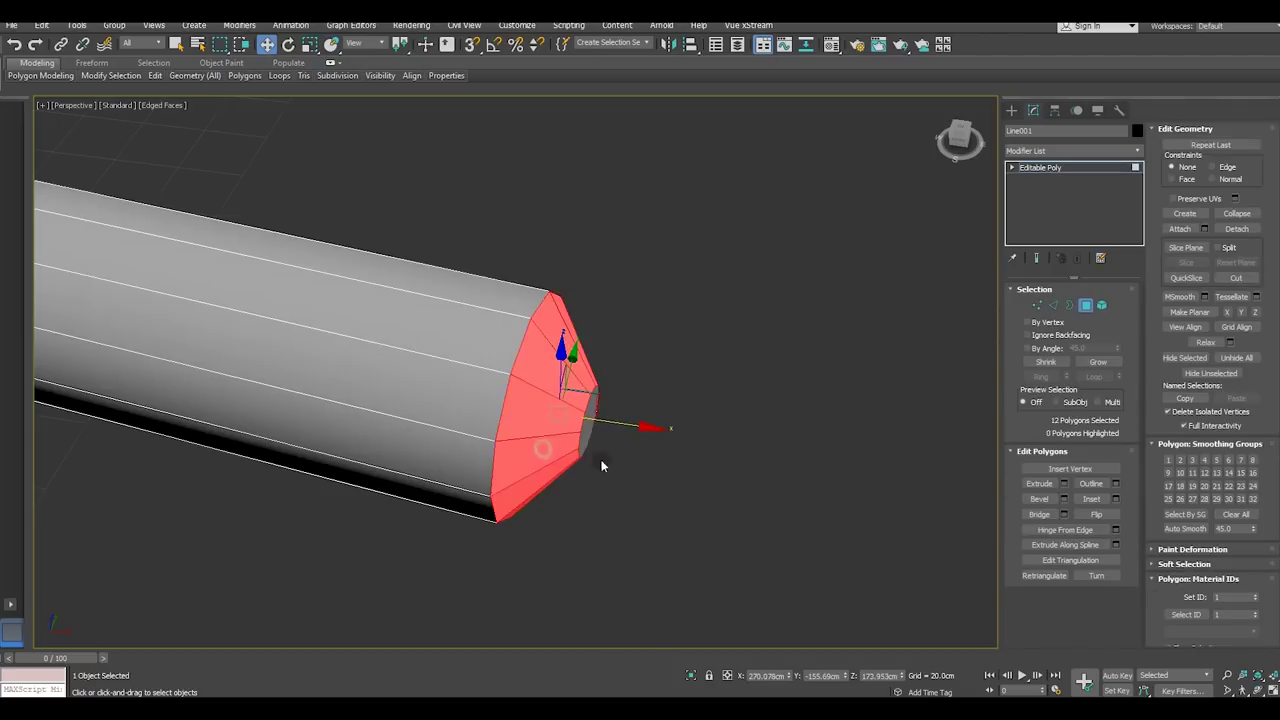
pyautogui.click(1181, 531)
pyautogui.click(583, 436)
pyautogui.moveTo(583, 436)
pyautogui.keyDown('alt'); pyautogui.mouseDown(button='middle')
pyautogui.moveTo(494, 390)
pyautogui.moveTo(595, 426)
pyautogui.mouseUp(button='middle'); pyautogui.keyUp('alt')
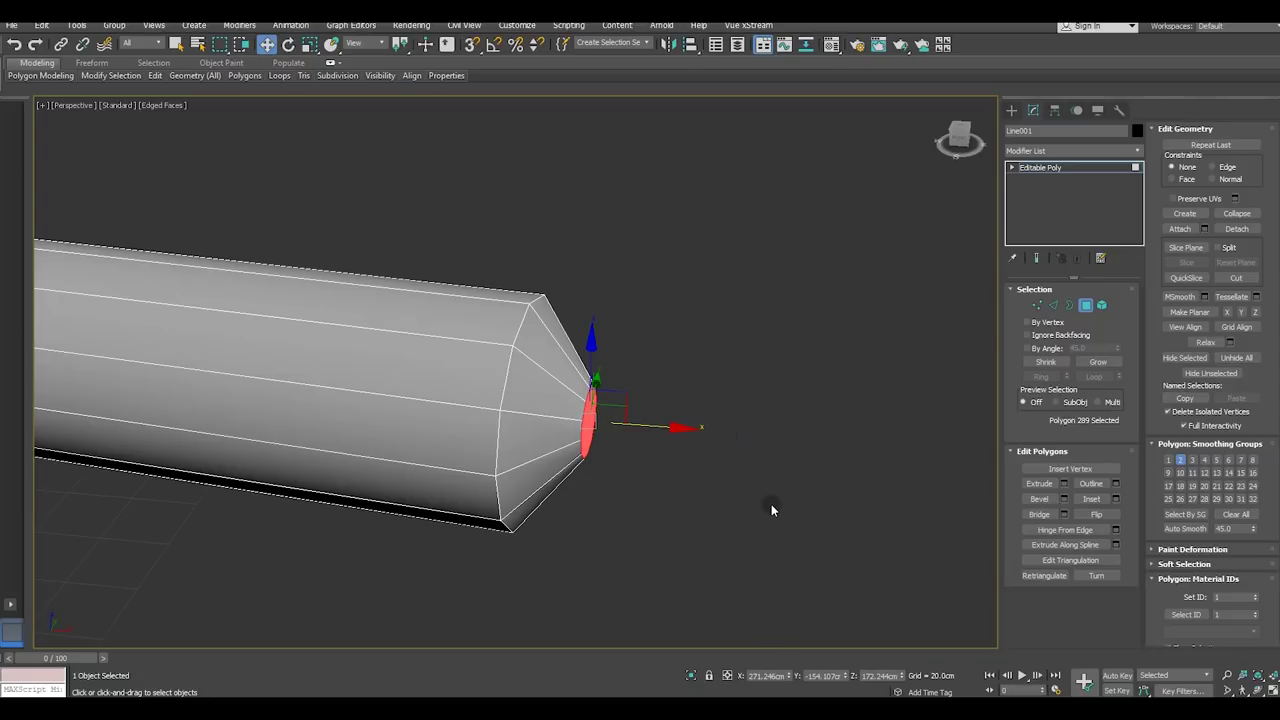
pyautogui.scroll(-5, 771, 504)
pyautogui.scroll(2, 748, 519)
pyautogui.scroll(1, 720, 520)
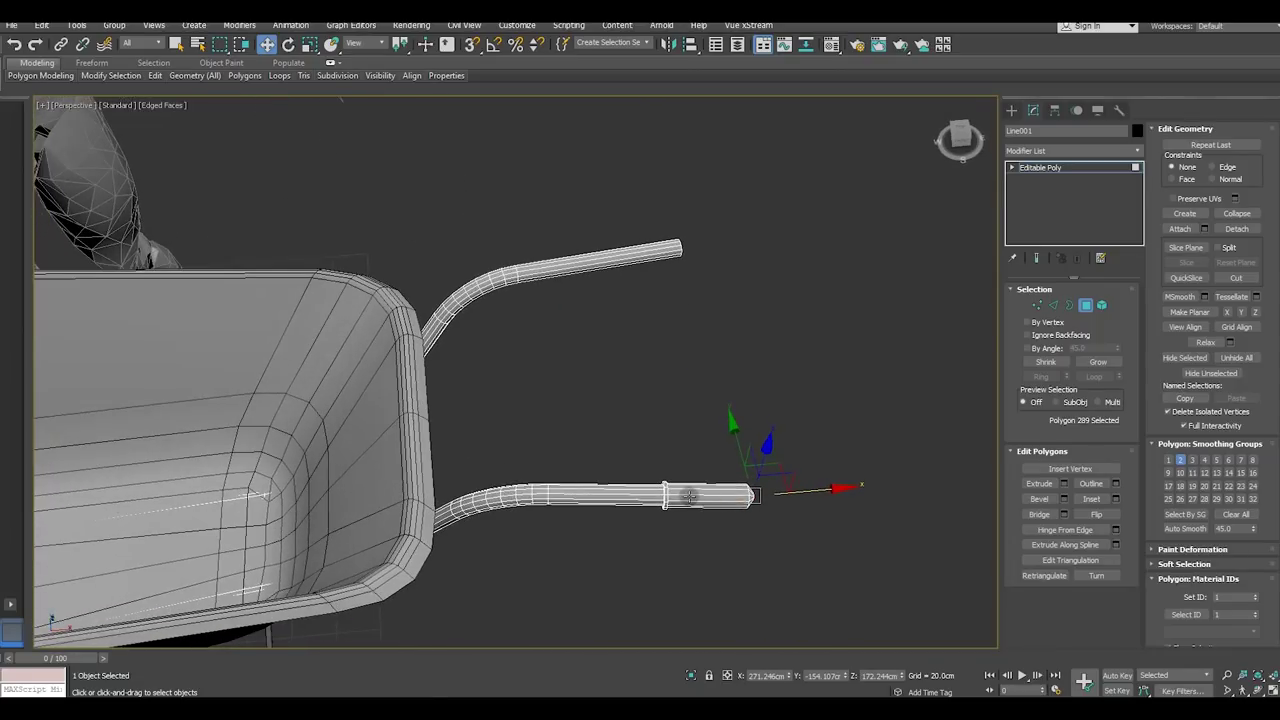
pyautogui.scroll(3, 690, 505)
pyautogui.scroll(3, 680, 505)
# Select a polygon on the collar ring and view it from an angle
pyautogui.click(650, 505)
pyautogui.keyDown('alt'); pyautogui.moveTo(675, 510); pyautogui.dragTo(727, 502, button='middle'); pyautogui.keyUp('alt')
pyautogui.scroll(3, 655, 540)
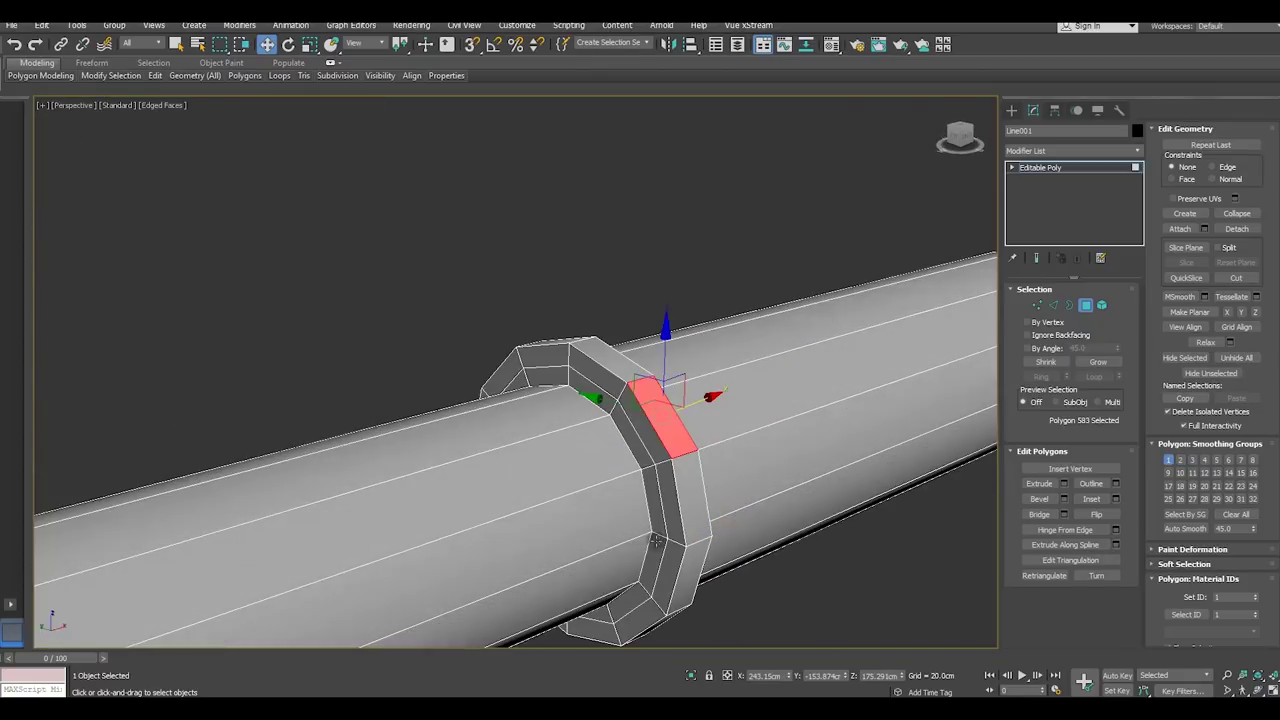
# Remove the extra middle edge loop from the handle's collar ring
pyautogui.click(1053, 305)
pyautogui.doubleClick(628, 418)
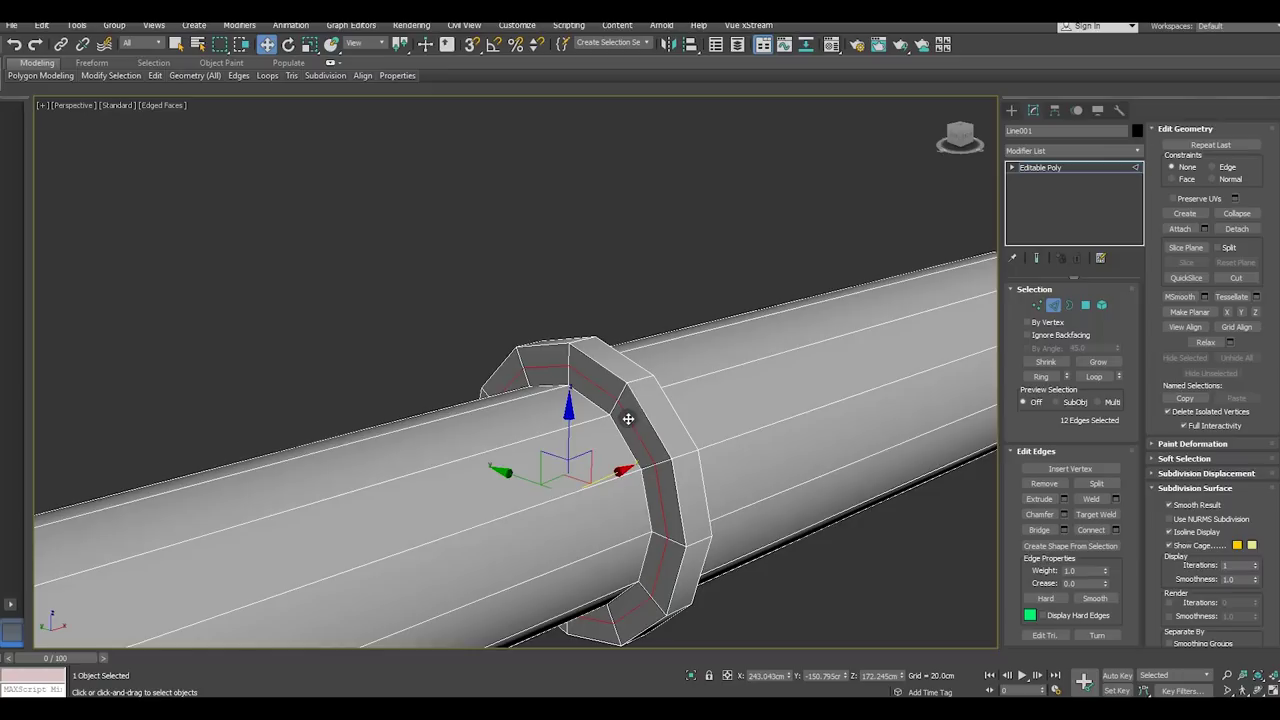
pyautogui.hotkey('ctrl', 'BackSpace')
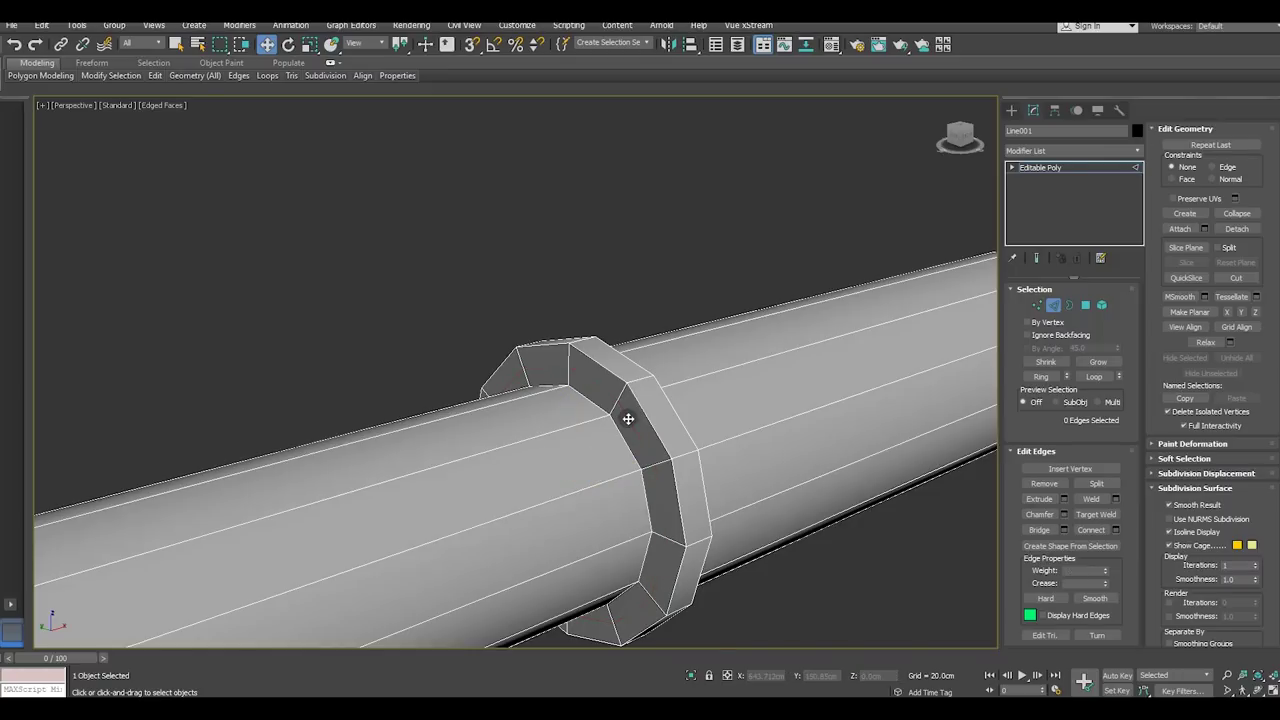
pyautogui.click(661, 418)
pyautogui.moveTo(661, 418)
pyautogui.keyDown('alt'); pyautogui.mouseDown(button='middle')
pyautogui.moveTo(690, 450)
pyautogui.moveTo(786, 466)
pyautogui.moveTo(640, 452)
pyautogui.mouseUp(button='middle'); pyautogui.keyUp('alt')
pyautogui.scroll(-3, 653, 418)
pyautogui.scroll(5, 640, 452)
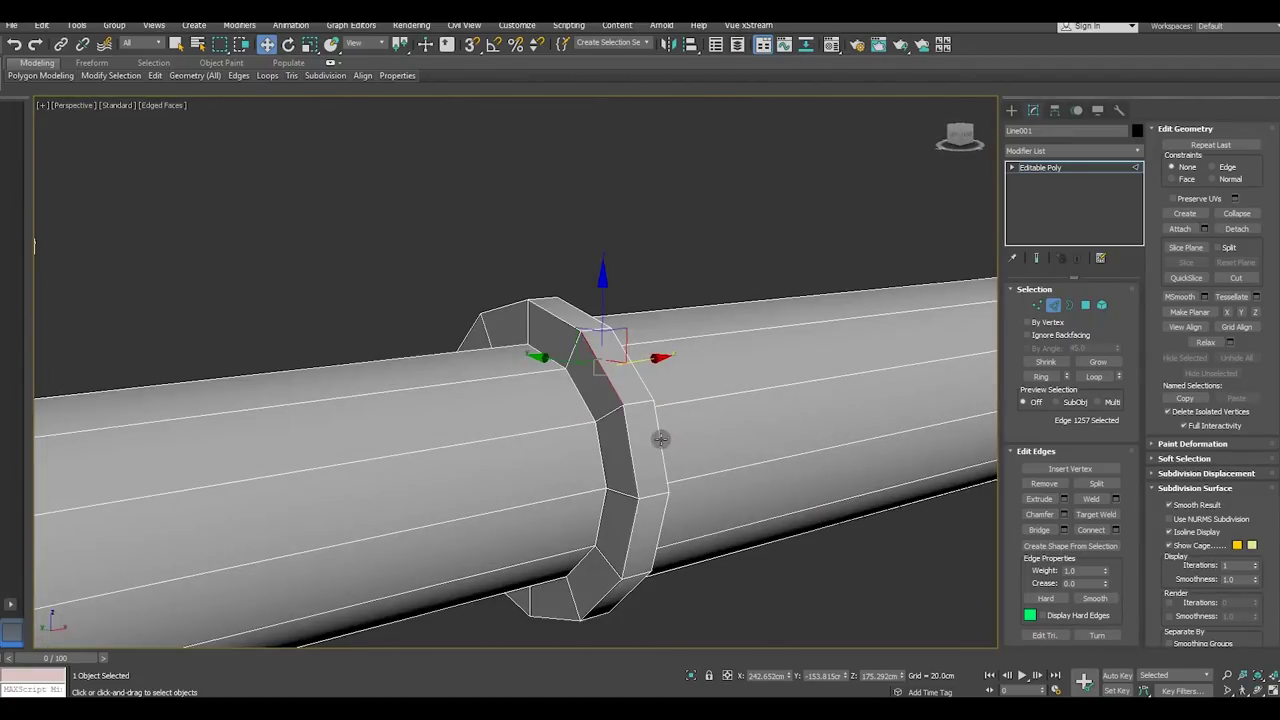
# Chamfer the ring's two border loops to 0.38cm
pyautogui.doubleClick(660, 438)
pyautogui.keyDown('ctrl'); pyautogui.doubleClick(628, 440); pyautogui.keyUp('ctrl')
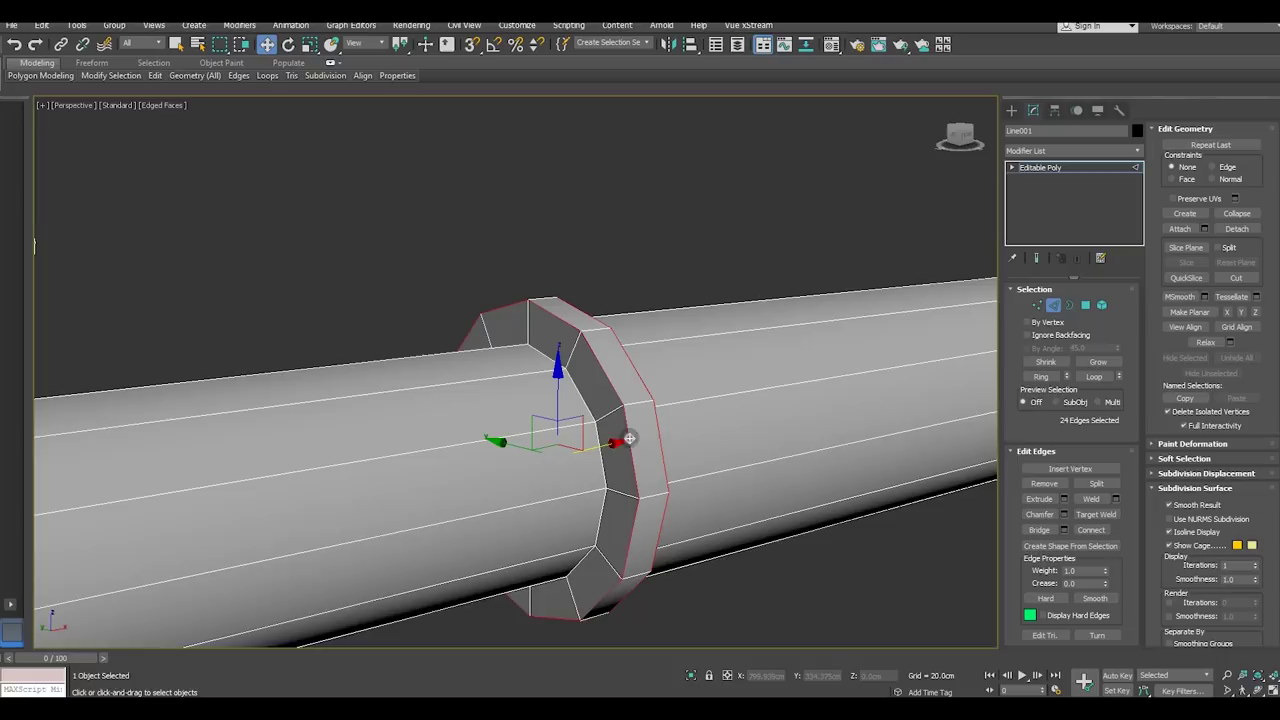
pyautogui.click(1064, 514)
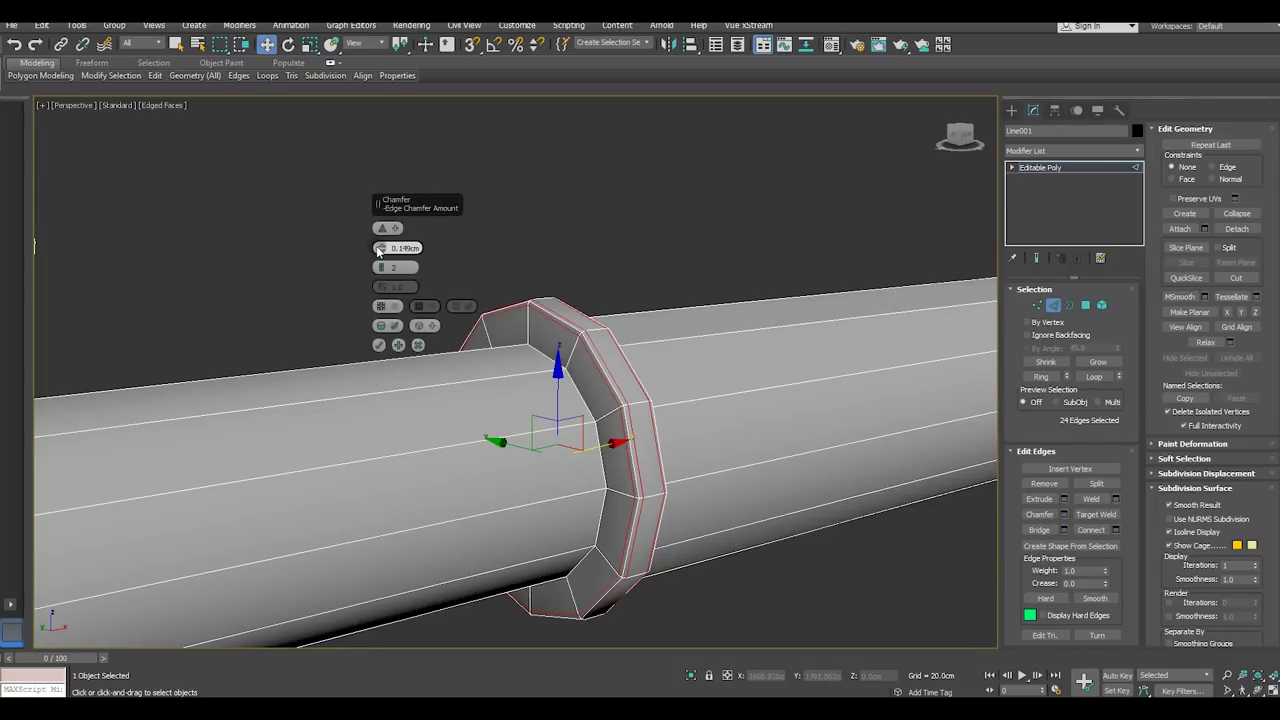
pyautogui.moveTo(378, 247); pyautogui.dragTo(378, 232)
pyautogui.moveTo(420, 300)
pyautogui.keyDown('alt'); pyautogui.mouseDown(button='middle')
pyautogui.moveTo(457, 357)
pyautogui.moveTo(438, 368)
pyautogui.moveTo(981, 225)
pyautogui.mouseUp(button='middle'); pyautogui.keyUp('alt')
pyautogui.click(419, 344)
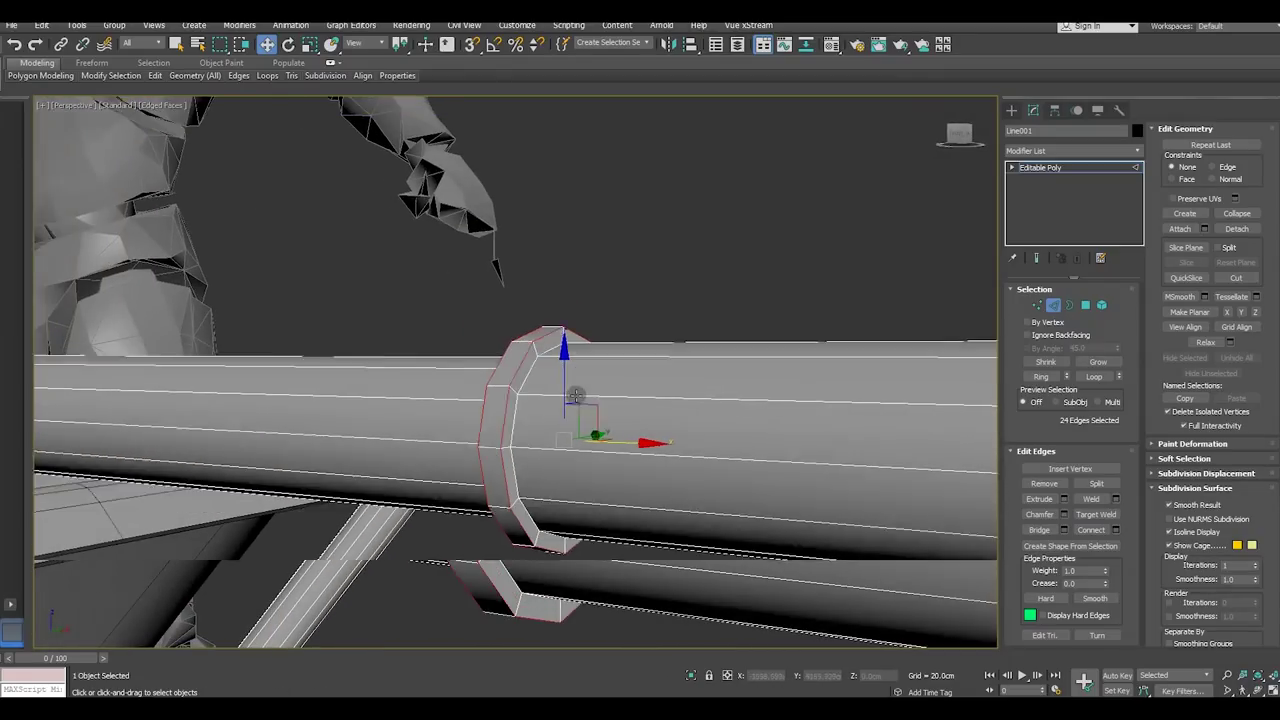
# Exit edge level and frame the whole wheelbarrow from a rear side view
pyautogui.click(1053, 169)
pyautogui.keyDown('alt'); pyautogui.moveTo(586, 420); pyautogui.dragTo(658, 452, button='middle'); pyautogui.keyUp('alt')
pyautogui.scroll(-3, 658, 452)
pyautogui.scroll(-2, 798, 359)
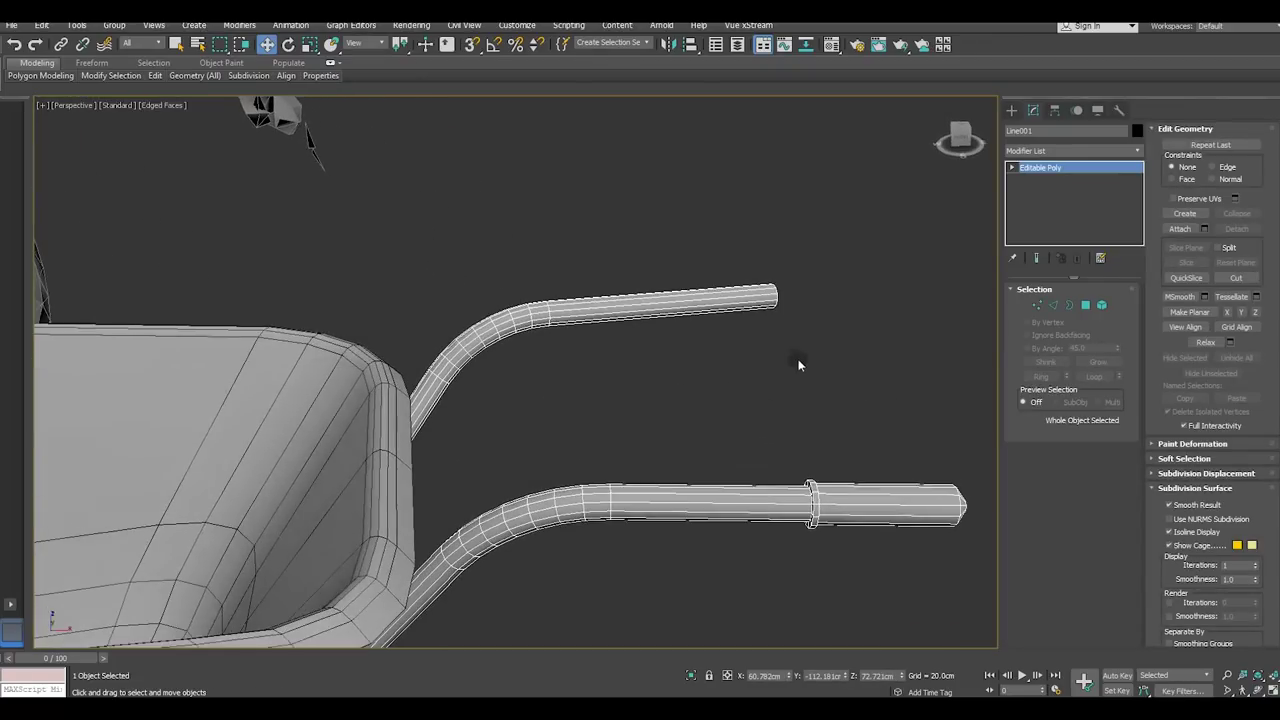
pyautogui.press('z')
pyautogui.keyDown('alt'); pyautogui.moveTo(762, 416); pyautogui.dragTo(869, 352, button='middle'); pyautogui.keyUp('alt')
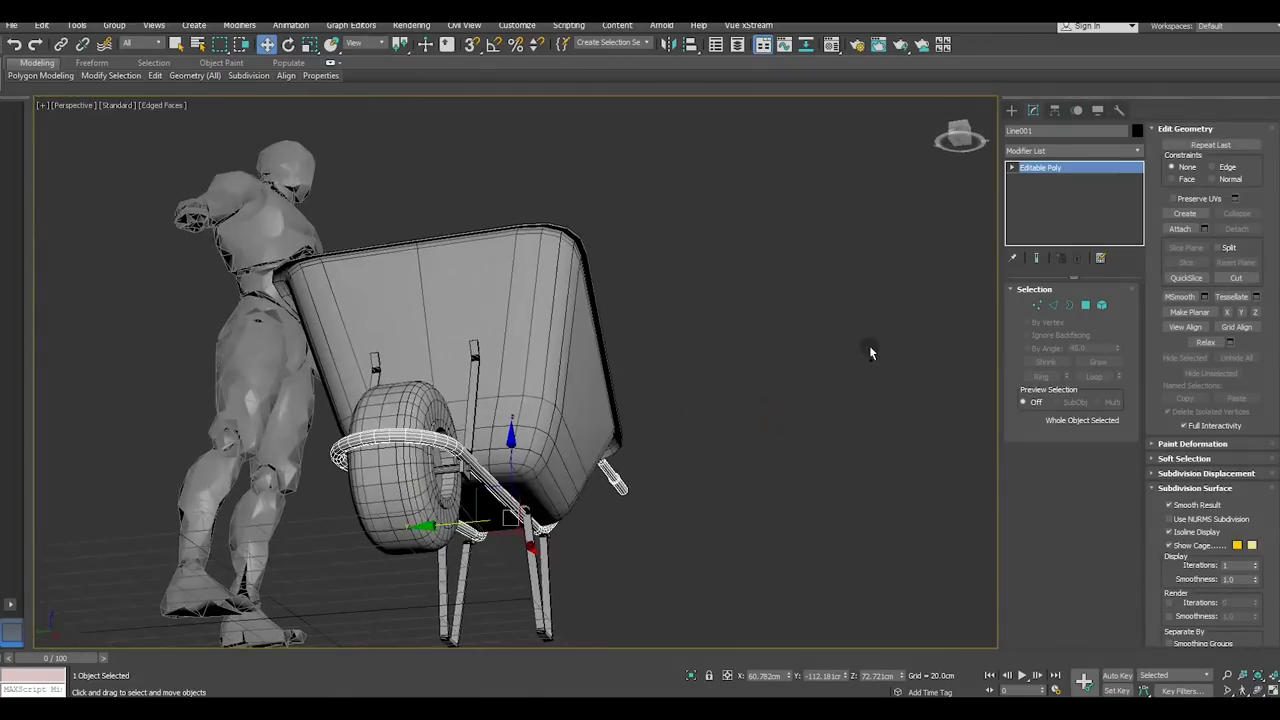
pyautogui.scroll(3, 378, 444)
pyautogui.scroll(2, 443, 414)
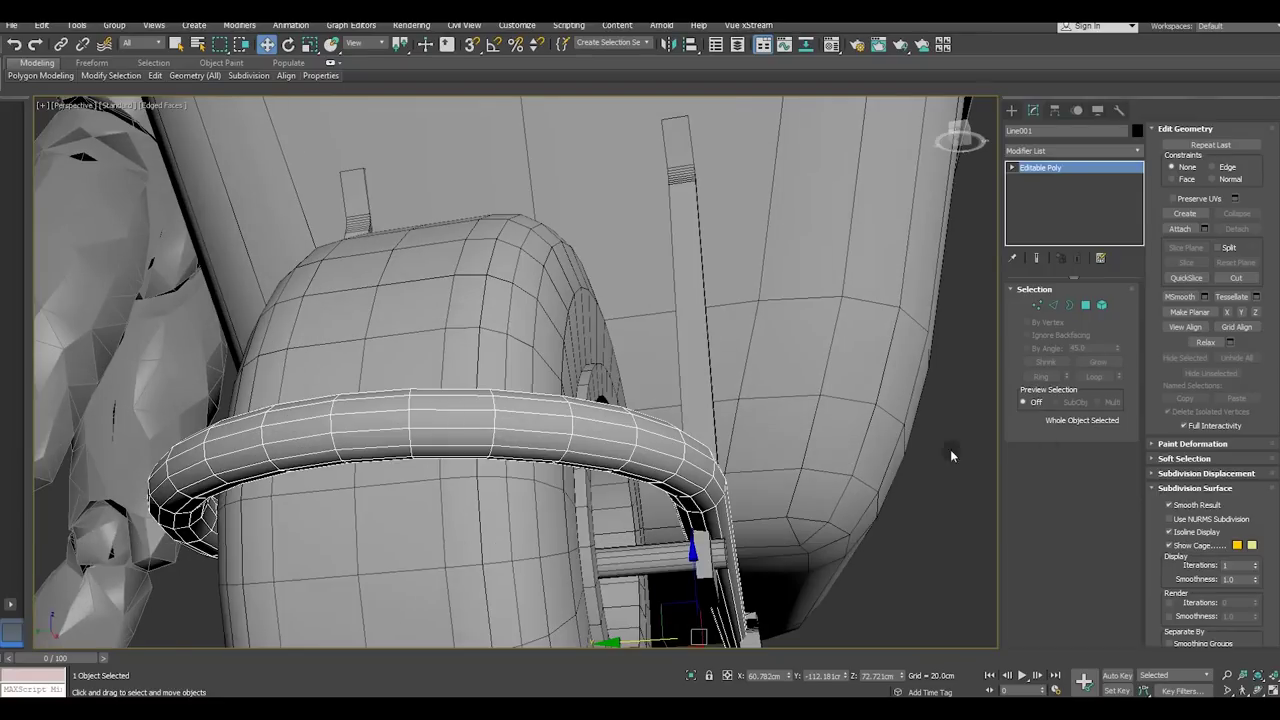
# Select an edge loop running along the handle tube
pyautogui.click(1053, 305)
pyautogui.click(649, 467)
pyautogui.doubleClick(649, 467)
# Add two more loops along the handle tube and isolate the tube on its own
pyautogui.moveTo(649, 467)
pyautogui.mouseDown(button='middle')
pyautogui.moveTo(688, 280)
pyautogui.moveTo(695, 295)
pyautogui.mouseUp(button='middle')
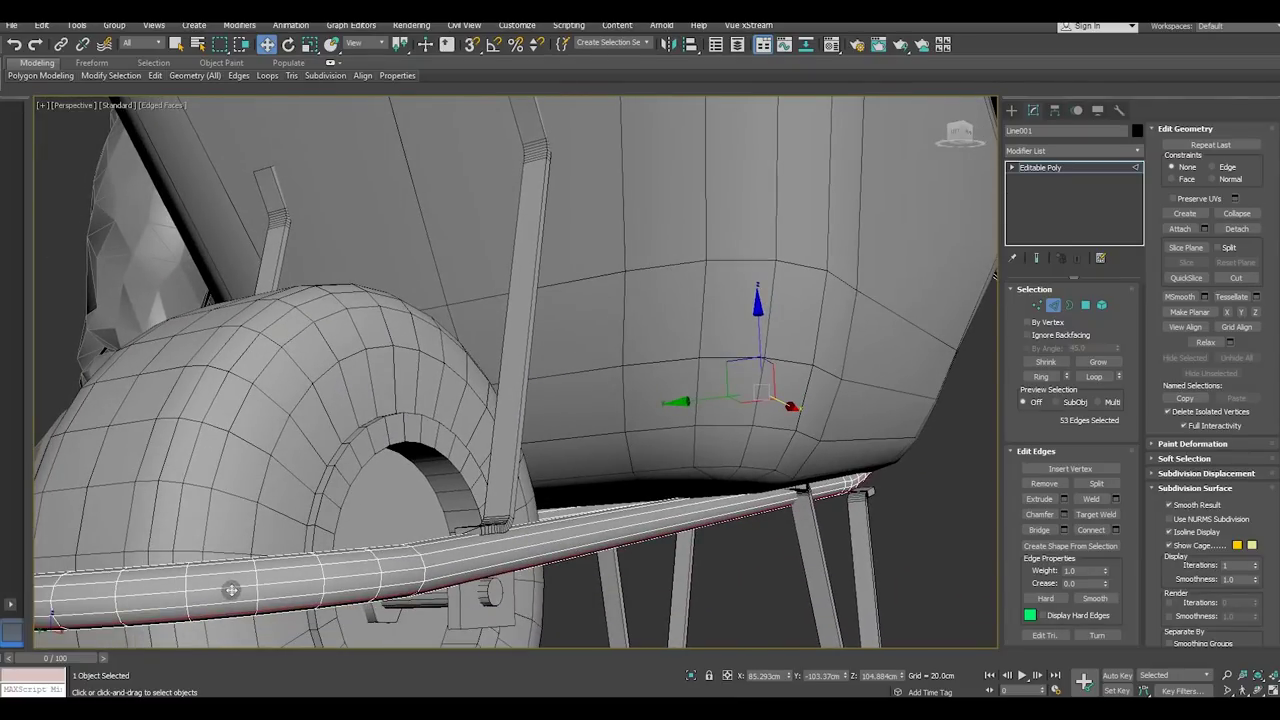
pyautogui.keyDown('ctrl'); pyautogui.doubleClick(231, 590); pyautogui.keyUp('ctrl')
pyautogui.keyDown('ctrl'); pyautogui.doubleClick(225, 565); pyautogui.keyUp('ctrl')
pyautogui.moveTo(654, 336)
pyautogui.keyDown('alt'); pyautogui.mouseDown(button='middle')
pyautogui.moveTo(622, 397)
pyautogui.moveTo(656, 462)
pyautogui.moveTo(610, 461)
pyautogui.moveTo(594, 551)
pyautogui.moveTo(318, 508)
pyautogui.moveTo(716, 692)
pyautogui.mouseUp(button='middle'); pyautogui.keyUp('alt')
pyautogui.click(691, 675)
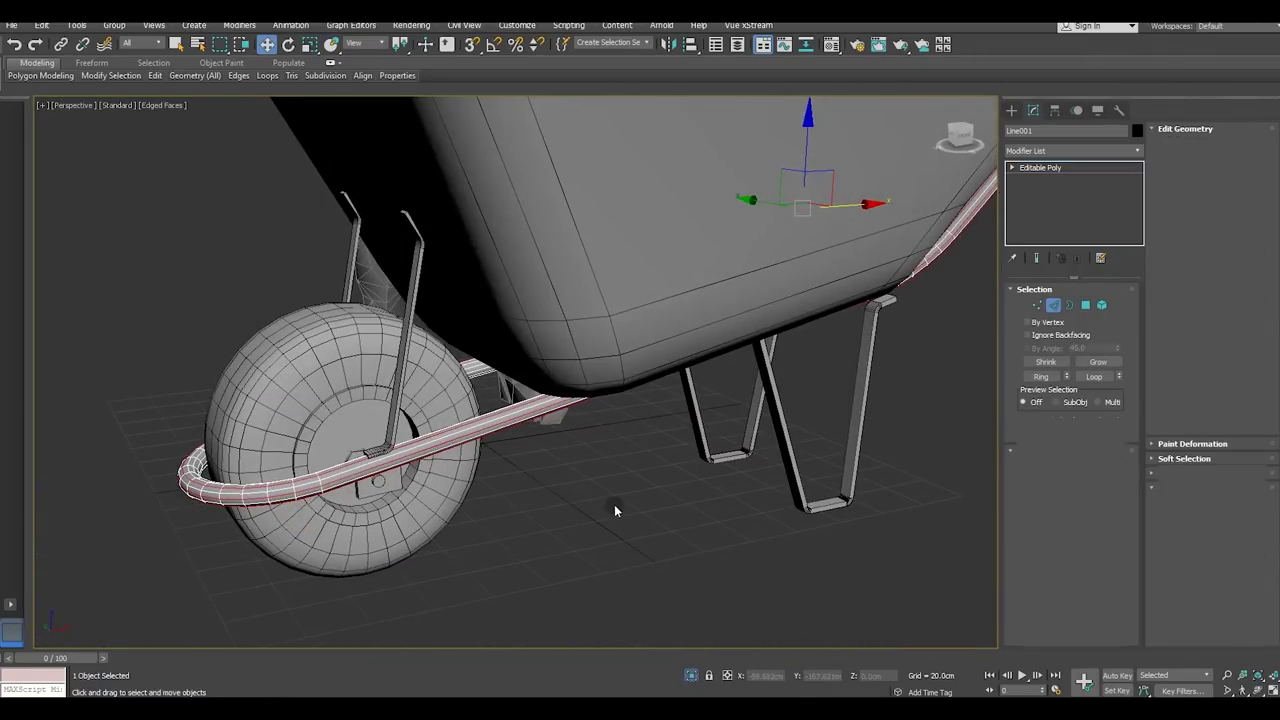
pyautogui.scroll(3, 320, 390)
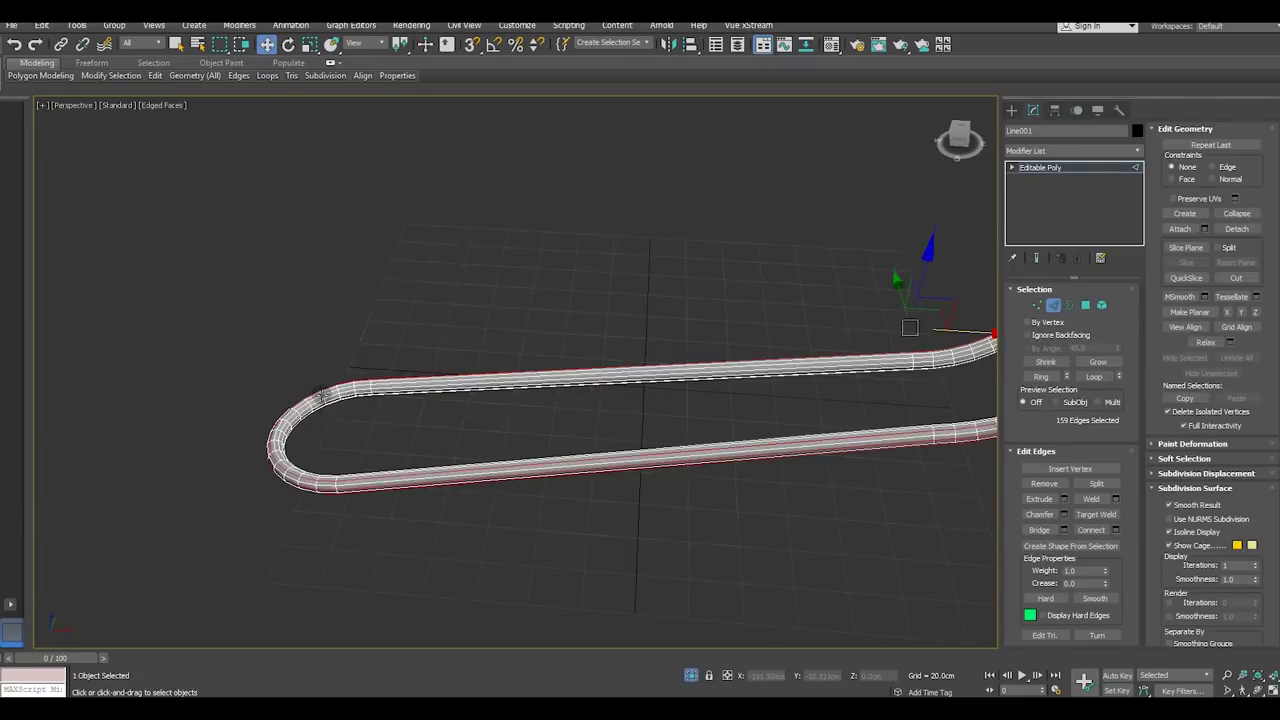
pyautogui.scroll(3, 320, 391)
pyautogui.scroll(3, 316, 396)
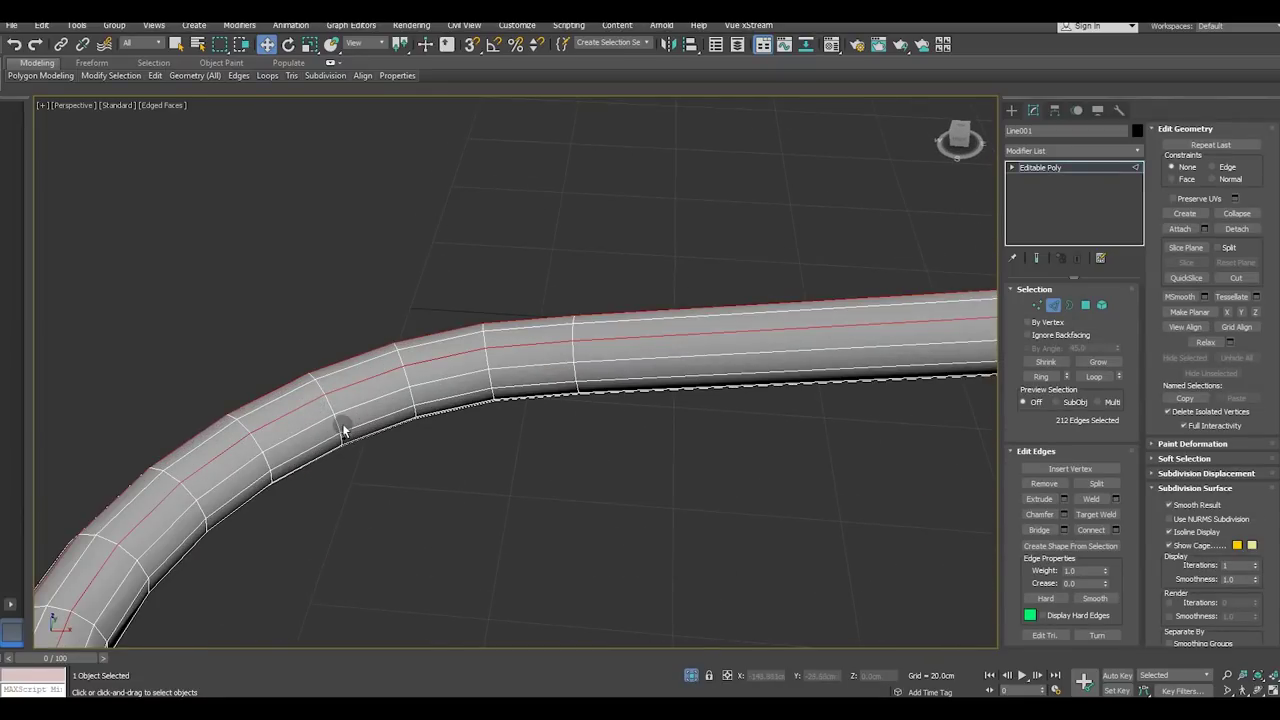
# Add the remaining loops along the tube bend, keeping the 318-edge loop selection
pyautogui.keyDown('ctrl'); pyautogui.doubleClick(352, 428); pyautogui.keyUp('ctrl')
pyautogui.scroll(-3, 451, 363)
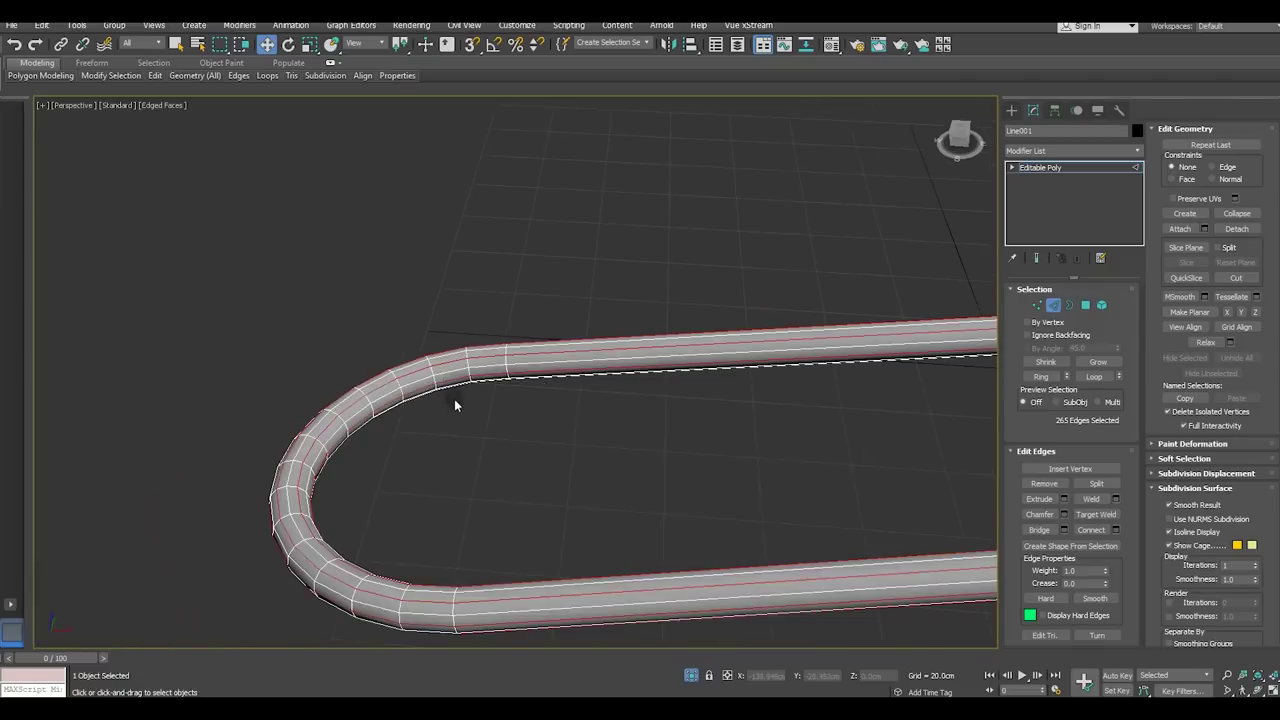
pyautogui.scroll(-2, 454, 403)
pyautogui.moveTo(489, 460)
pyautogui.keyDown('alt'); pyautogui.mouseDown(button='middle')
pyautogui.moveTo(478, 371)
pyautogui.moveTo(451, 449)
pyautogui.moveTo(295, 424)
pyautogui.moveTo(661, 371)
pyautogui.moveTo(602, 432)
pyautogui.mouseUp(button='middle'); pyautogui.keyUp('alt')
pyautogui.scroll(-4, 280, 430)
pyautogui.keyDown('ctrl'); pyautogui.doubleClick(241, 444); pyautogui.keyUp('ctrl')
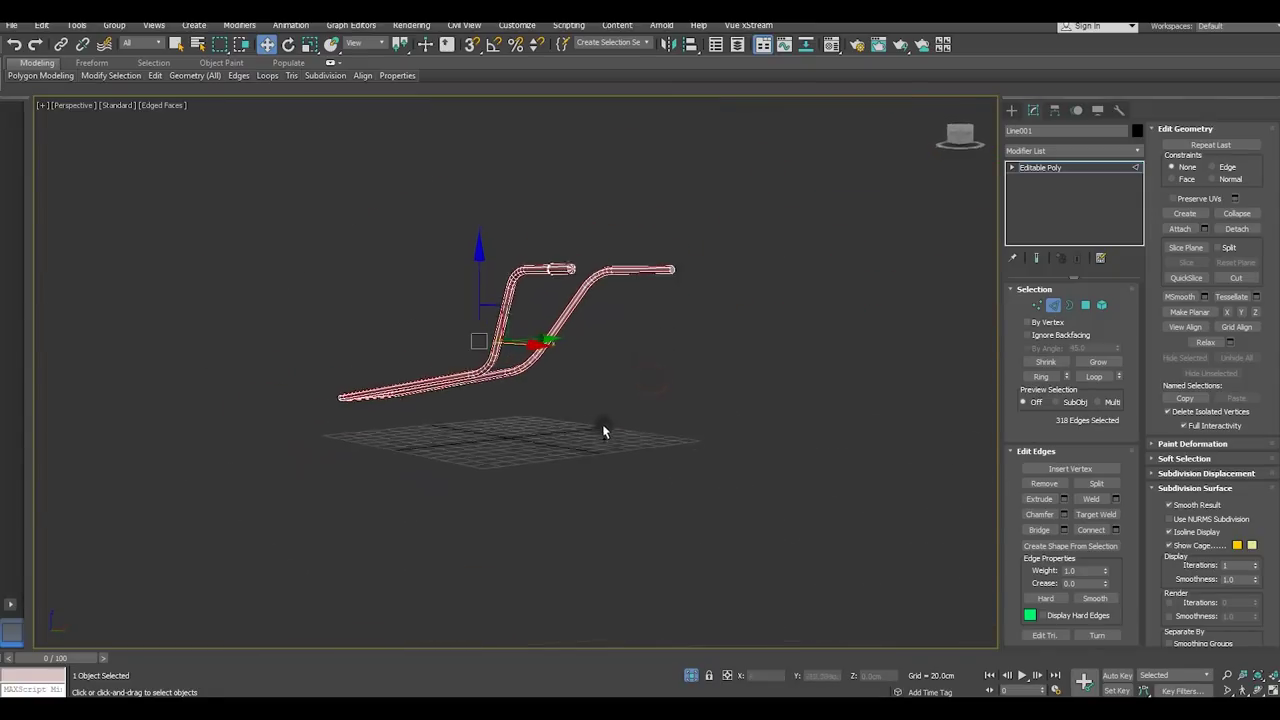
pyautogui.scroll(2, 561, 278)
pyautogui.scroll(3, 561, 278)
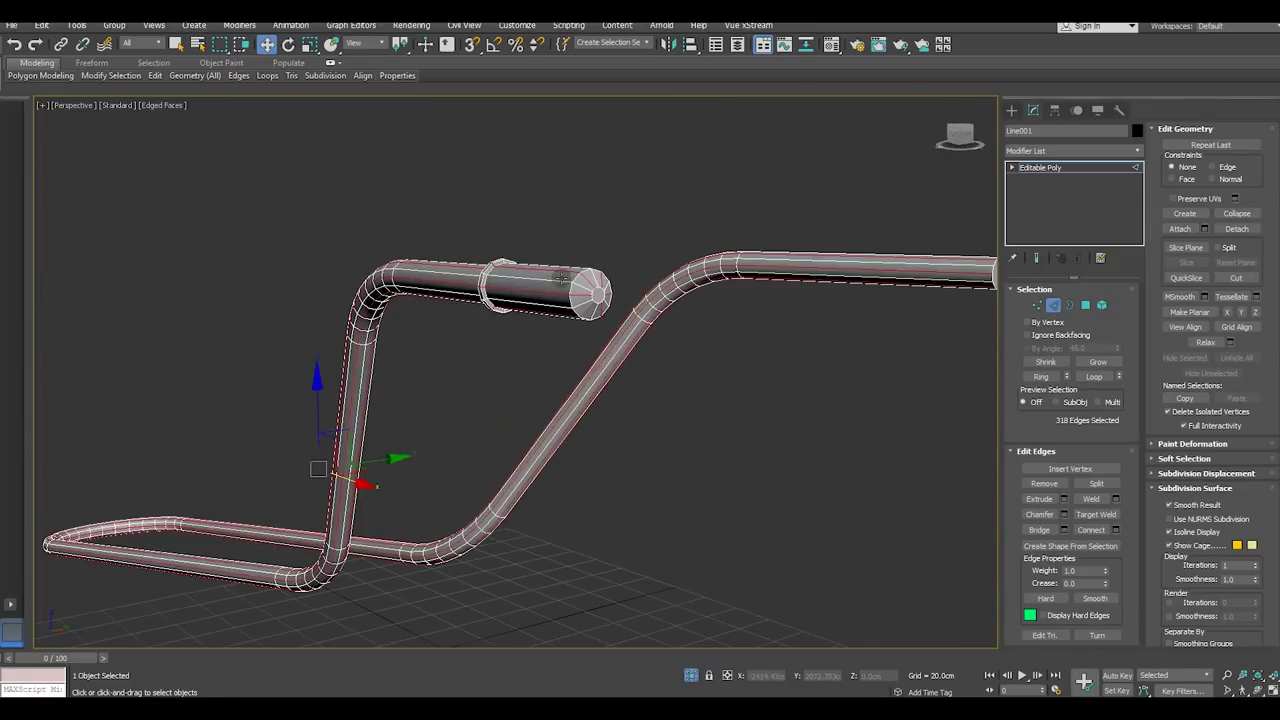
pyautogui.scroll(2, 561, 278)
pyautogui.hotkey('ctrl', 'd')
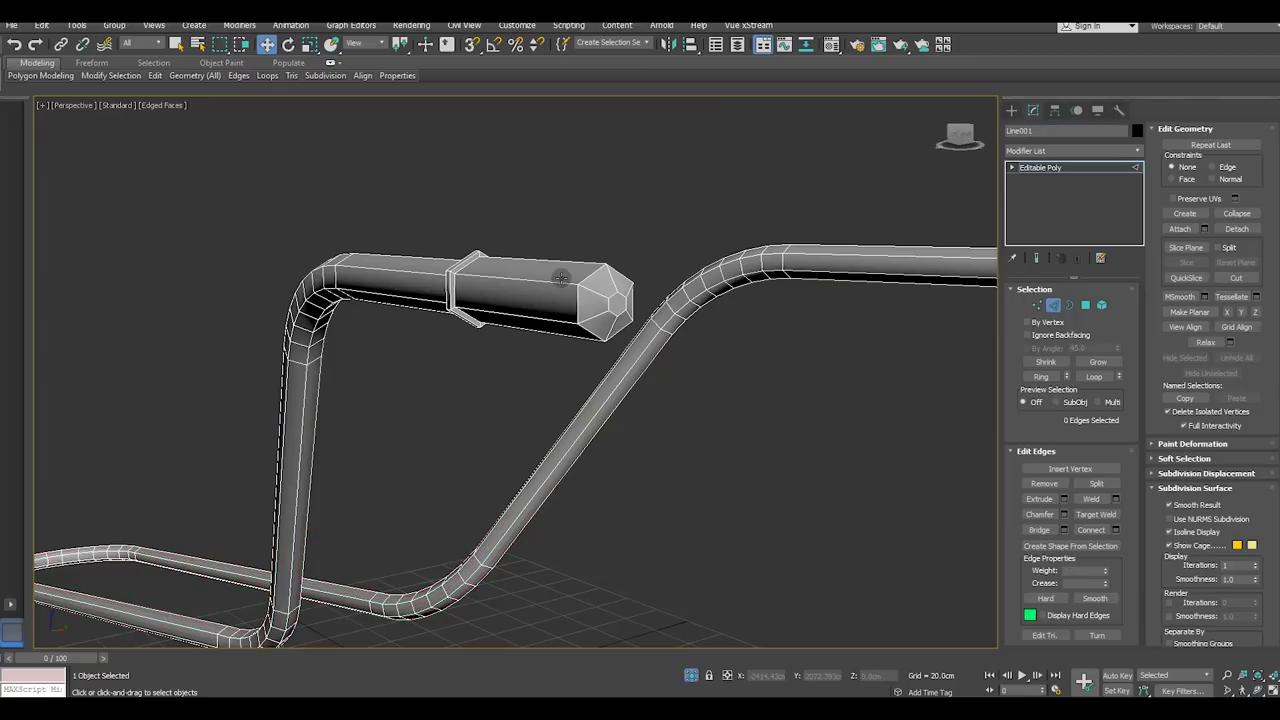
pyautogui.hotkey('ctrl', 'z')
pyautogui.hotkey('ctrl', 'z')
pyautogui.hotkey('ctrl', 'z')
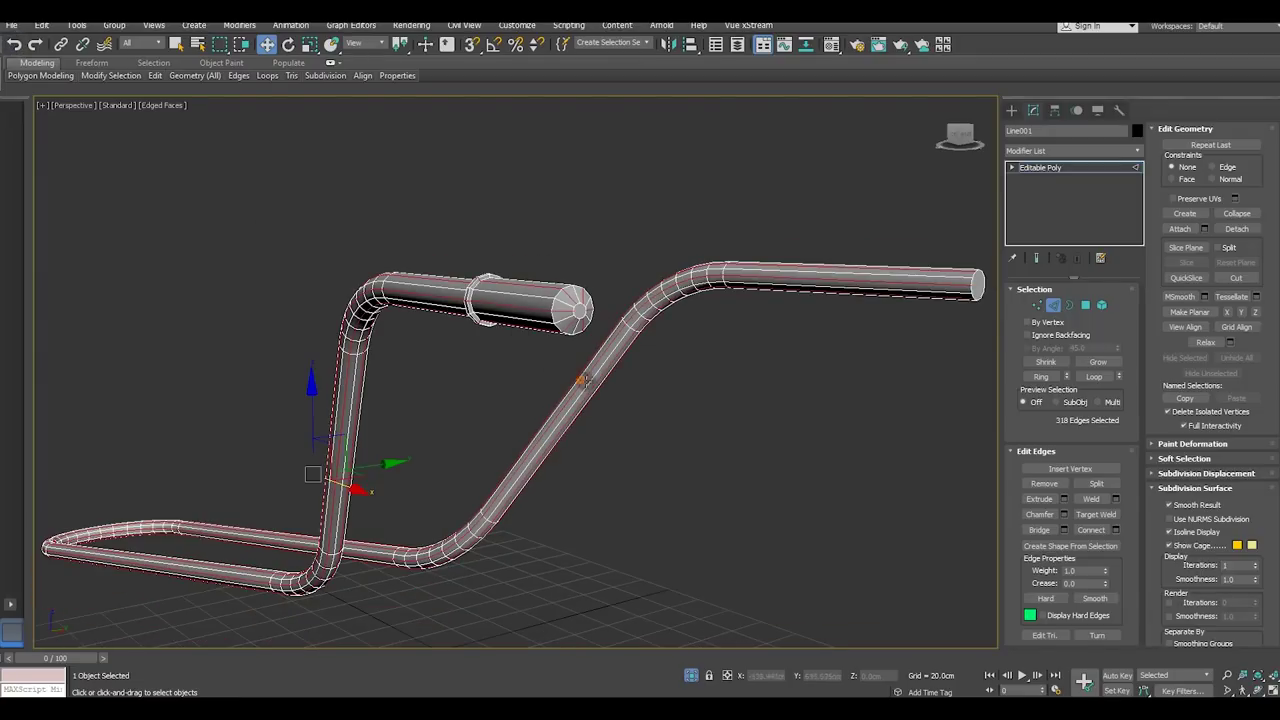
# Turn off isolation and zoom out to the full wheelbarrow scene
pyautogui.keyDown('alt'); pyautogui.moveTo(513, 323); pyautogui.dragTo(857, 323, button='middle'); pyautogui.keyUp('alt')
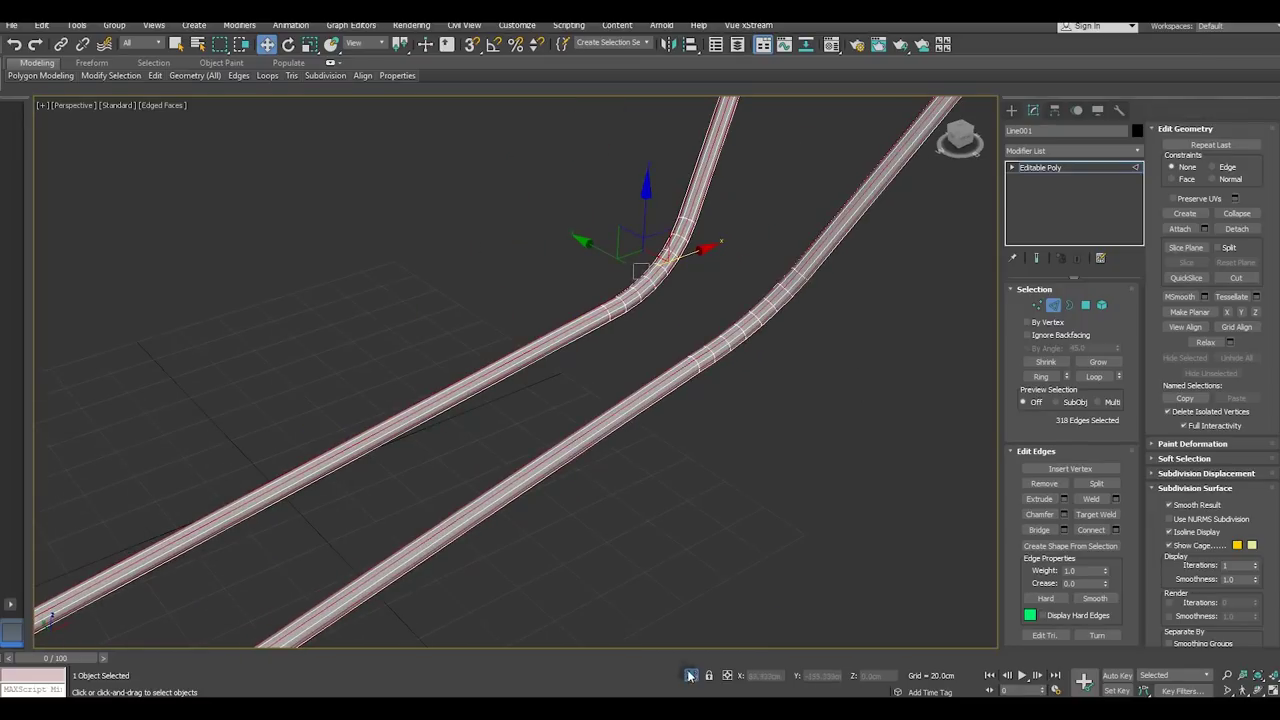
pyautogui.click(689, 676)
pyautogui.scroll(-3, 527, 553)
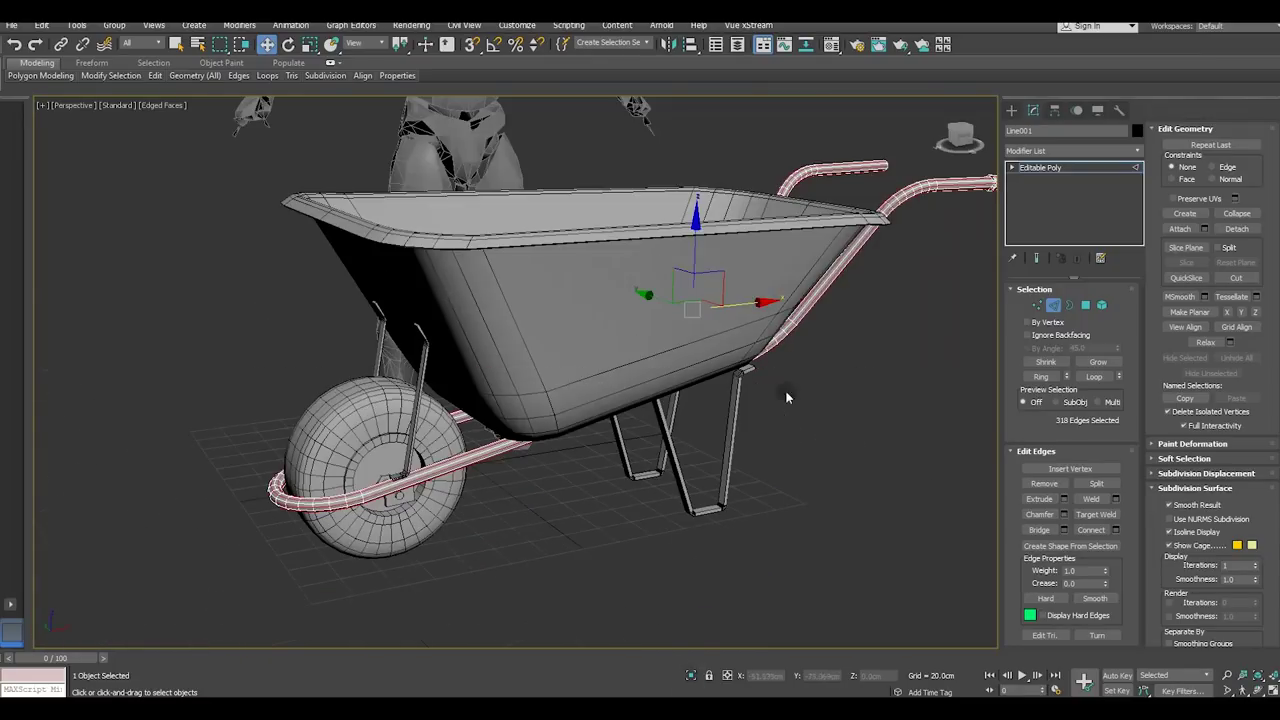
# Select the tub (Box001), isolate it and frame it to fill the view
pyautogui.click(1082, 172)
pyautogui.moveTo(515, 395)
pyautogui.keyDown('alt'); pyautogui.mouseDown(button='middle')
pyautogui.moveTo(557, 417)
pyautogui.moveTo(556, 376)
pyautogui.mouseUp(button='middle'); pyautogui.keyUp('alt')
pyautogui.click(556, 376)
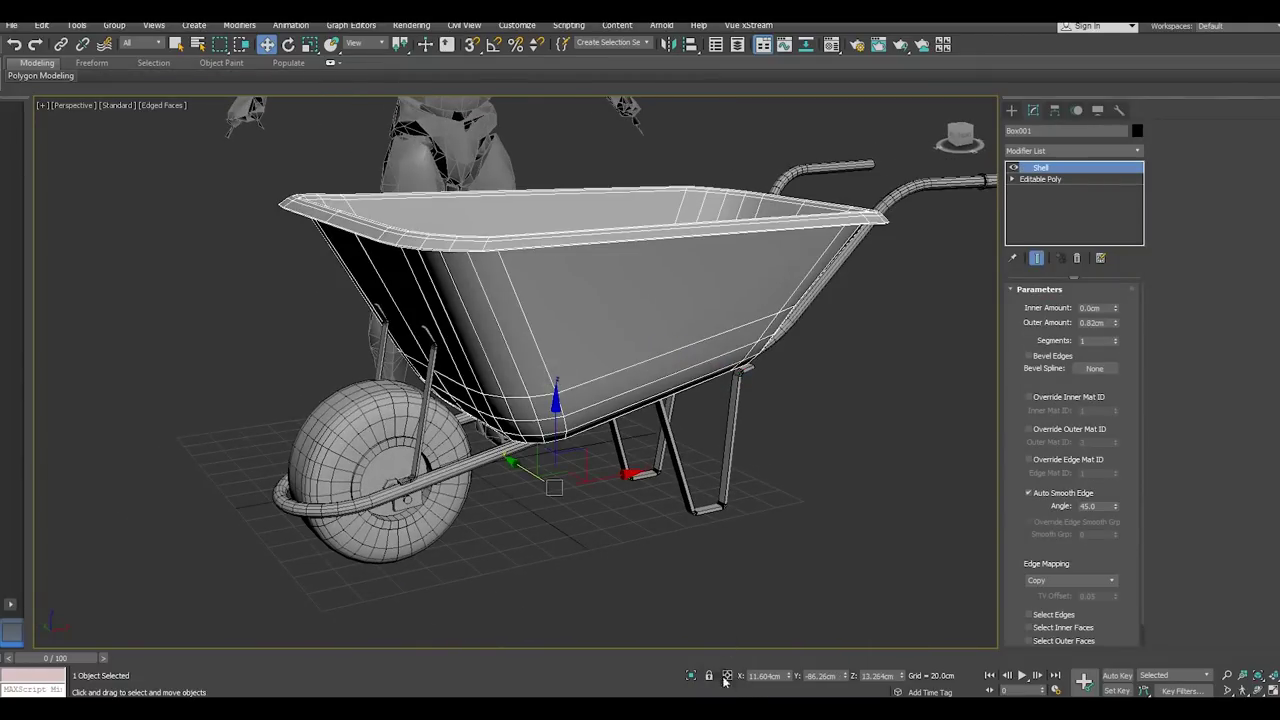
pyautogui.click(688, 676)
pyautogui.moveTo(736, 497)
pyautogui.keyDown('alt'); pyautogui.mouseDown(button='middle')
pyautogui.moveTo(738, 443)
pyautogui.moveTo(582, 313)
pyautogui.mouseUp(button='middle'); pyautogui.keyUp('alt')
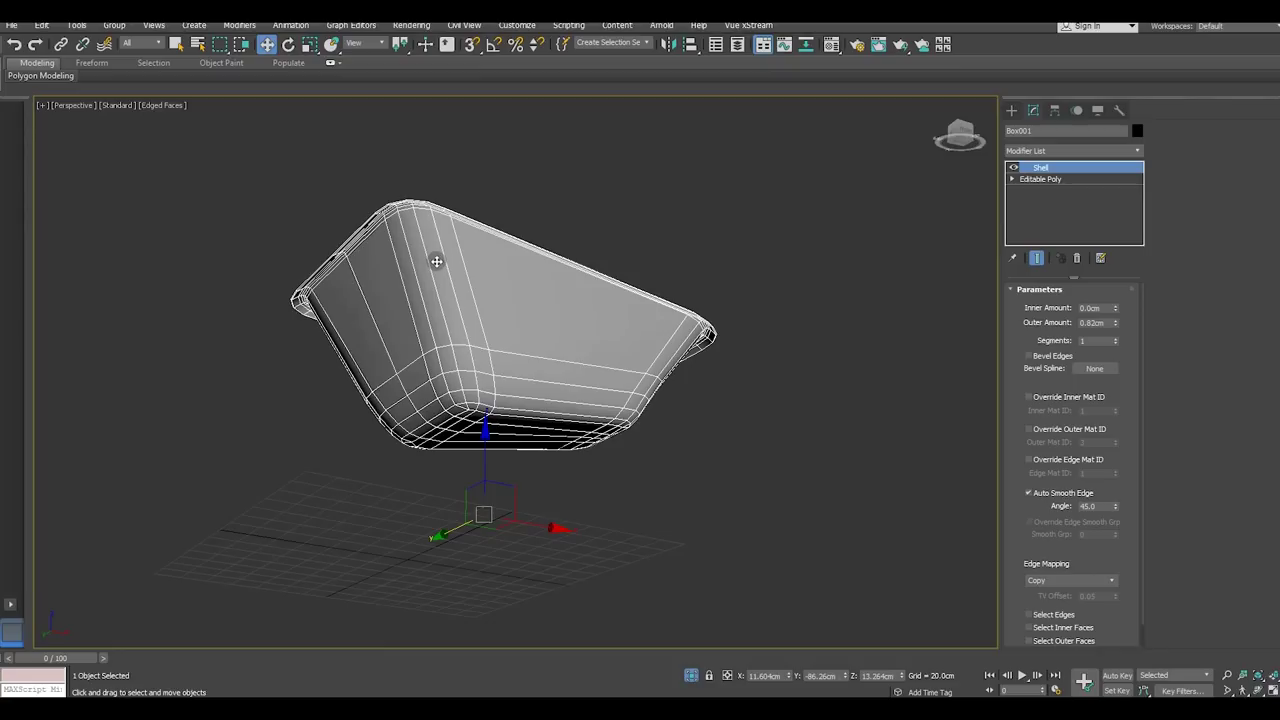
pyautogui.press('z')
# Collapse the tub's Shell modifier and convert the tub to Editable Poly
pyautogui.rightClick(1091, 201)
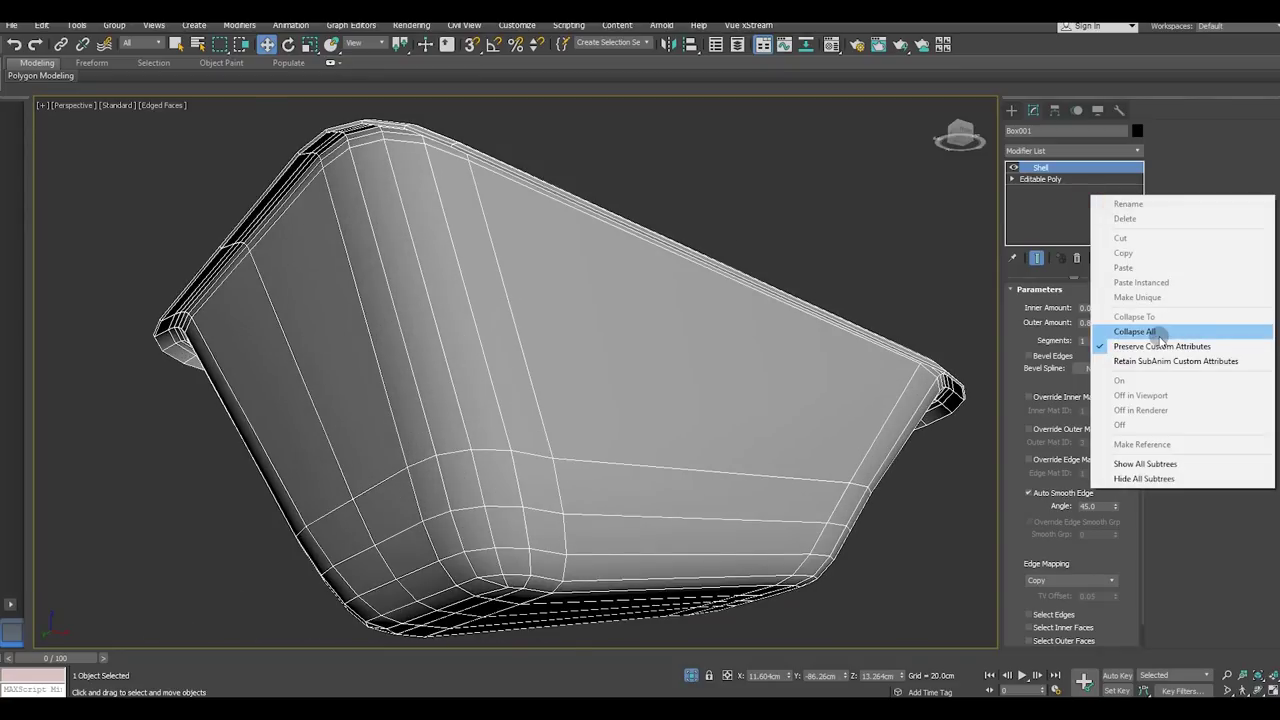
pyautogui.click(823, 400)
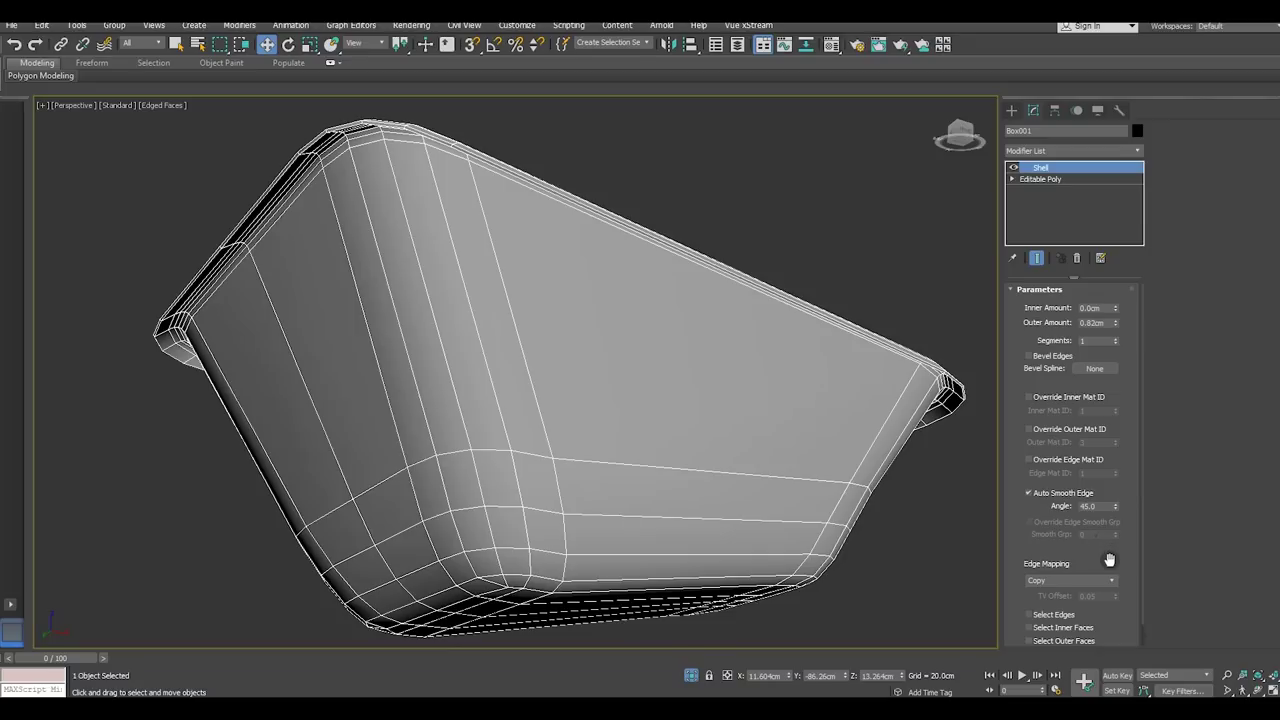
pyautogui.scroll(-1, 1109, 563)
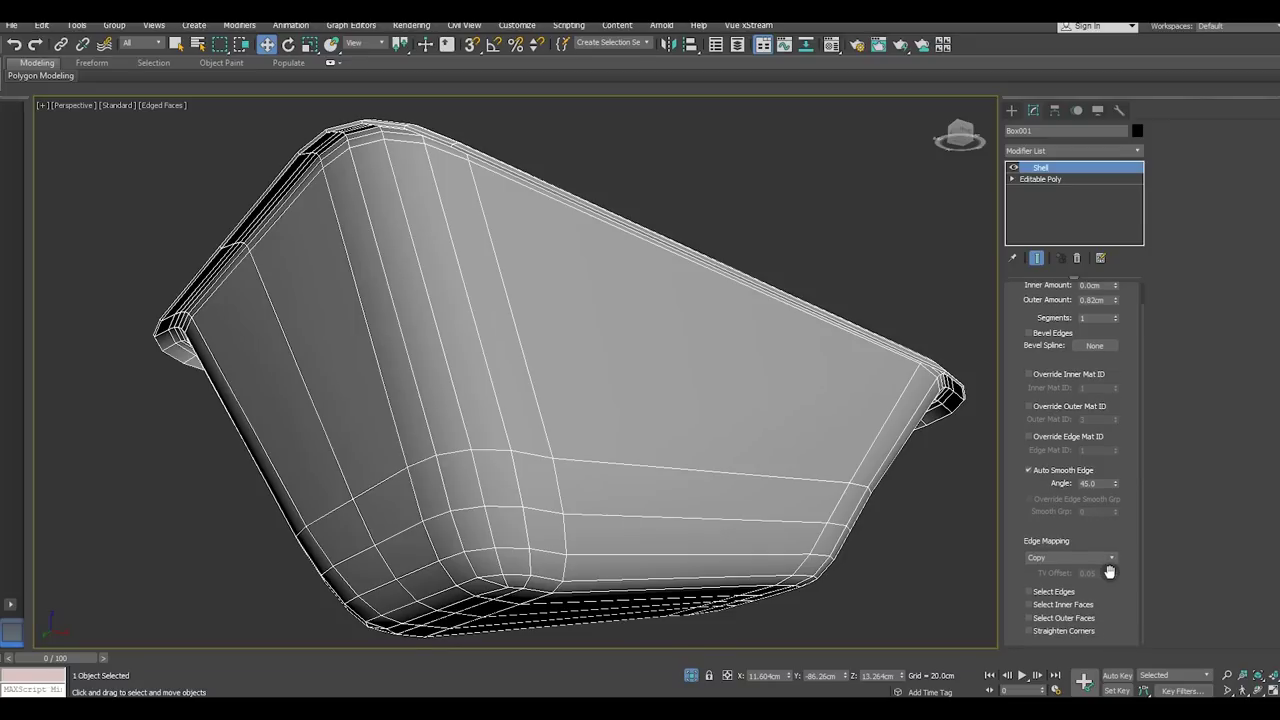
pyautogui.rightClick(1048, 205)
pyautogui.click(1097, 348)
pyautogui.rightClick(1061, 239)
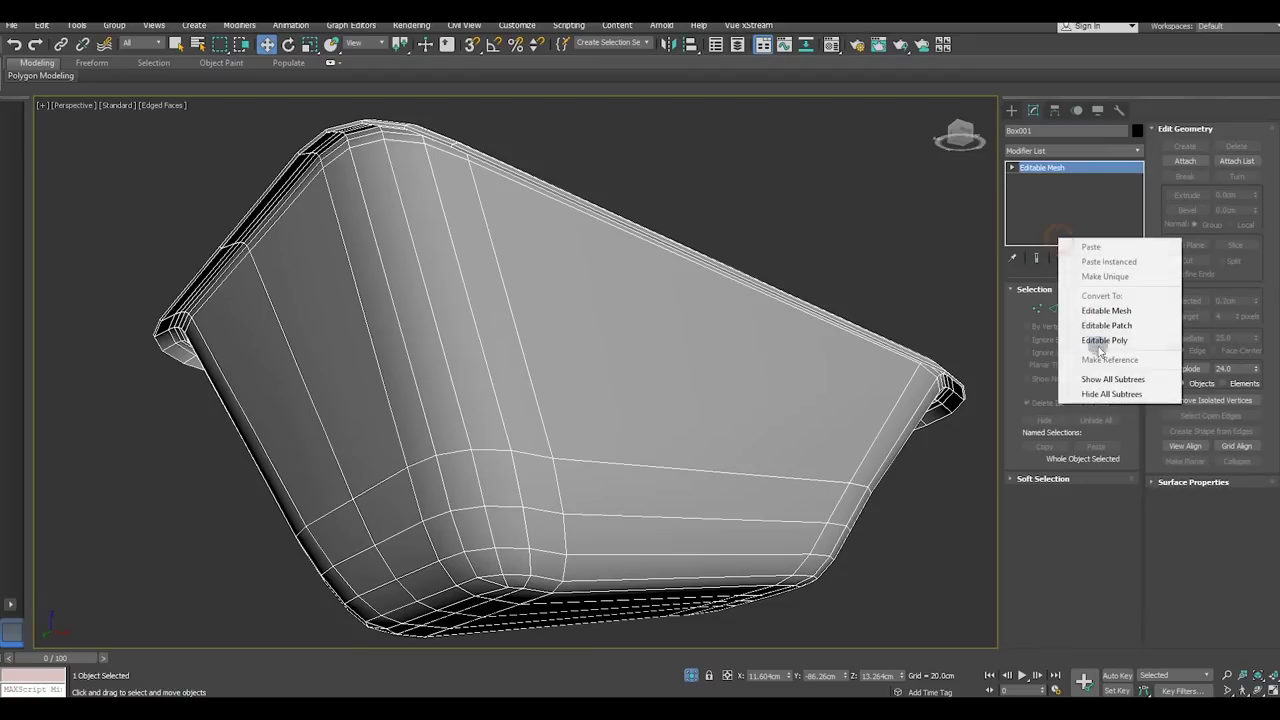
pyautogui.click(1089, 341)
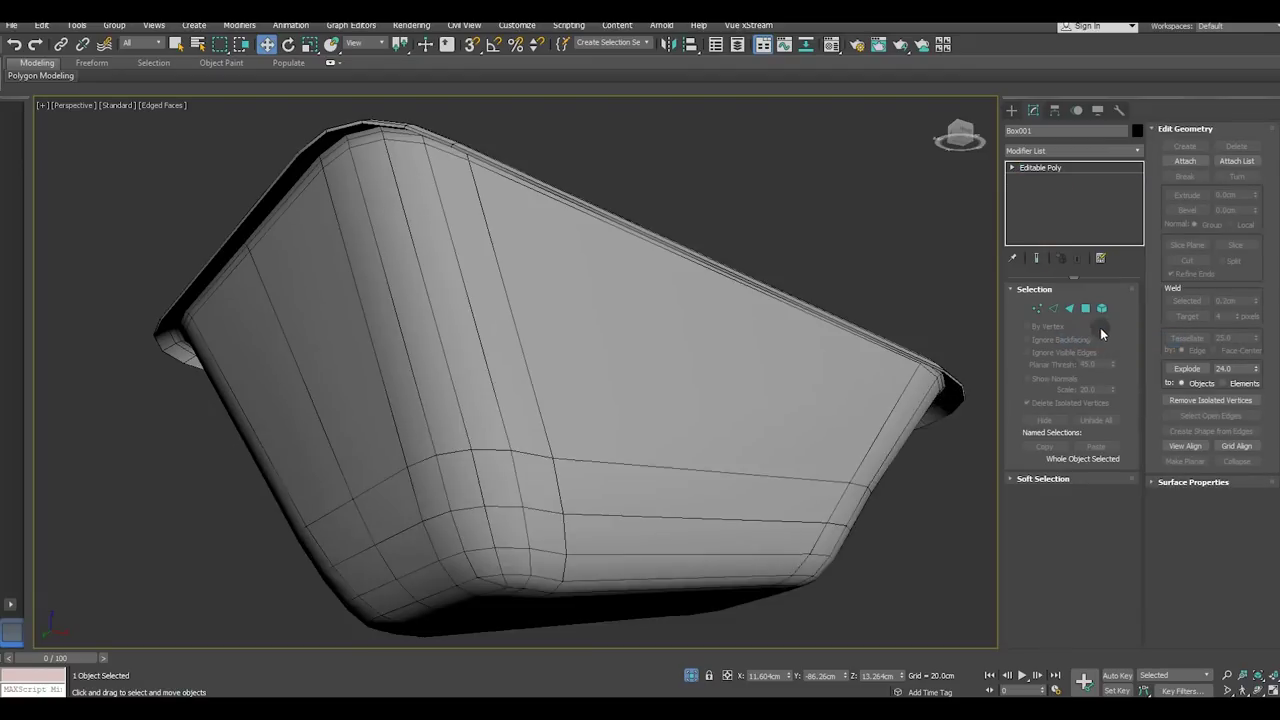
# Select the whole tub element, restore the full scene, then select the wheel
pyautogui.click(1102, 306)
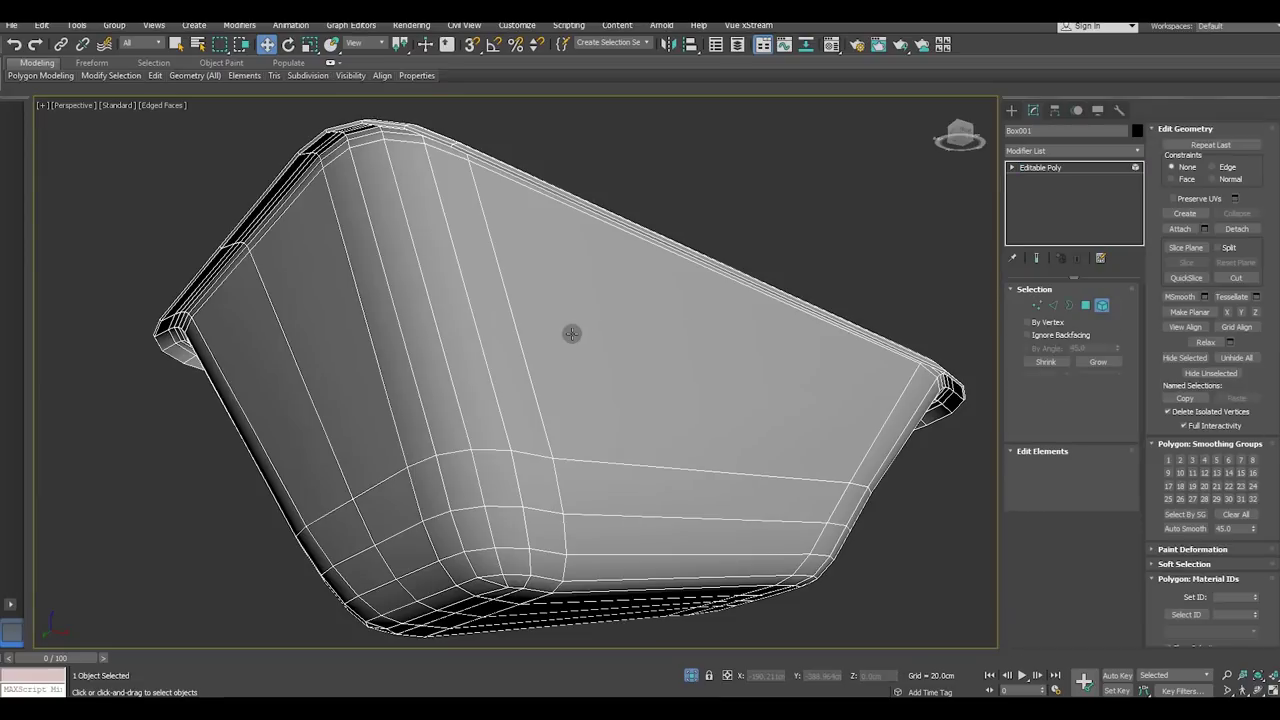
pyautogui.click(572, 333)
pyautogui.moveTo(572, 333)
pyautogui.keyDown('alt'); pyautogui.mouseDown(button='middle')
pyautogui.moveTo(543, 457)
pyautogui.moveTo(560, 470)
pyautogui.mouseUp(button='middle'); pyautogui.keyUp('alt')
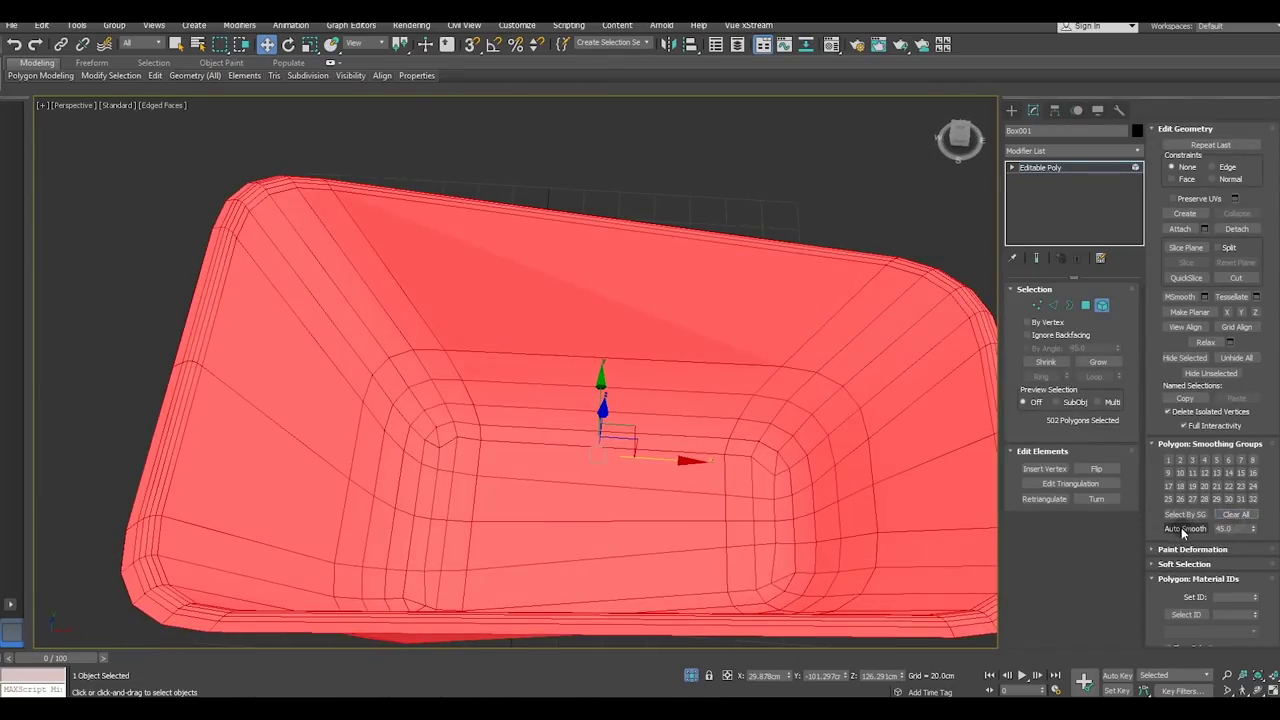
pyautogui.click(689, 677)
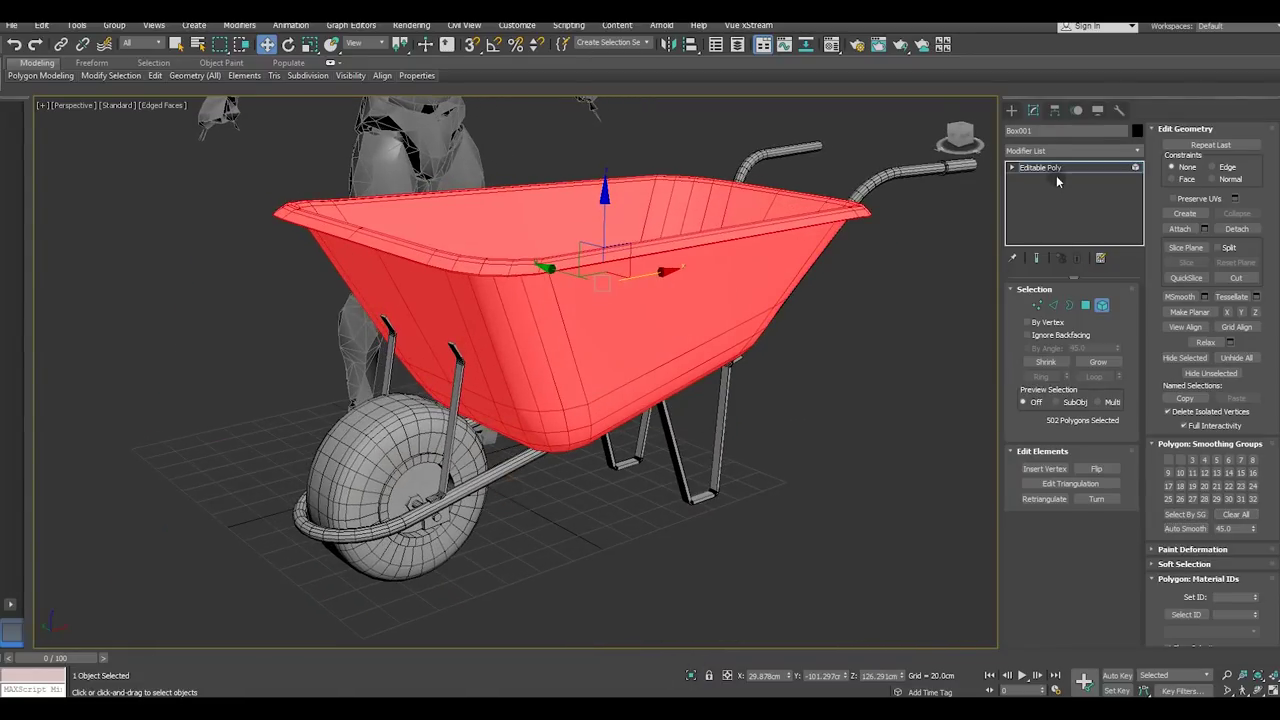
pyautogui.click(1054, 167)
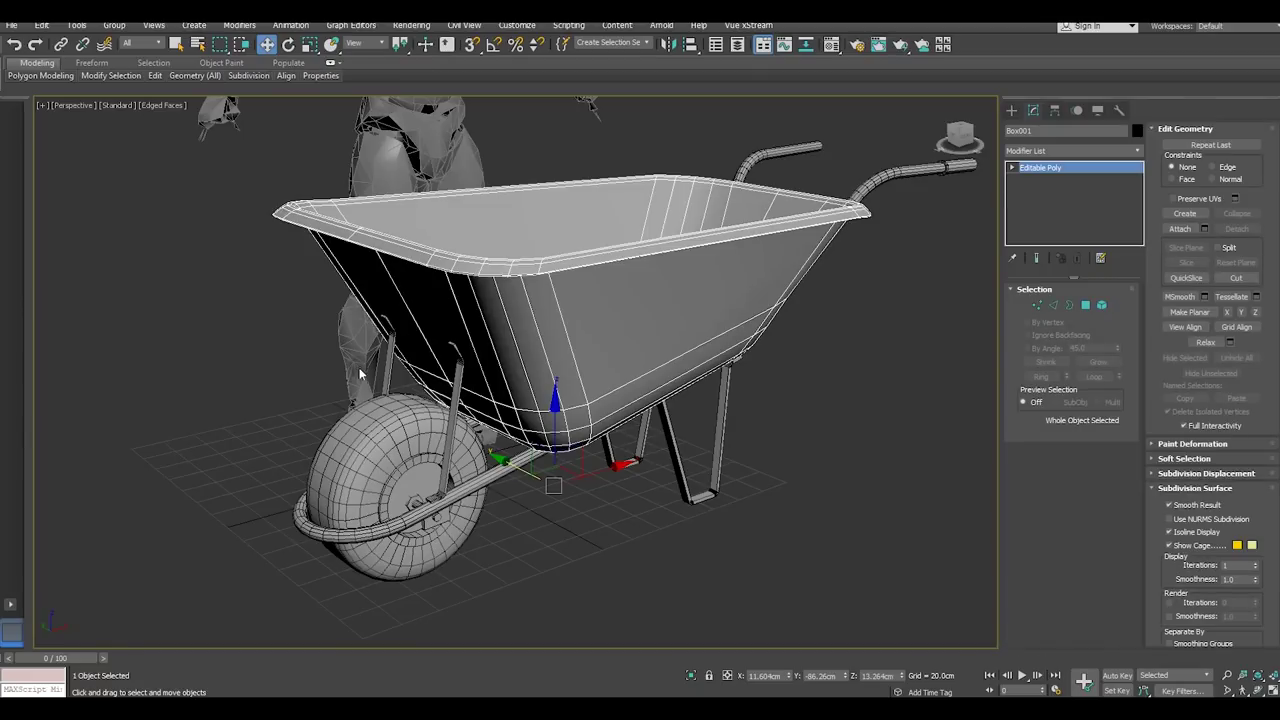
pyautogui.click(366, 428)
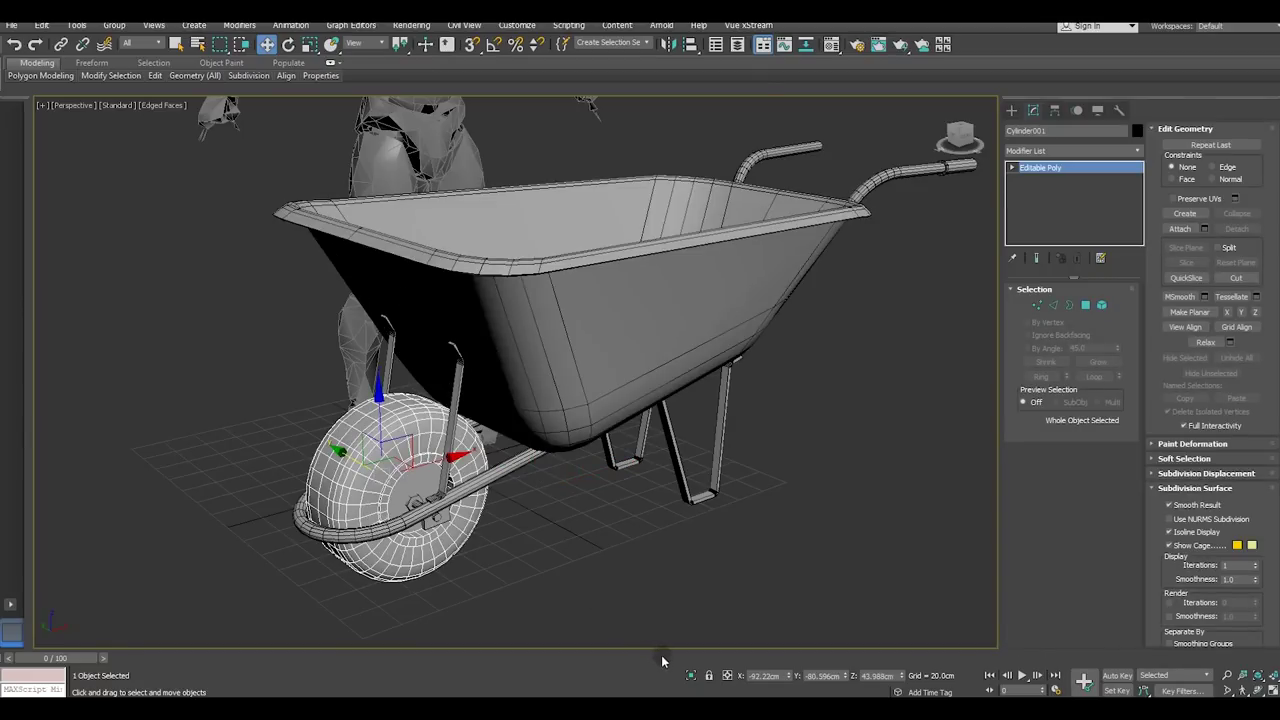
# In Front view, zoom to a tub rim corner and select three rim edge loops
pyautogui.moveTo(697, 571); pyautogui.dragTo(567, 604, button='middle')
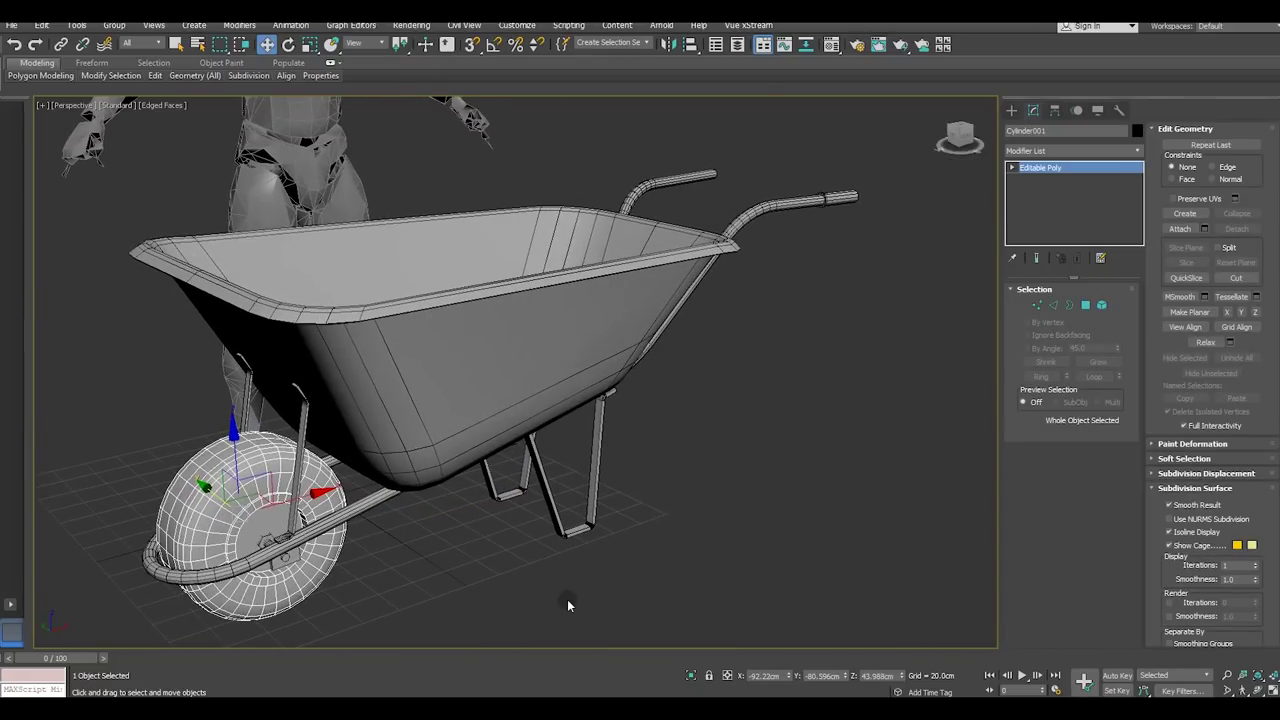
pyautogui.moveTo(476, 563)
pyautogui.keyDown('alt'); pyautogui.mouseDown(button='middle')
pyautogui.moveTo(511, 563)
pyautogui.moveTo(442, 561)
pyautogui.moveTo(446, 514)
pyautogui.moveTo(435, 528)
pyautogui.mouseUp(button='middle'); pyautogui.keyUp('alt')
pyautogui.press('f')
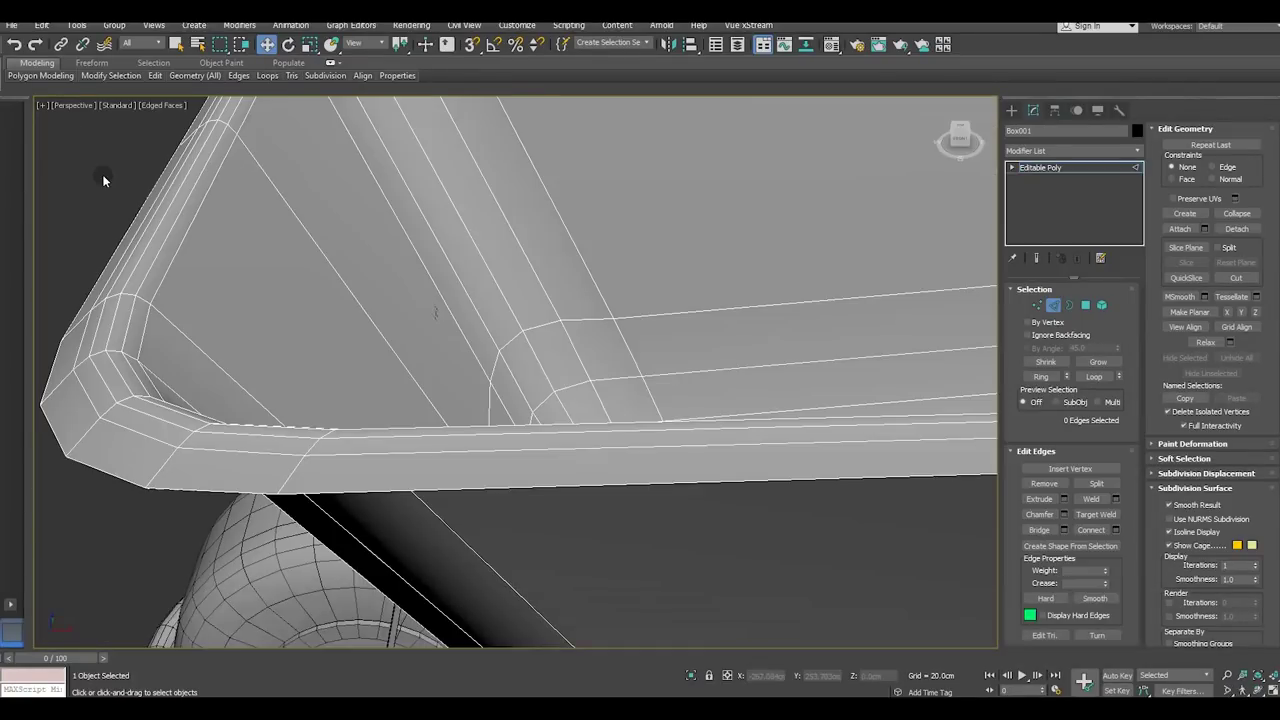
pyautogui.moveTo(154, 314)
pyautogui.keyDown('alt'); pyautogui.mouseDown(button='middle')
pyautogui.moveTo(226, 367)
pyautogui.moveTo(206, 366)
pyautogui.mouseUp(button='middle'); pyautogui.keyUp('alt')
pyautogui.doubleClick(206, 366)
pyautogui.doubleClick(177, 377)
pyautogui.keyDown('ctrl'); pyautogui.doubleClick(209, 388); pyautogui.keyUp('ctrl')
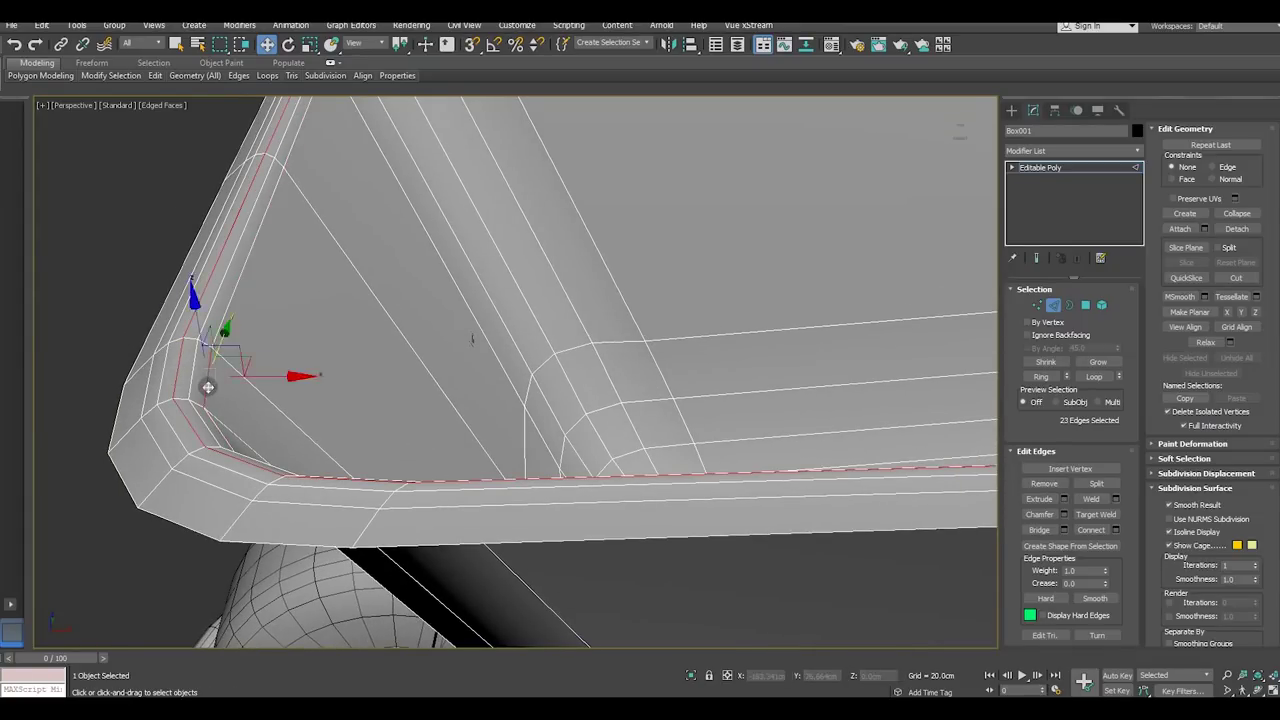
pyautogui.doubleClick(145, 395)
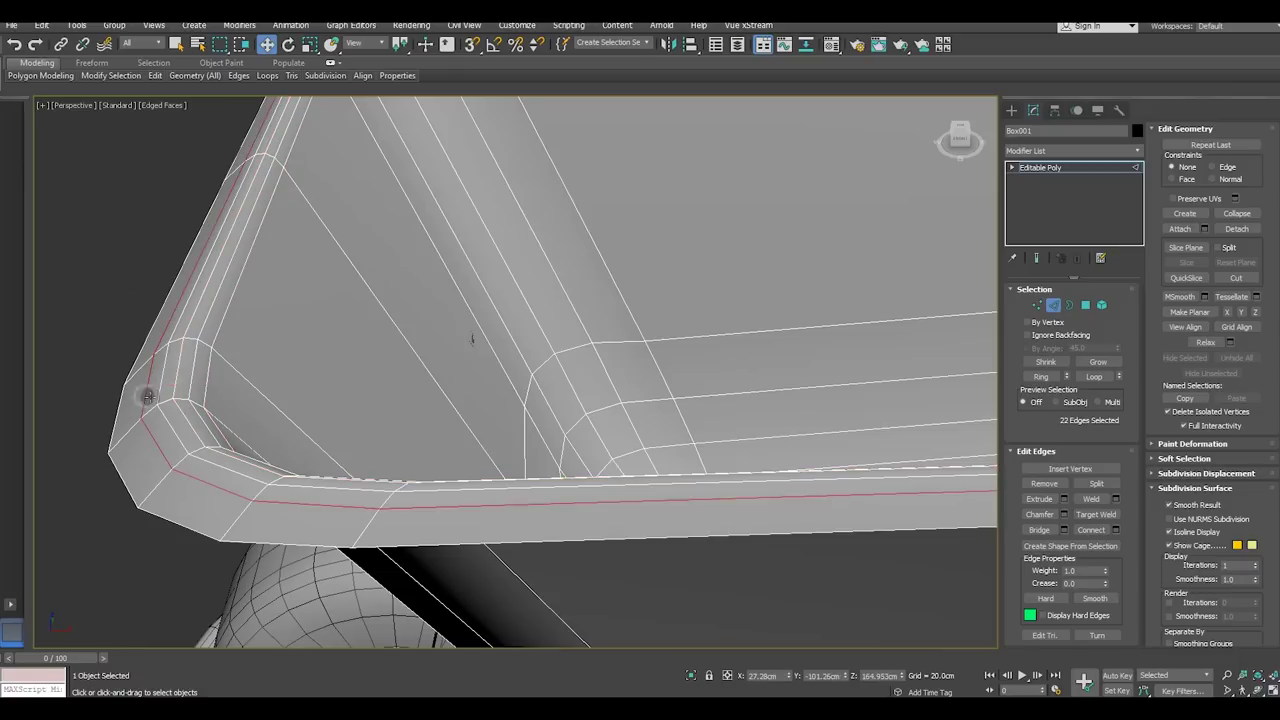
pyautogui.keyDown('ctrl'); pyautogui.doubleClick(197, 405); pyautogui.keyUp('ctrl')
pyautogui.keyDown('ctrl'); pyautogui.doubleClick(207, 390); pyautogui.keyUp('ctrl')
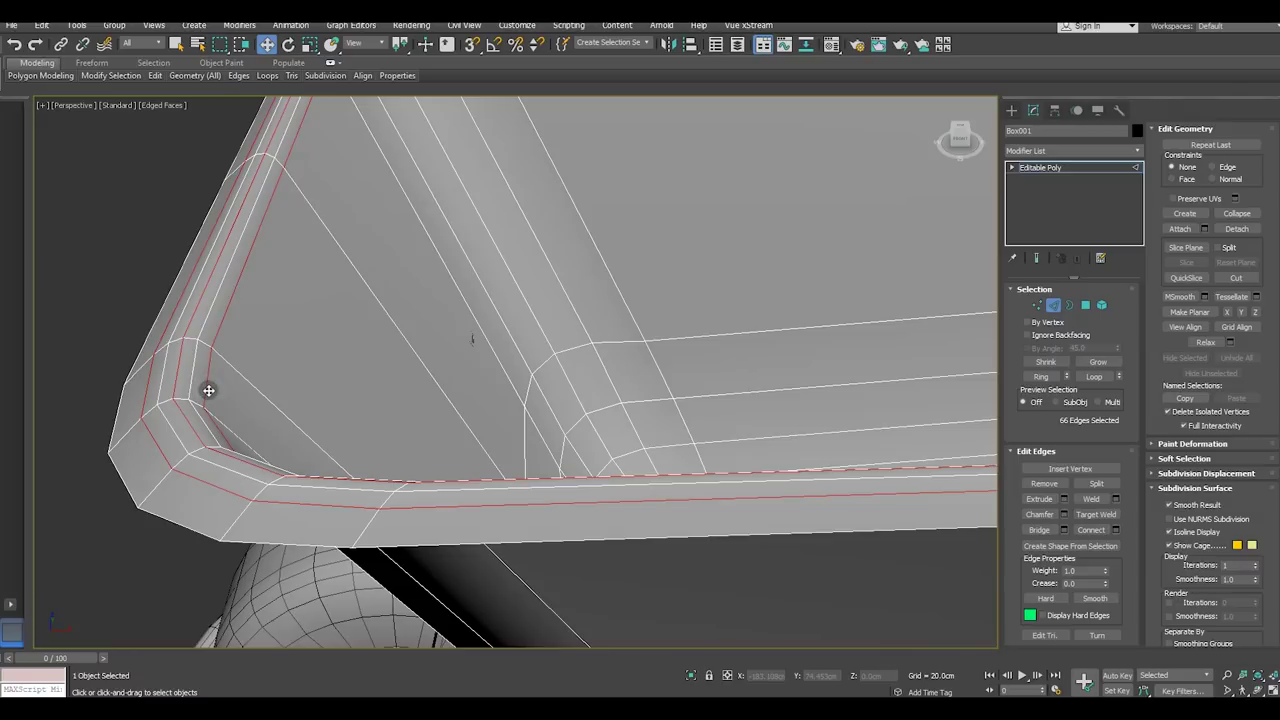
# Delete the three rim loops, undo to restore them, and reframe the rim corner
pyautogui.press('BackSpace')
pyautogui.hotkey('ctrl', 'z')
pyautogui.press('z')
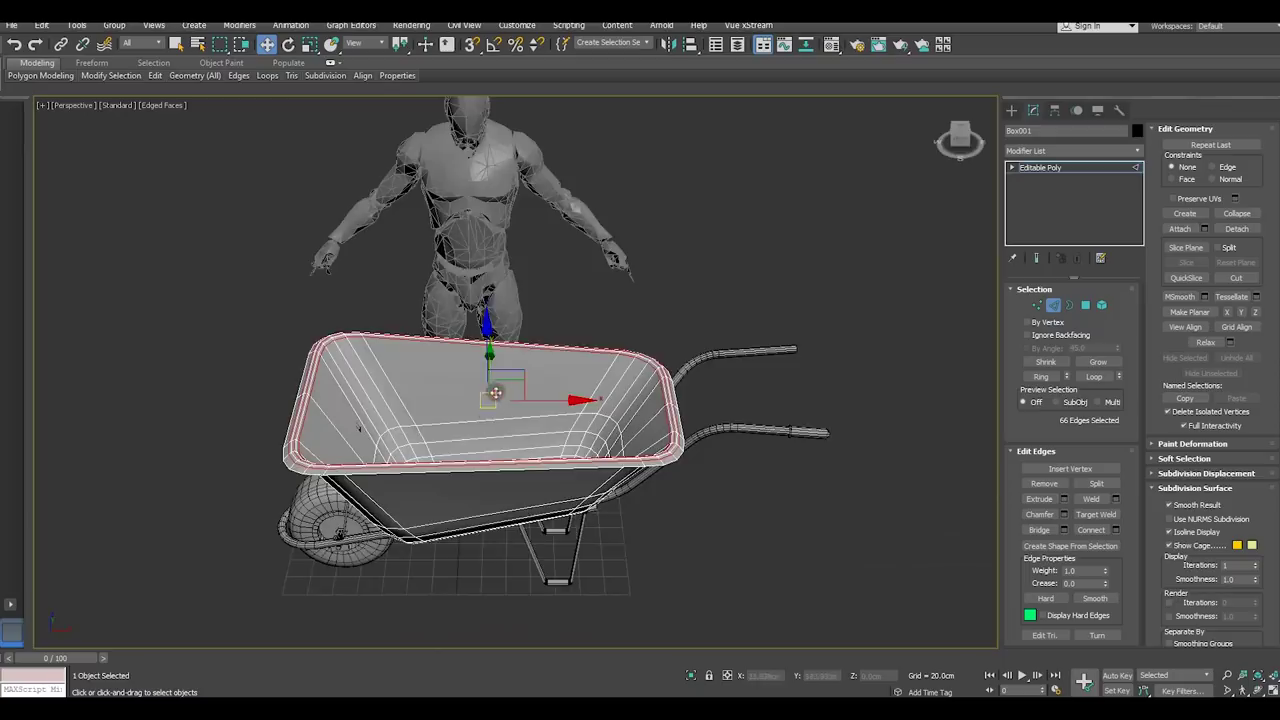
pyautogui.keyDown('alt'); pyautogui.moveTo(495, 393); pyautogui.dragTo(529, 274, button='middle'); pyautogui.keyUp('alt')
pyautogui.scroll(5, 330, 259)
pyautogui.scroll(1, 330, 259)
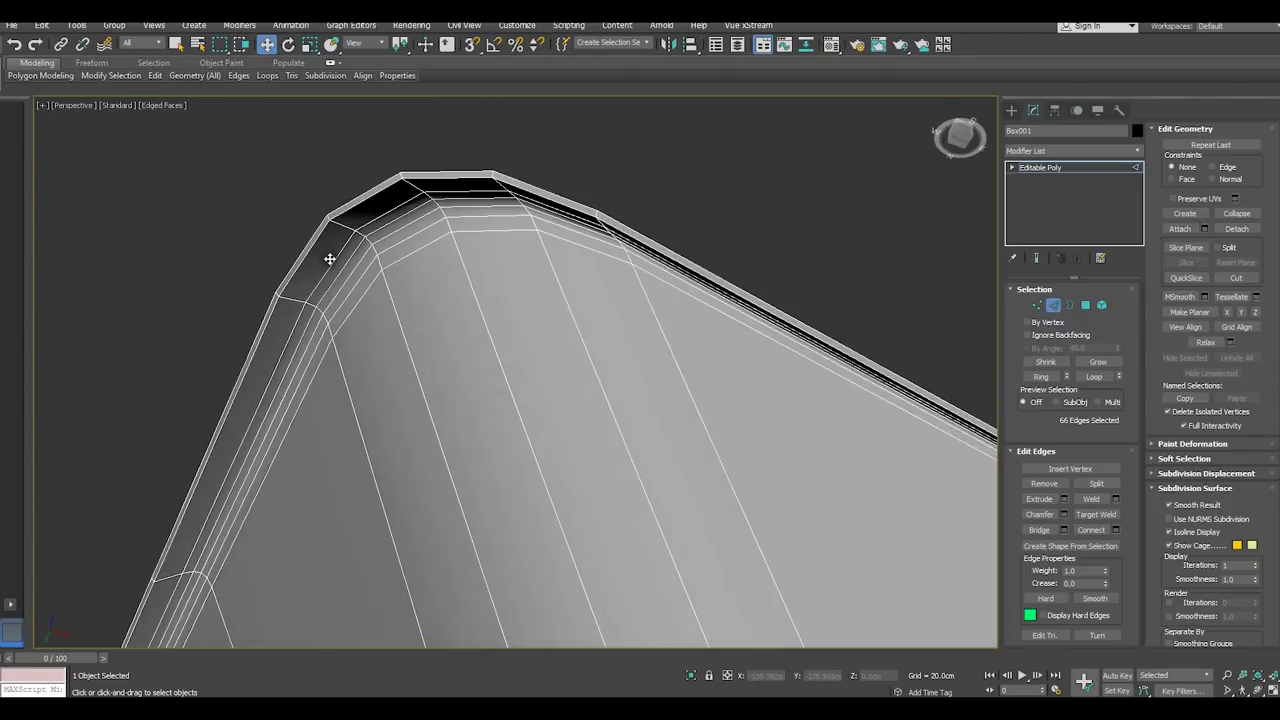
# Add more rim loops to the selection, then clear it
pyautogui.keyDown('ctrl'); pyautogui.click(333, 262); pyautogui.keyUp('ctrl')
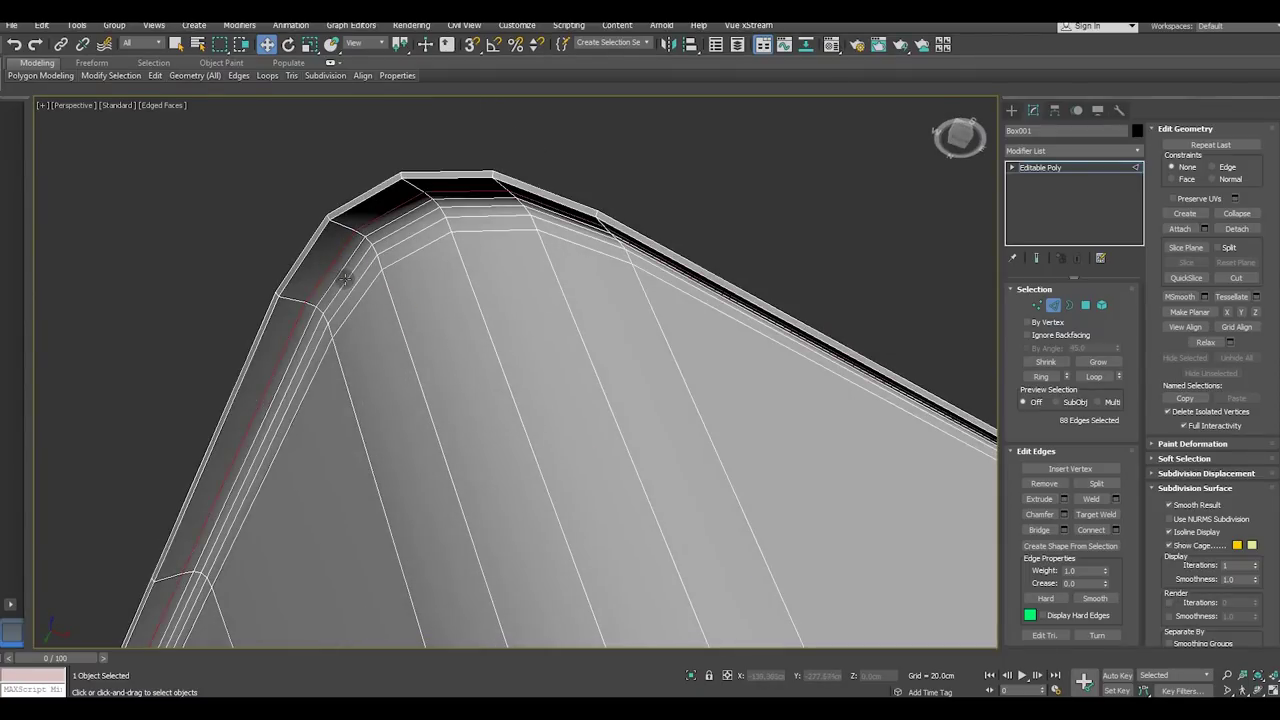
pyautogui.keyDown('ctrl'); pyautogui.click(358, 294); pyautogui.keyUp('ctrl')
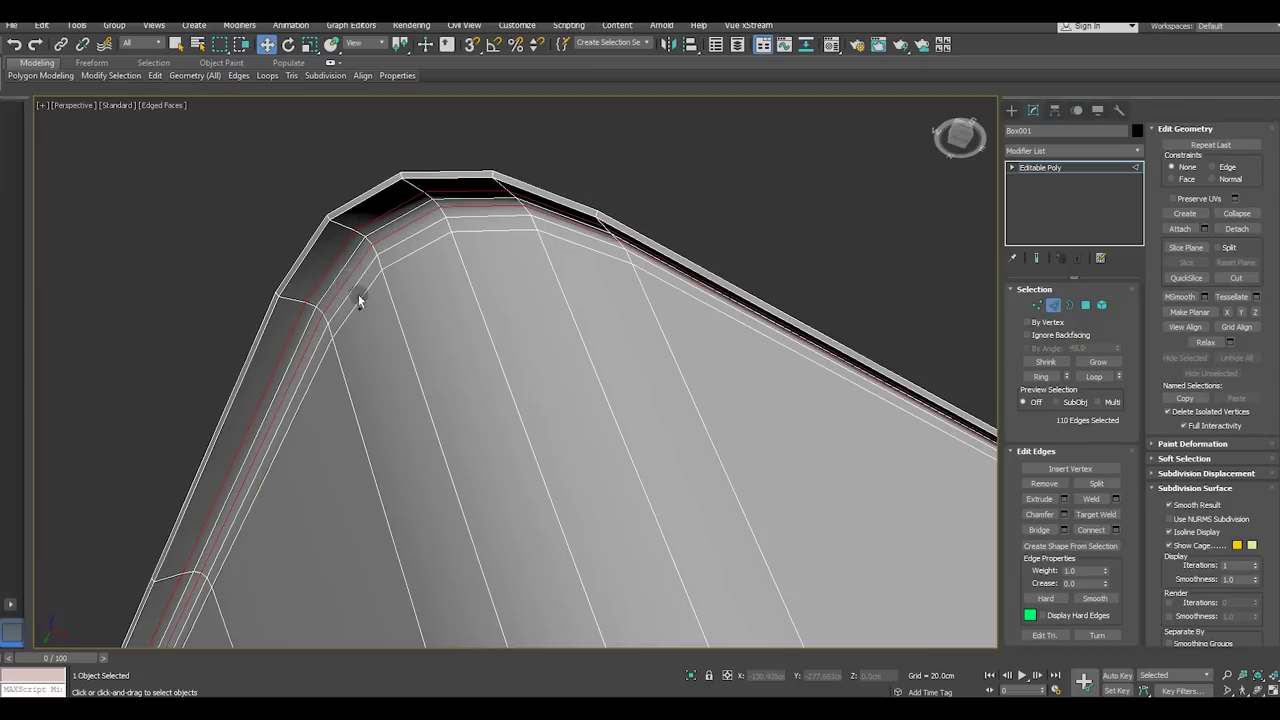
pyautogui.keyDown('ctrl'); pyautogui.click(358, 294); pyautogui.keyUp('ctrl')
pyautogui.moveTo(358, 294)
pyautogui.keyDown('alt'); pyautogui.mouseDown(button='middle')
pyautogui.moveTo(407, 287)
pyautogui.moveTo(371, 449)
pyautogui.moveTo(484, 366)
pyautogui.mouseUp(button='middle'); pyautogui.keyUp('alt')
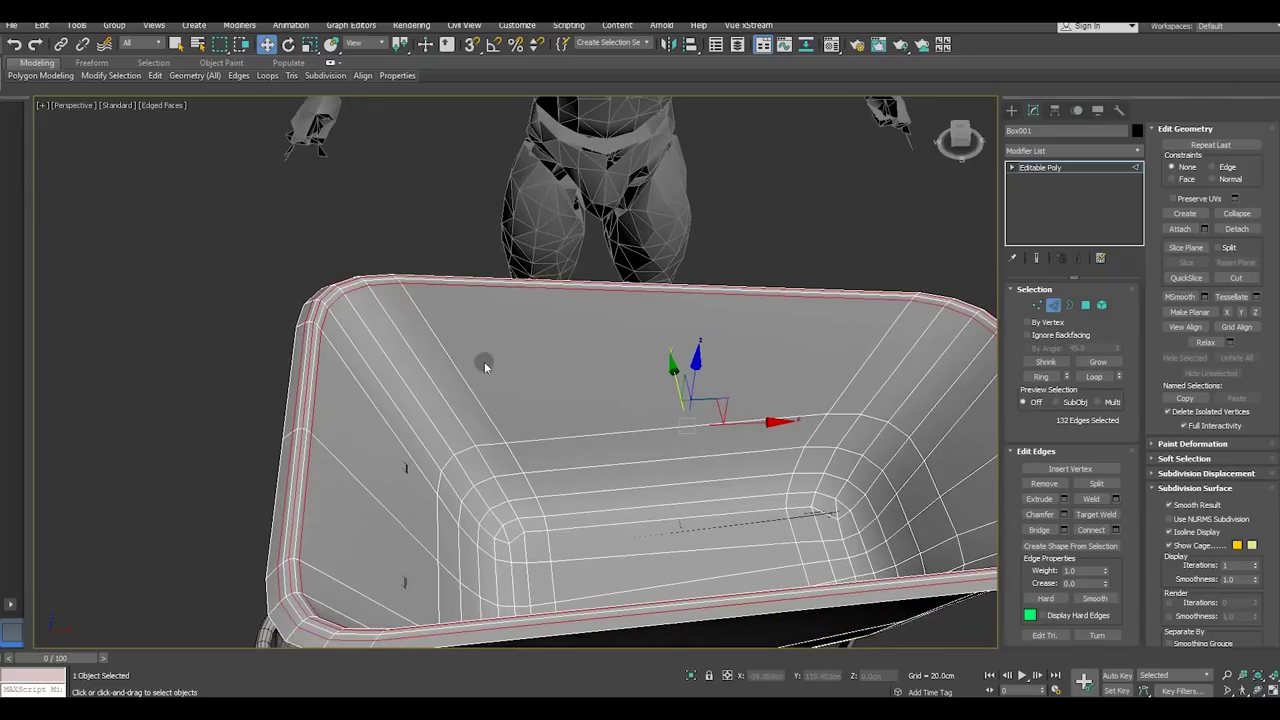
pyautogui.click(484, 366)
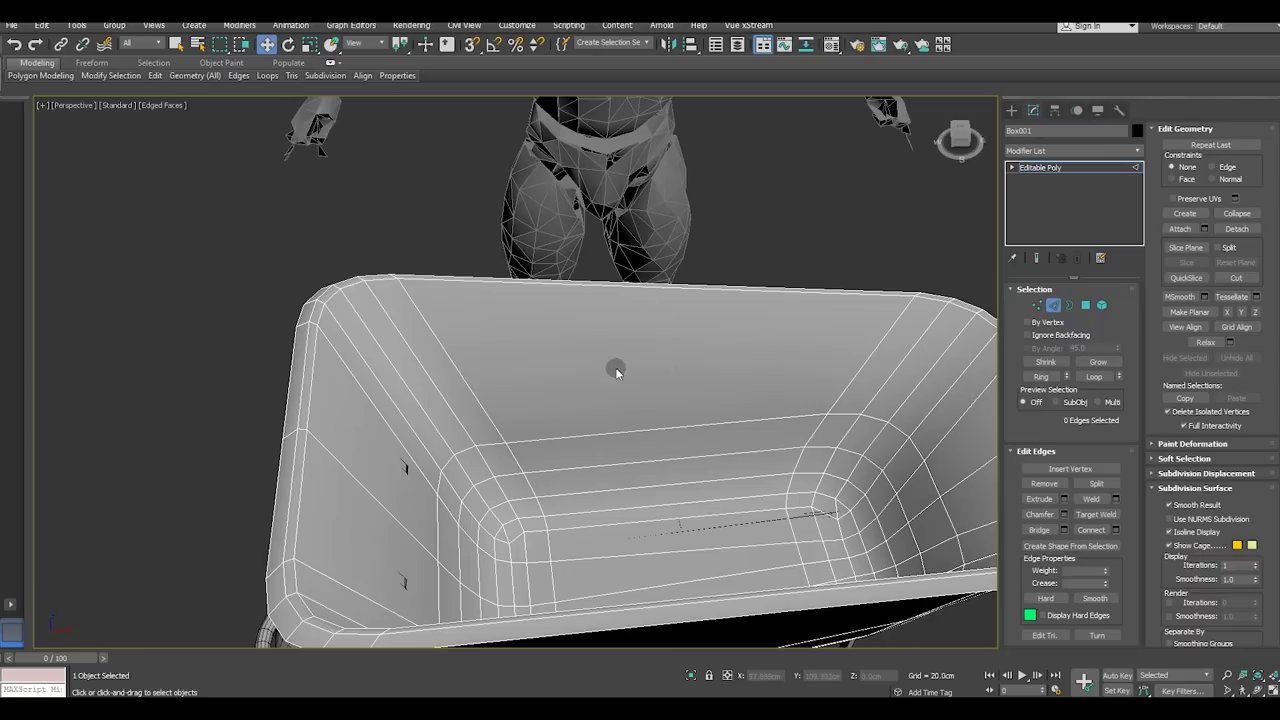
# Check the tub in Front and Perspective views, then exit edge level to the whole Editable Poly
pyautogui.moveTo(600, 371)
pyautogui.keyDown('alt'); pyautogui.mouseDown(button='middle')
pyautogui.moveTo(433, 316)
pyautogui.moveTo(507, 259)
pyautogui.moveTo(523, 220)
pyautogui.moveTo(463, 251)
pyautogui.moveTo(476, 269)
pyautogui.mouseUp(button='middle'); pyautogui.keyUp('alt')
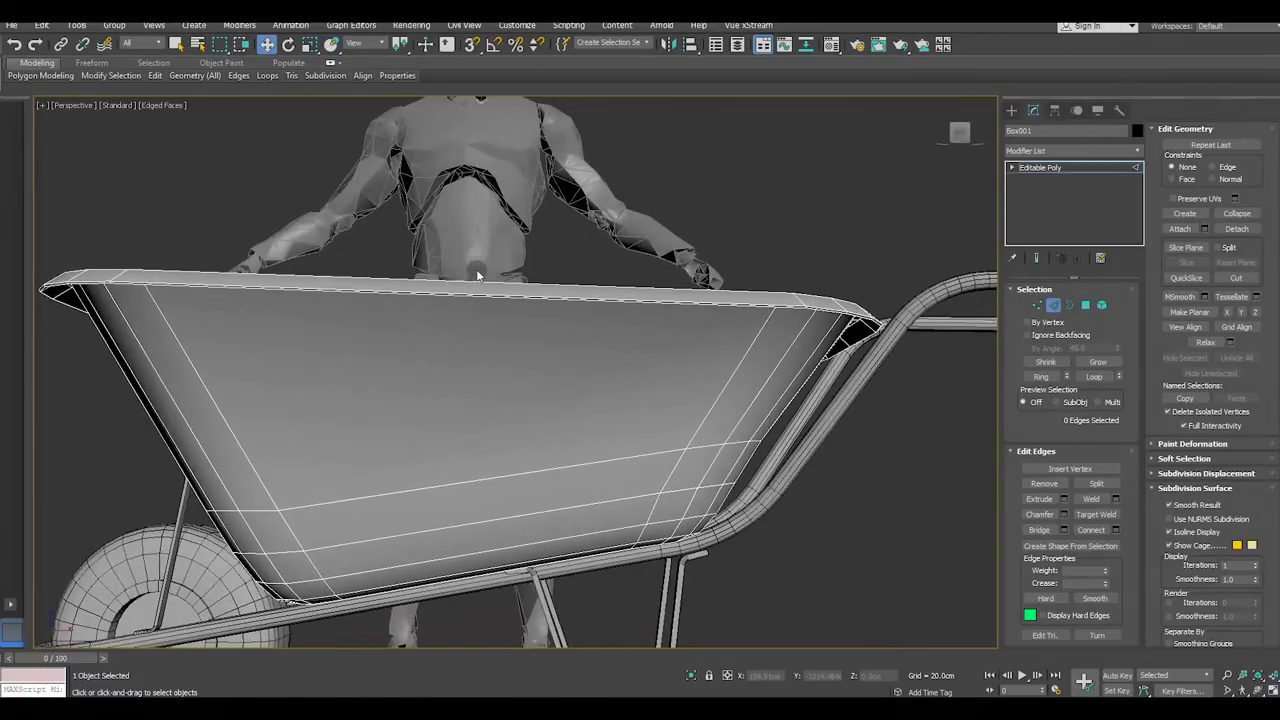
pyautogui.press('f')
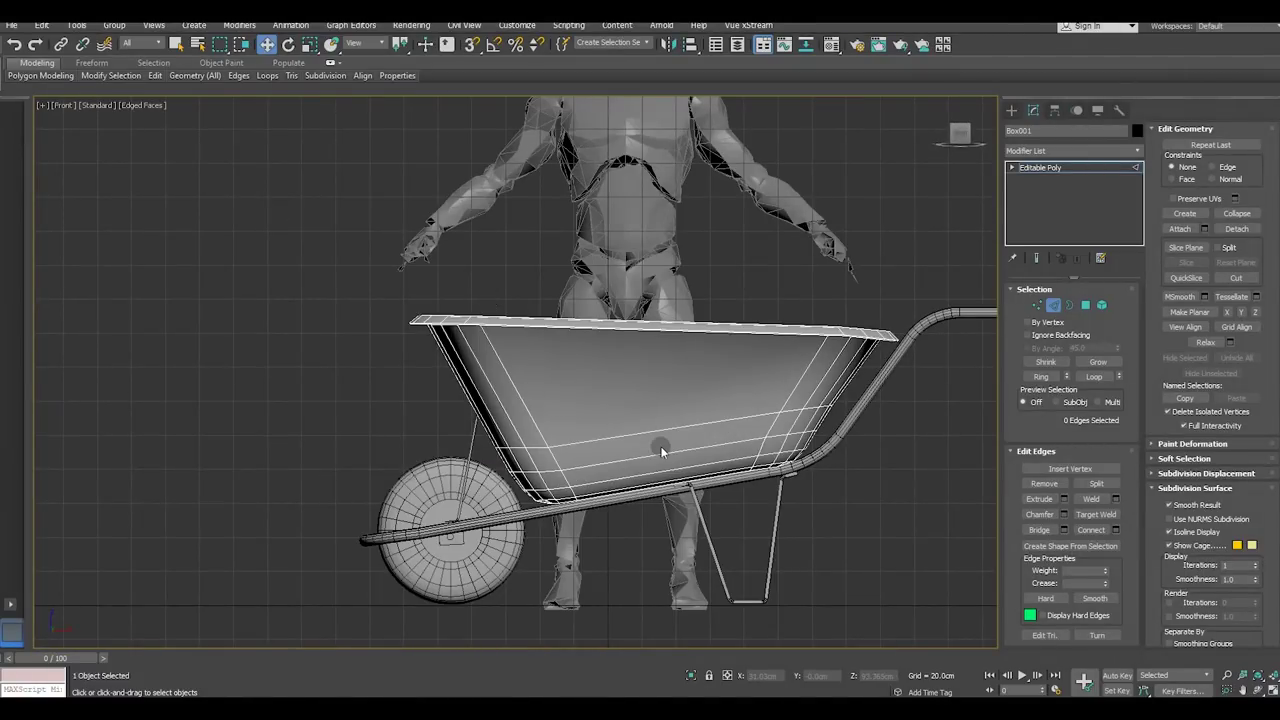
pyautogui.press('p')
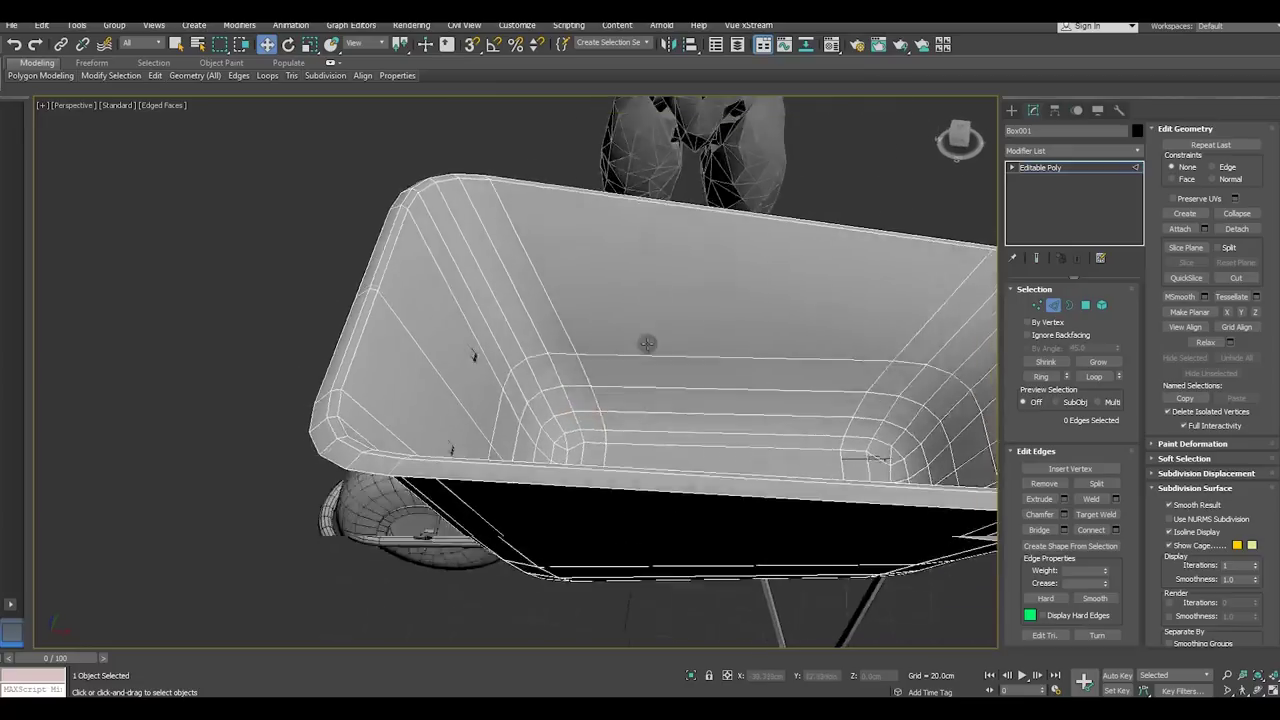
pyautogui.click(1080, 172)
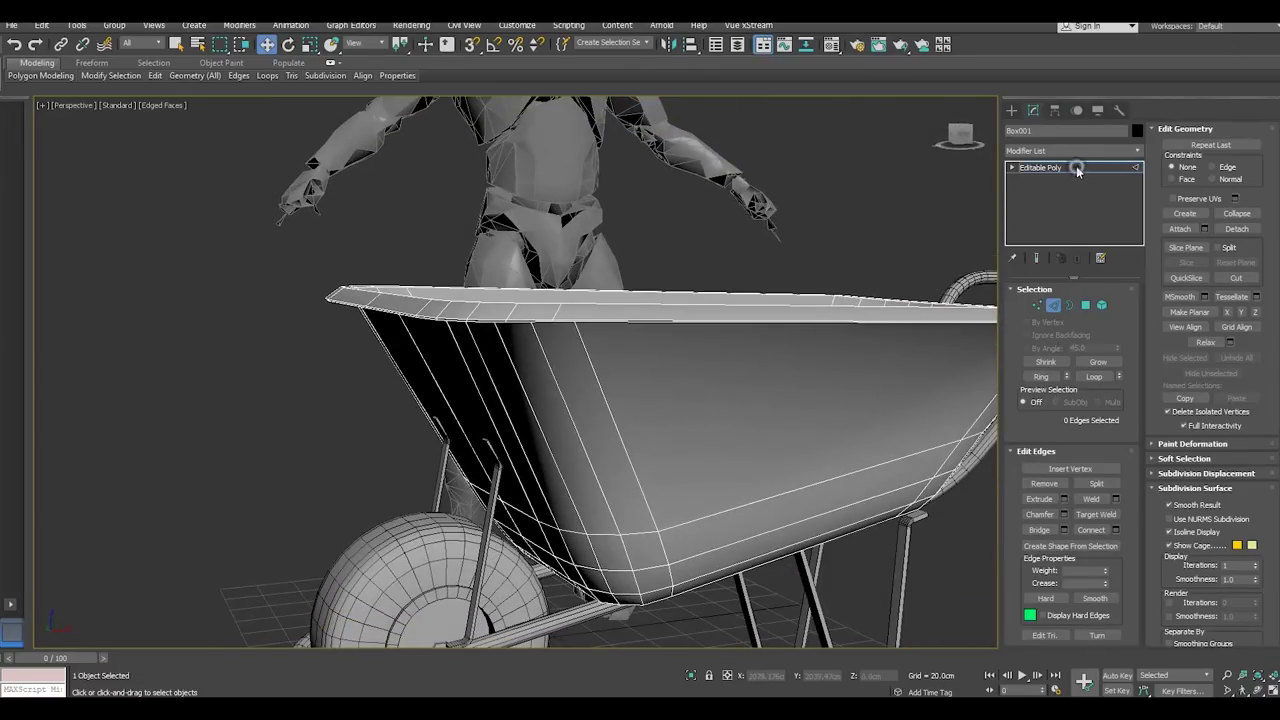